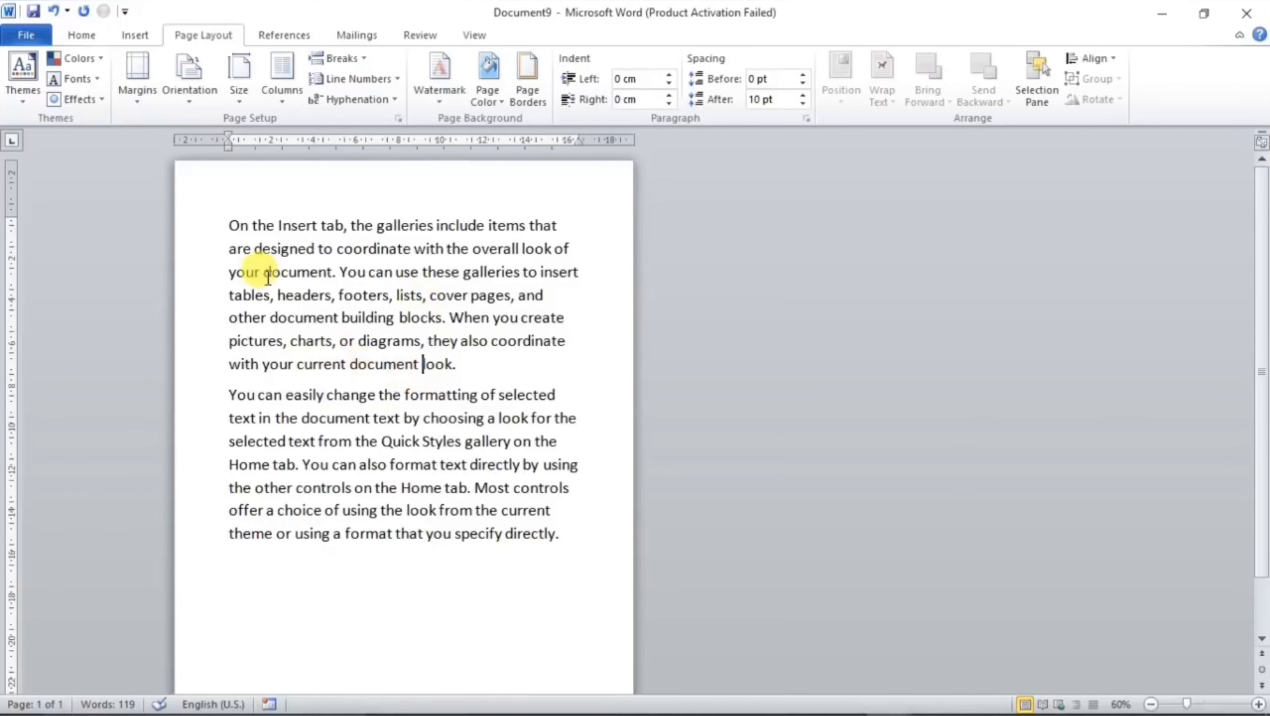
# Step: Set the document's paper size to A4 (21 cm x 29.7 cm)
pyautogui.click(233, 95)
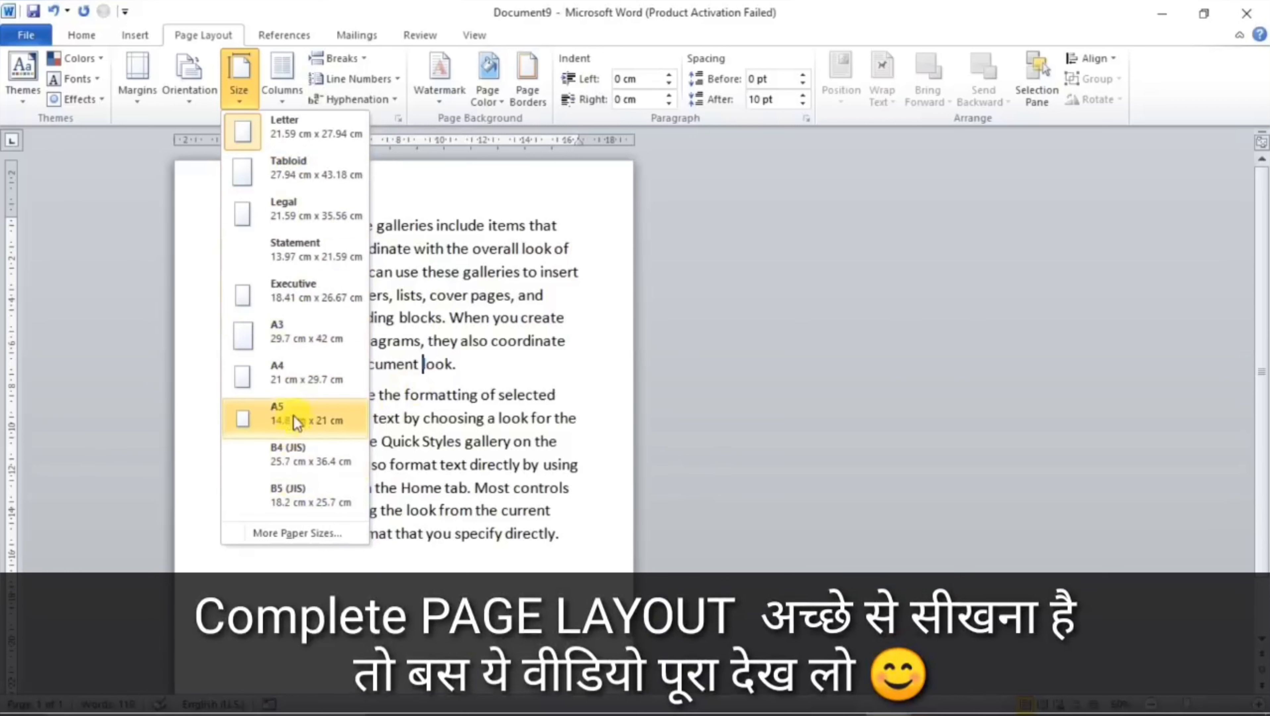
pyautogui.click(290, 379)
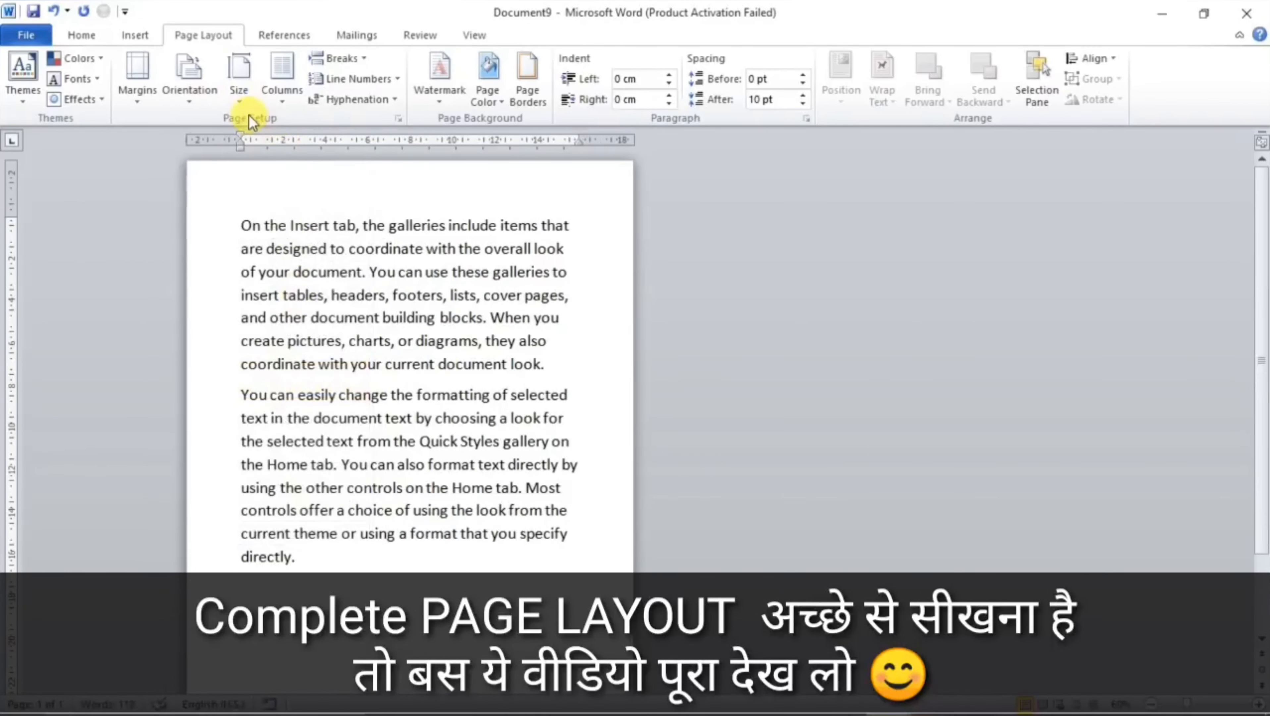
pyautogui.click(246, 102)
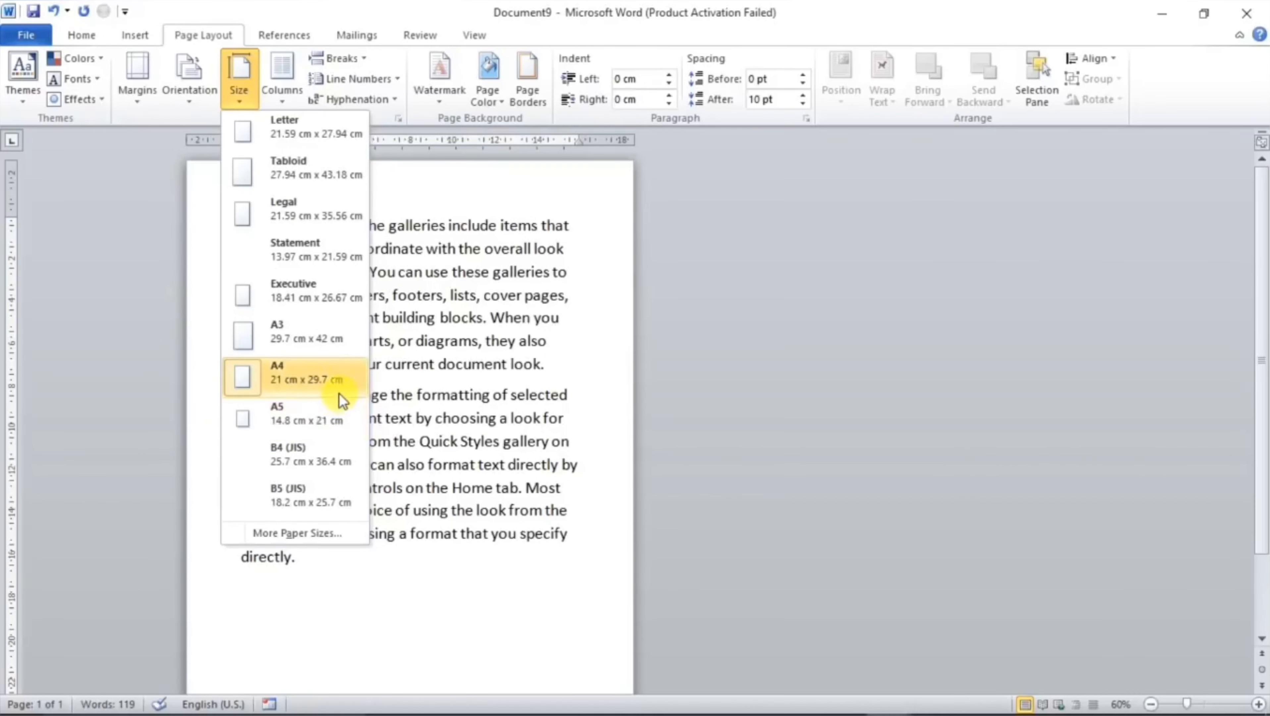
pyautogui.click(293, 379)
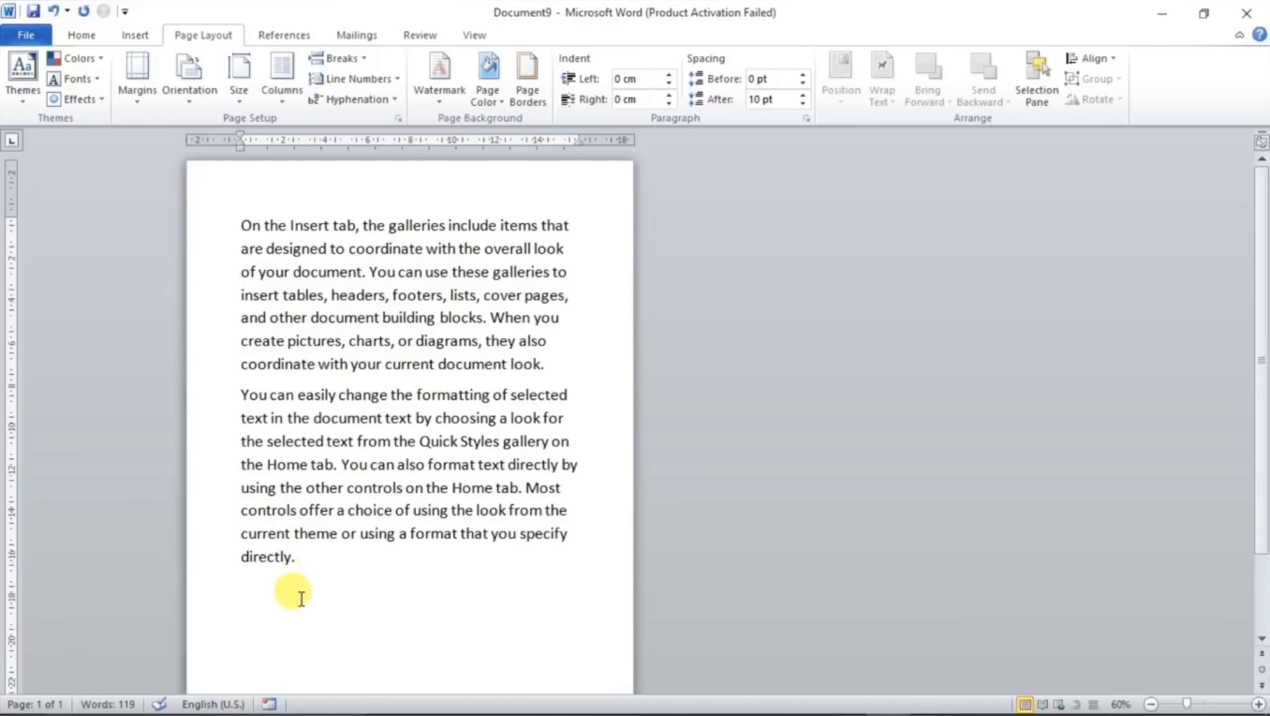
# Step: Copy the entire document text and paste it repeatedly so that the text fills several pages
pyautogui.hotkey('ctrl', 'a')
pyautogui.hotkey('ctrl', 'c')
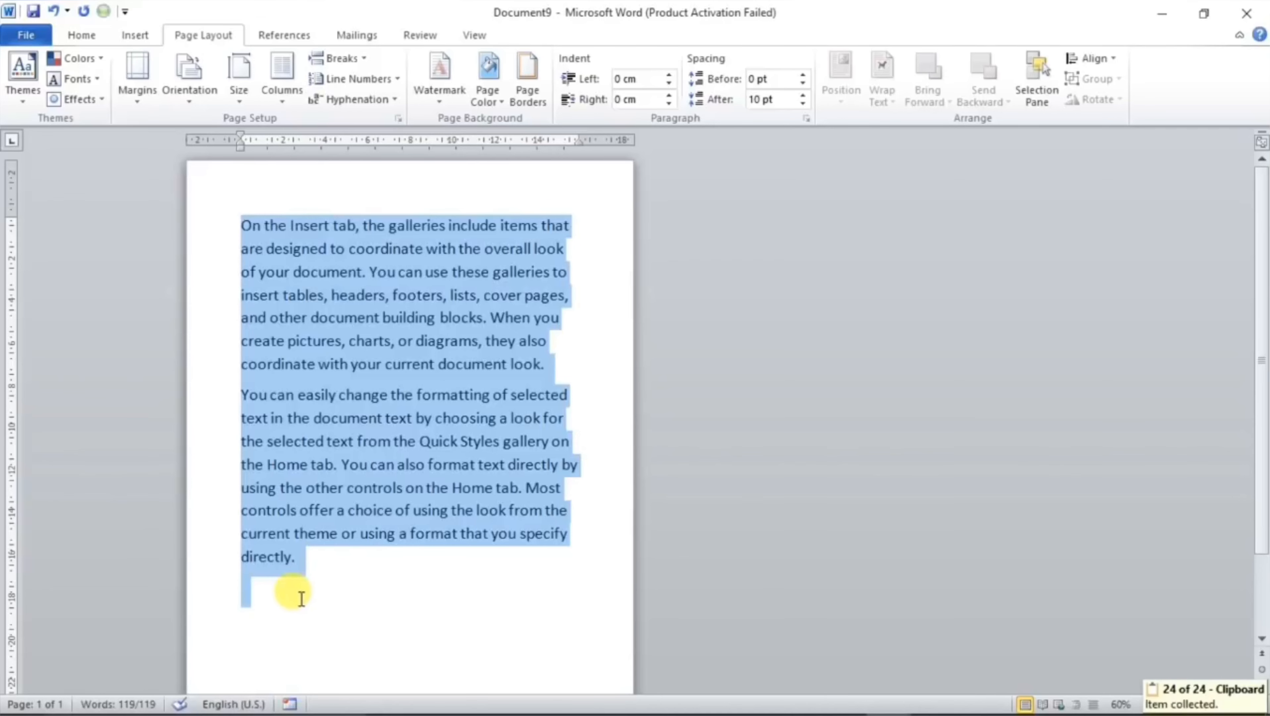
pyautogui.hotkey('ctrl', 'v')
pyautogui.keyDown('ctrl'); pyautogui.click(300, 598); pyautogui.keyUp('ctrl')
pyautogui.hotkey('ctrl', 'v')
pyautogui.hotkey('ctrl', 'v')
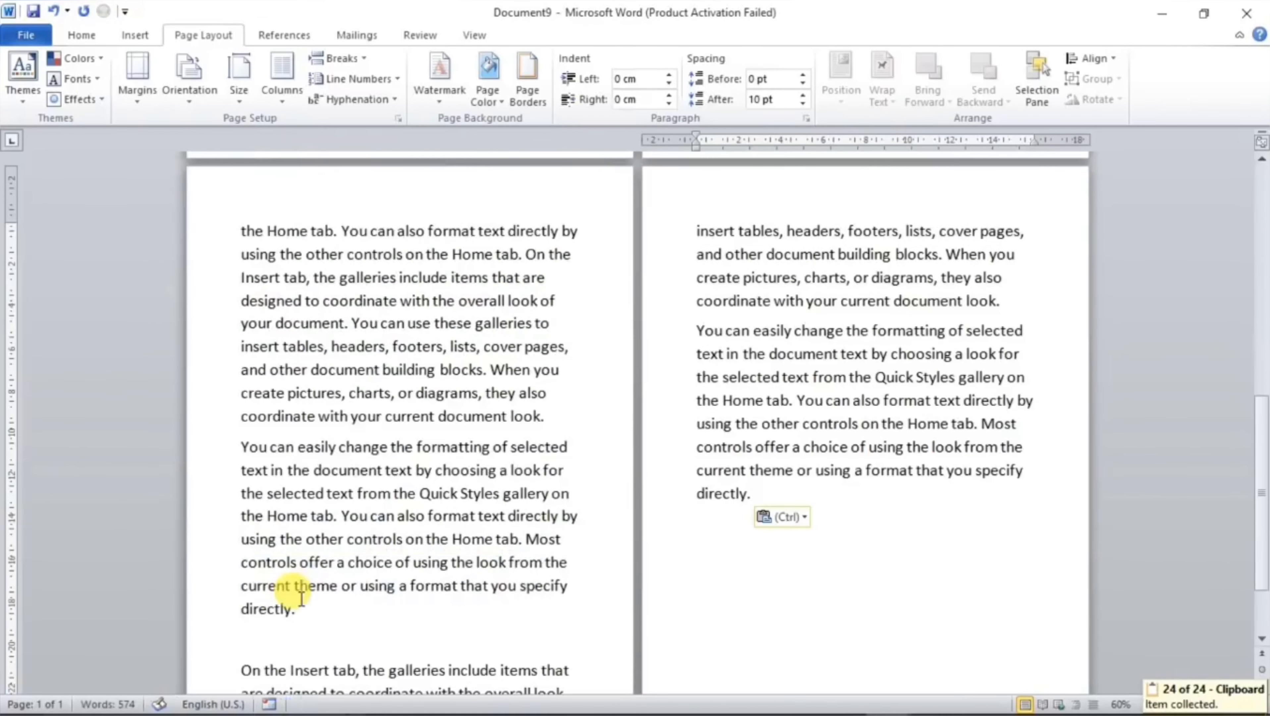
pyautogui.scroll(-2, 299, 598)
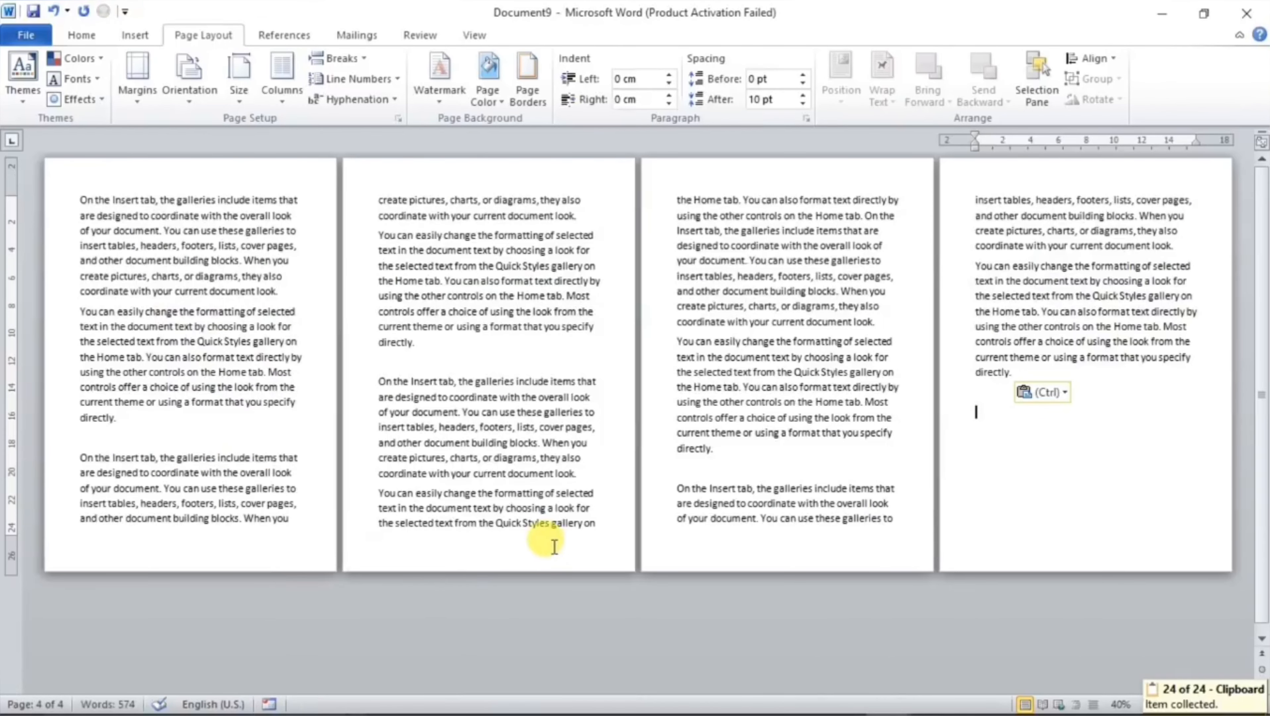
# Step: Change the paper size of the document to A3 (29.7 cm x 42 cm)
pyautogui.click(251, 380)
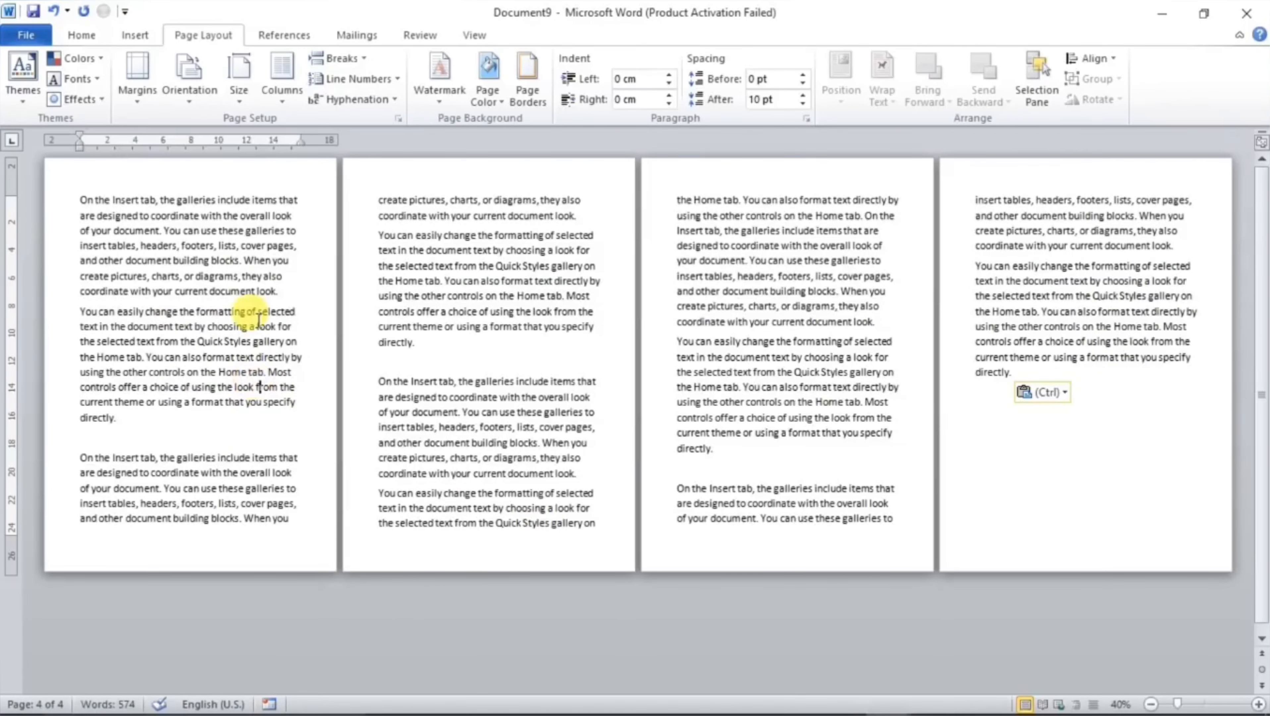
pyautogui.click(239, 103)
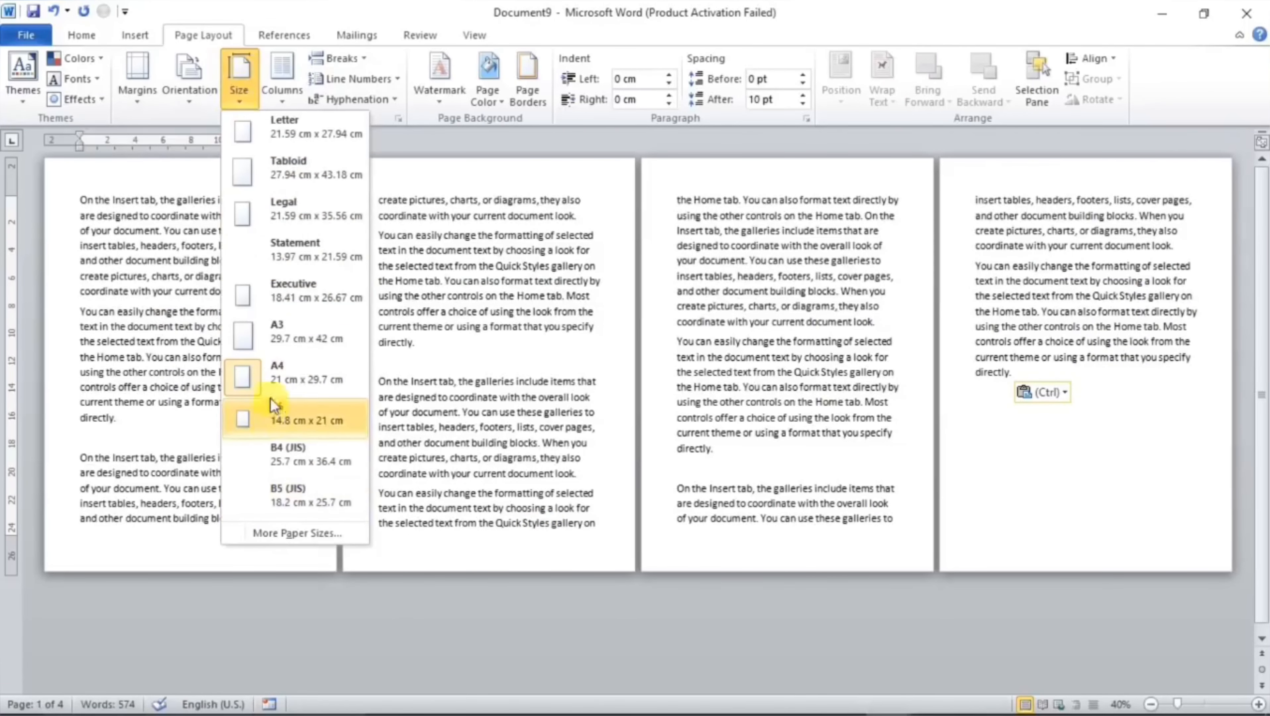
pyautogui.click(281, 339)
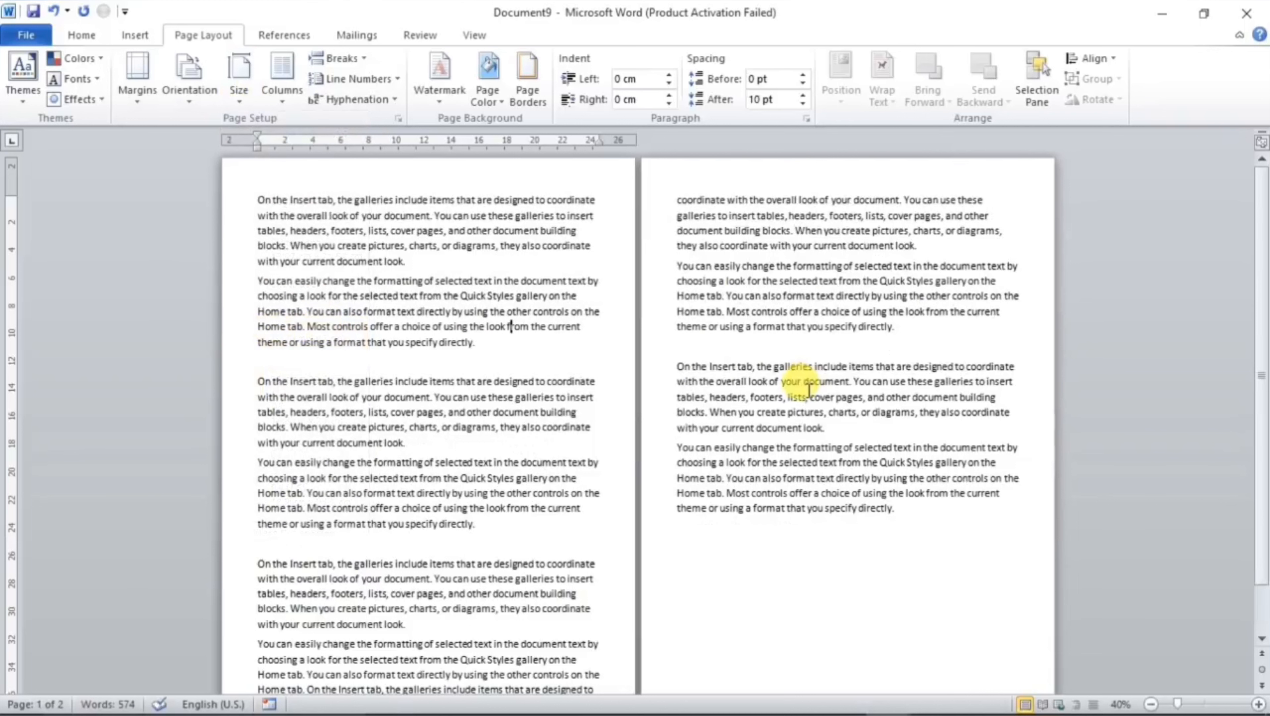
pyautogui.keyDown('ctrl'); pyautogui.scroll(-1, 808, 390); pyautogui.keyUp('ctrl')
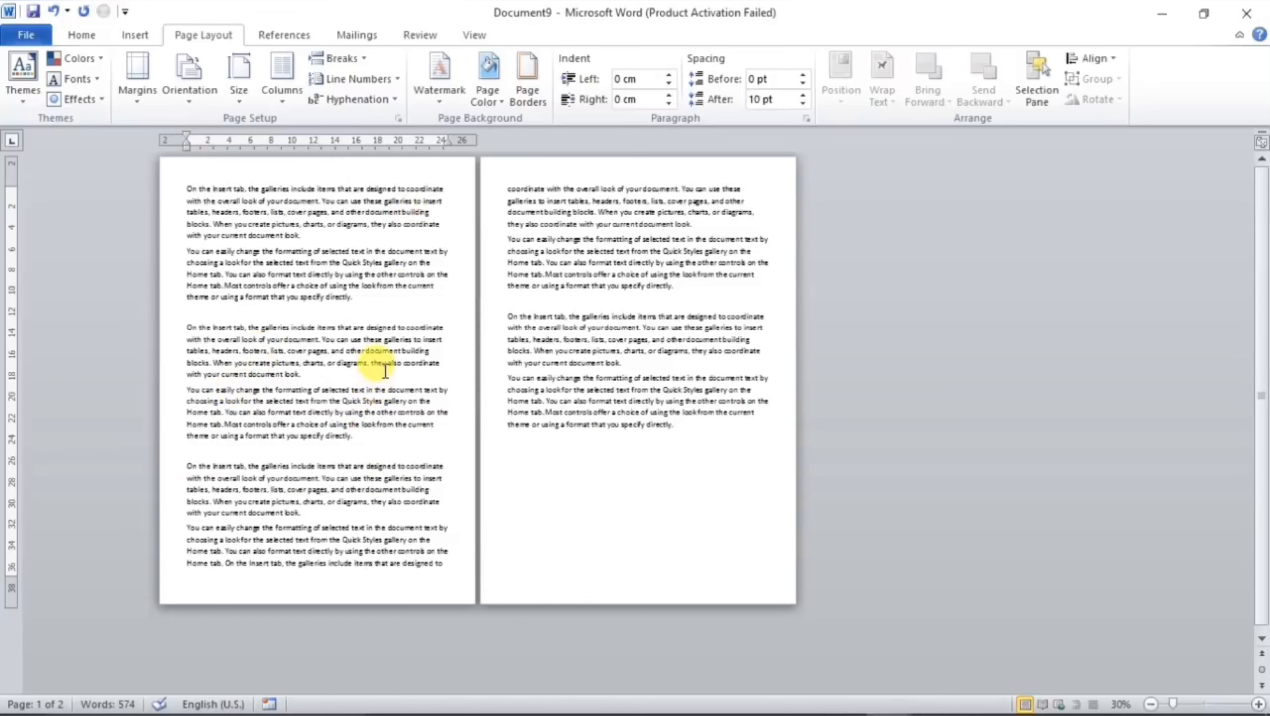
# Step: Switch the document's paper size back to A4
pyautogui.click(238, 85)
pyautogui.click(291, 377)
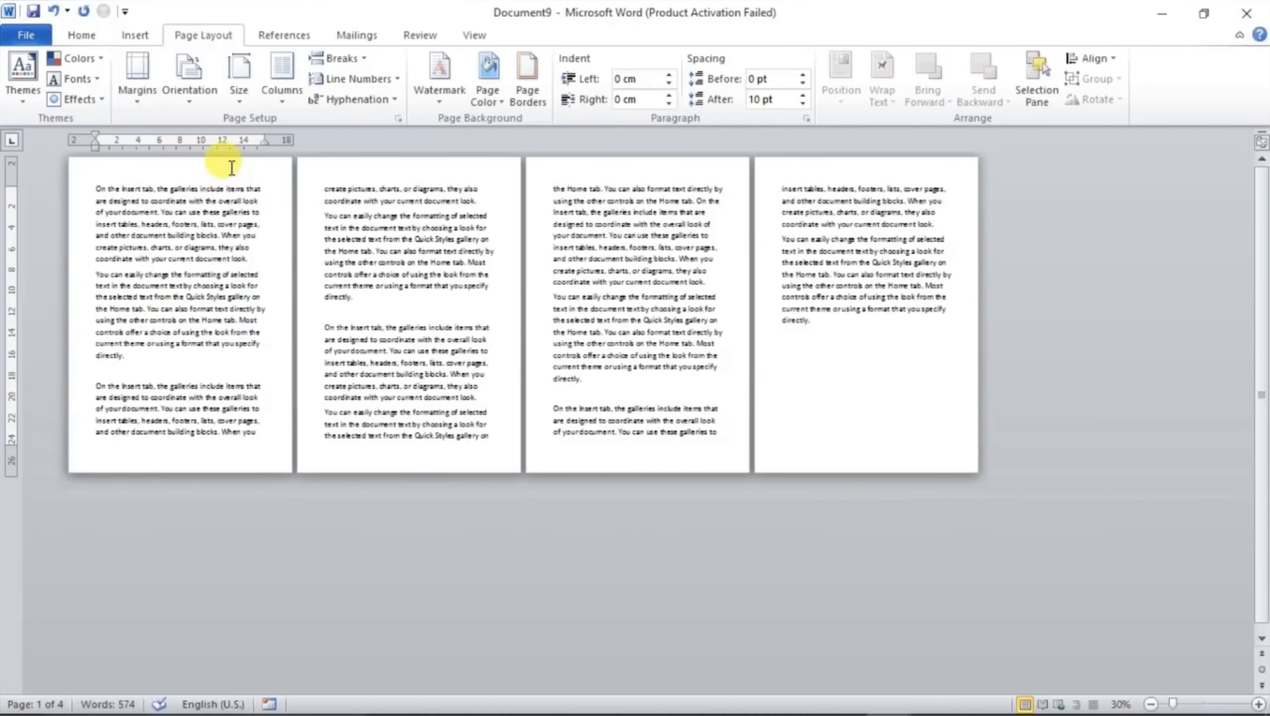
pyautogui.scroll(1, 223, 175)
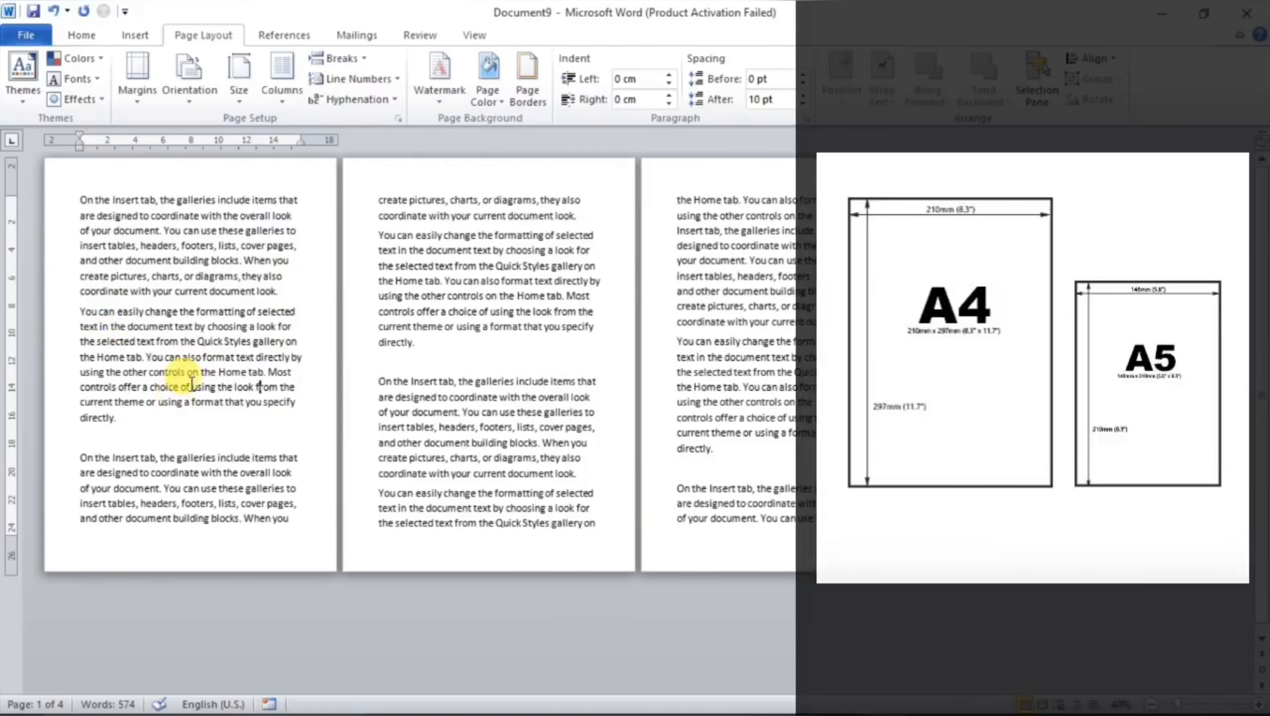
# Step: Apply a custom paper size 24.3 cm wide and 30 cm high to the whole document
pyautogui.click(240, 98)
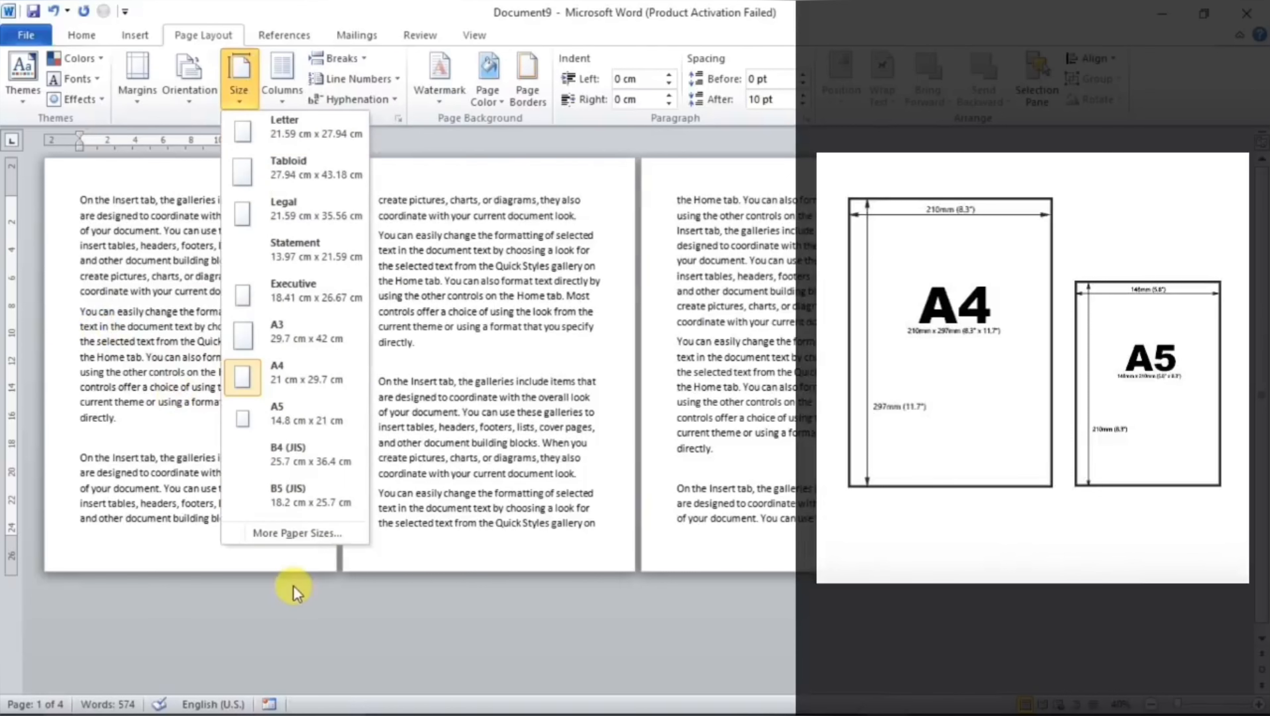
pyautogui.click(296, 533)
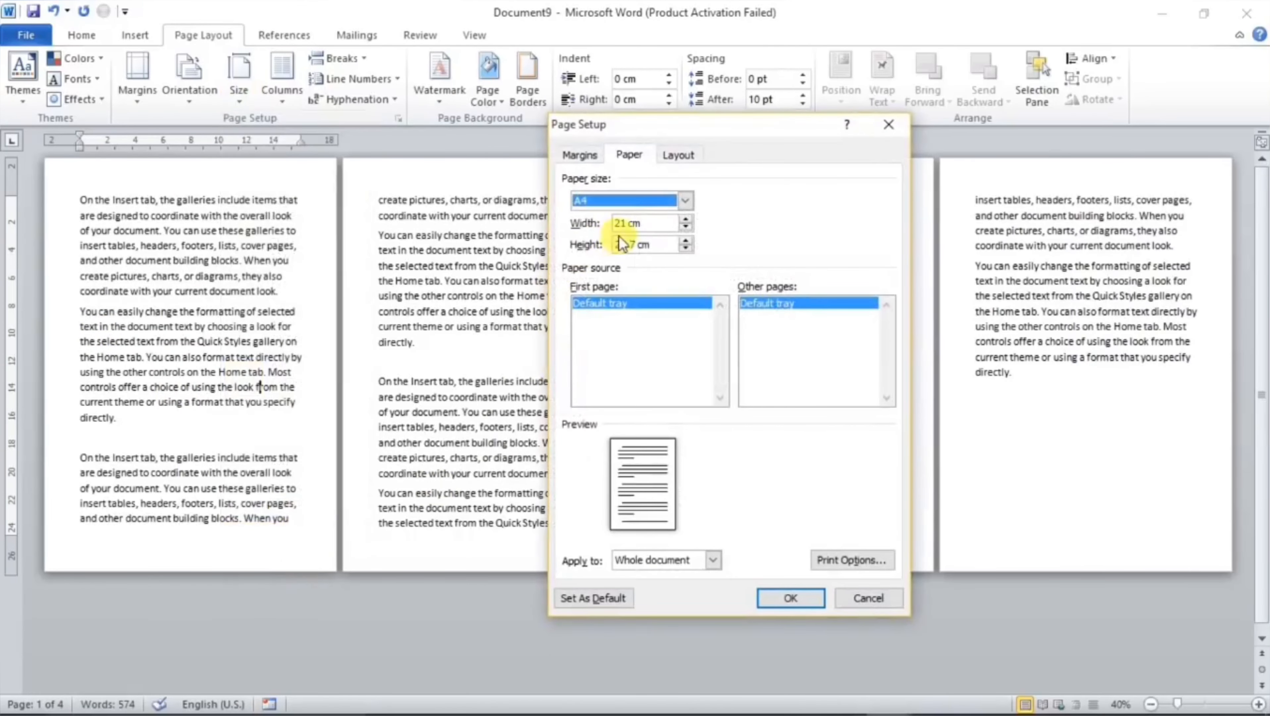
pyautogui.click(636, 224)
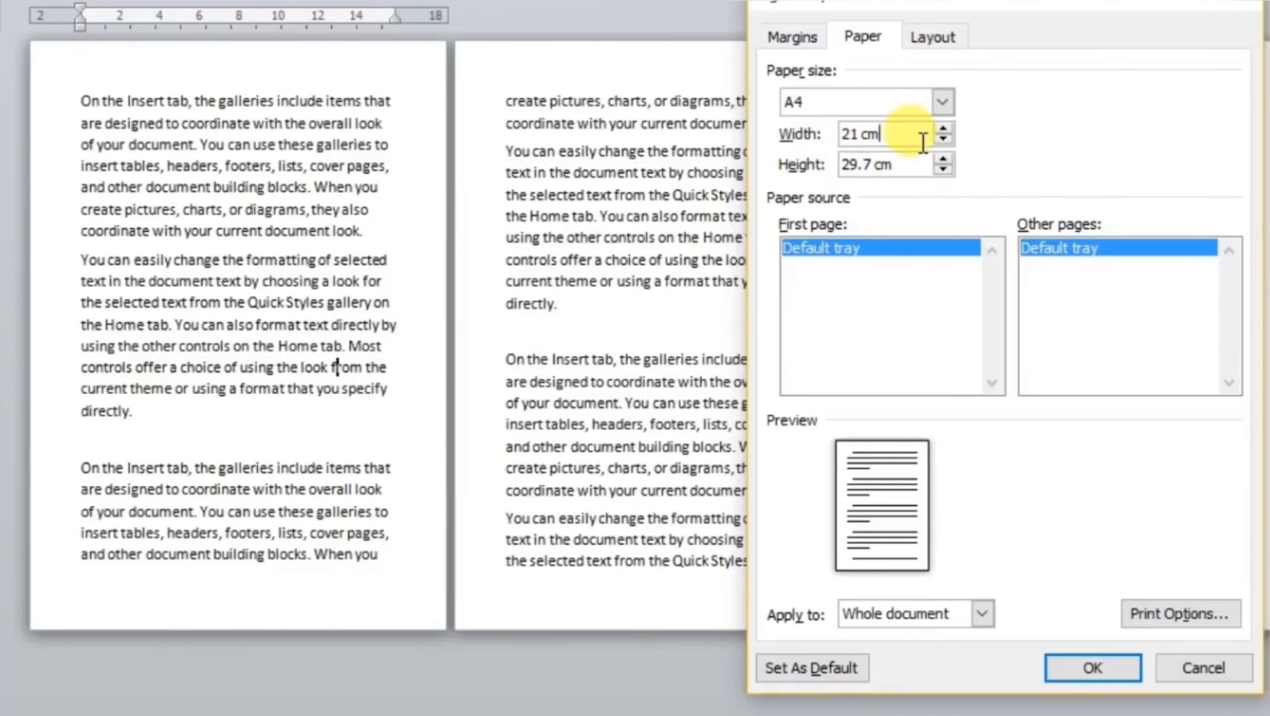
pyautogui.click(943, 129)
pyautogui.click(944, 128)
pyautogui.moveTo(943, 128); pyautogui.dragTo(943, 128)
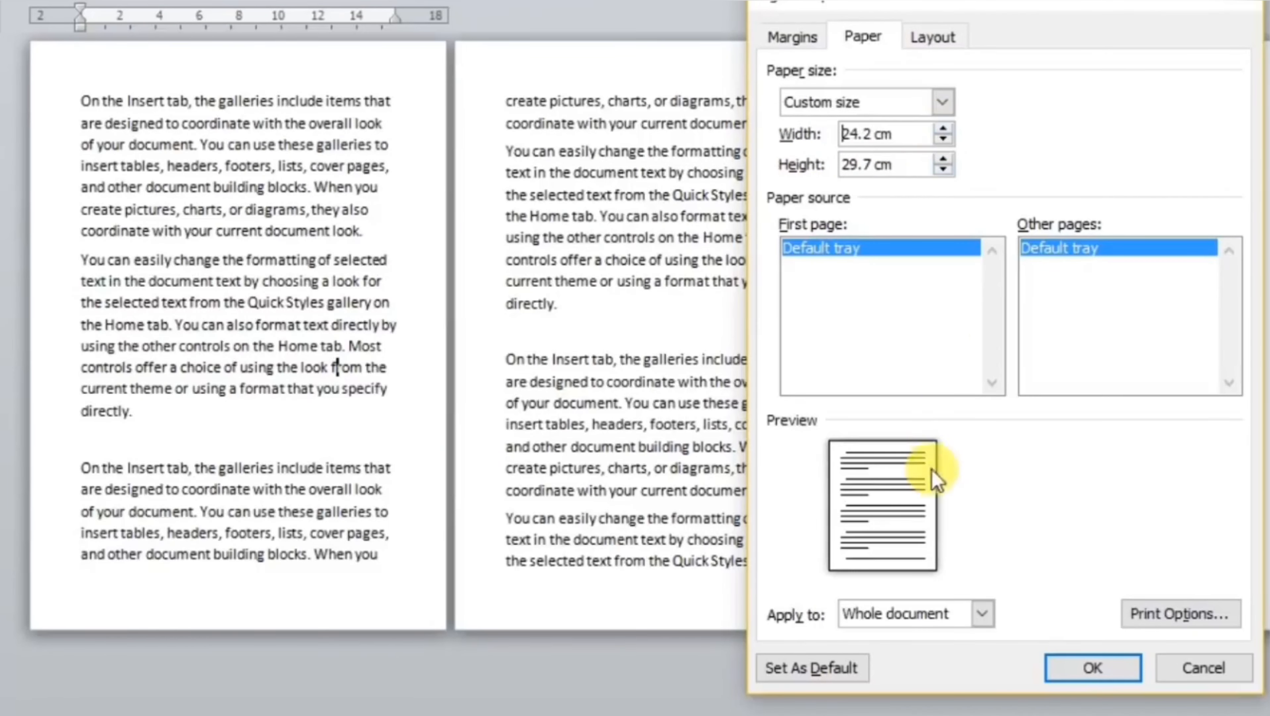
pyautogui.click(944, 128)
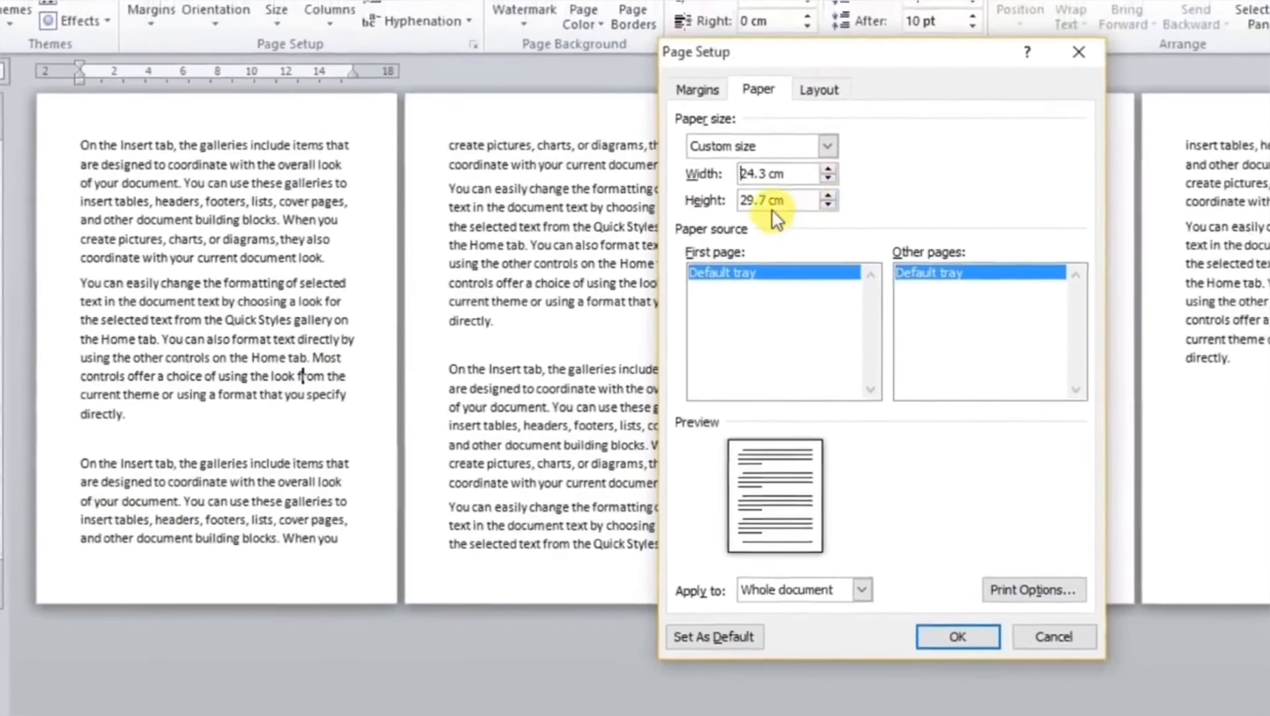
pyautogui.click(920, 165)
pyautogui.click(920, 166)
pyautogui.click(920, 166)
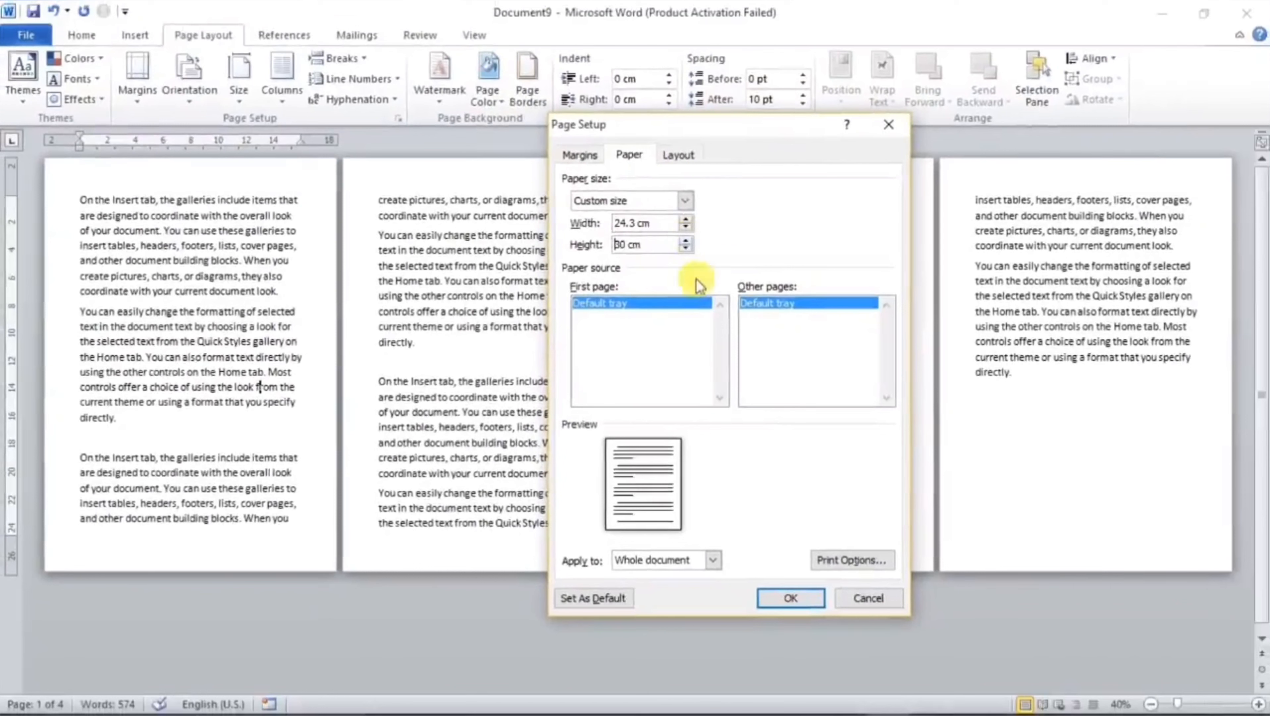
pyautogui.click(773, 599)
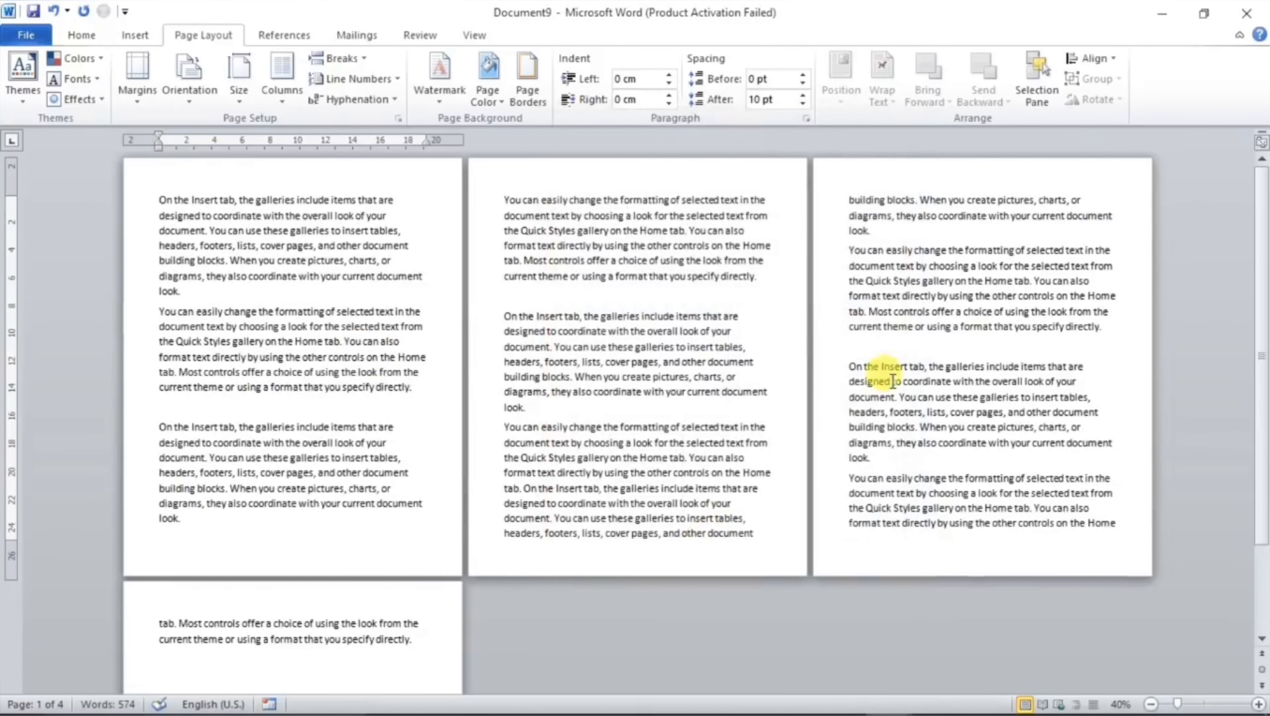
# Step: Undo the custom paper size change
pyautogui.scroll(-1, 507, 436)
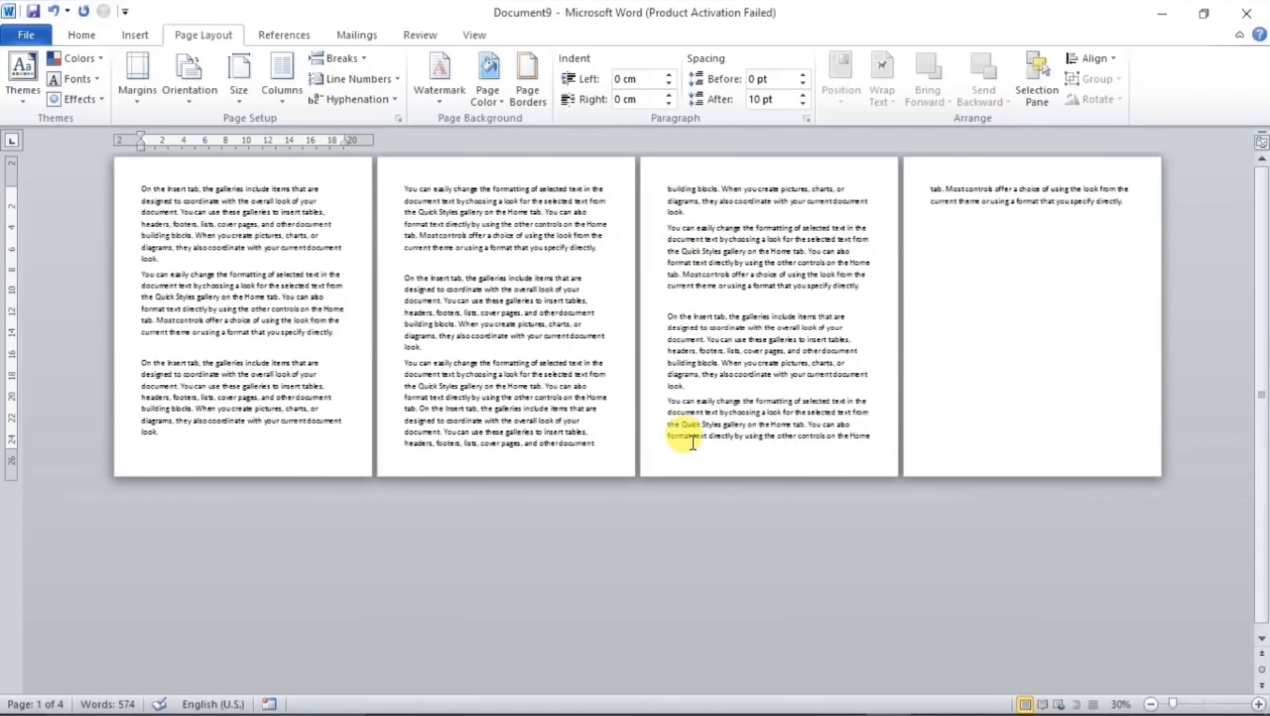
pyautogui.hotkey('ctrl', 'z')
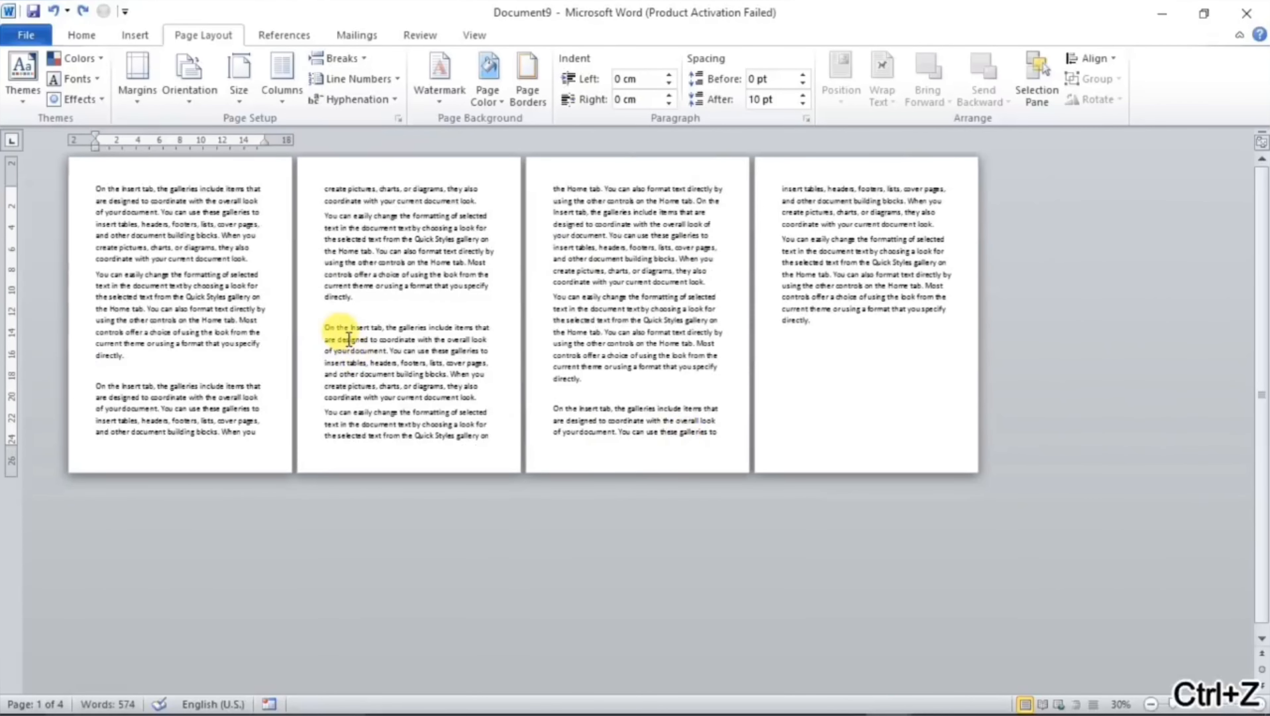
pyautogui.scroll(1, 350, 338)
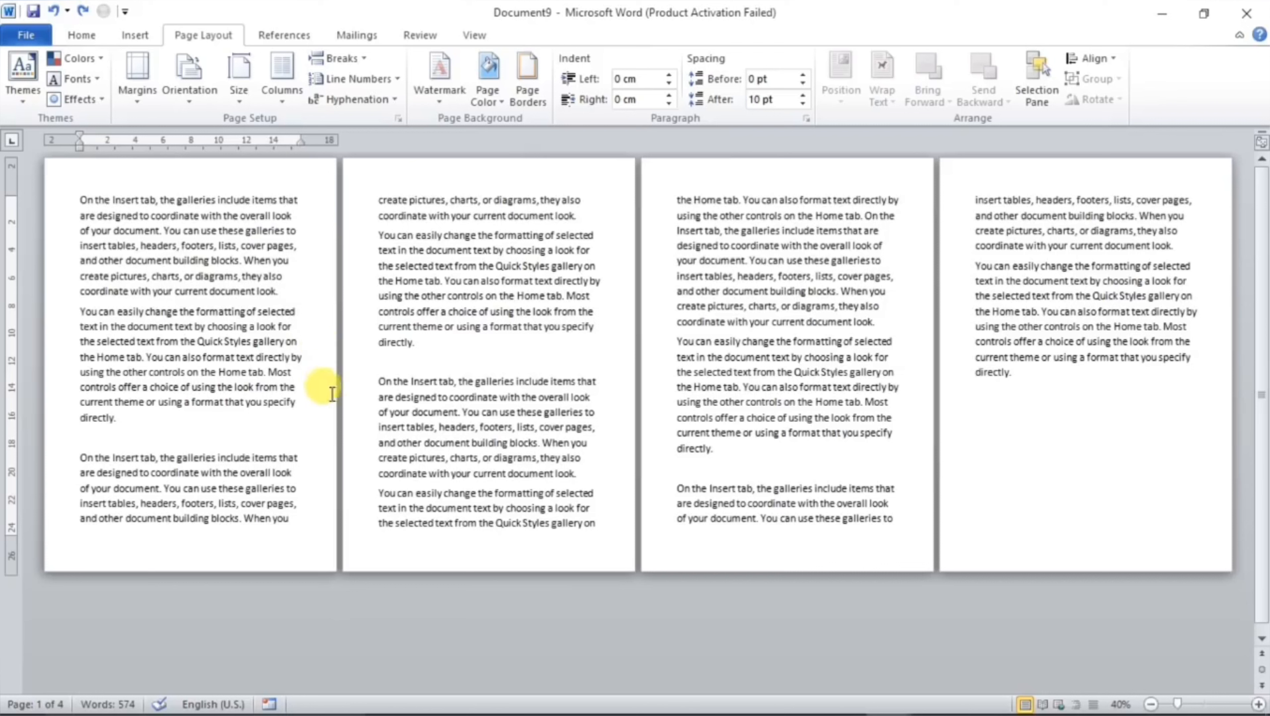
# Step: Insert a page break after the second paragraph on the first page
pyautogui.click(127, 419)
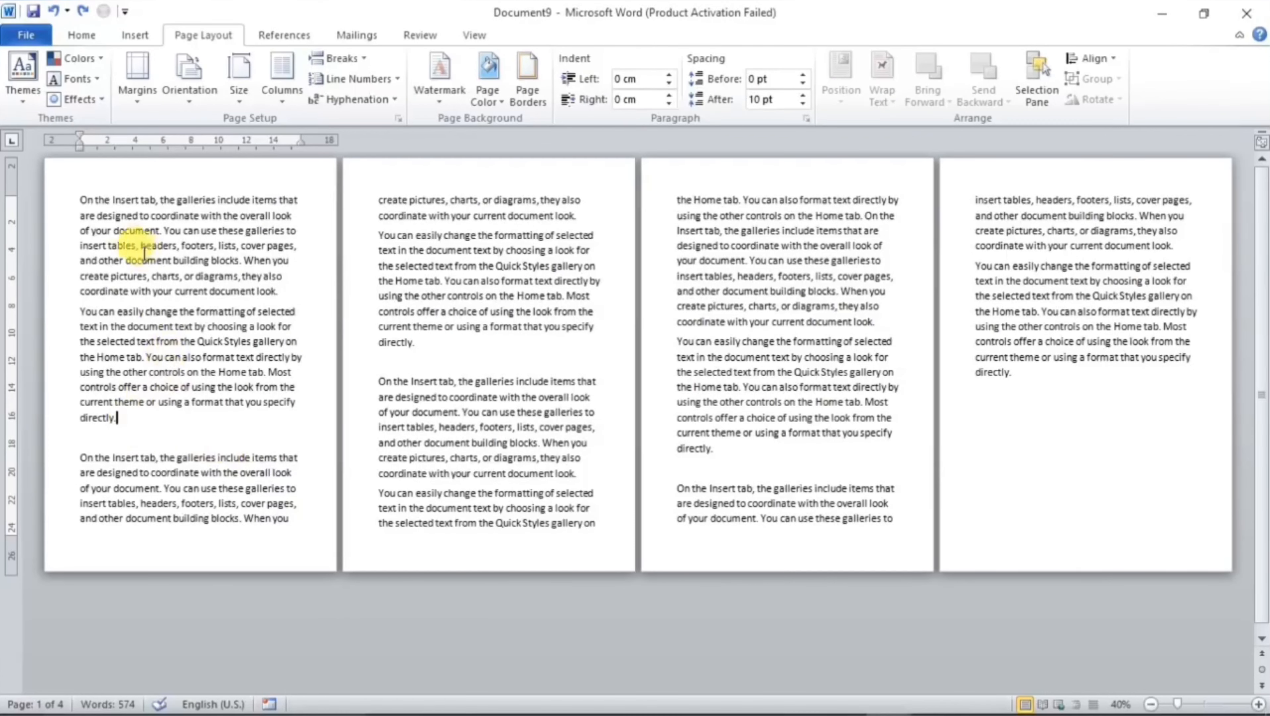
pyautogui.click(83, 198)
pyautogui.moveTo(83, 198); pyautogui.dragTo(235, 502)
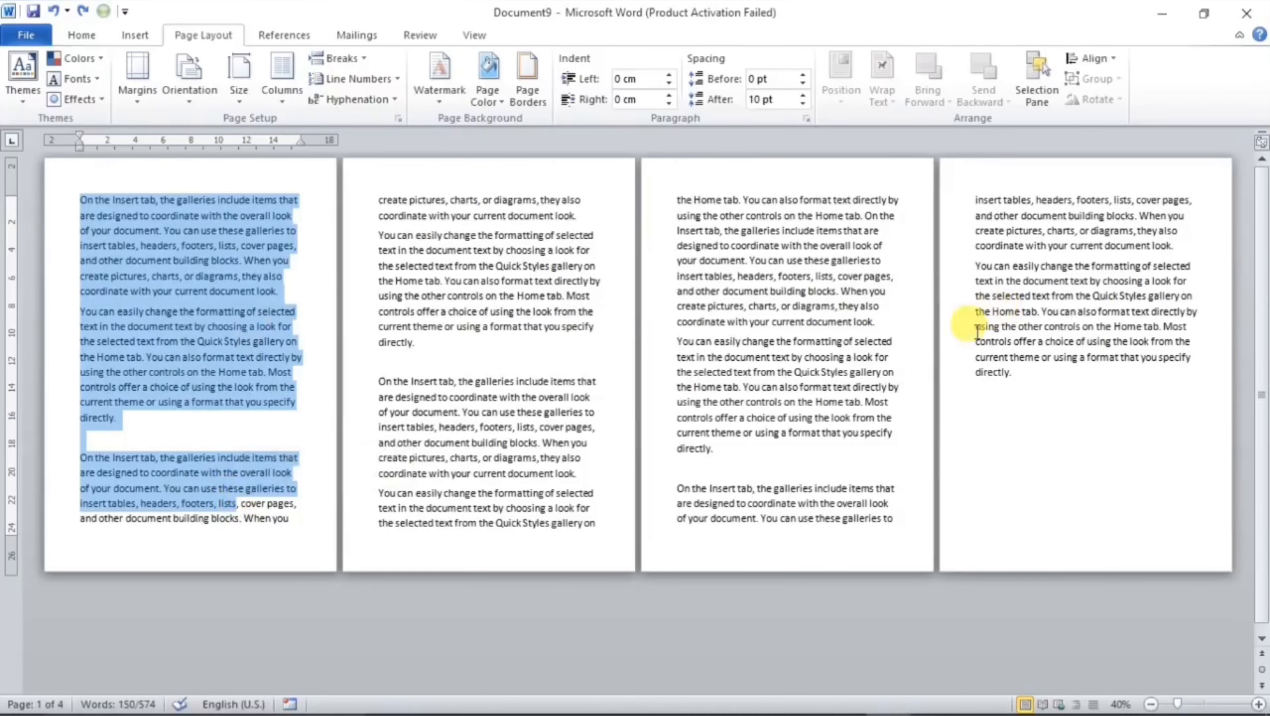
pyautogui.click(150, 418)
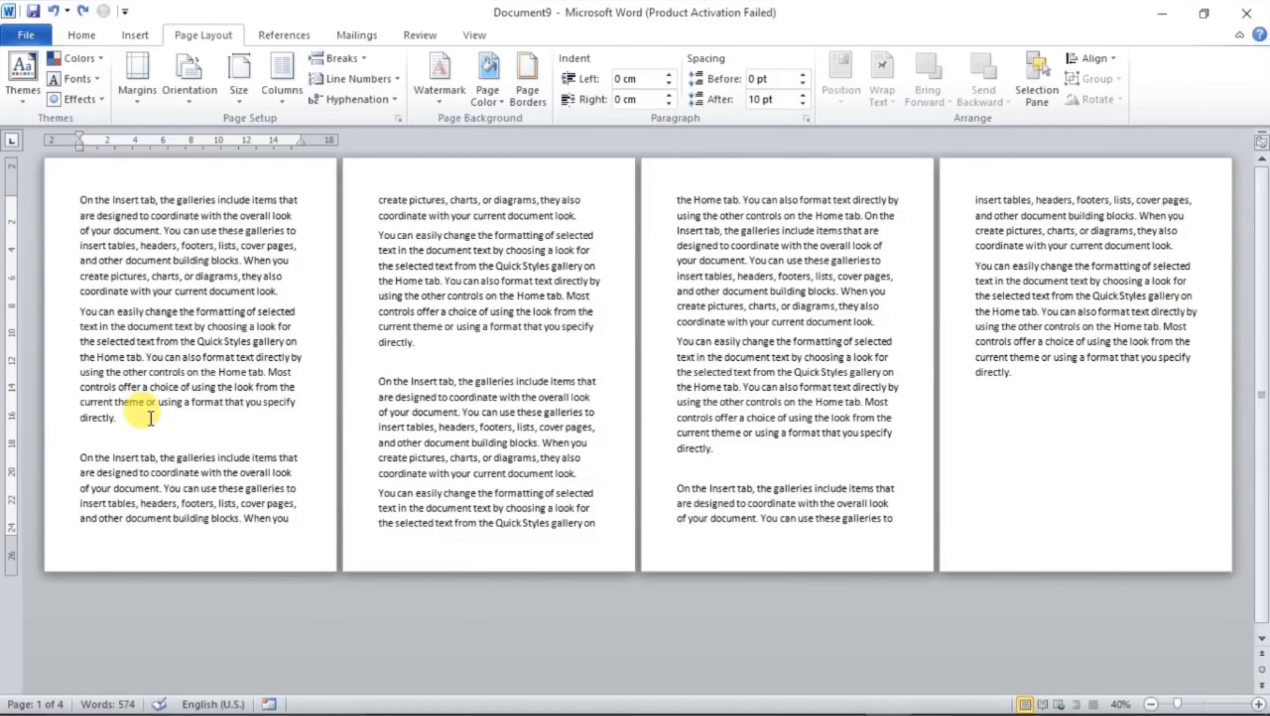
pyautogui.hotkey('ctrl', 'Return')
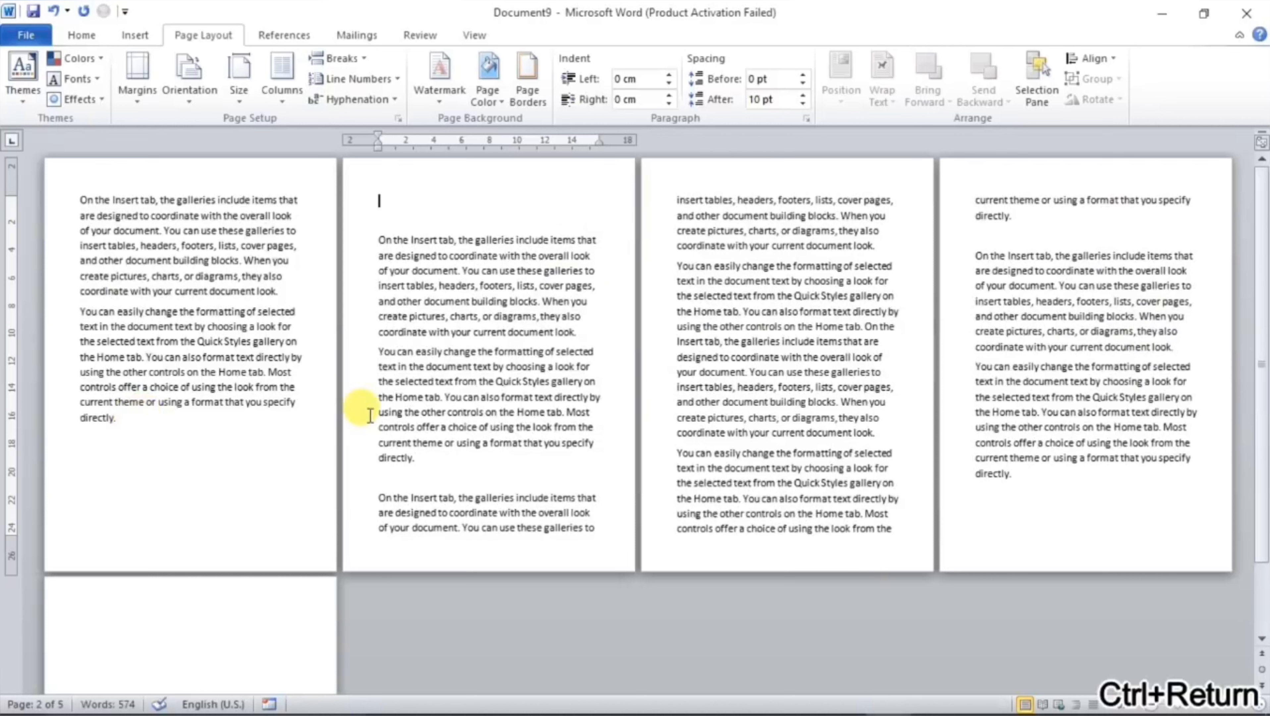
# Step: Select the first page's two paragraphs and set the paper size to A3 for the selected text only
pyautogui.moveTo(126, 415); pyautogui.dragTo(79, 201)
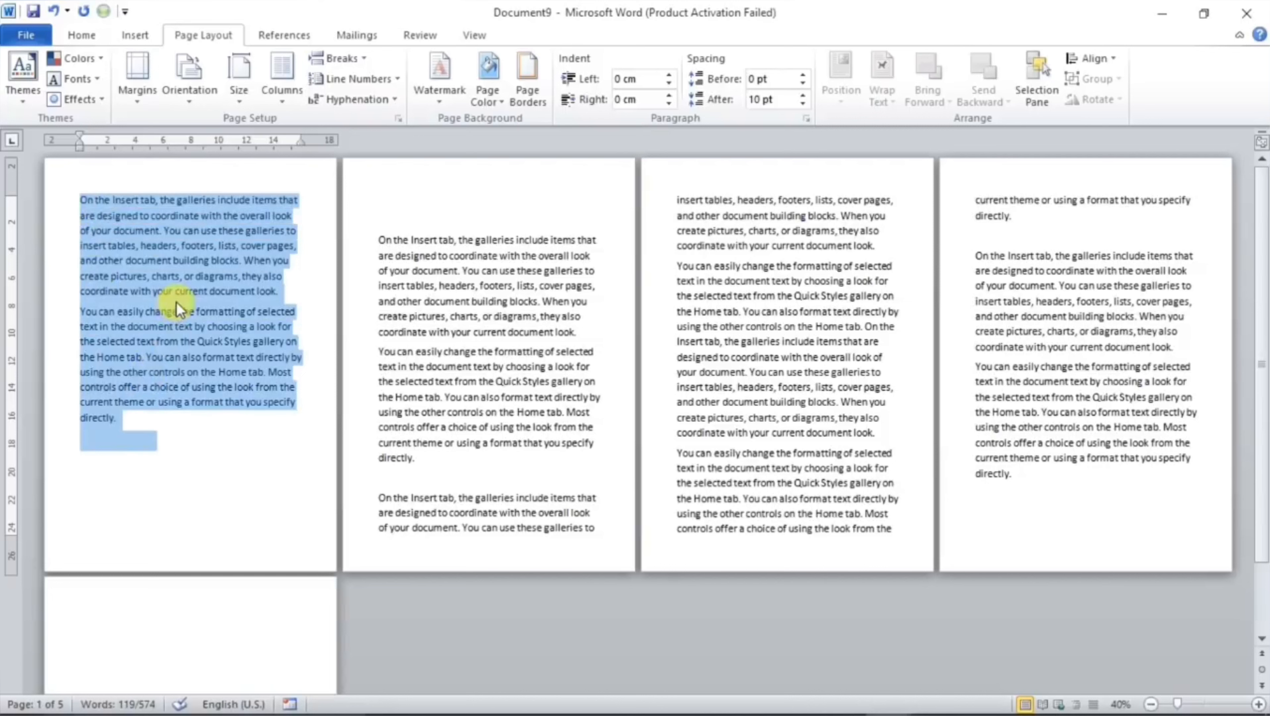
pyautogui.click(240, 83)
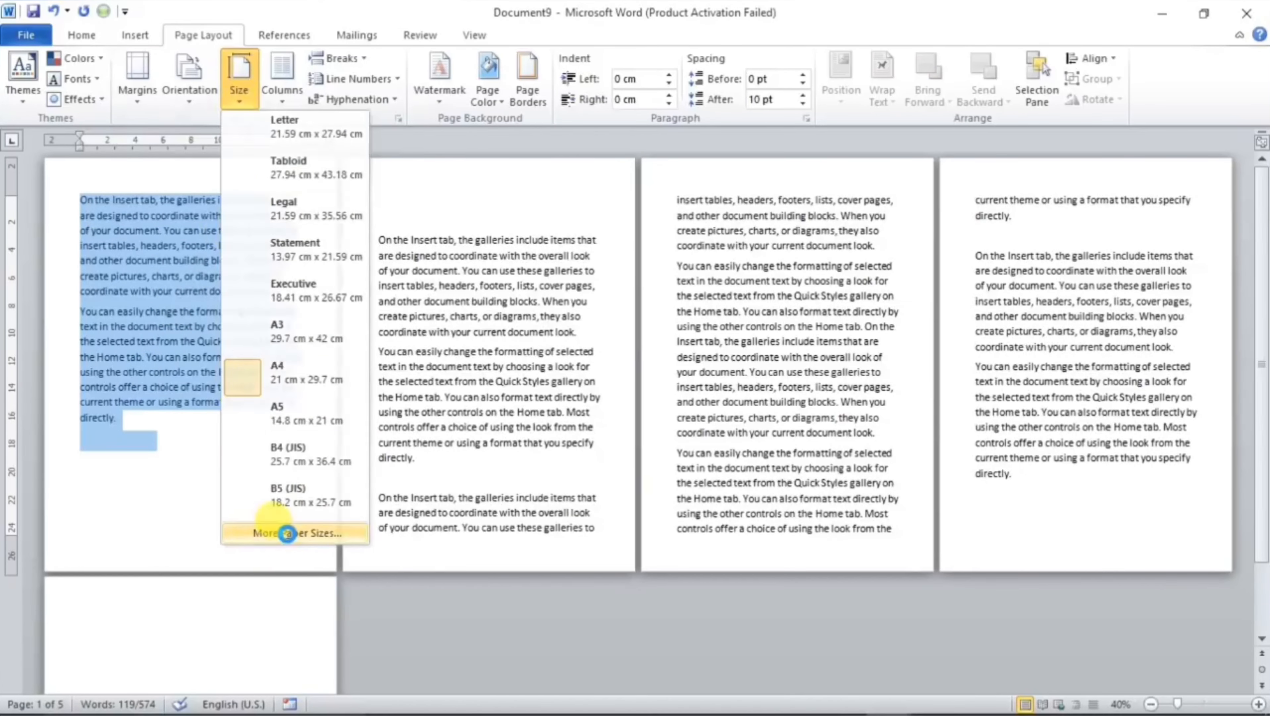
pyautogui.click(288, 532)
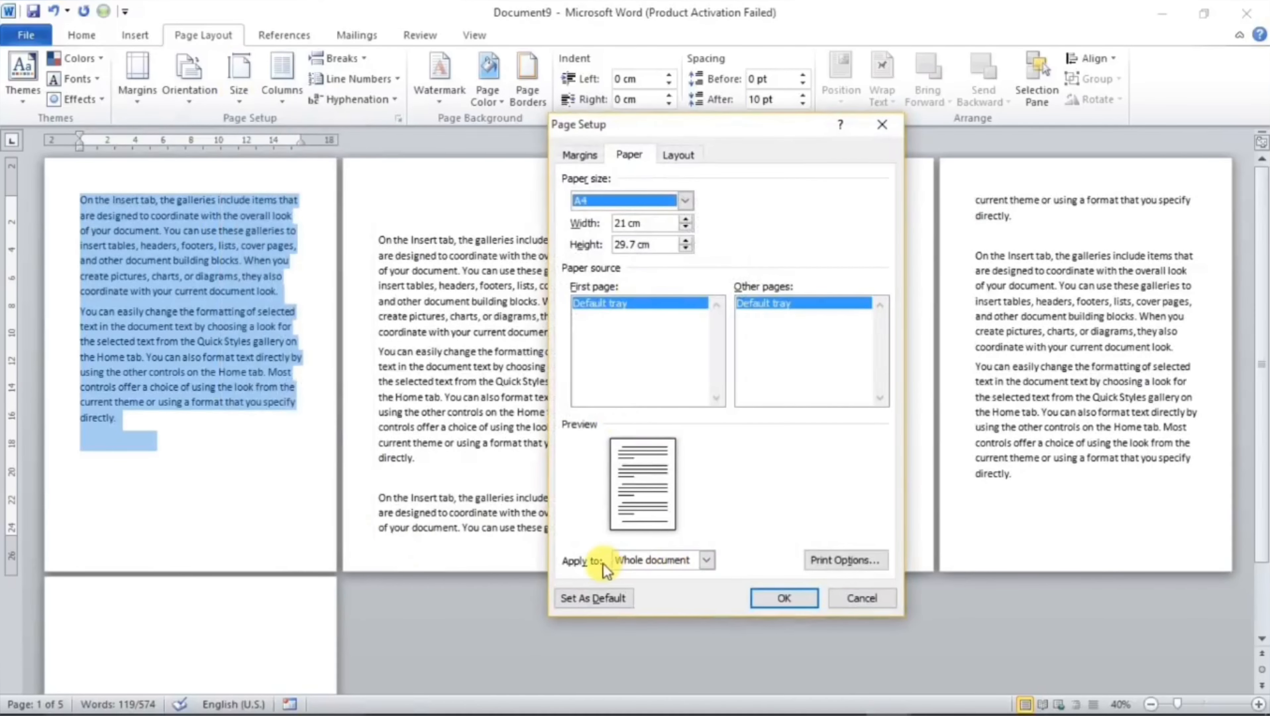
pyautogui.click(706, 560)
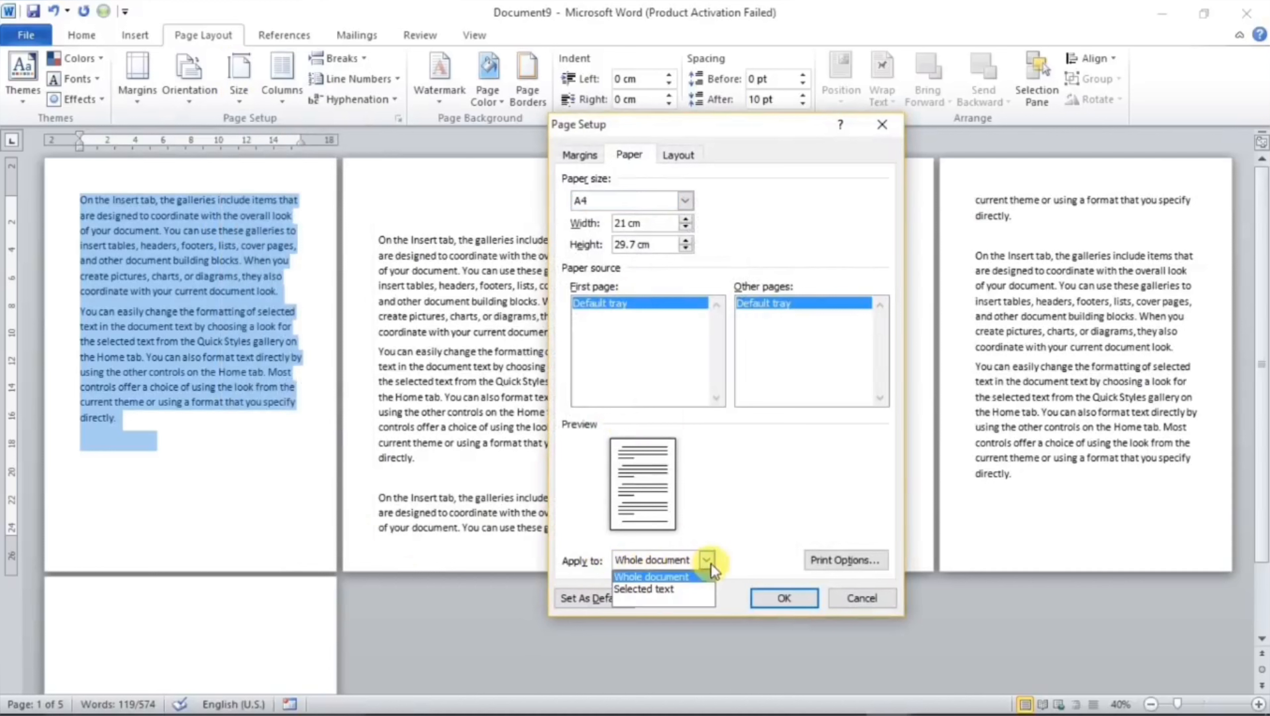
pyautogui.click(661, 589)
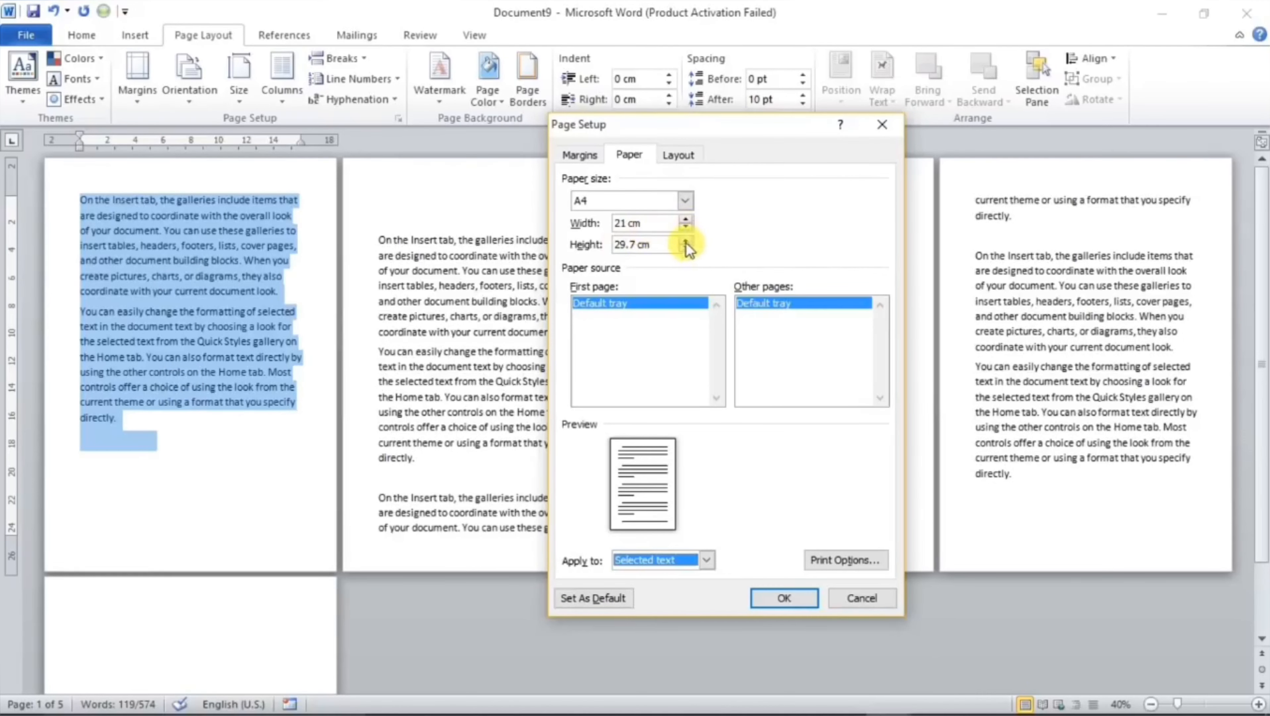
pyautogui.click(685, 200)
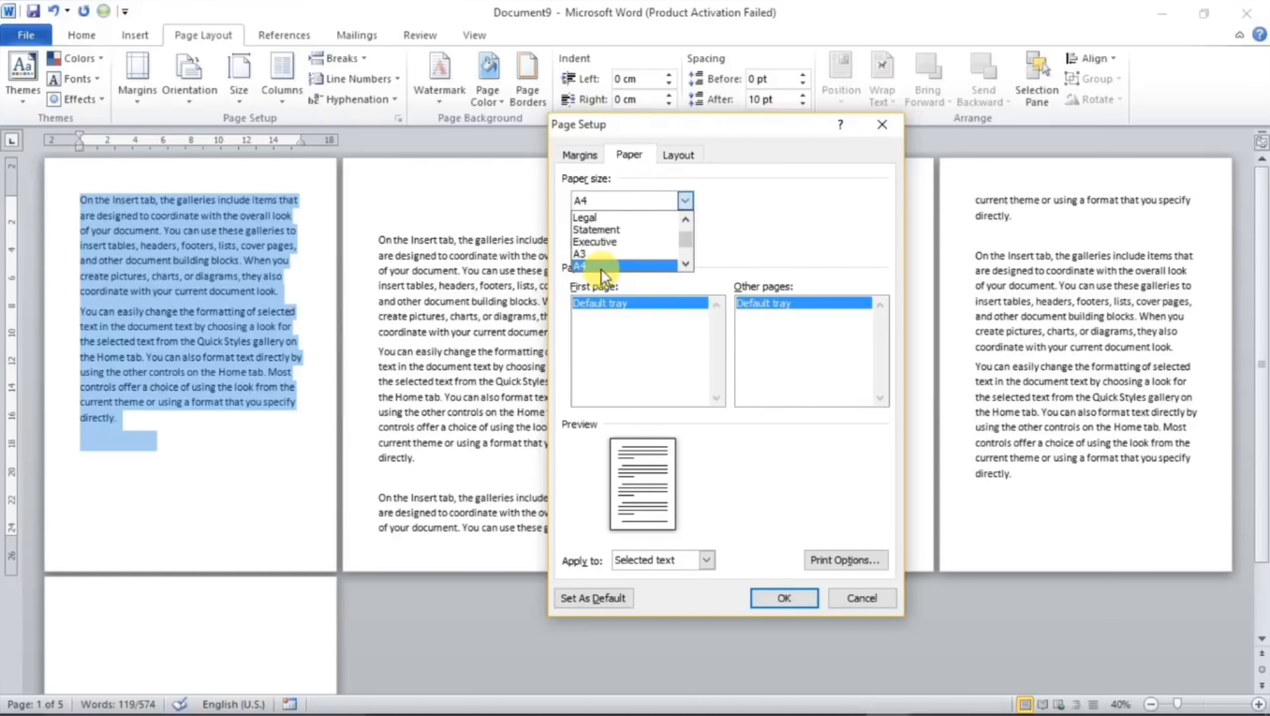
pyautogui.click(600, 253)
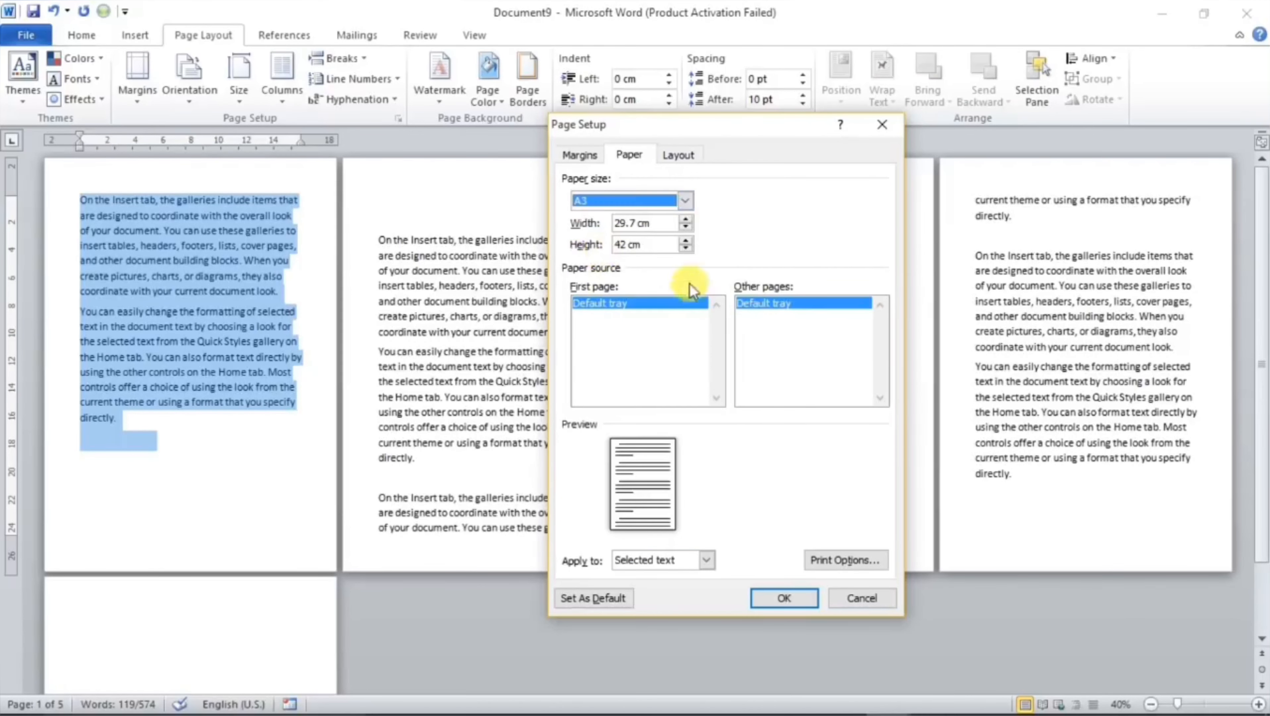
pyautogui.click(772, 599)
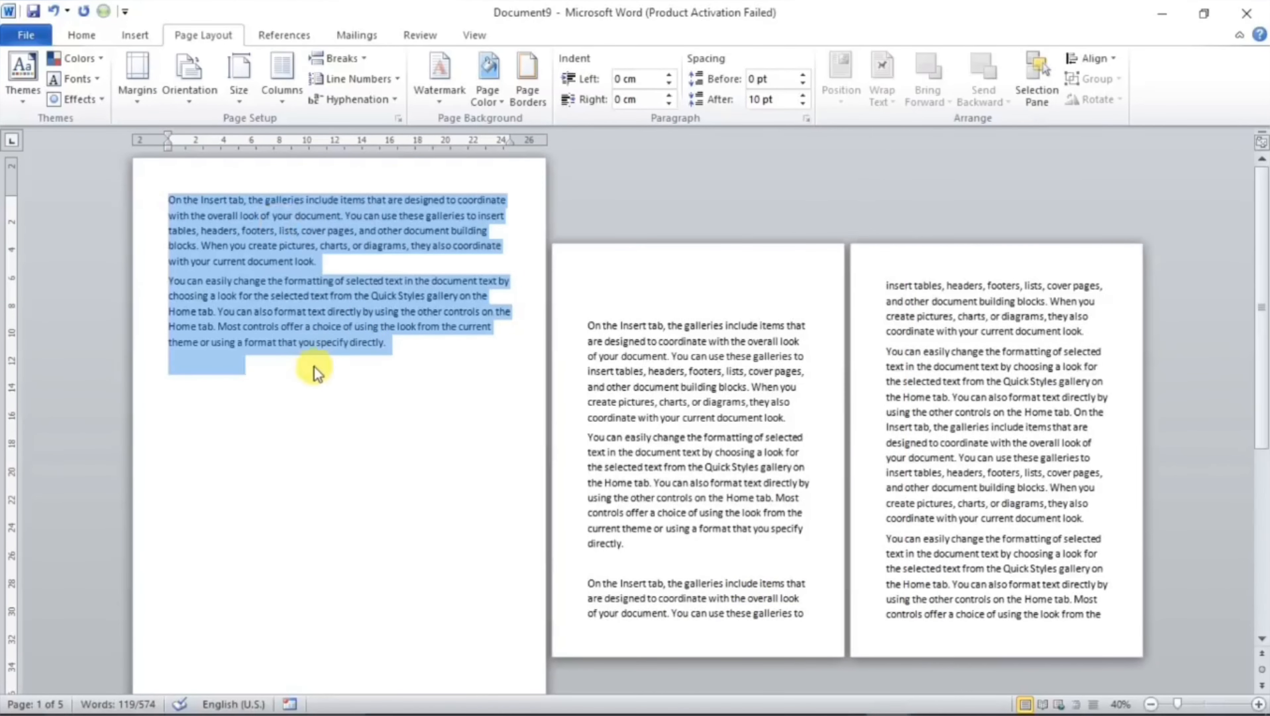
# Step: Undo the A3 paper size change and place the cursor below the first page's text
pyautogui.scroll(-2, 315, 368)
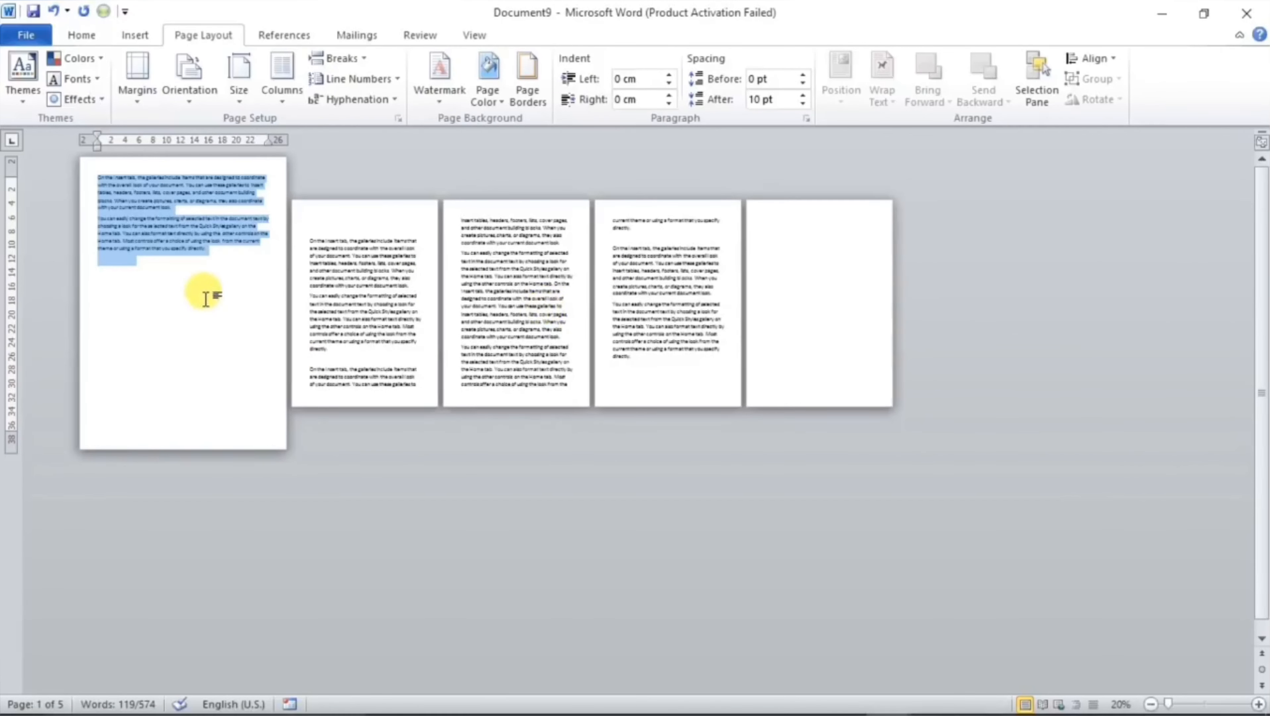
pyautogui.hotkey('ctrl', 'z')
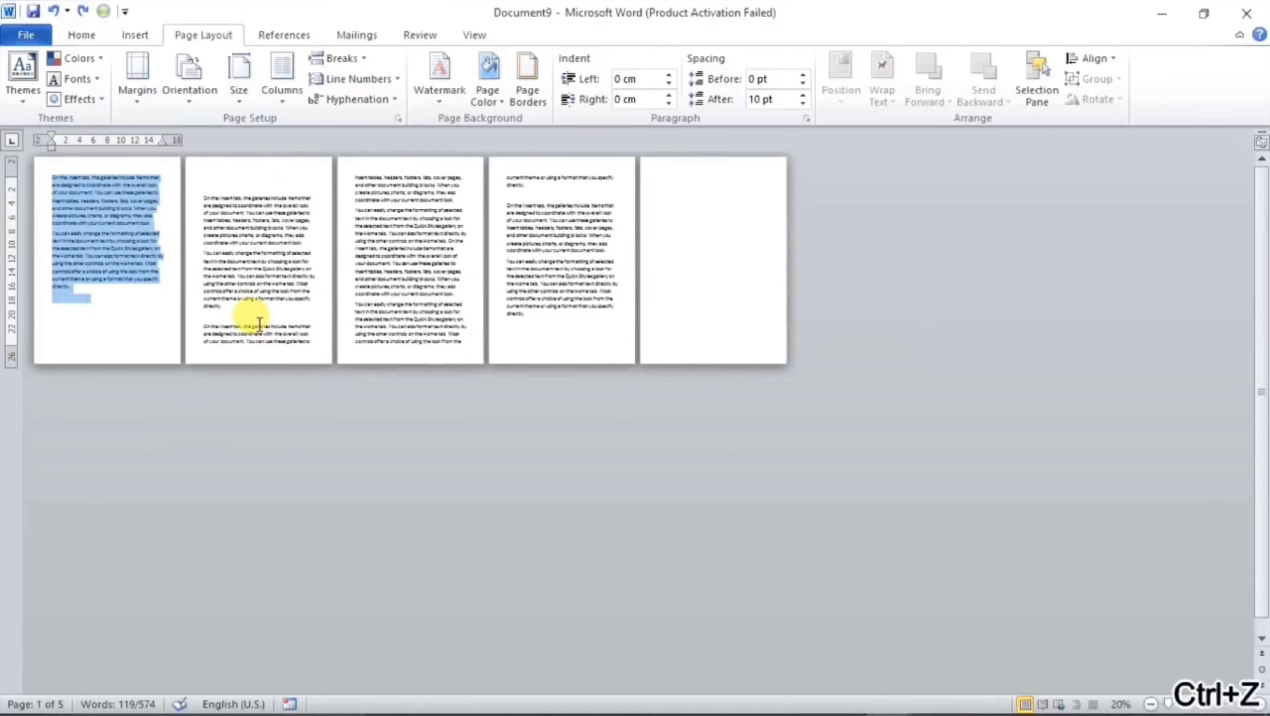
pyautogui.keyDown('ctrl'); pyautogui.scroll(1, 306, 351); pyautogui.keyUp('ctrl')
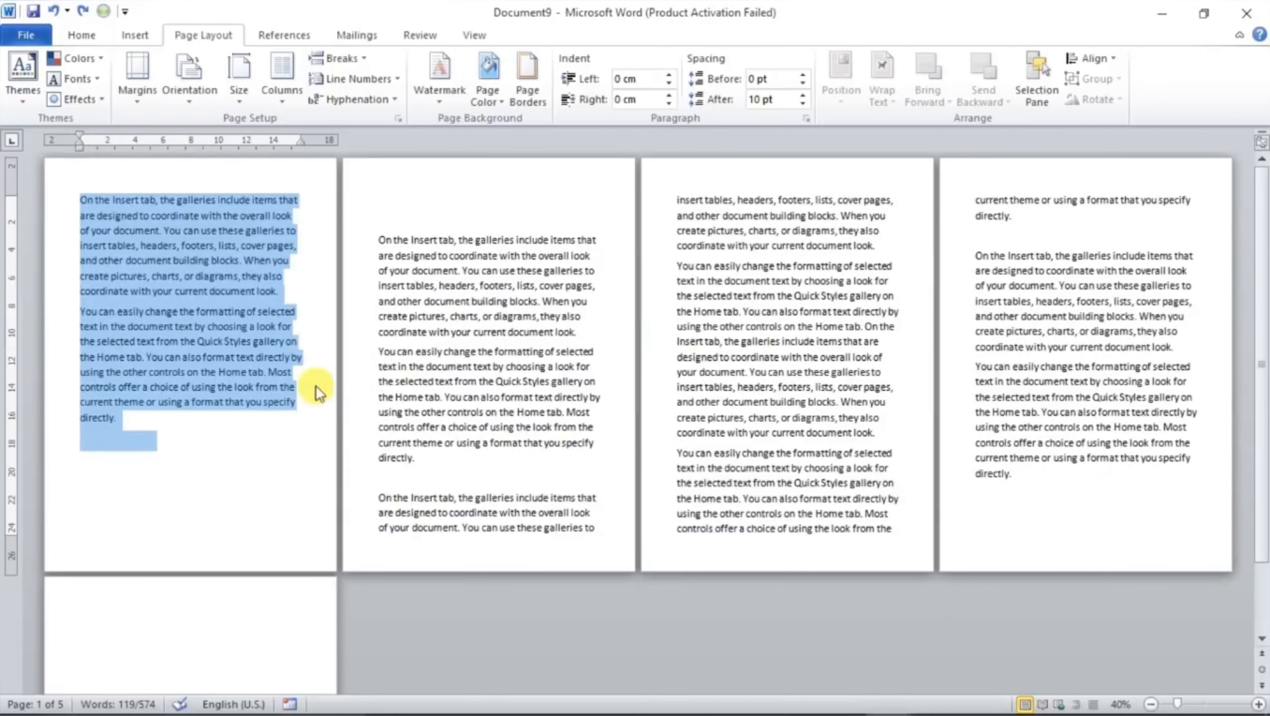
pyautogui.click(123, 424)
pyautogui.click(56, 493)
pyautogui.click(92, 486)
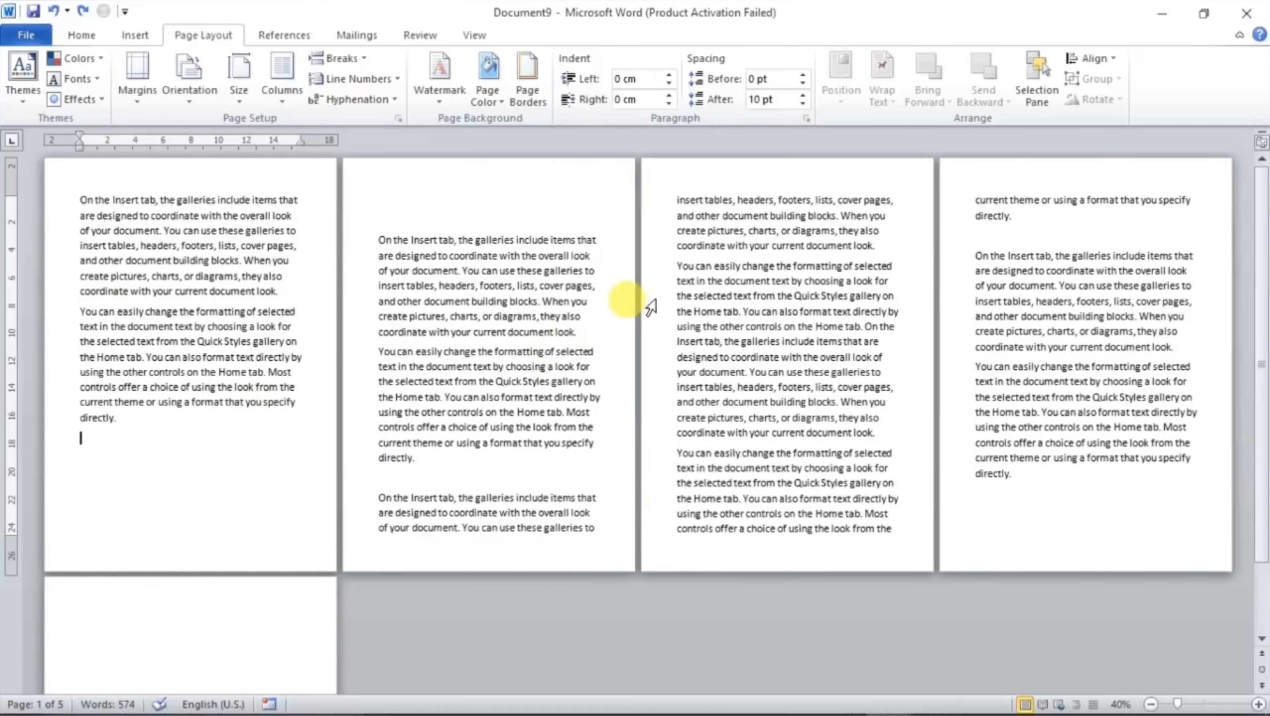
# Step: Try an A3 paper size applied from this point forward, starting at the end of the second page's text, and undo it
pyautogui.click(600, 534)
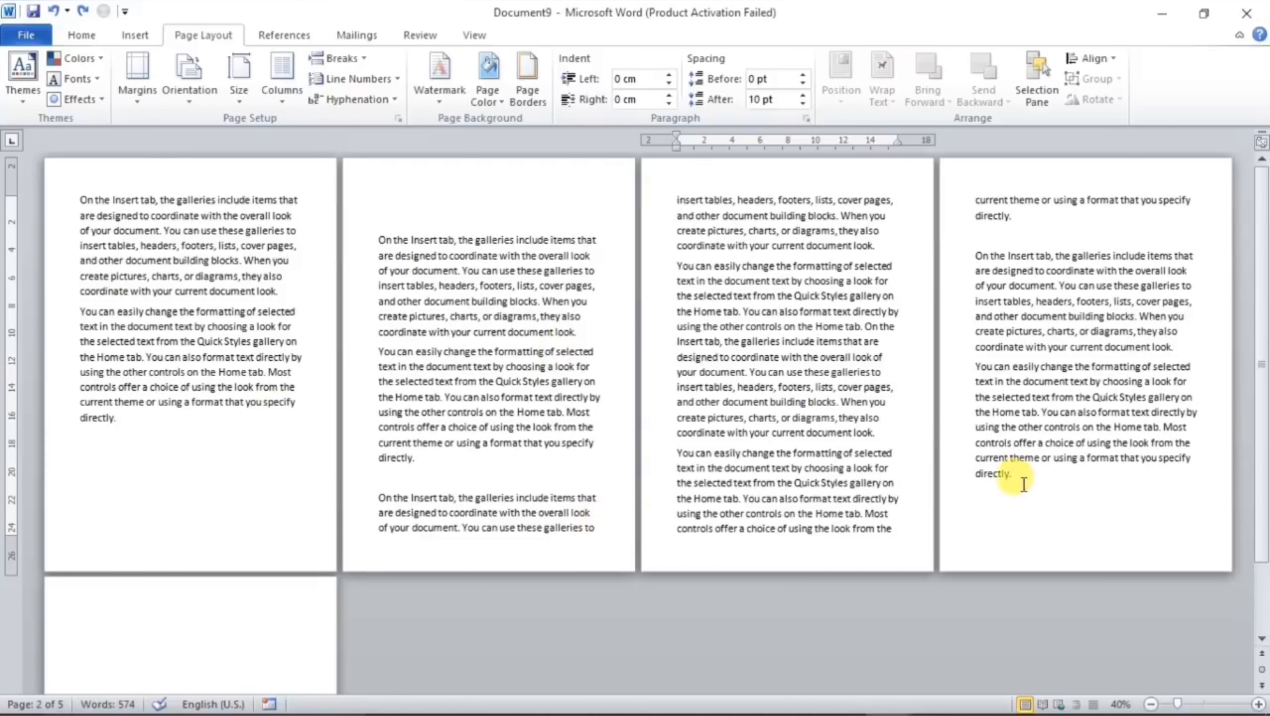
pyautogui.click(245, 104)
pyautogui.click(290, 533)
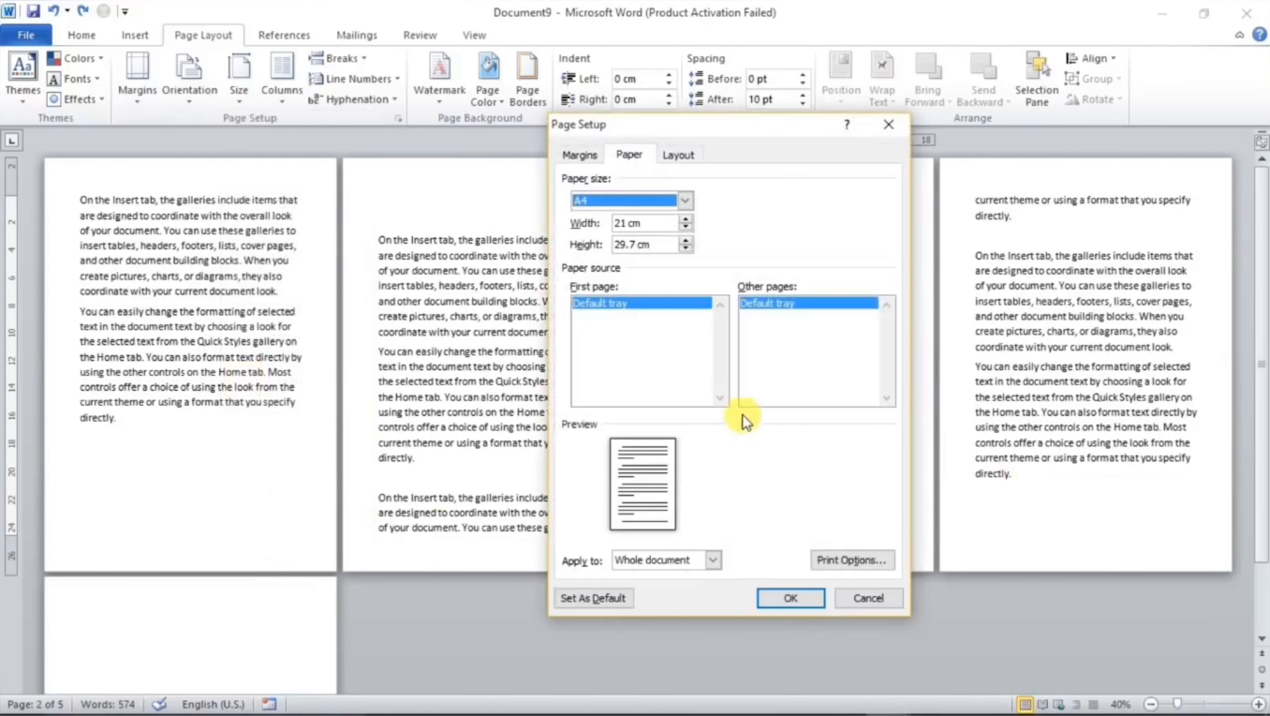
pyautogui.click(685, 201)
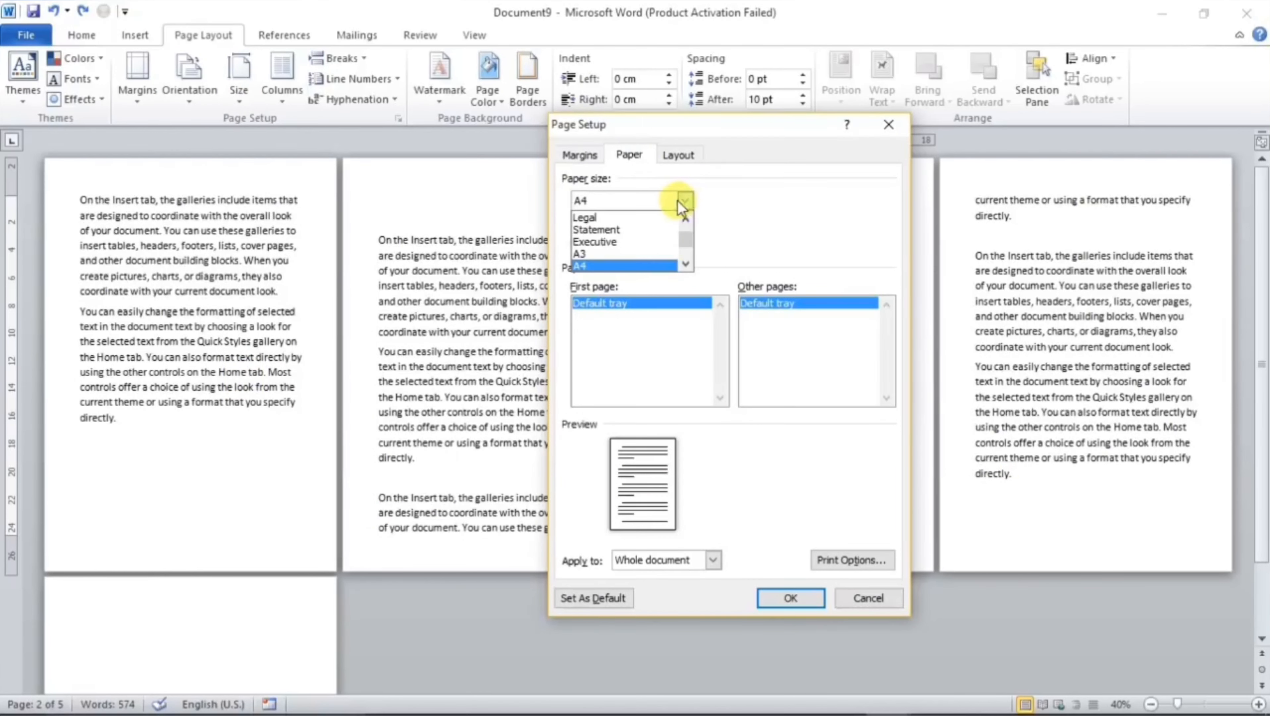
pyautogui.click(601, 254)
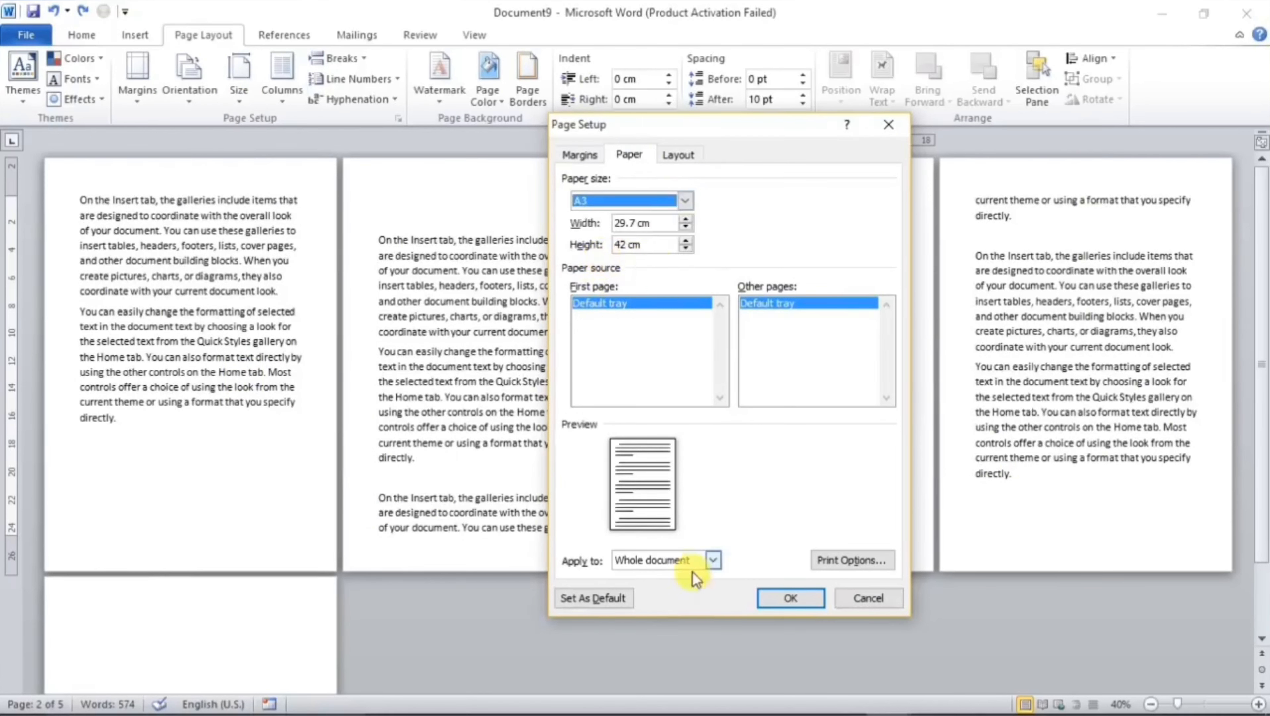
pyautogui.click(707, 563)
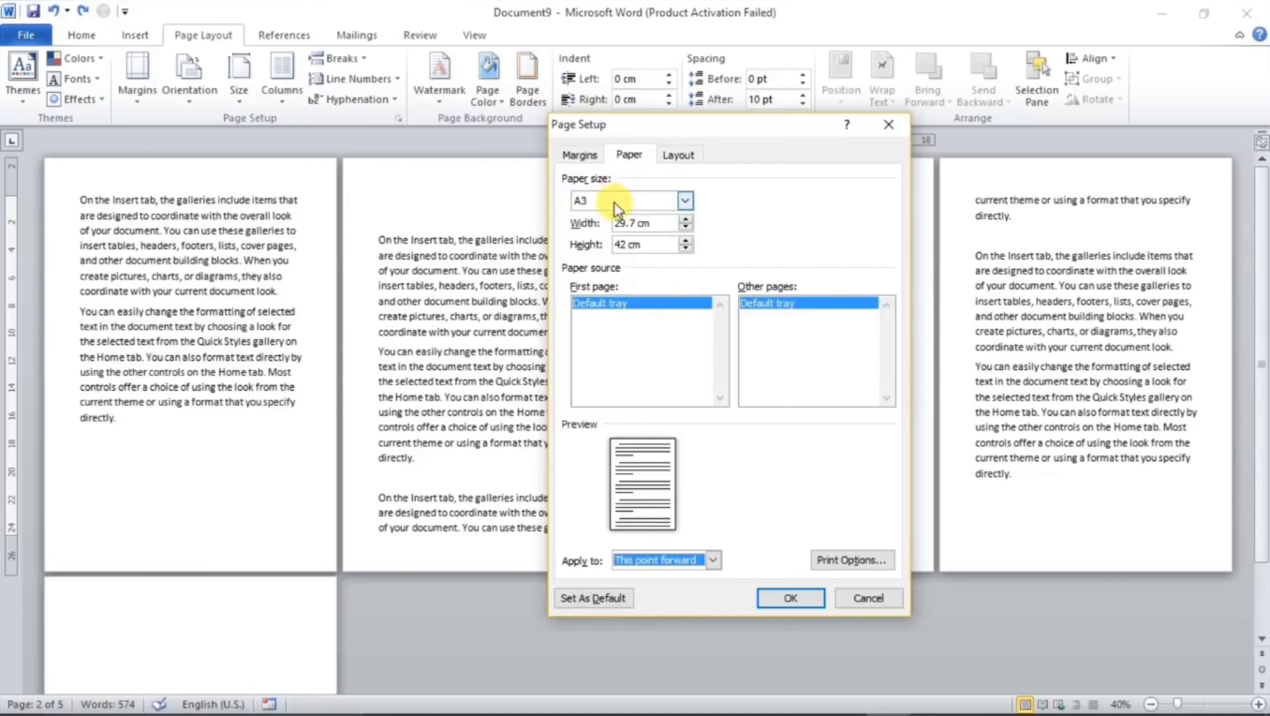
pyautogui.click(767, 598)
pyautogui.click(685, 613)
pyautogui.scroll(-1, 681, 611)
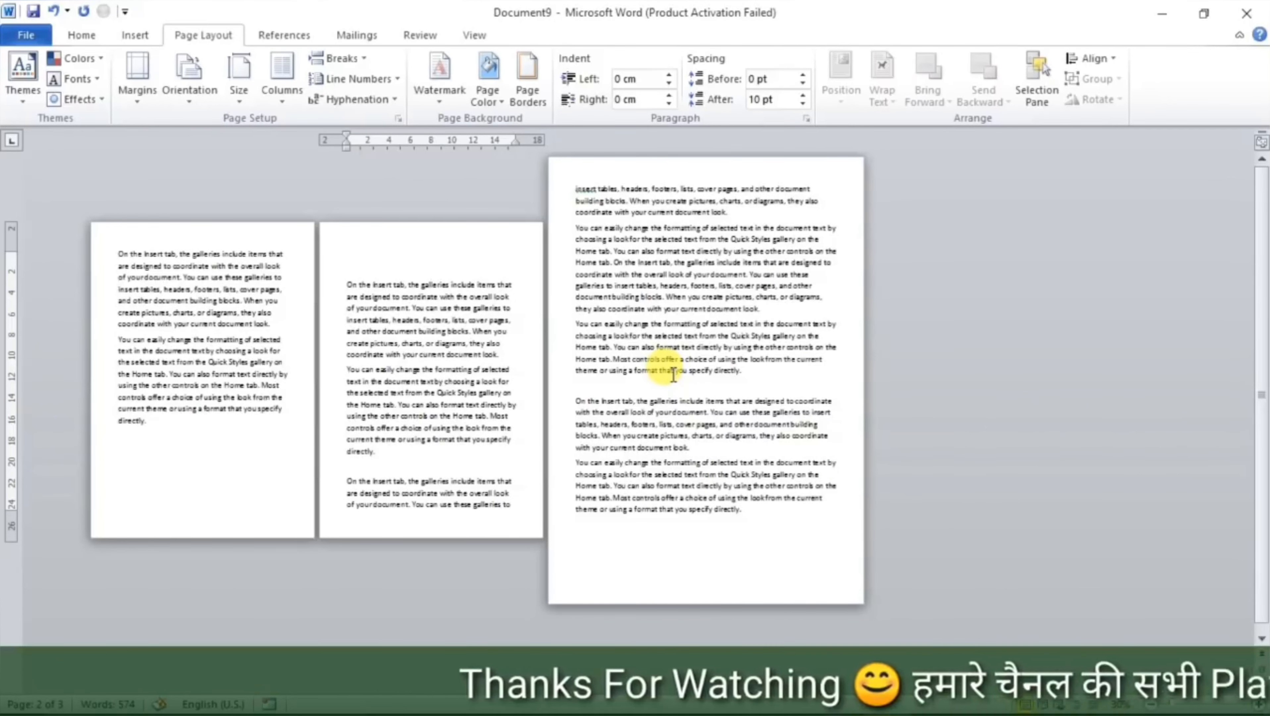
pyautogui.hotkey('ctrl', 'z')
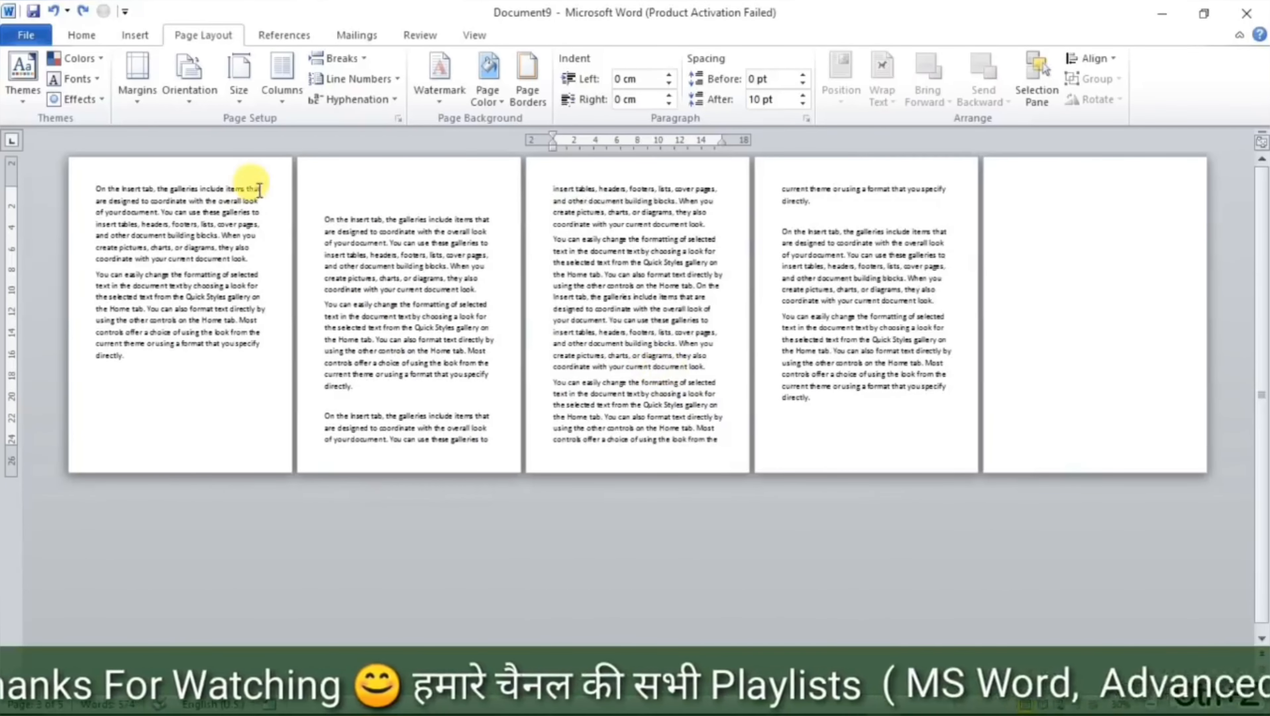
# Step: Apply the A4 paper size (21 cm x 29.7 cm) to the document
pyautogui.click(240, 105)
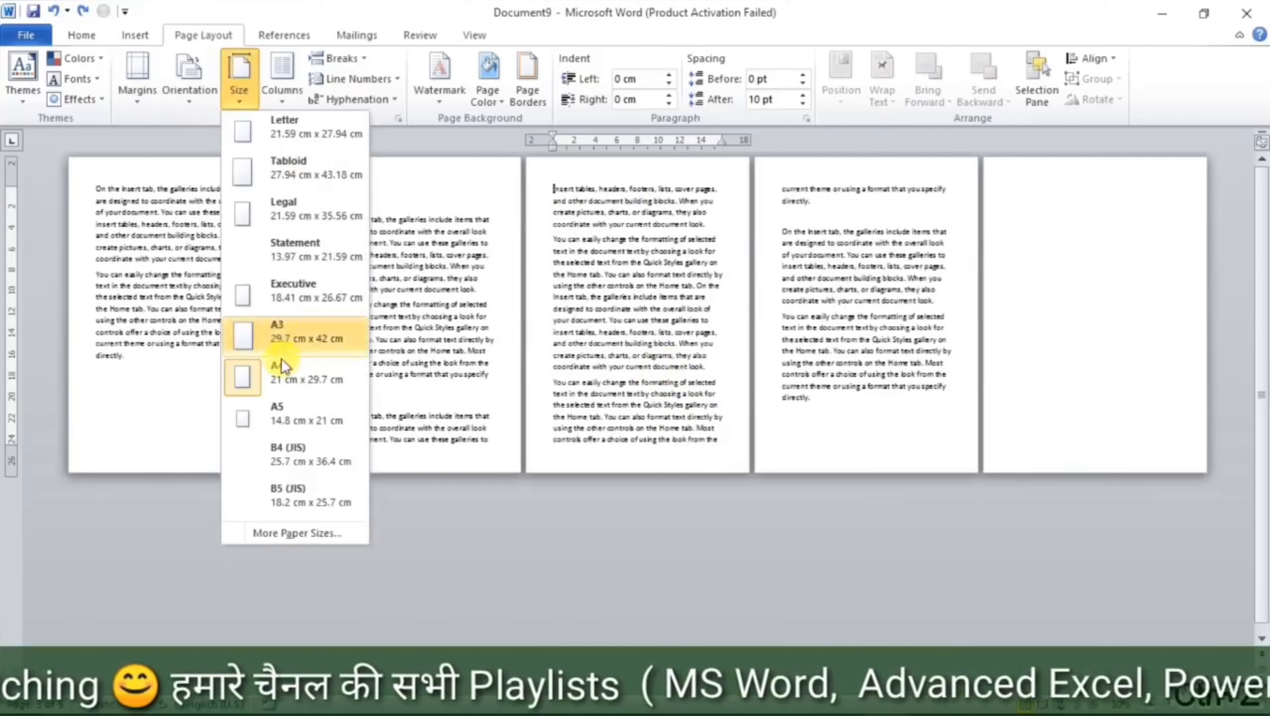
pyautogui.click(285, 376)
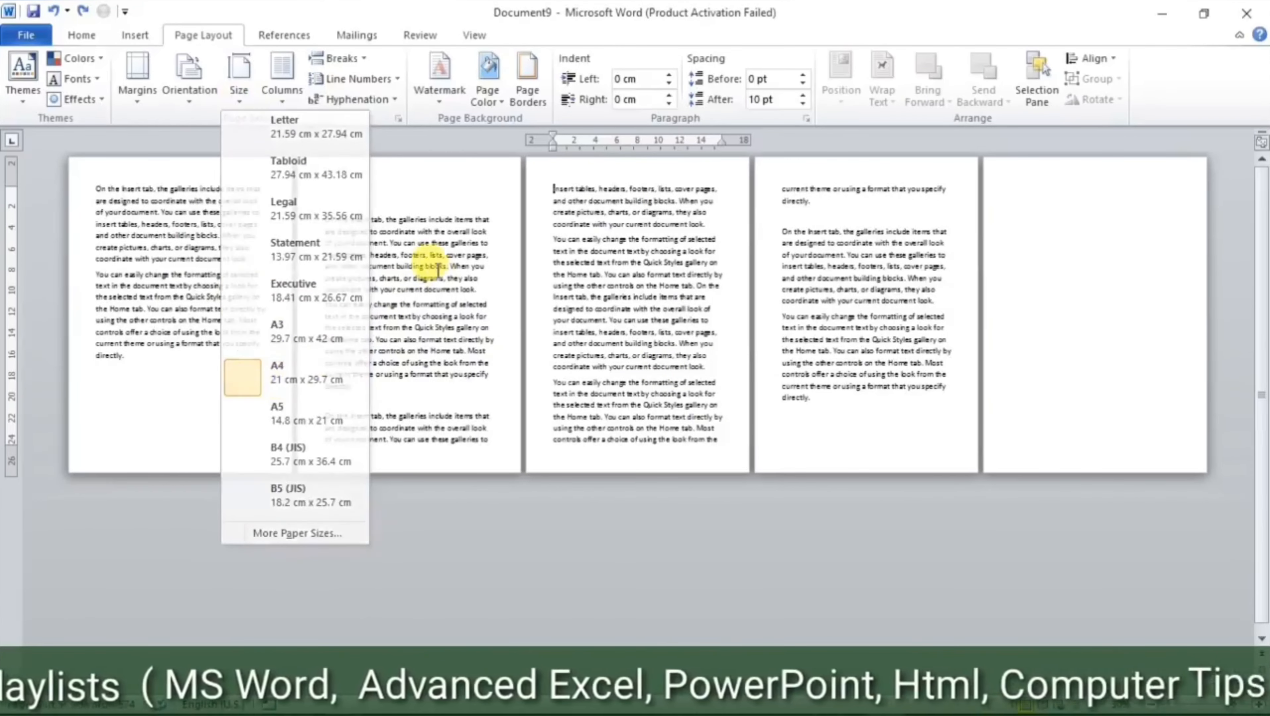
# Step: Change the whole document's orientation to landscape and return it to portrait
pyautogui.click(185, 105)
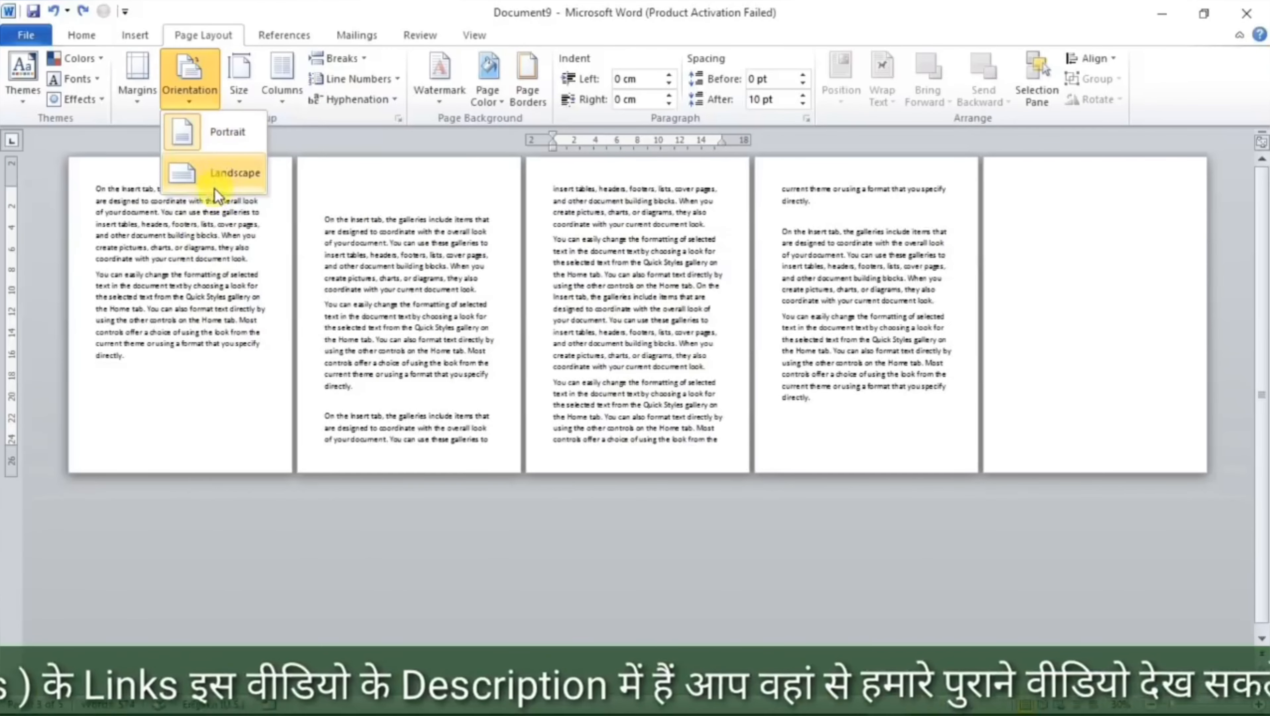
pyautogui.click(200, 356)
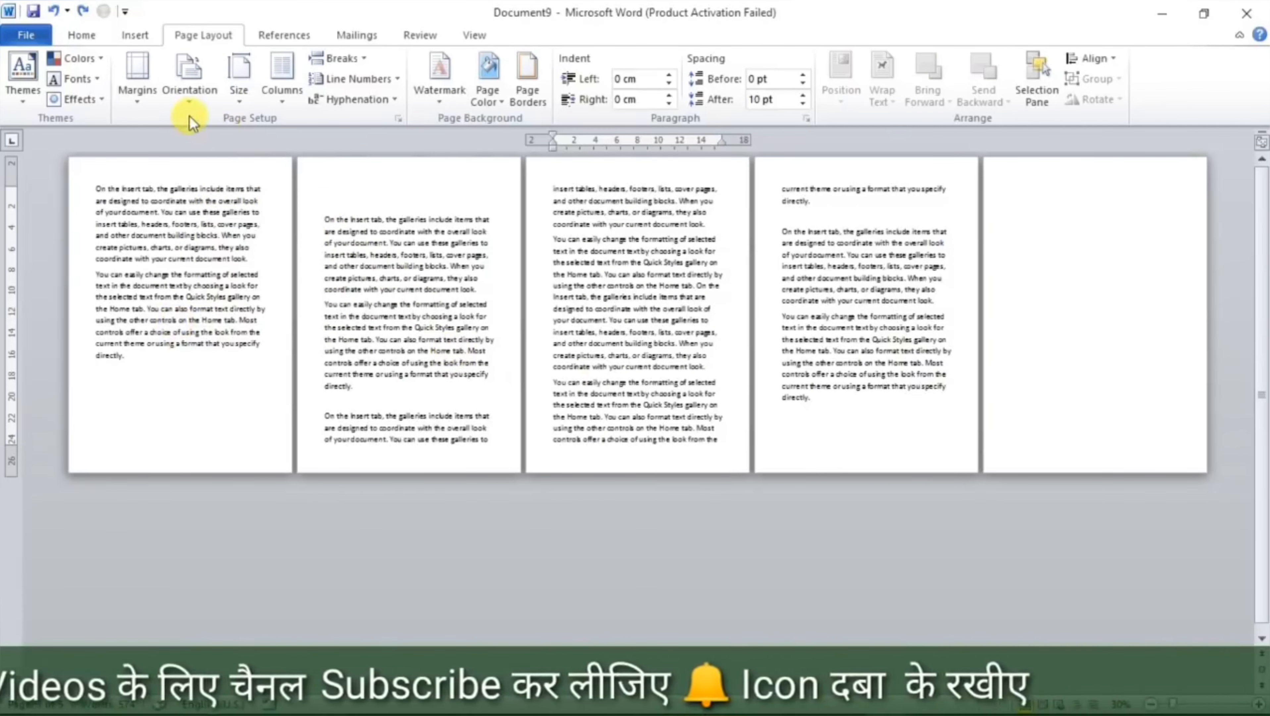
pyautogui.click(187, 103)
pyautogui.click(203, 173)
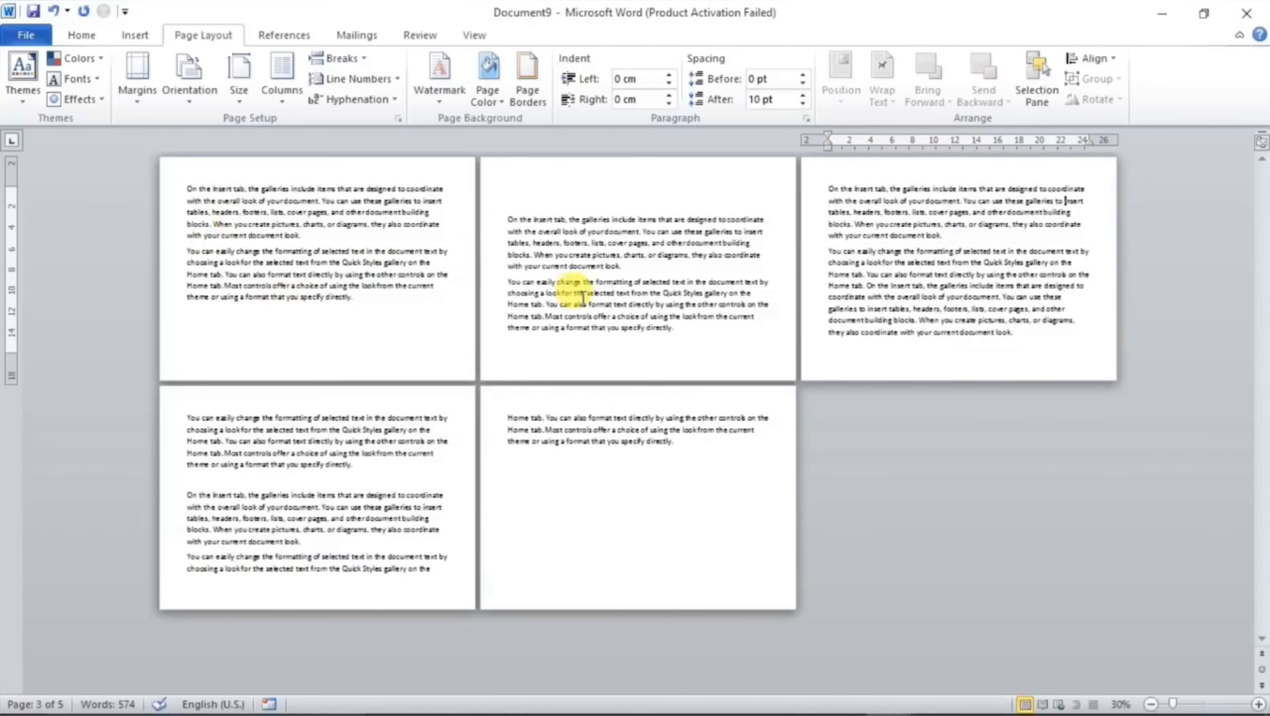
pyautogui.click(189, 95)
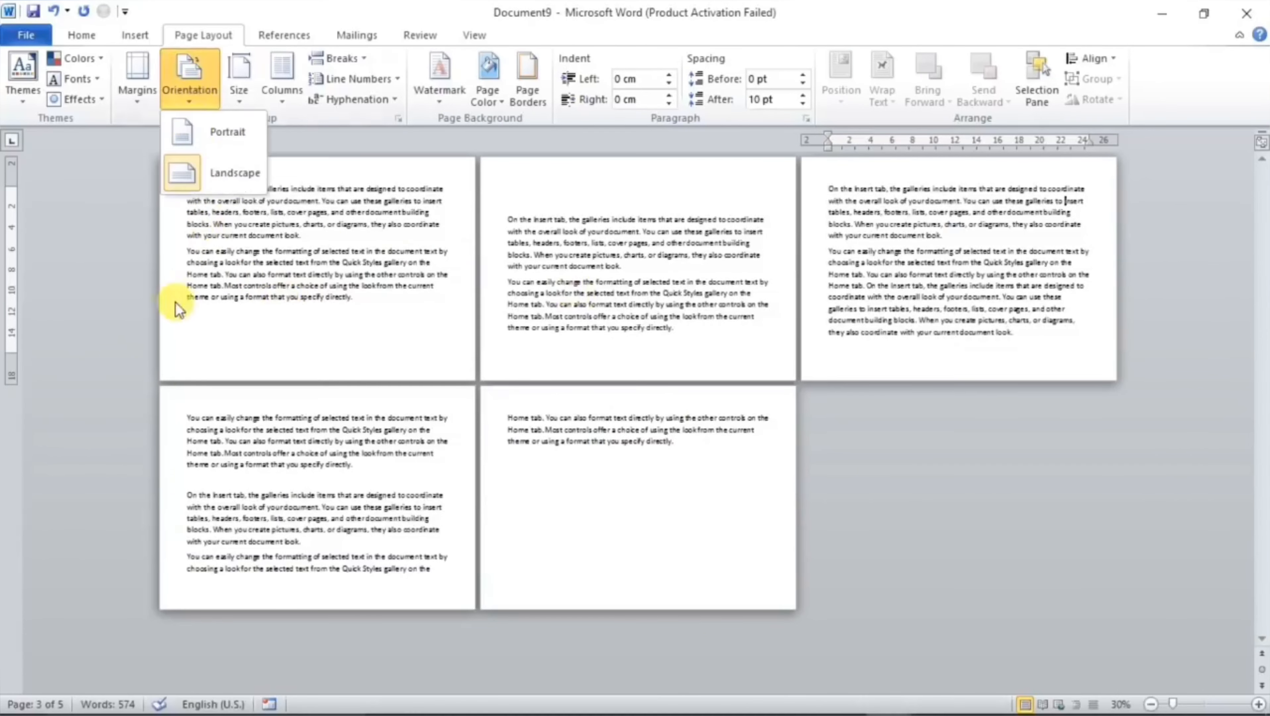
pyautogui.click(217, 125)
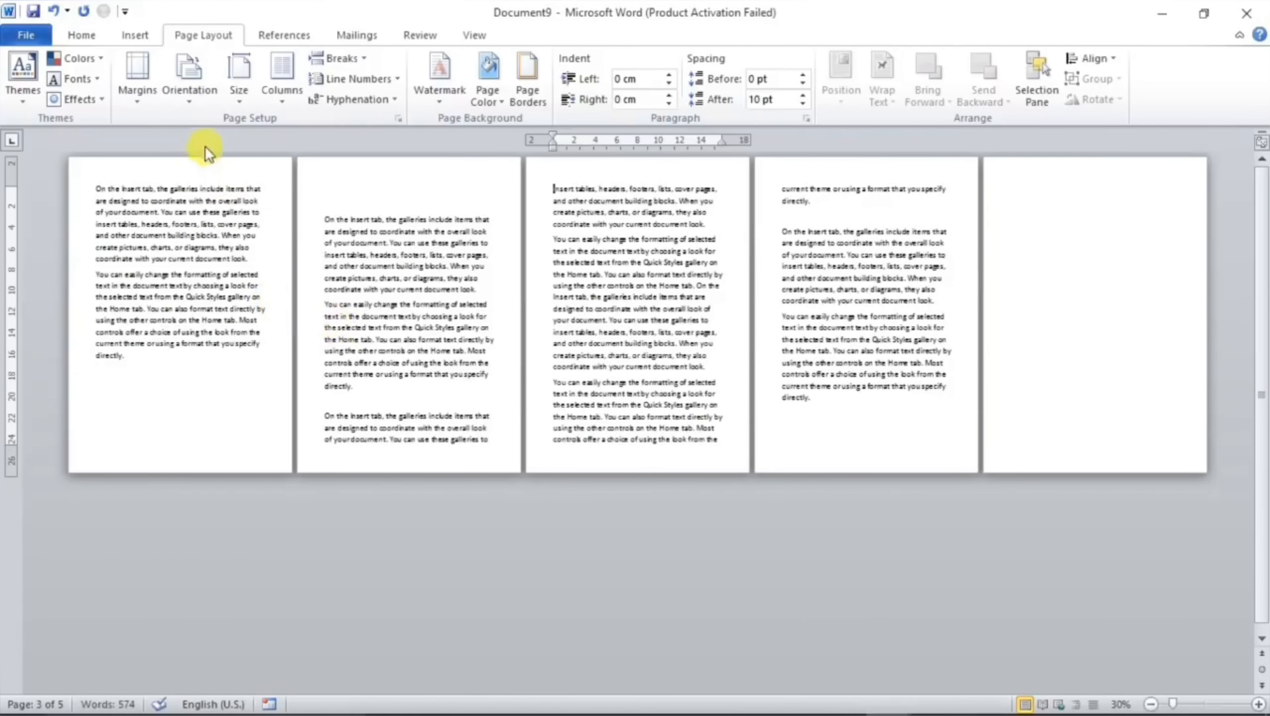
# Step: Apply landscape orientation to all pages once more and restore portrait
pyautogui.click(197, 103)
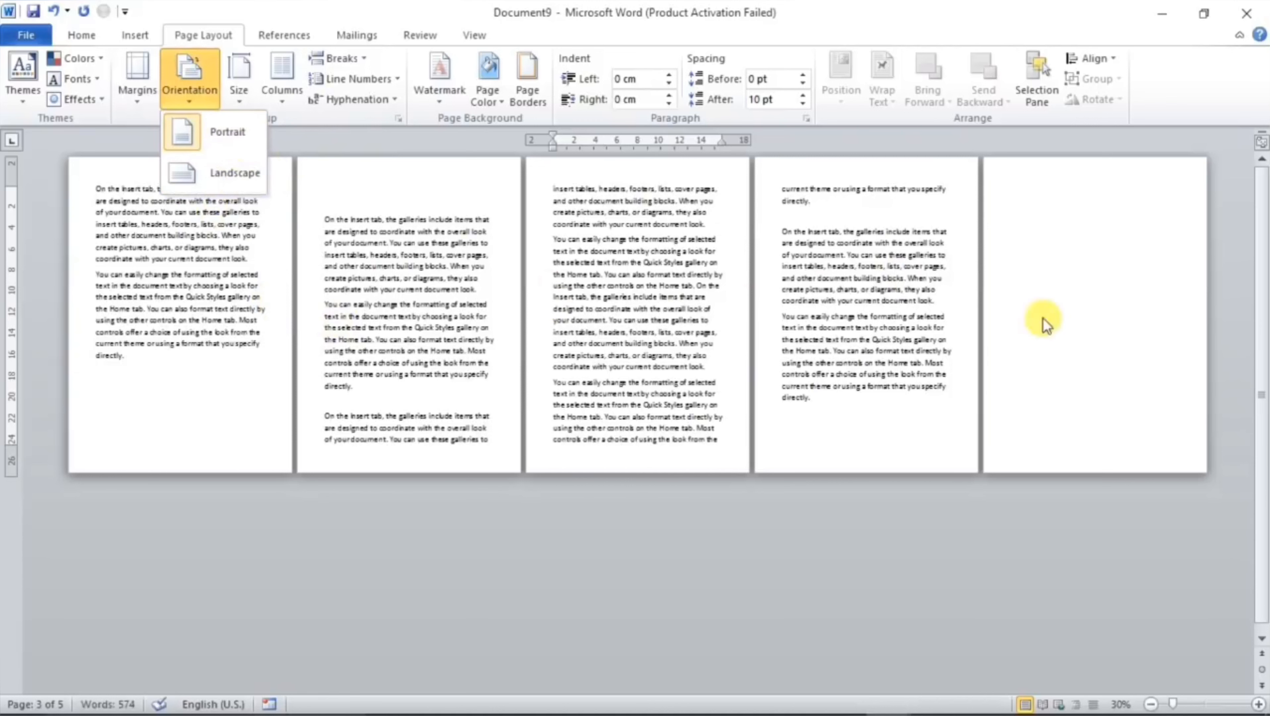
pyautogui.click(233, 173)
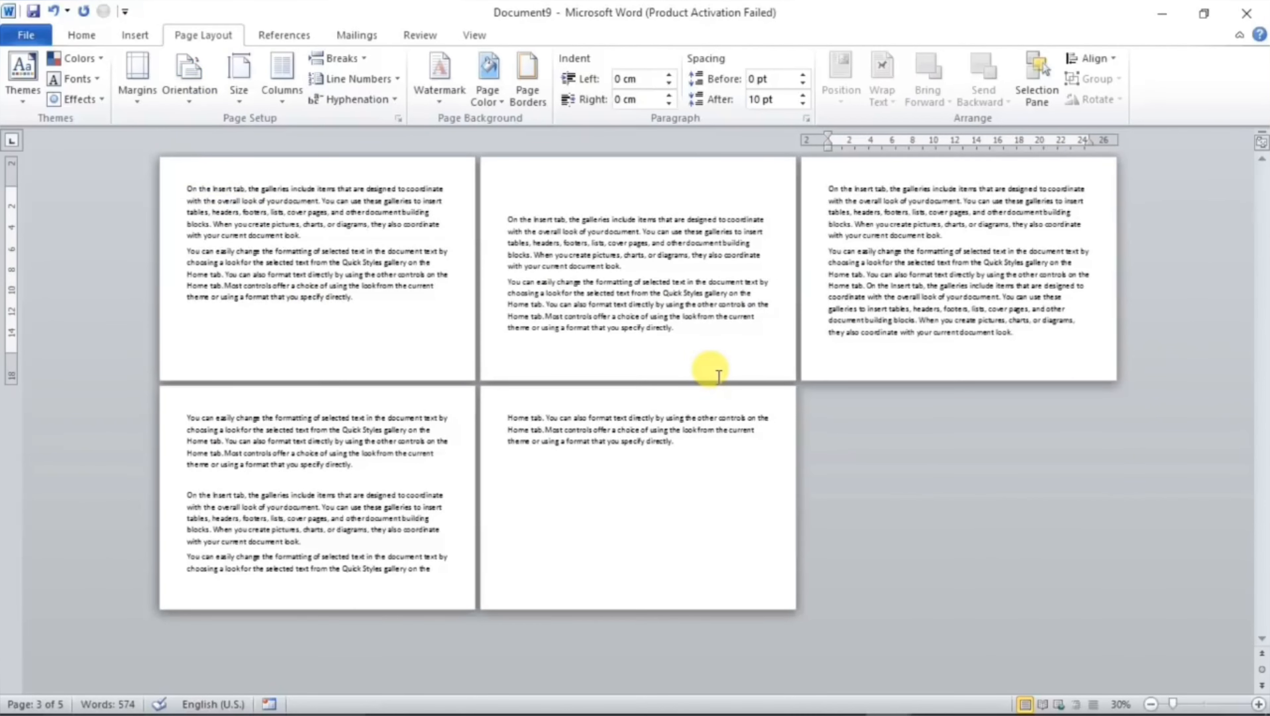
pyautogui.click(180, 83)
pyautogui.click(219, 132)
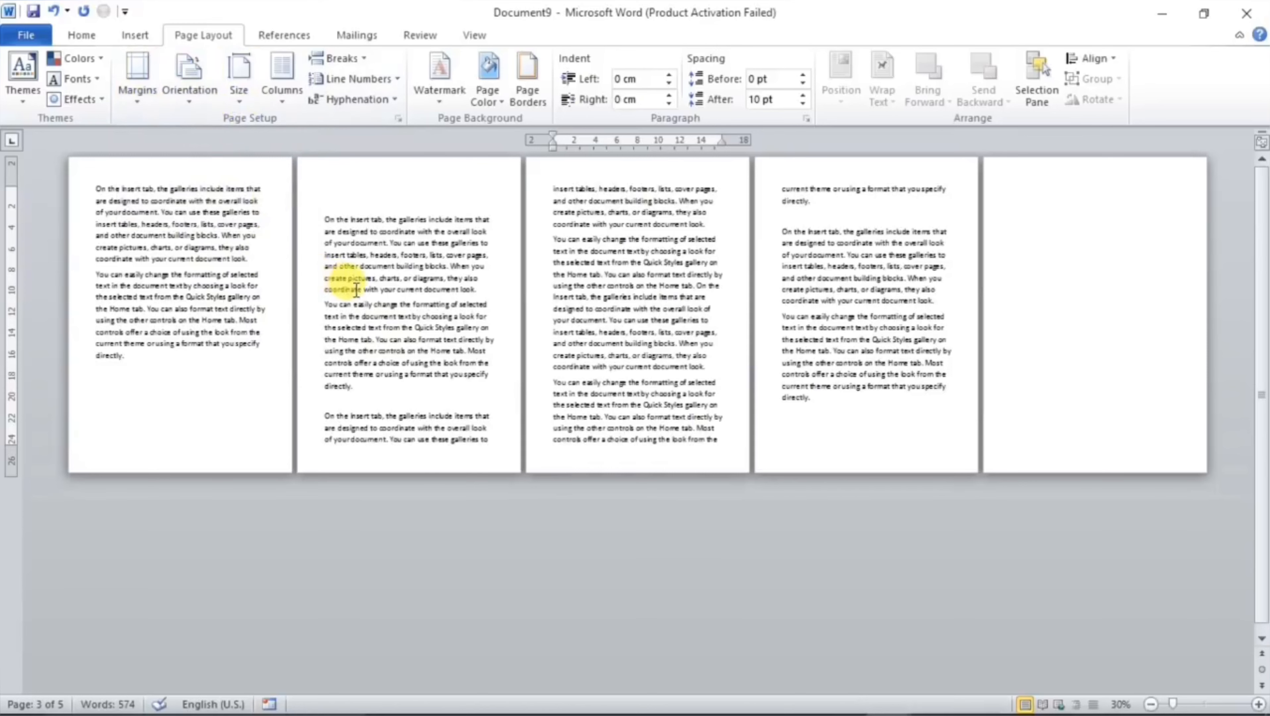
# Step: Select all the text in the document and justify it
pyautogui.keyDown('ctrl'); pyautogui.scroll(1, 369, 311); pyautogui.keyUp('ctrl')
pyautogui.click(254, 371)
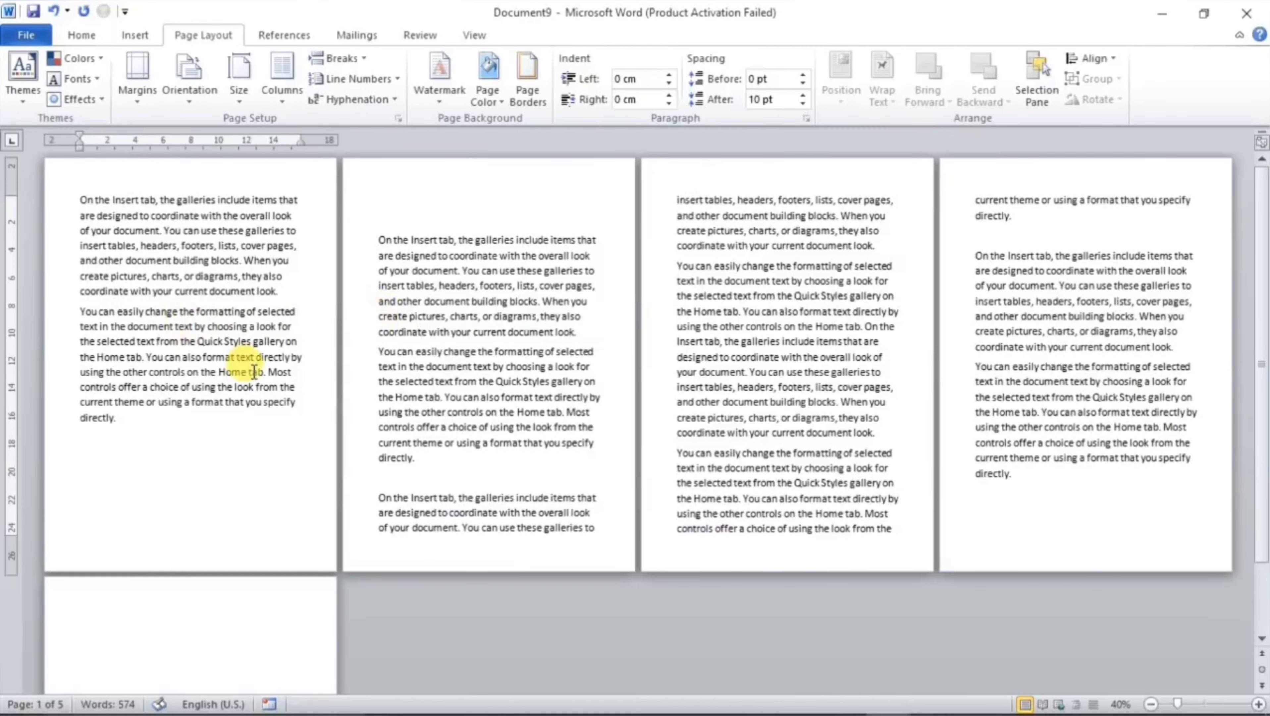
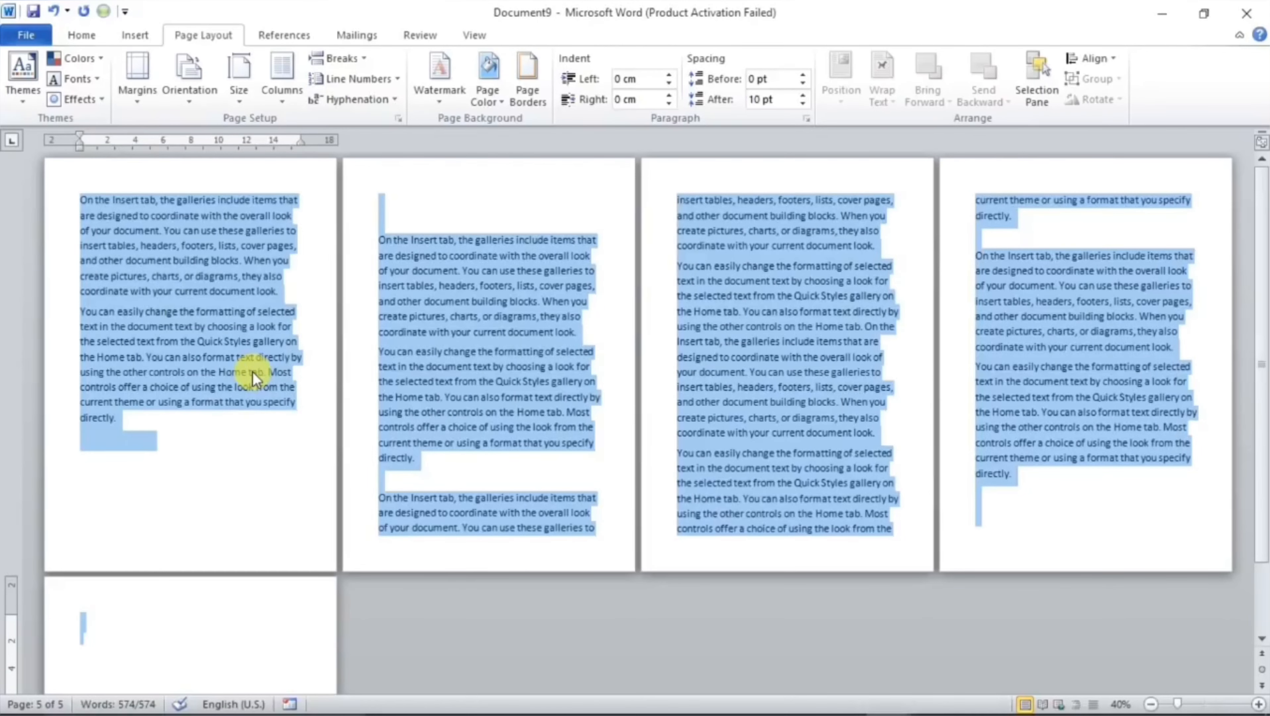
pyautogui.hotkey('ctrl', 'j')
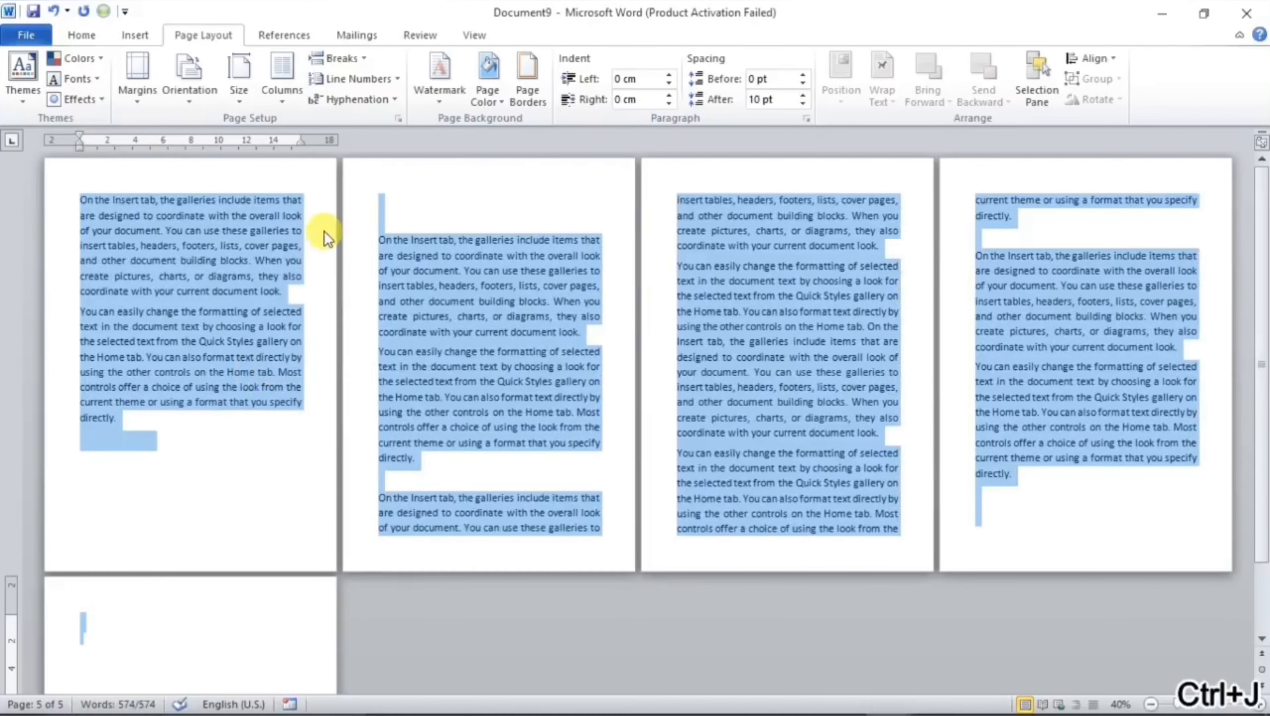
pyautogui.click(602, 300)
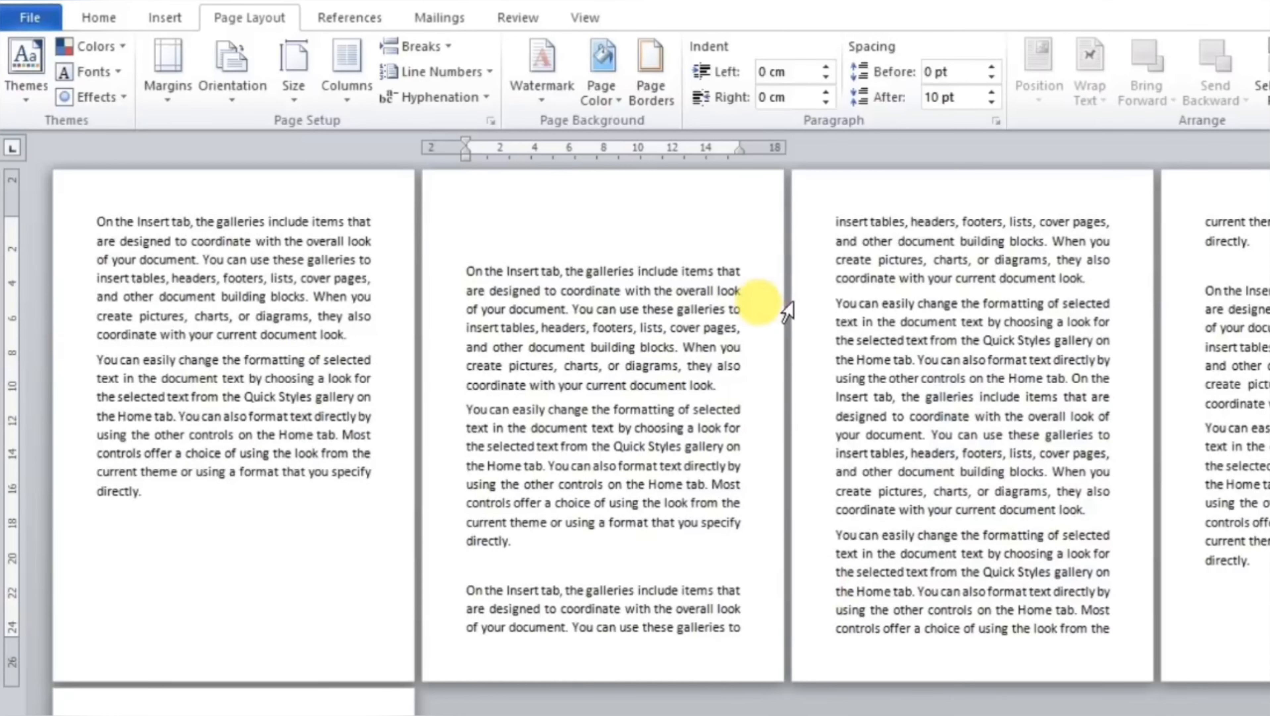
# Step: Apply the Narrow margin preset, 1.27 cm on all sides, to the document
pyautogui.click(165, 105)
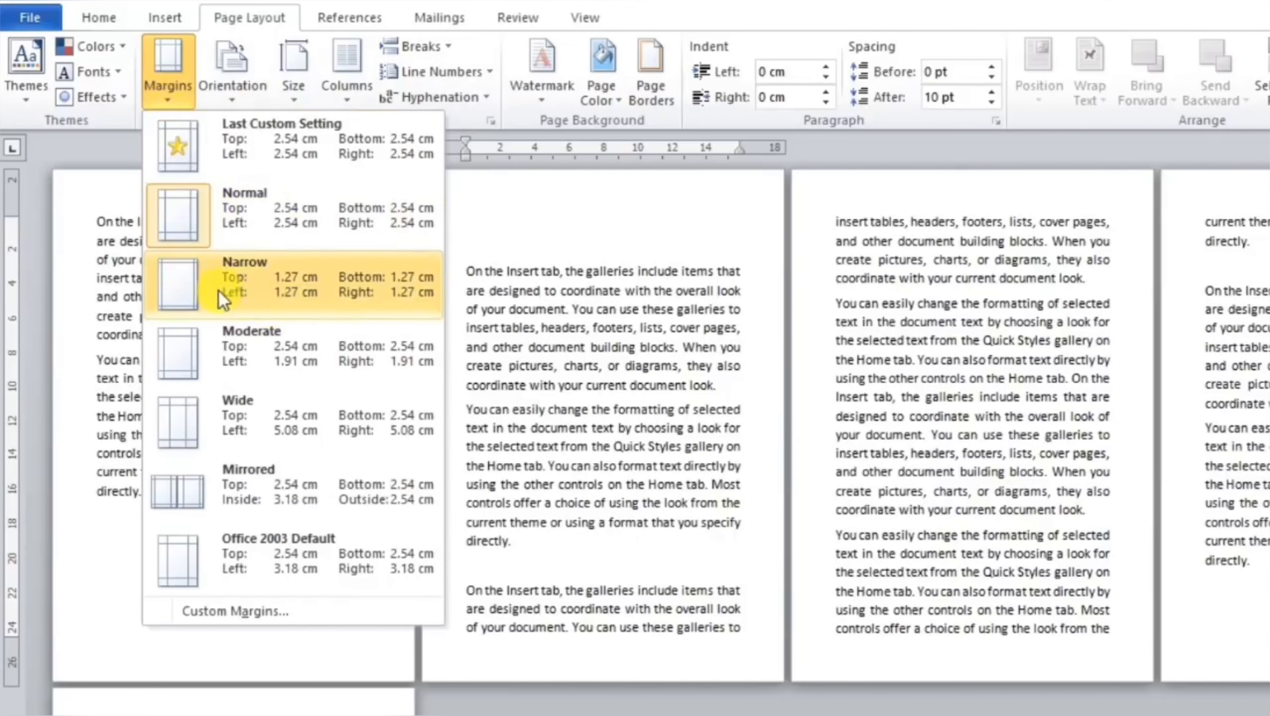
pyautogui.click(256, 296)
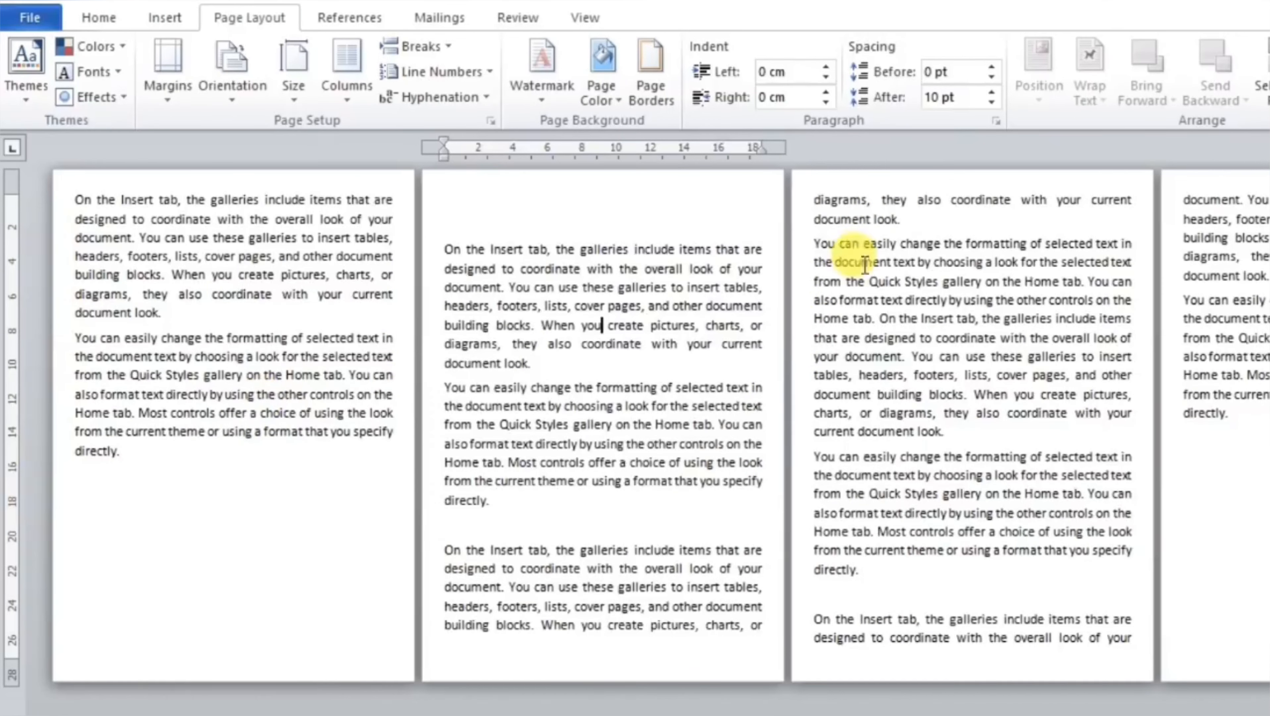
pyautogui.moveTo(882, 210); pyautogui.dragTo(870, 576)
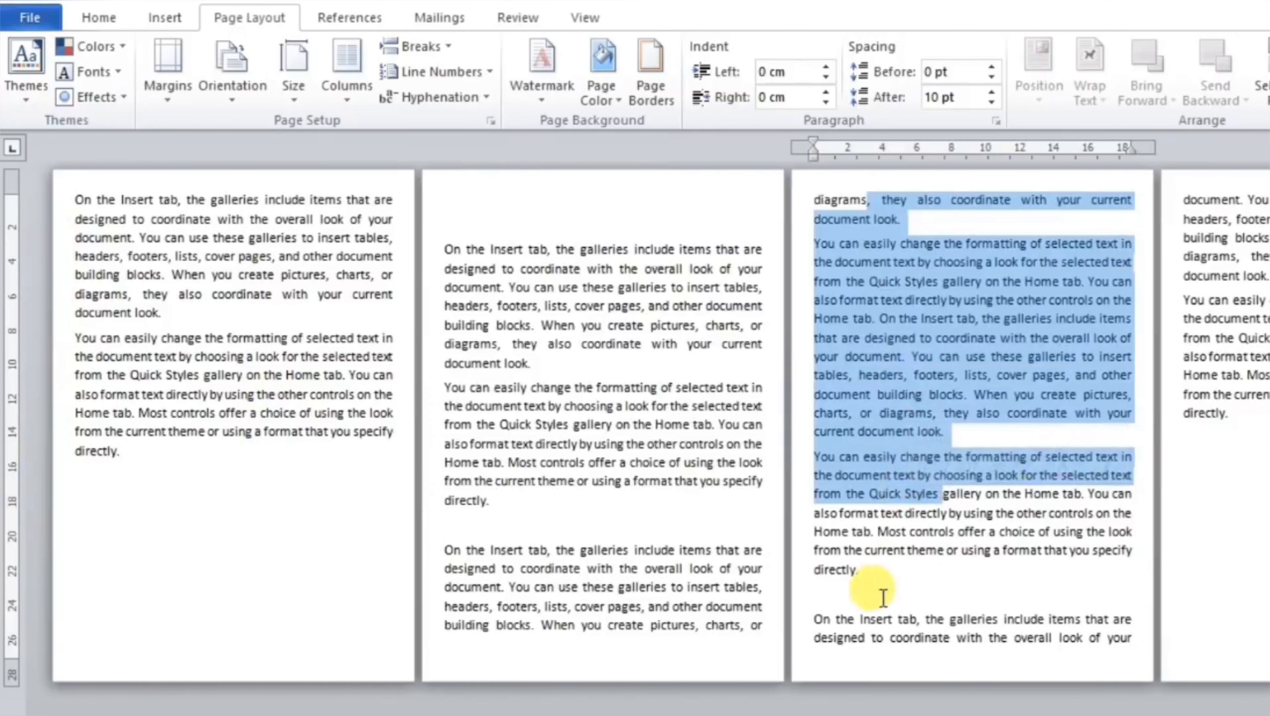
pyautogui.click(872, 594)
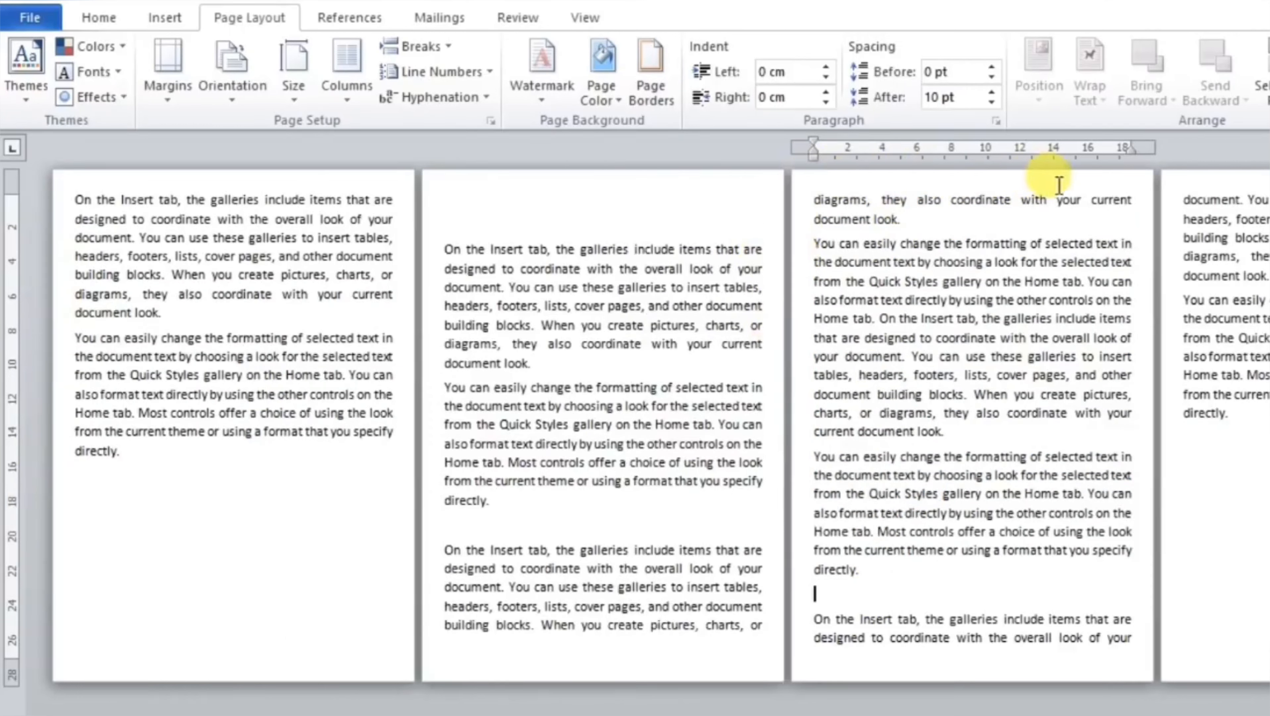
# Step: Apply the Wide margin preset with 5.08 cm side margins, and return the document to Normal margins of 2.54 cm
pyautogui.click(168, 68)
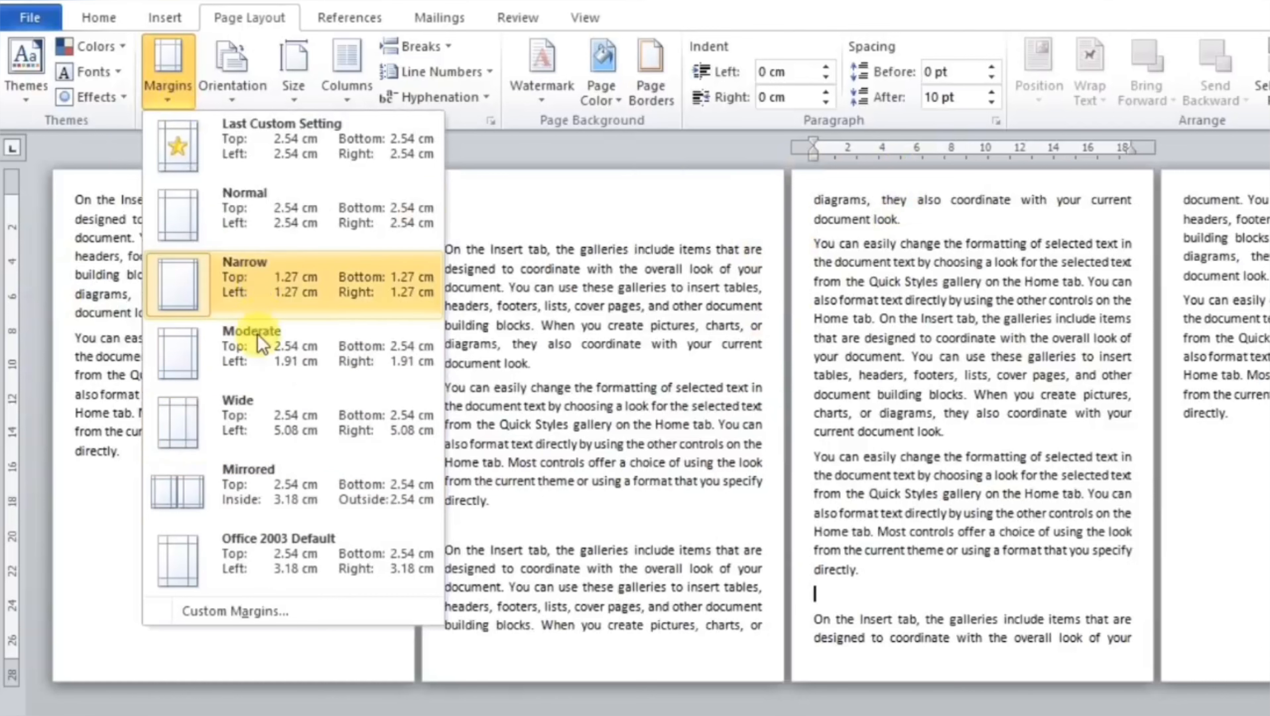
pyautogui.click(280, 421)
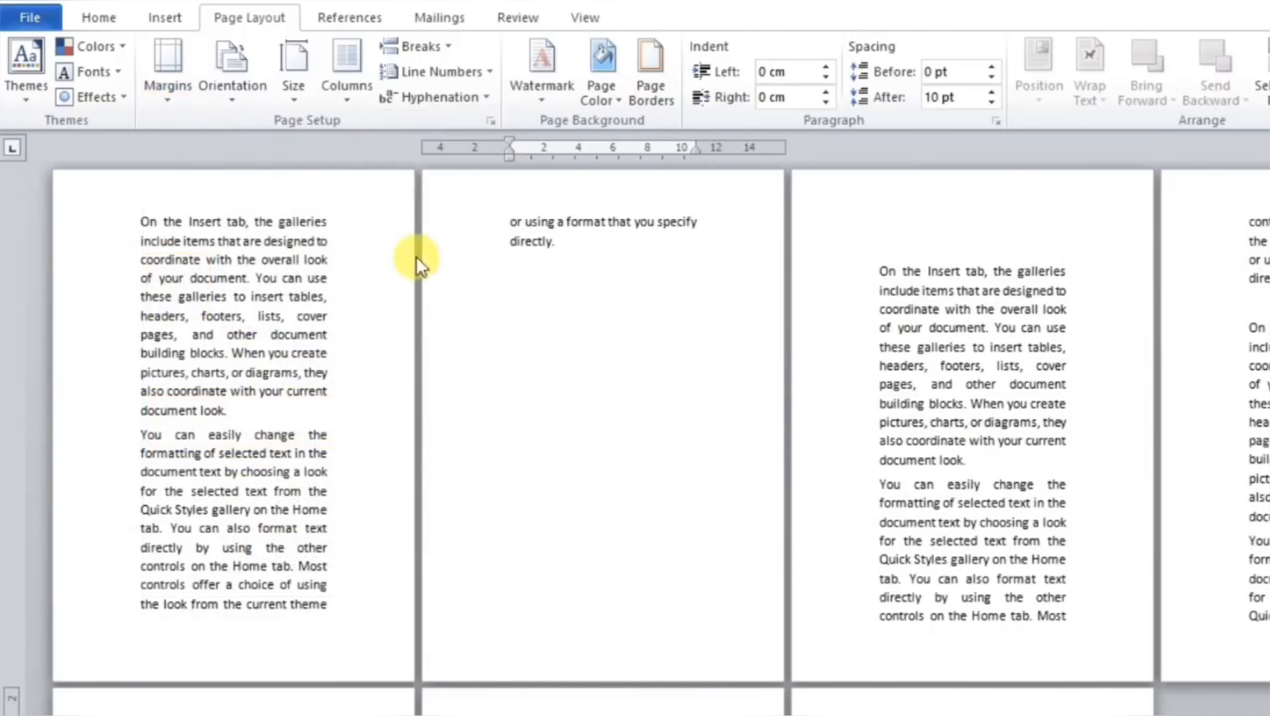
pyautogui.click(176, 95)
pyautogui.click(242, 228)
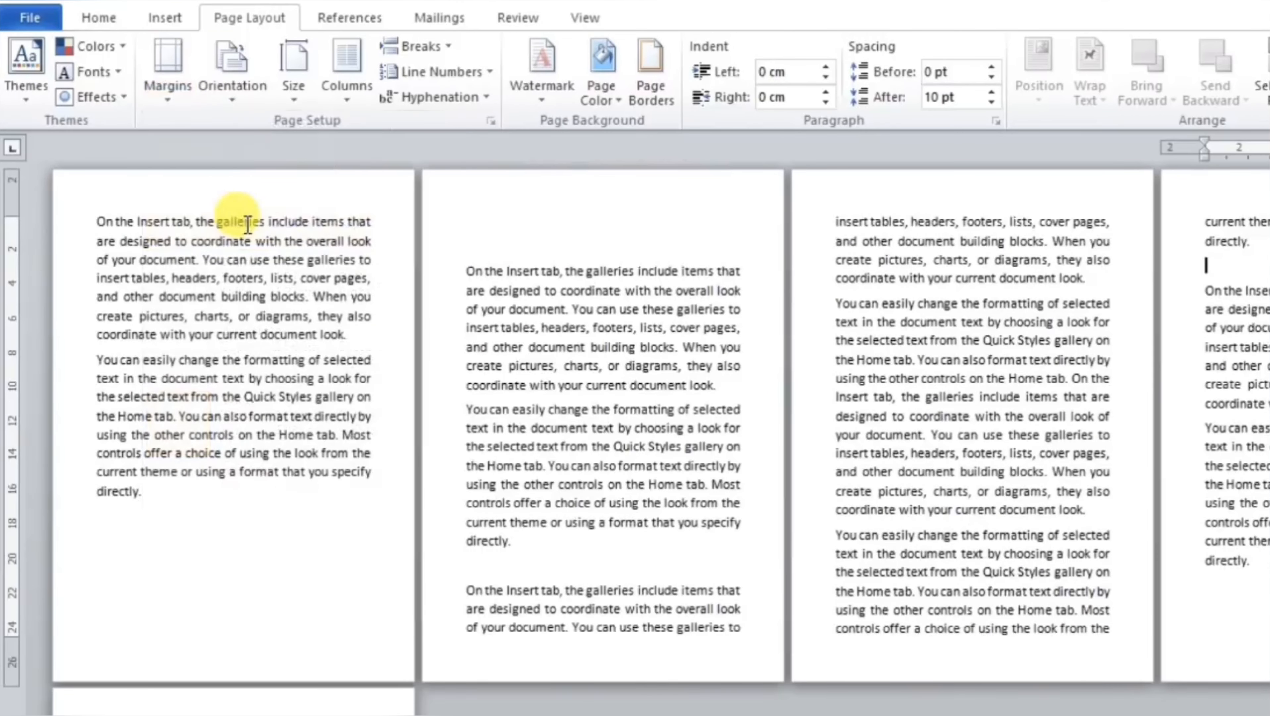
pyautogui.click(166, 101)
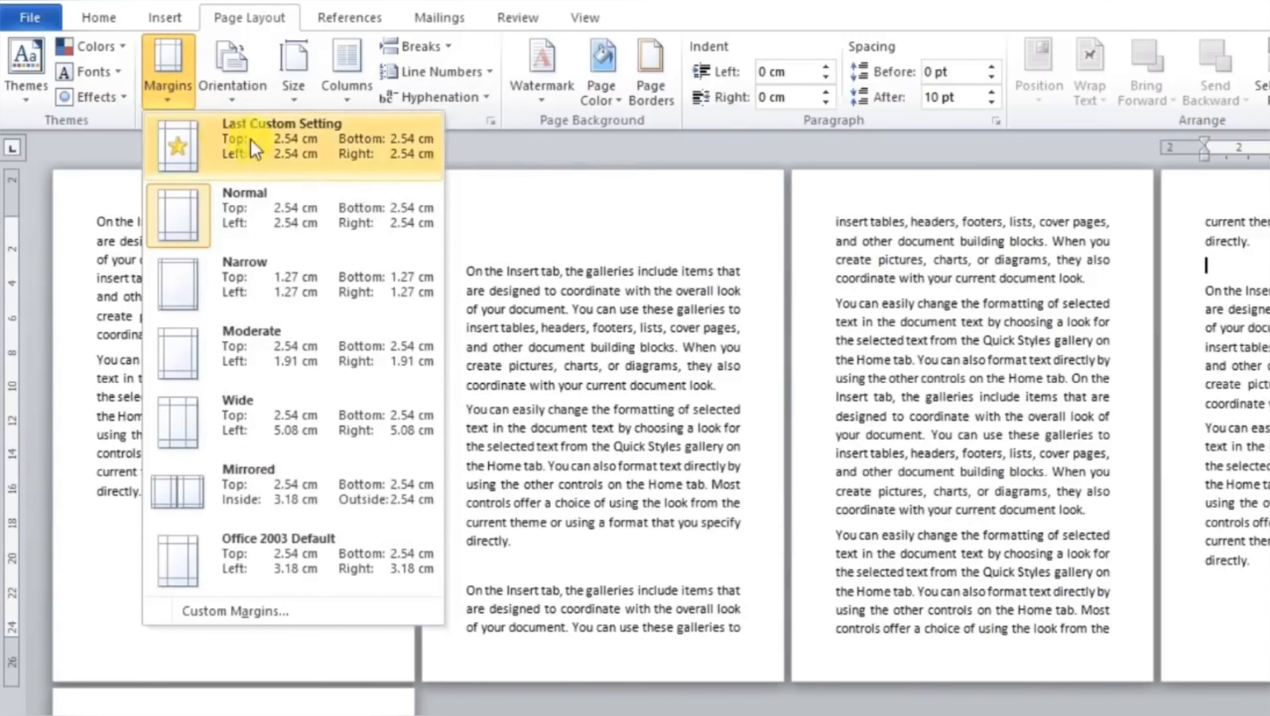
pyautogui.click(576, 428)
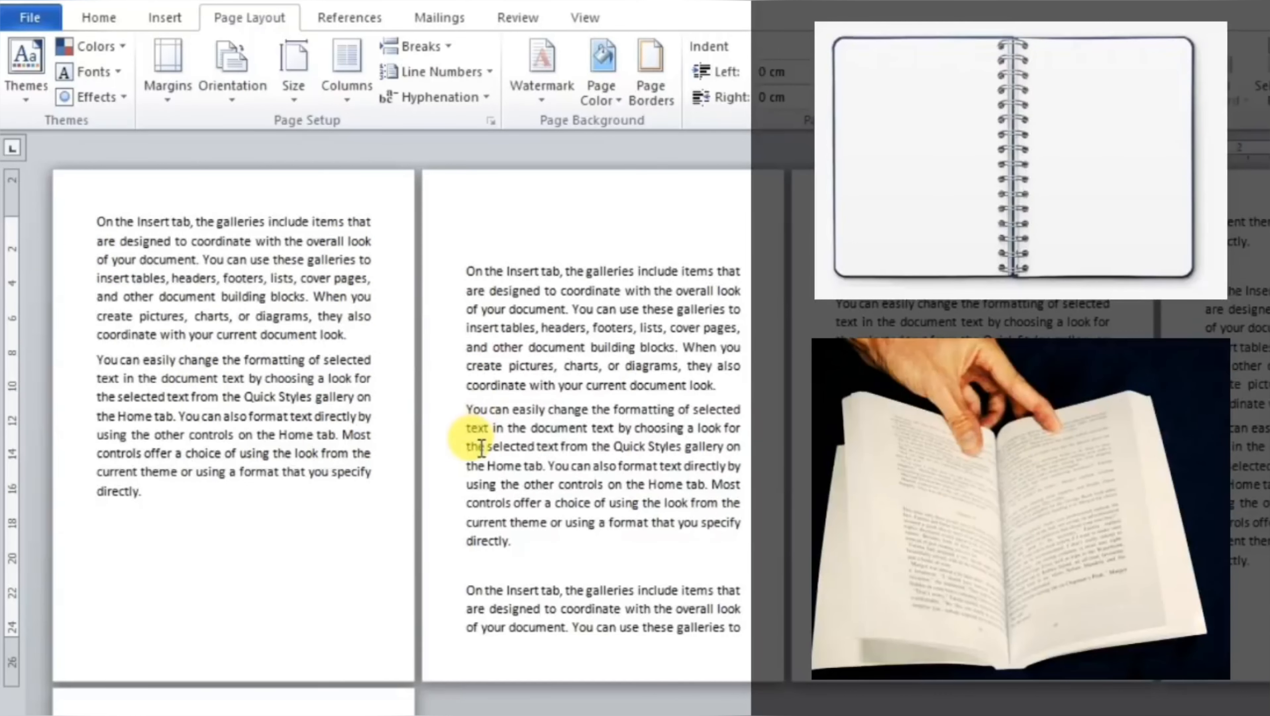
# Step: Open the custom margin settings for the whole document and set the gutter to 0.6 cm
pyautogui.click(169, 90)
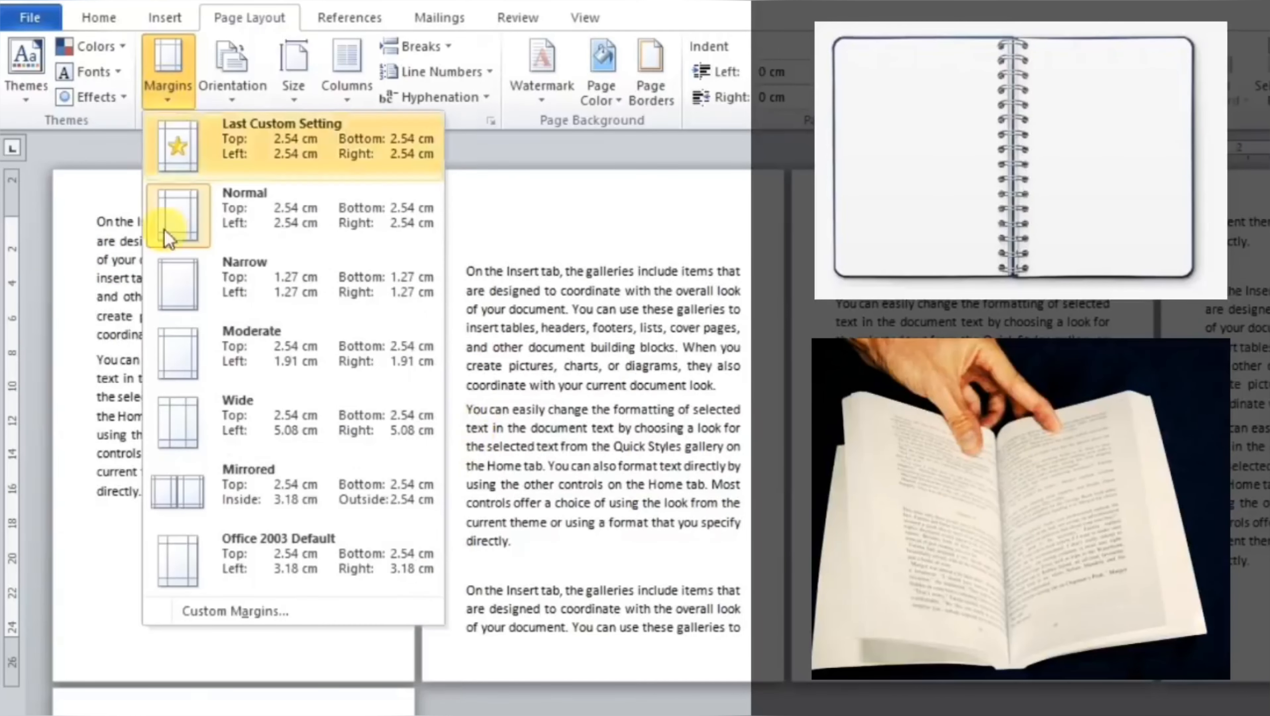
pyautogui.click(216, 610)
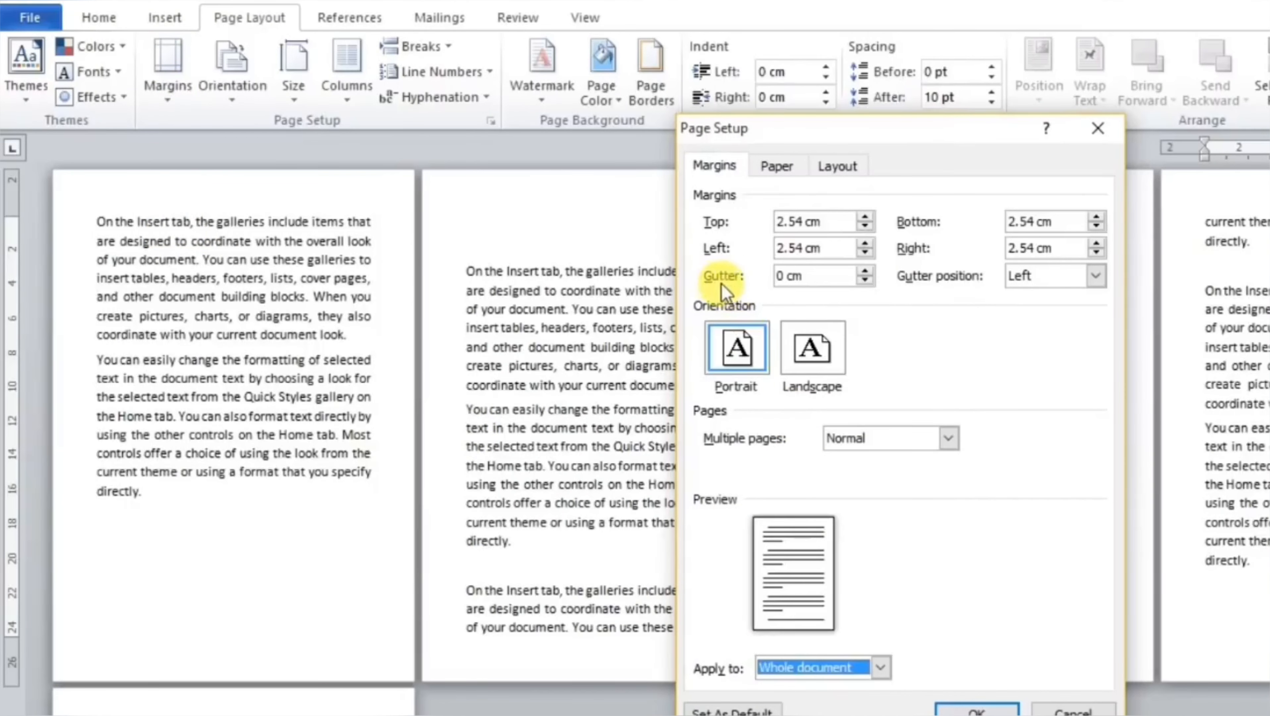
pyautogui.moveTo(857, 141); pyautogui.dragTo(561, 382)
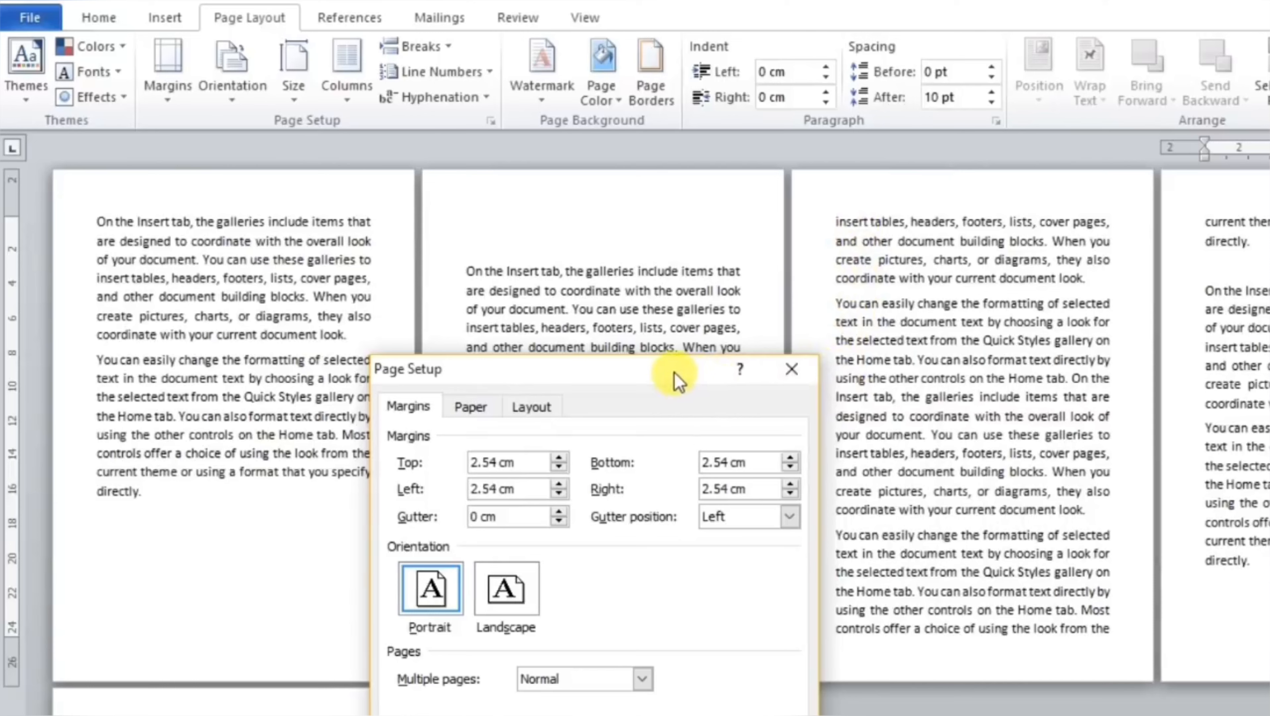
pyautogui.moveTo(677, 381); pyautogui.dragTo(649, 274)
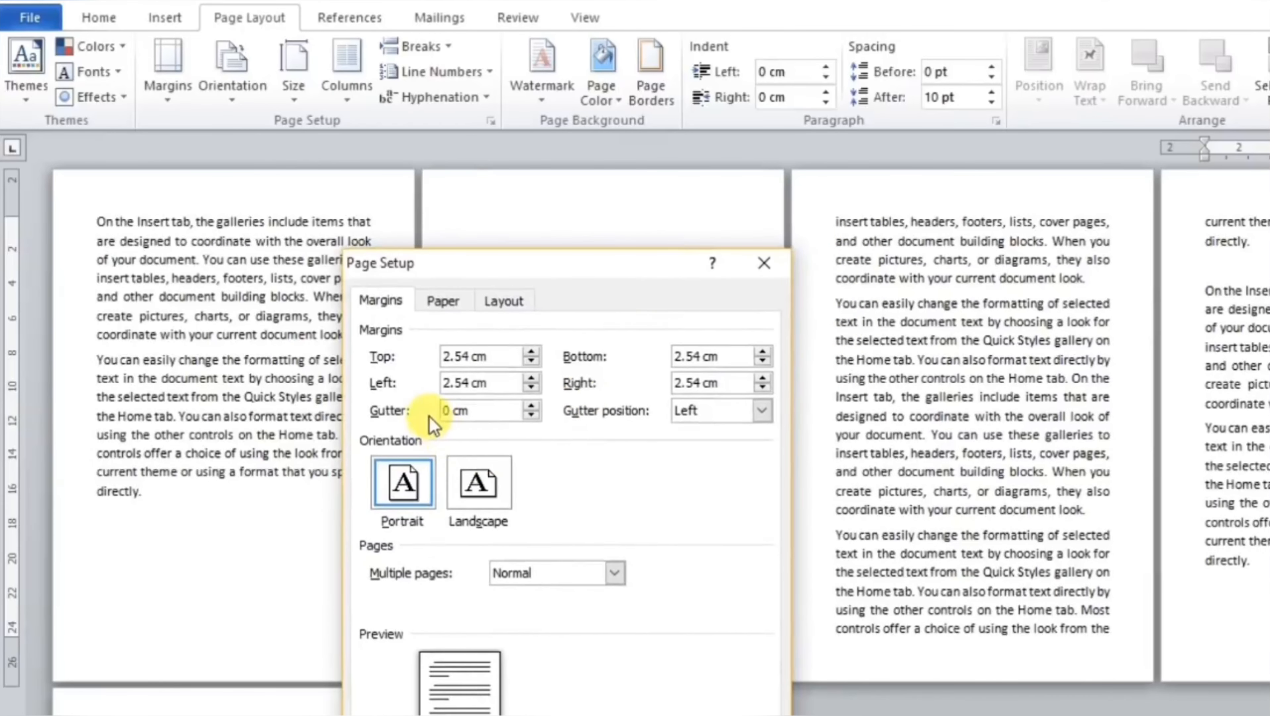
pyautogui.click(532, 406)
pyautogui.click(532, 406)
pyautogui.click(532, 406)
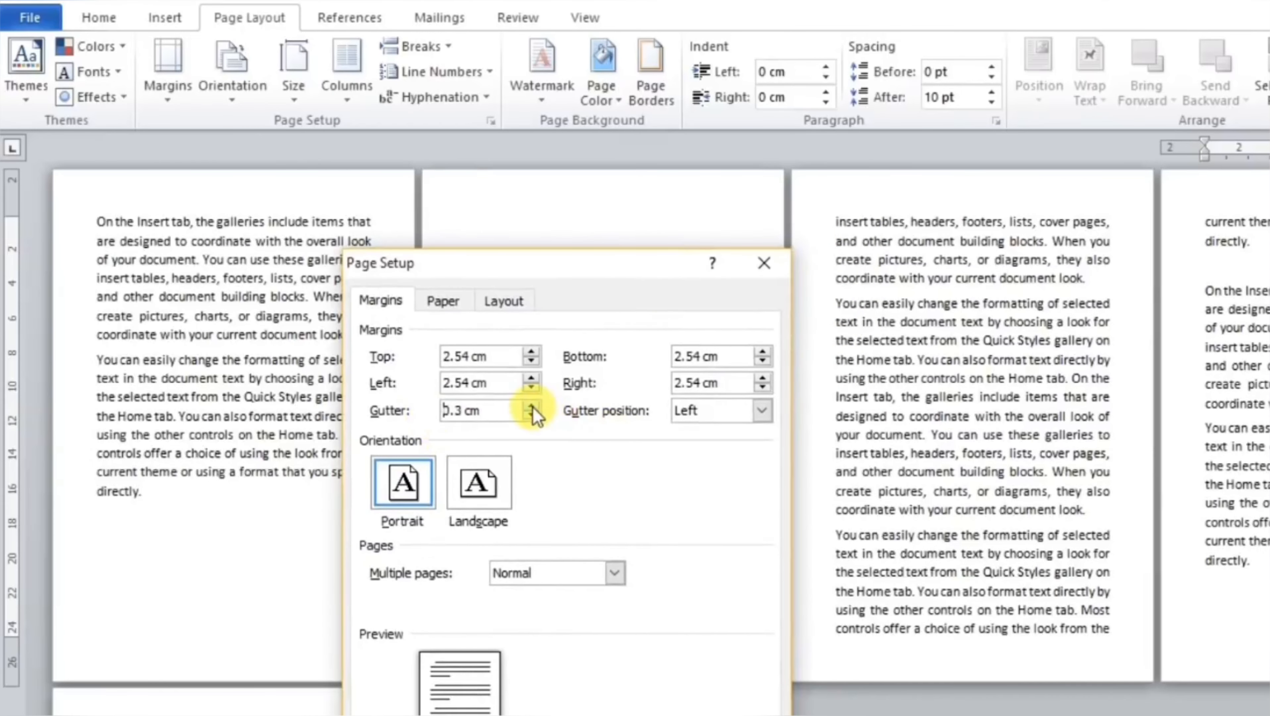
pyautogui.click(532, 406)
pyautogui.click(532, 406)
pyautogui.click(532, 405)
pyautogui.click(537, 408)
pyautogui.click(536, 413)
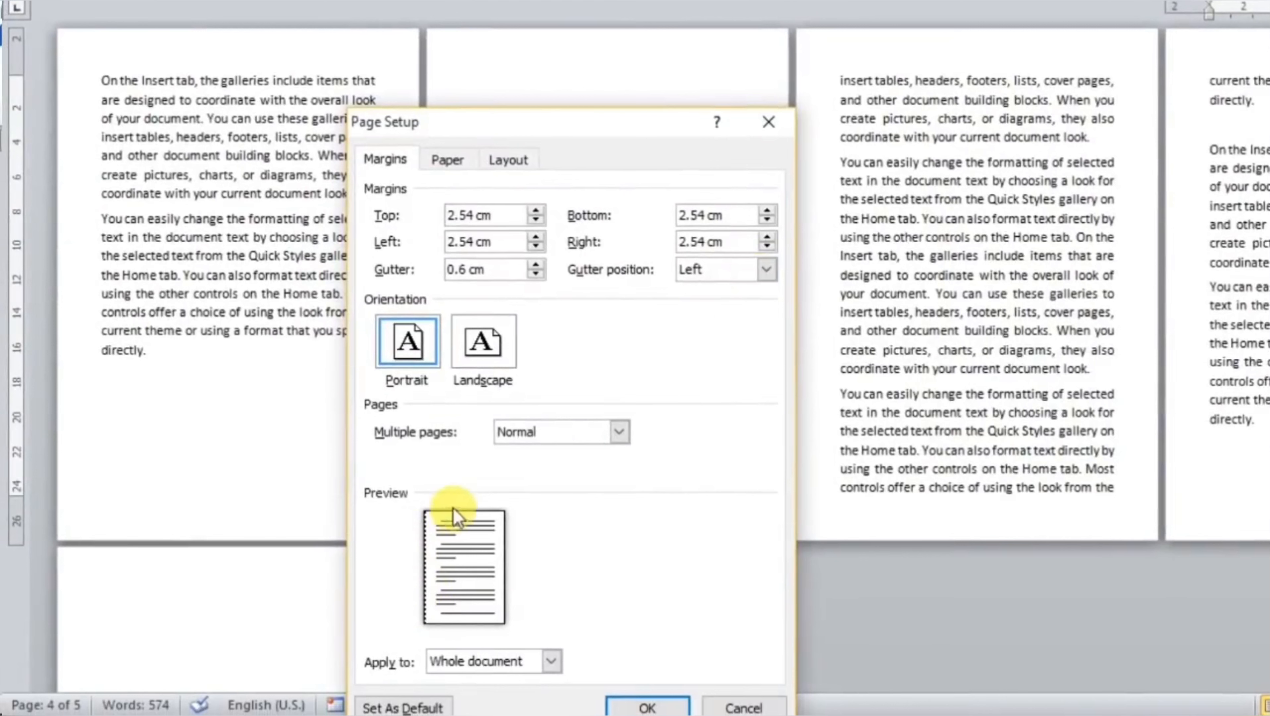
# Step: Preview the gutter position at Top, return it to Left, and apply the settings to the whole document
pyautogui.click(765, 270)
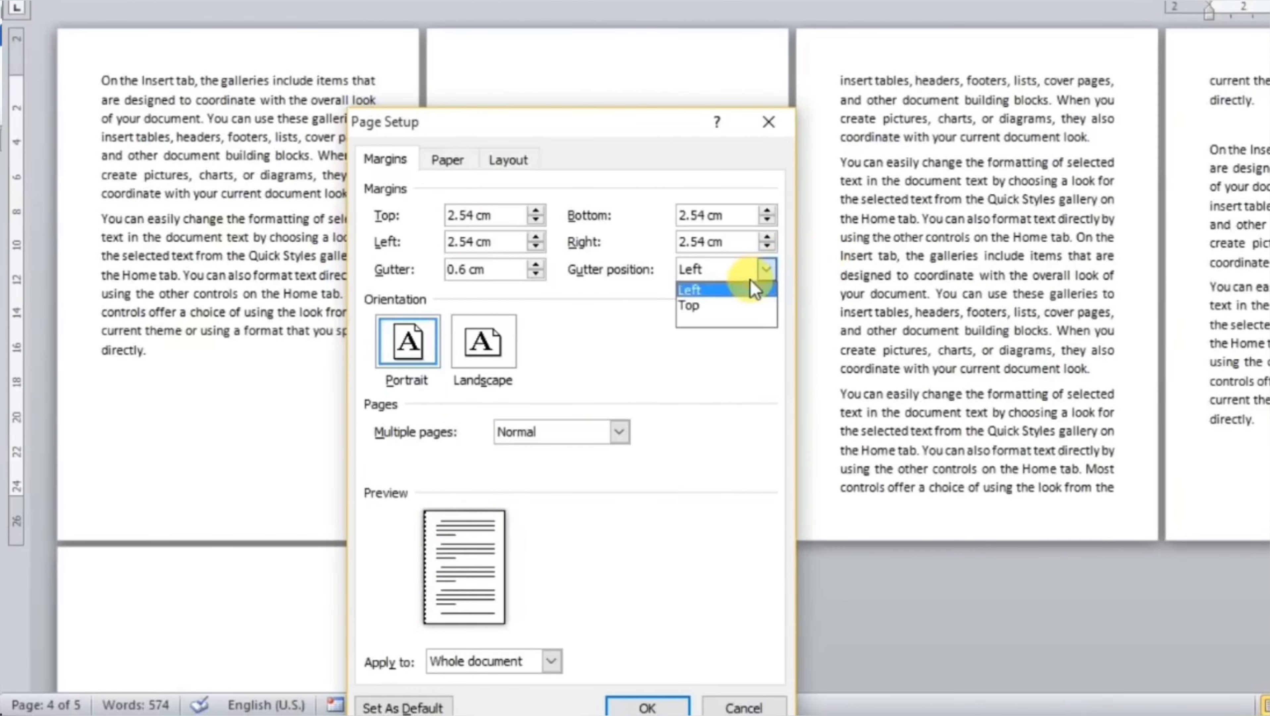
pyautogui.click(704, 305)
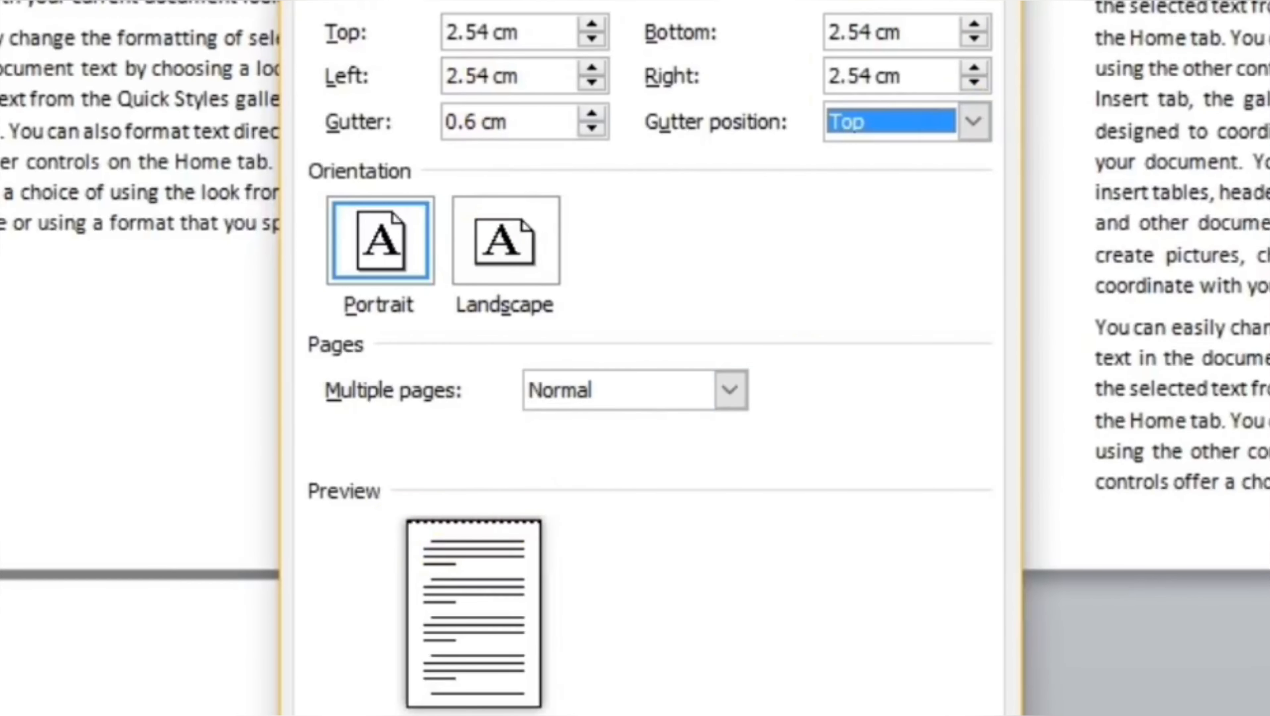
pyautogui.click(973, 122)
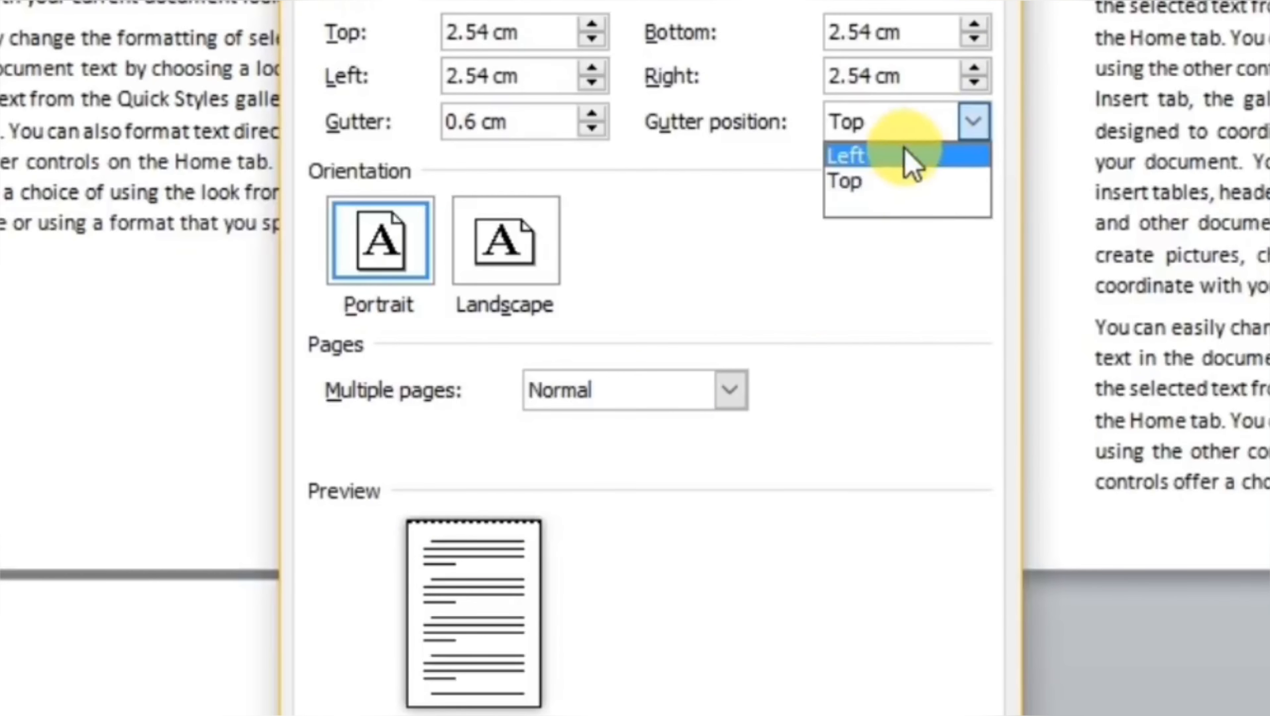
pyautogui.click(886, 160)
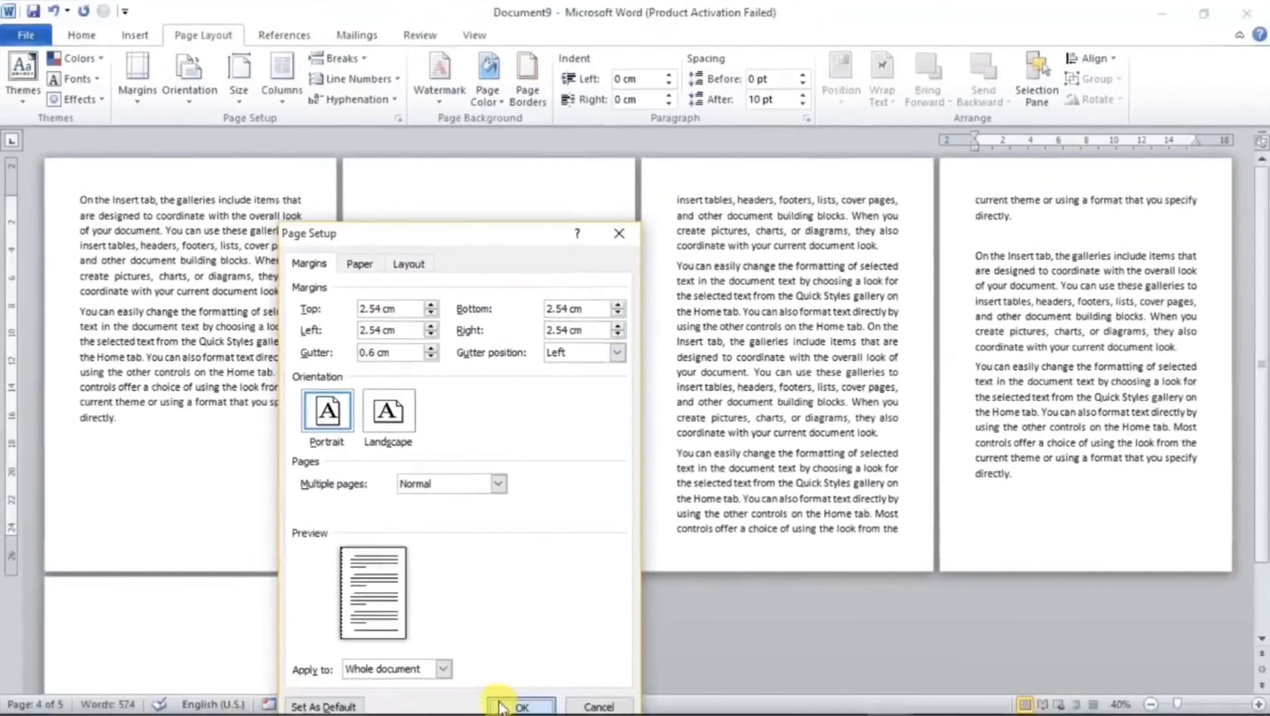
pyautogui.click(501, 707)
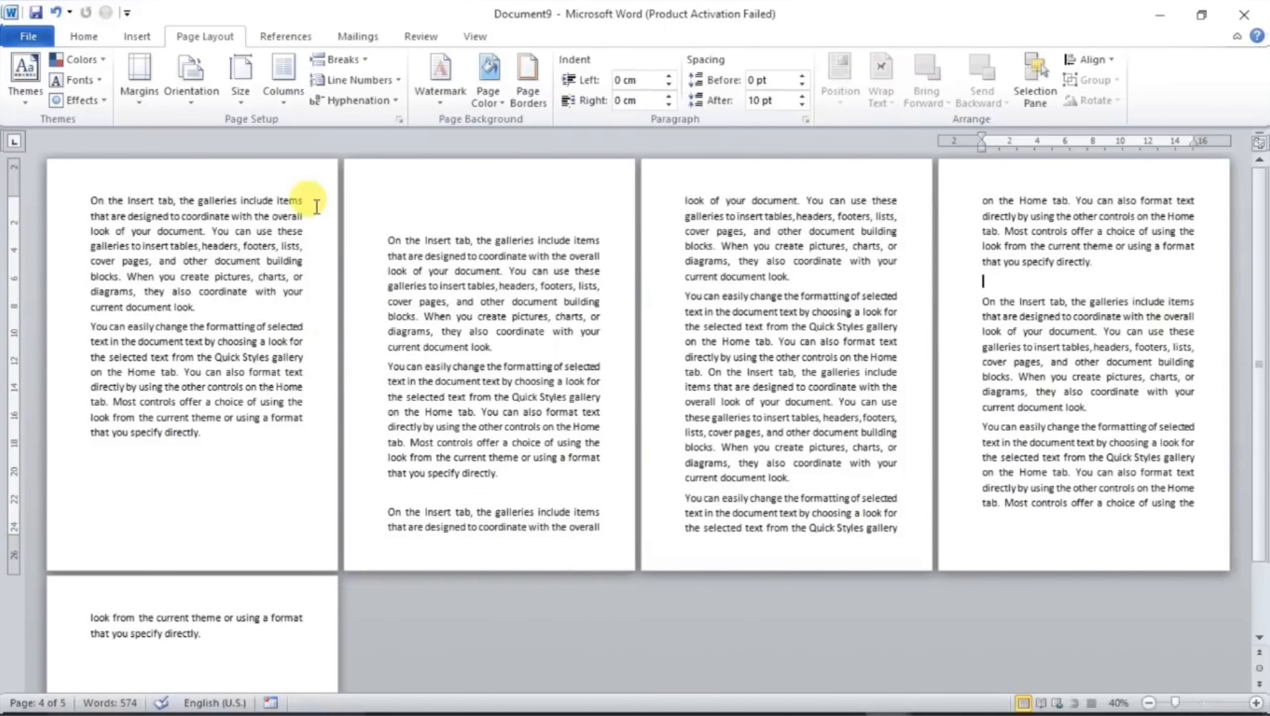
# Step: Try a 2.8 cm left margin and landscape orientation in the custom margin settings, return to portrait, and discard the changes
pyautogui.click(134, 93)
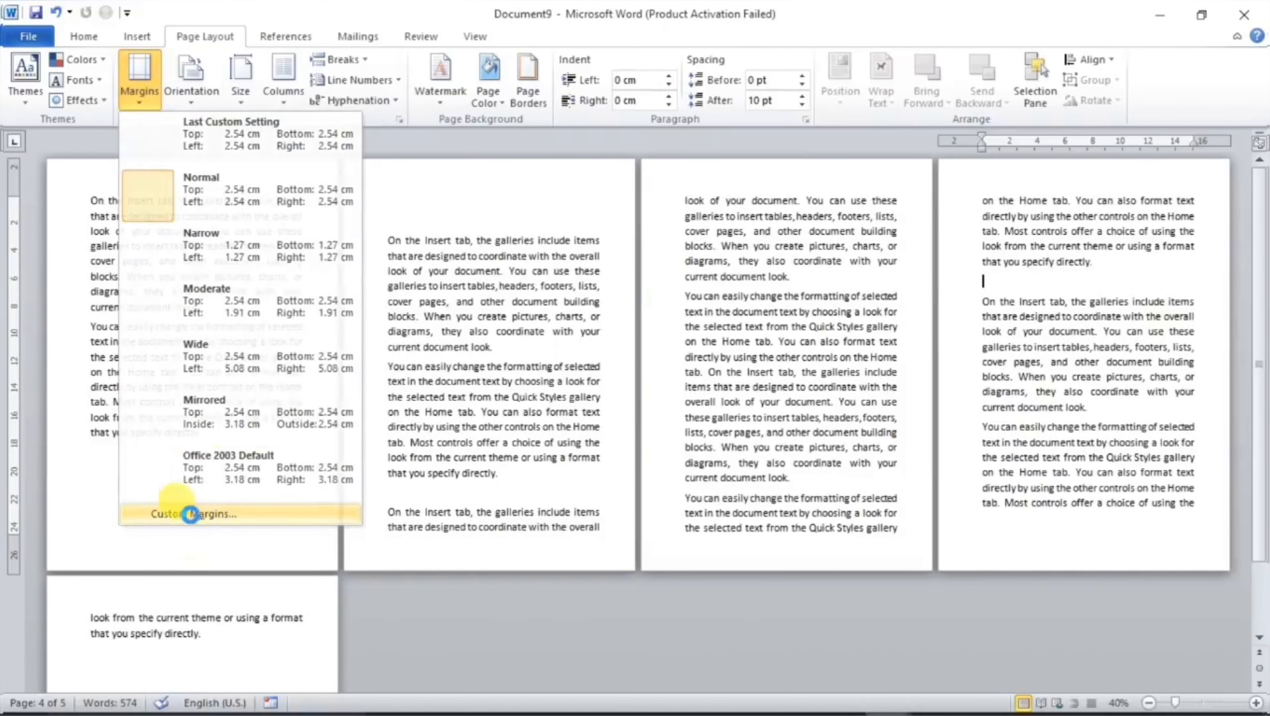
pyautogui.click(190, 514)
pyautogui.click(434, 315)
pyautogui.click(433, 315)
pyautogui.click(434, 316)
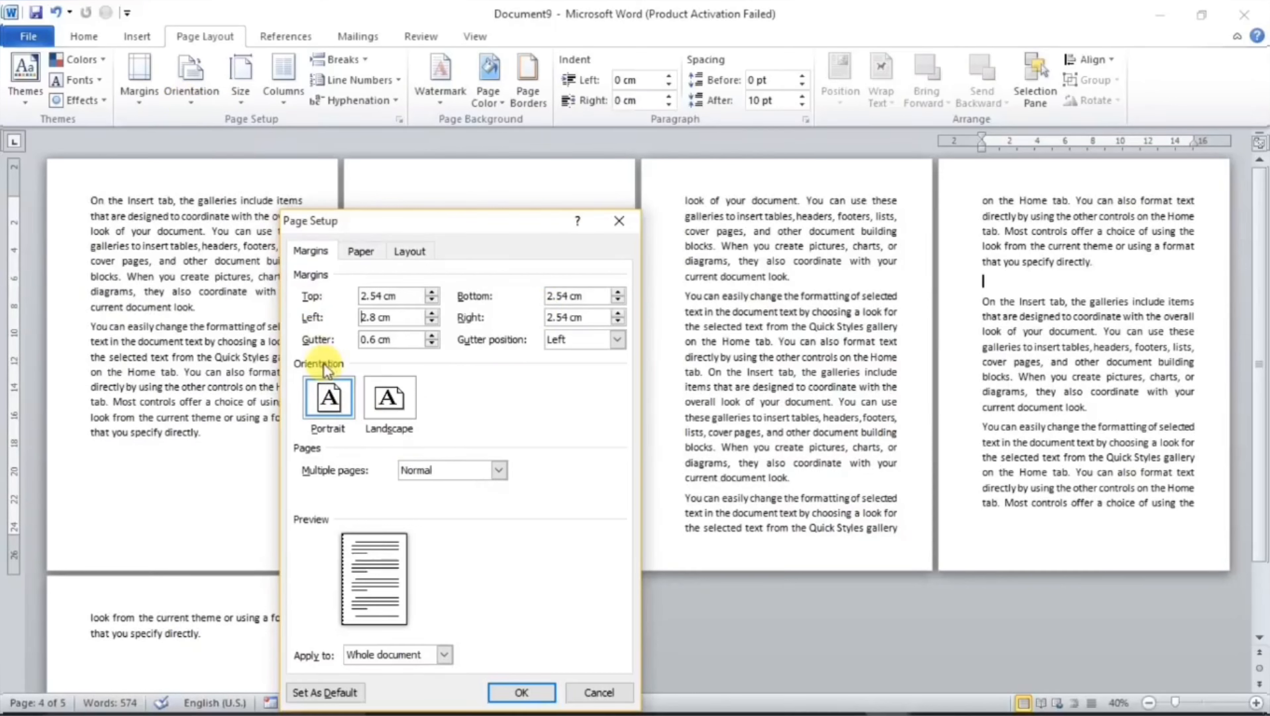
pyautogui.click(378, 416)
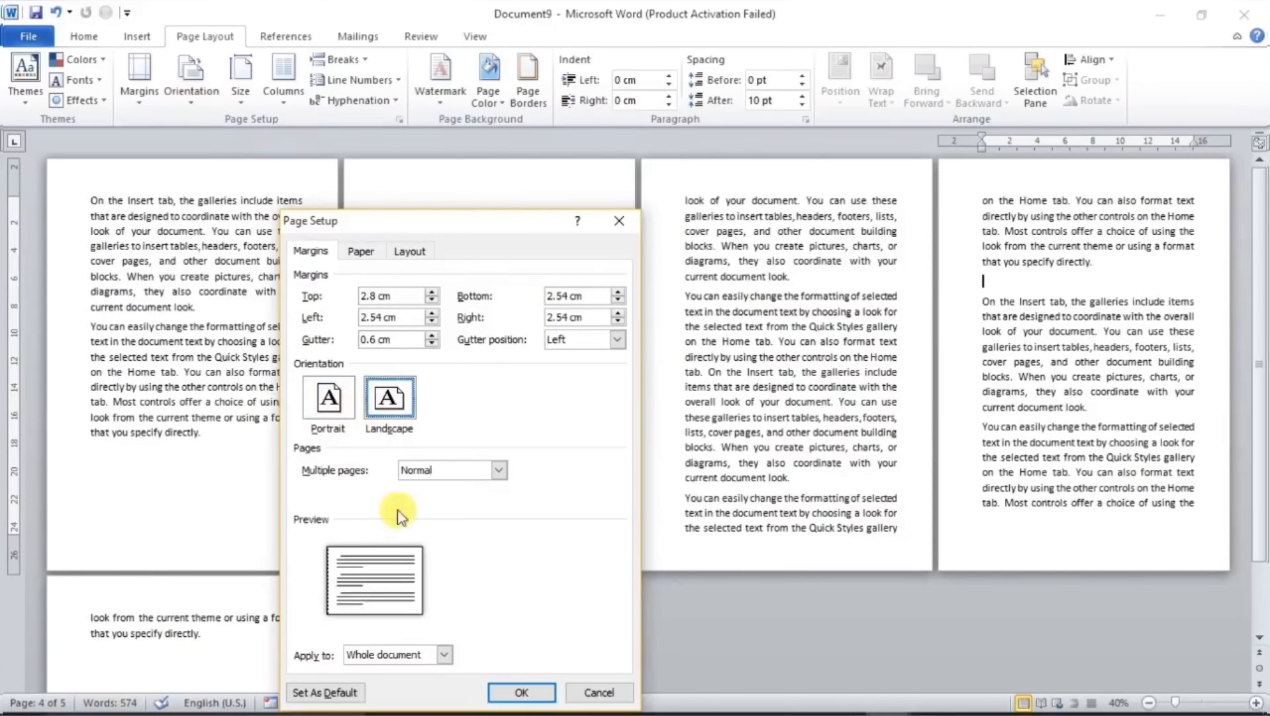
pyautogui.click(339, 402)
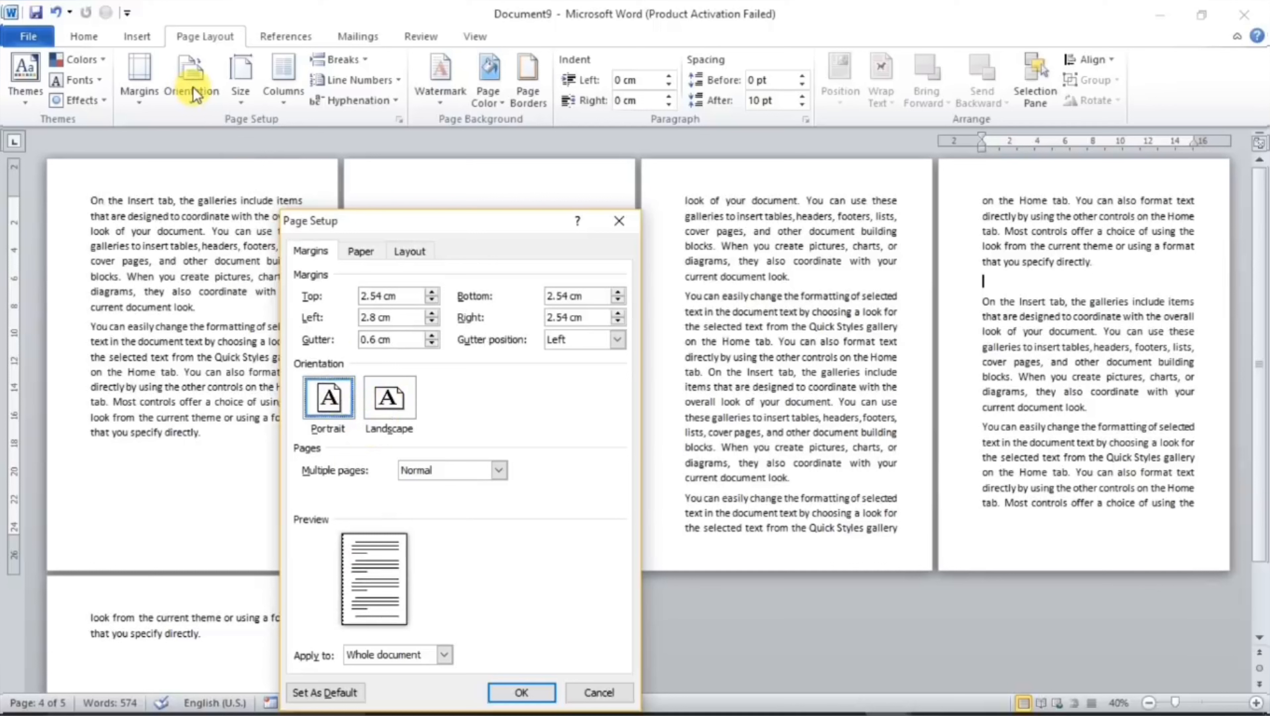
pyautogui.moveTo(485, 219); pyautogui.dragTo(466, 204)
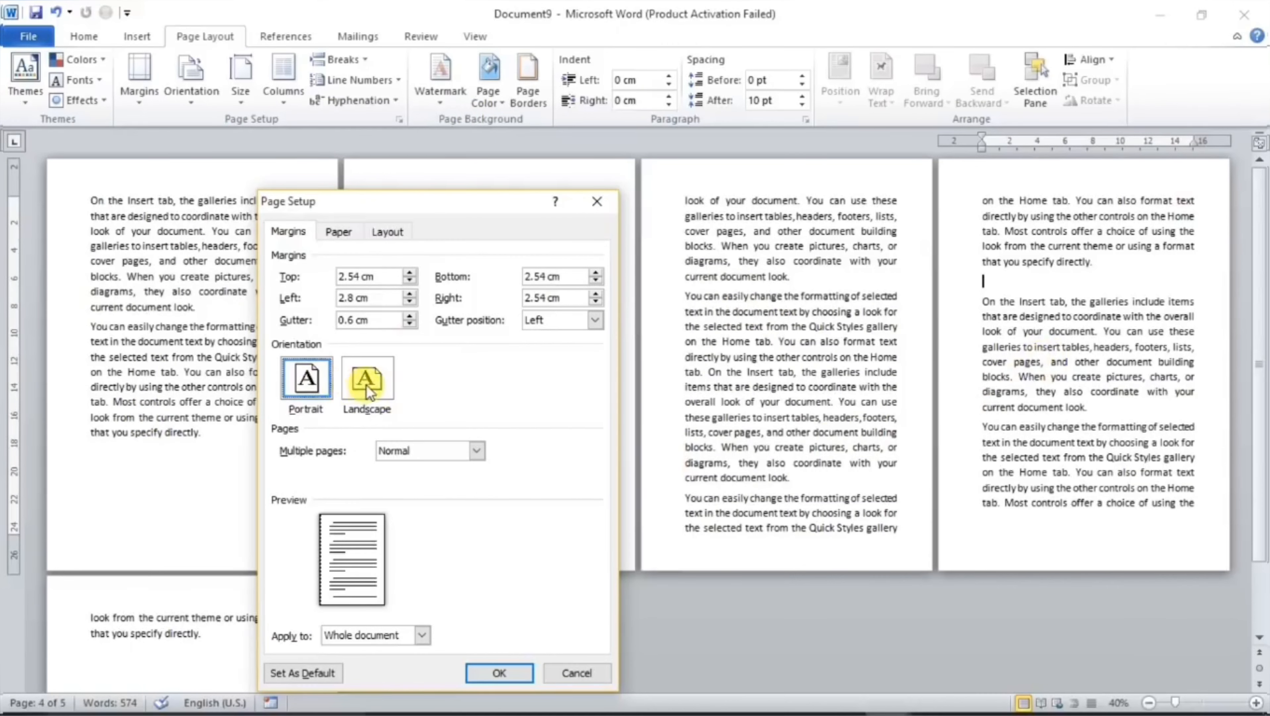
pyautogui.click(598, 201)
# Step: Select the first page's text, switch the page orientation to landscape, and return it to portrait
pyautogui.click(214, 467)
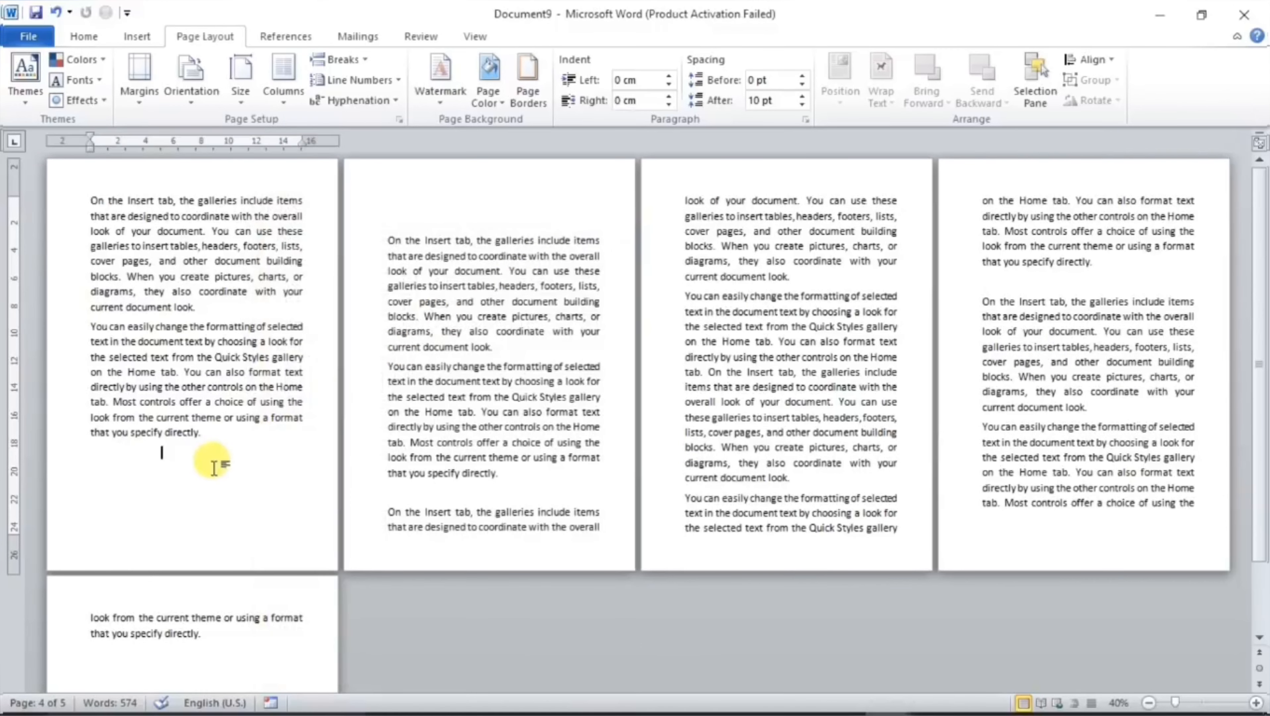
pyautogui.moveTo(214, 468); pyautogui.dragTo(50, 198)
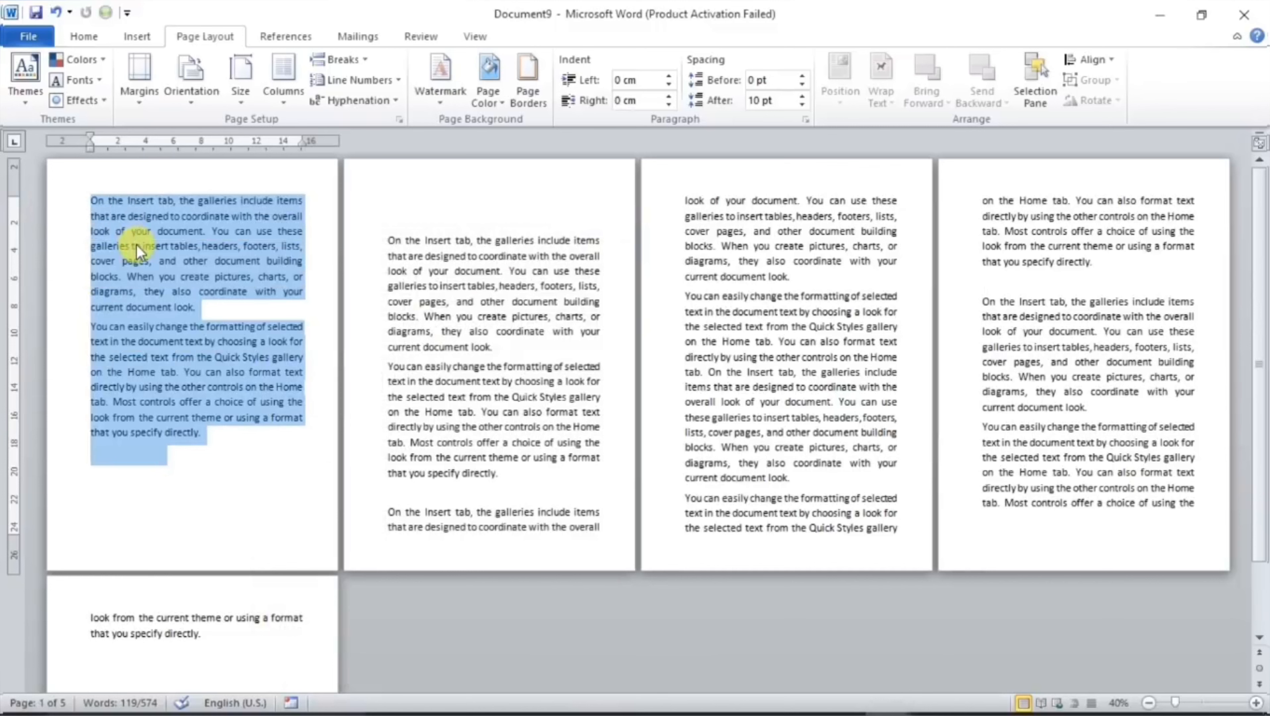
pyautogui.click(183, 100)
pyautogui.click(216, 161)
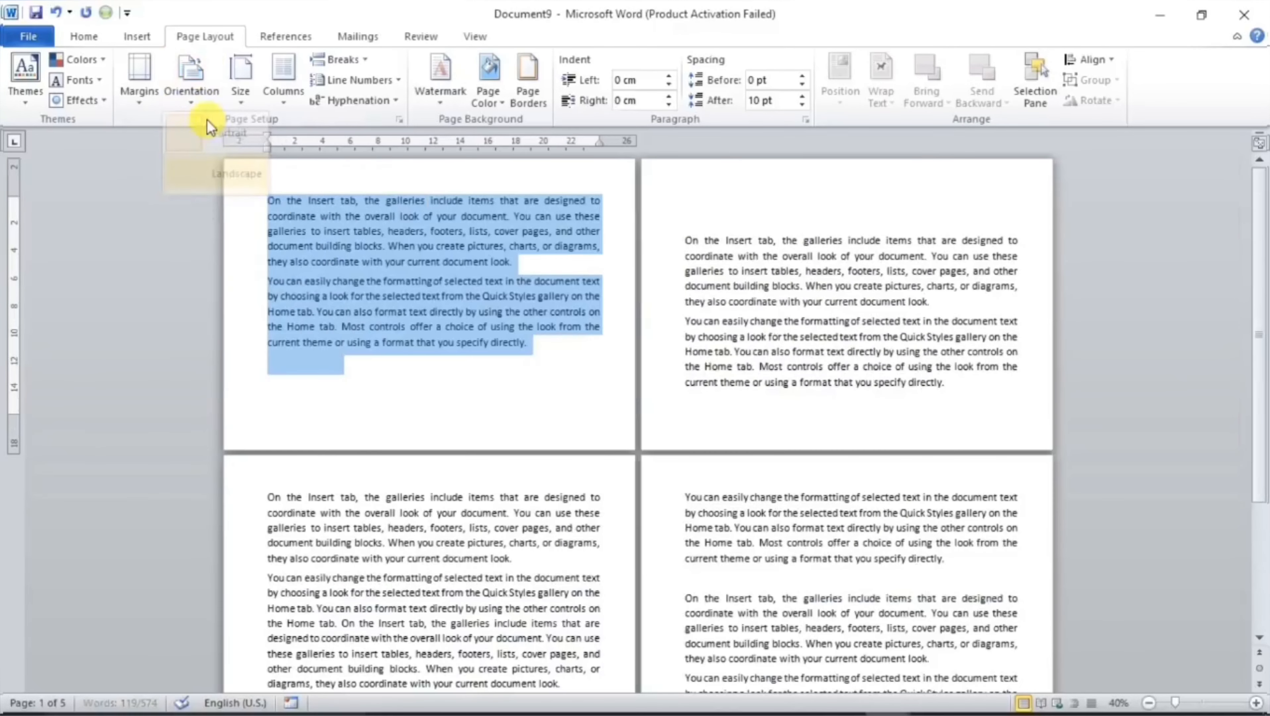
pyautogui.click(198, 99)
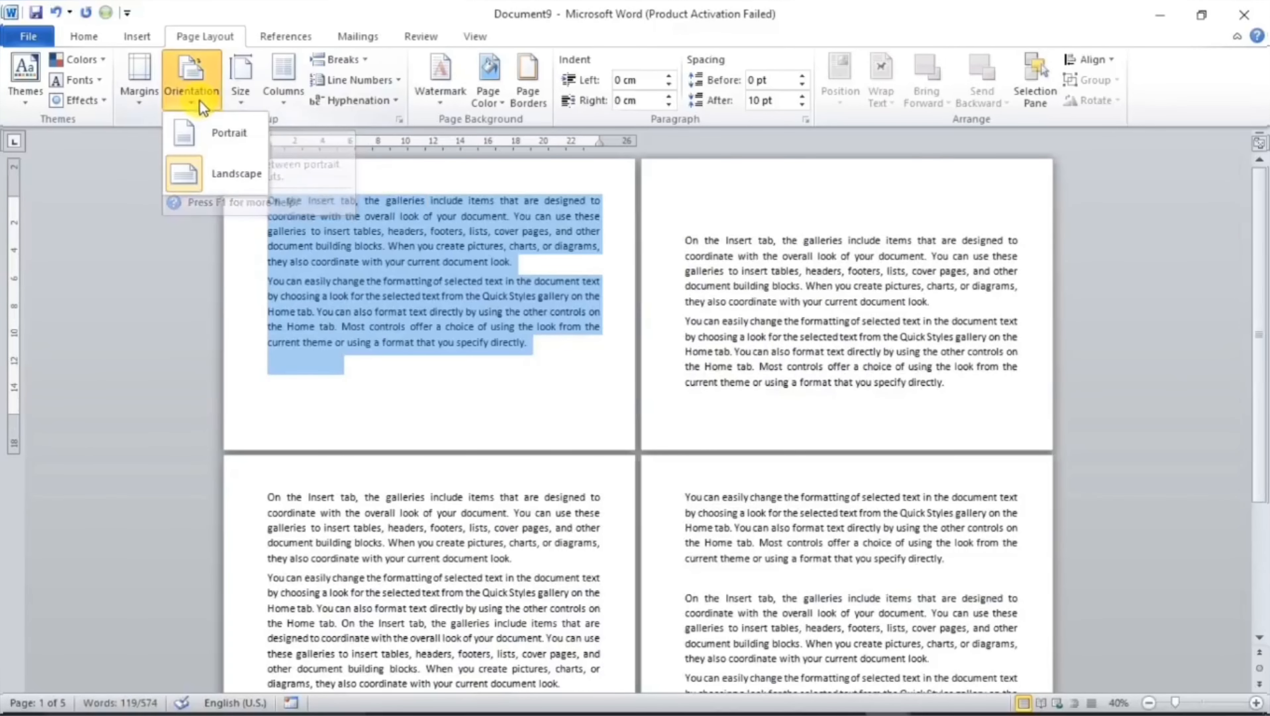
pyautogui.click(209, 134)
pyautogui.click(221, 329)
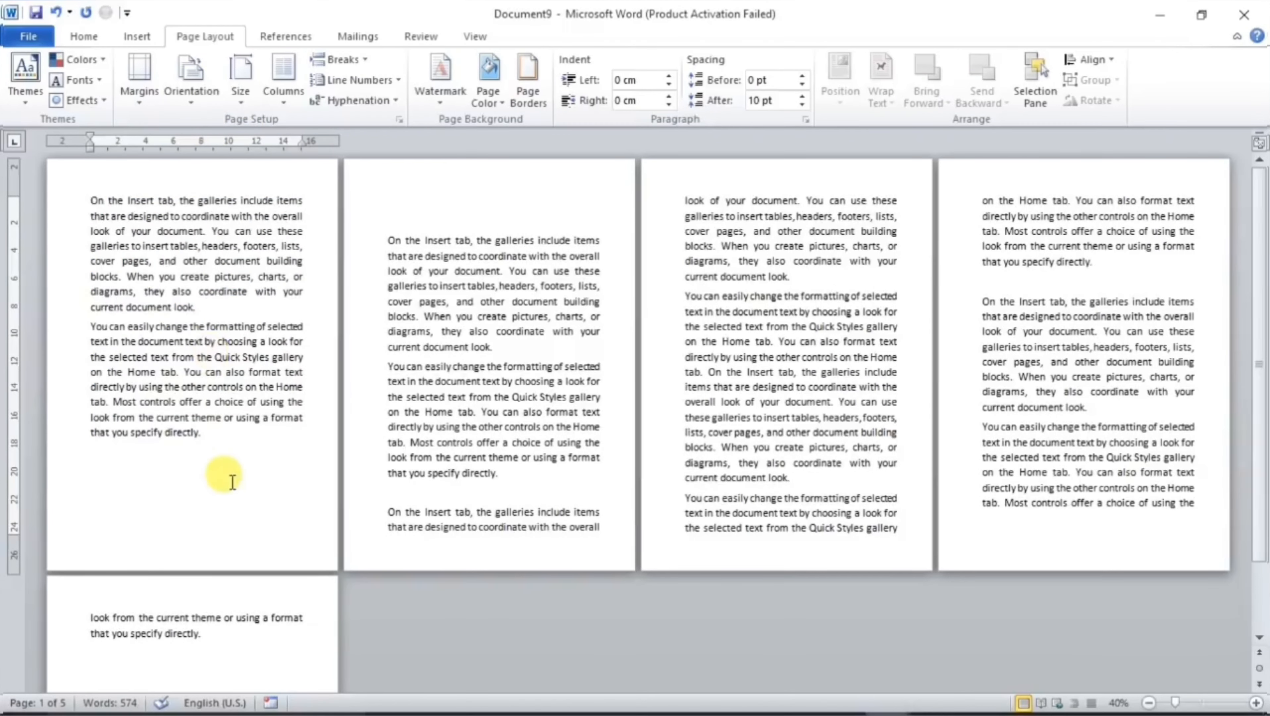
# Step: Select the first page's text and apply landscape orientation to the selected text only through the custom margin settings
pyautogui.moveTo(212, 446); pyautogui.dragTo(100, 206)
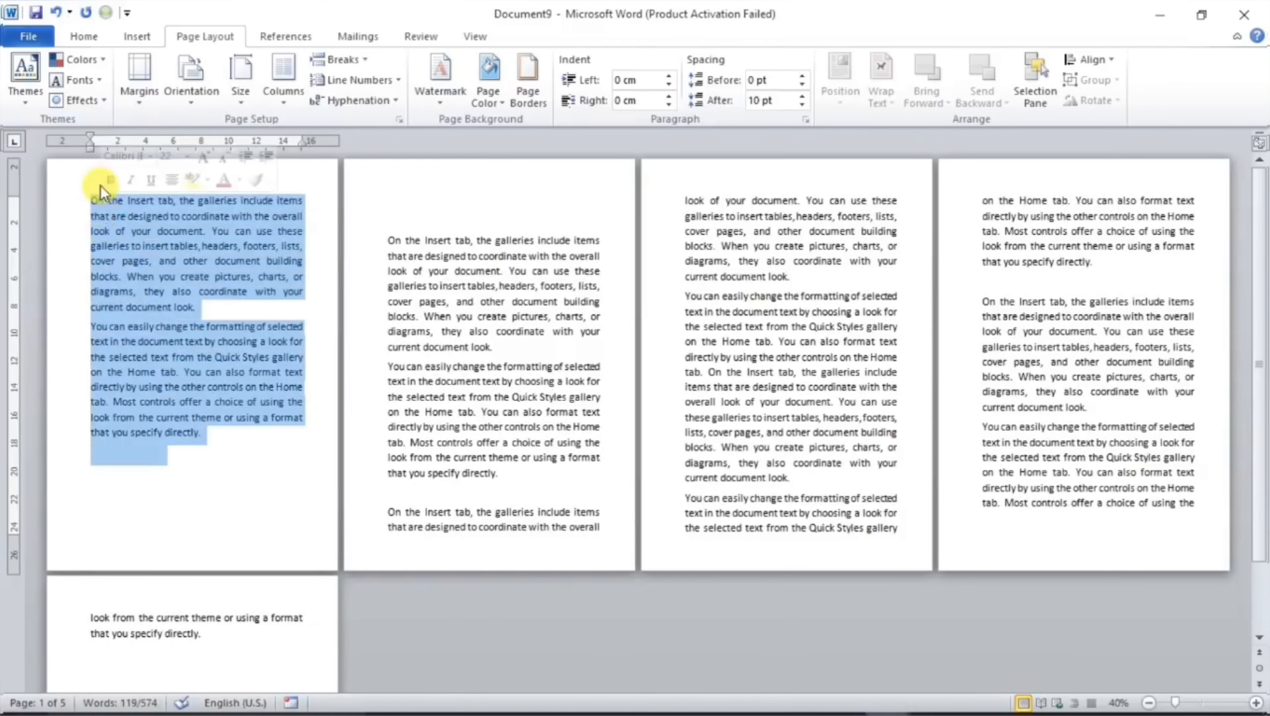
pyautogui.click(139, 82)
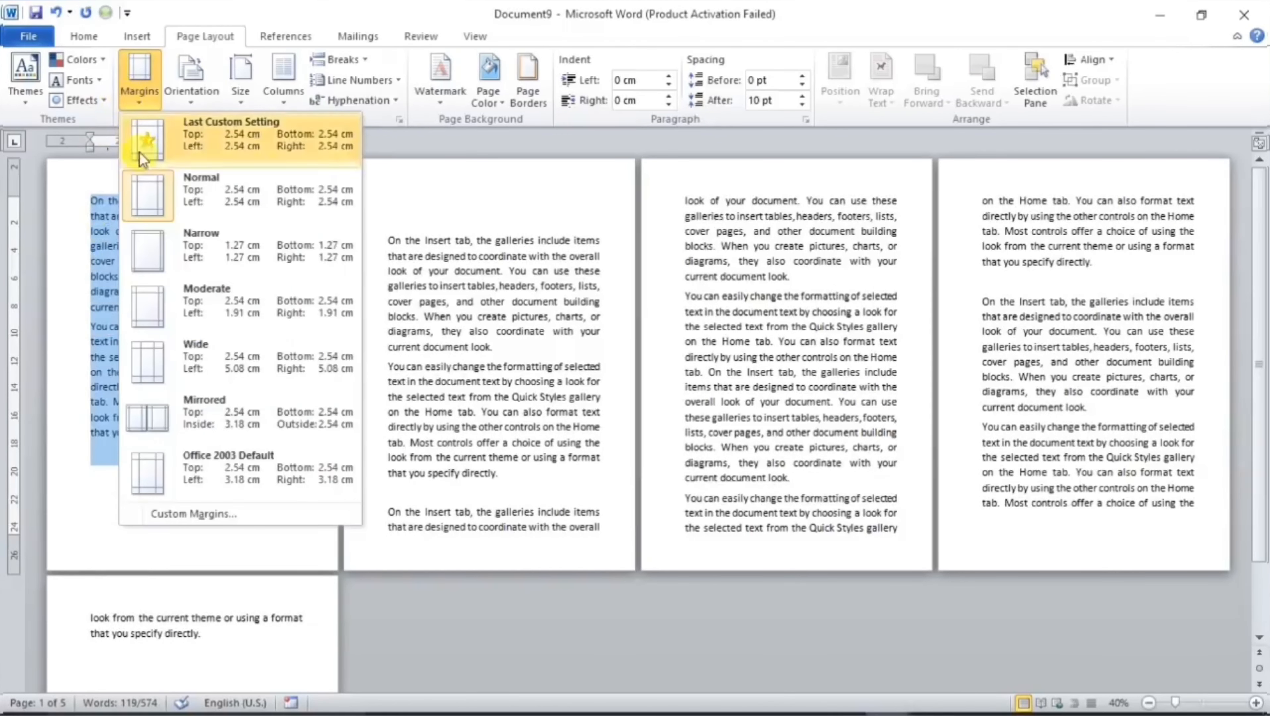
pyautogui.click(243, 520)
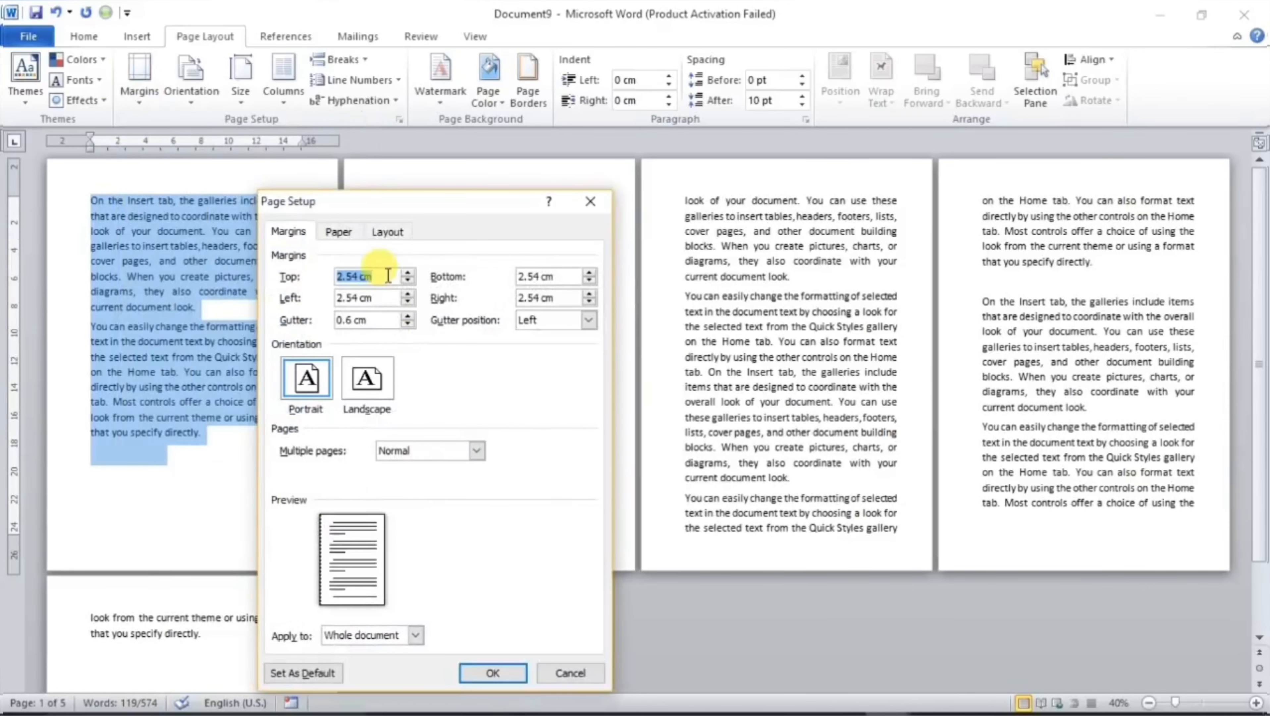
pyautogui.moveTo(496, 205); pyautogui.dragTo(668, 134)
pyautogui.click(541, 321)
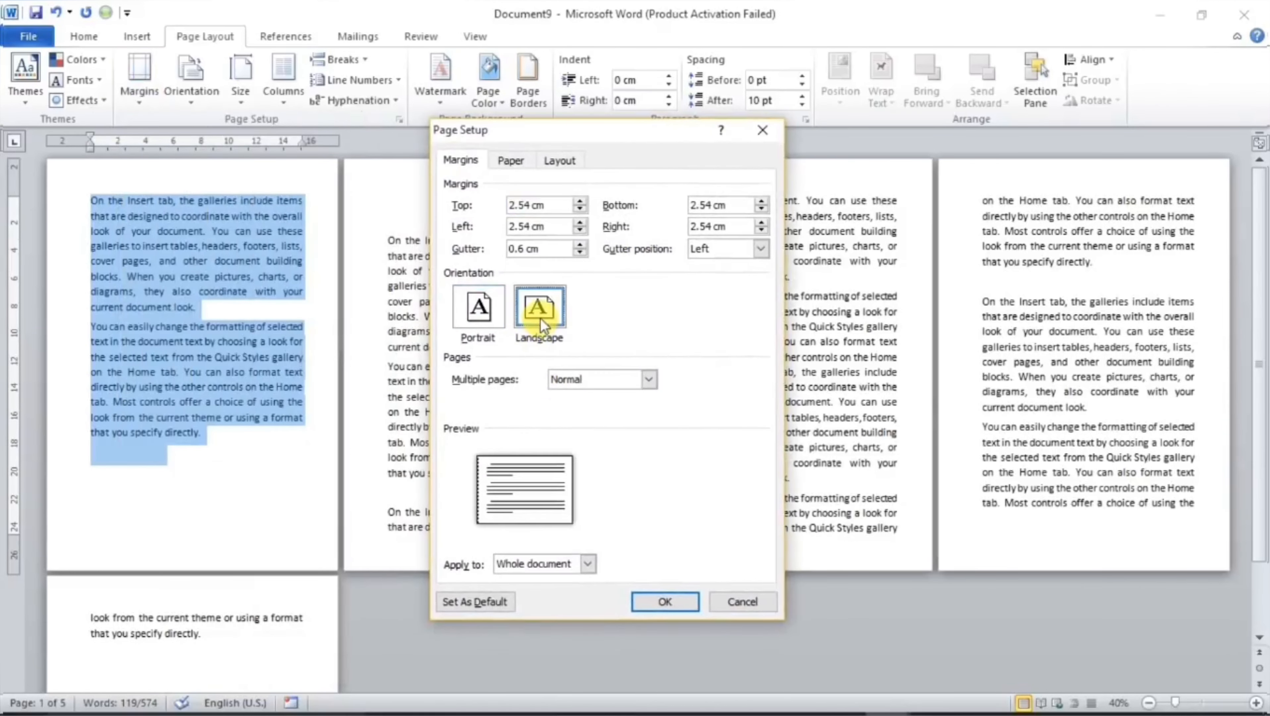
pyautogui.click(545, 567)
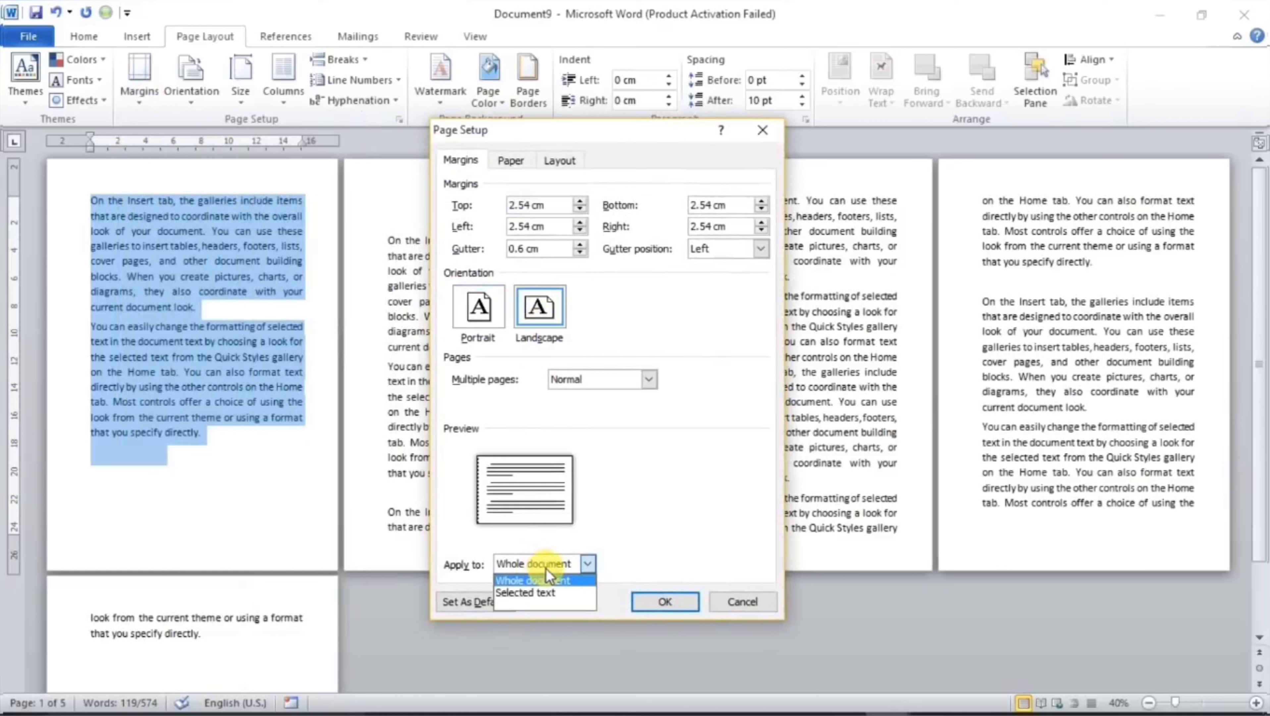
pyautogui.click(545, 600)
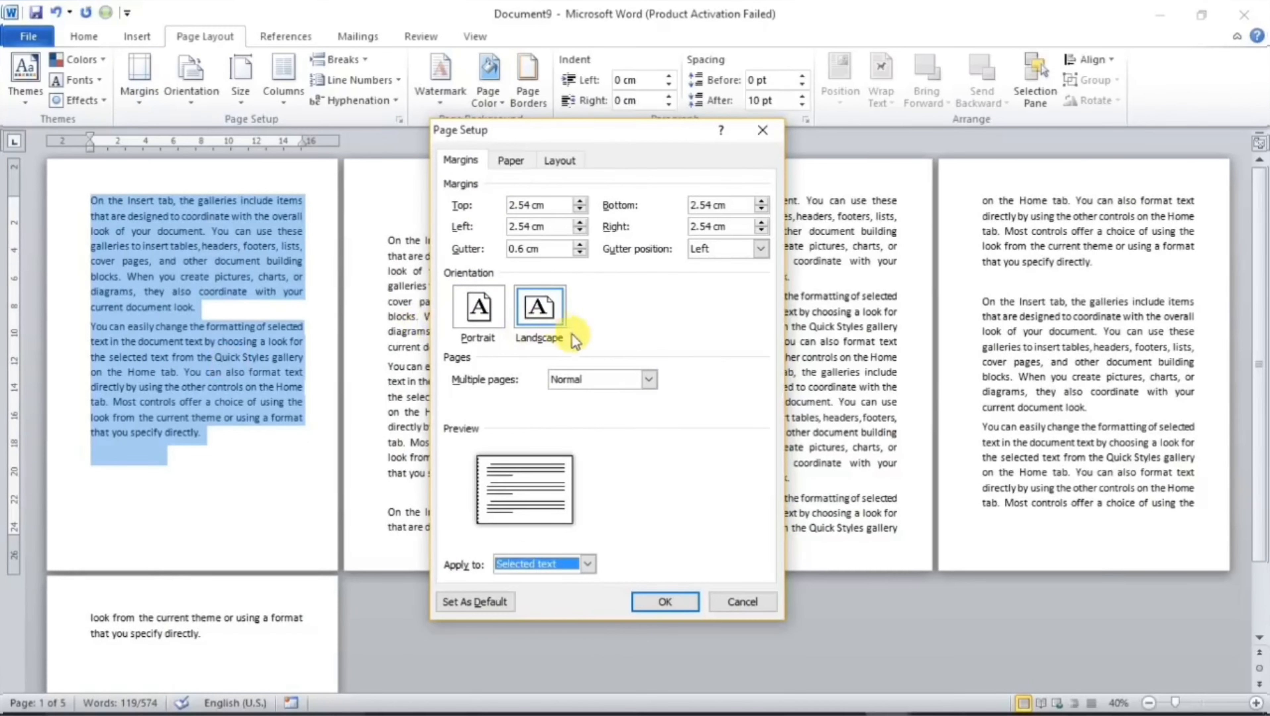
pyautogui.click(651, 601)
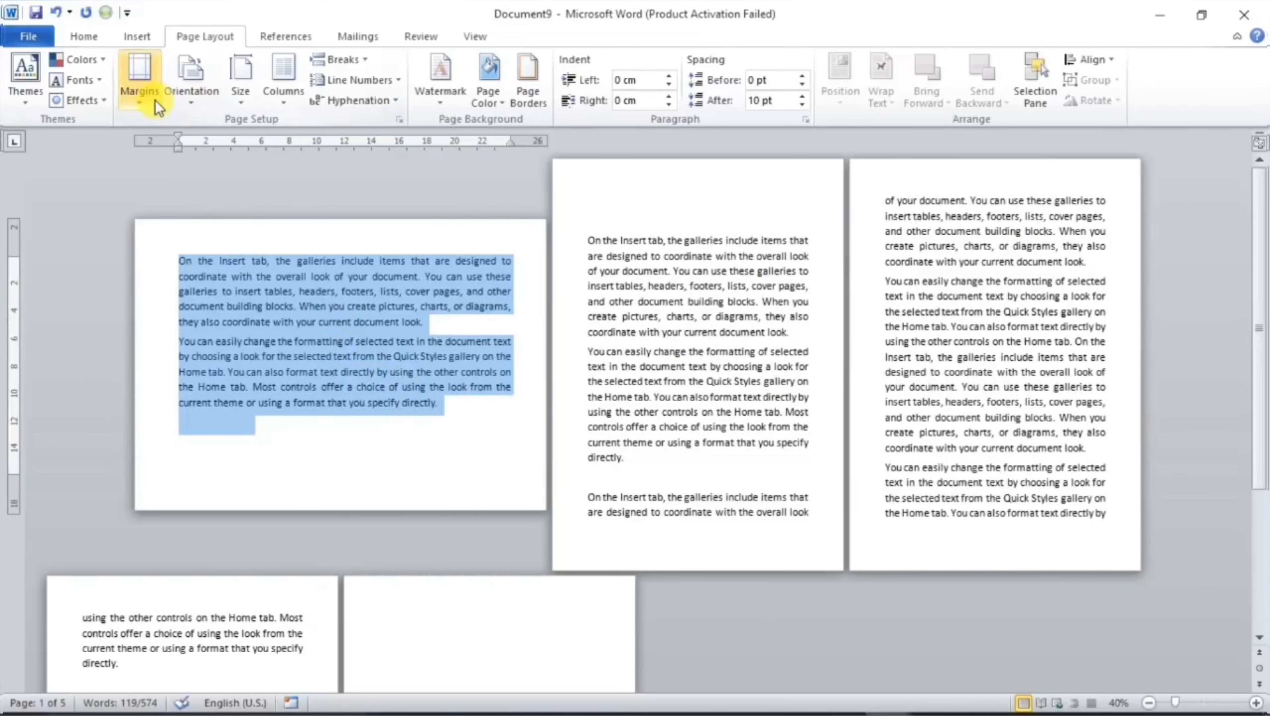
# Step: Return the selected section on the first page to portrait orientation through the custom margin settings
pyautogui.click(139, 80)
pyautogui.click(213, 513)
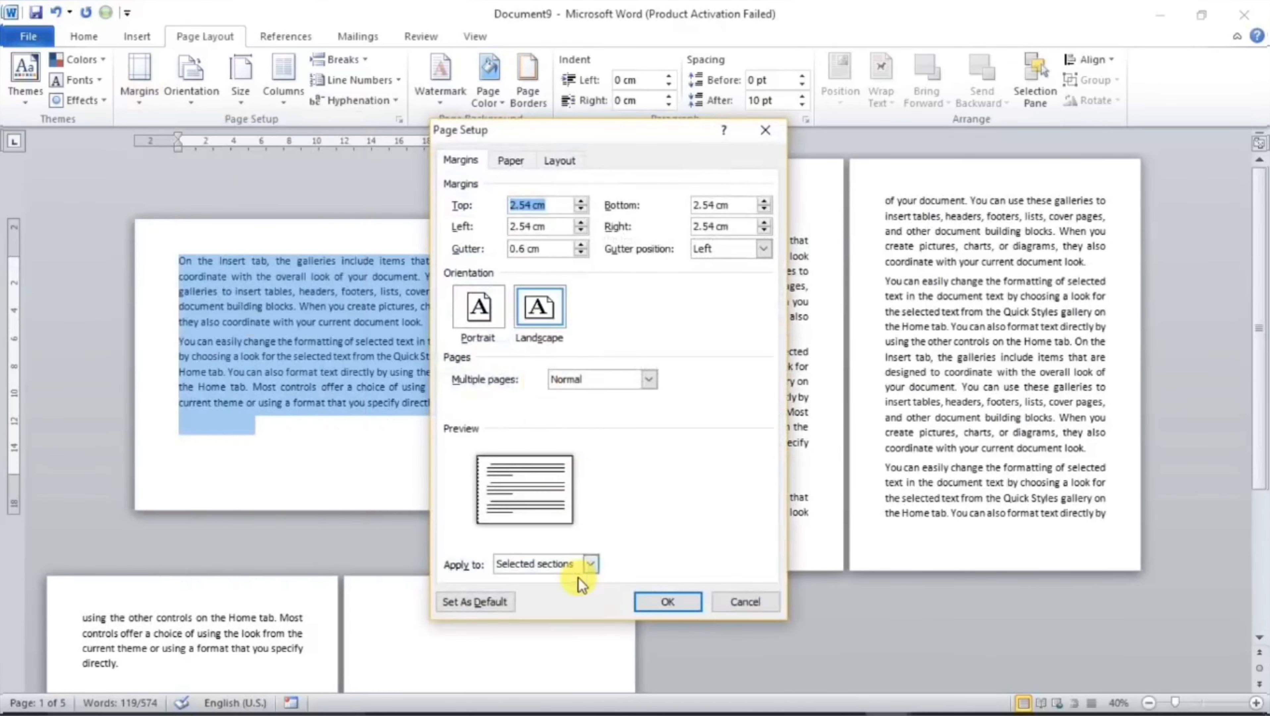
pyautogui.click(590, 564)
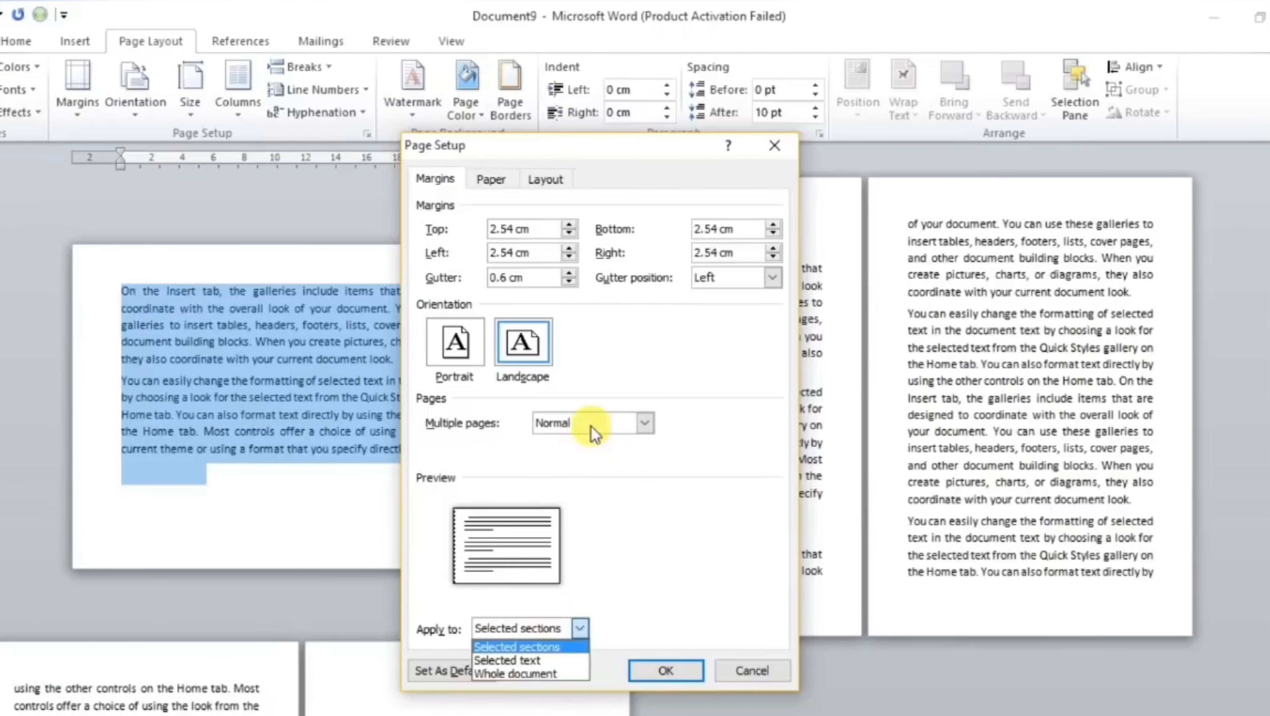
pyautogui.click(478, 307)
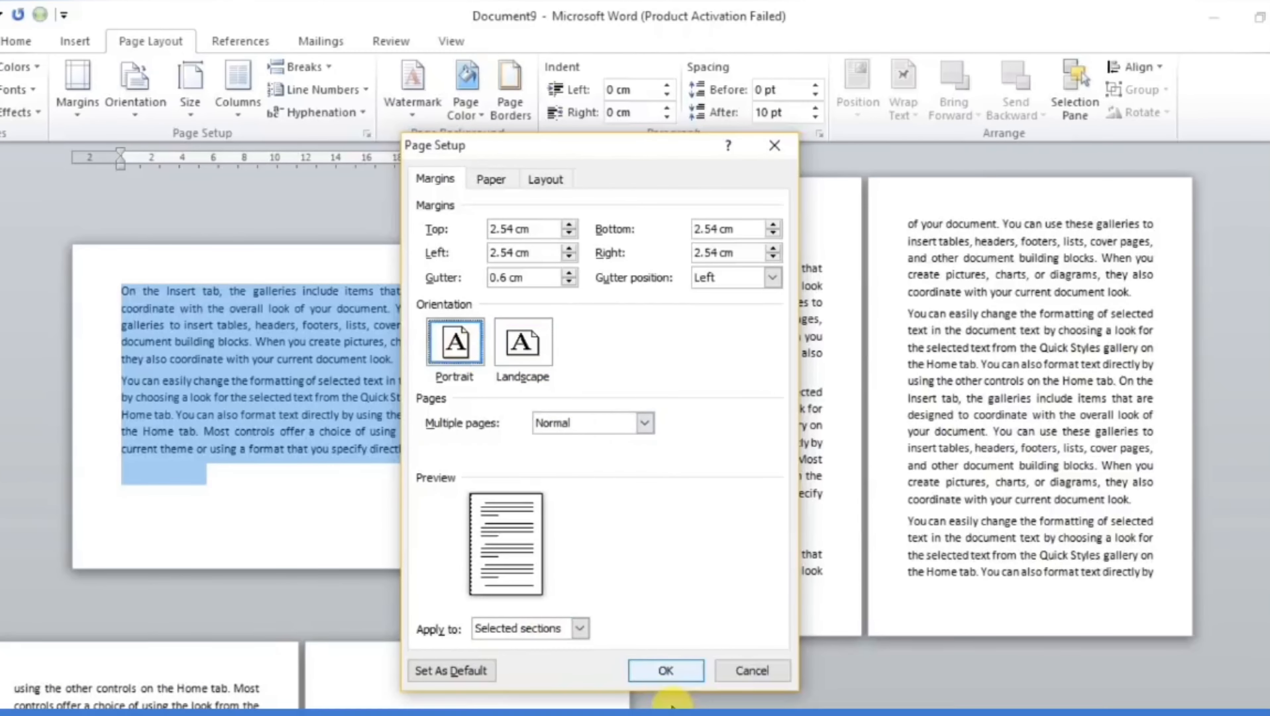
pyautogui.click(665, 672)
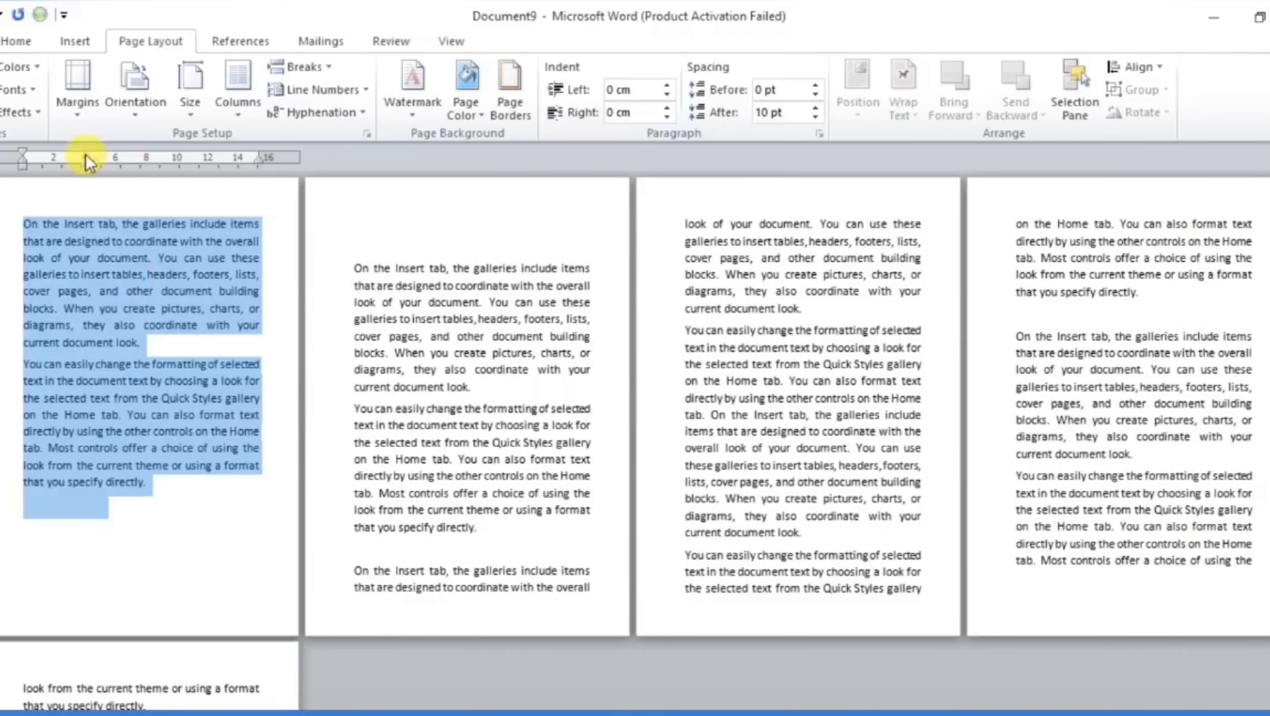
# Step: Set the left margin and gutter of the first page's selected section to 0 cm in the custom margin settings
pyautogui.click(80, 112)
pyautogui.click(143, 577)
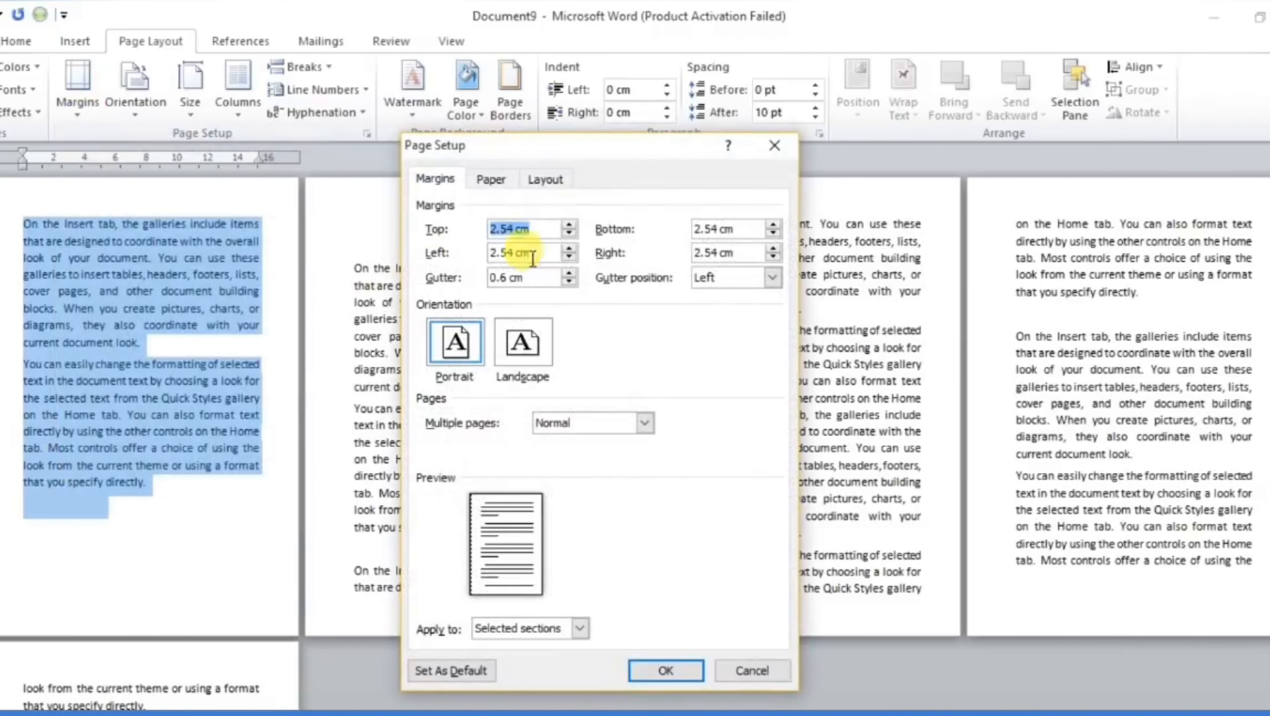
pyautogui.click(569, 257)
pyautogui.click(569, 257)
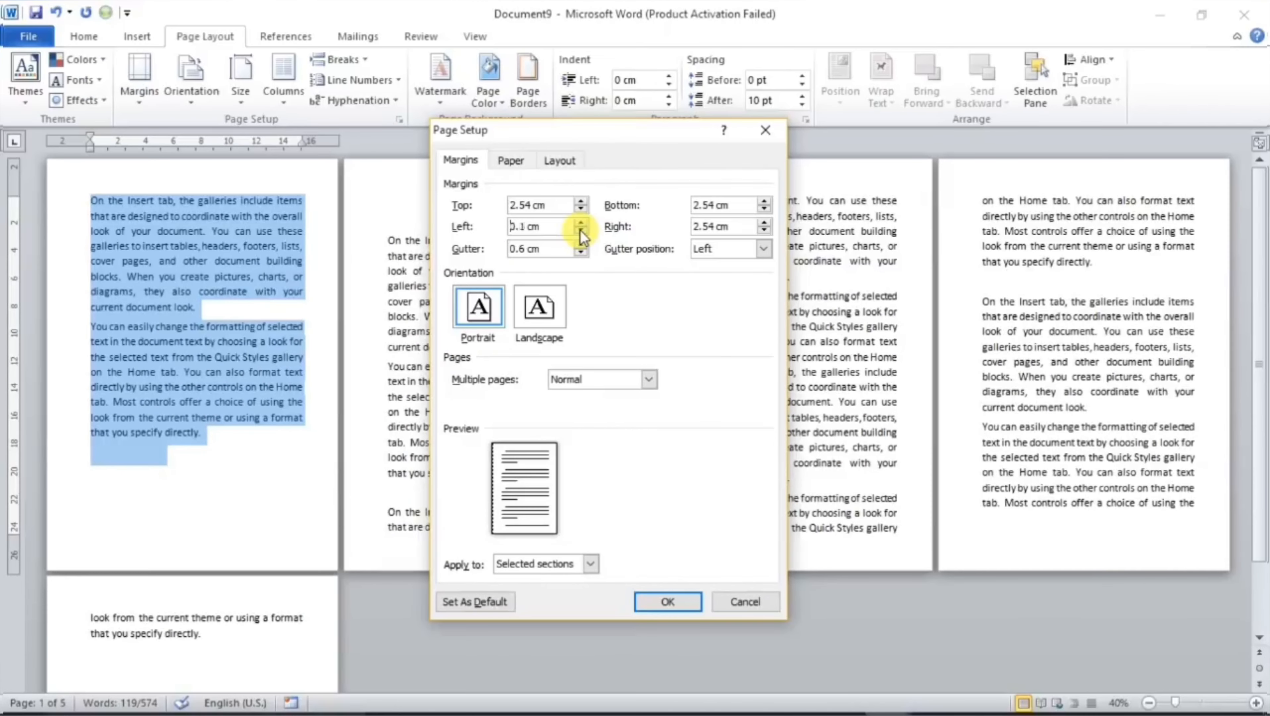
pyautogui.click(569, 258)
pyautogui.click(582, 254)
pyautogui.click(582, 254)
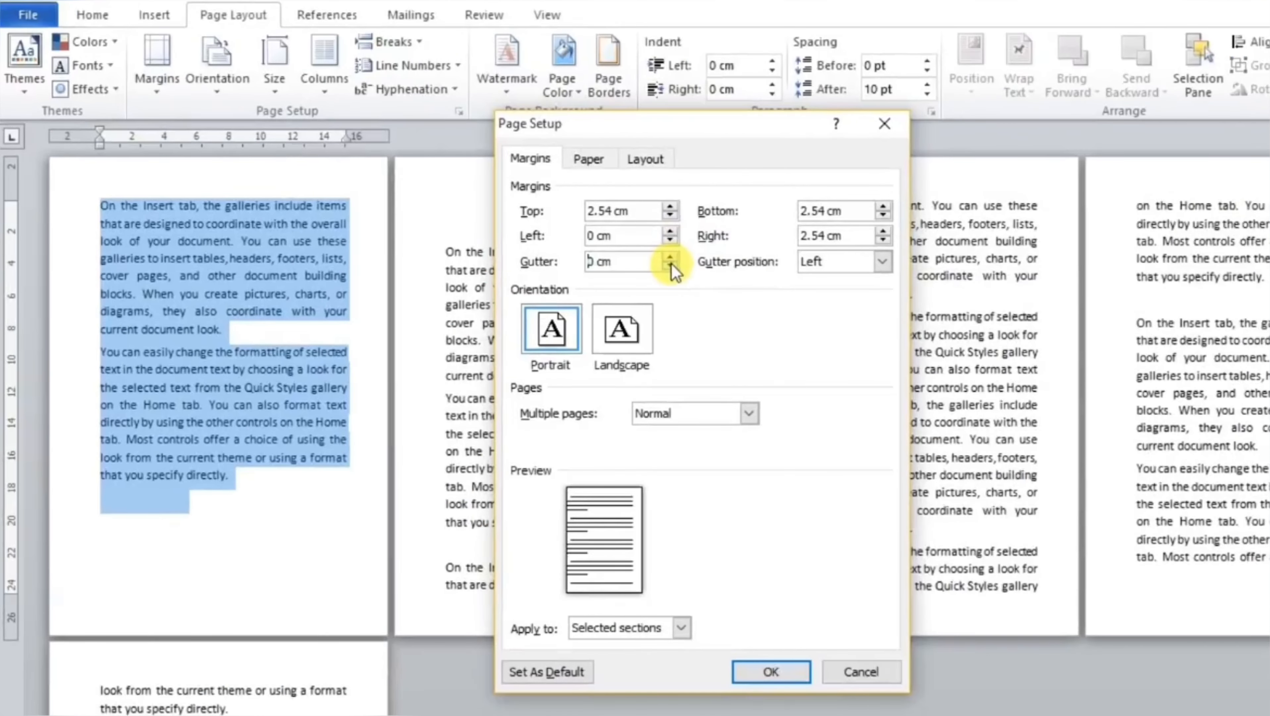
# Step: Set the left margin to 0.8 cm and apply the custom margins to the selected text only
pyautogui.click(671, 231)
pyautogui.click(672, 231)
pyautogui.click(671, 231)
pyautogui.click(671, 231)
pyautogui.click(671, 231)
pyautogui.click(671, 231)
pyautogui.click(671, 230)
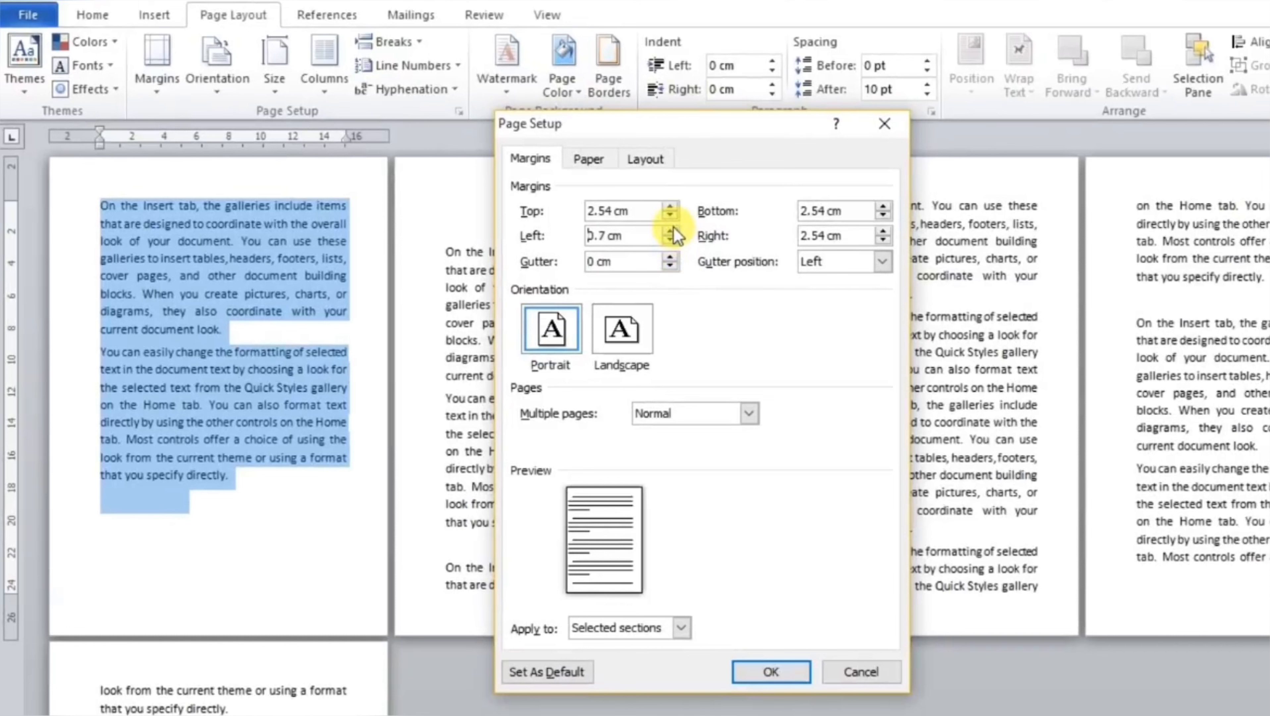
pyautogui.click(671, 231)
pyautogui.click(651, 629)
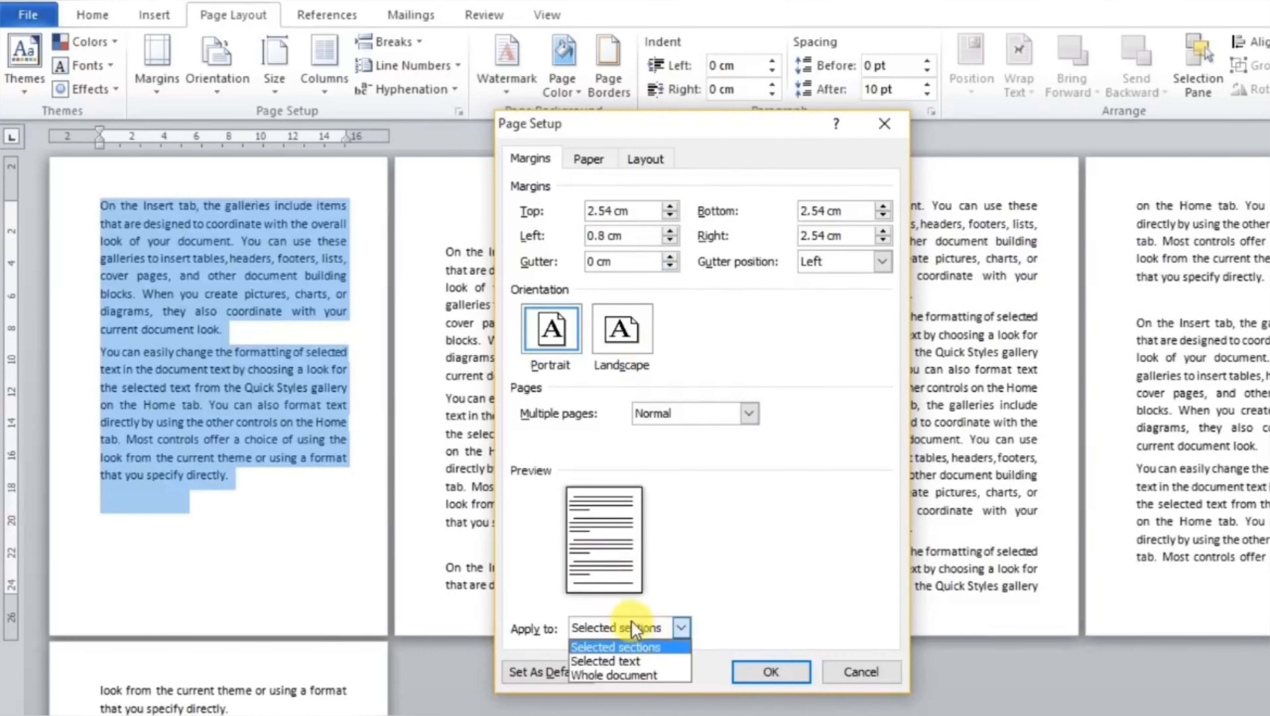
pyautogui.click(630, 662)
pyautogui.click(758, 672)
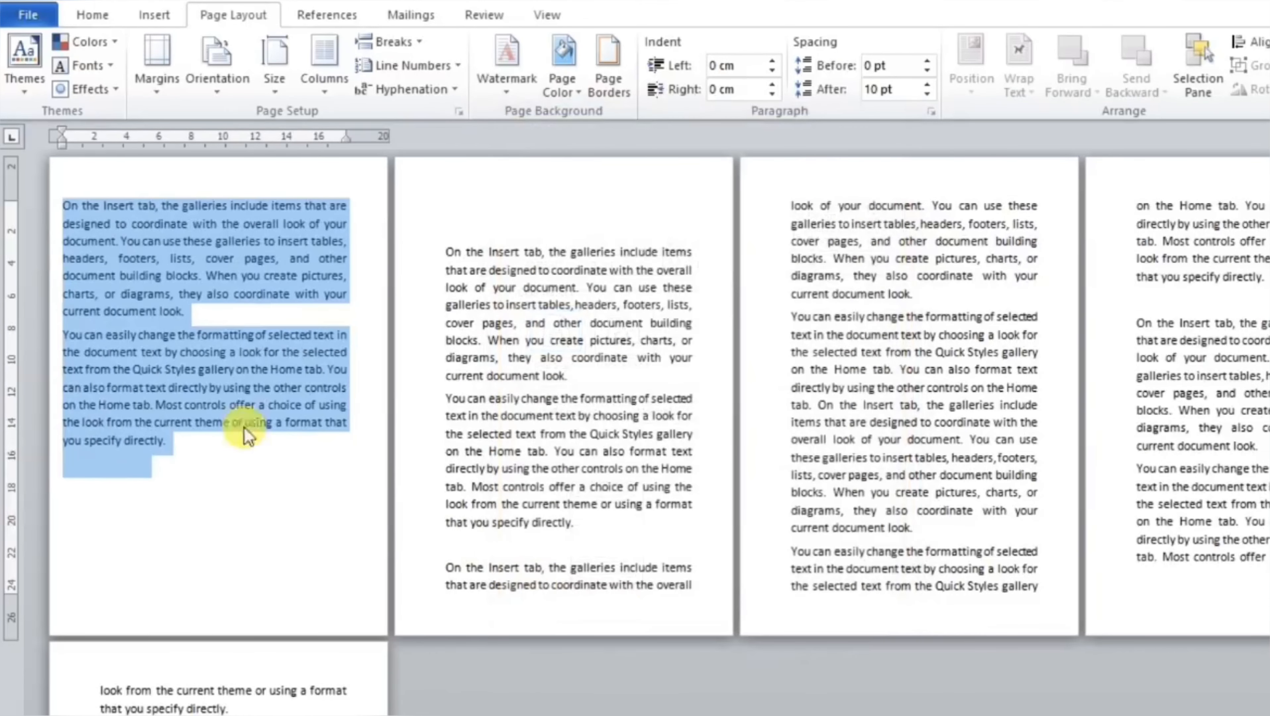
pyautogui.click(86, 294)
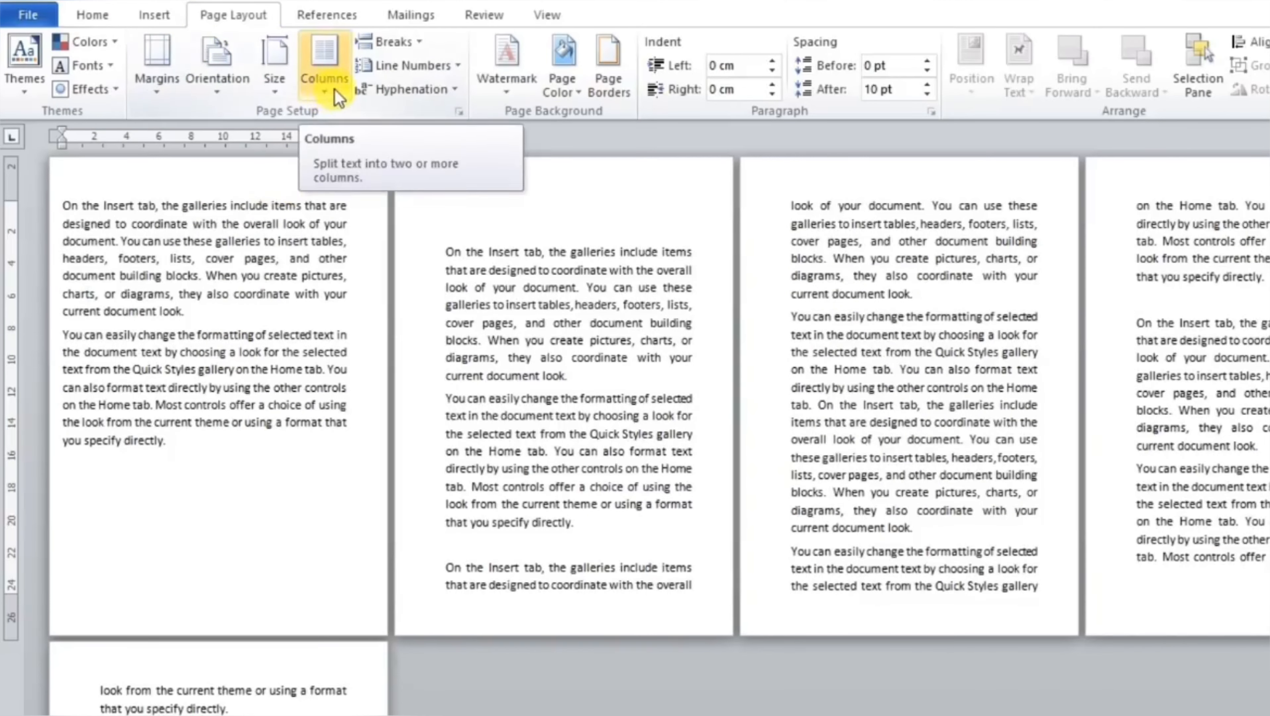
# Step: Select the first two paragraphs on the second page and arrange them in two columns
pyautogui.moveTo(575, 383); pyautogui.dragTo(450, 255)
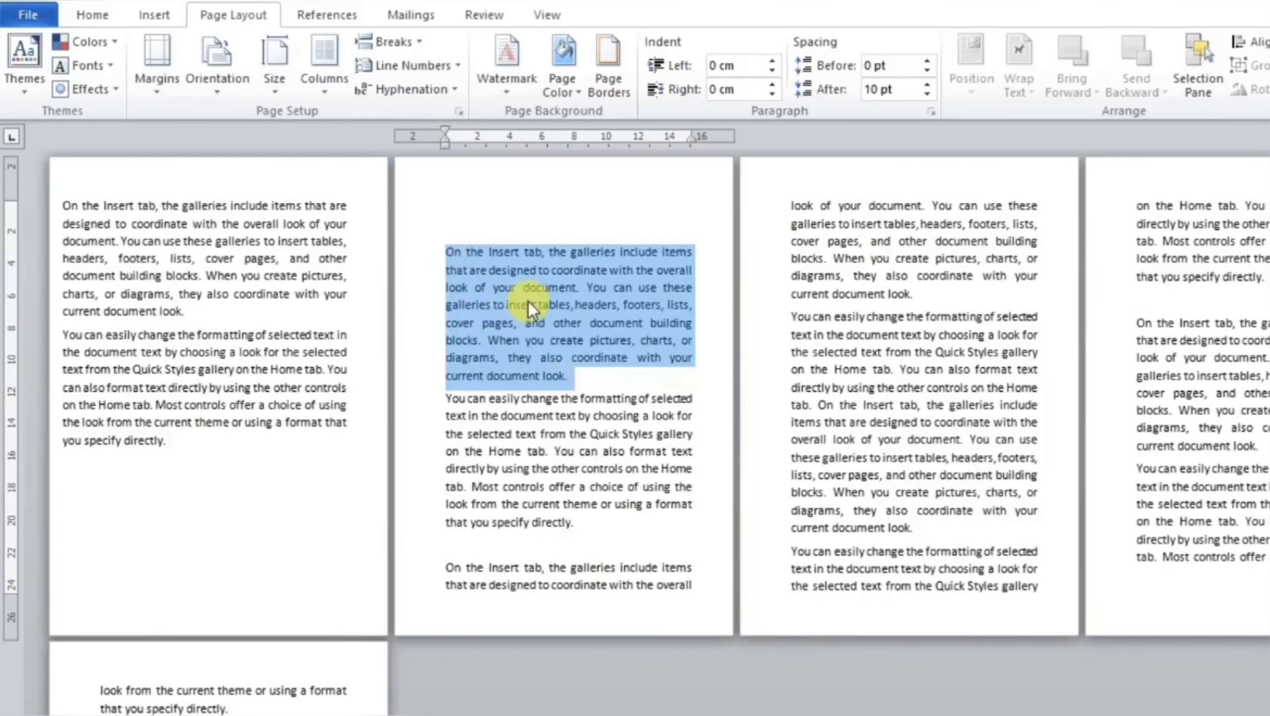
pyautogui.click(581, 506)
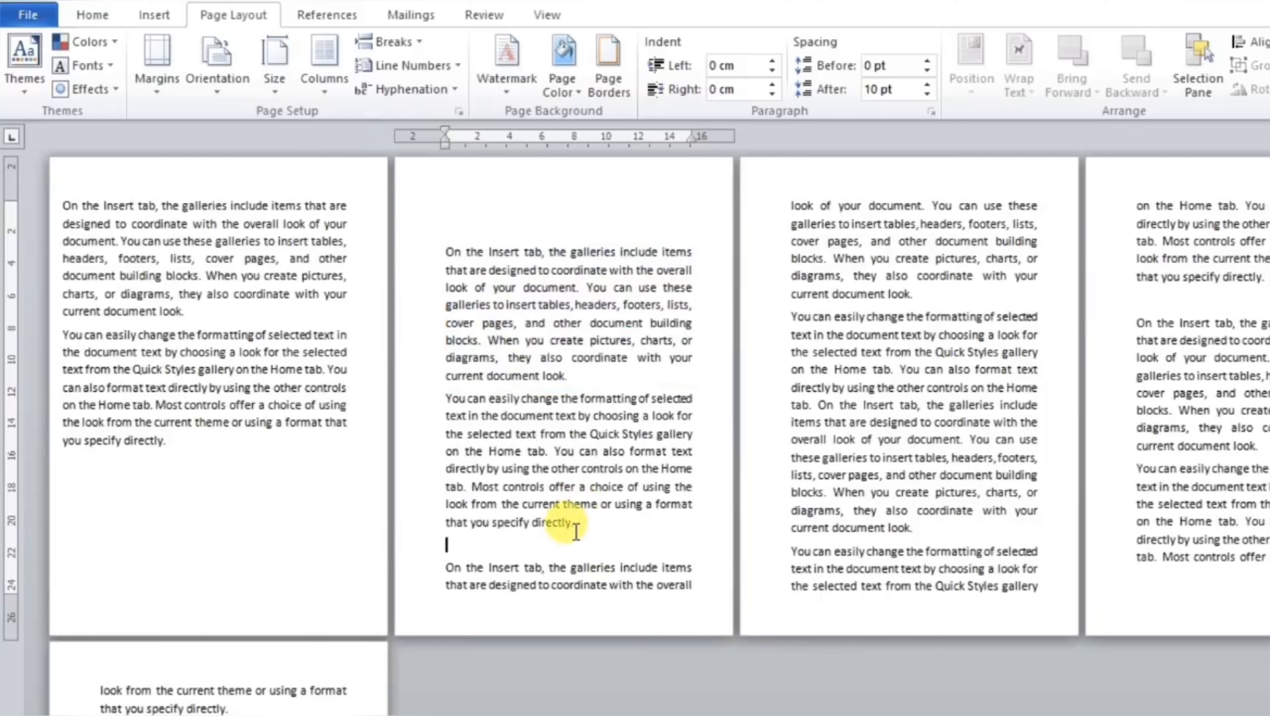
pyautogui.moveTo(567, 519); pyautogui.dragTo(446, 246)
pyautogui.click(324, 59)
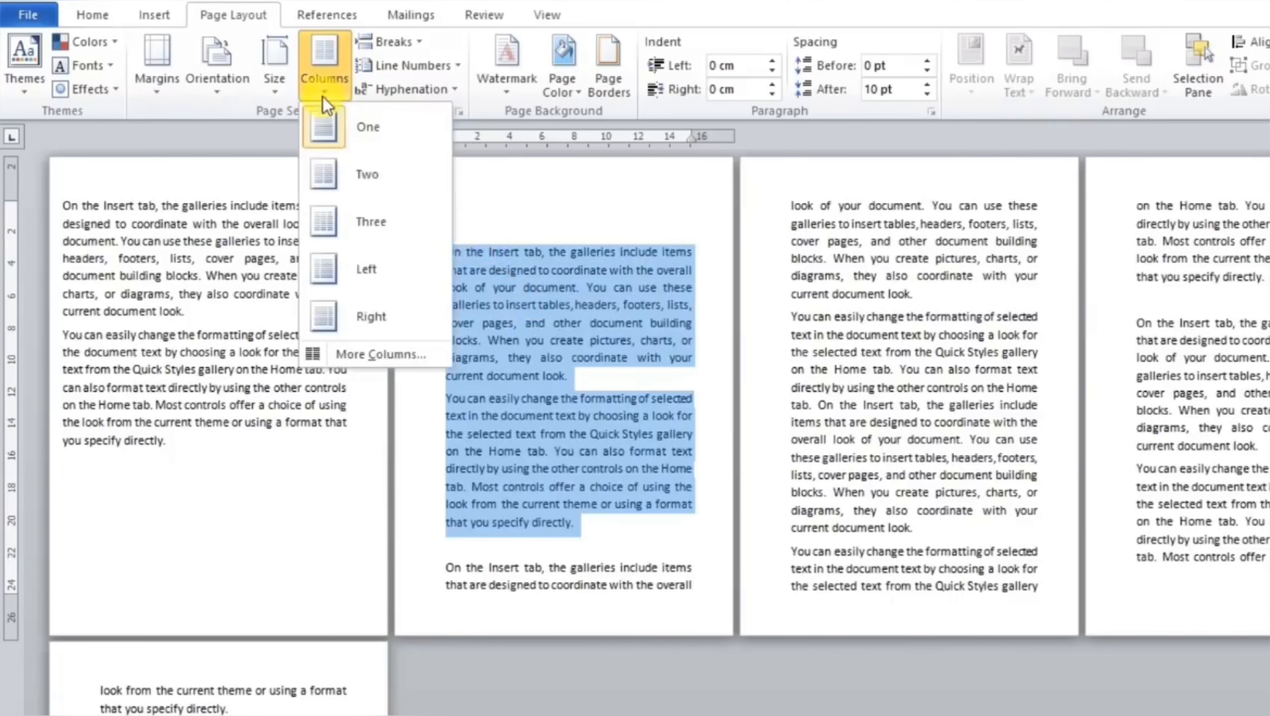
pyautogui.click(366, 189)
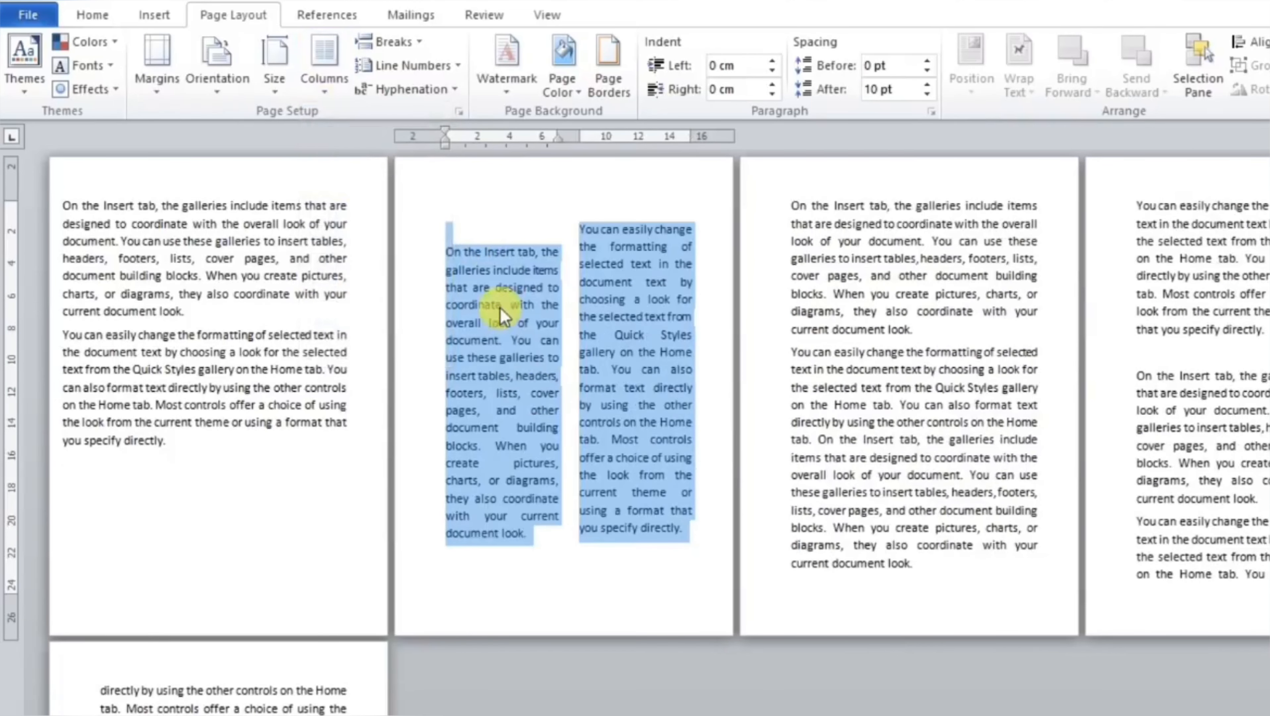
pyautogui.click(498, 290)
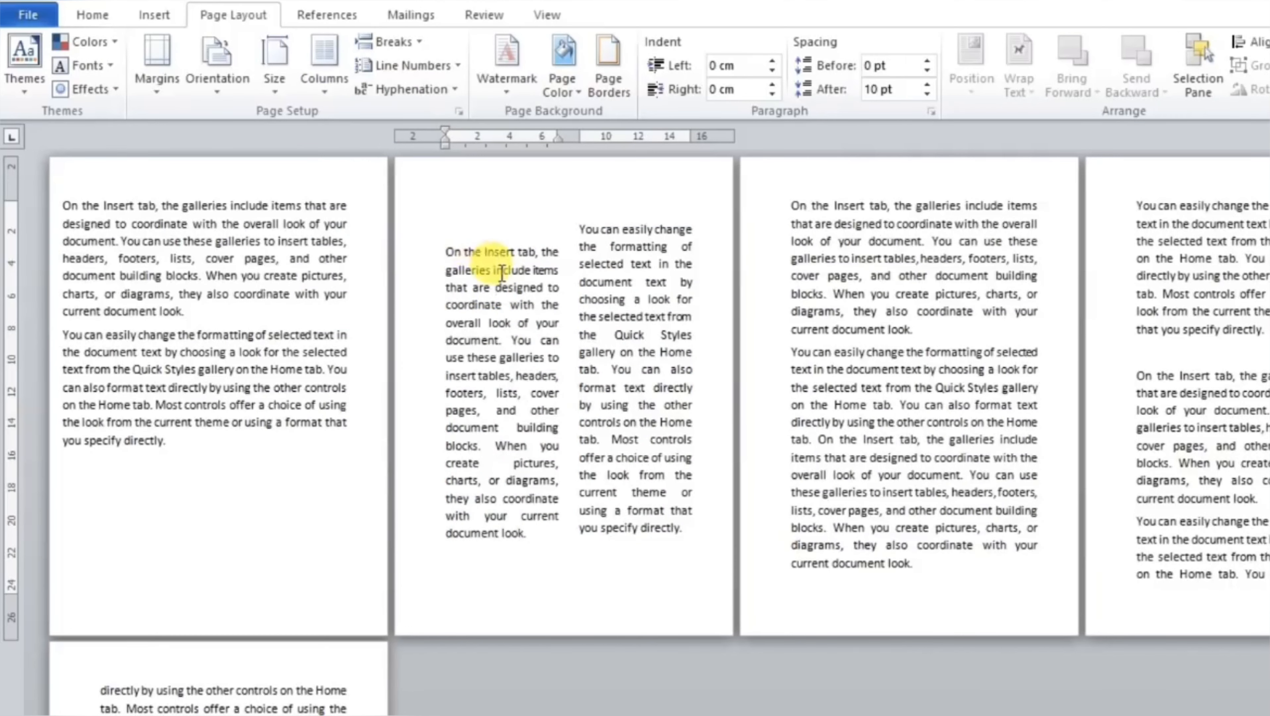
# Step: Arrange the second page's two-column text in three columns and apply a margin preset with narrower side margins
pyautogui.moveTo(447, 230); pyautogui.dragTo(521, 516)
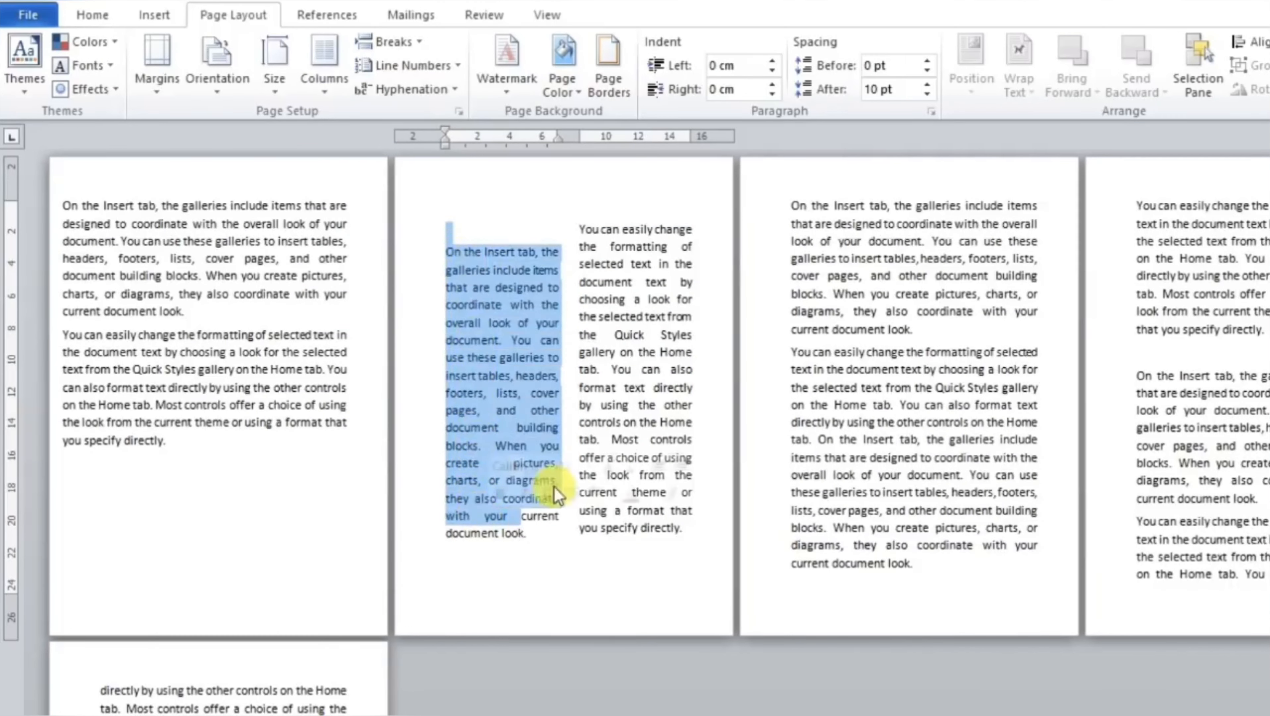
pyautogui.moveTo(665, 220); pyautogui.dragTo(638, 474)
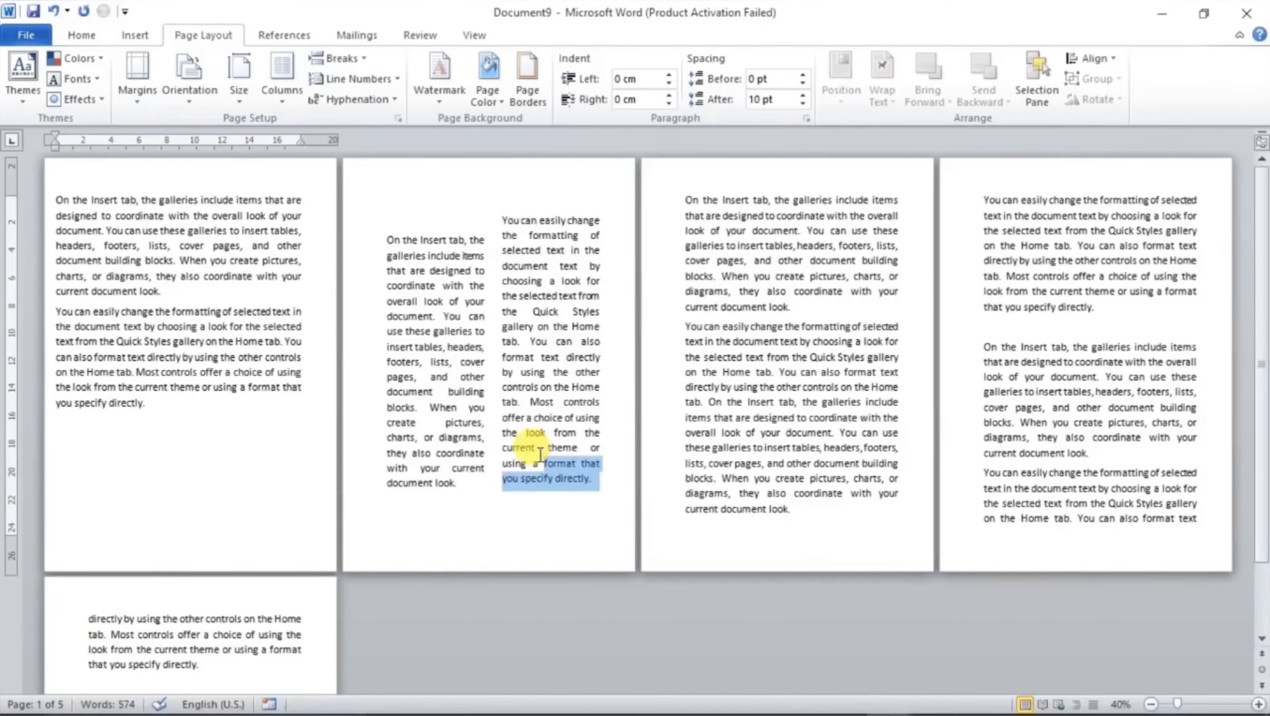
pyautogui.moveTo(541, 454); pyautogui.dragTo(395, 231)
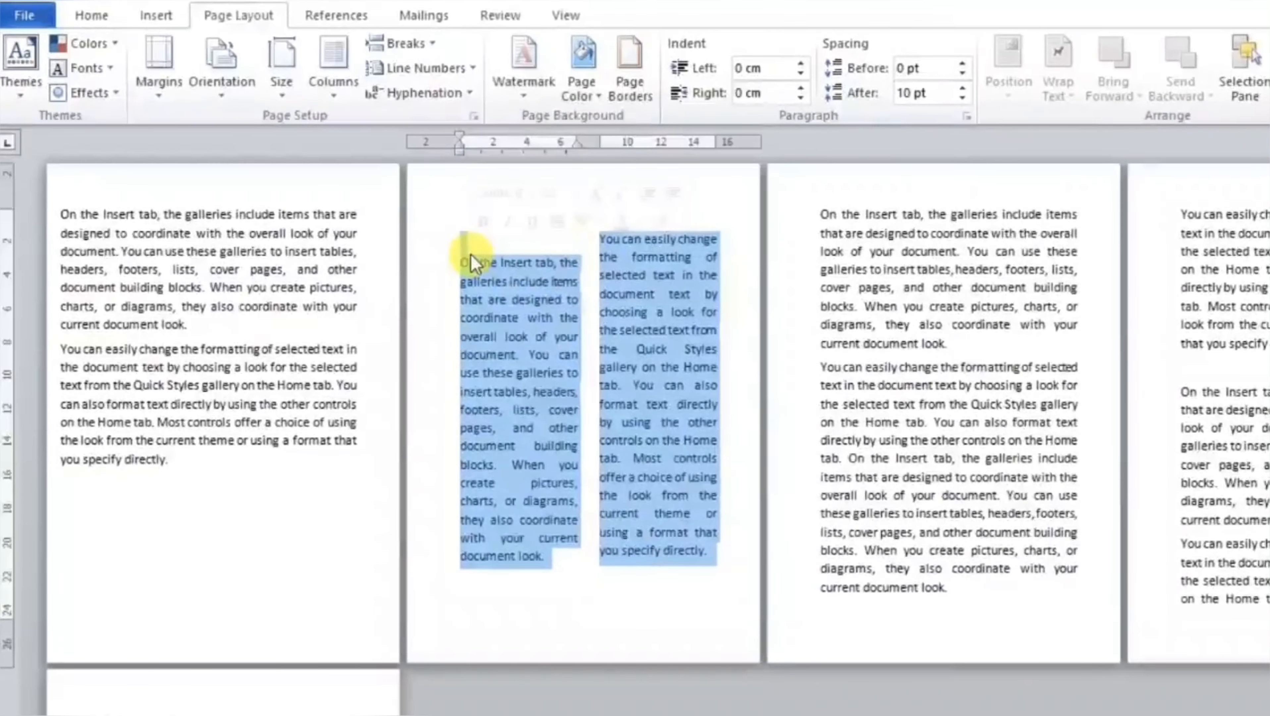
pyautogui.click(333, 60)
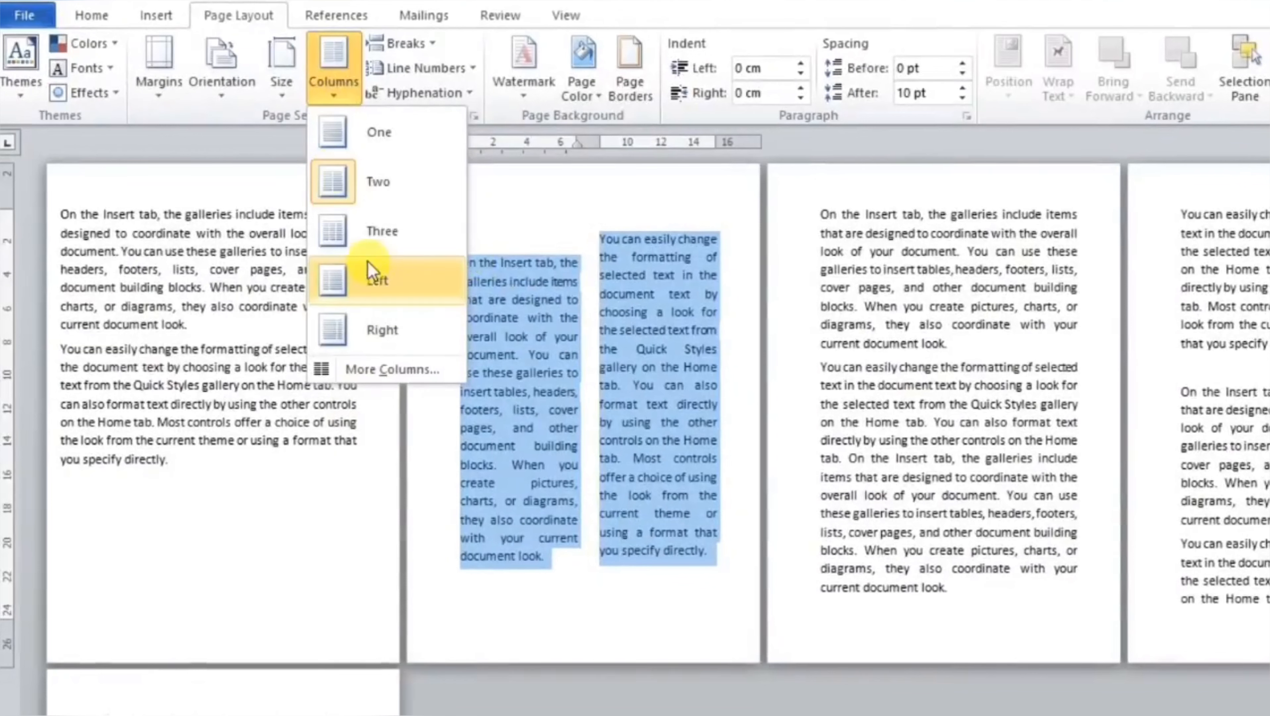
pyautogui.click(373, 231)
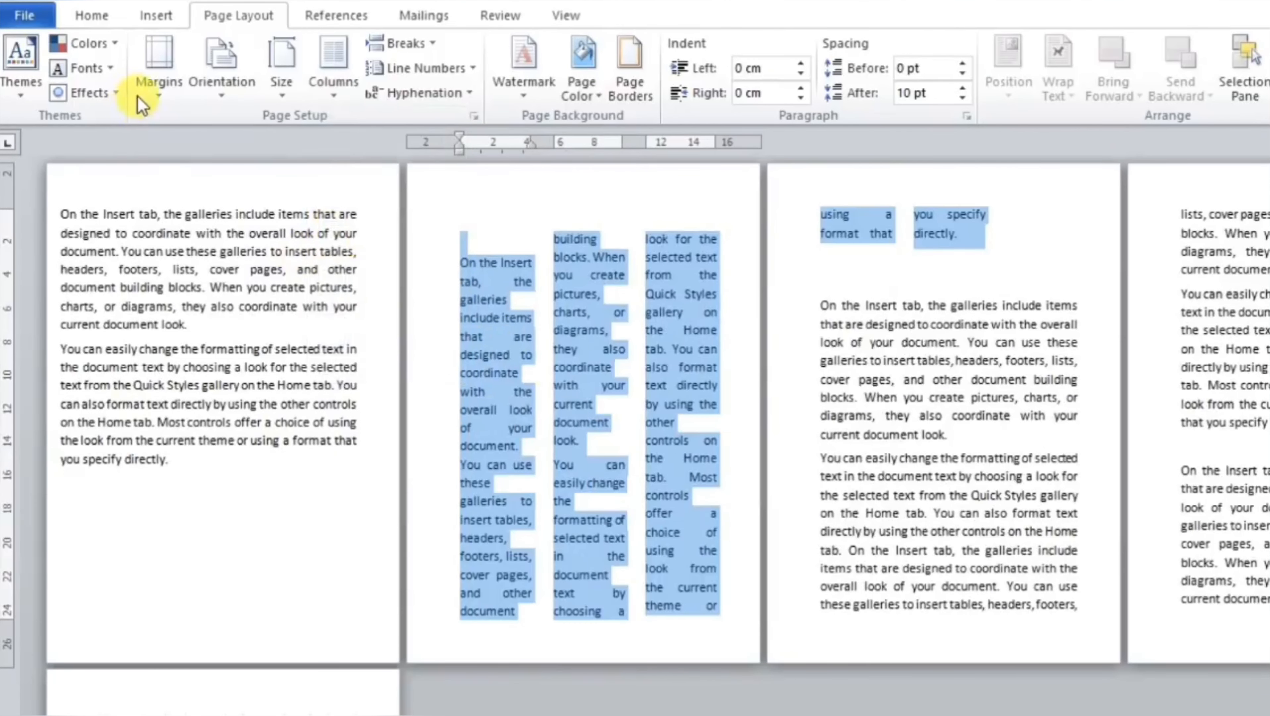
pyautogui.click(143, 88)
pyautogui.click(231, 266)
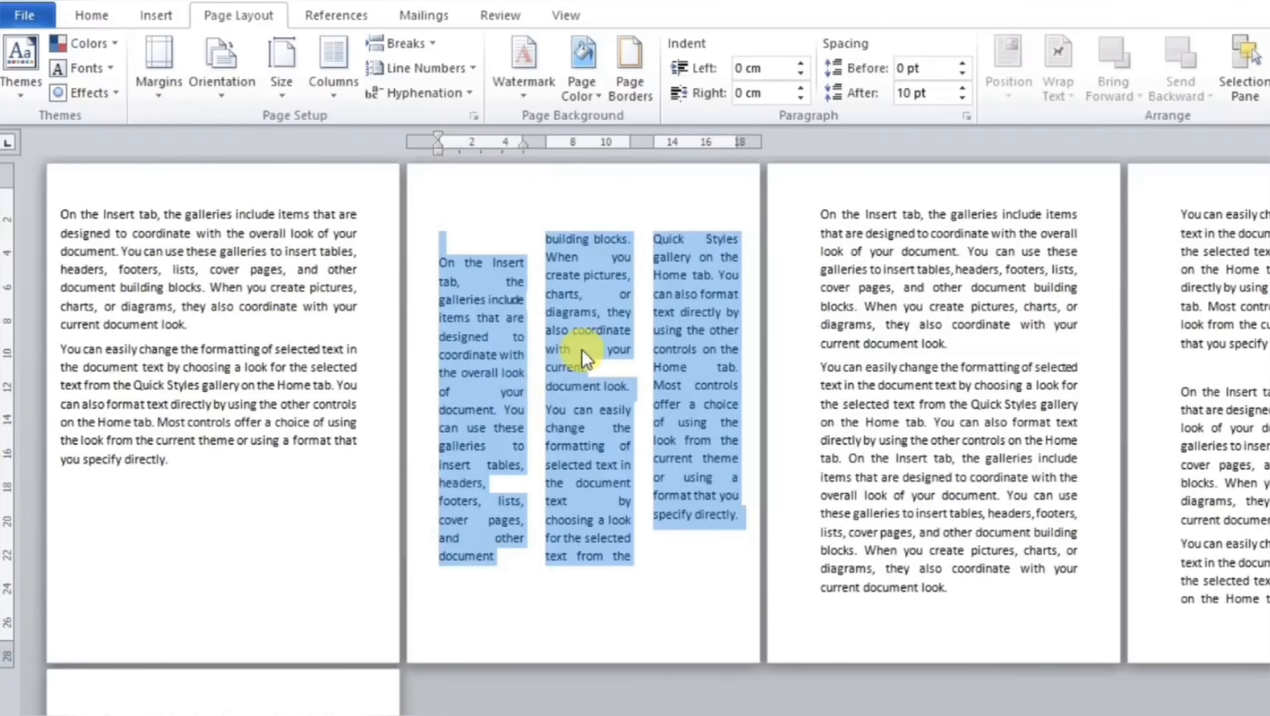
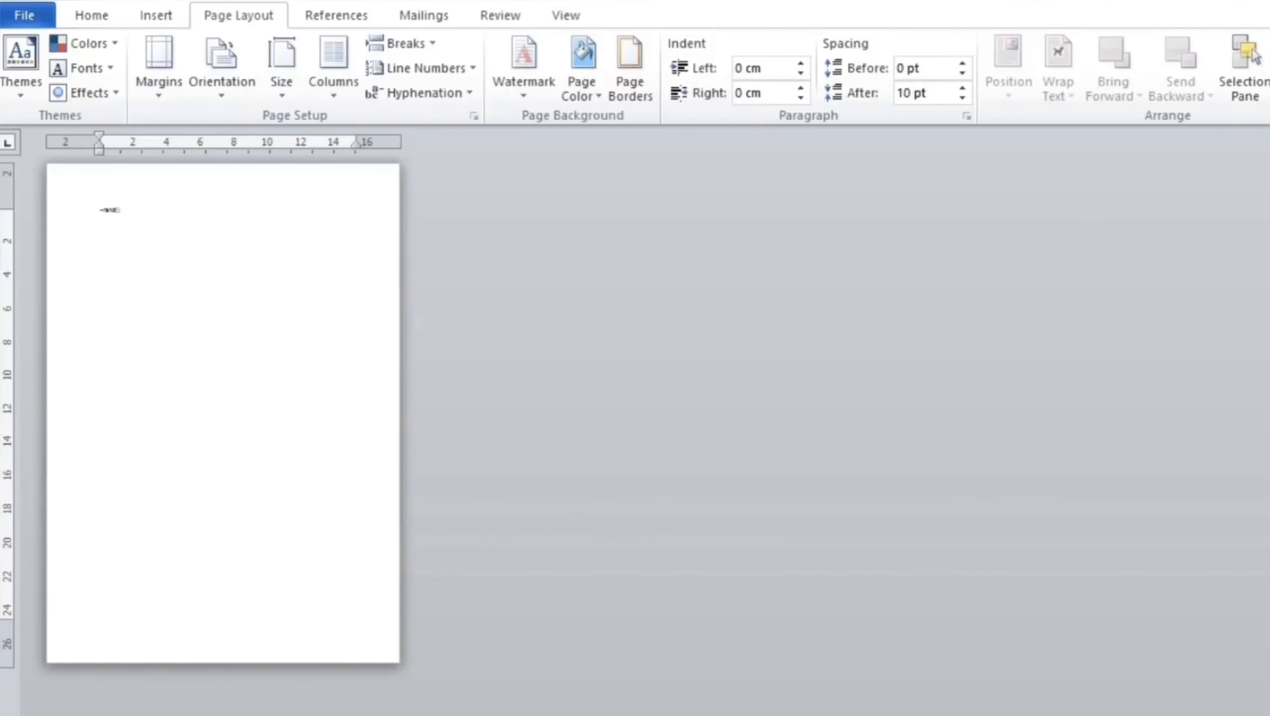
# Step: Generate sample paragraphs in the blank document with the =rand() formula and enlarge all the text to 14 pt
pyautogui.press('Return')
pyautogui.keyDown('ctrl'); pyautogui.scroll(5, 545, 426); pyautogui.keyUp('ctrl')
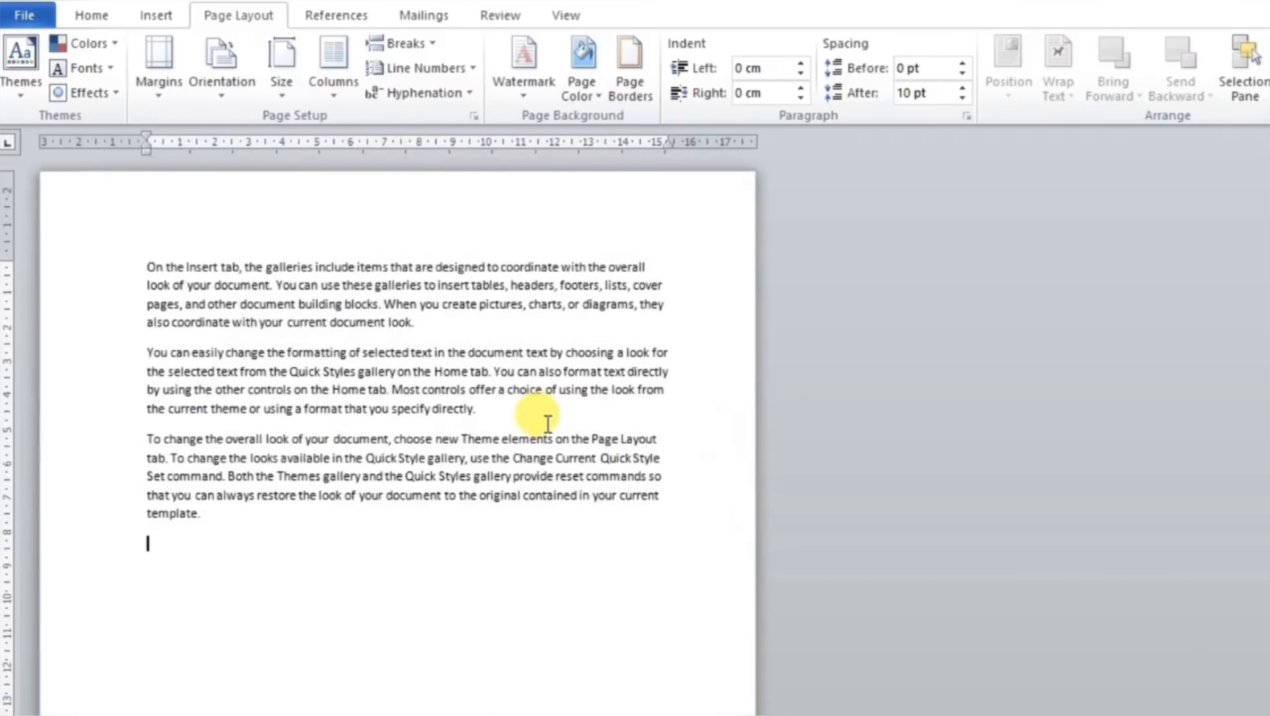
pyautogui.hotkey('ctrl', 'a')
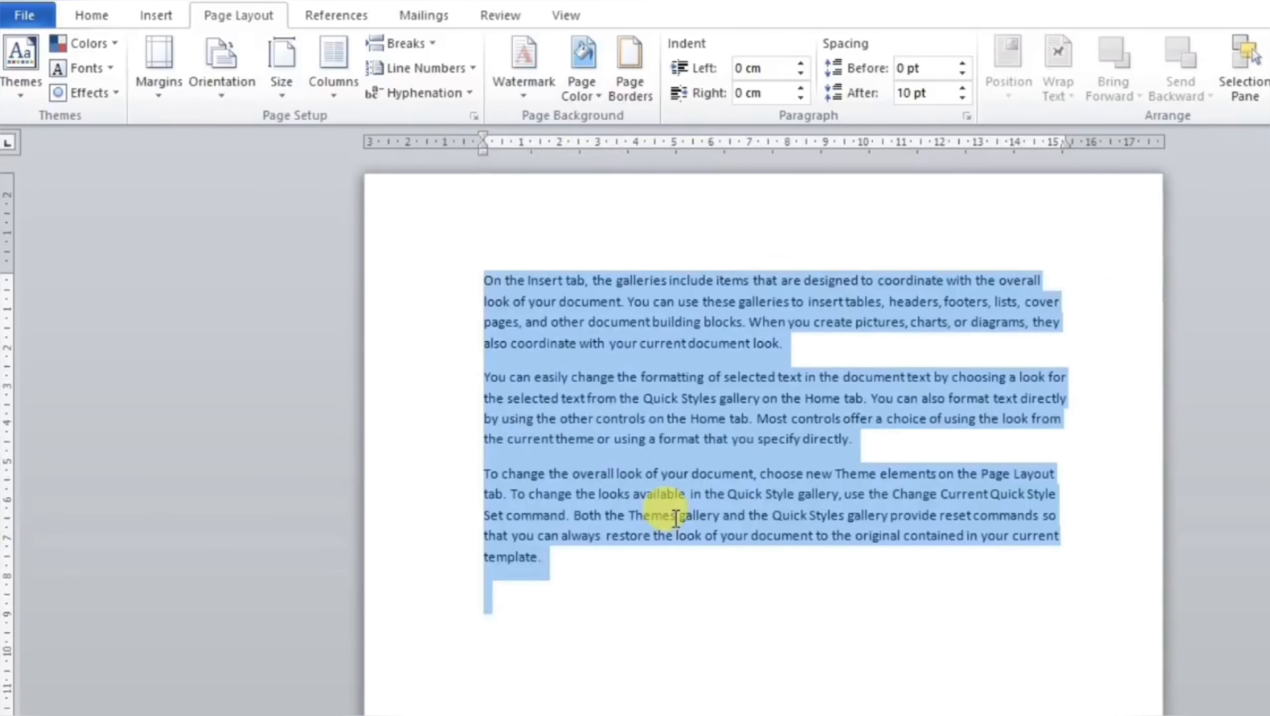
pyautogui.hotkey('ctrl', 'shift', '.')
pyautogui.hotkey('ctrl', 'shift', '.')
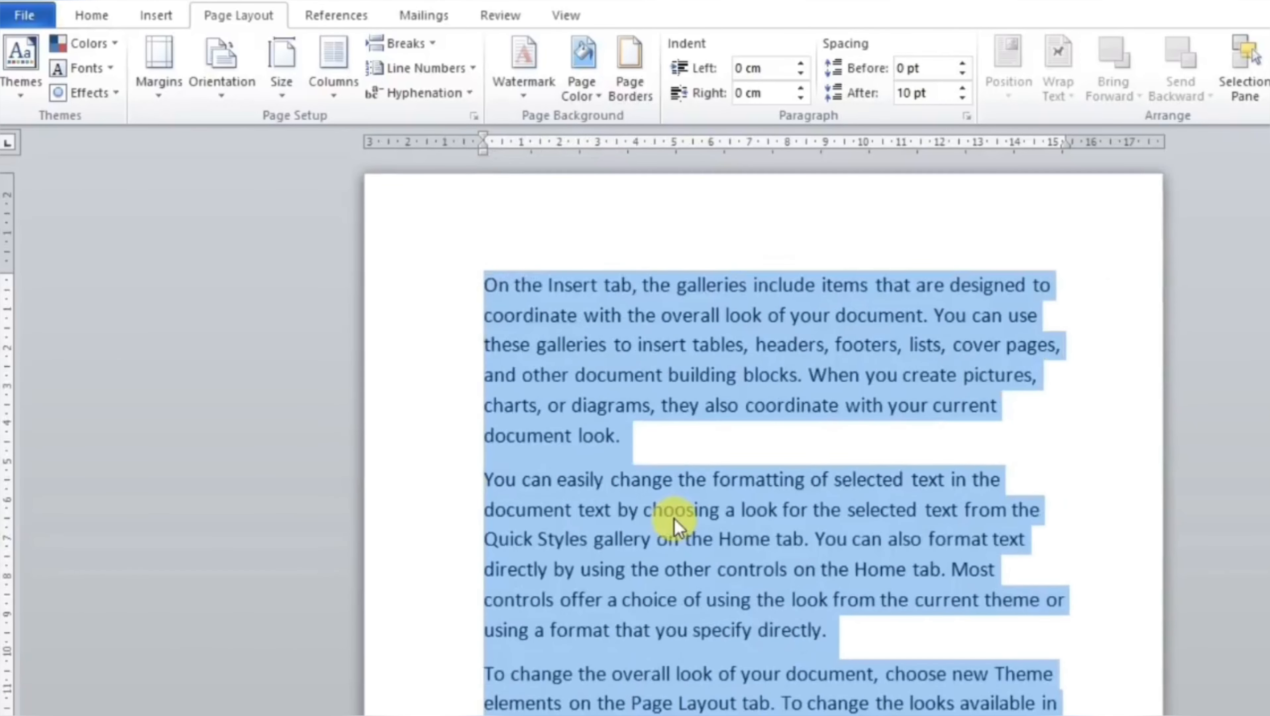
pyautogui.hotkey('ctrl', 'shift', ',')
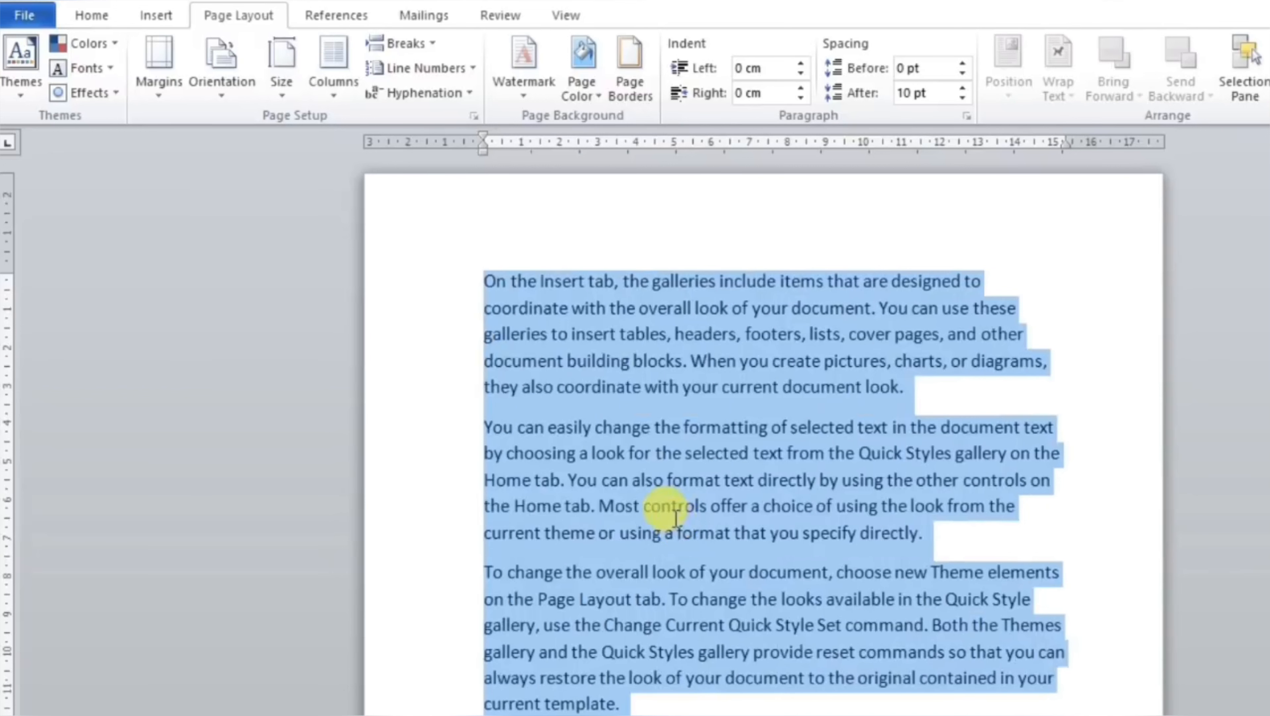
pyautogui.click(673, 513)
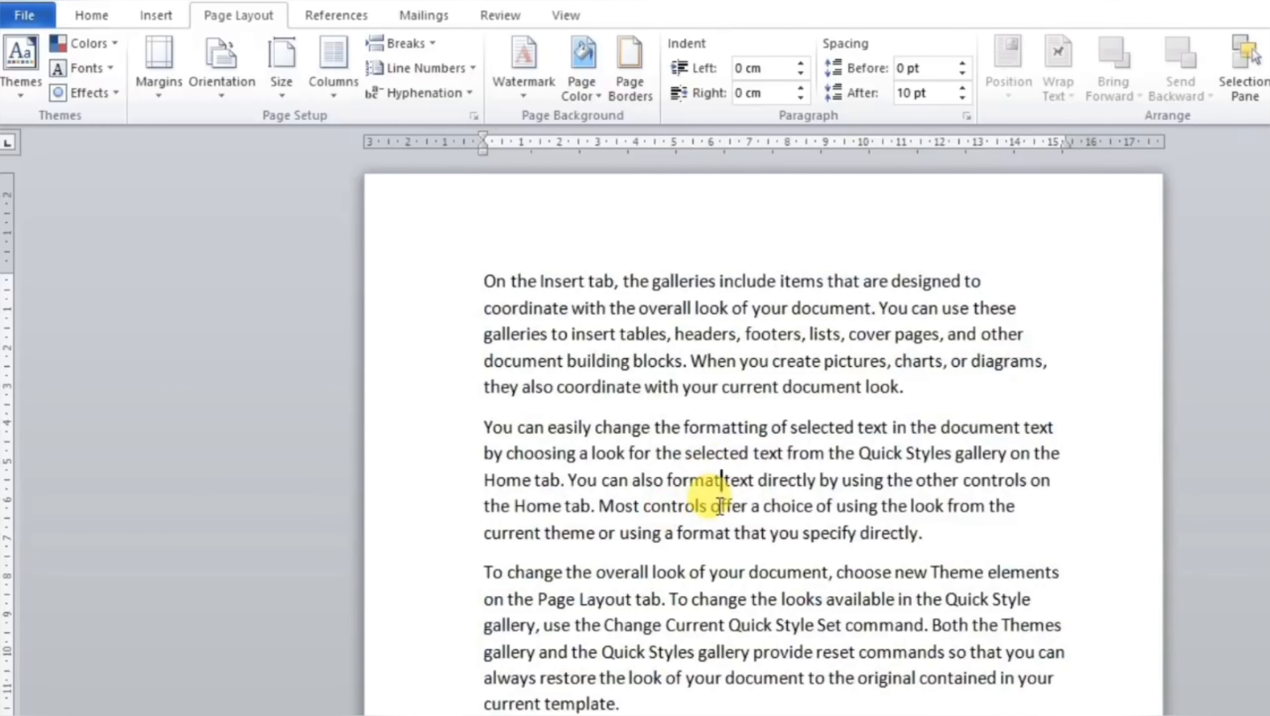
# Step: Select the first two sample paragraphs and split them into two columns, leaving the third paragraph in one column
pyautogui.hotkey('ctrl', 'a')
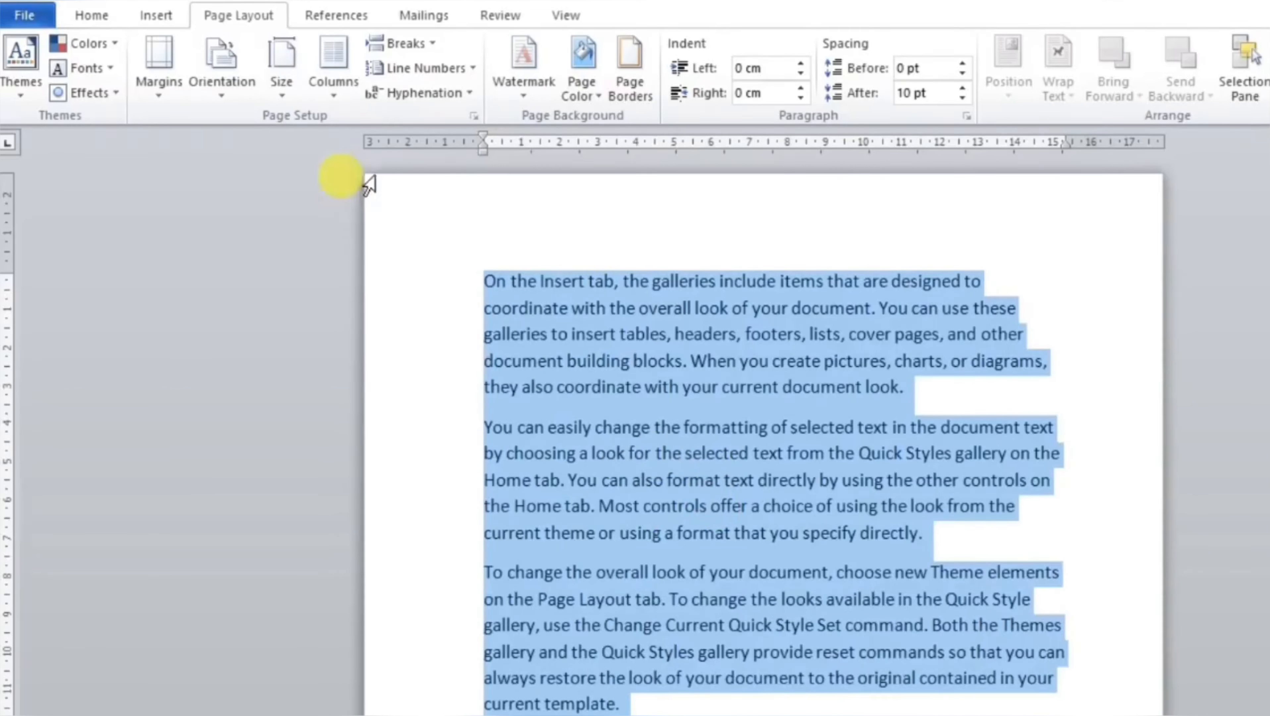
pyautogui.click(626, 361)
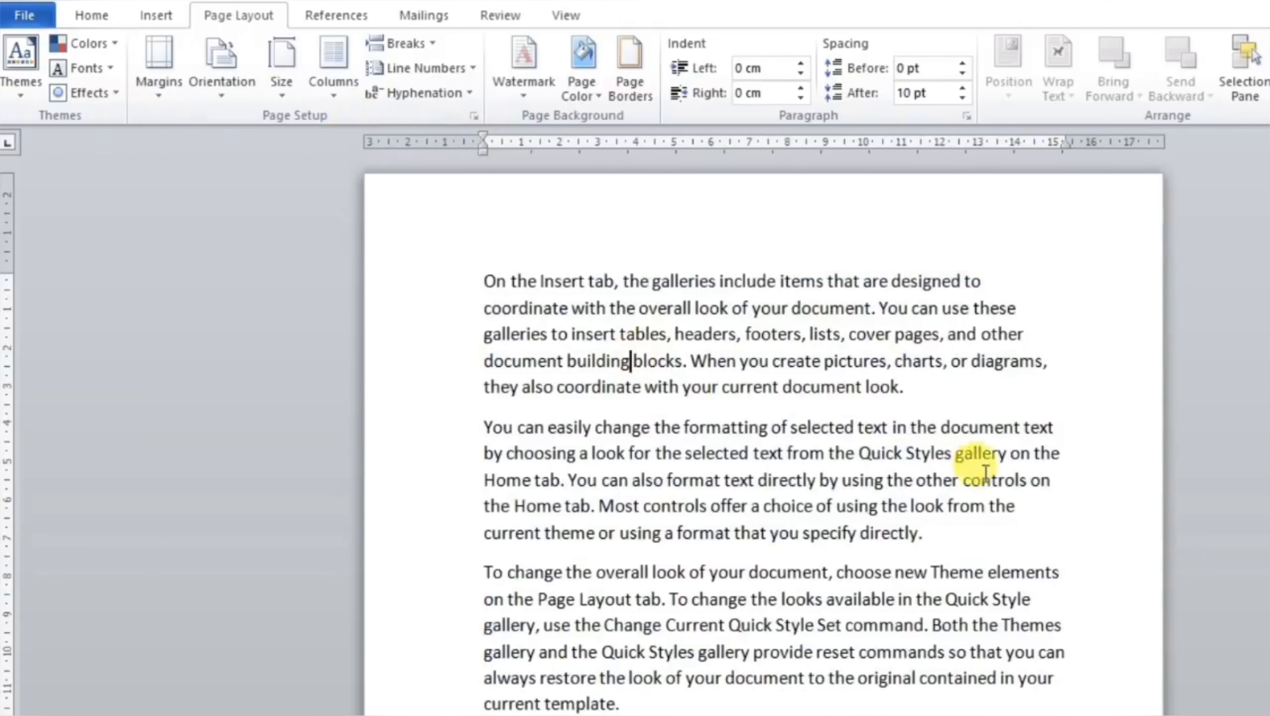
pyautogui.moveTo(934, 531); pyautogui.dragTo(485, 286)
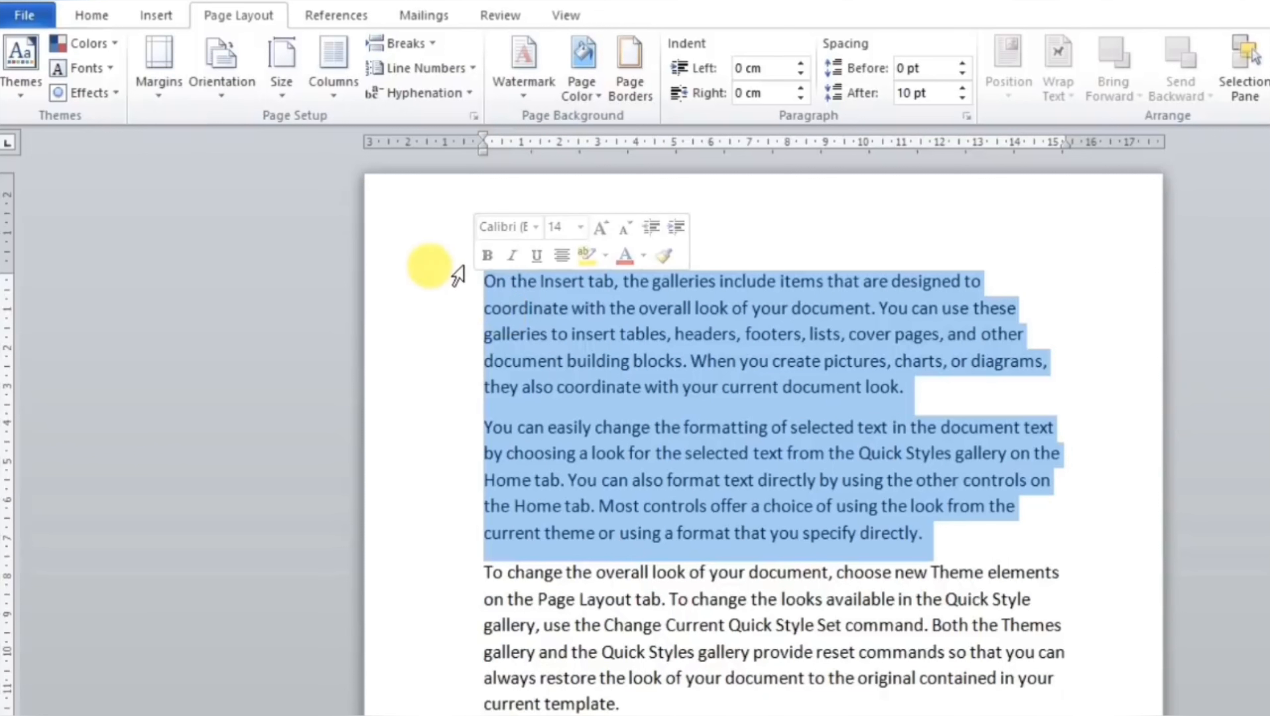
pyautogui.click(333, 80)
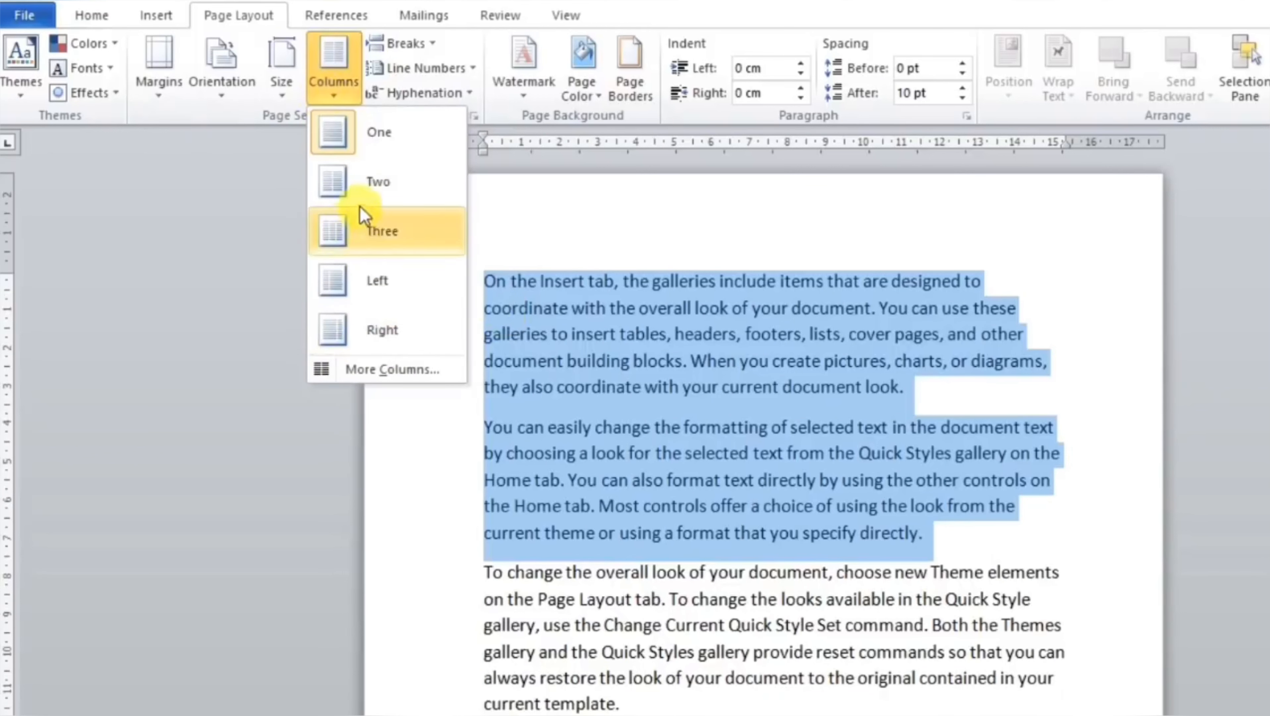
pyautogui.click(333, 181)
# Step: Change the first two paragraphs to three columns and then to the Left layout, highlighting text in each column
pyautogui.click(323, 95)
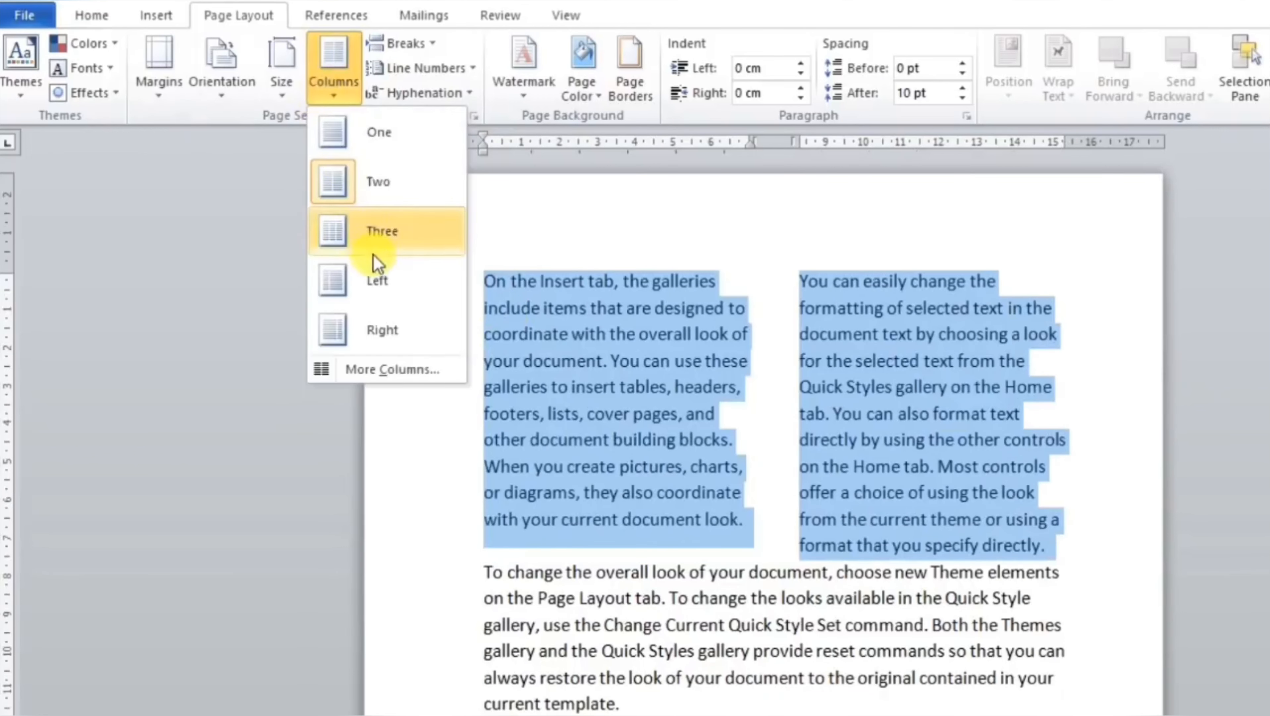
pyautogui.click(367, 239)
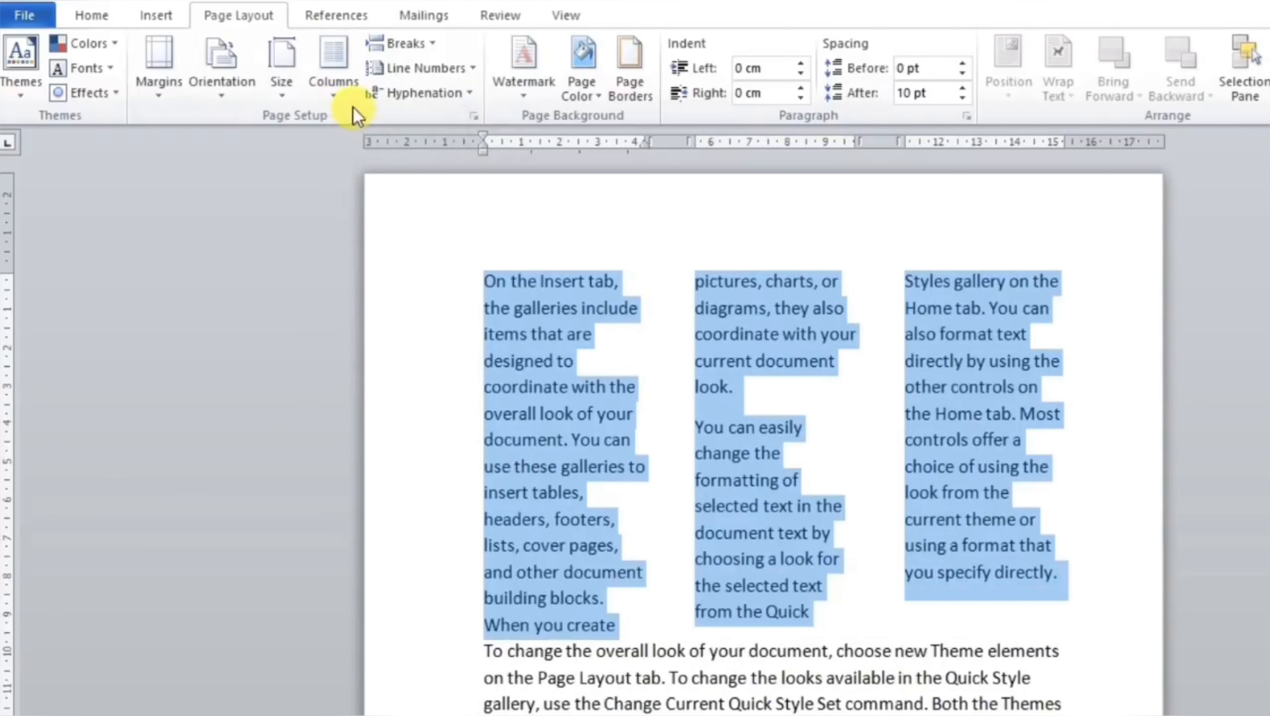
pyautogui.click(339, 89)
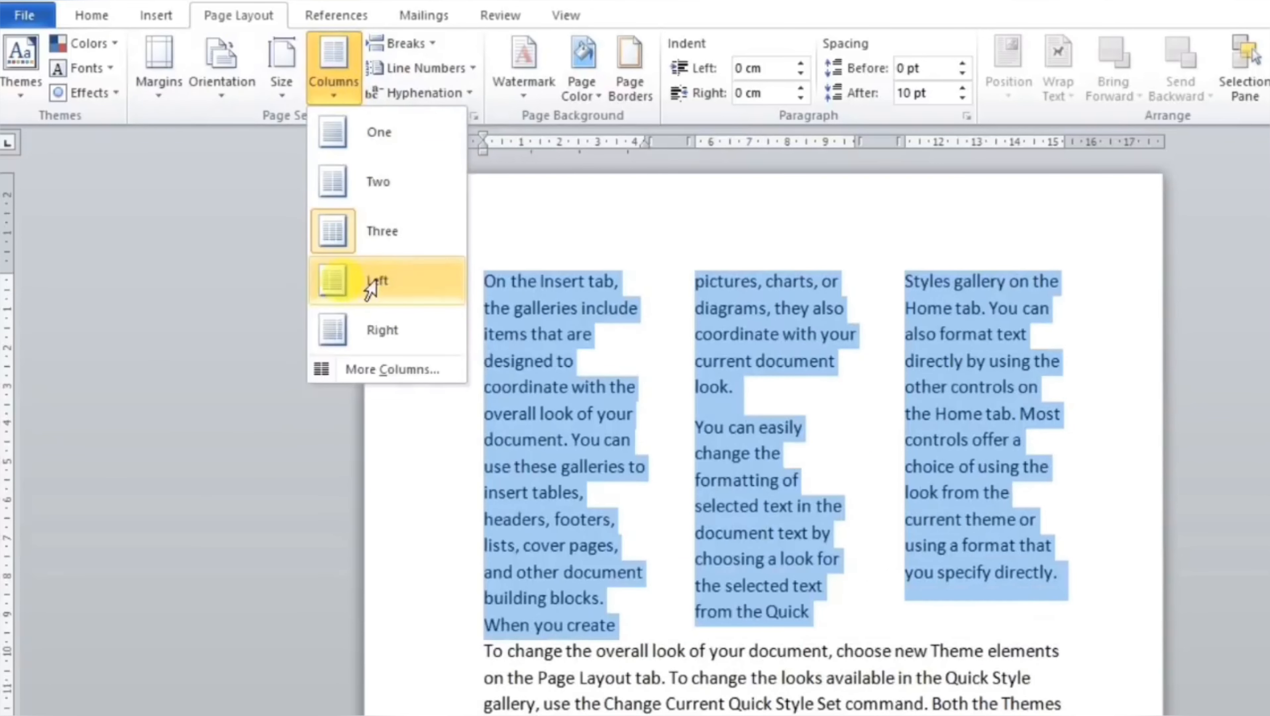
pyautogui.click(371, 288)
pyautogui.moveTo(496, 278); pyautogui.dragTo(506, 489)
pyautogui.moveTo(723, 284); pyautogui.dragTo(746, 432)
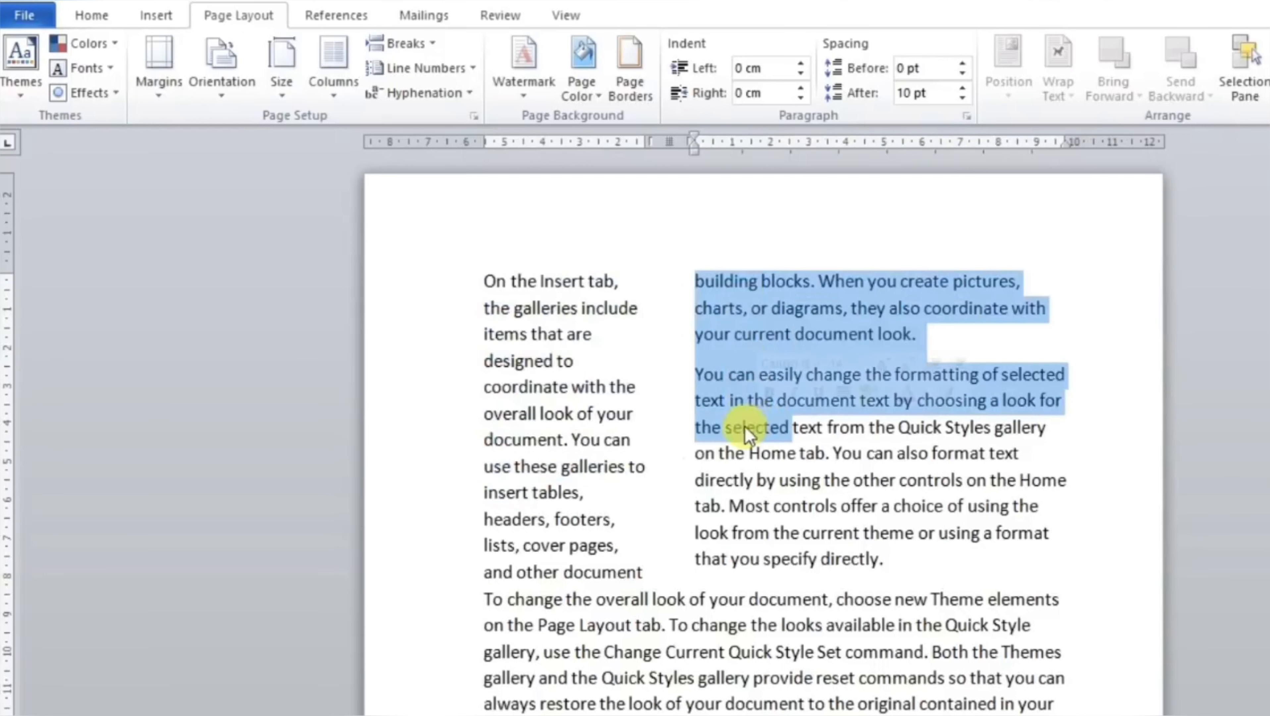
# Step: Reselect the first two paragraphs and apply the Right column layout, with the narrower column on the right
pyautogui.click(576, 323)
pyautogui.moveTo(897, 559); pyautogui.dragTo(439, 255)
pyautogui.click(333, 75)
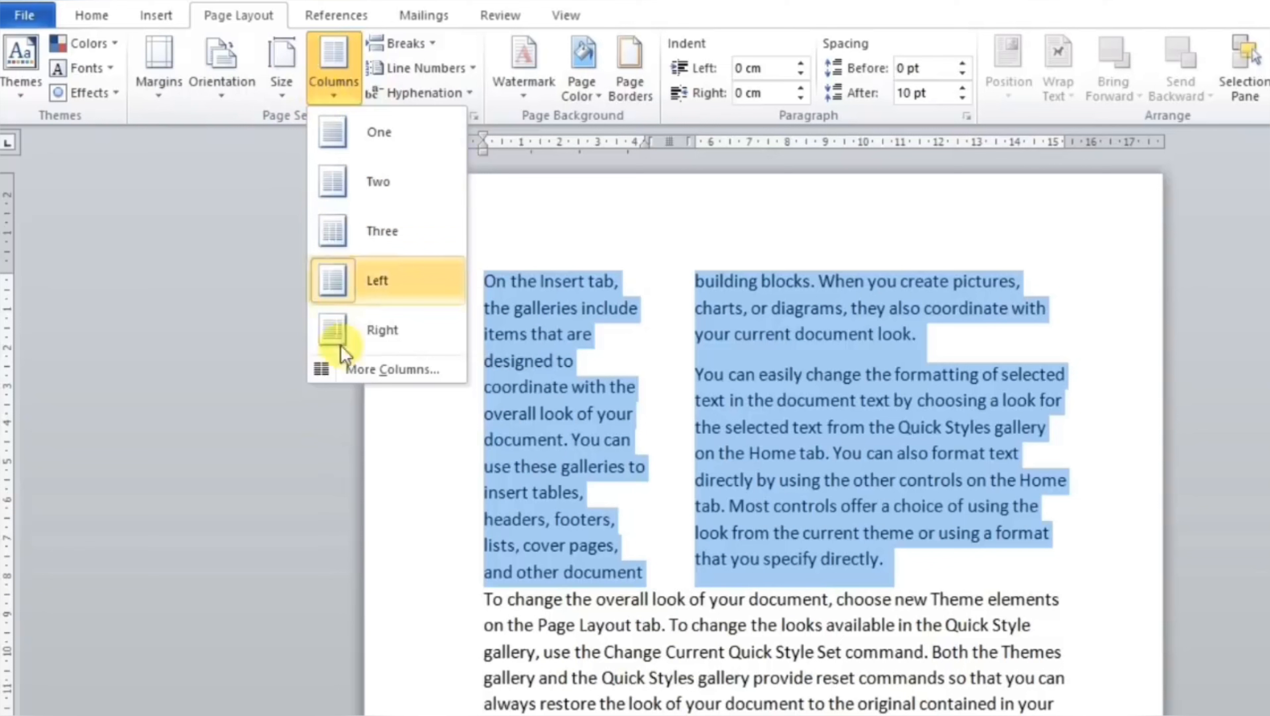
pyautogui.click(370, 333)
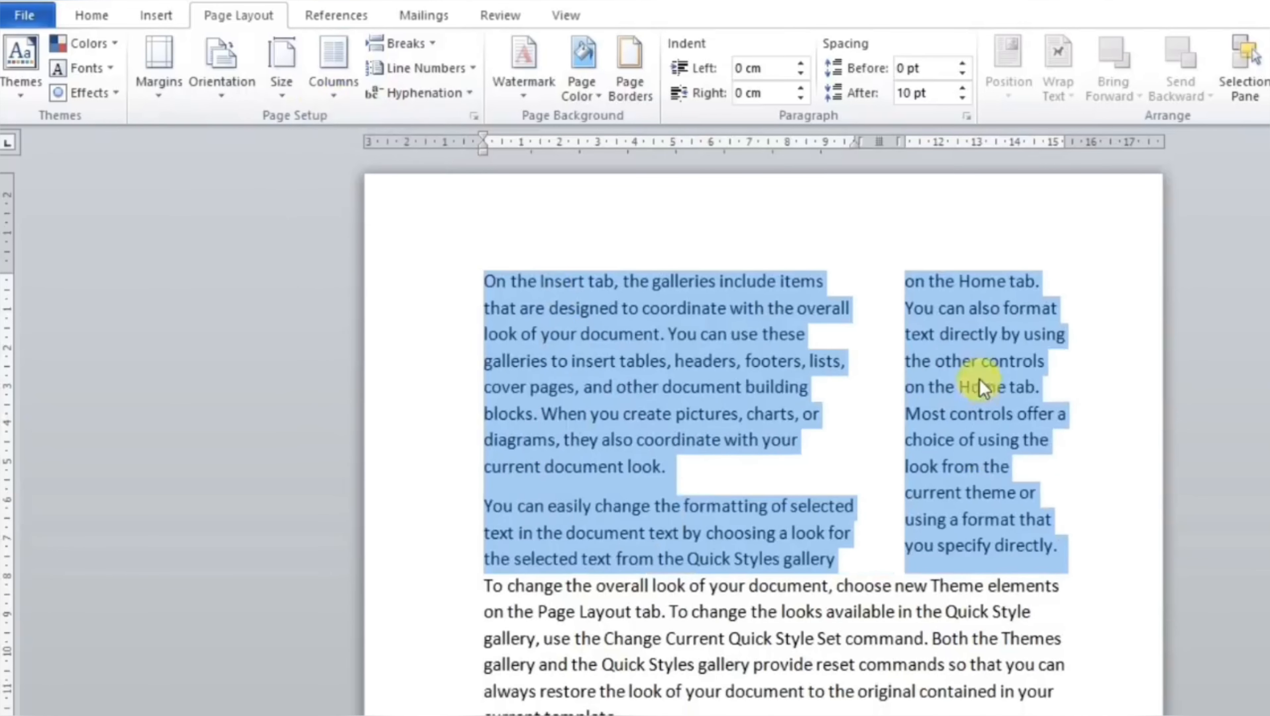
# Step: Change the first two paragraphs to two equal columns and add a dividing line between the columns
pyautogui.click(334, 90)
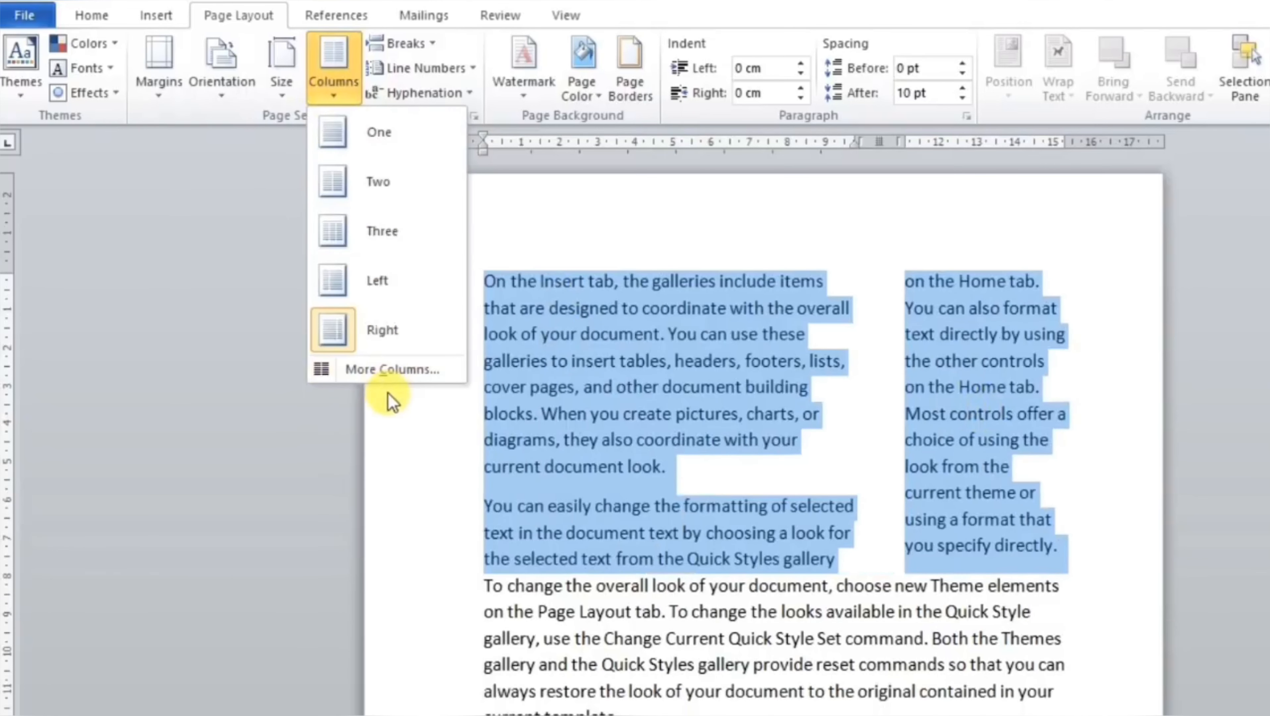
pyautogui.click(377, 202)
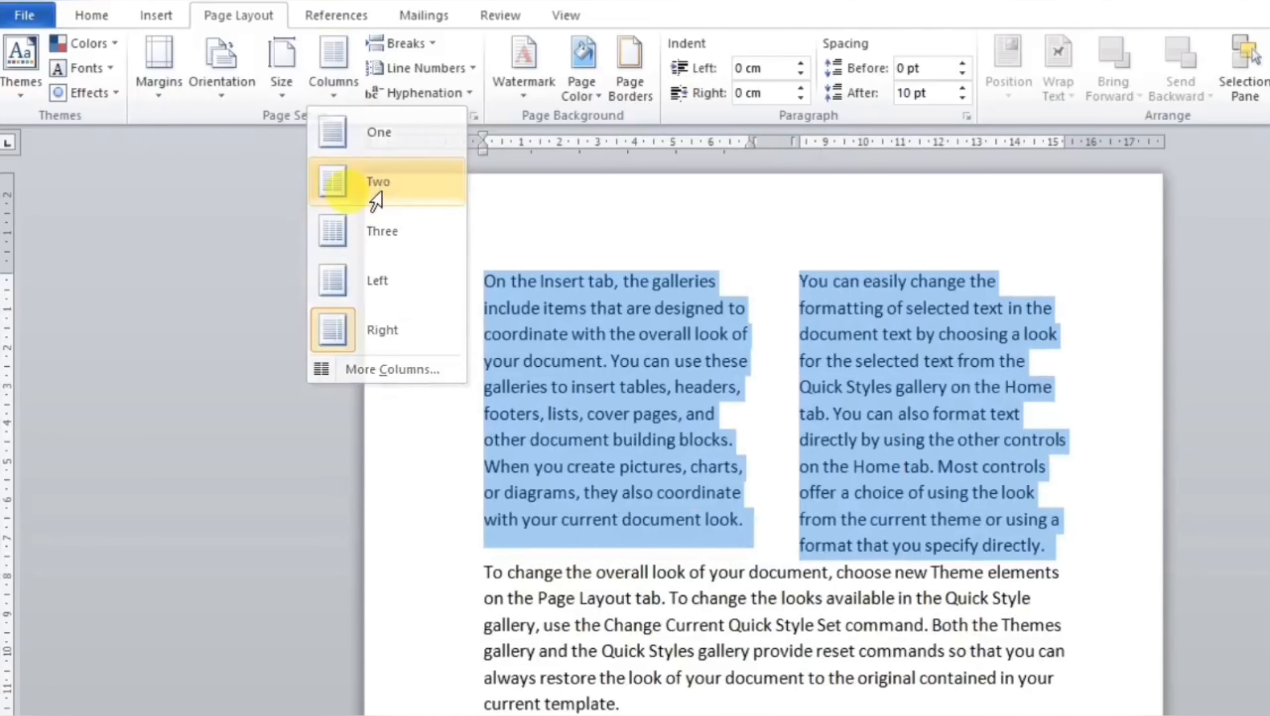
pyautogui.click(334, 91)
pyautogui.click(386, 371)
pyautogui.moveTo(774, 225); pyautogui.dragTo(291, 403)
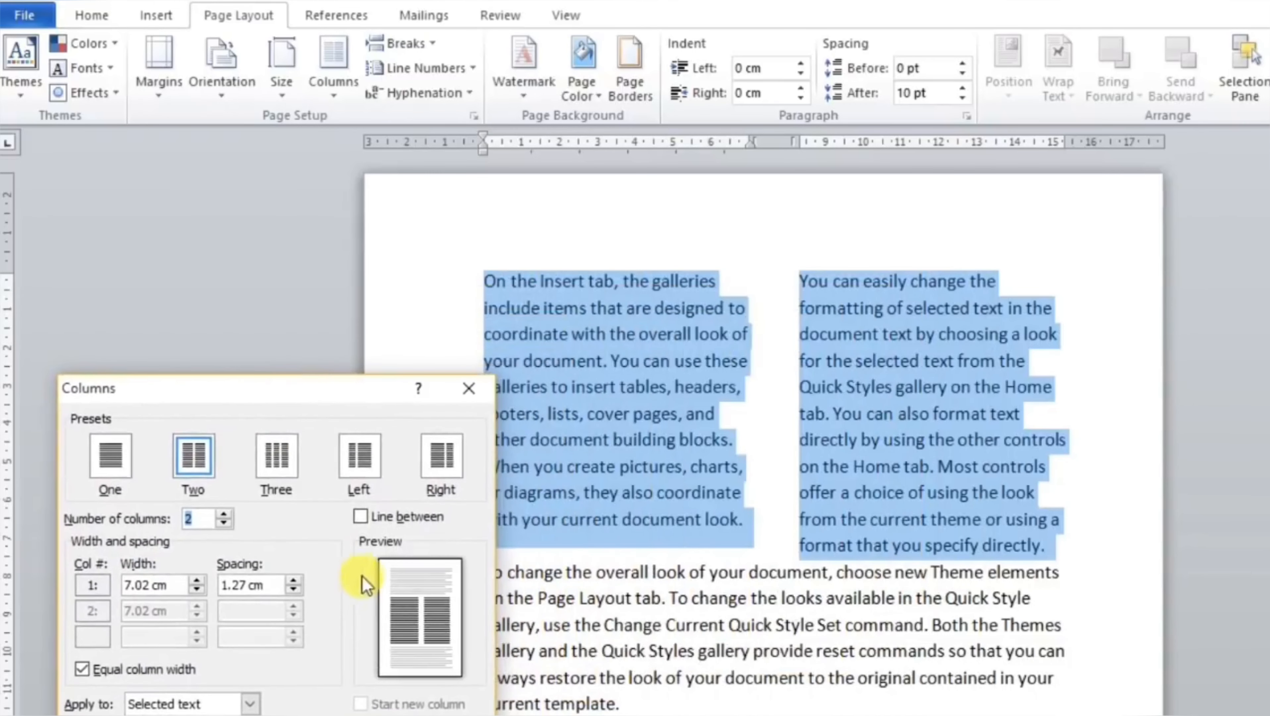
pyautogui.click(362, 521)
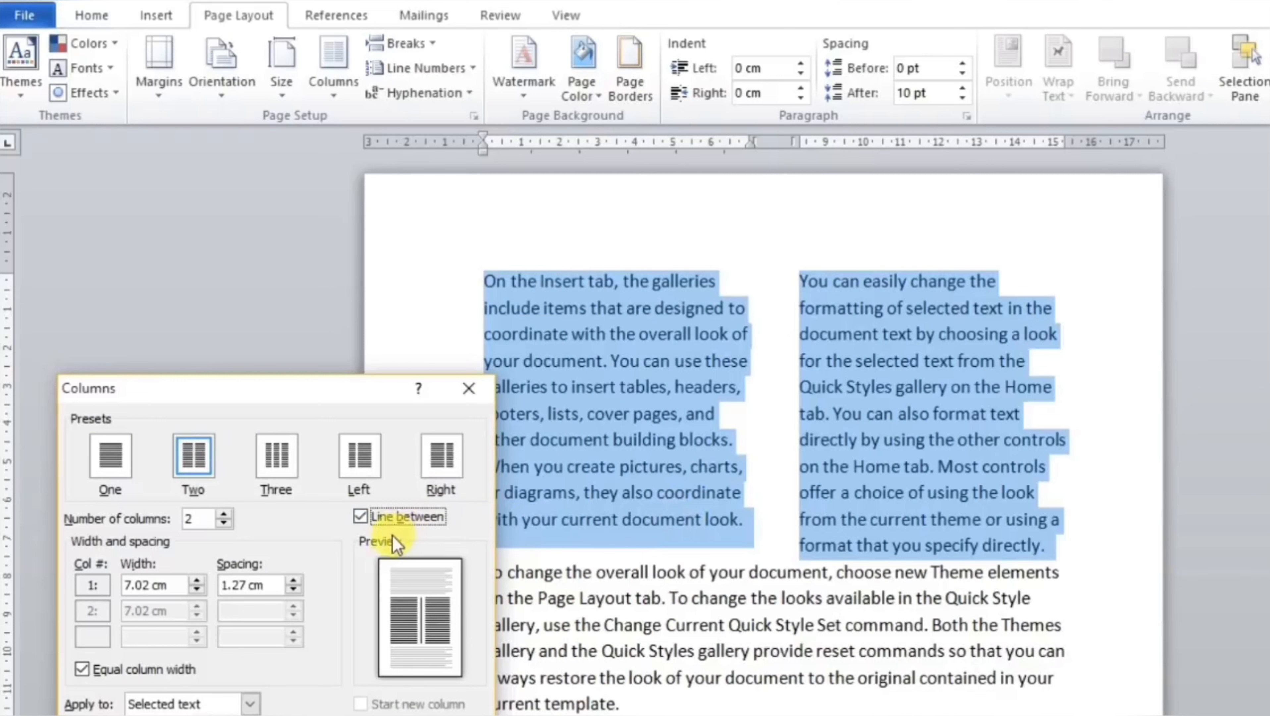
pyautogui.press('Return')
pyautogui.click(702, 520)
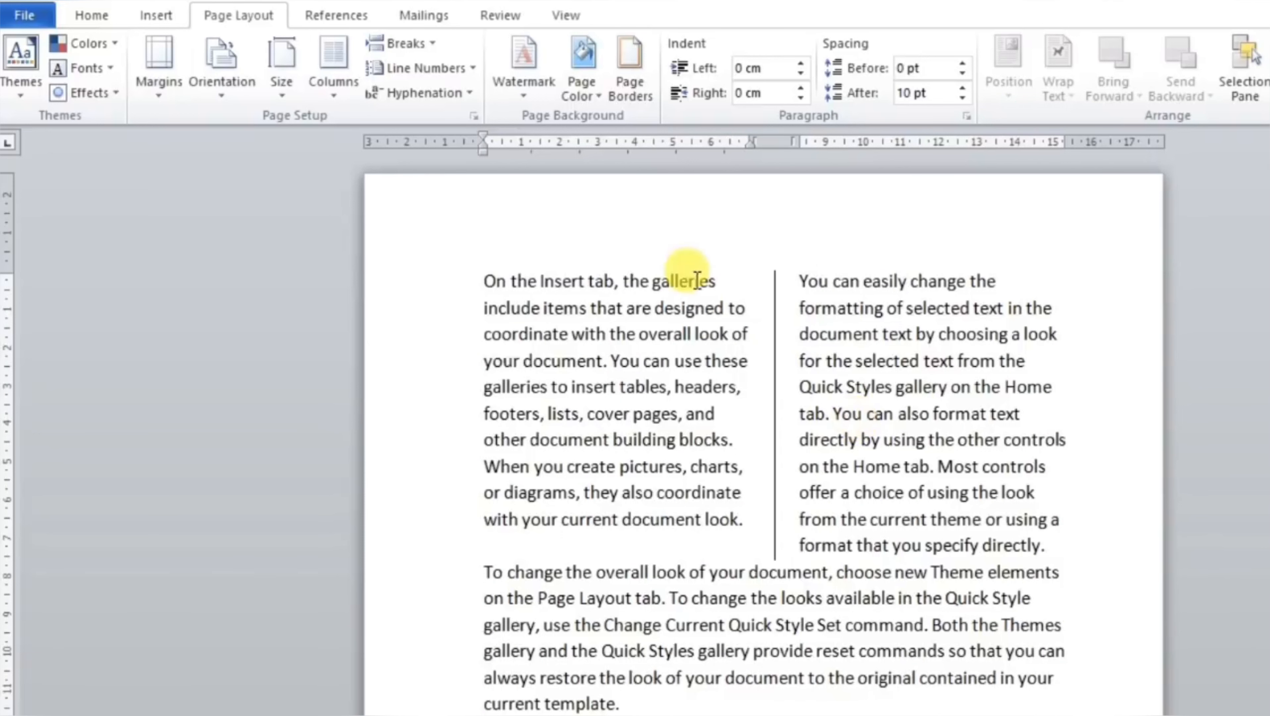
# Step: Reselect the first two paragraphs and open the detailed column settings for them
pyautogui.moveTo(1077, 562); pyautogui.dragTo(425, 263)
pyautogui.click(333, 65)
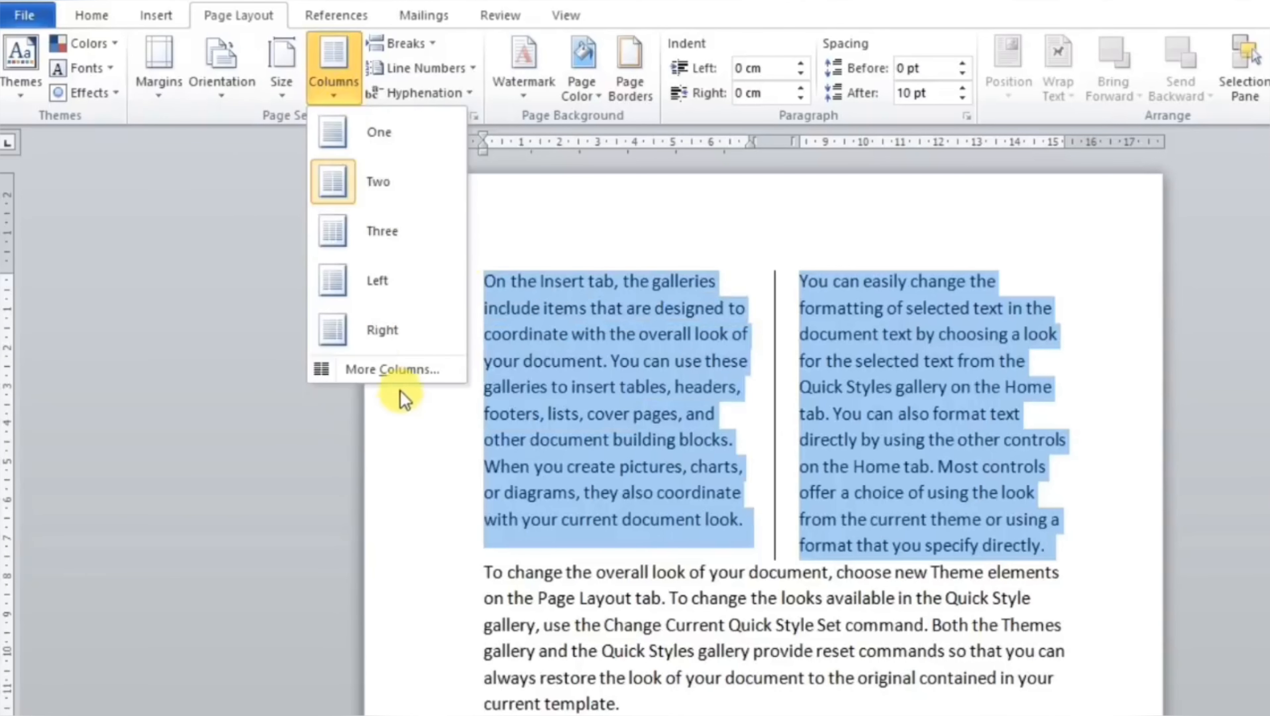
pyautogui.click(396, 370)
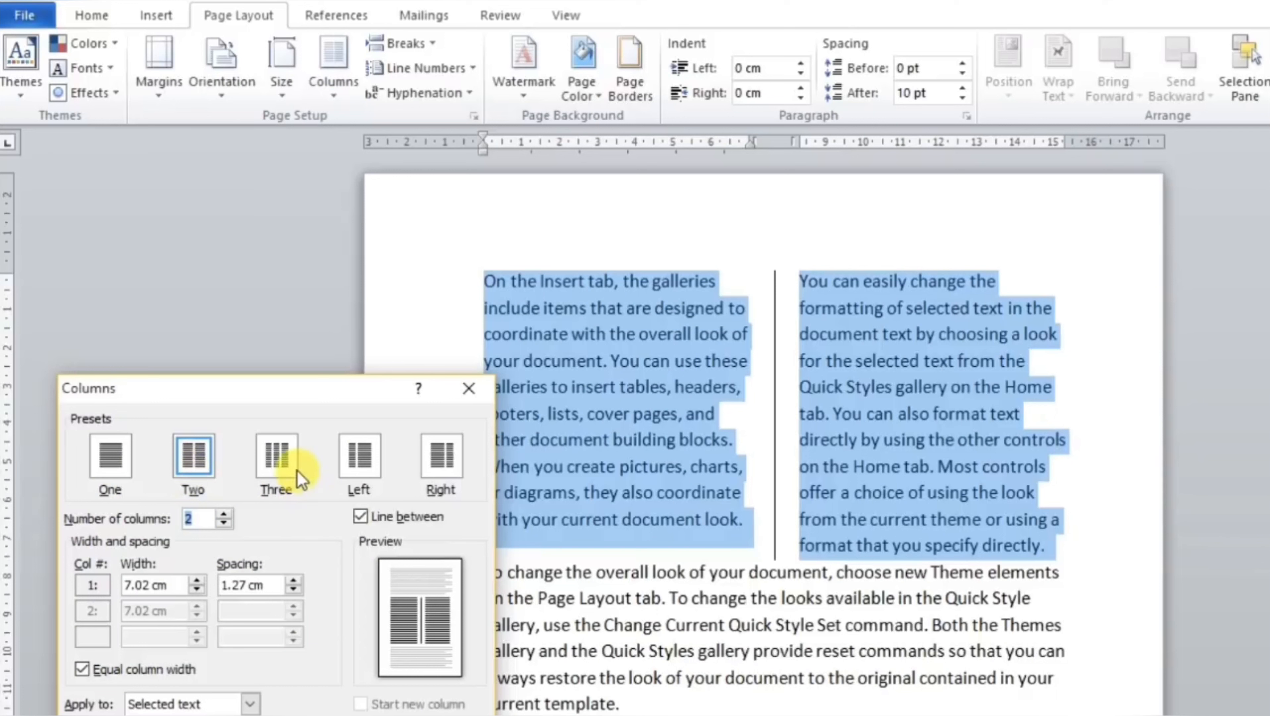
pyautogui.click(469, 388)
pyautogui.click(352, 97)
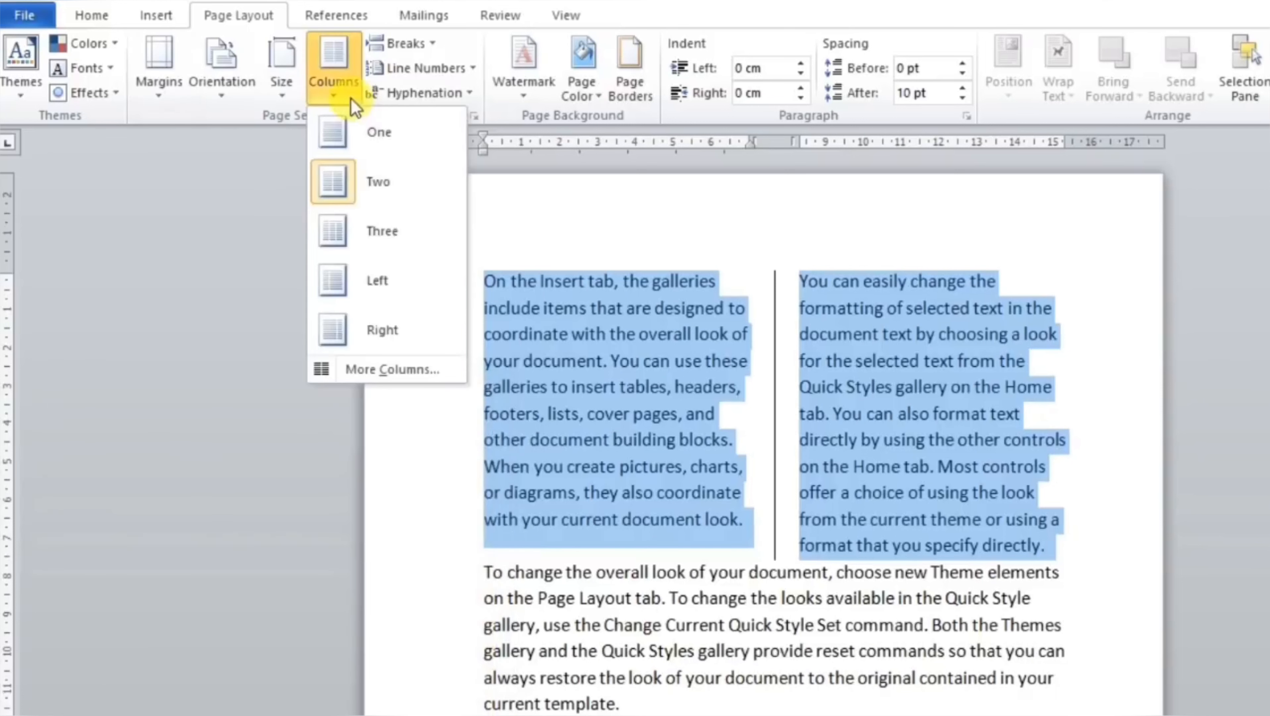
pyautogui.click(383, 364)
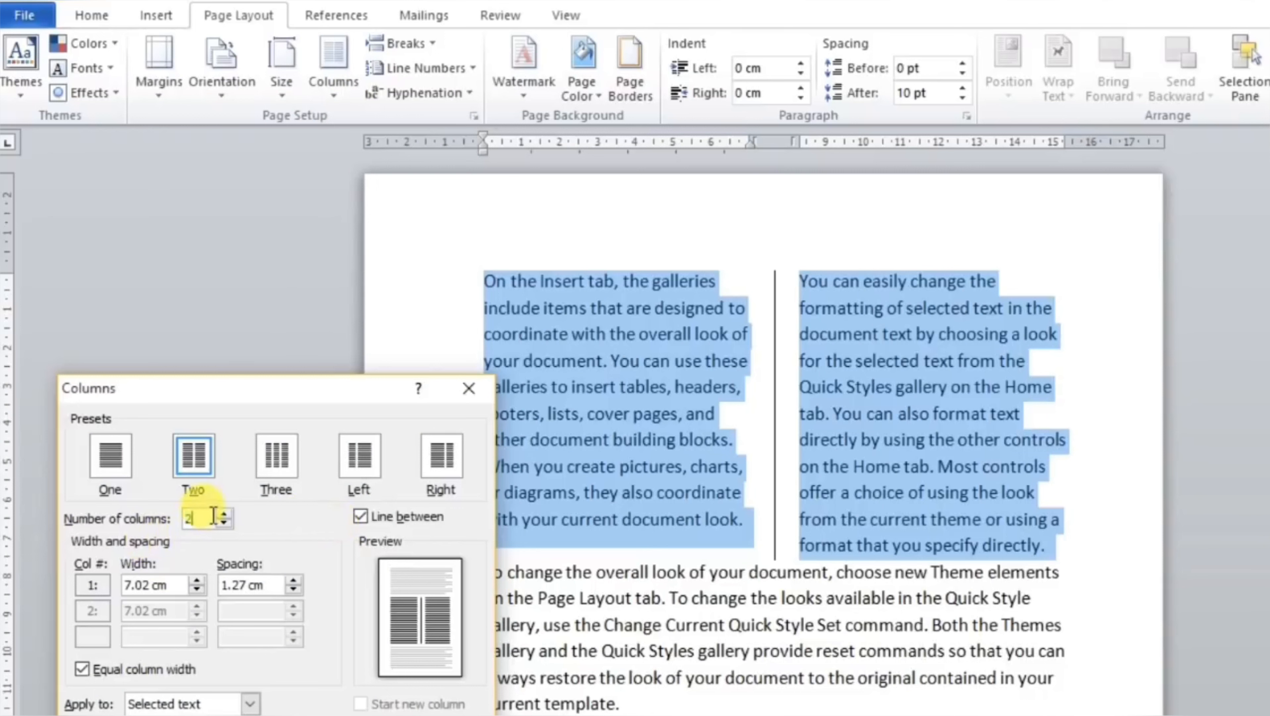
# Step: Try seven columns for the selected text, then return the number of columns to two
pyautogui.click(226, 513)
pyautogui.click(226, 513)
pyautogui.click(226, 513)
pyautogui.click(227, 513)
pyautogui.click(226, 513)
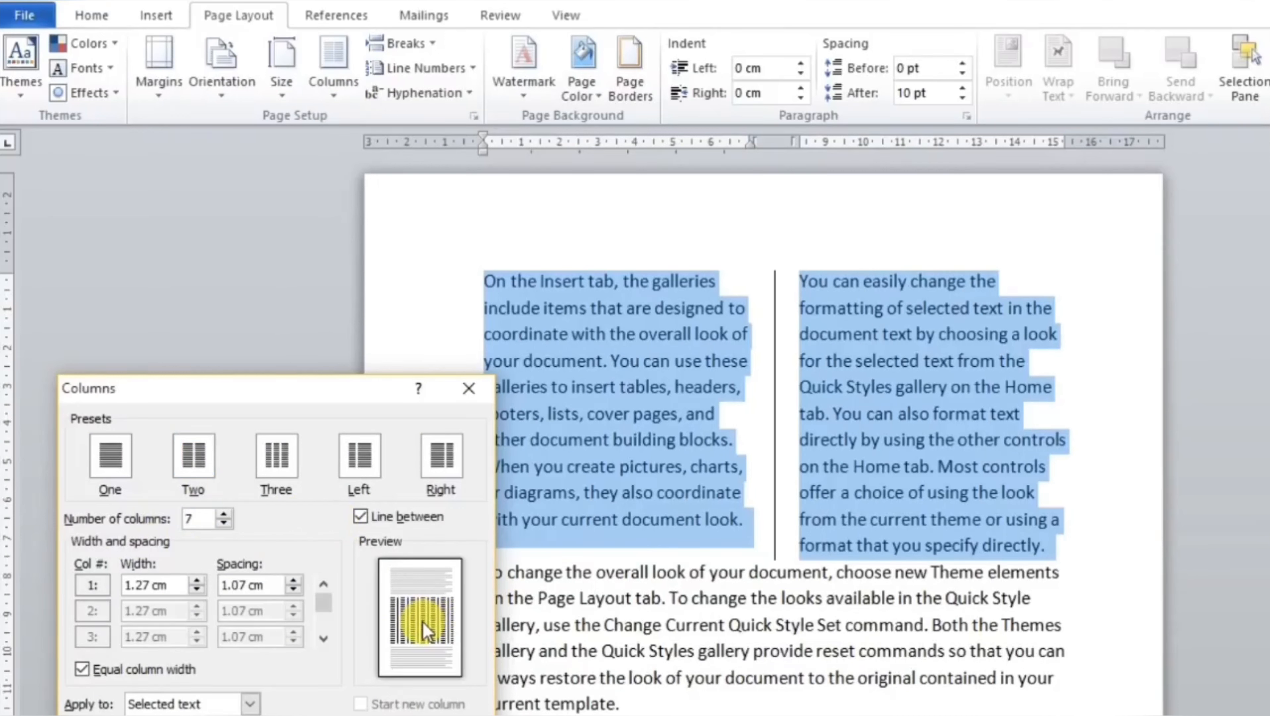
pyautogui.click(224, 524)
pyautogui.click(224, 524)
pyautogui.click(224, 524)
pyautogui.click(224, 524)
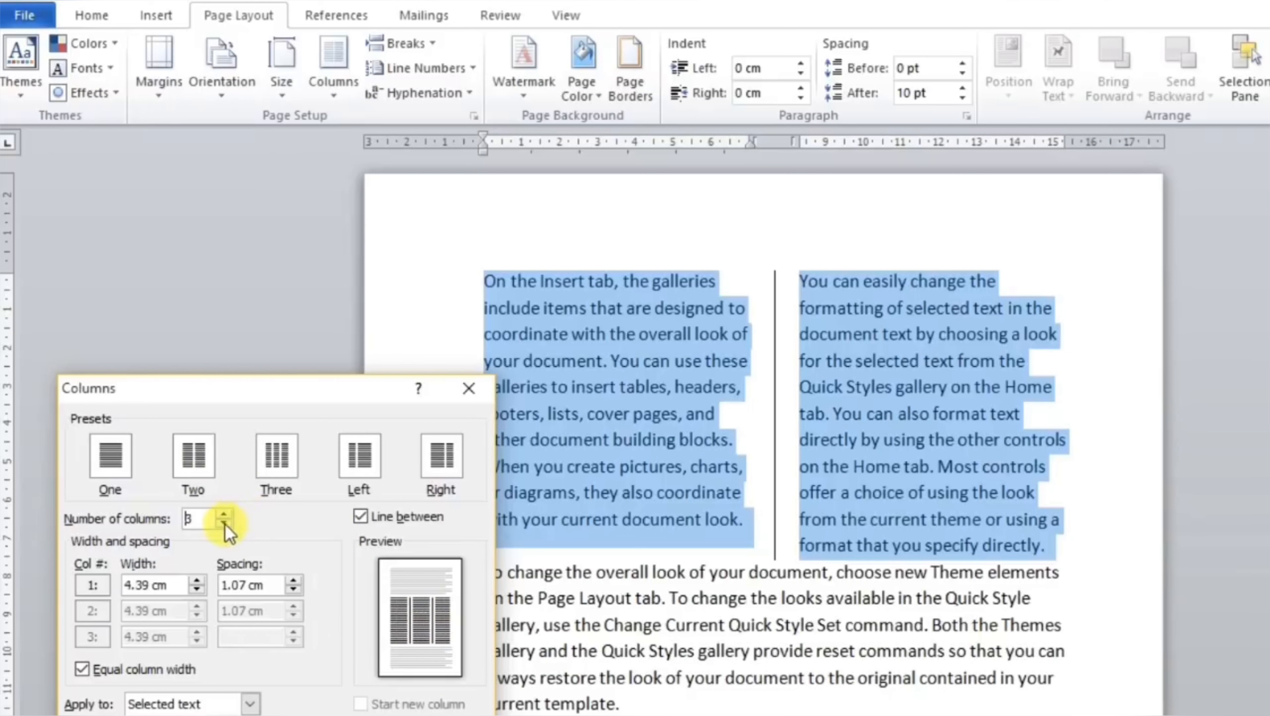
pyautogui.click(224, 524)
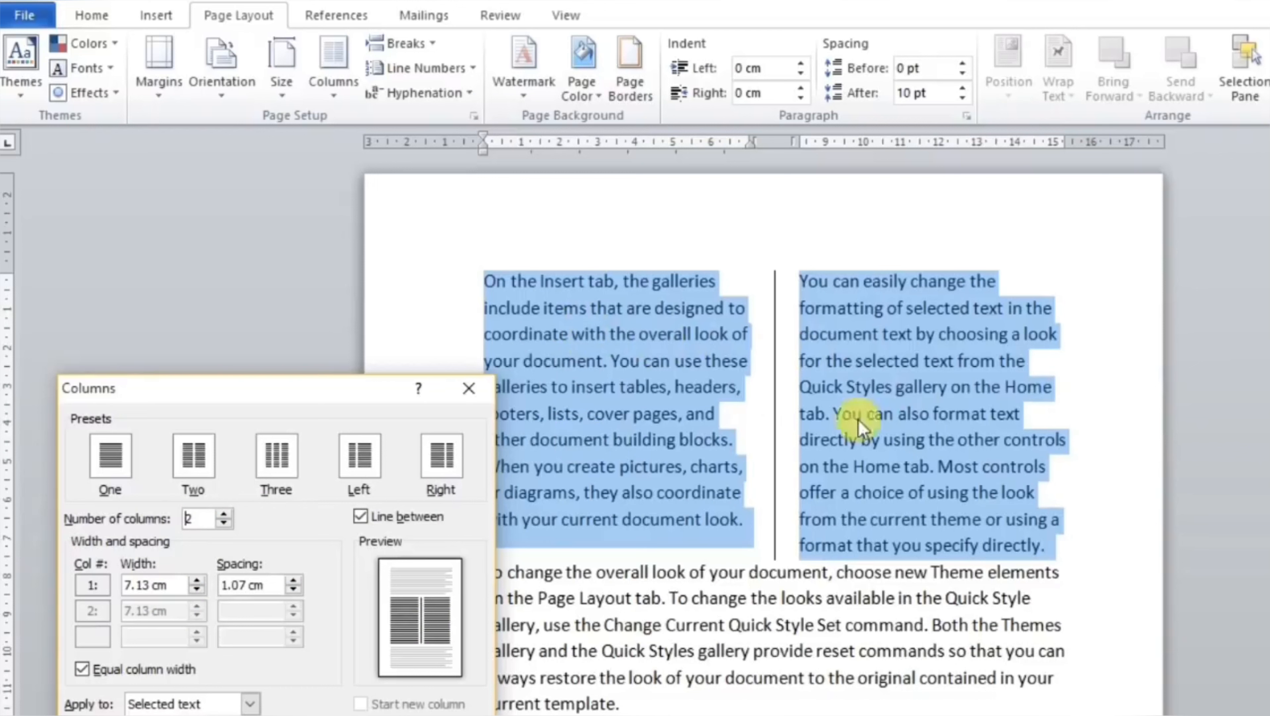
# Step: Narrow the two equal columns and set the spacing between them to 3.2 cm for the selected text
pyautogui.click(196, 589)
pyautogui.click(199, 588)
pyautogui.click(198, 588)
pyautogui.click(199, 588)
pyautogui.click(198, 588)
pyautogui.click(198, 588)
pyautogui.click(198, 589)
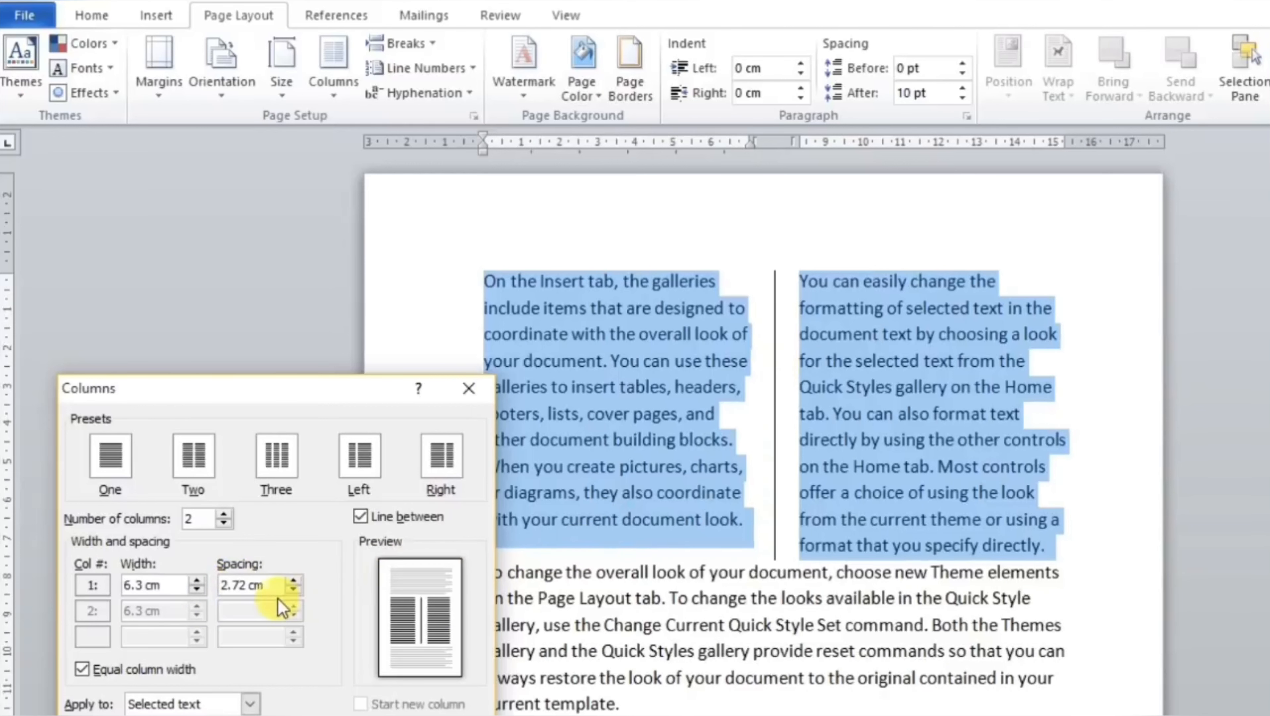
pyautogui.click(294, 580)
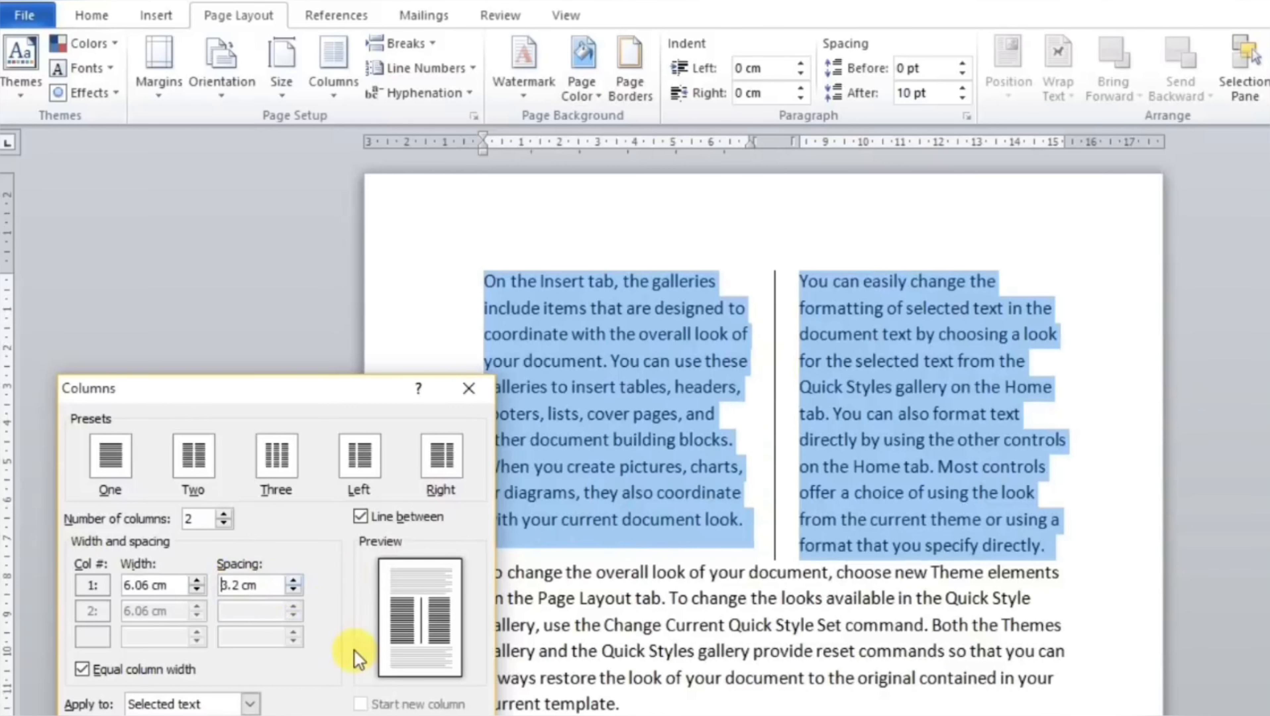
pyautogui.press('Return')
# Step: Reselect the first two paragraphs across both columns and justify their text
pyautogui.click(769, 441)
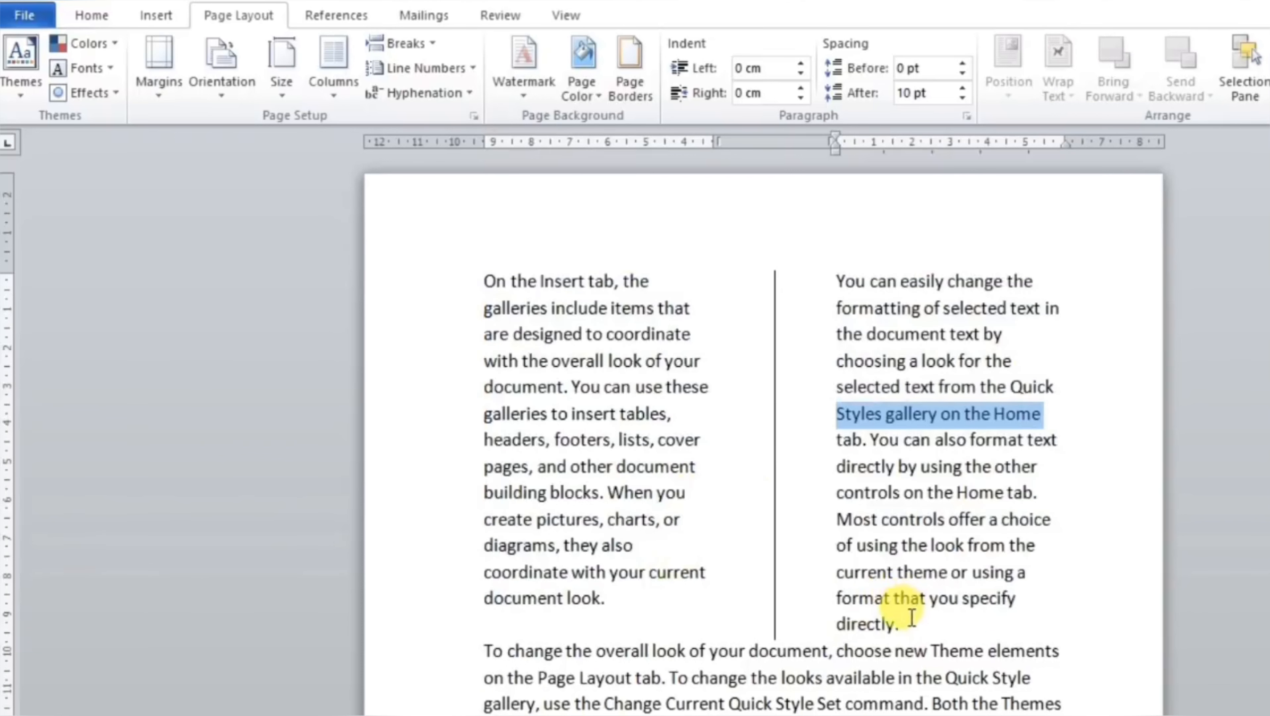
pyautogui.moveTo(912, 617); pyautogui.dragTo(454, 275)
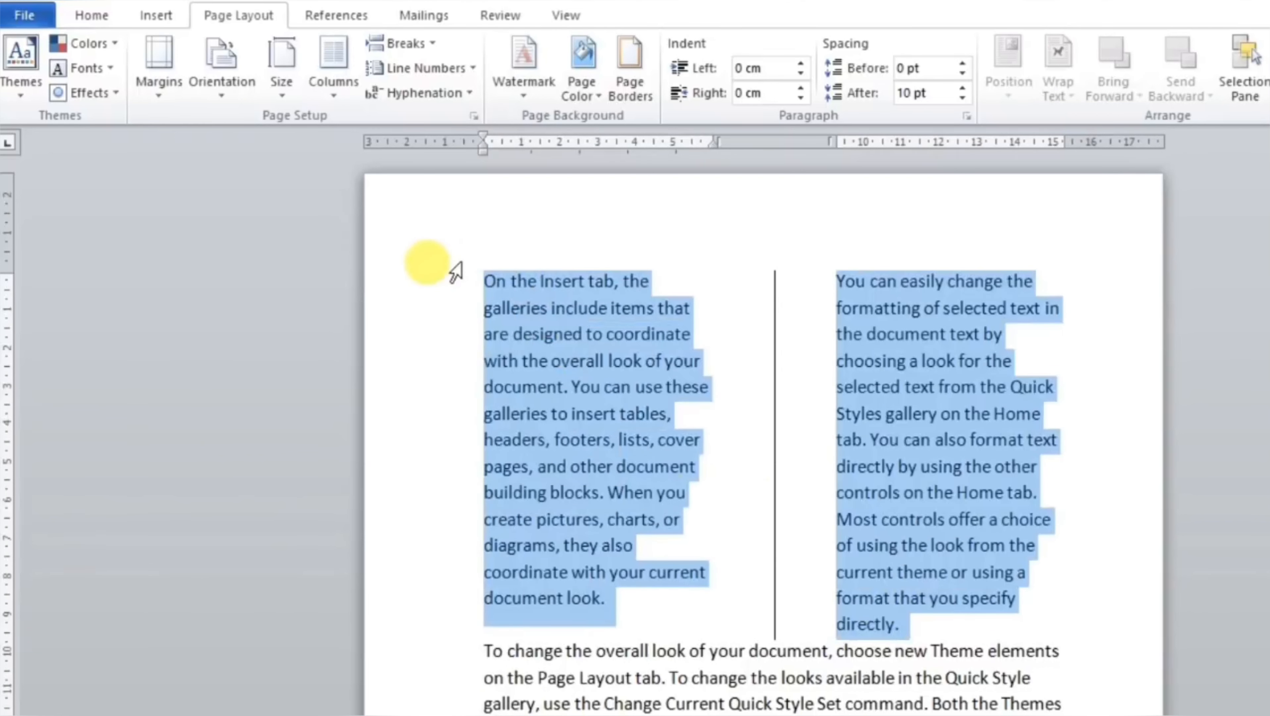
pyautogui.hotkey('ctrl', 'j')
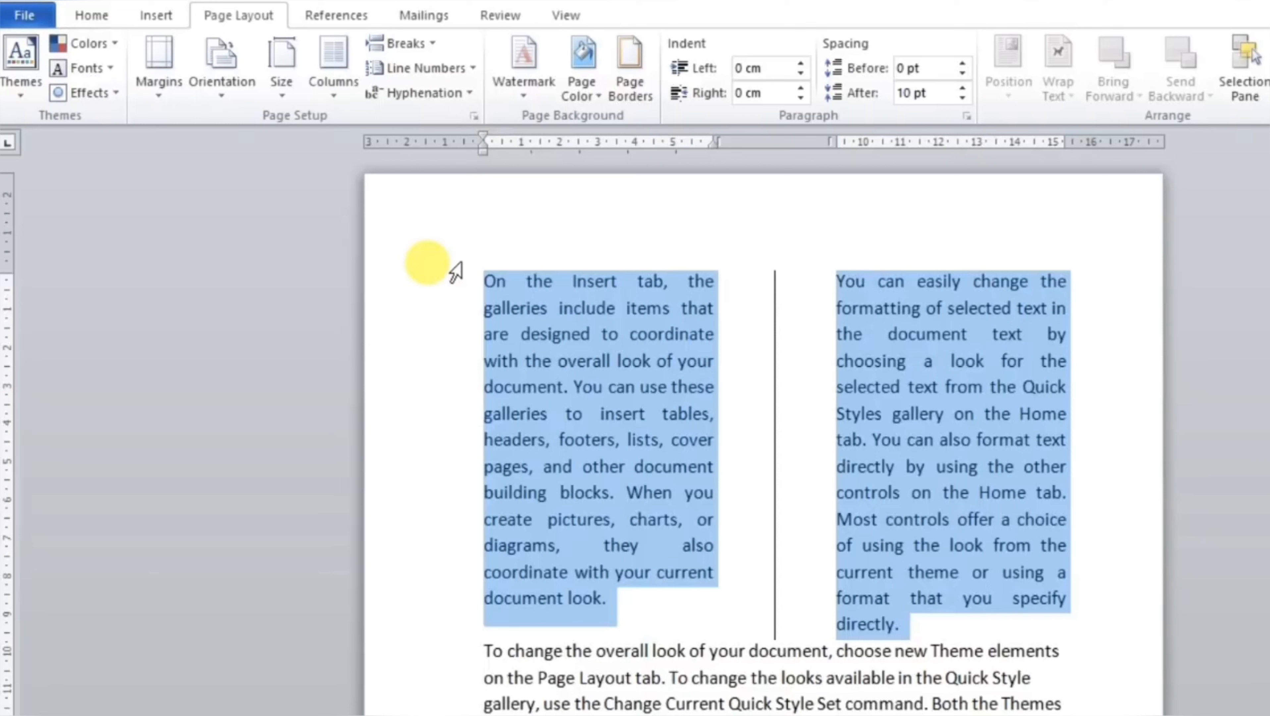
# Step: Turn off equal column width for the selected paragraphs and reduce the second column's width to 4.6 cm
pyautogui.click(333, 68)
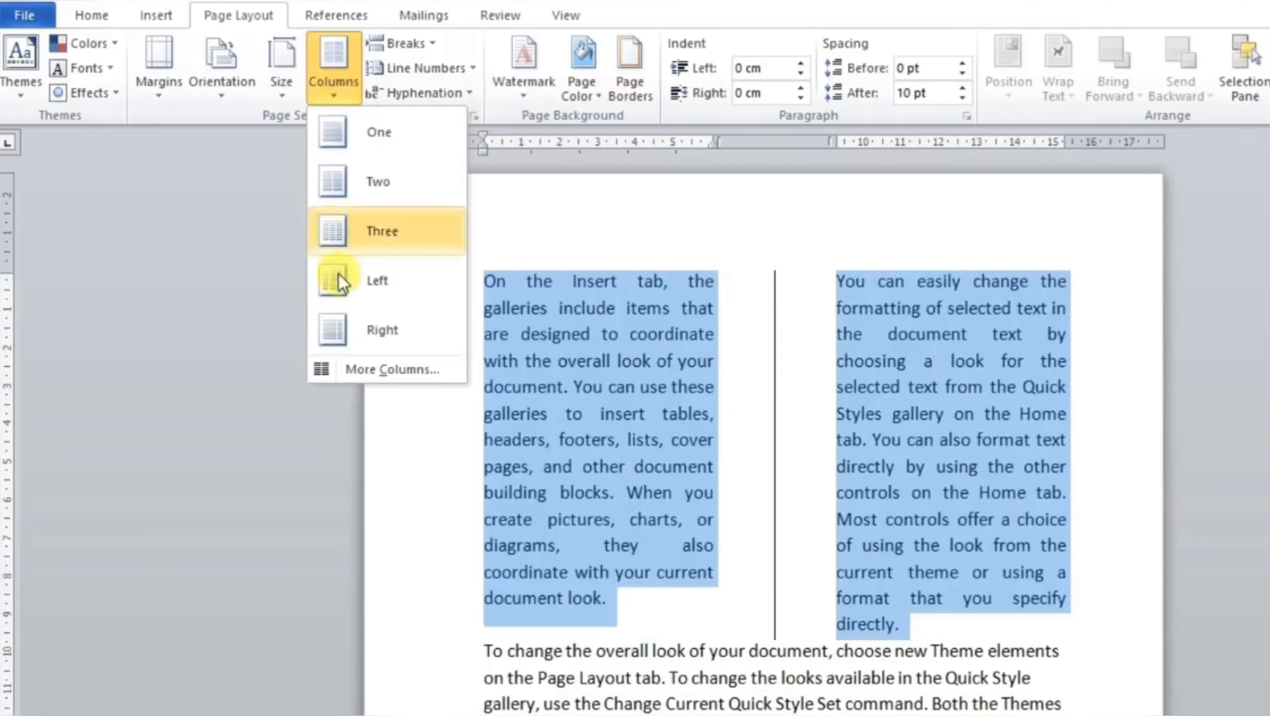
pyautogui.click(348, 359)
pyautogui.moveTo(245, 385); pyautogui.dragTo(274, 216)
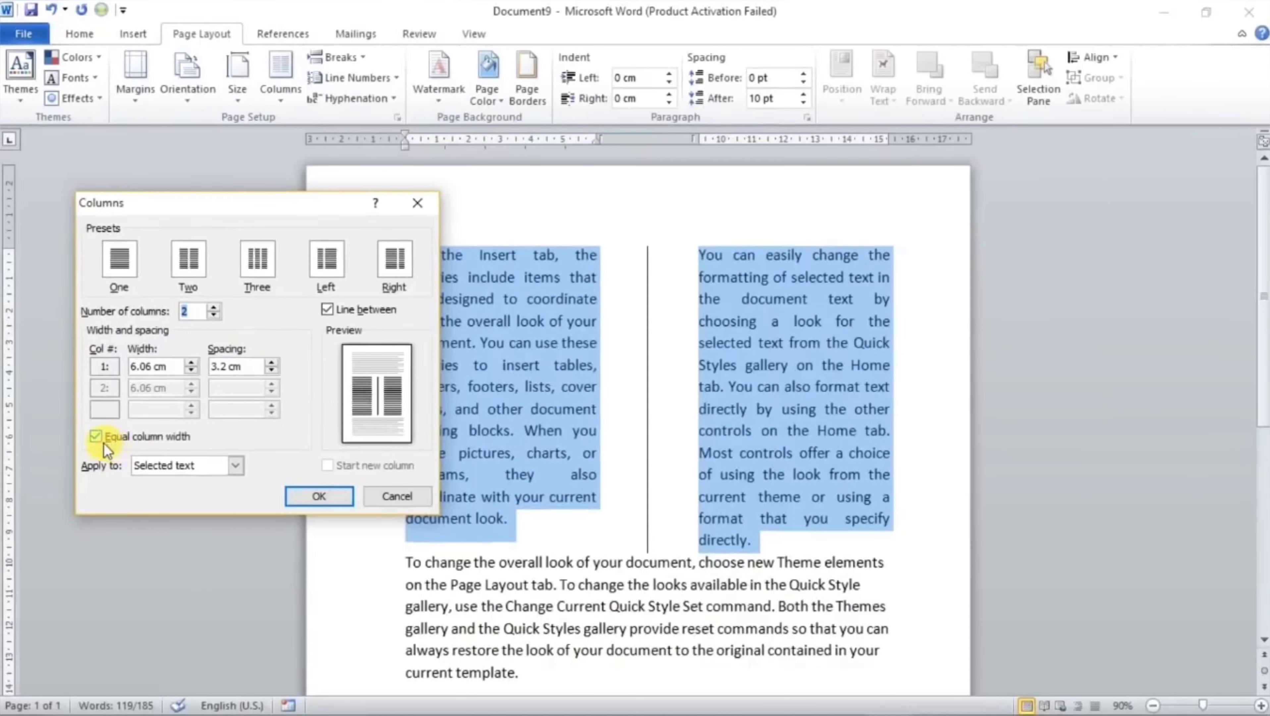
pyautogui.click(96, 436)
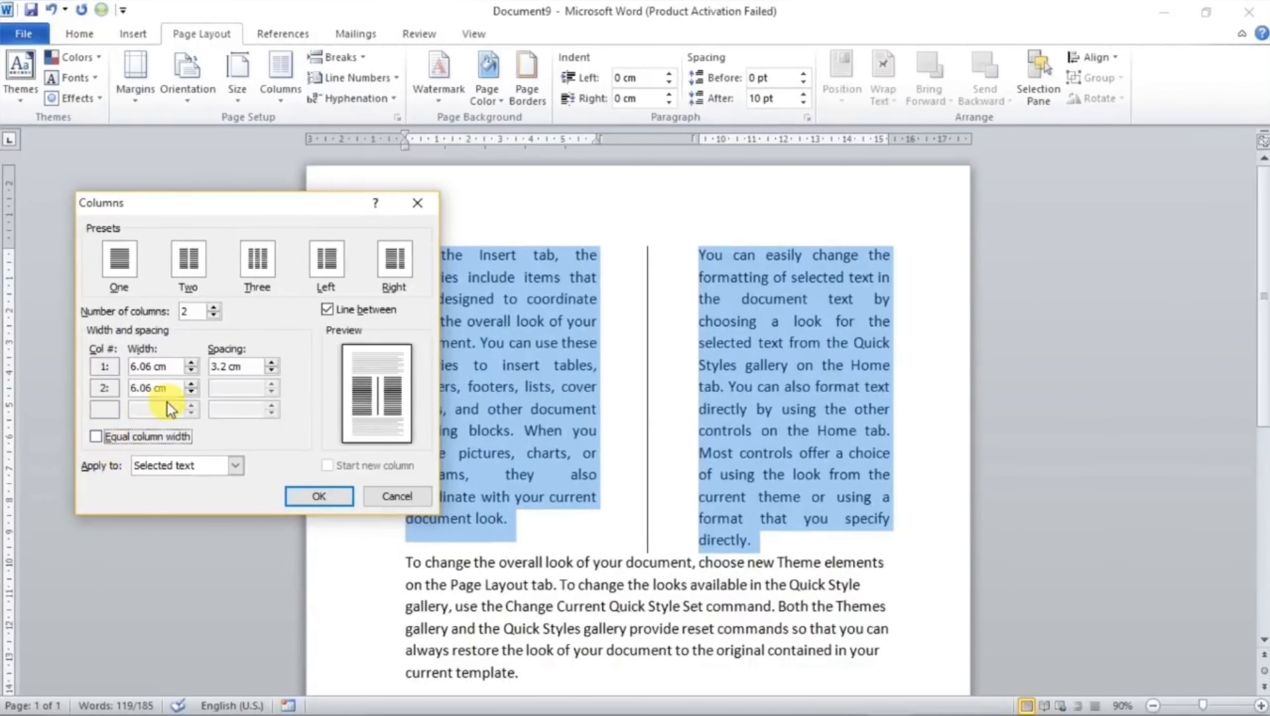
pyautogui.click(189, 391)
pyautogui.click(189, 391)
pyautogui.click(189, 390)
pyautogui.click(189, 391)
pyautogui.click(189, 391)
pyautogui.click(189, 391)
pyautogui.click(189, 391)
pyautogui.click(189, 391)
pyautogui.click(189, 391)
pyautogui.click(189, 391)
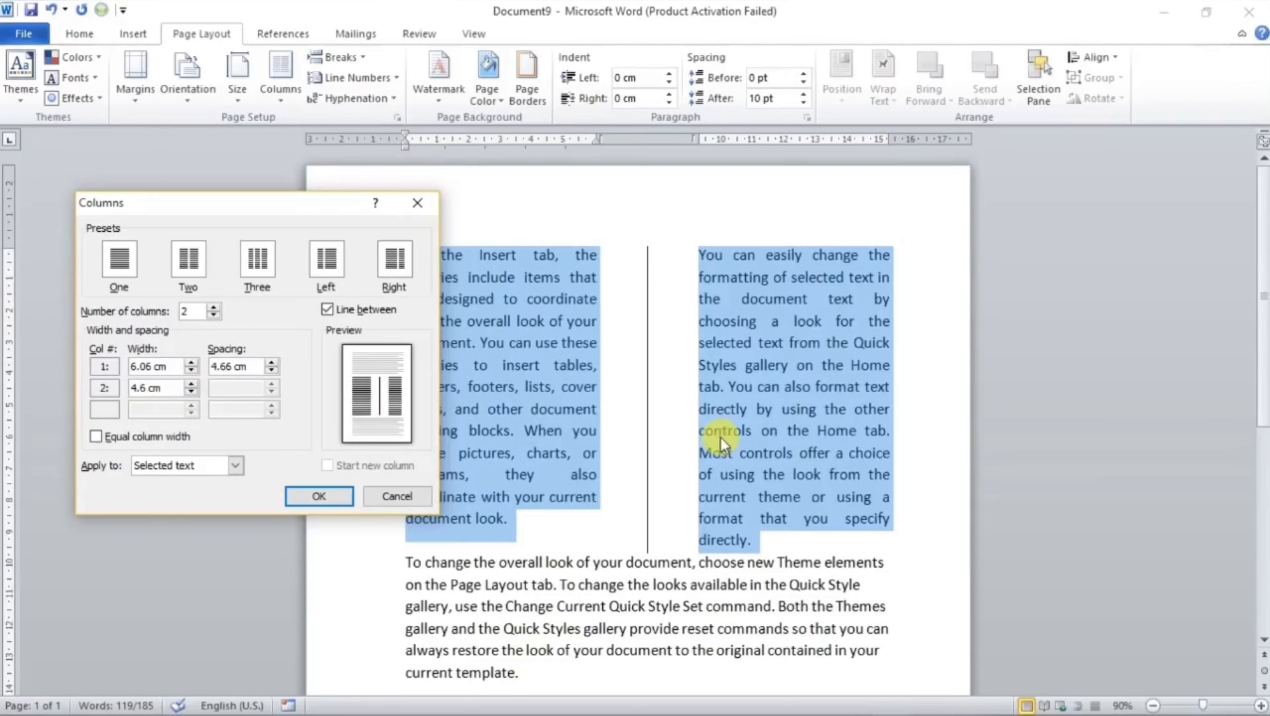
pyautogui.click(323, 494)
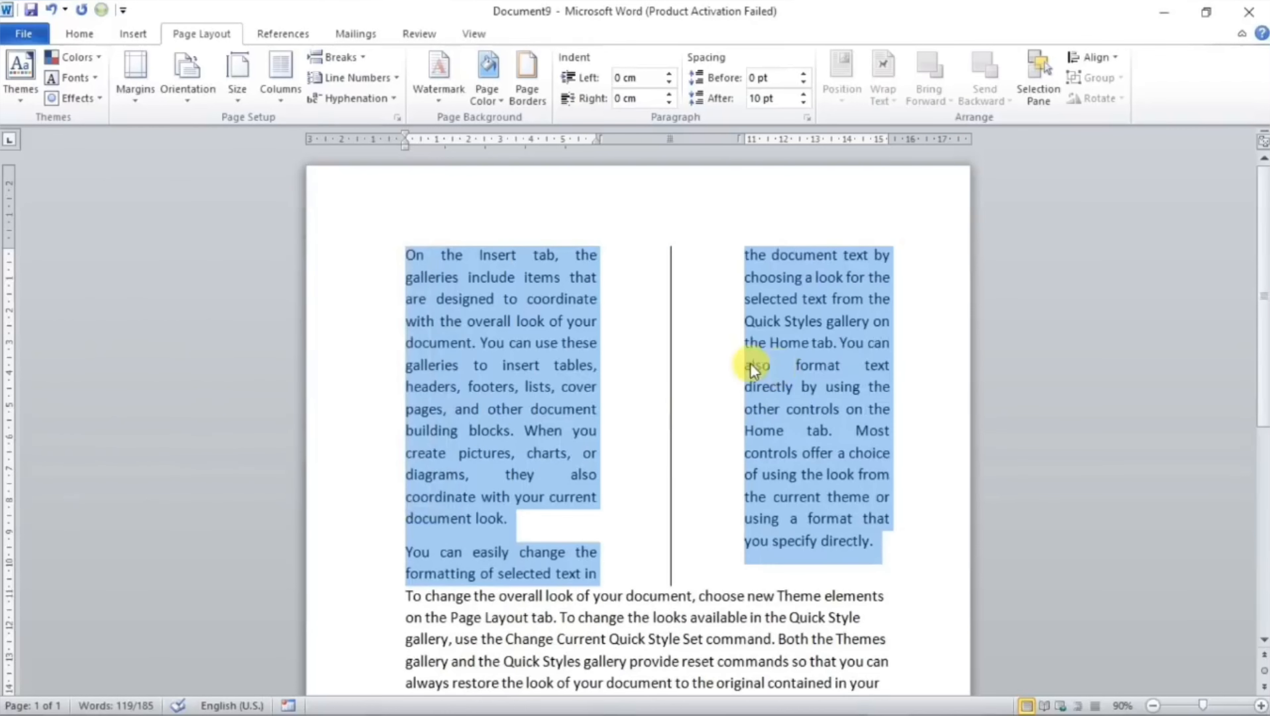
pyautogui.click(839, 563)
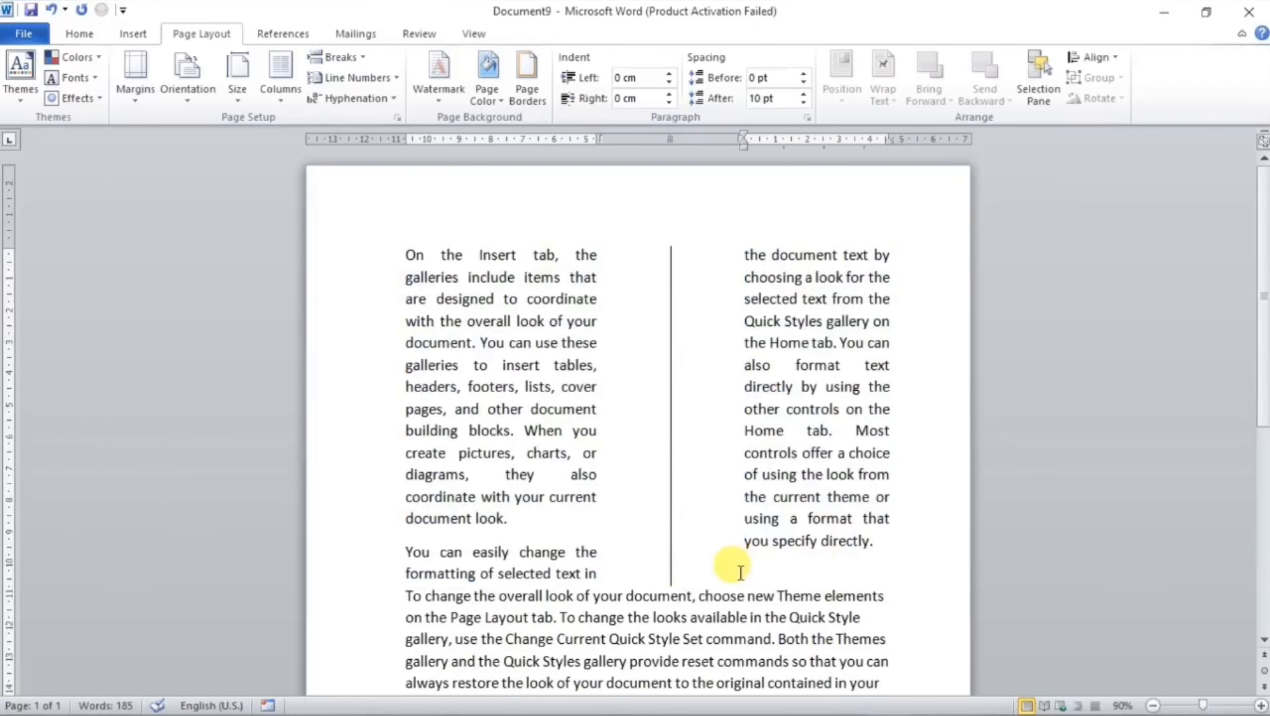
# Step: Reselect the first two paragraphs and return them to a single column
pyautogui.moveTo(740, 572); pyautogui.dragTo(406, 241)
pyautogui.click(879, 559)
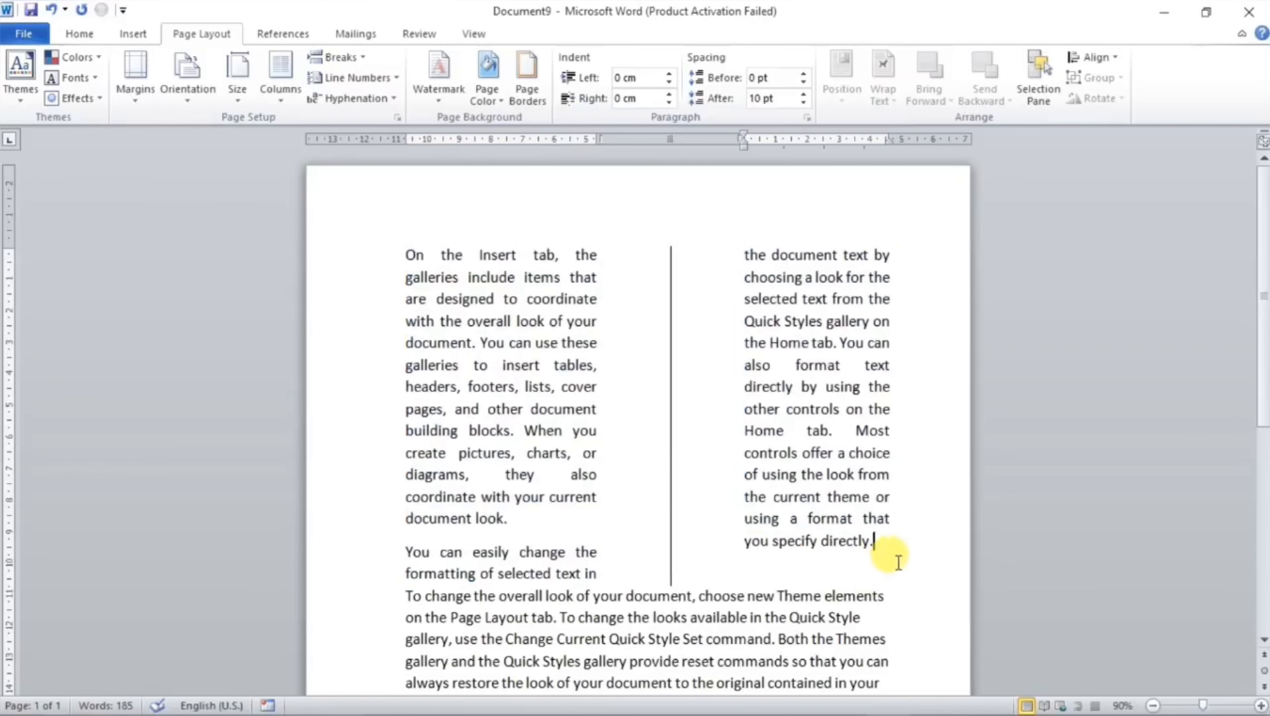
pyautogui.moveTo(898, 562); pyautogui.dragTo(383, 241)
pyautogui.click(297, 102)
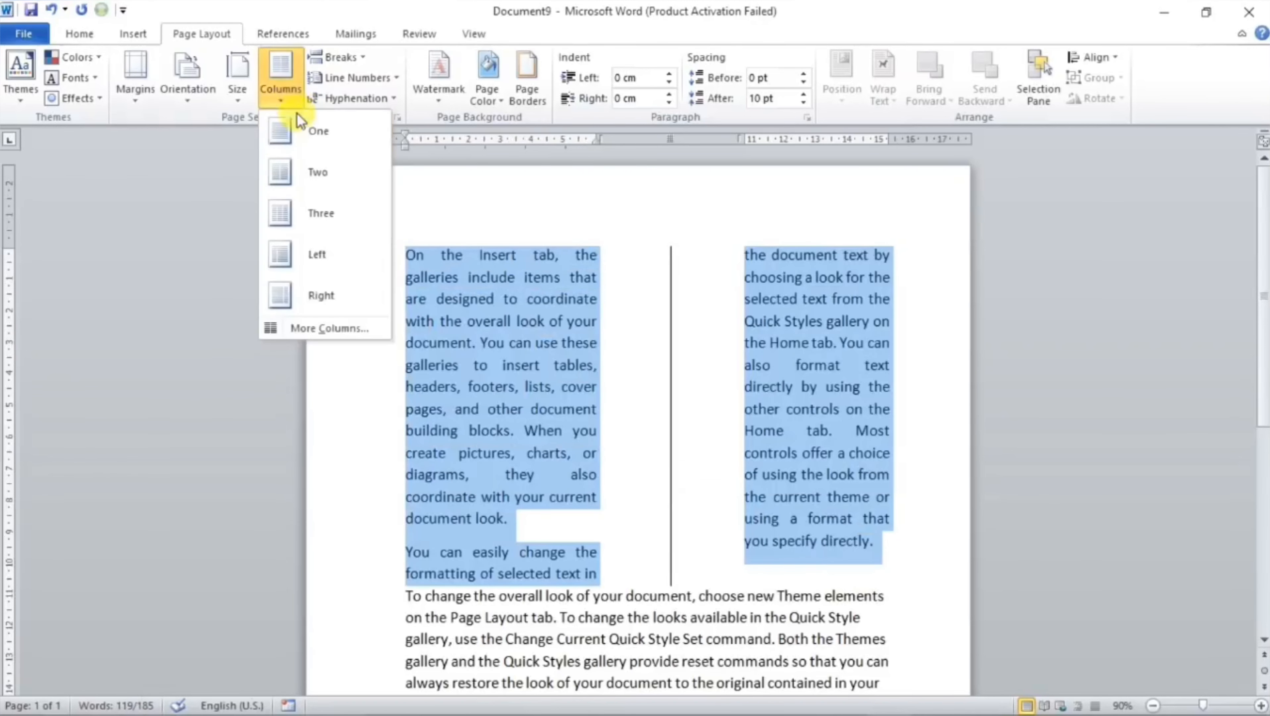
pyautogui.click(316, 132)
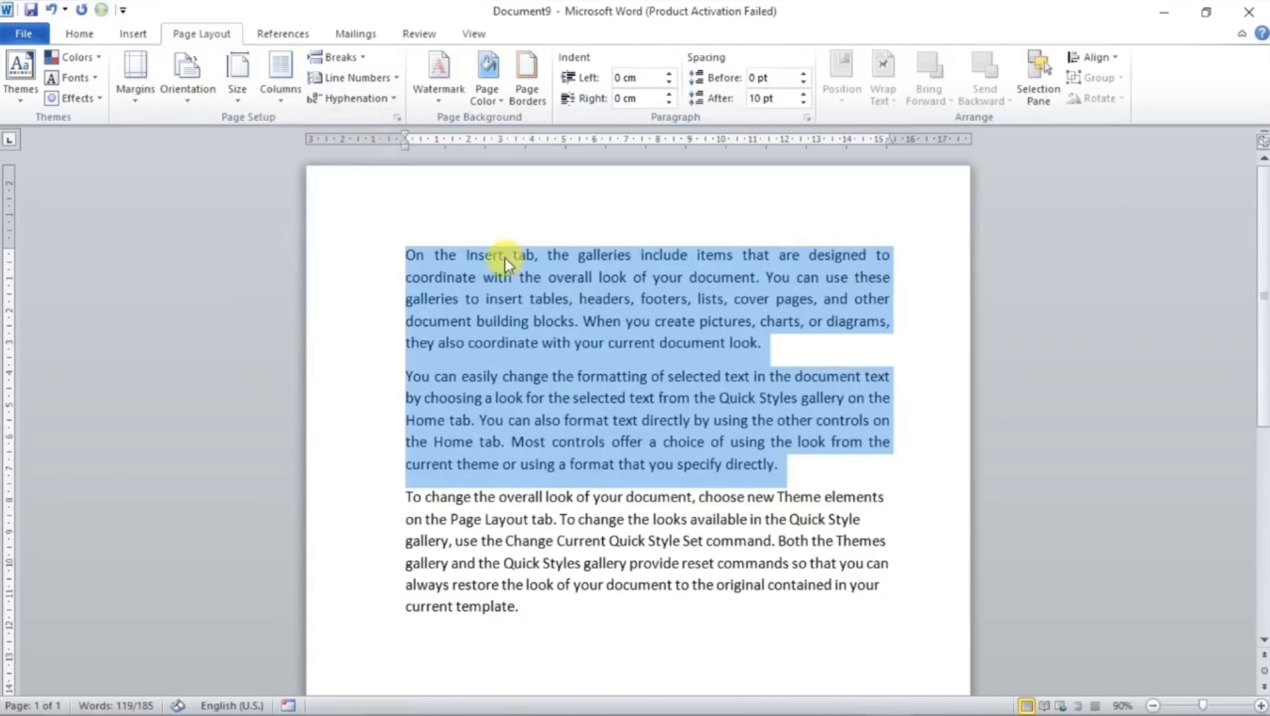
pyautogui.click(570, 338)
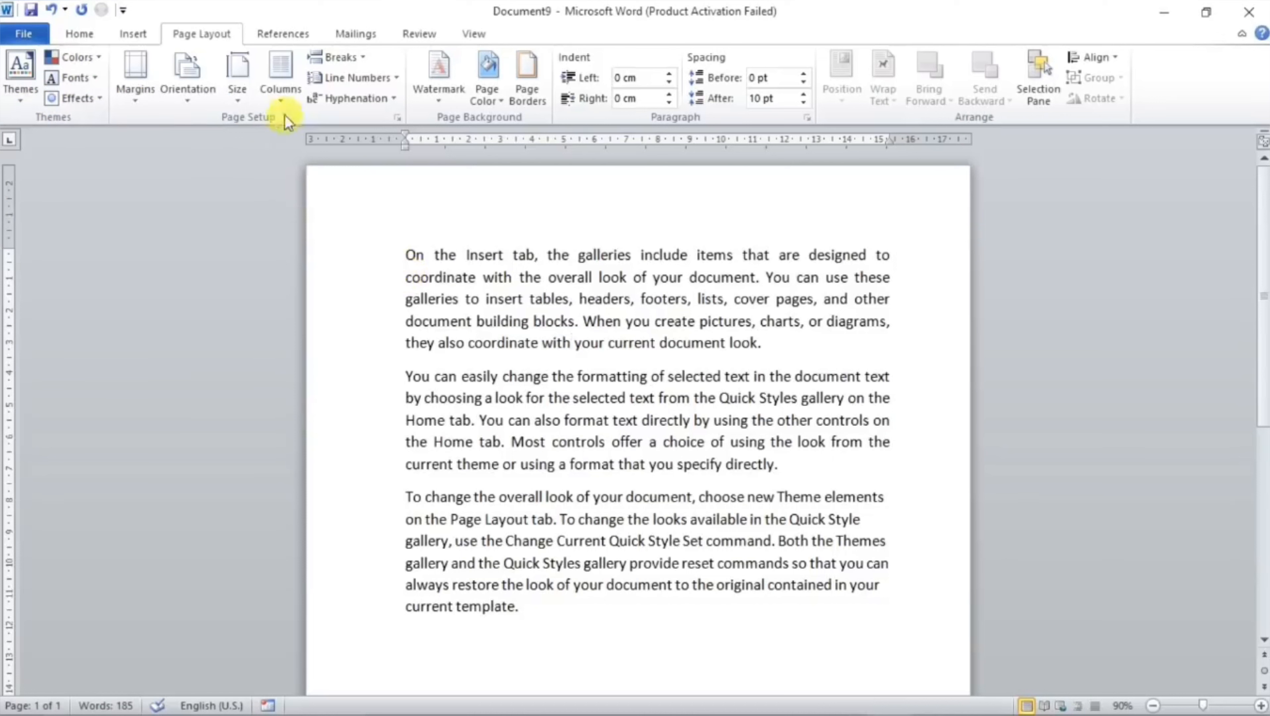
# Step: Review the available page and section breaks, then choose A4 as the paper size
pyautogui.click(365, 63)
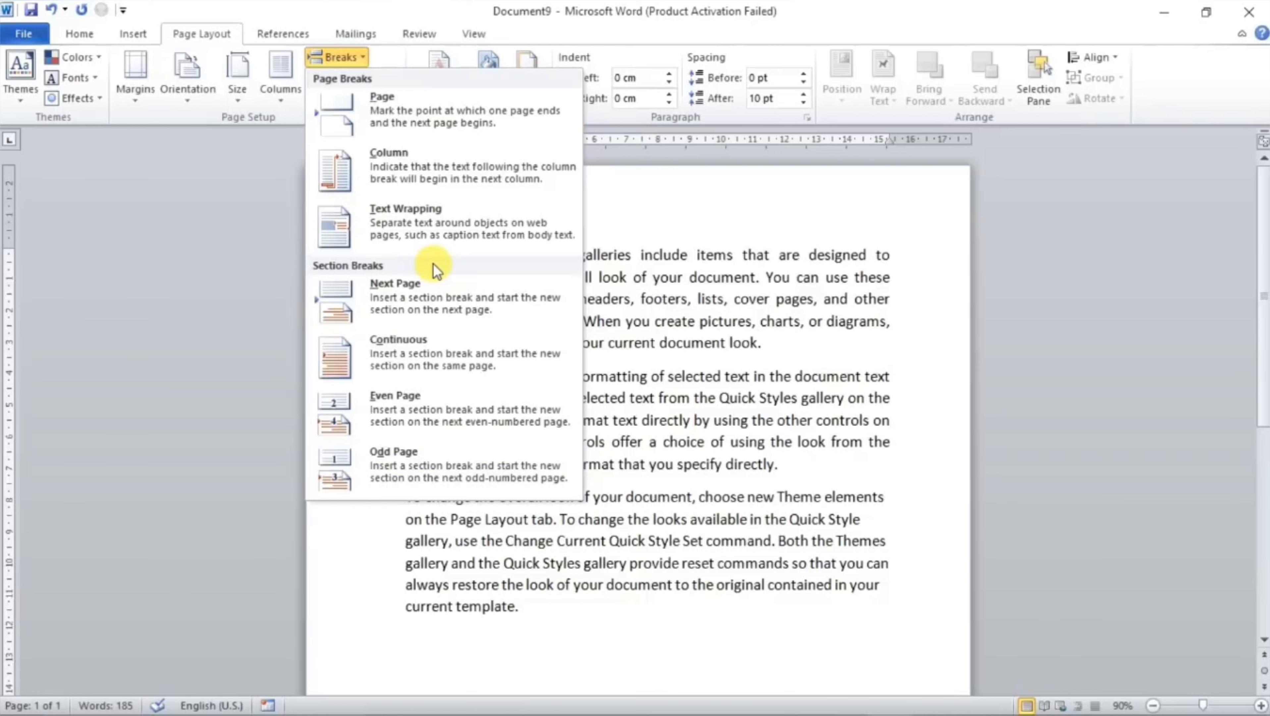
pyautogui.click(661, 381)
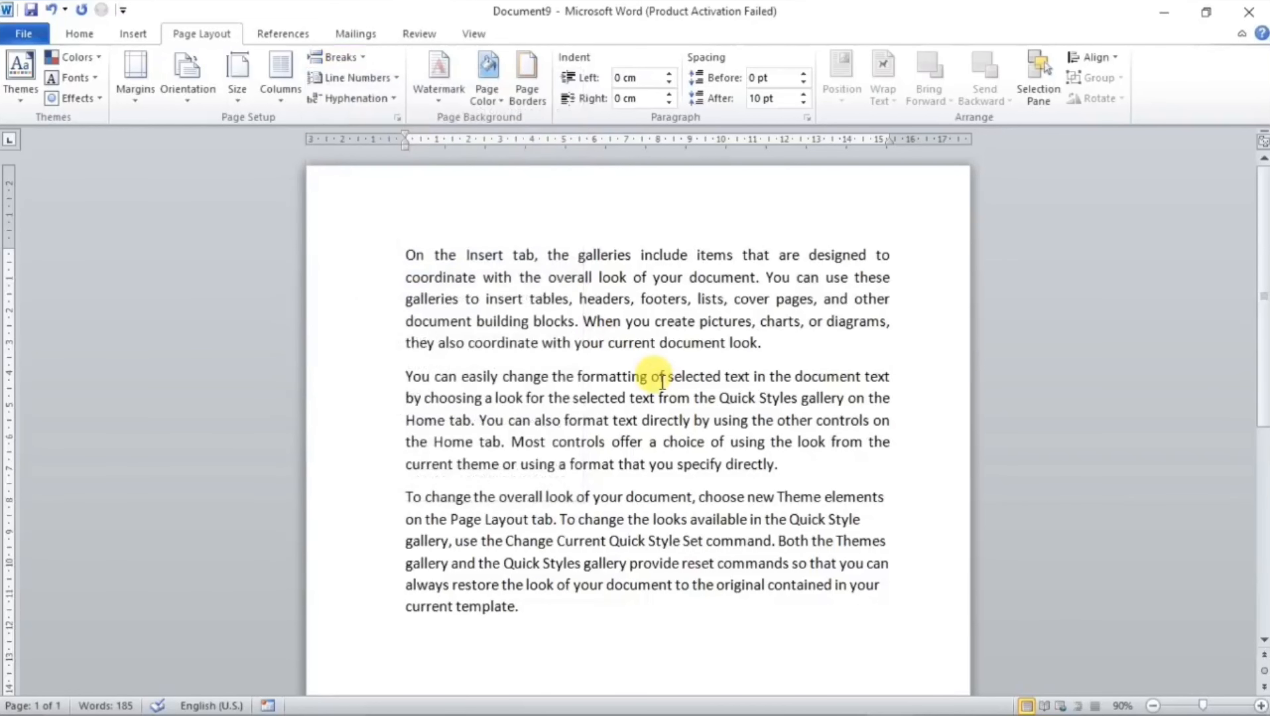
pyautogui.keyDown('ctrl'); pyautogui.scroll(-3, 661, 381); pyautogui.keyUp('ctrl')
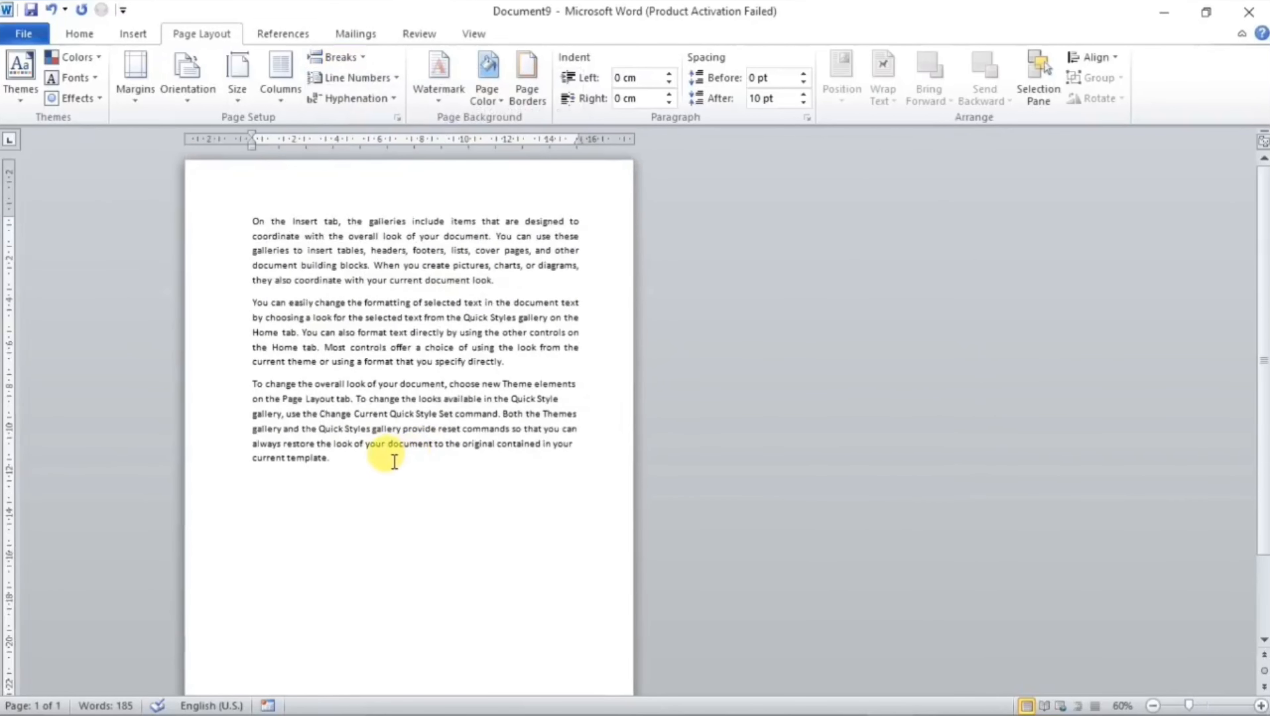
pyautogui.click(247, 107)
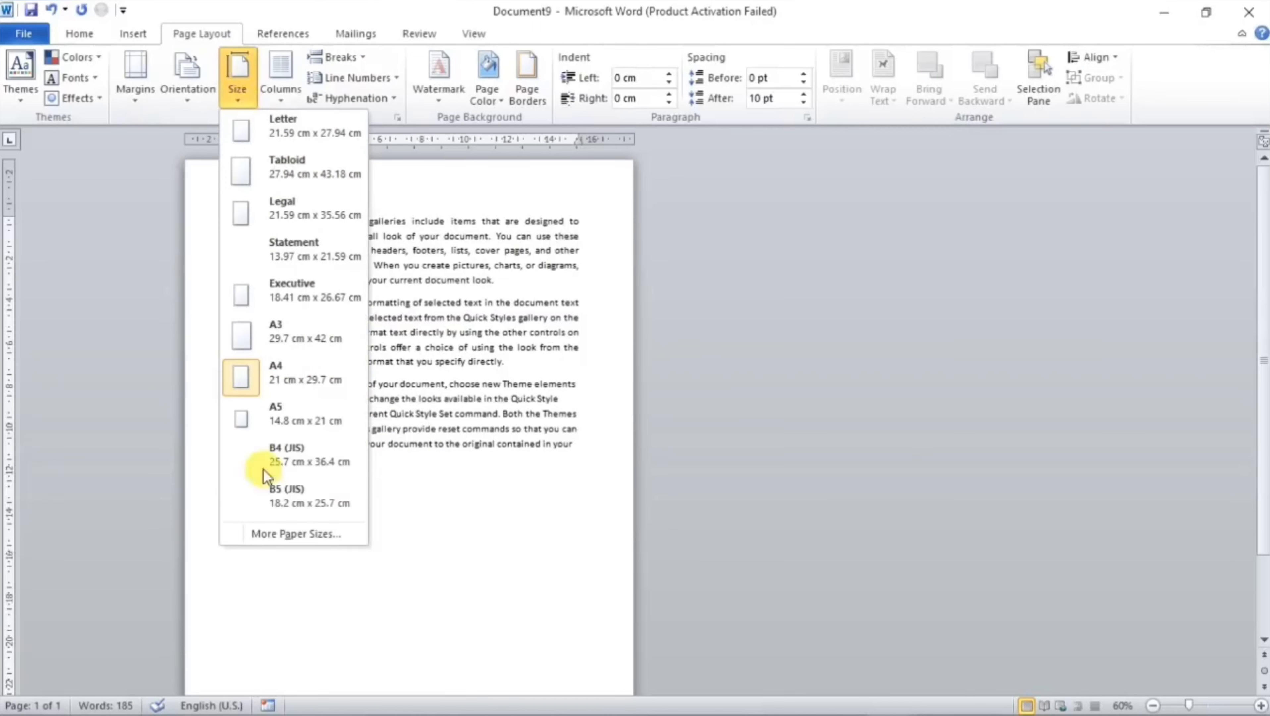
pyautogui.click(295, 369)
# Step: Copy all three paragraphs, paste them twice below the original text, and undo the last paste
pyautogui.moveTo(345, 474); pyautogui.dragTo(252, 218)
pyautogui.hotkey('ctrl', 'c')
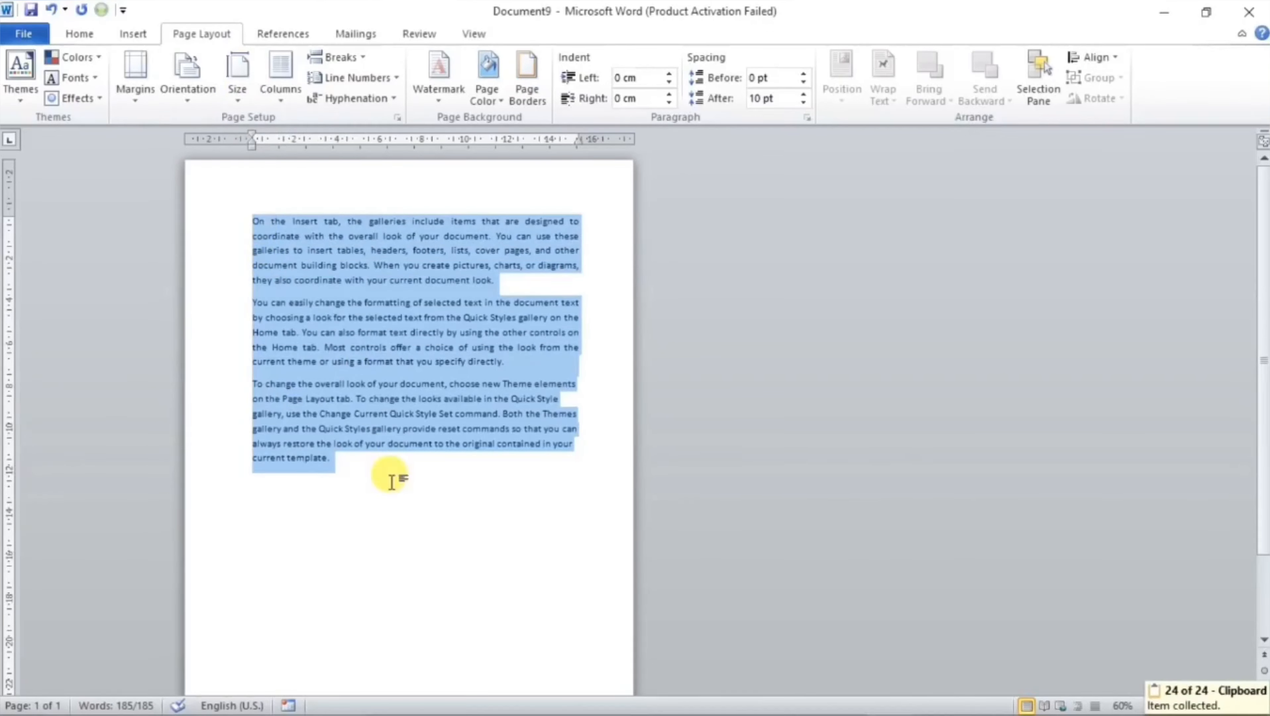
pyautogui.click(363, 471)
pyautogui.hotkey('ctrl', 'v')
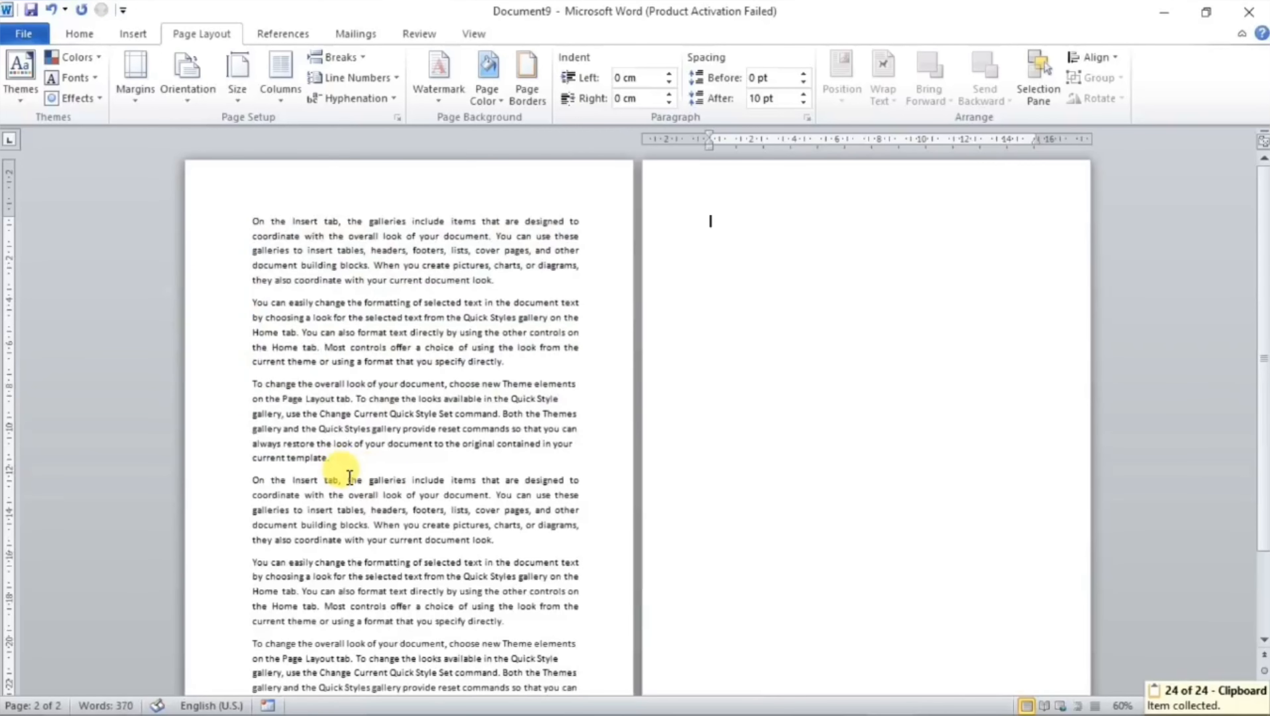
pyautogui.hotkey('ctrl', 'v')
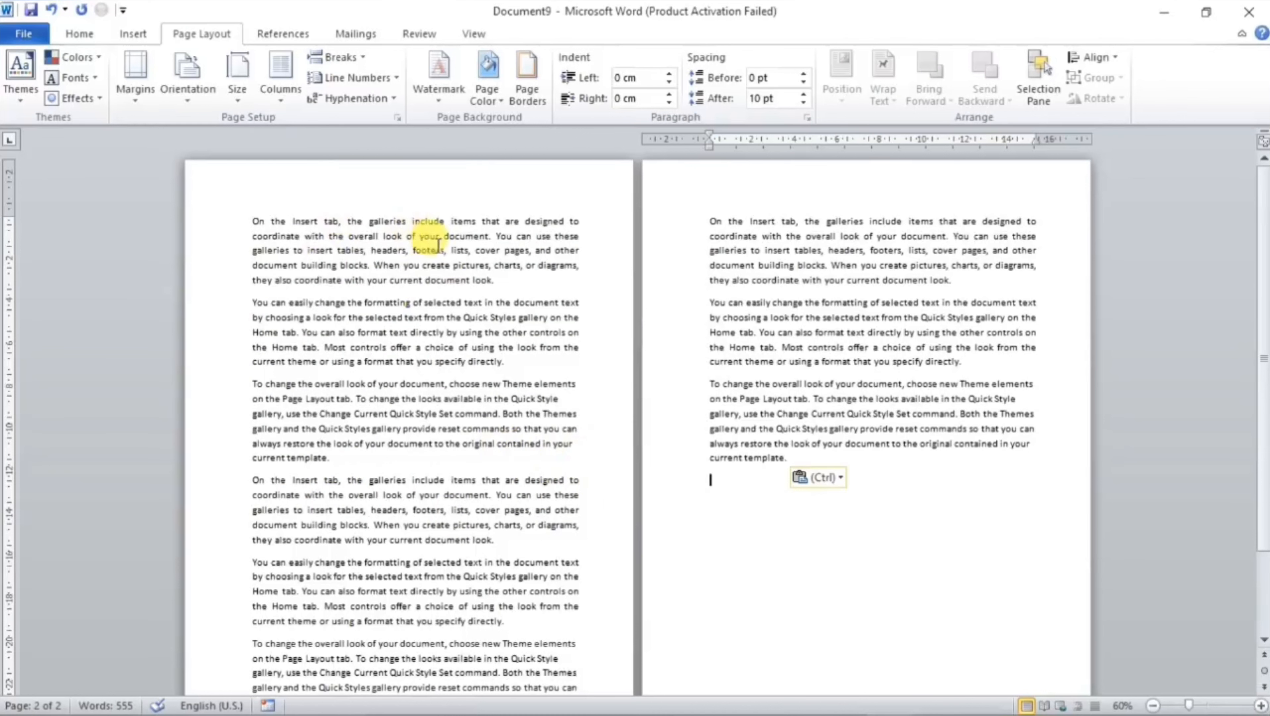
pyautogui.hotkey('ctrl', 'z')
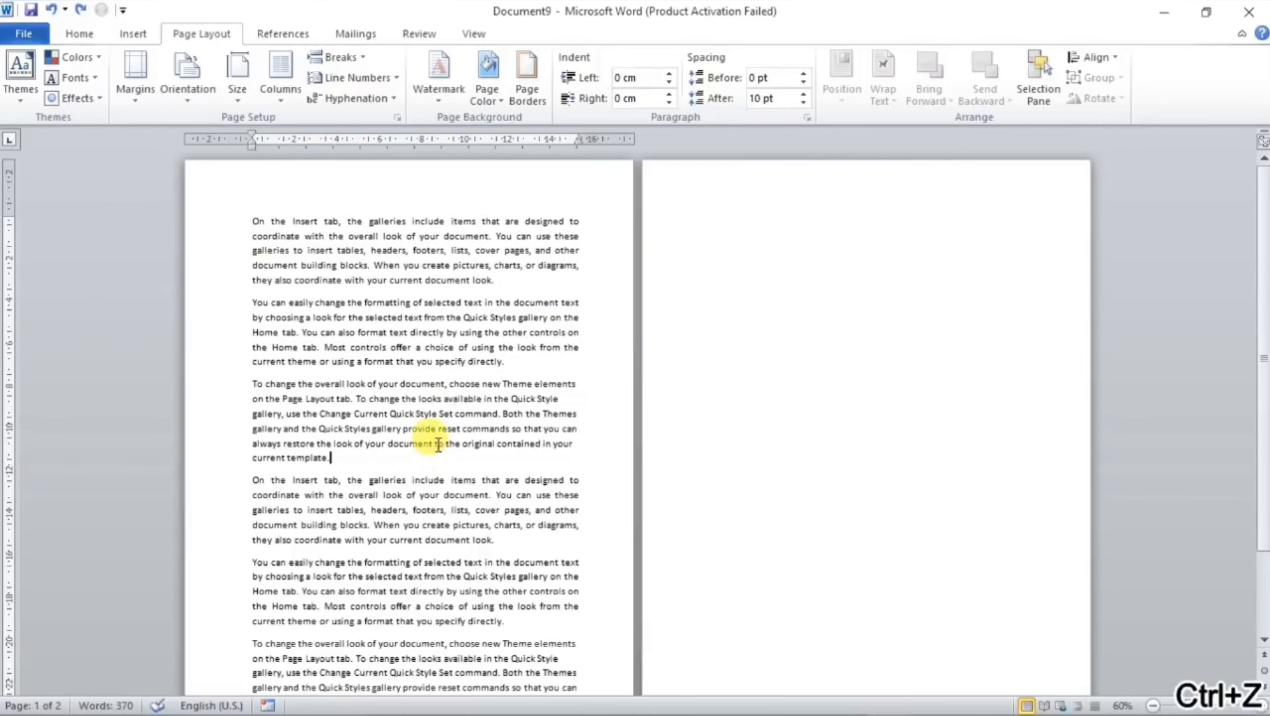
# Step: Try a page break between the second and third paragraphs, and undo it
pyautogui.click(341, 57)
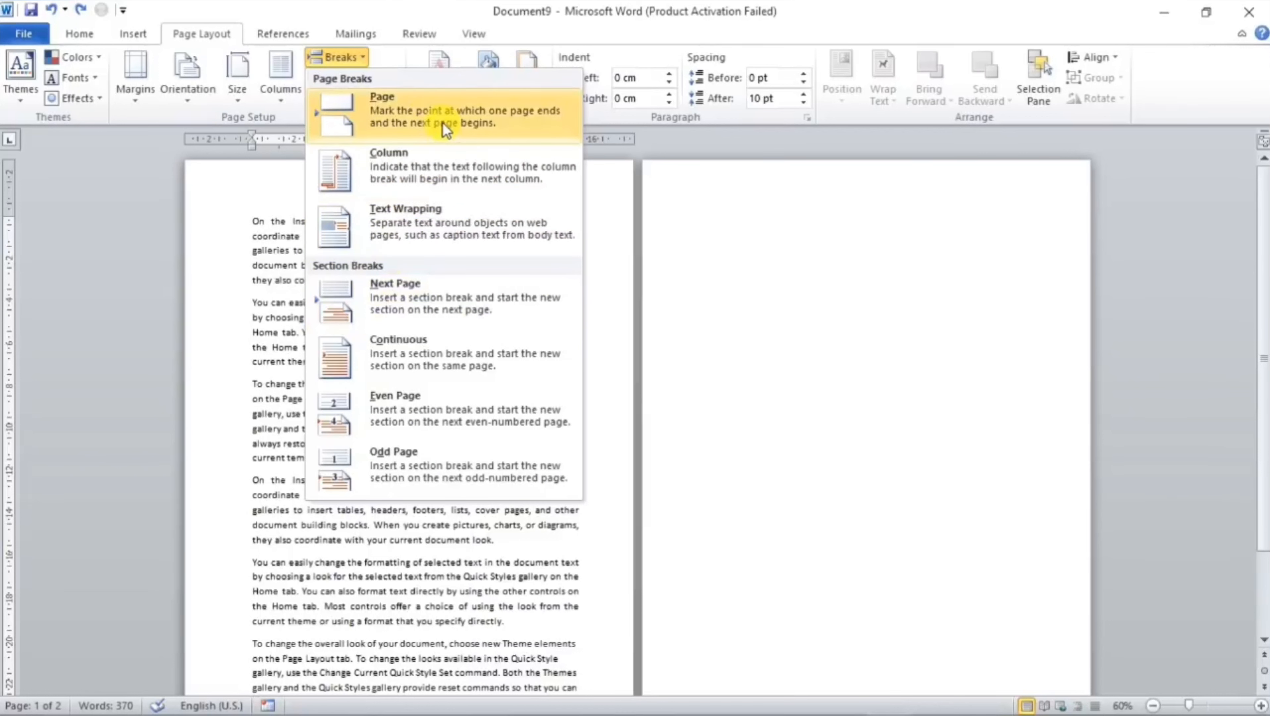
pyautogui.click(282, 364)
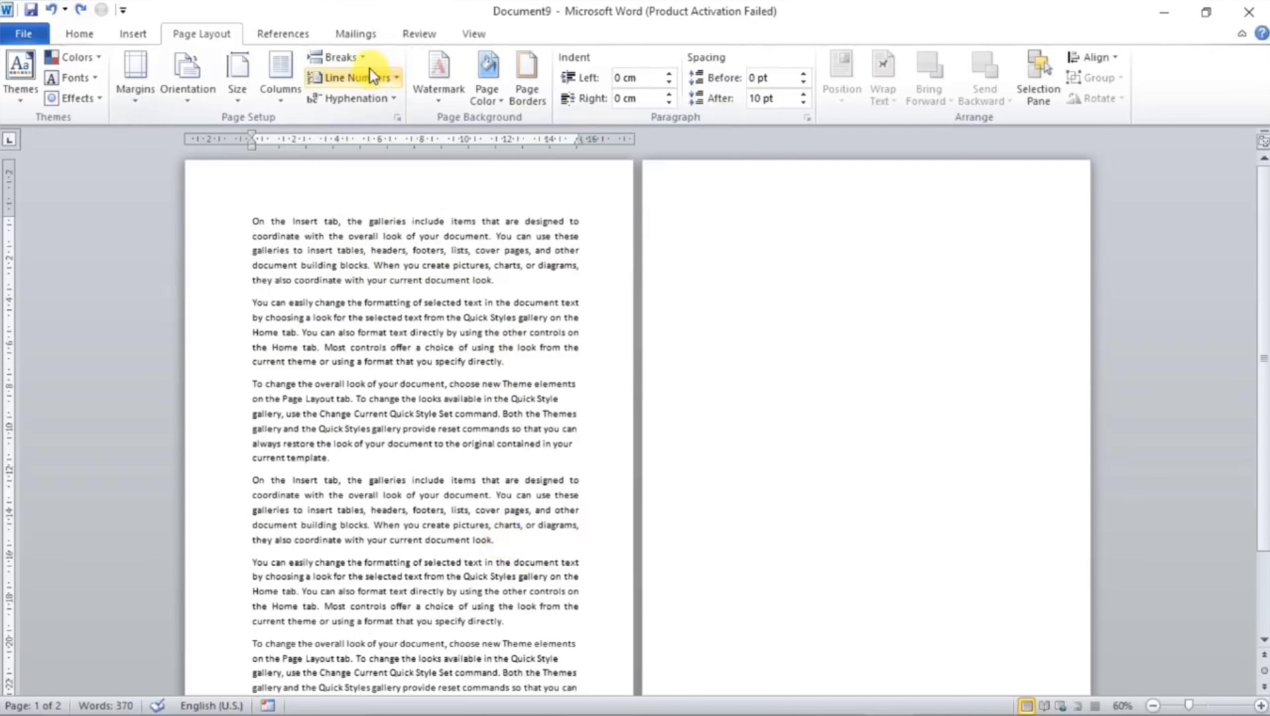
pyautogui.click(364, 59)
pyautogui.click(379, 119)
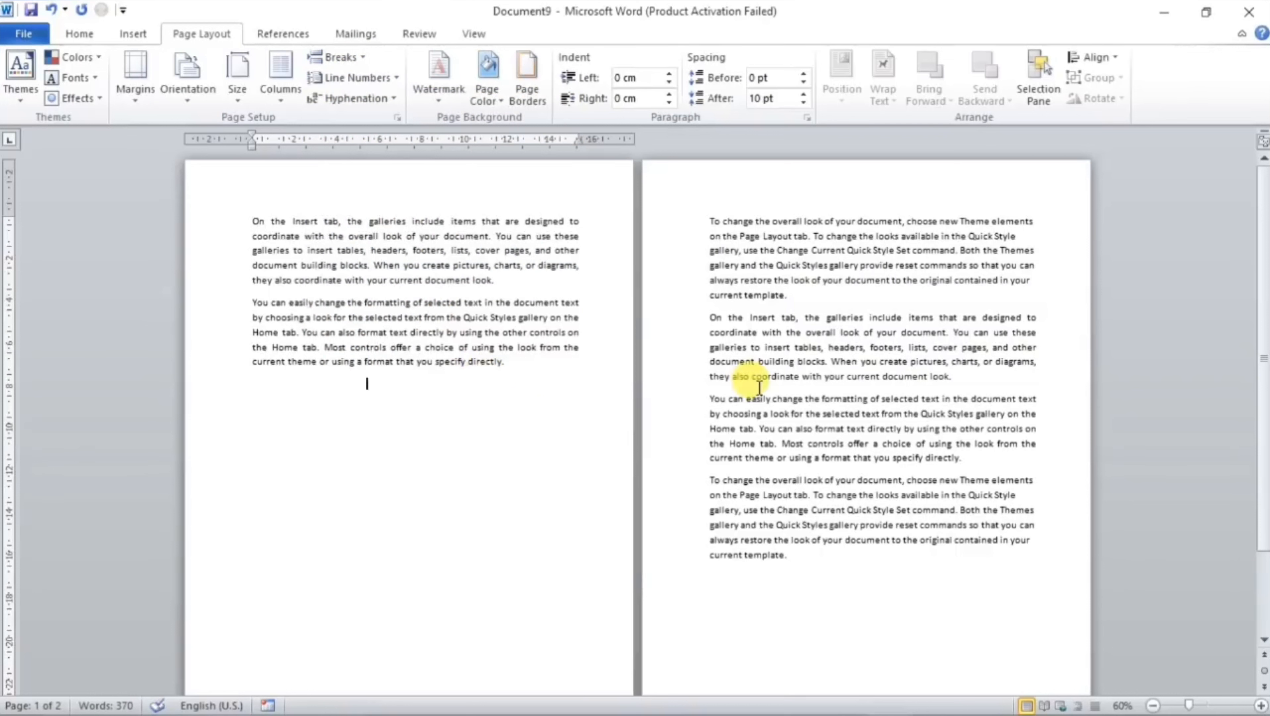
pyautogui.hotkey('ctrl', 'z')
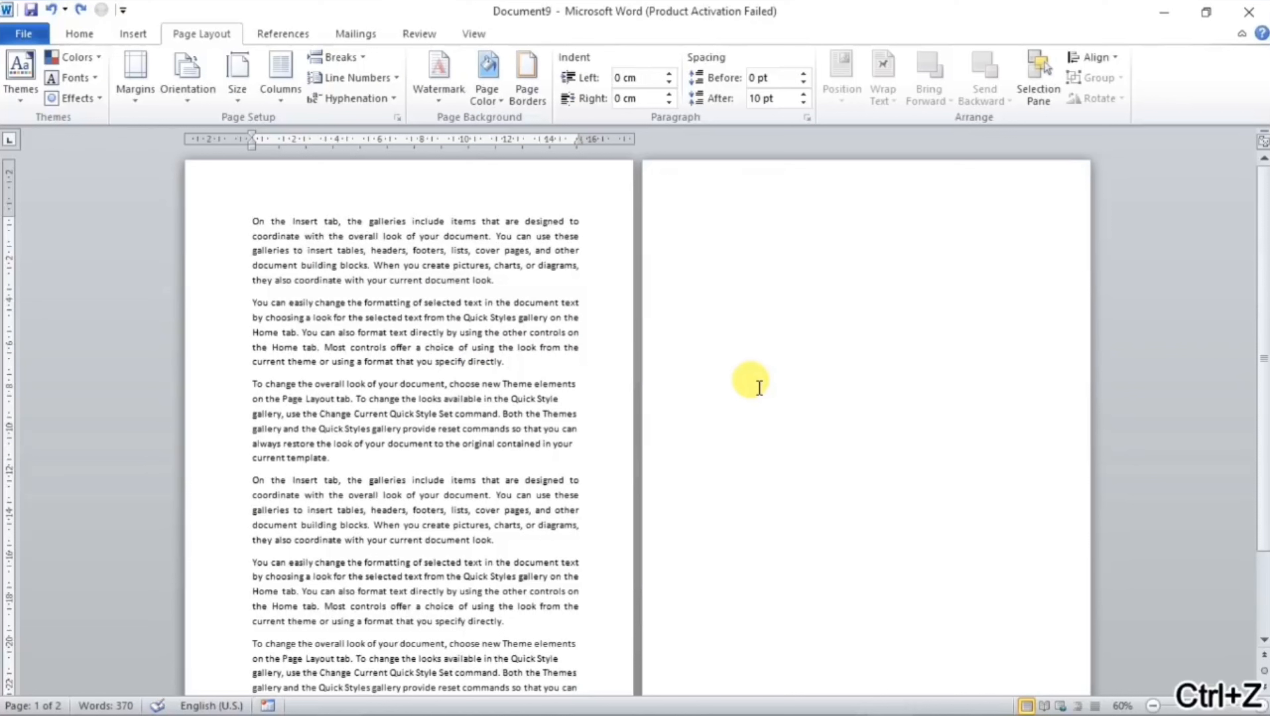
# Step: Review the available break types and insert a page break at the end of the second paragraph
pyautogui.click(364, 59)
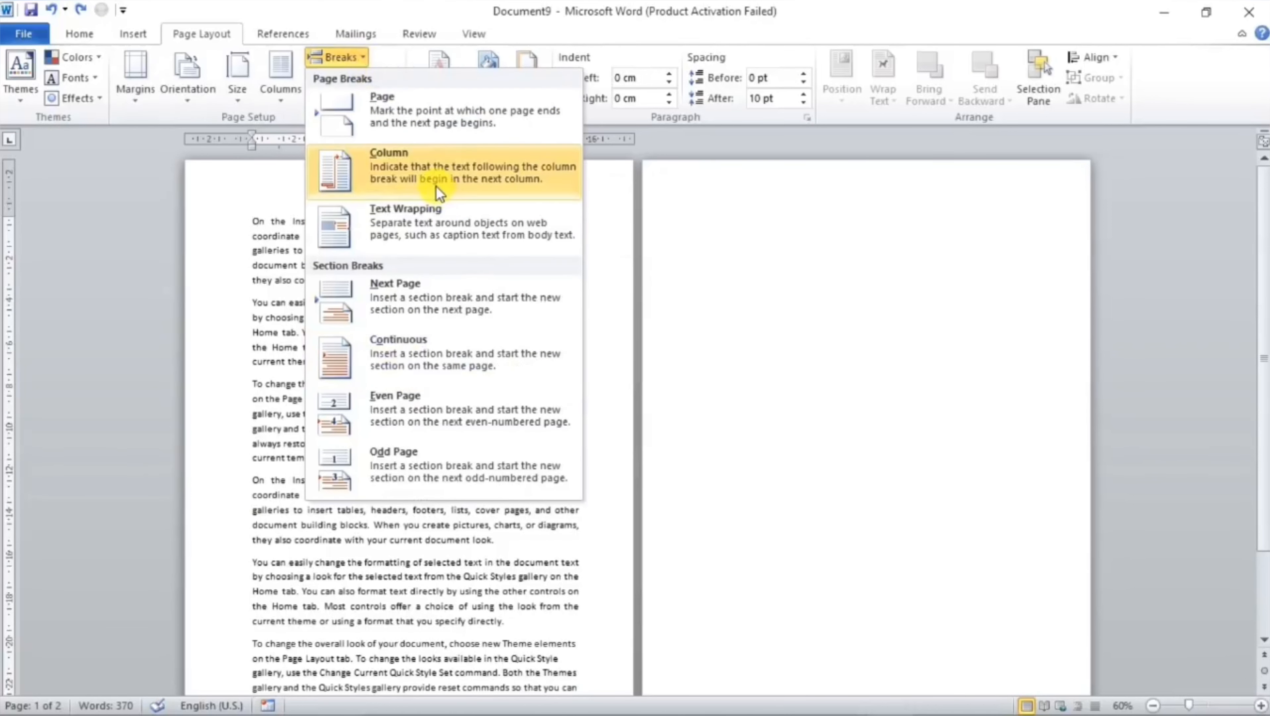
pyautogui.click(353, 542)
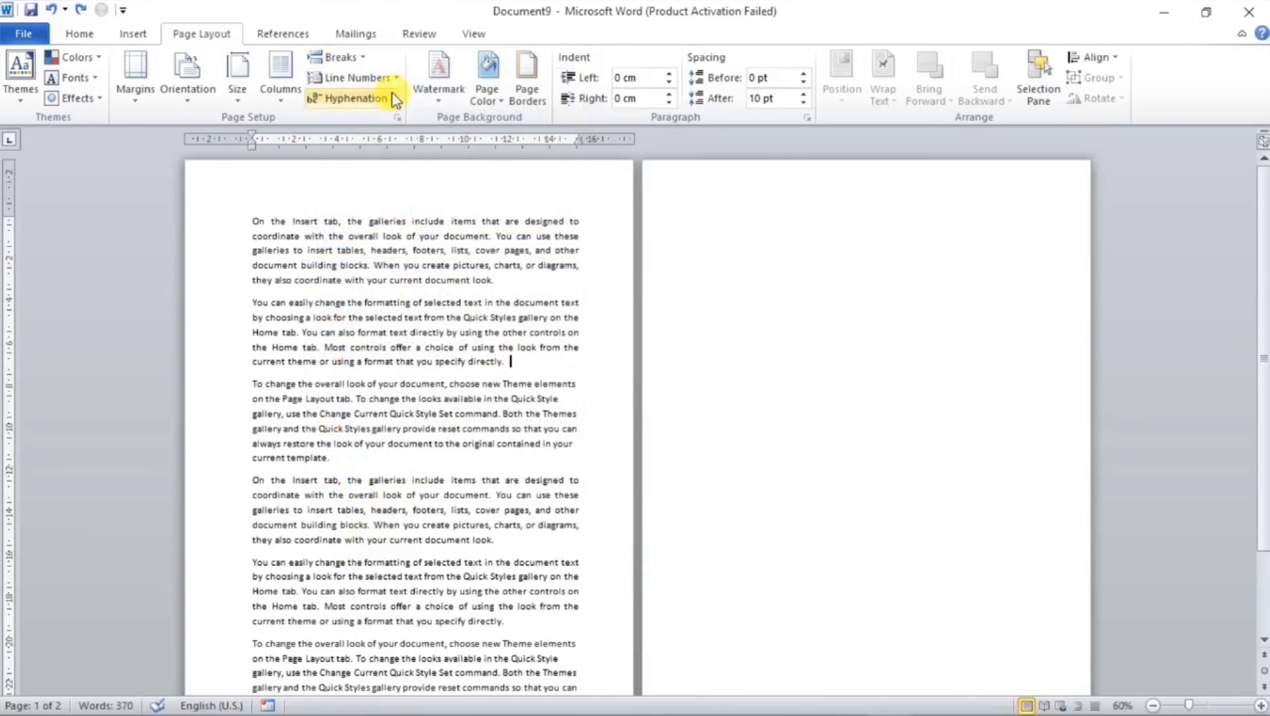
pyautogui.click(358, 42)
pyautogui.click(239, 34)
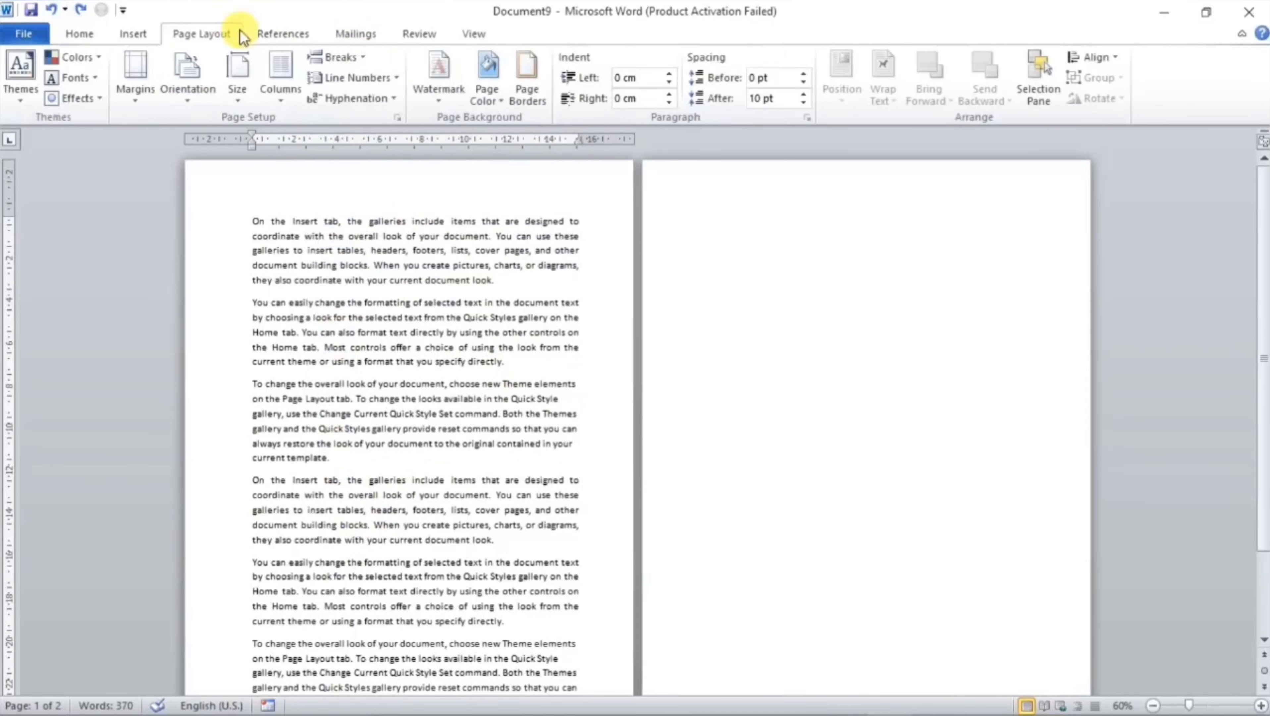
pyautogui.click(359, 56)
pyautogui.click(385, 102)
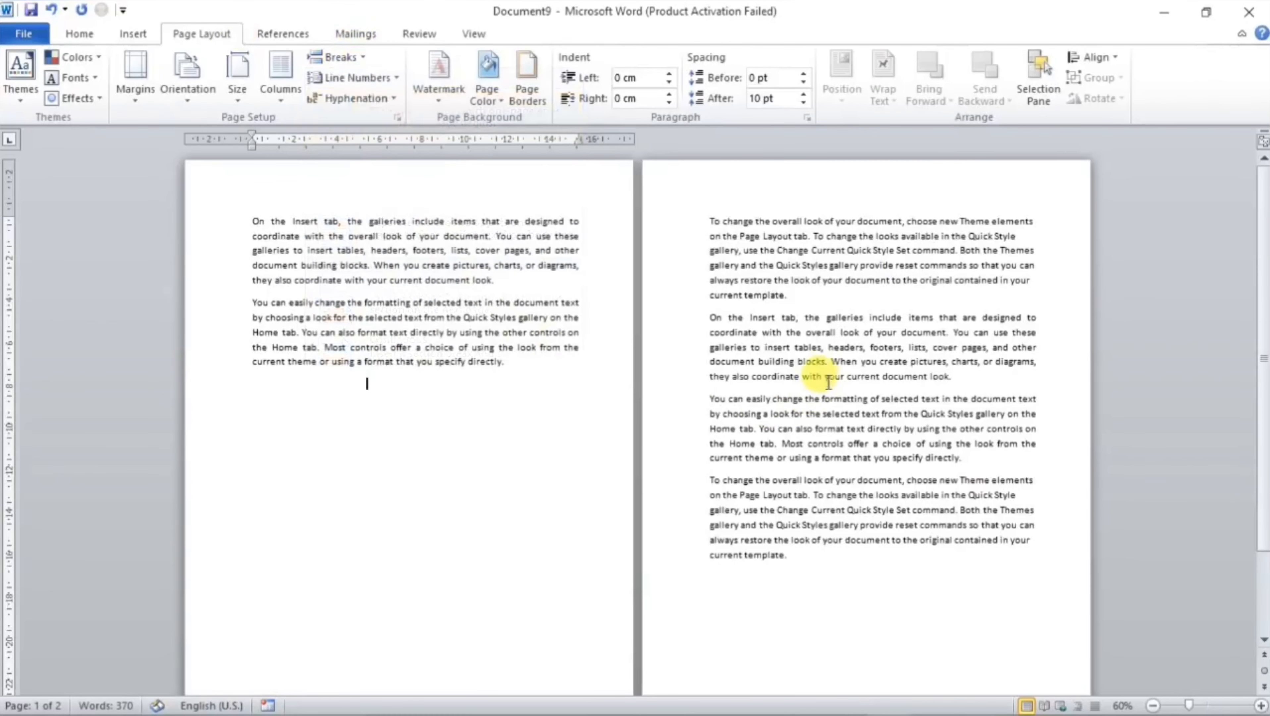
# Step: Select the two paragraphs on the first page and arrange them in two columns
pyautogui.click(535, 399)
pyautogui.keyDown('ctrl'); pyautogui.scroll(1, 536, 398); pyautogui.keyUp('ctrl')
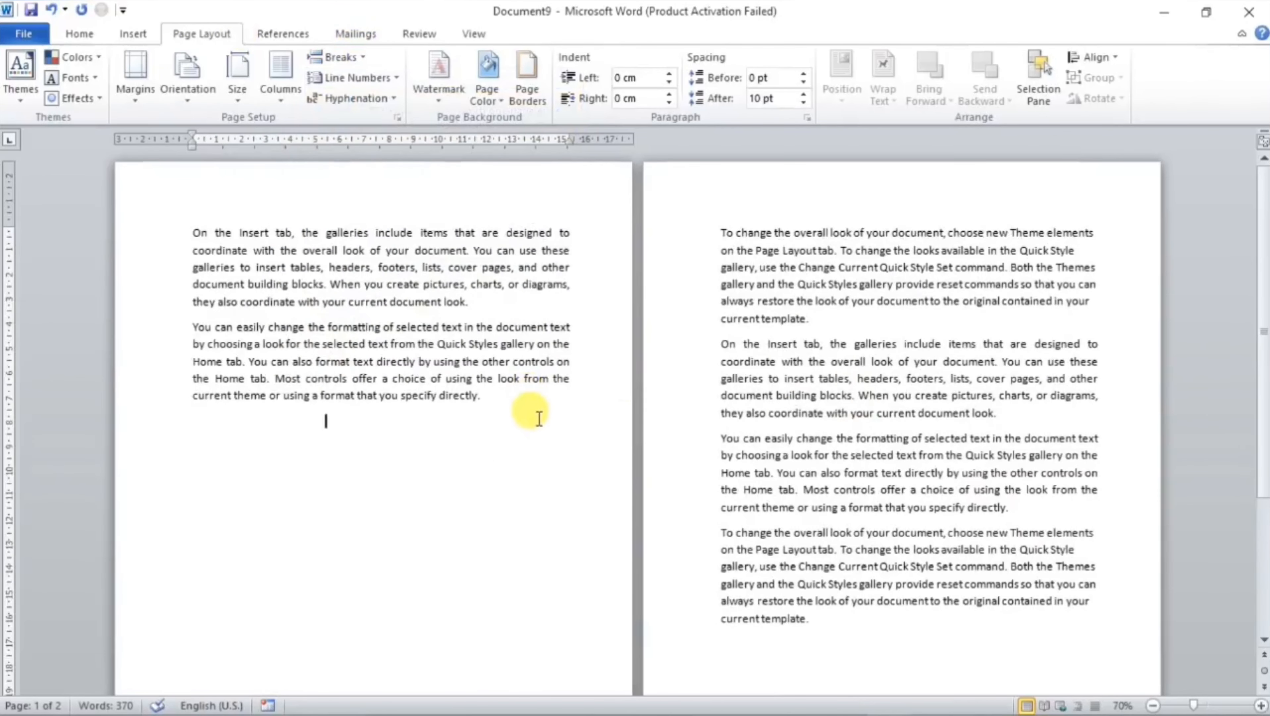
pyautogui.scroll(1, 514, 441)
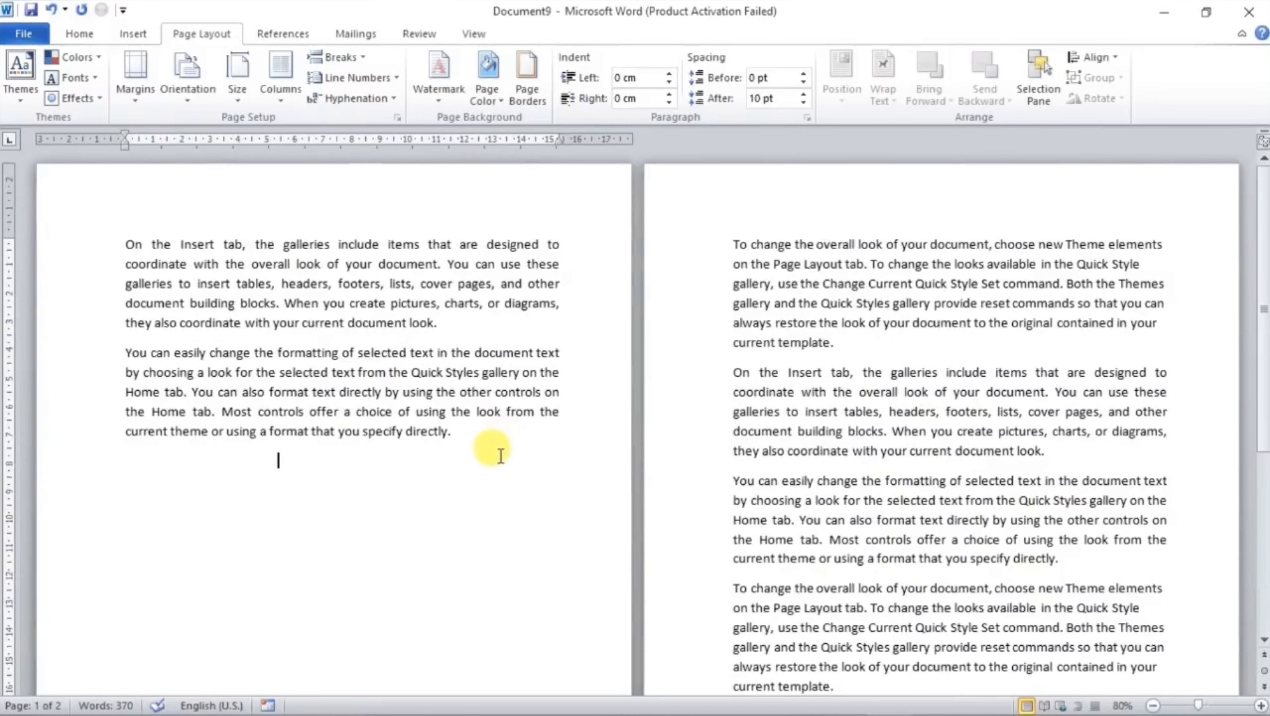
pyautogui.moveTo(477, 457); pyautogui.dragTo(129, 245)
pyautogui.click(275, 106)
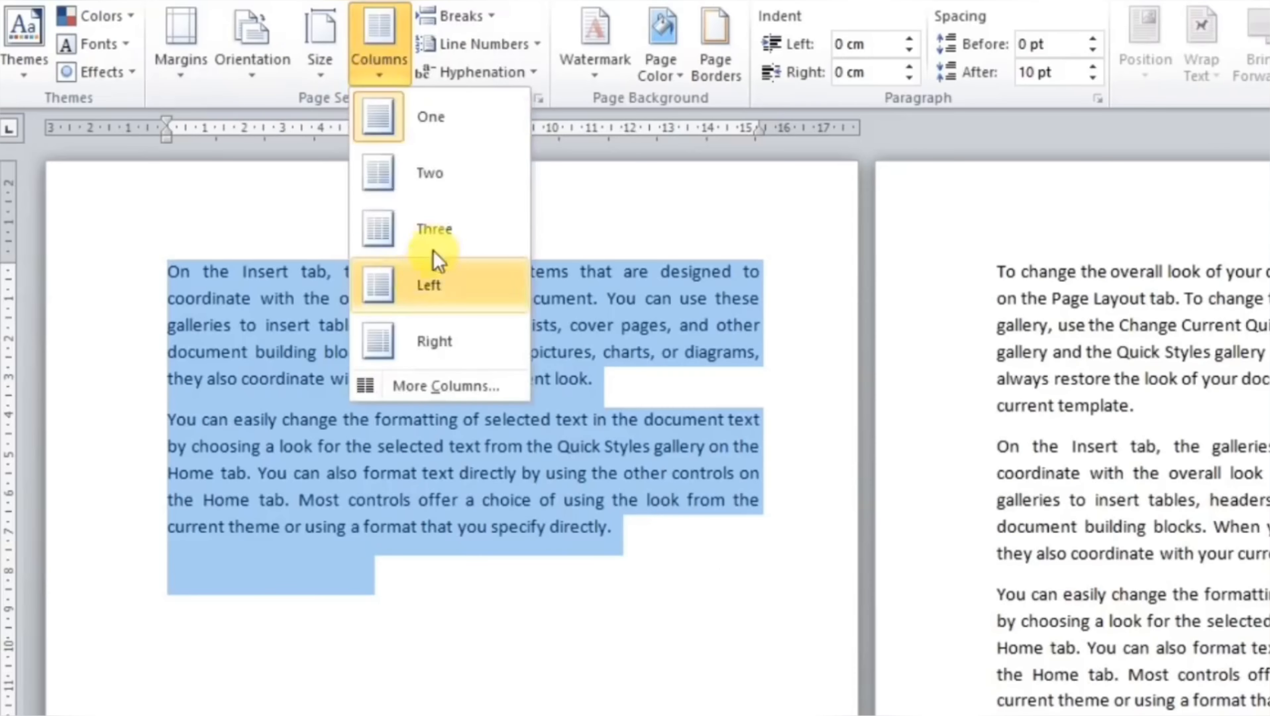
pyautogui.click(331, 184)
pyautogui.click(288, 550)
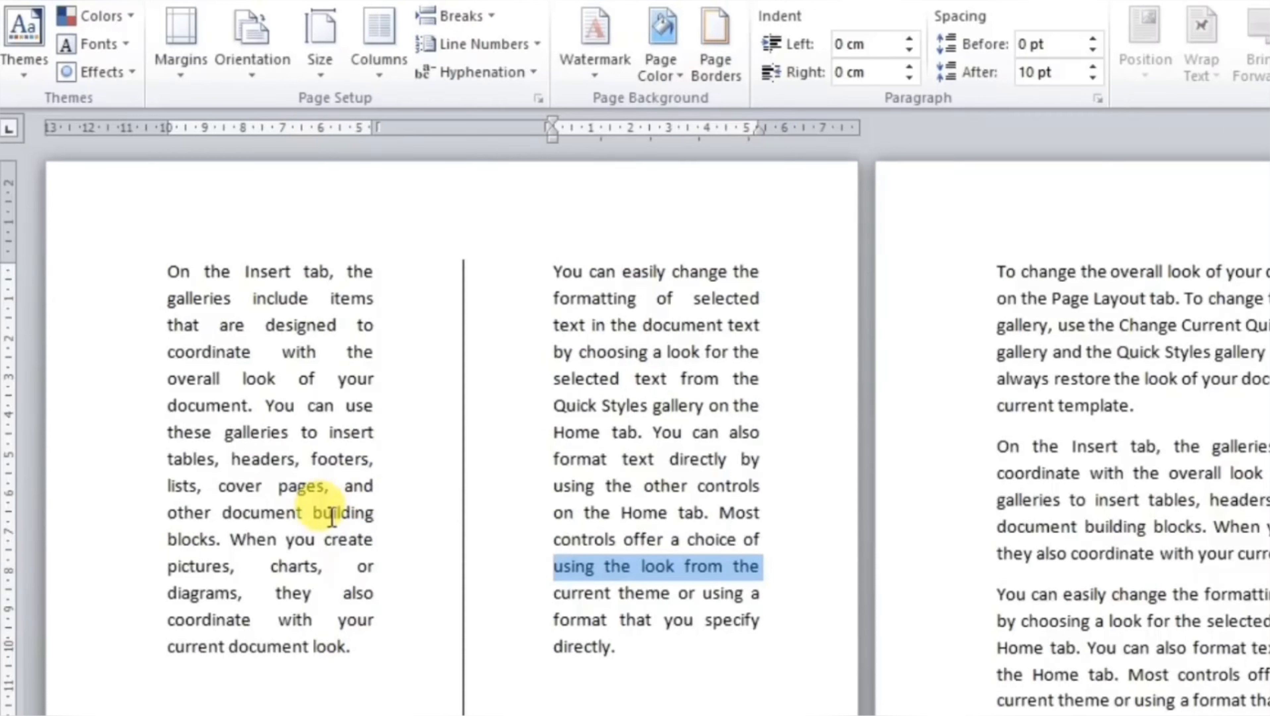
# Step: Try a column break after "cover pages," in the first column, and undo it
pyautogui.click(330, 485)
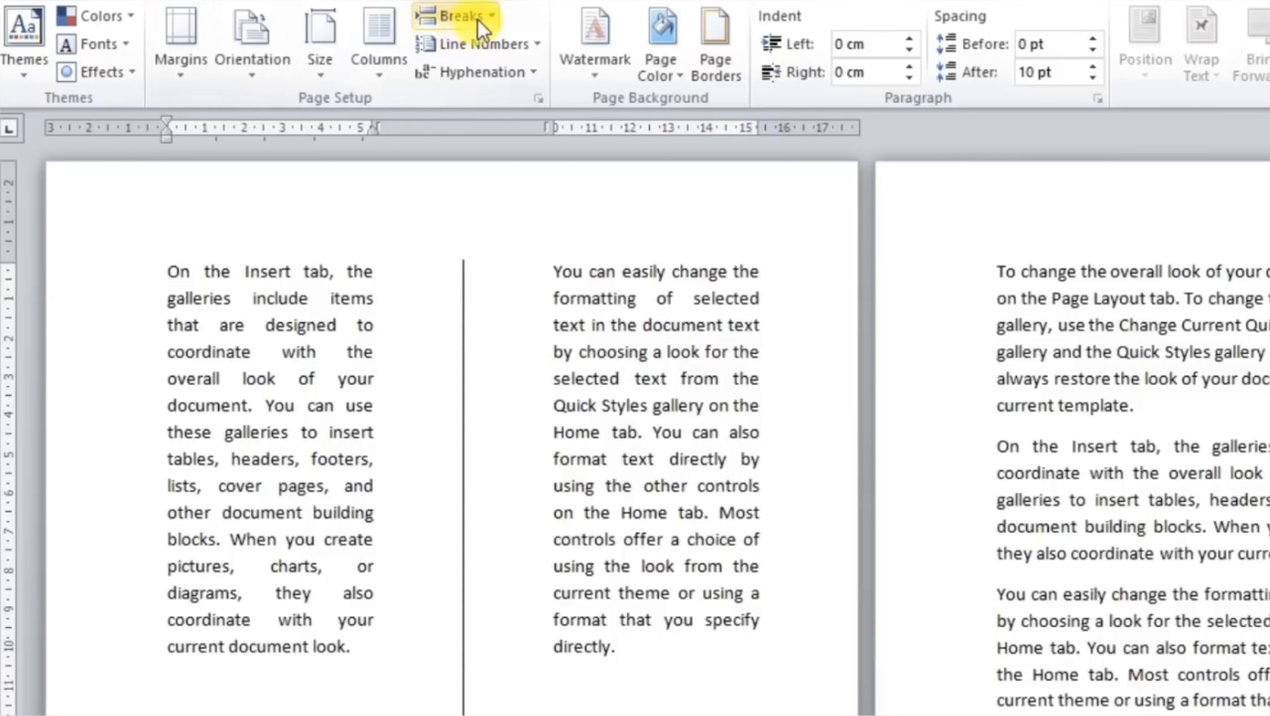
pyautogui.click(453, 16)
pyautogui.click(563, 169)
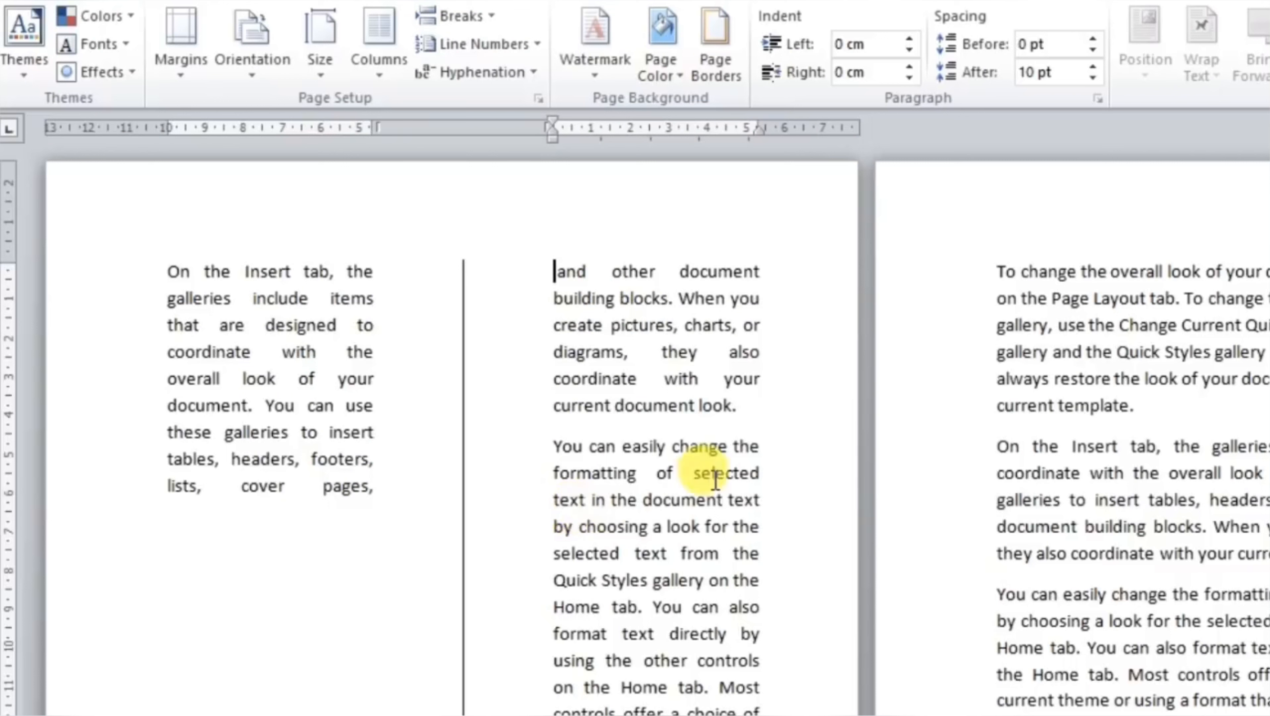
pyautogui.click(746, 405)
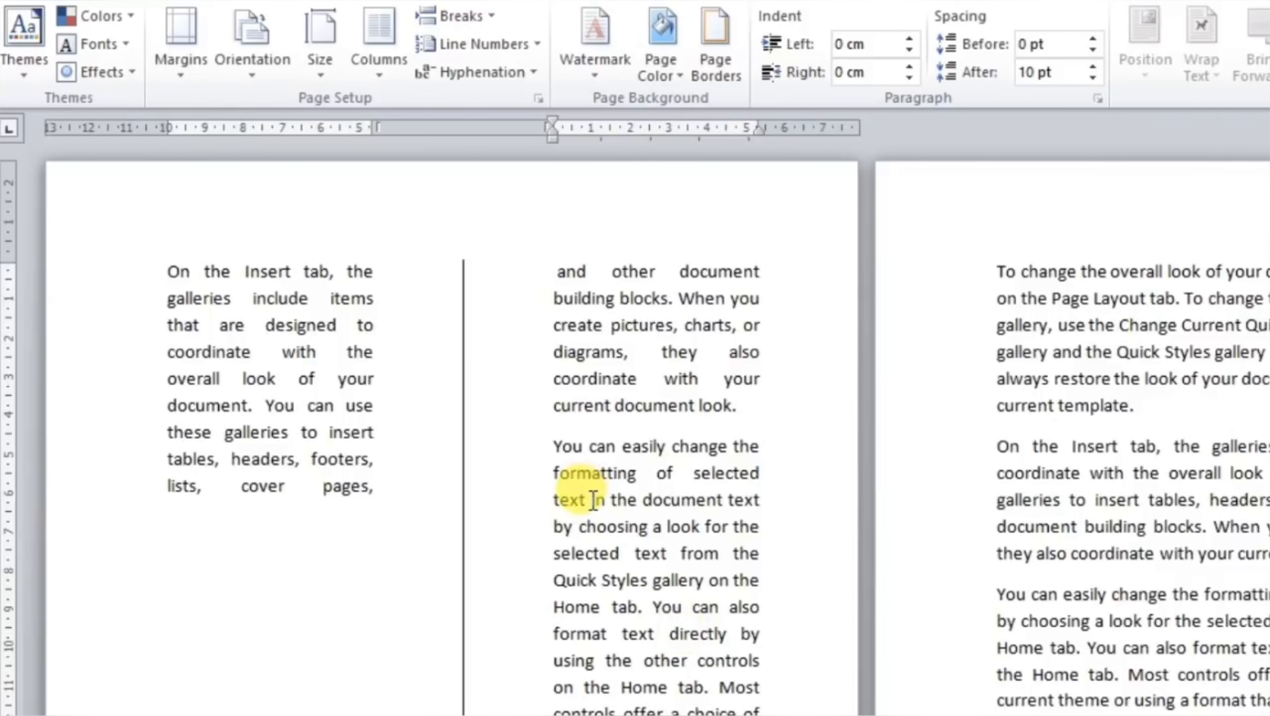
pyautogui.hotkey('ctrl', 'z')
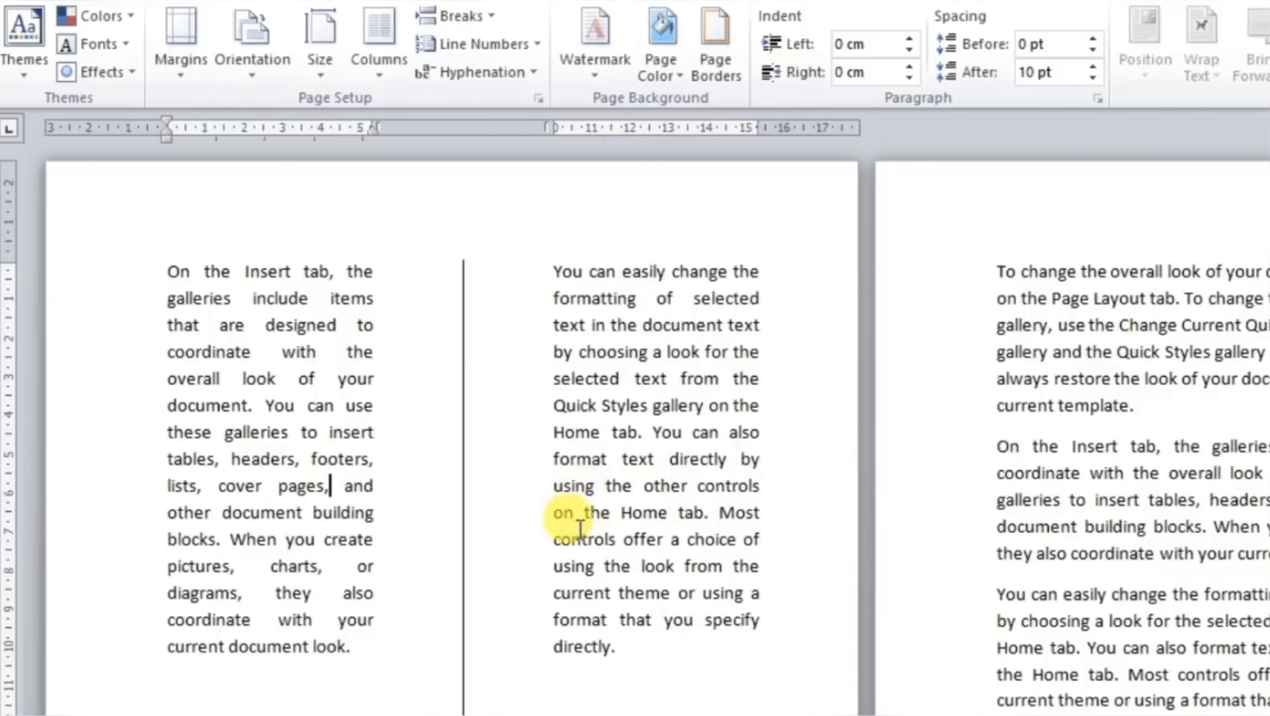
# Step: Delete the whole second paragraph, which begins "You can easily change", from the two-column text
pyautogui.moveTo(604, 675); pyautogui.dragTo(541, 288)
pyautogui.press('Delete')
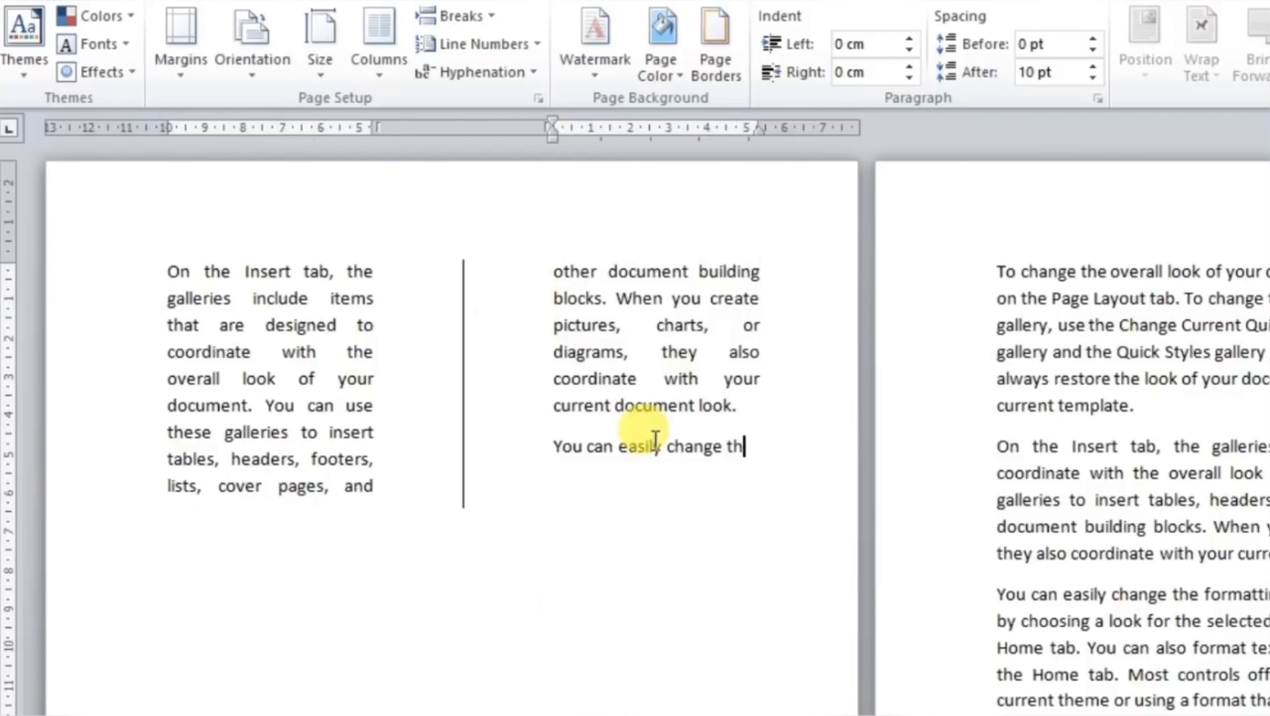
pyautogui.press('BackSpace')
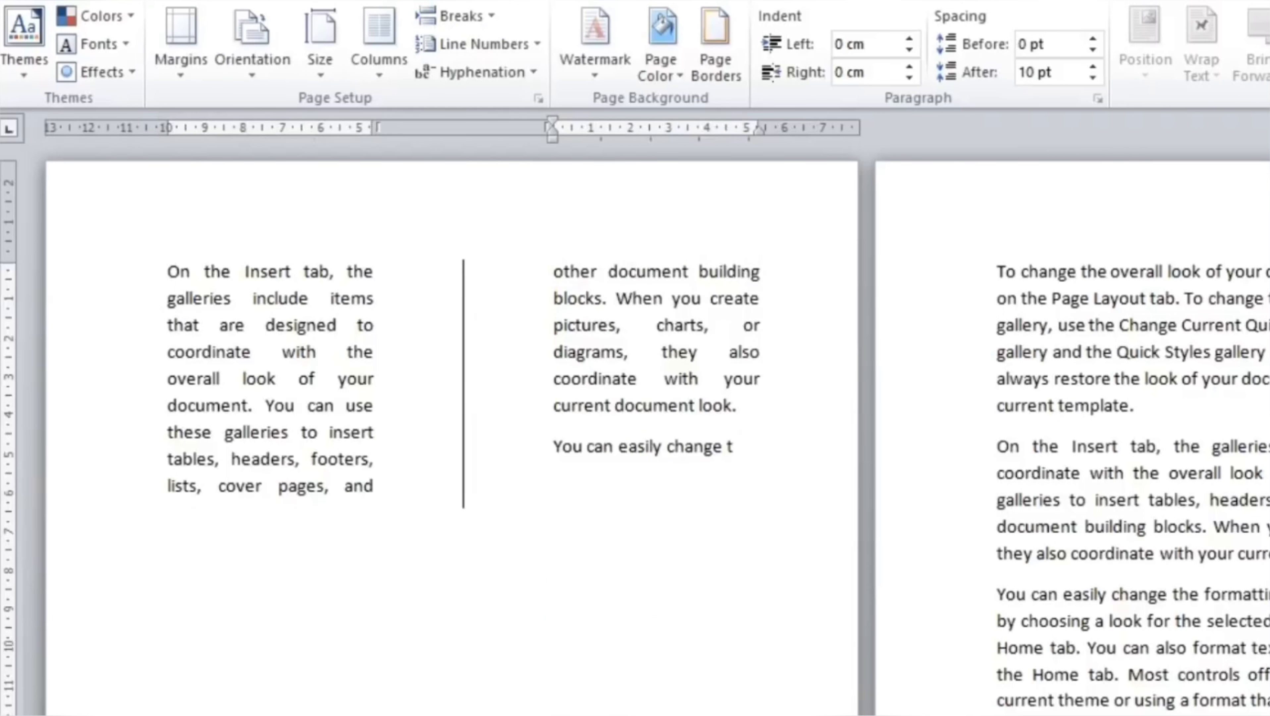
pyautogui.press('BackSpace')
pyautogui.press('BackSpace')
pyautogui.press('BackSpace')
pyautogui.press('BackSpace')
pyautogui.press('BackSpace')
pyautogui.press('BackSpace')
pyautogui.press('BackSpace')
pyautogui.press('BackSpace')
pyautogui.press('BackSpace')
pyautogui.press('BackSpace')
pyautogui.press('BackSpace')
pyautogui.press('BackSpace')
pyautogui.press('BackSpace')
pyautogui.press('BackSpace')
pyautogui.press('BackSpace')
pyautogui.press('BackSpace')
pyautogui.press('BackSpace')
pyautogui.press('BackSpace')
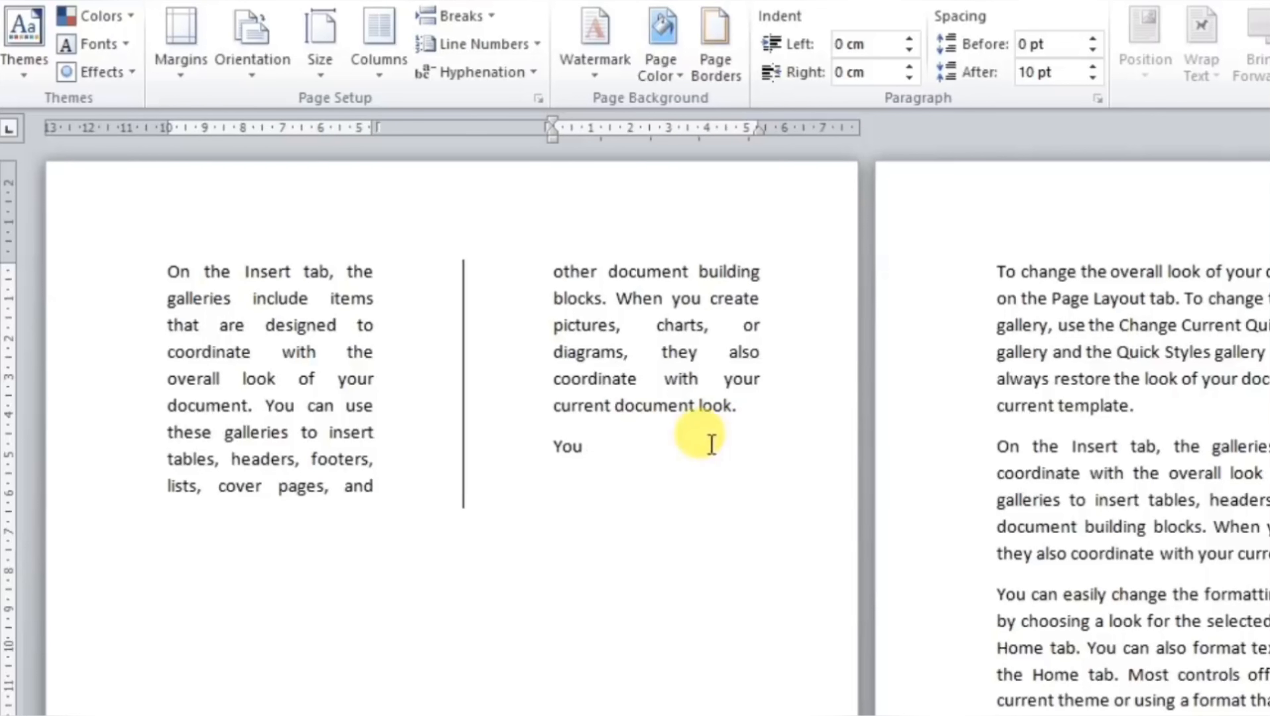
pyautogui.press('BackSpace')
pyautogui.press('BackSpace')
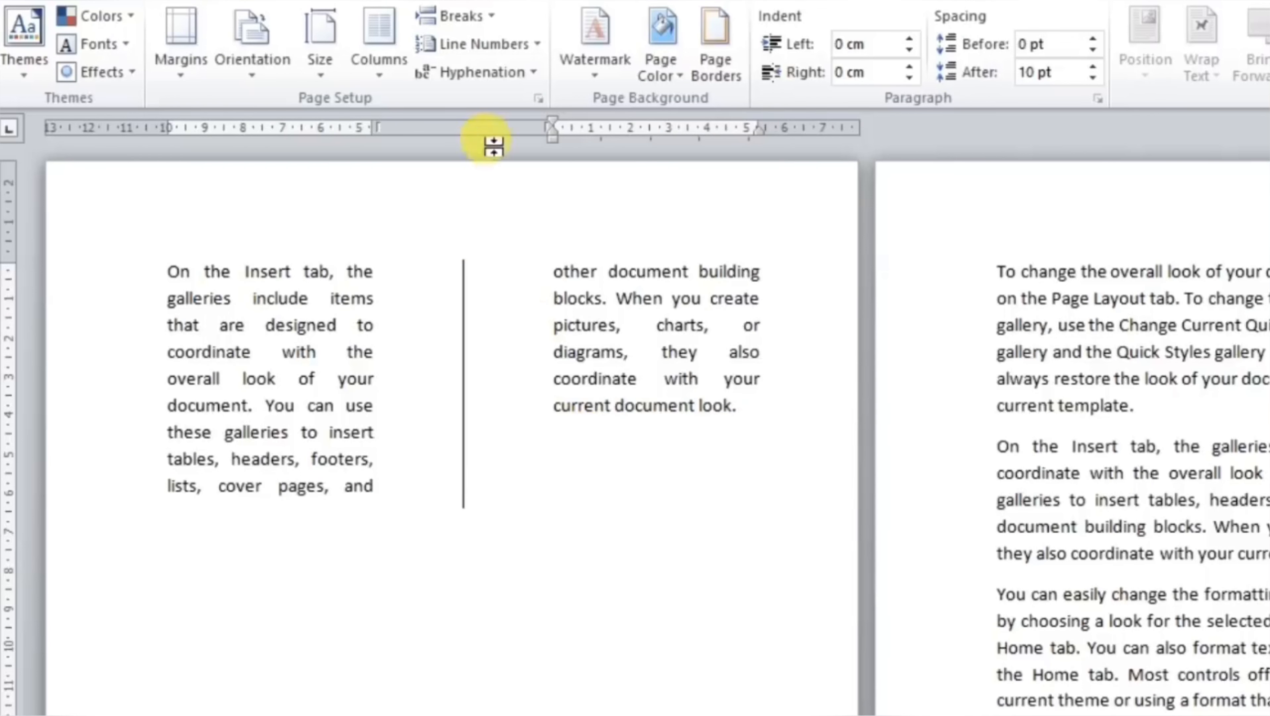
# Step: Try a column break below the remaining two-column paragraph, and undo it
pyautogui.click(453, 15)
pyautogui.click(518, 178)
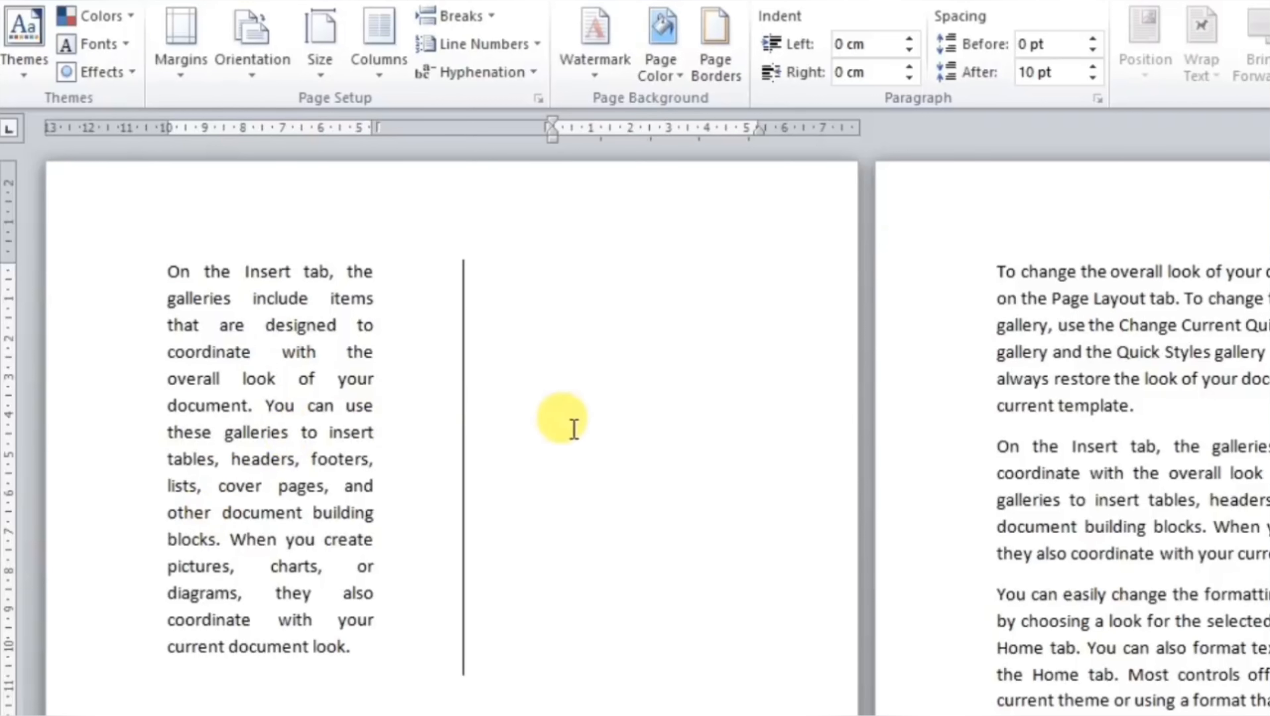
pyautogui.hotkey('ctrl', 'z')
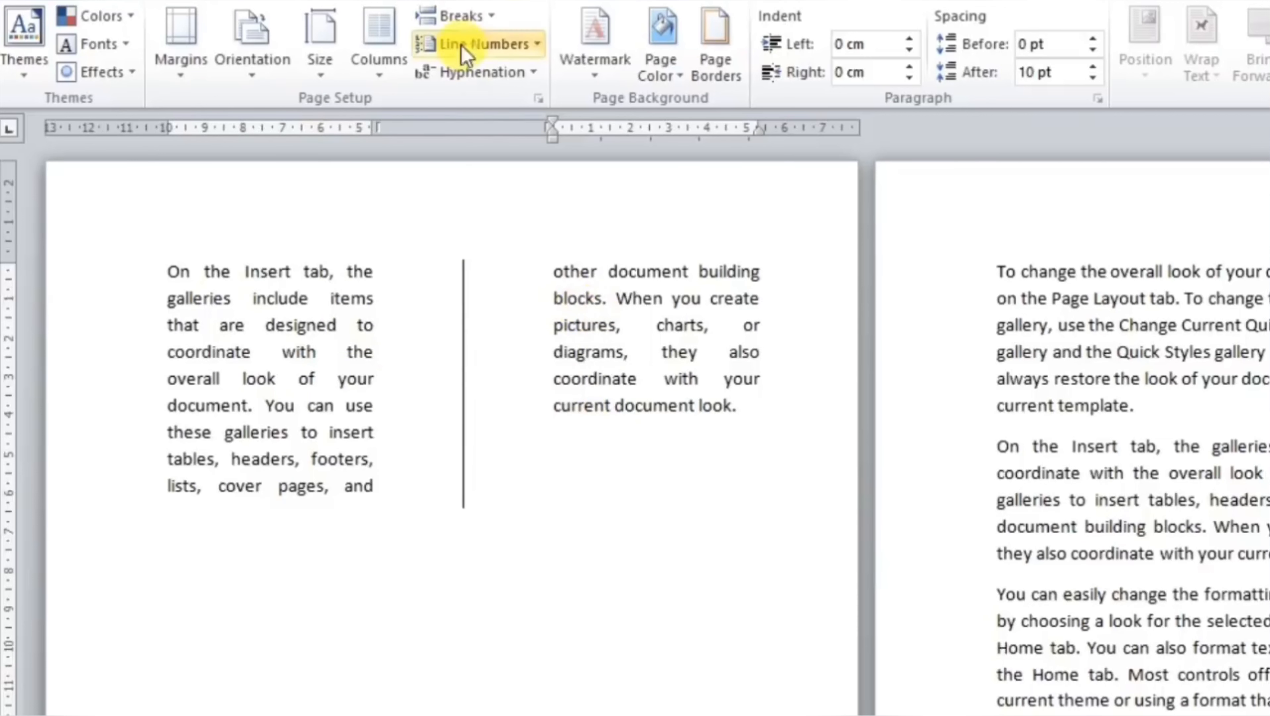
# Step: Insert a column break on the empty line after "current document look." in the second column
pyautogui.click(475, 15)
pyautogui.click(423, 436)
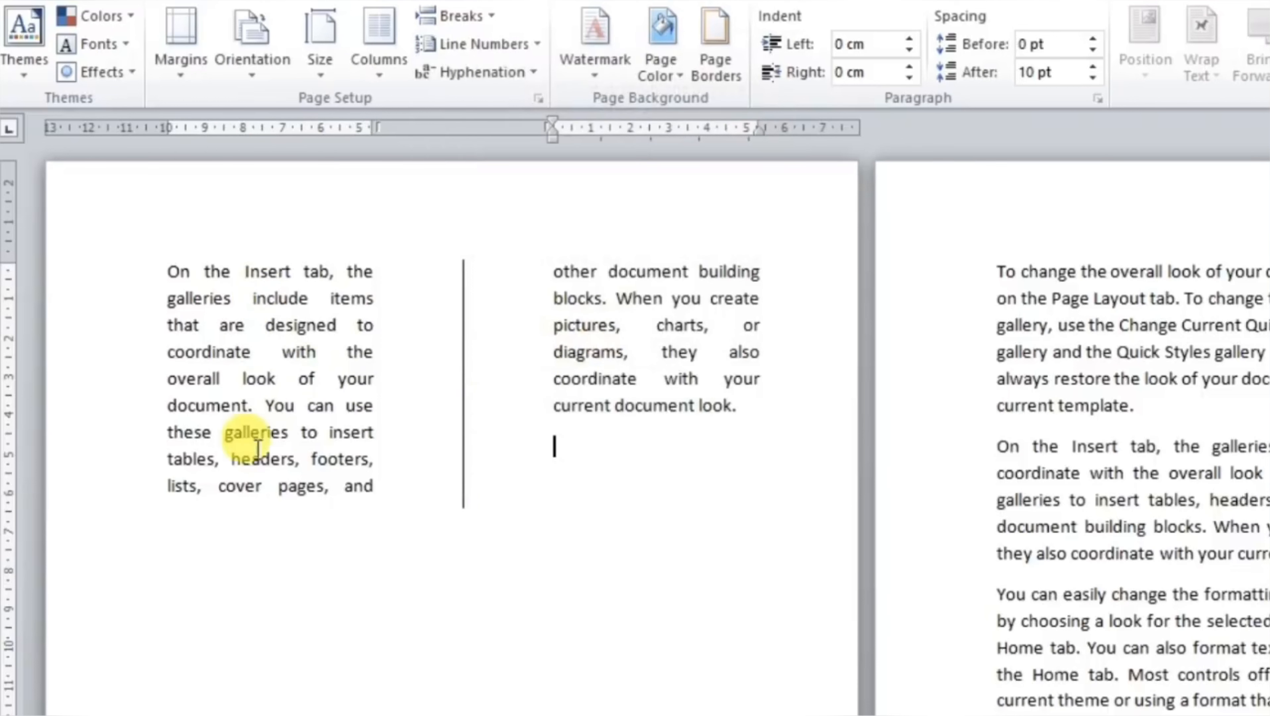
pyautogui.click(466, 15)
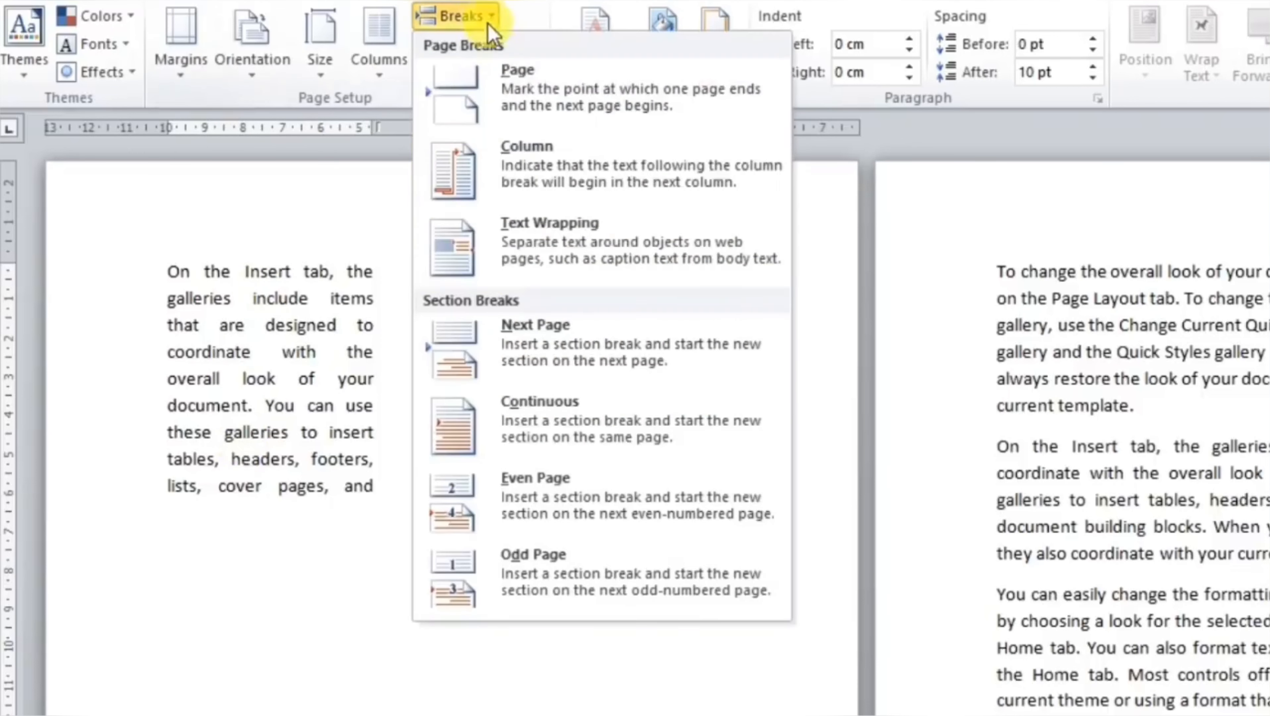
pyautogui.click(506, 150)
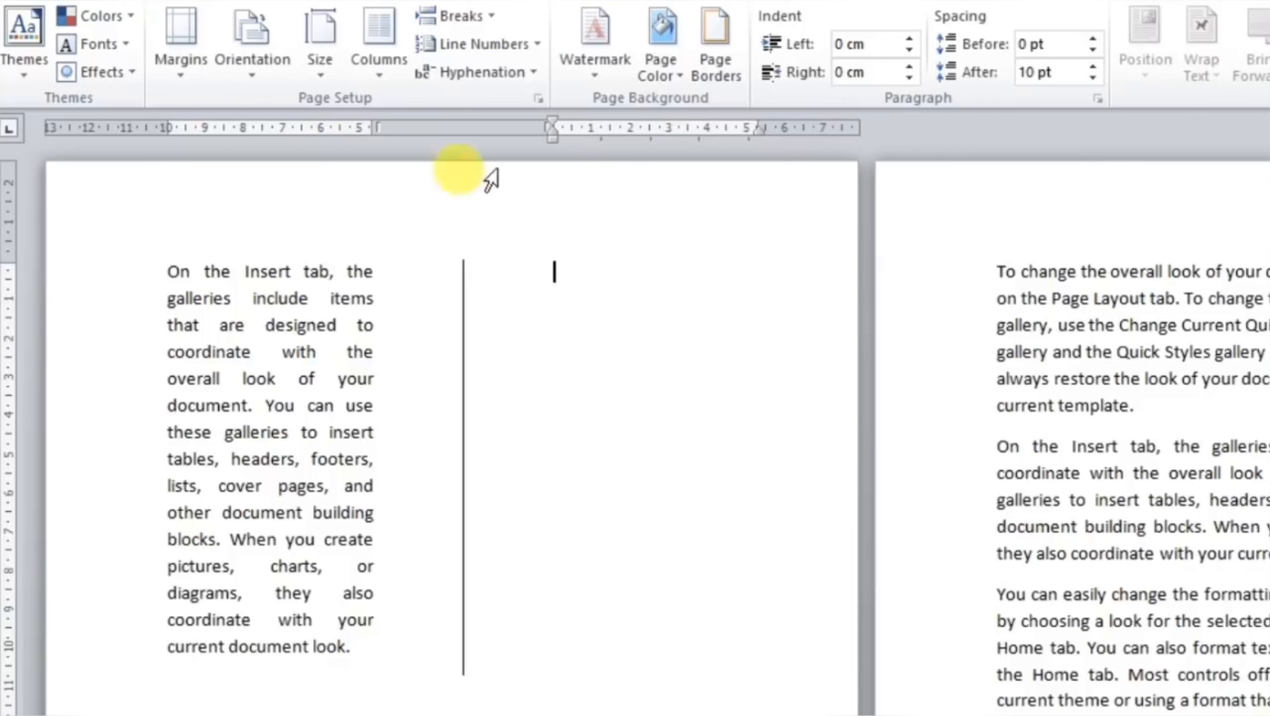
# Step: Check the Text Wrapping break option, then select all the first page's text and set it to a single column
pyautogui.click(490, 16)
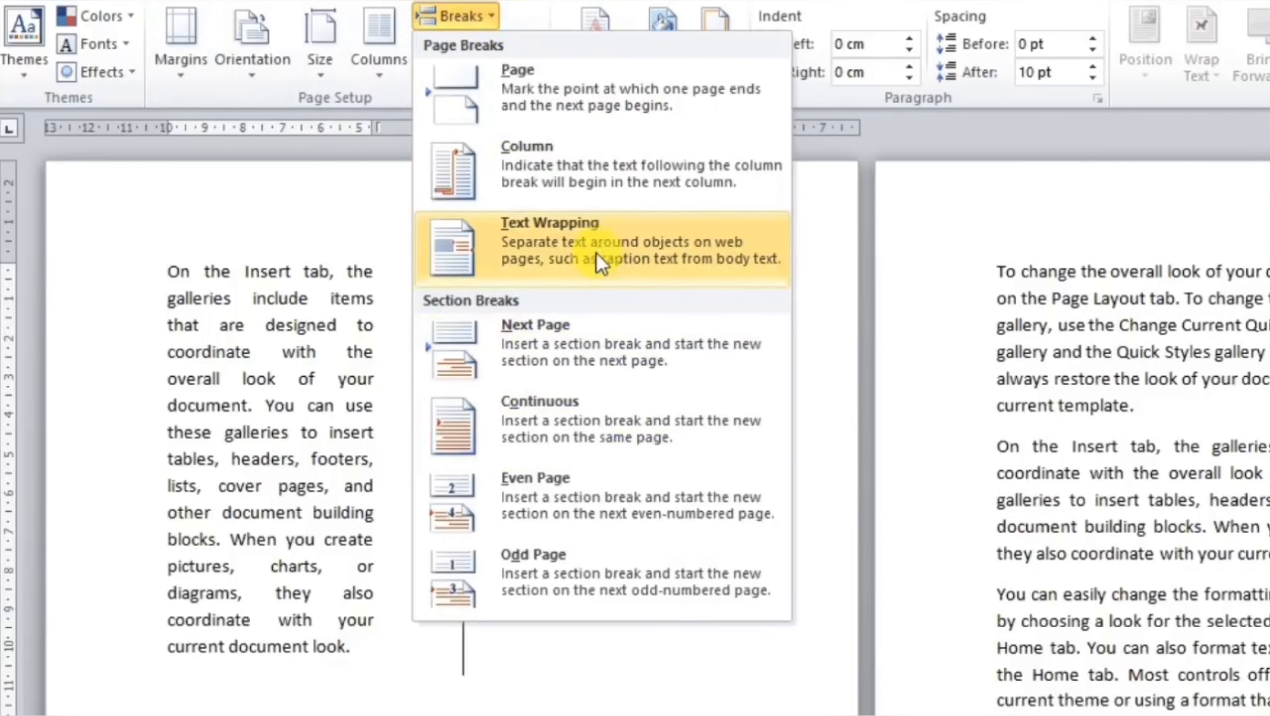
pyautogui.click(304, 482)
pyautogui.moveTo(585, 702); pyautogui.dragTo(164, 233)
pyautogui.click(420, 46)
pyautogui.click(379, 55)
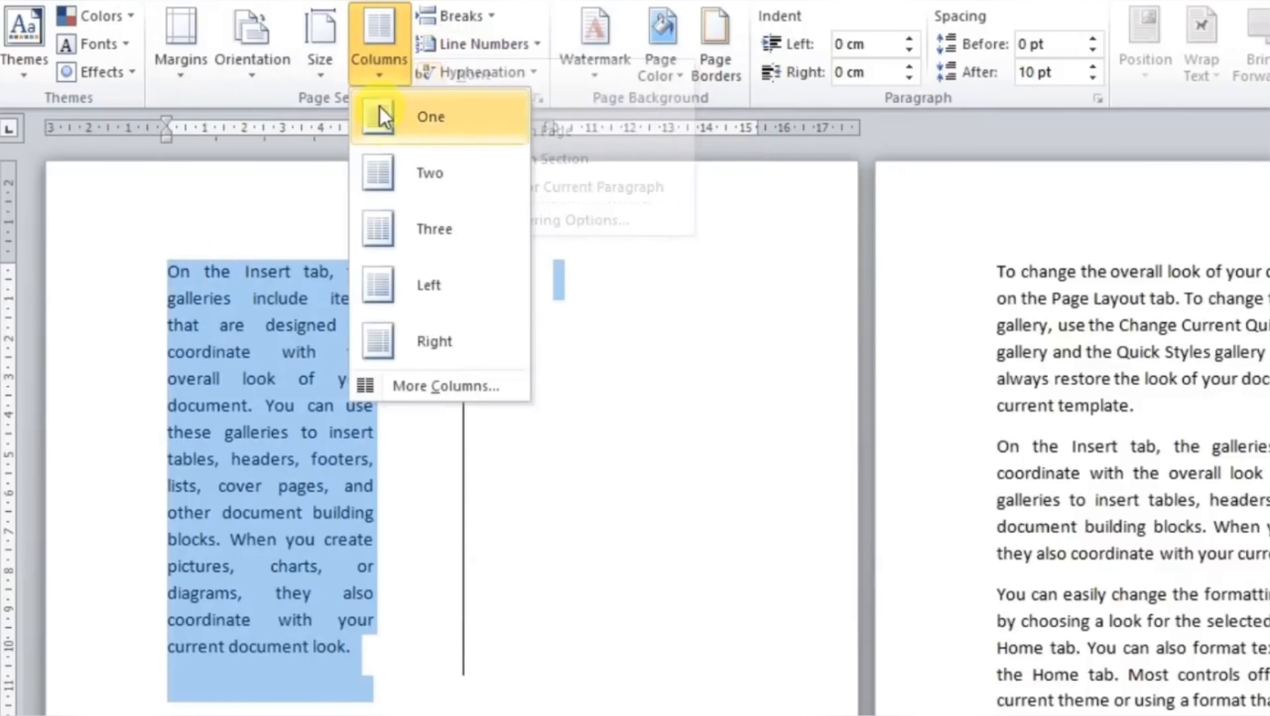
pyautogui.click(426, 117)
pyautogui.click(525, 454)
pyautogui.scroll(-1, 541, 496)
pyautogui.scroll(1, 541, 498)
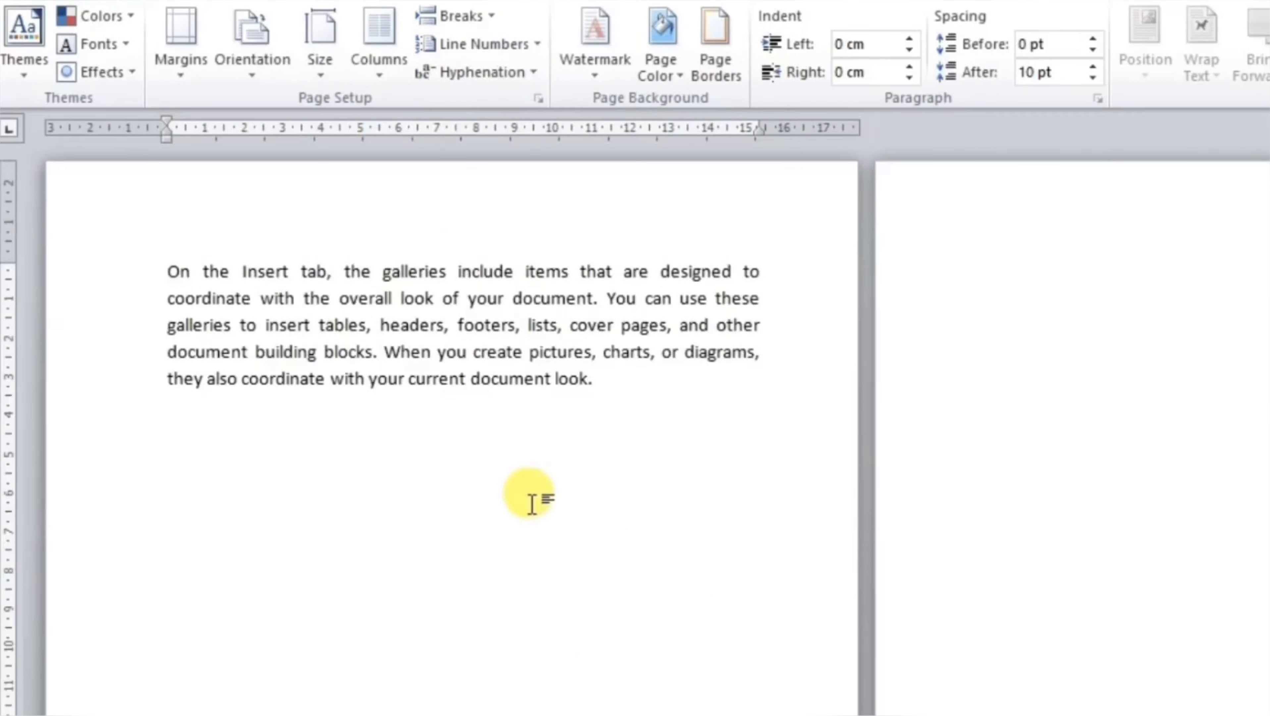
# Step: Undo the single-column layout and remove the column break and page break that follow the first paragraph
pyautogui.hotkey('ctrl', 'z')
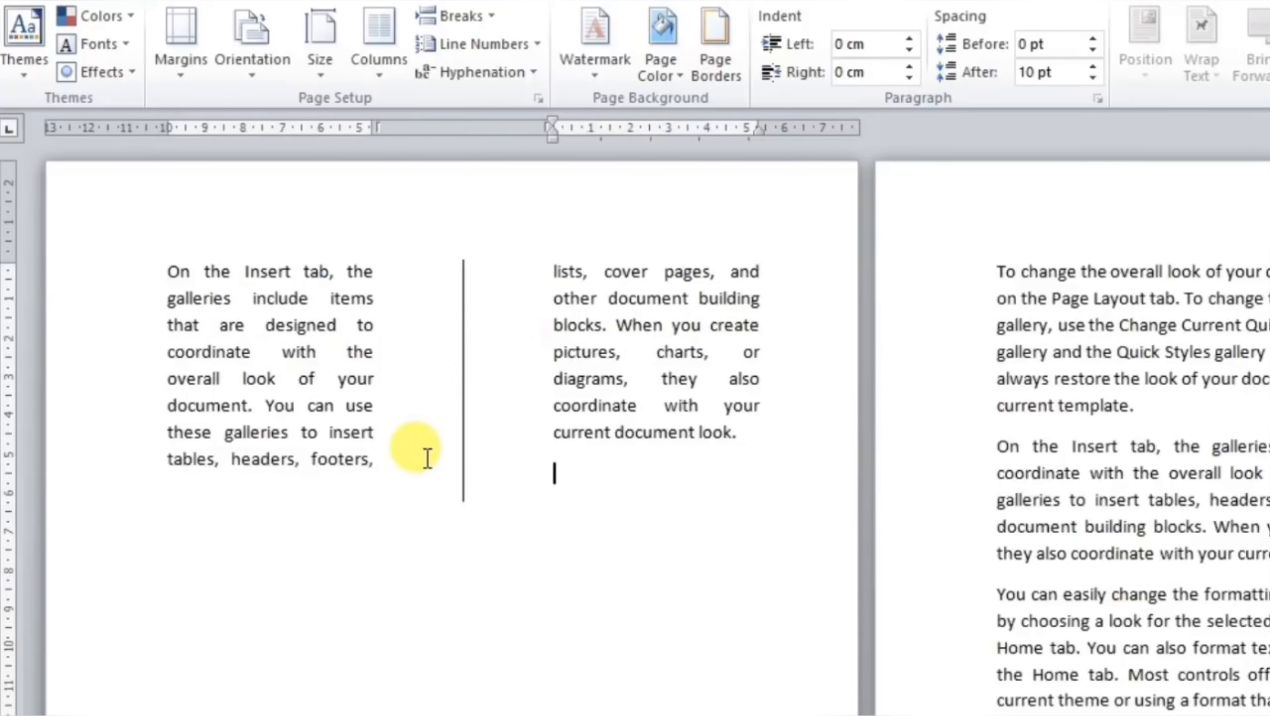
pyautogui.hotkey('ctrl', 'z')
pyautogui.hotkey('ctrl', 'z')
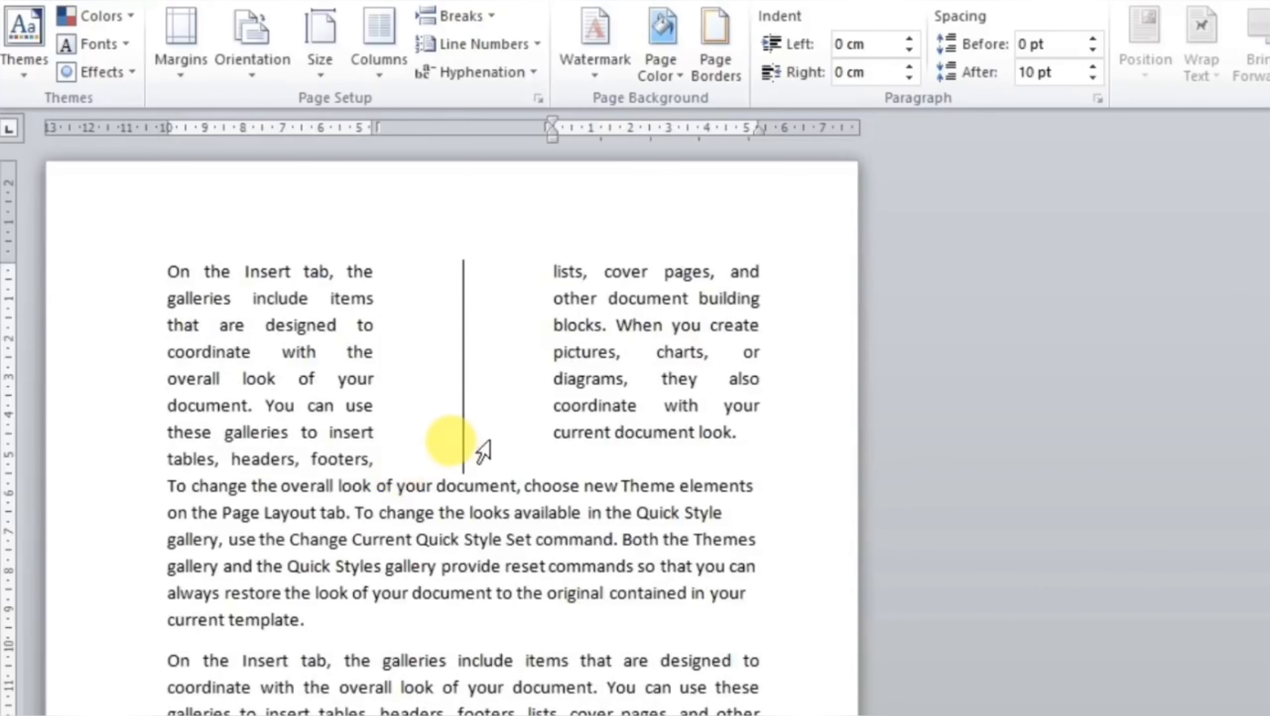
# Step: Select the two-column text from its beginning through "current" and return it to one column
pyautogui.moveTo(571, 471); pyautogui.dragTo(99, 128)
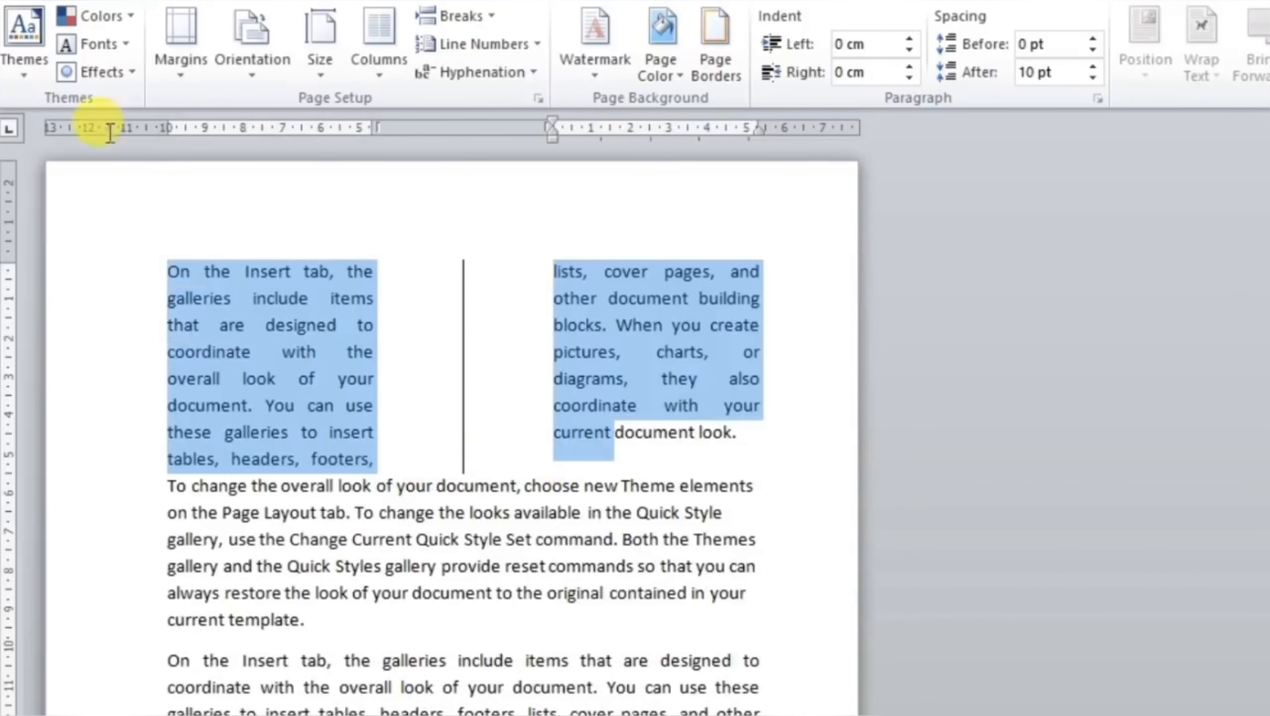
pyautogui.click(376, 55)
pyautogui.click(387, 123)
pyautogui.click(456, 485)
# Step: Review the section break options, then split the "To change the overall look" paragraph after "gallery," into a new paragraph
pyautogui.scroll(-3, 446, 521)
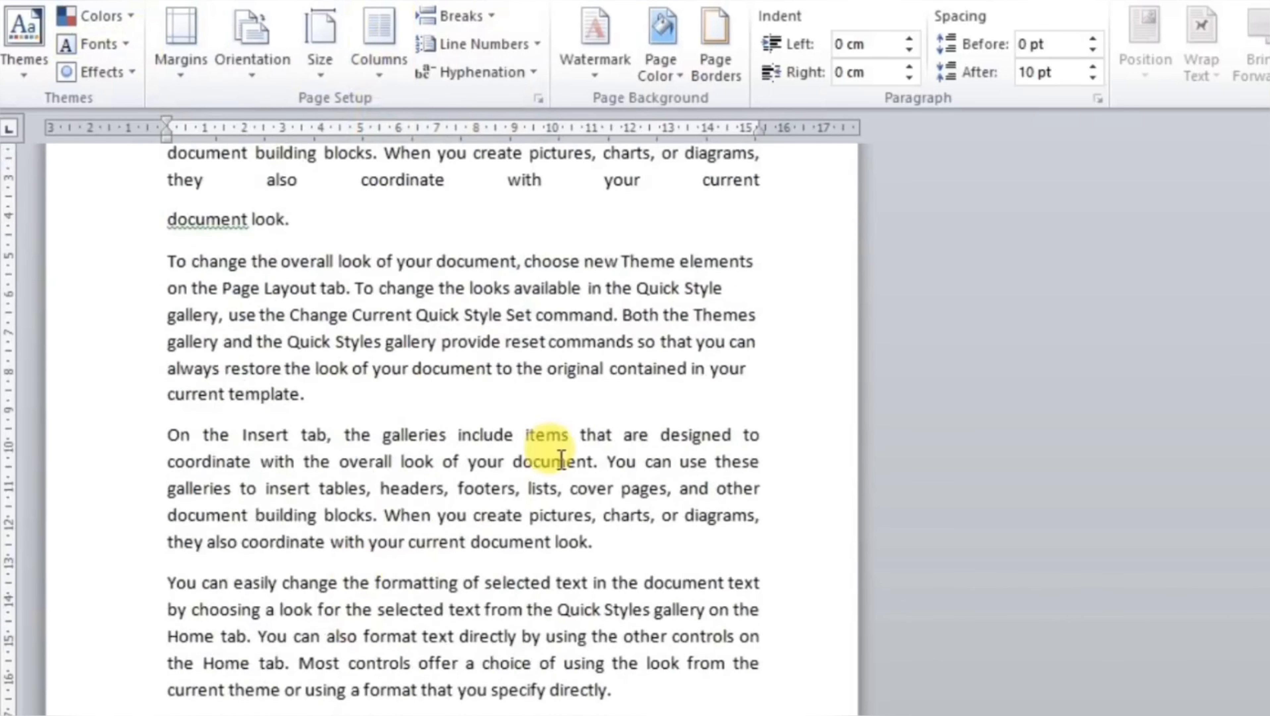
pyautogui.click(489, 17)
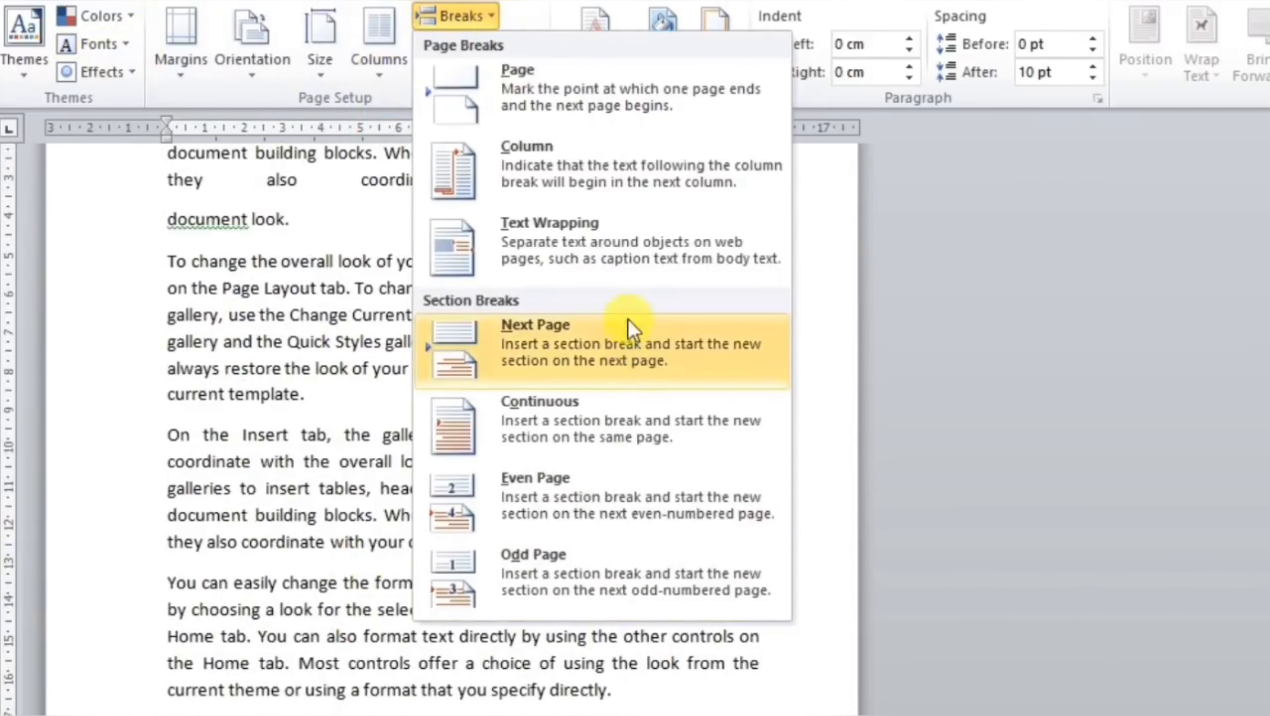
pyautogui.click(321, 394)
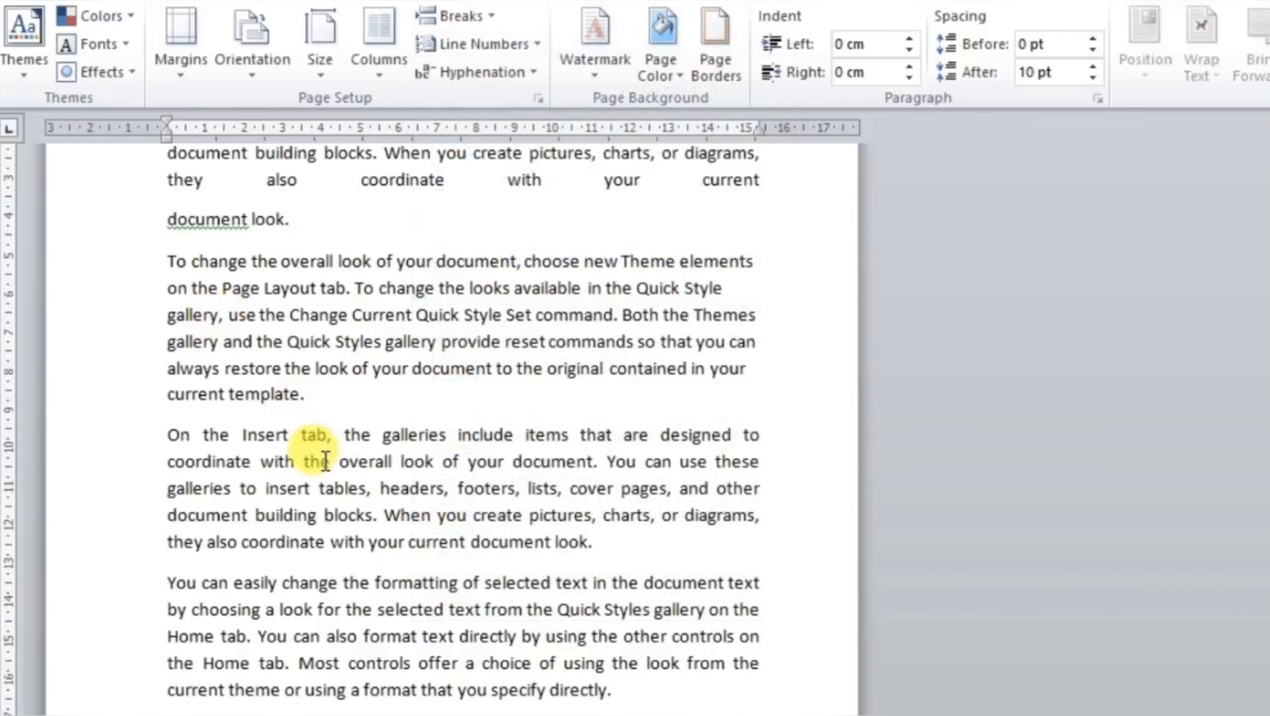
pyautogui.press('Return')
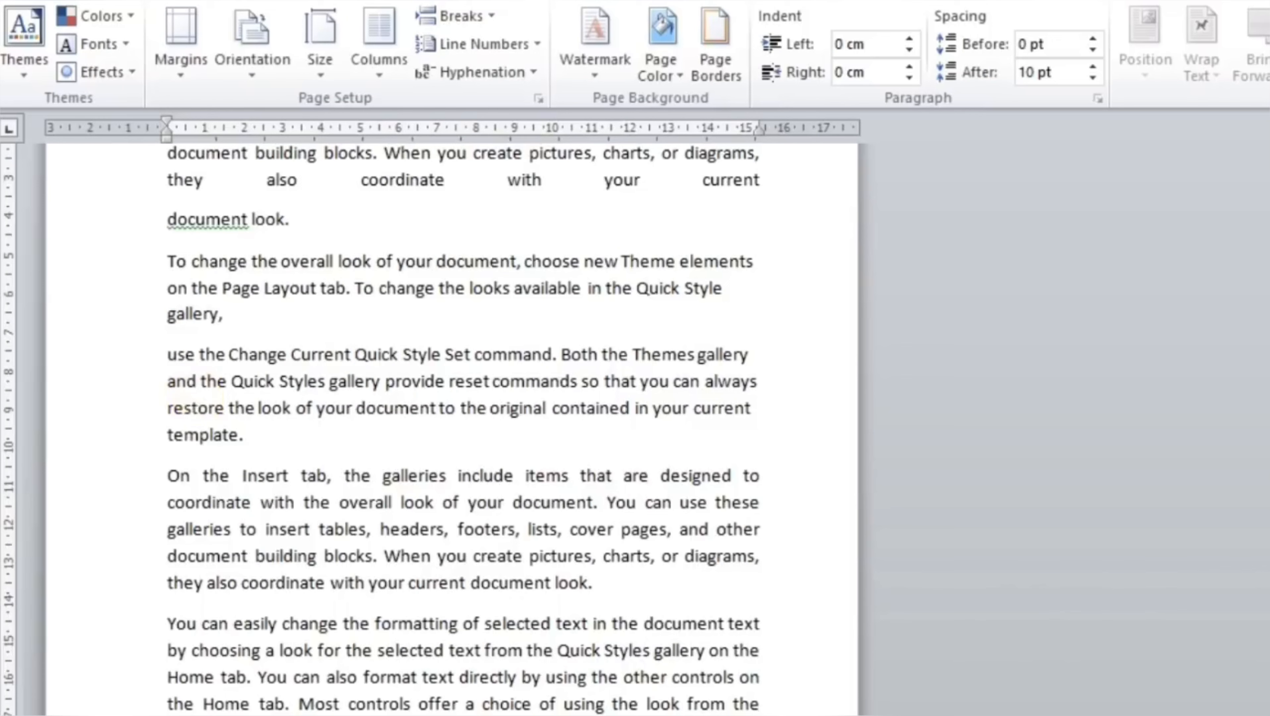
# Step: Replace the paragraph break after "gallery," with a Text Wrapping break, and split the "On the Insert tab" paragraph after "insert"
pyautogui.press('BackSpace')
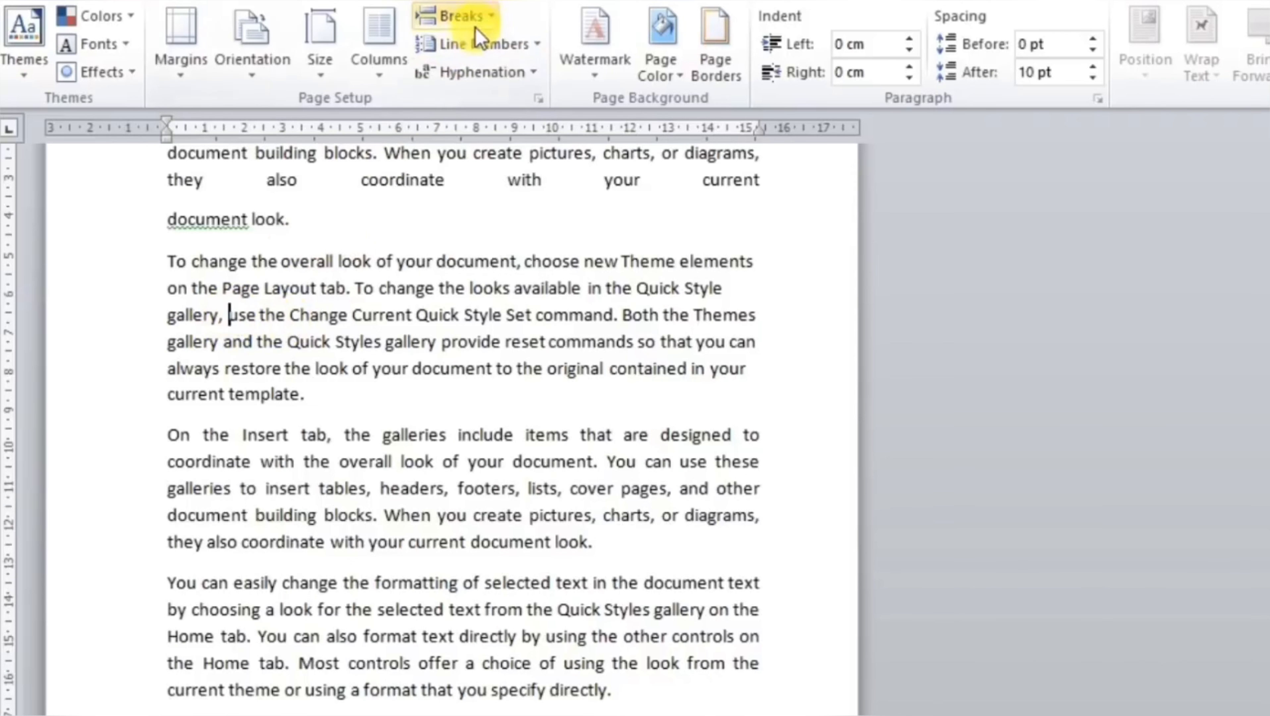
pyautogui.click(491, 20)
pyautogui.click(521, 253)
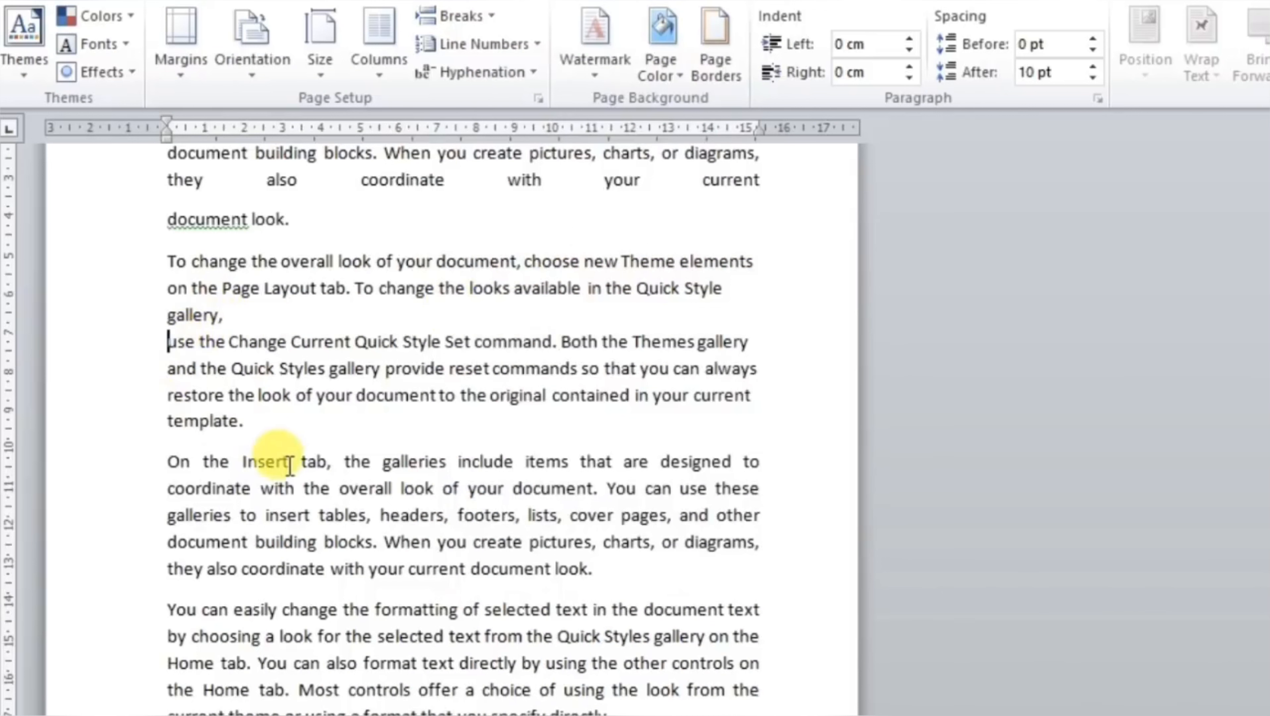
pyautogui.click(311, 515)
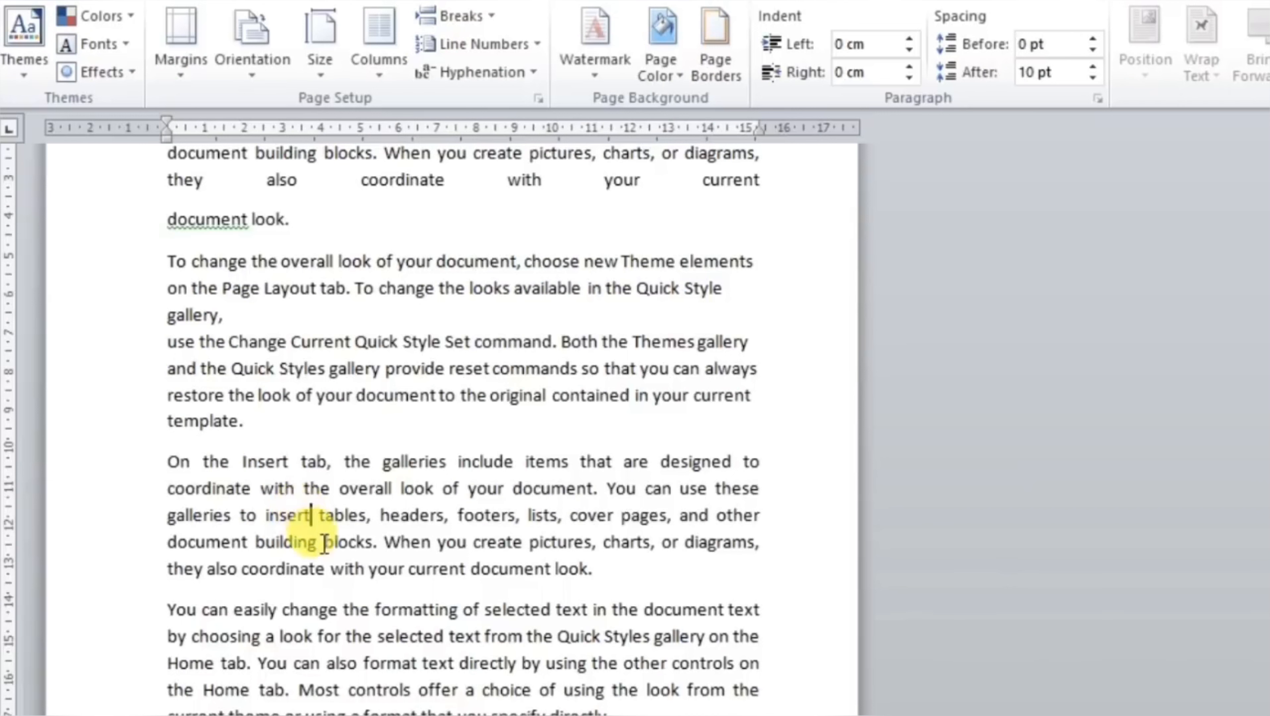
pyautogui.press('Return')
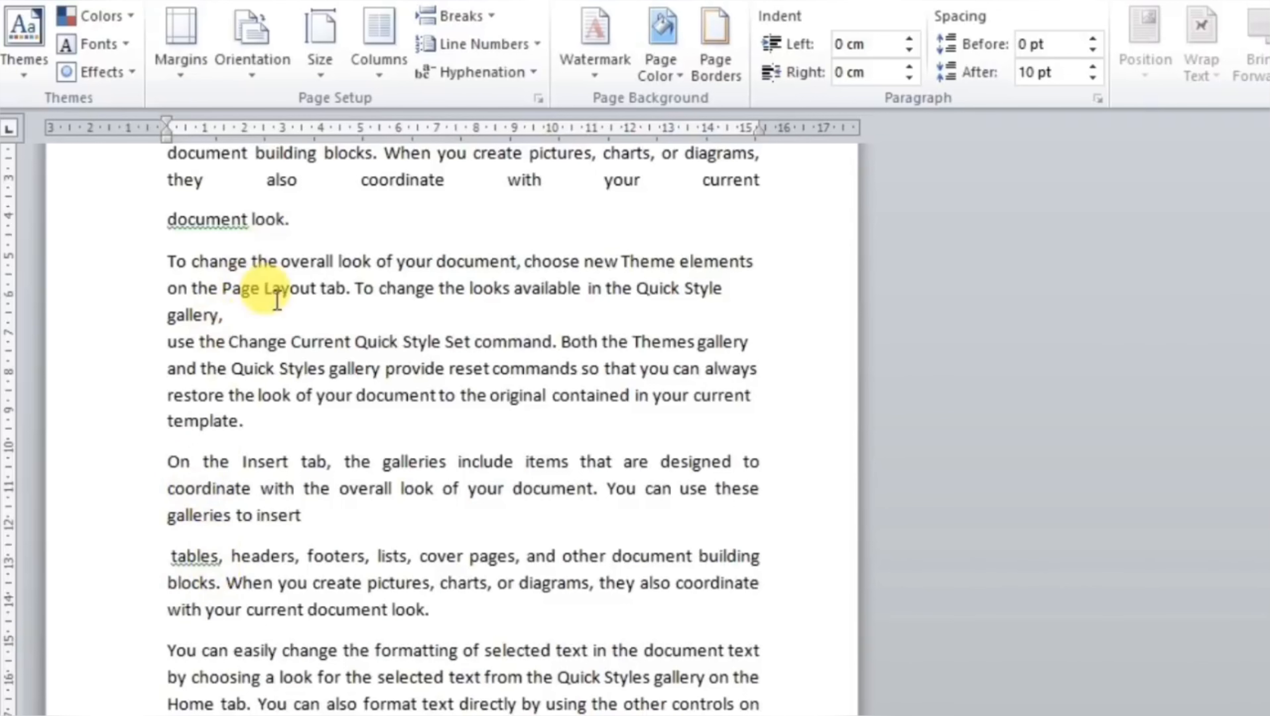
# Step: Review the section break options, then fill the blank document with sample text using =rand()
pyautogui.click(456, 16)
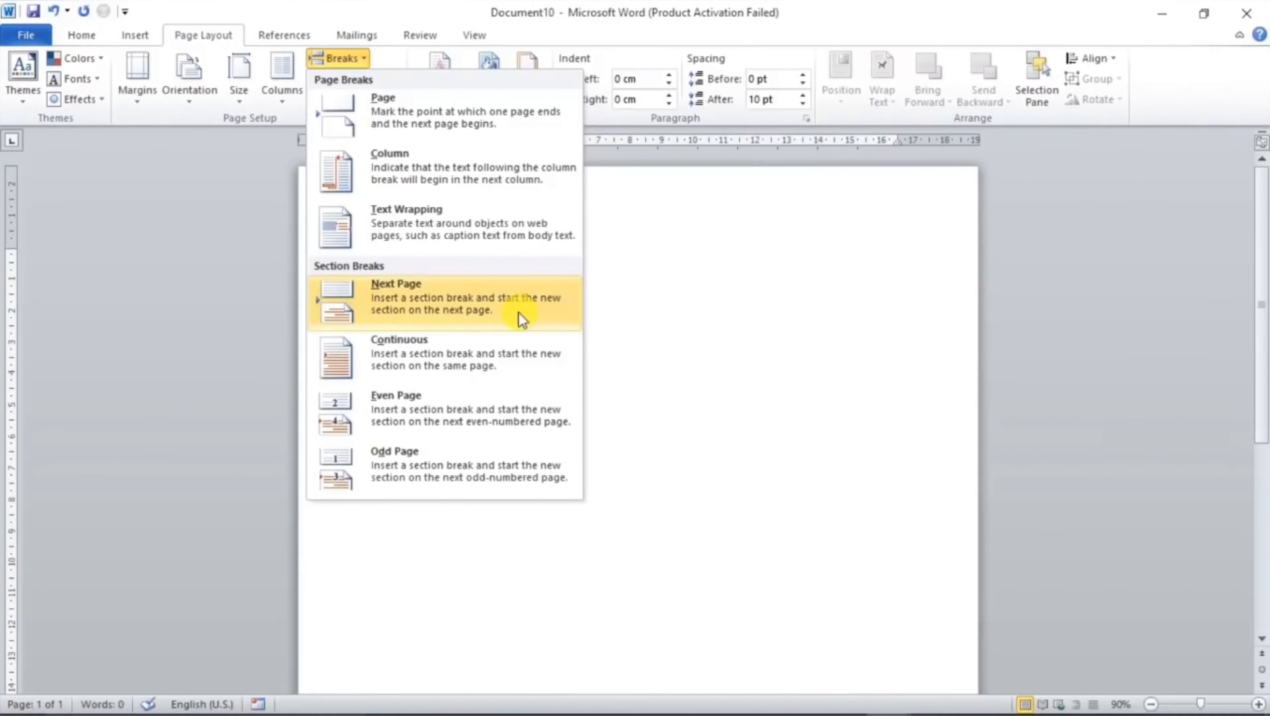
pyautogui.click(637, 323)
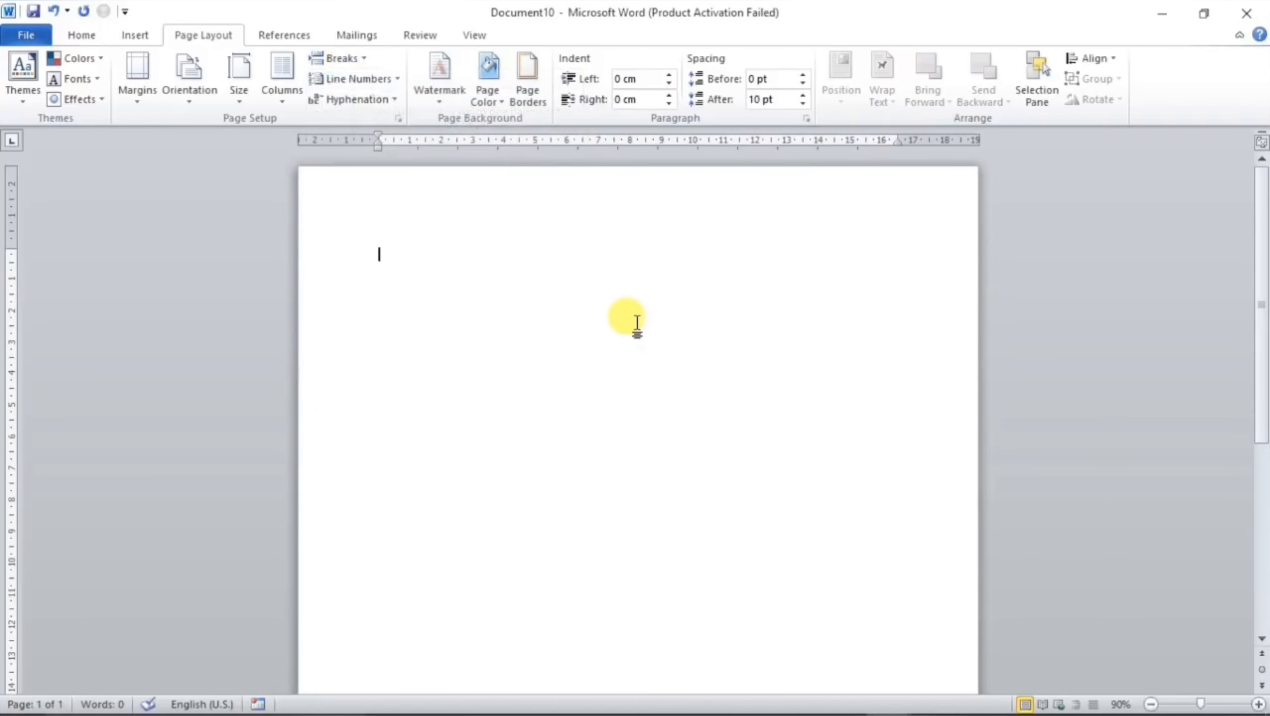
pyautogui.write('=ran')
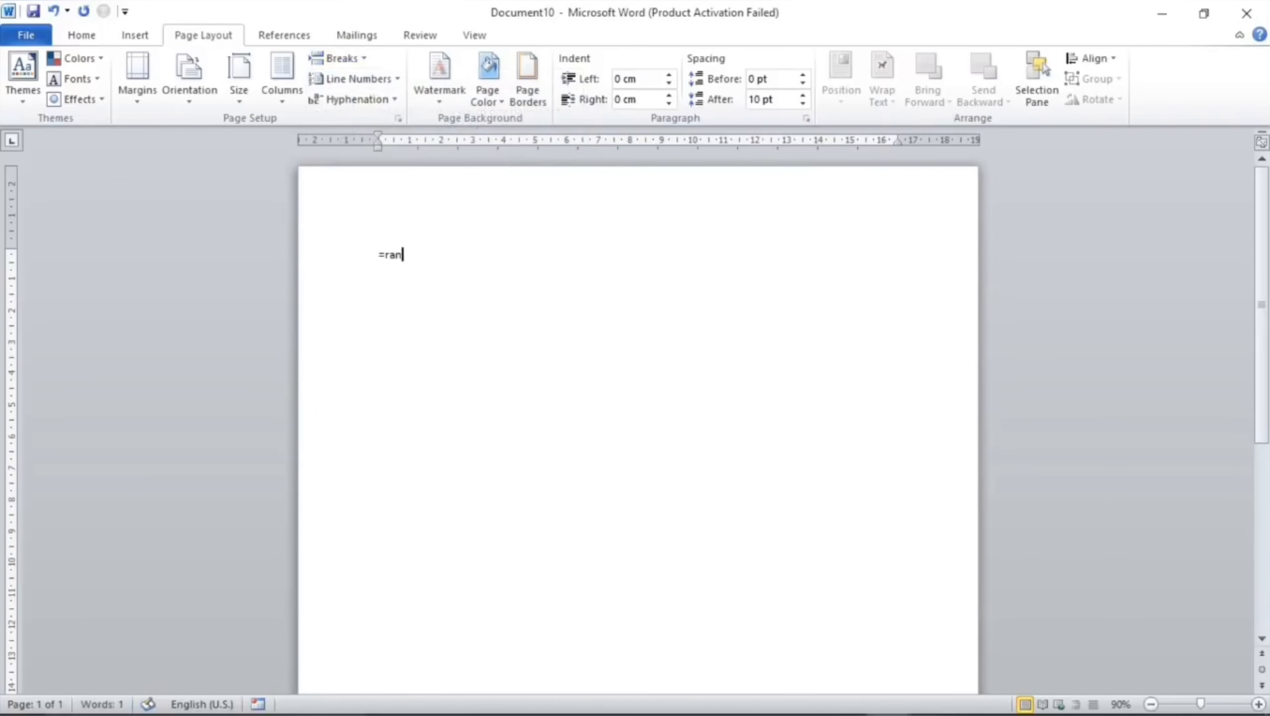
pyautogui.write('d()')
pyautogui.press('Return')
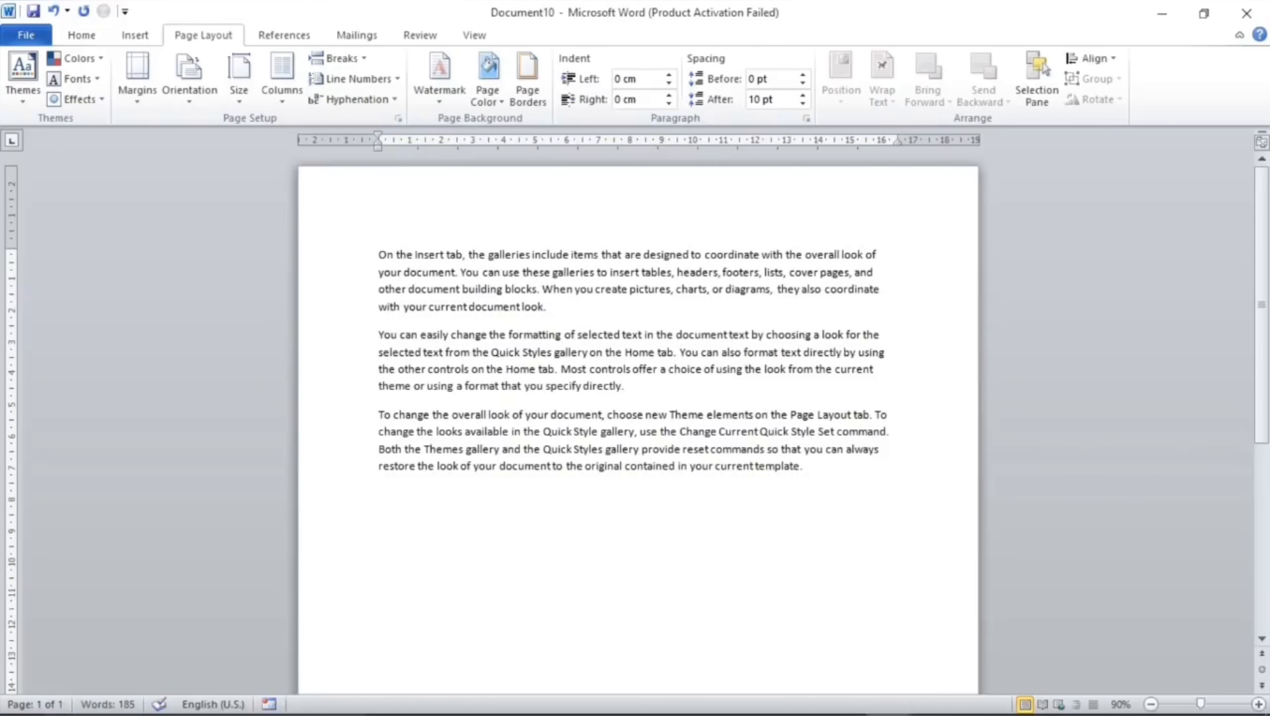
# Step: Enlarge all the sample text and paste repeated copies of it until the document fills four pages
pyautogui.hotkey('ctrl', 'a')
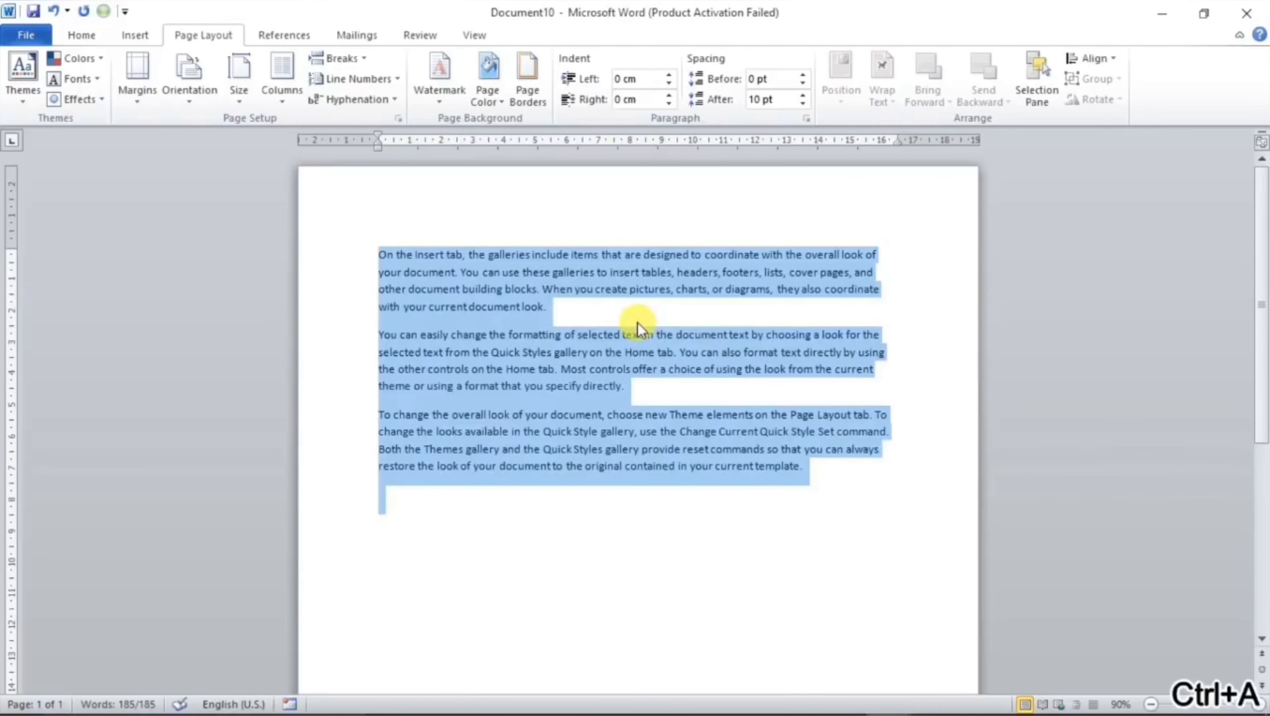
pyautogui.hotkey('ctrl', 'shift', '.')
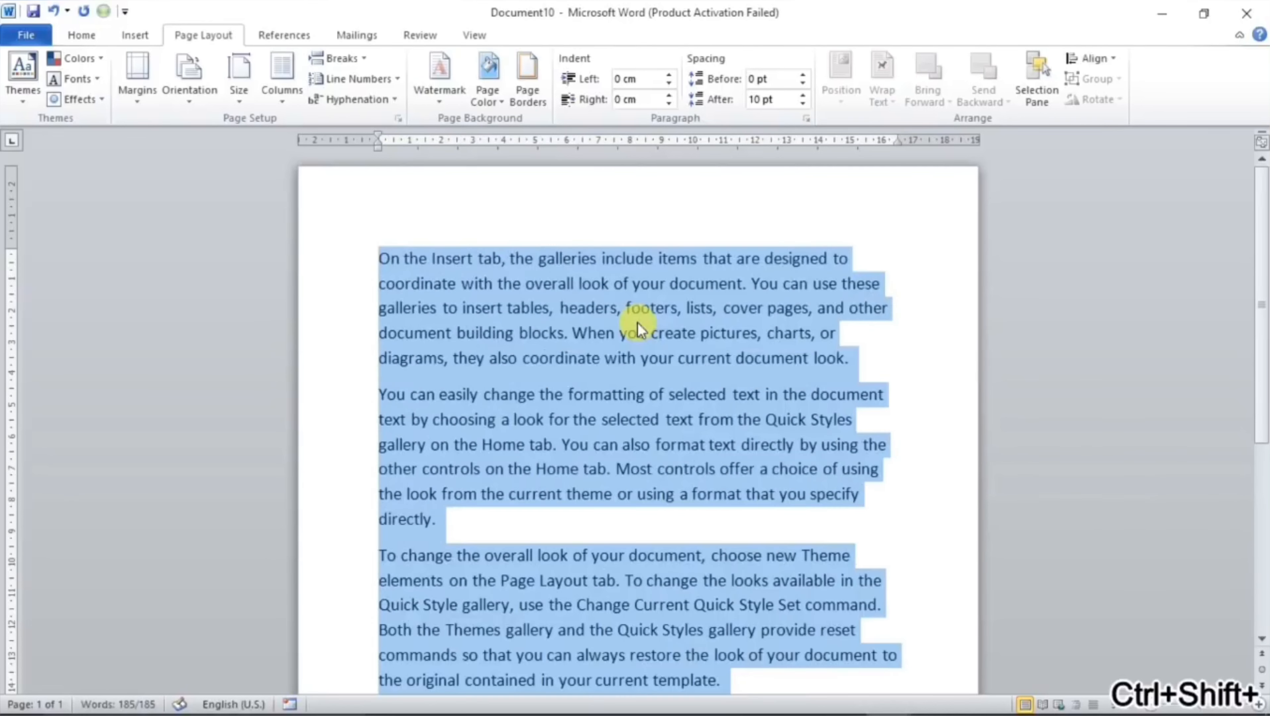
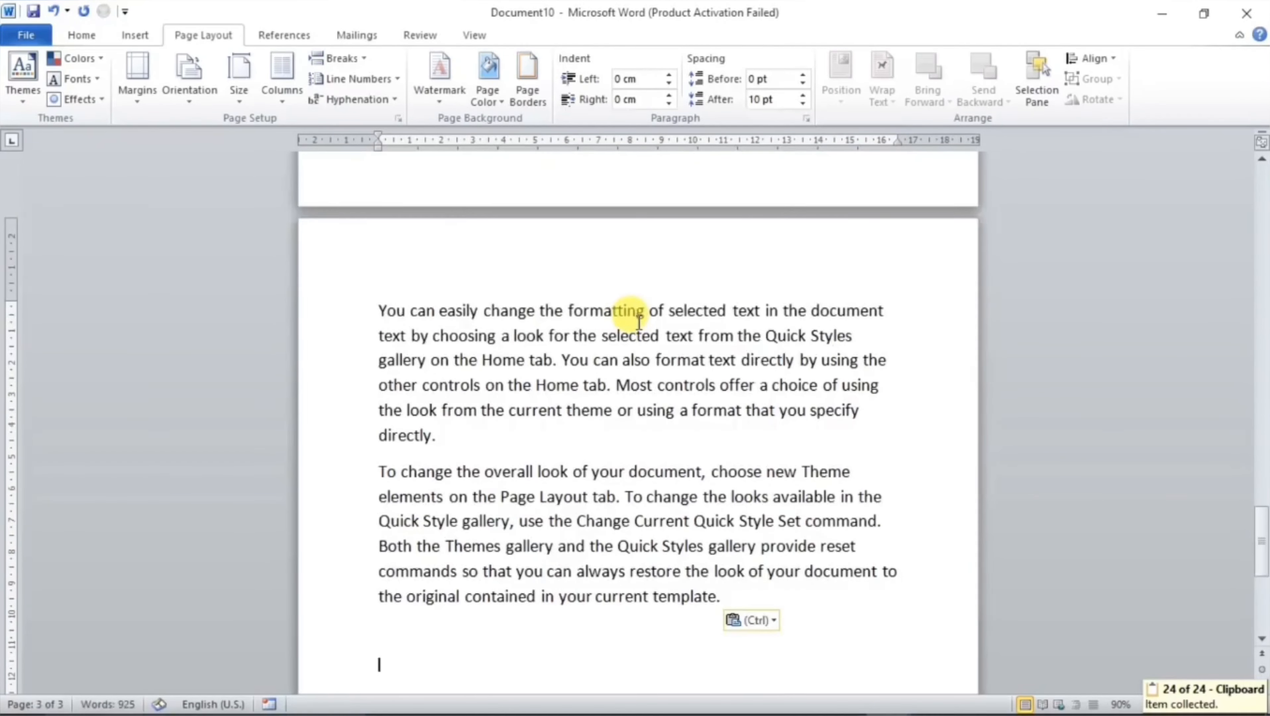
pyautogui.scroll(-5, 639, 322)
pyautogui.scroll(-1, 637, 321)
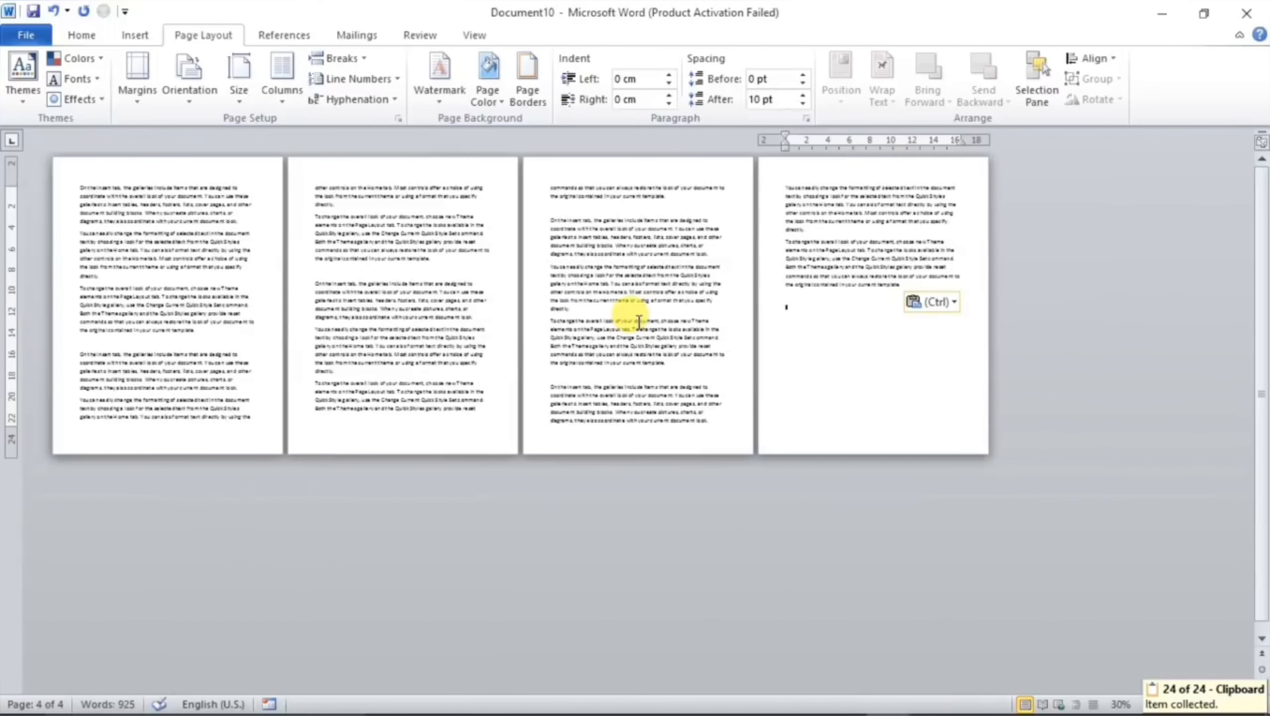
pyautogui.hotkey('ctrl', 'v')
# Step: Select the entire document and increase its font size to 28
pyautogui.click(166, 304)
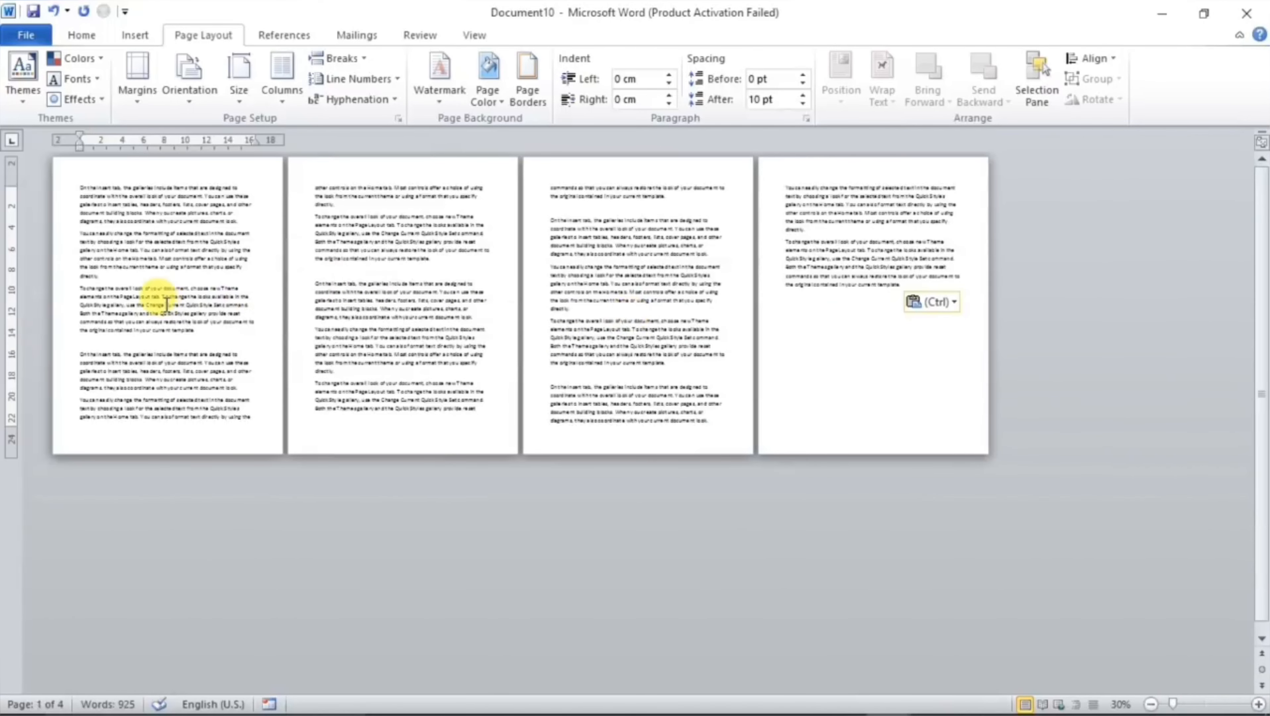
pyautogui.hotkey('ctrl', 'a')
pyautogui.hotkey('ctrl', 'shift', '.')
pyautogui.hotkey('ctrl', 'shift', '.')
pyautogui.hotkey('ctrl', 'shift', '.')
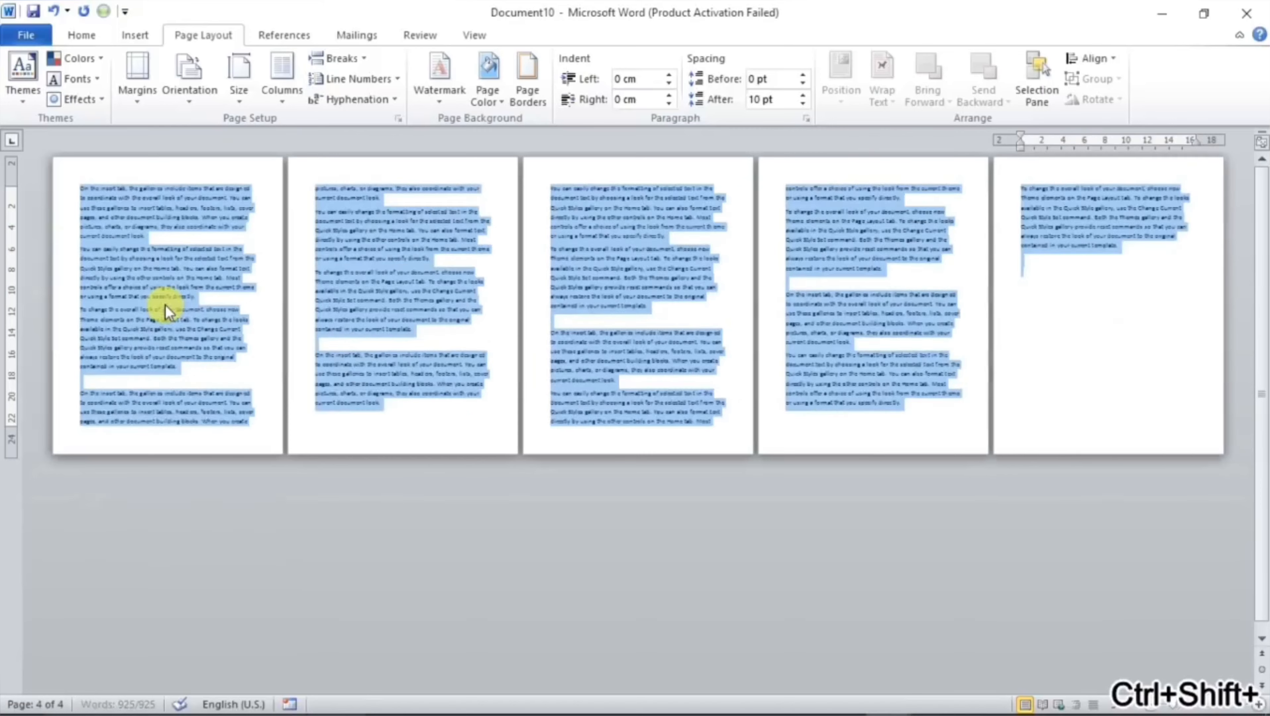
pyautogui.hotkey('ctrl', 'shift', '.')
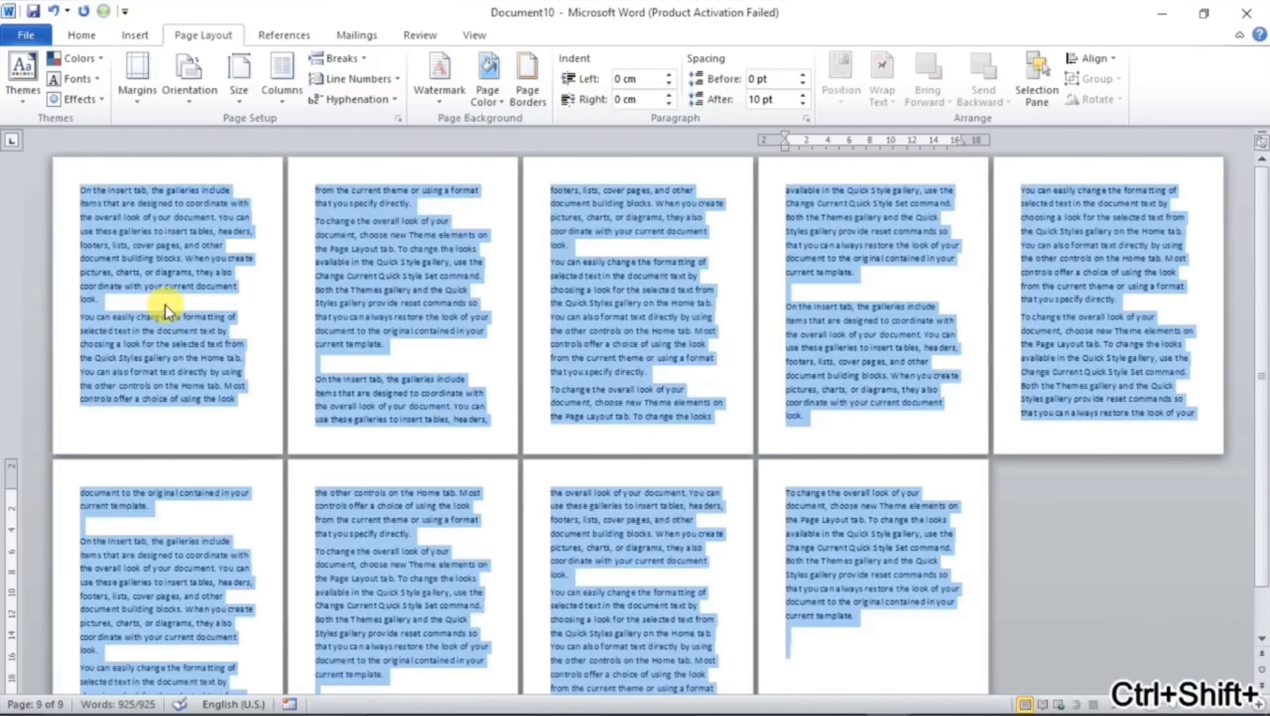
pyautogui.hotkey('ctrl', 'shift', '.')
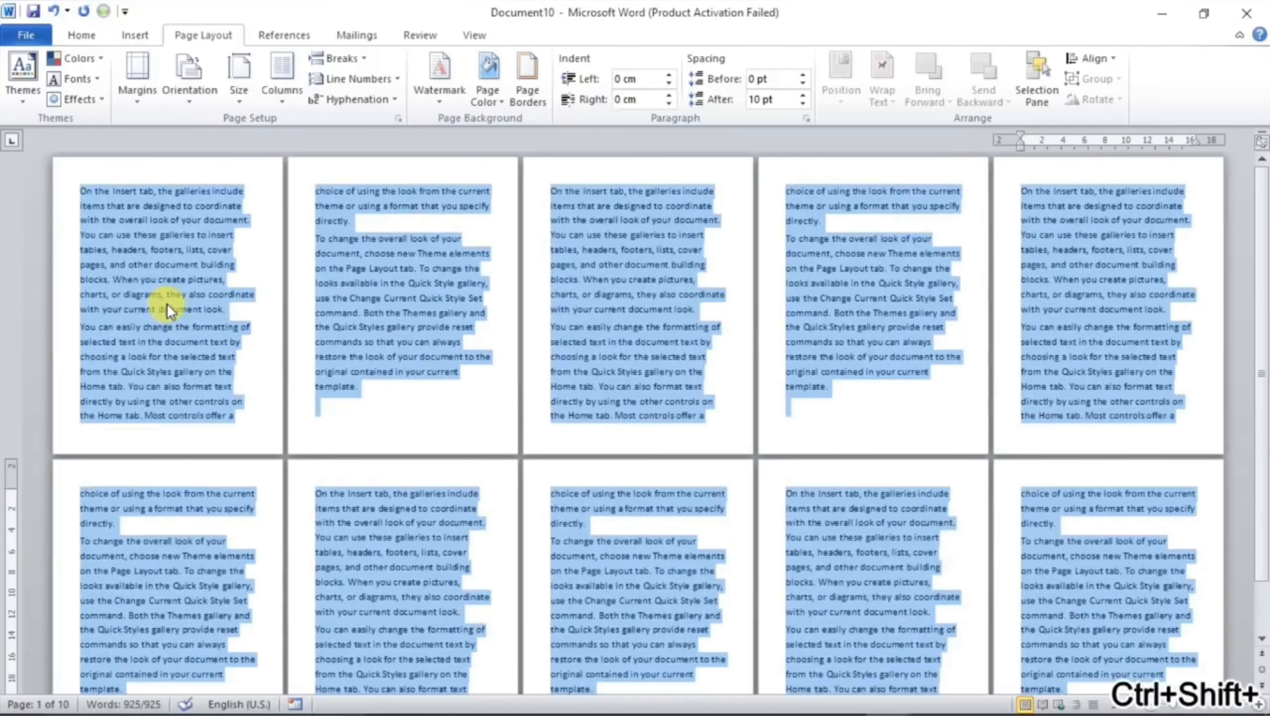
# Step: Delete everything after "Most controls offer a" on page seven, including the leftover blank page
pyautogui.click(303, 437)
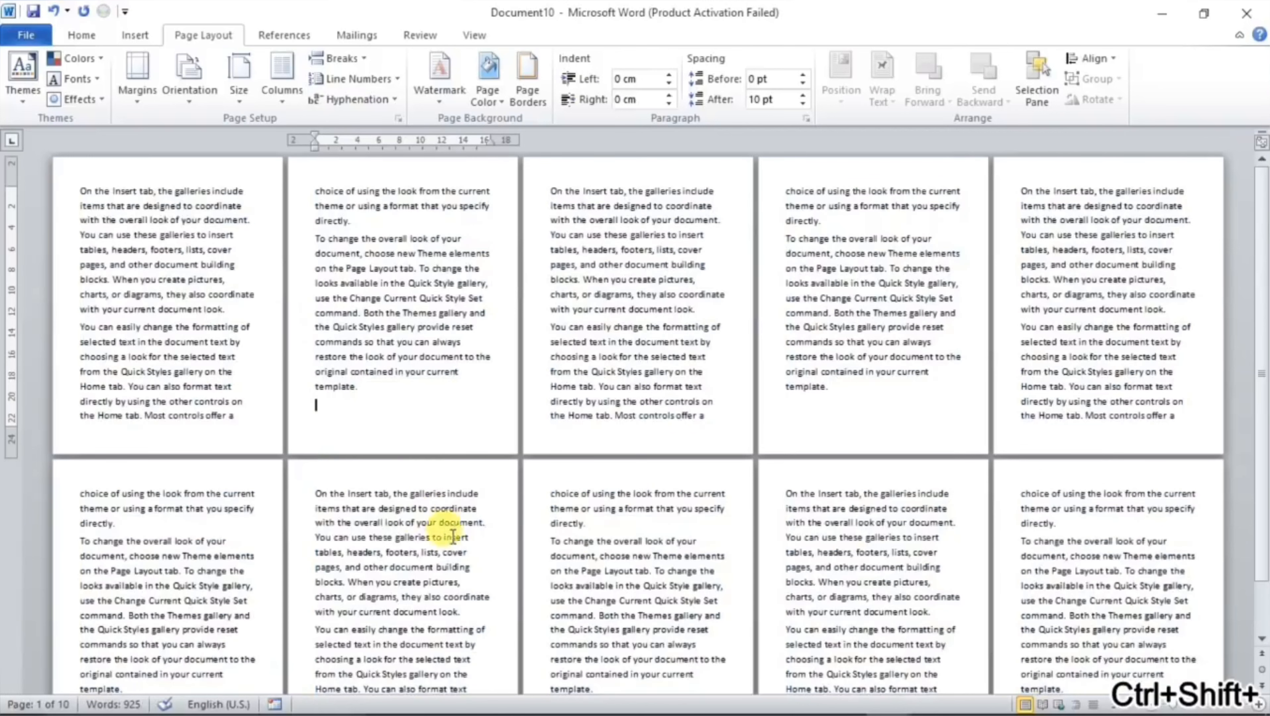
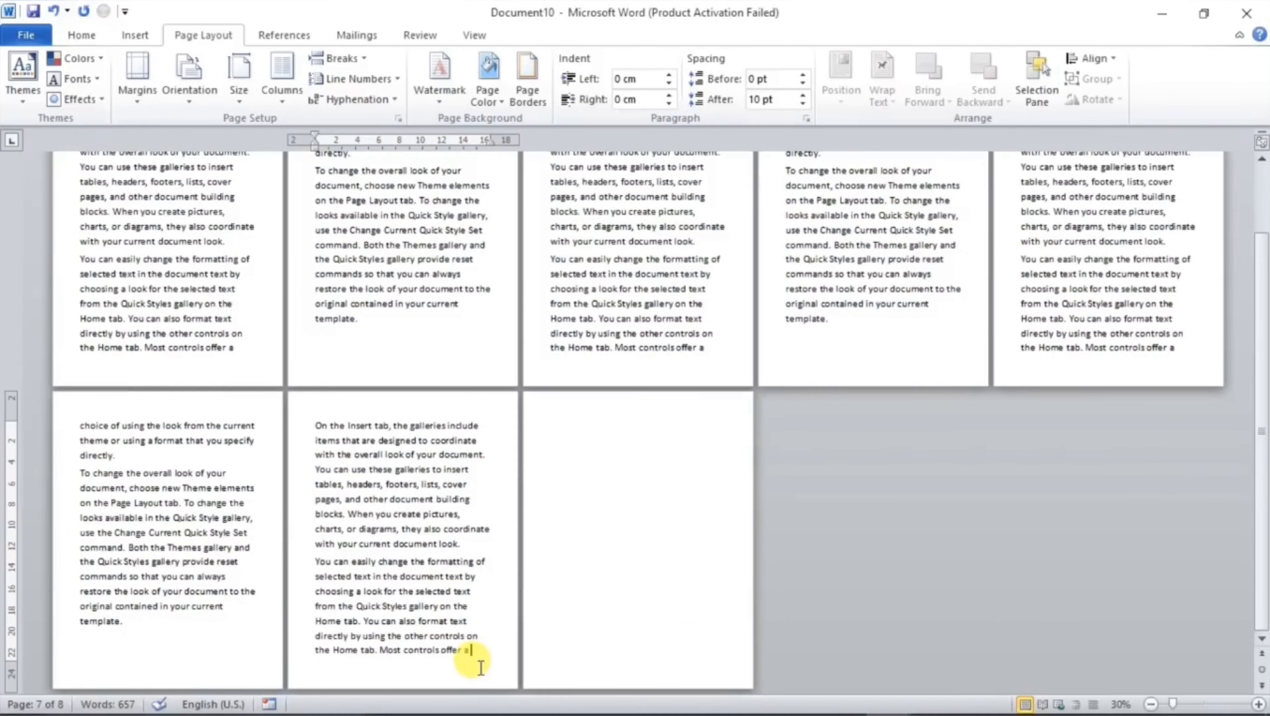
pyautogui.press('Delete')
pyautogui.scroll(2, 451, 626)
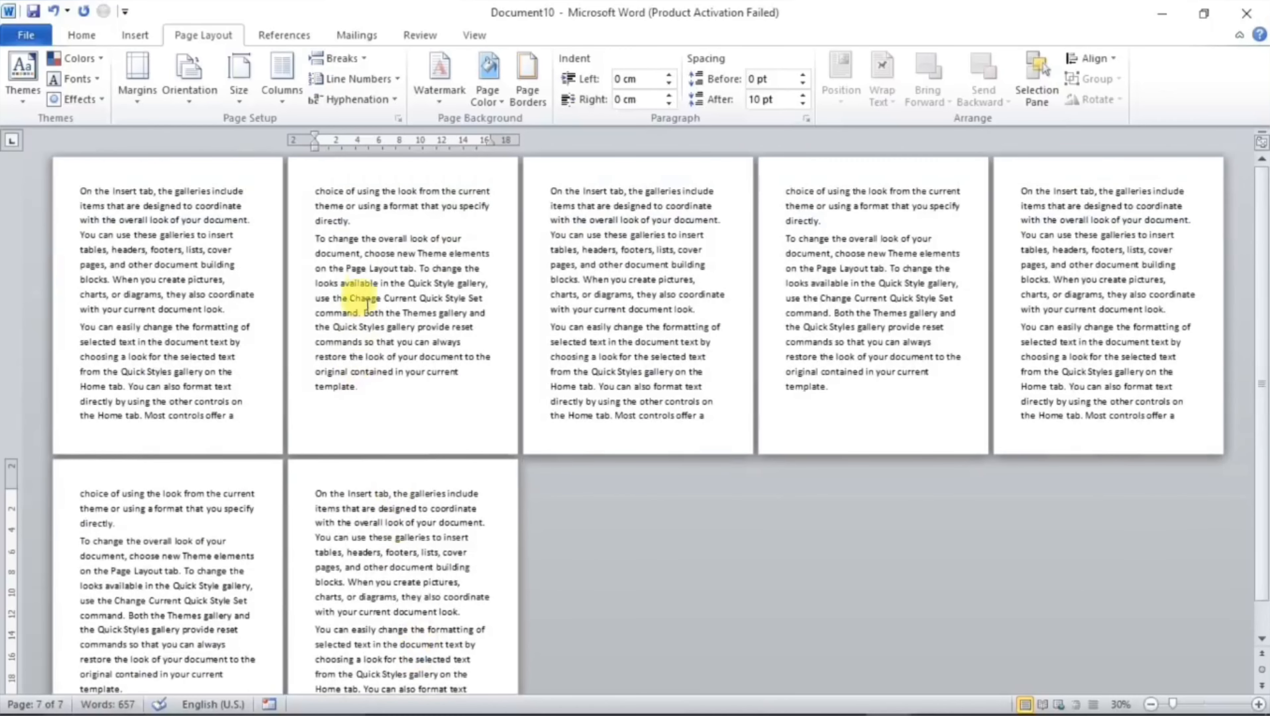
# Step: Check the header and footer areas, then insert a Next Page section break after "template." on page two
pyautogui.doubleClick(213, 173)
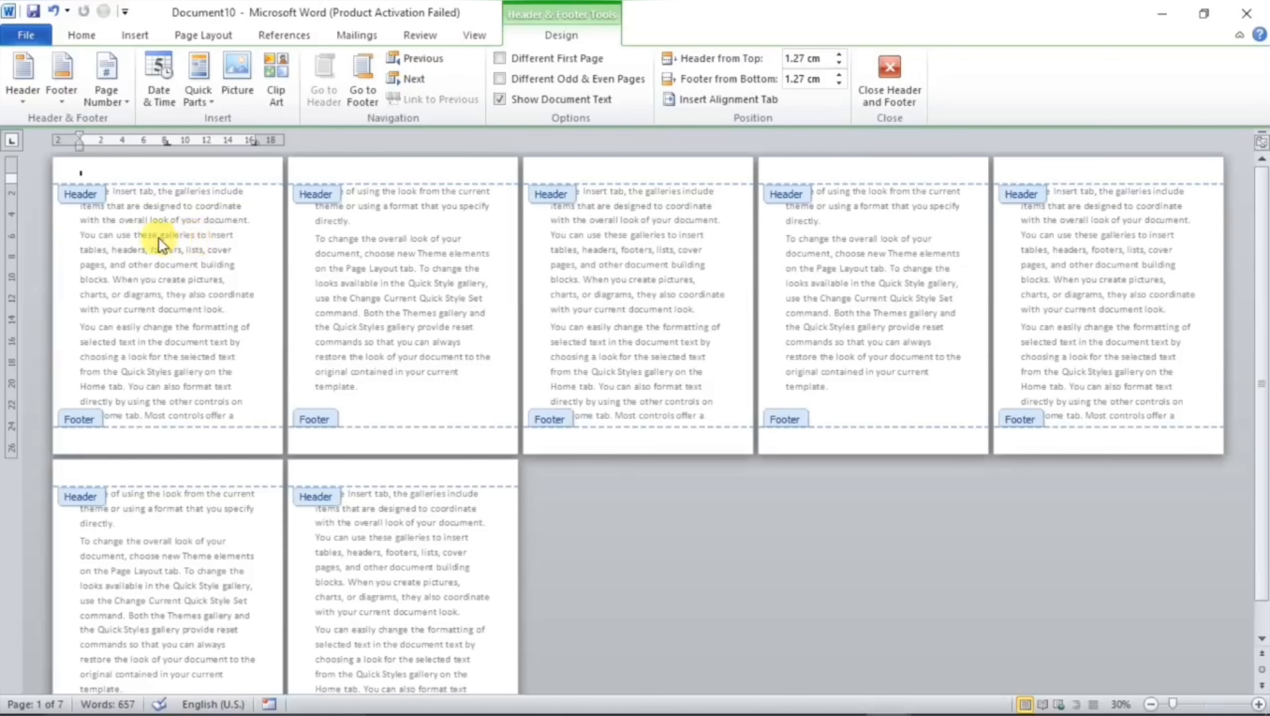
pyautogui.doubleClick(364, 293)
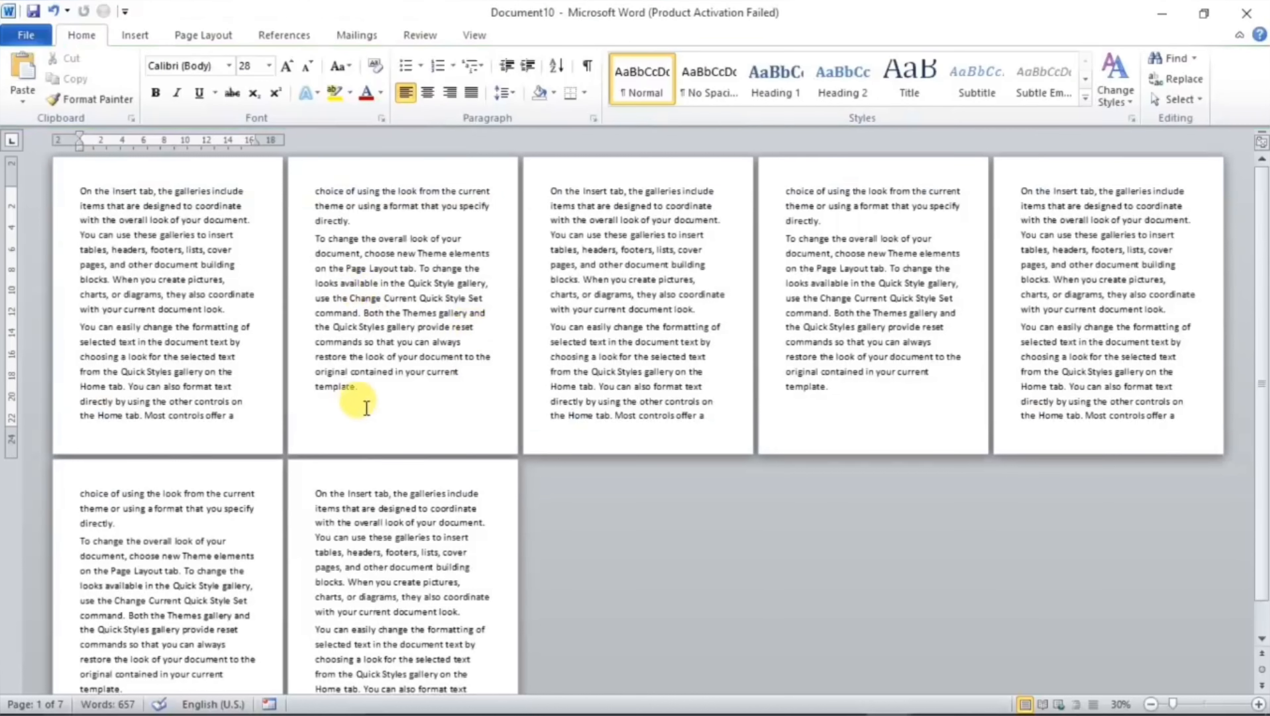
pyautogui.click(365, 394)
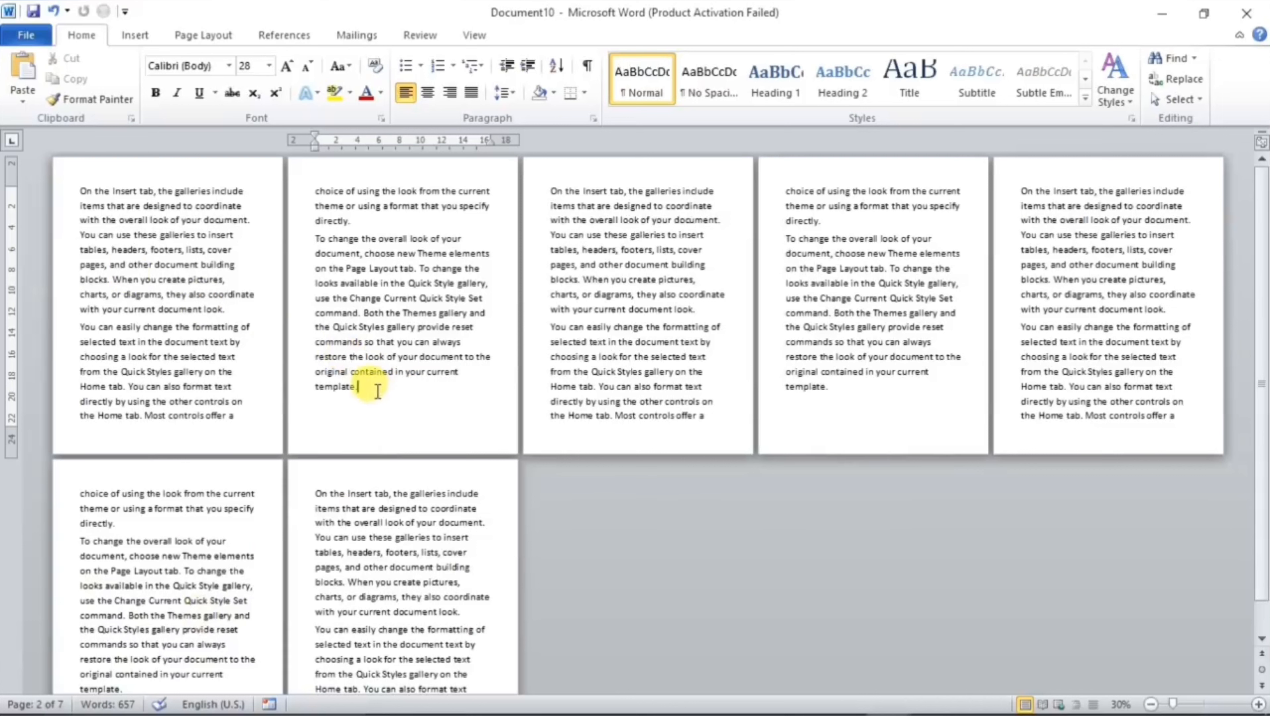
pyautogui.click(190, 34)
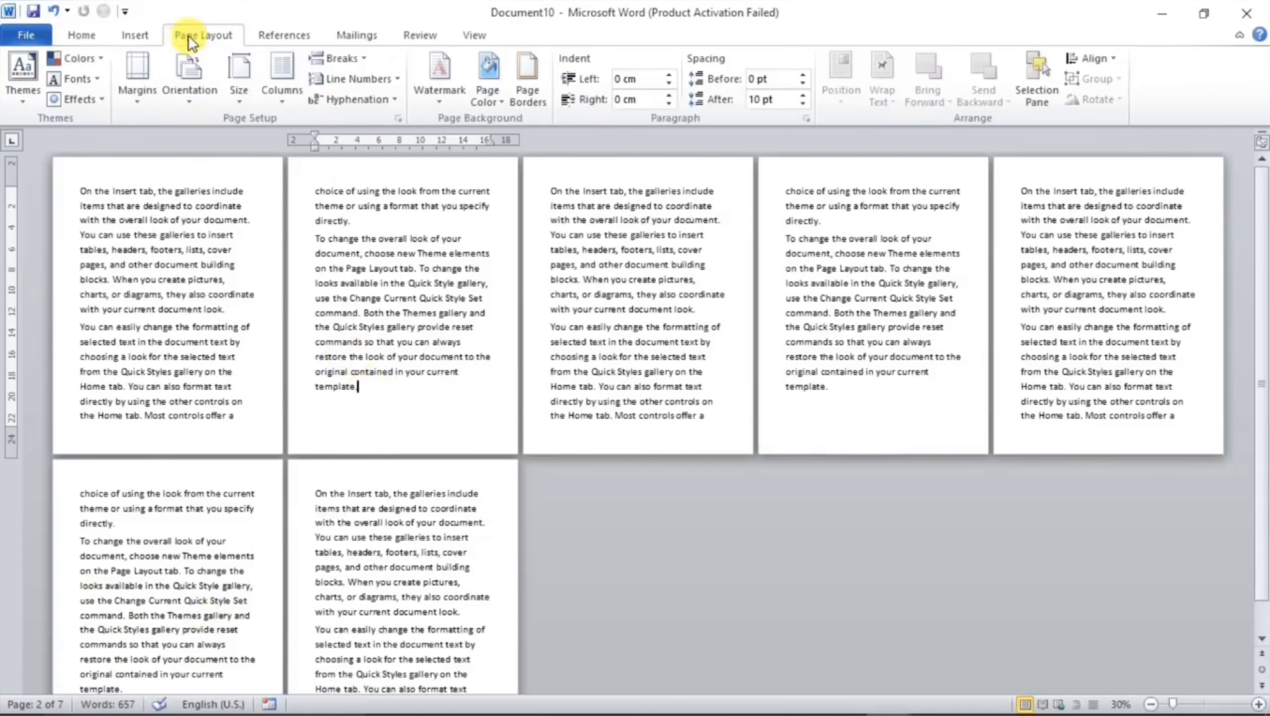
pyautogui.click(368, 56)
pyautogui.click(396, 307)
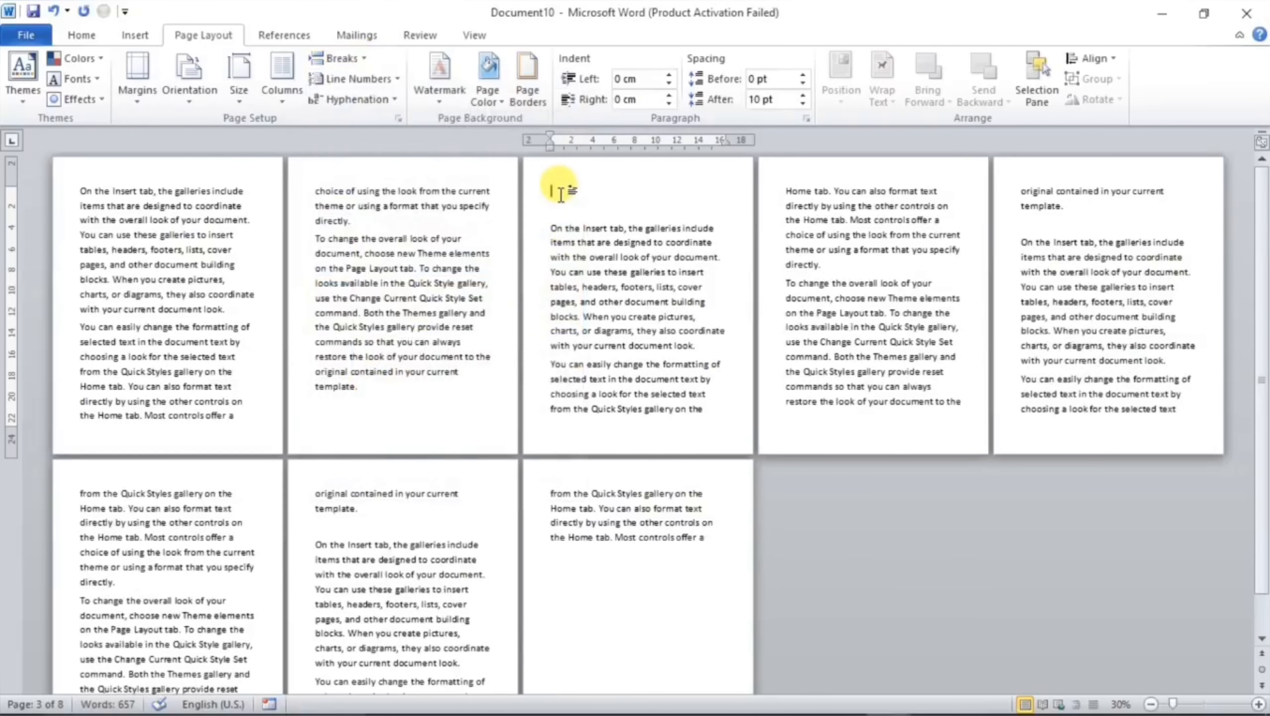
# Step: Open the headers for editing and enter ABC in the Section 1 header on the first page
pyautogui.moveTo(114, 191); pyautogui.dragTo(379, 310)
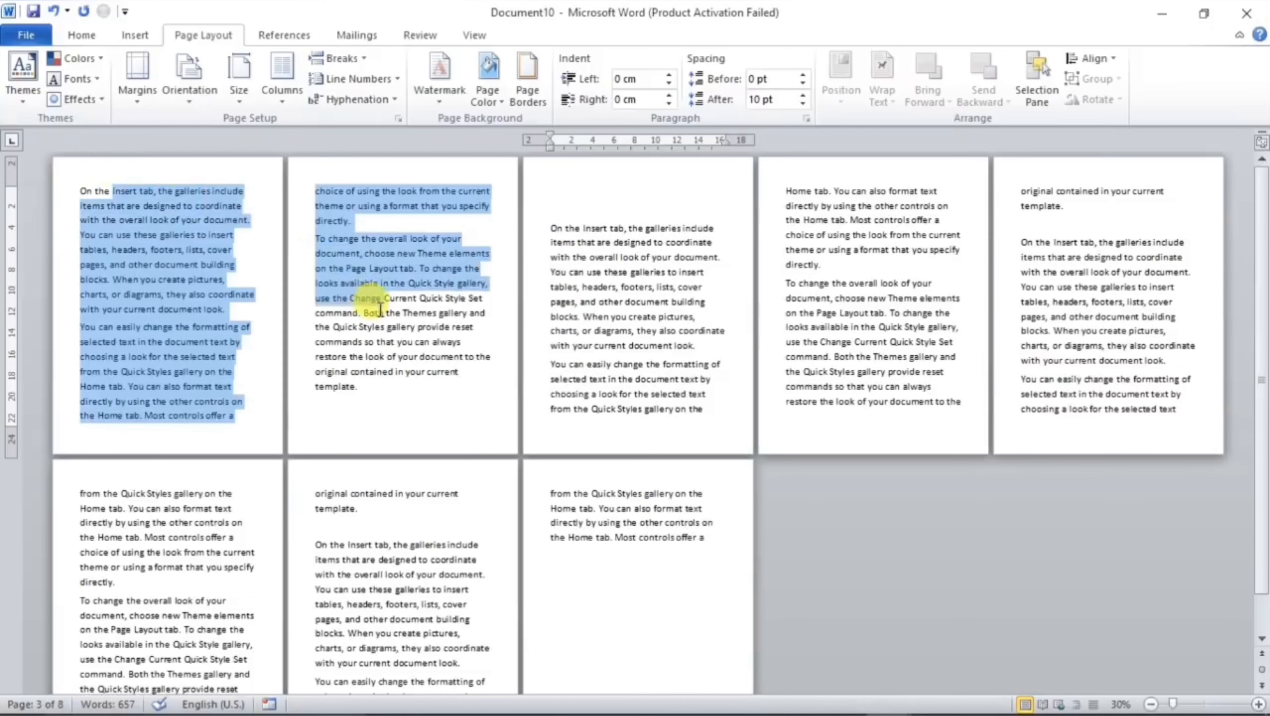
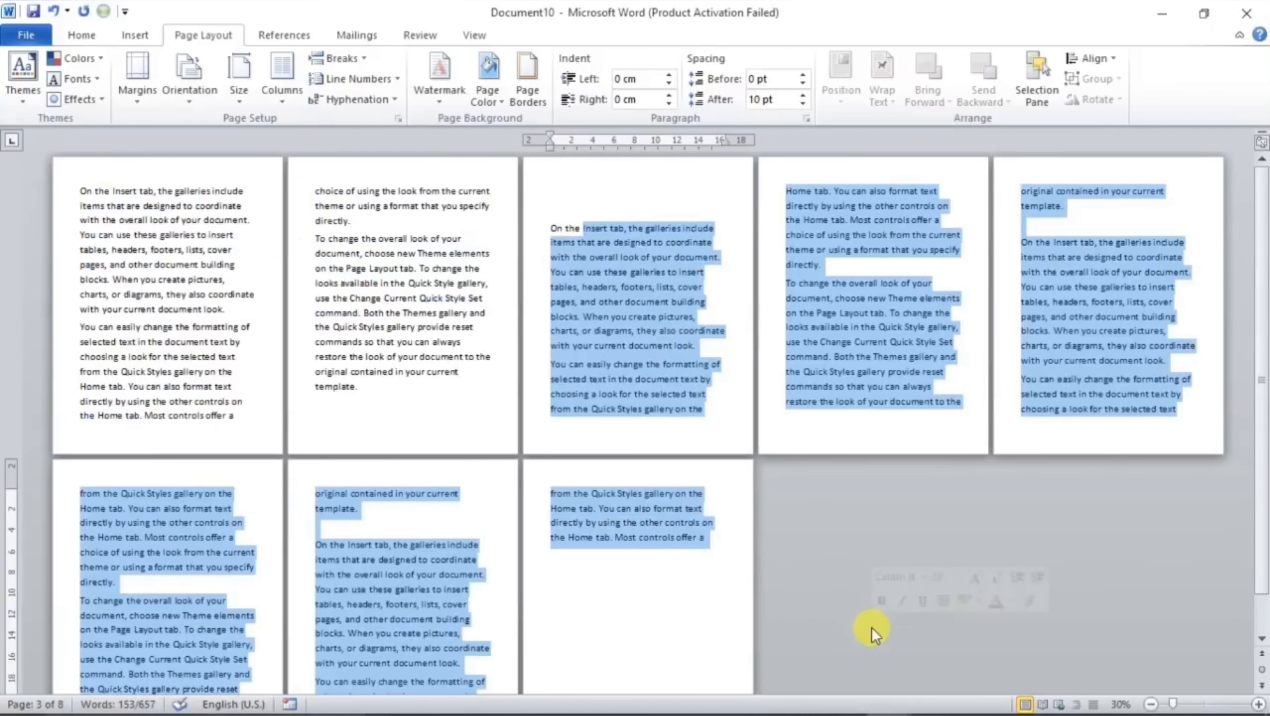
pyautogui.doubleClick(344, 181)
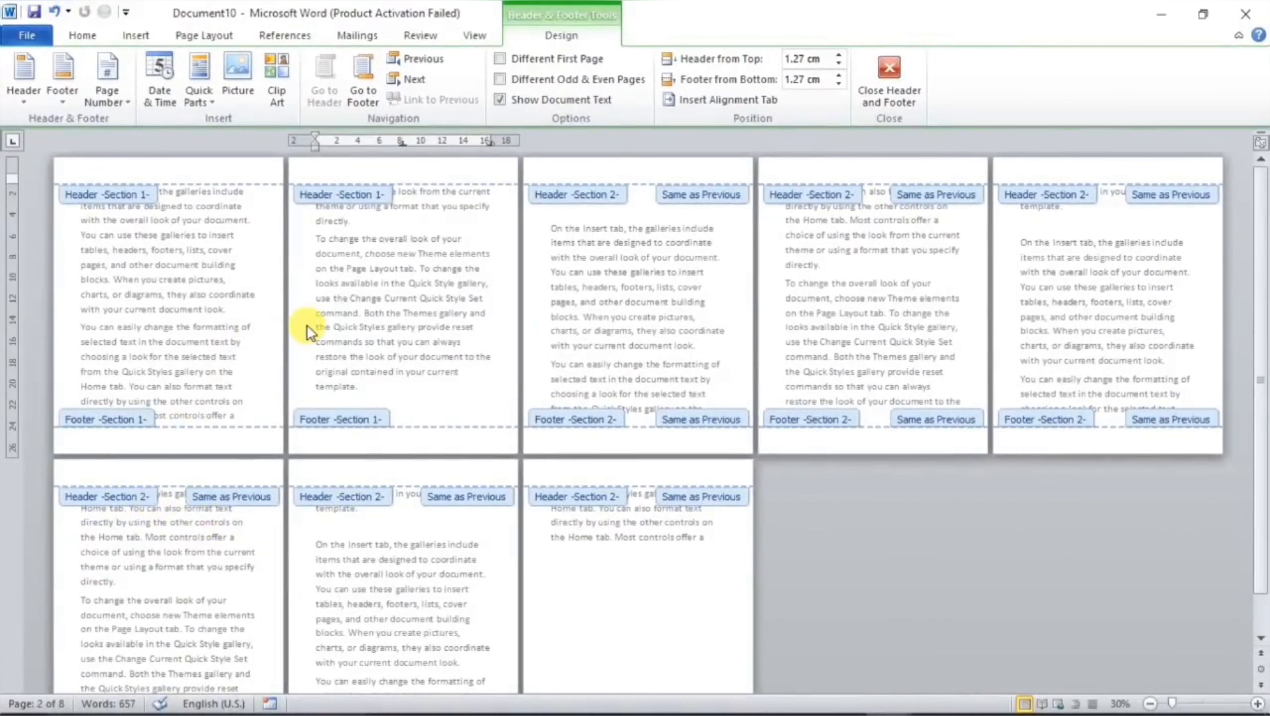
pyautogui.scroll(1, 308, 327)
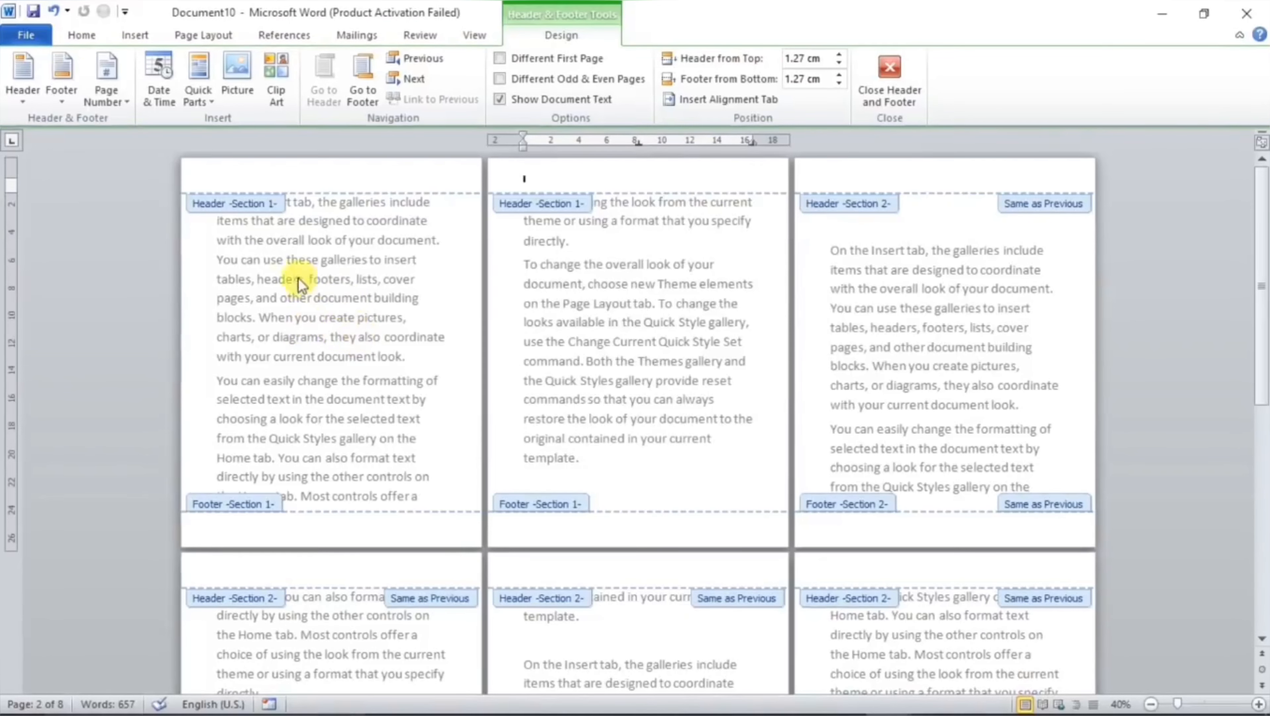
pyautogui.click(270, 179)
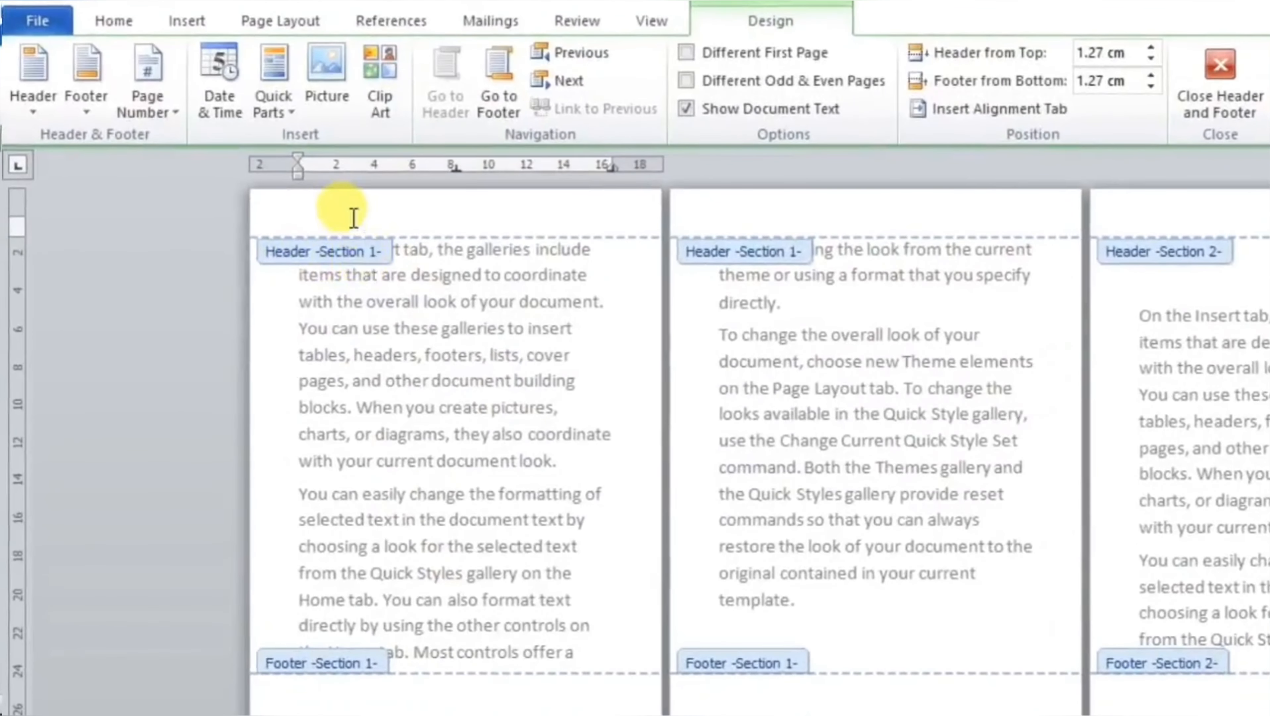
pyautogui.write('AB')
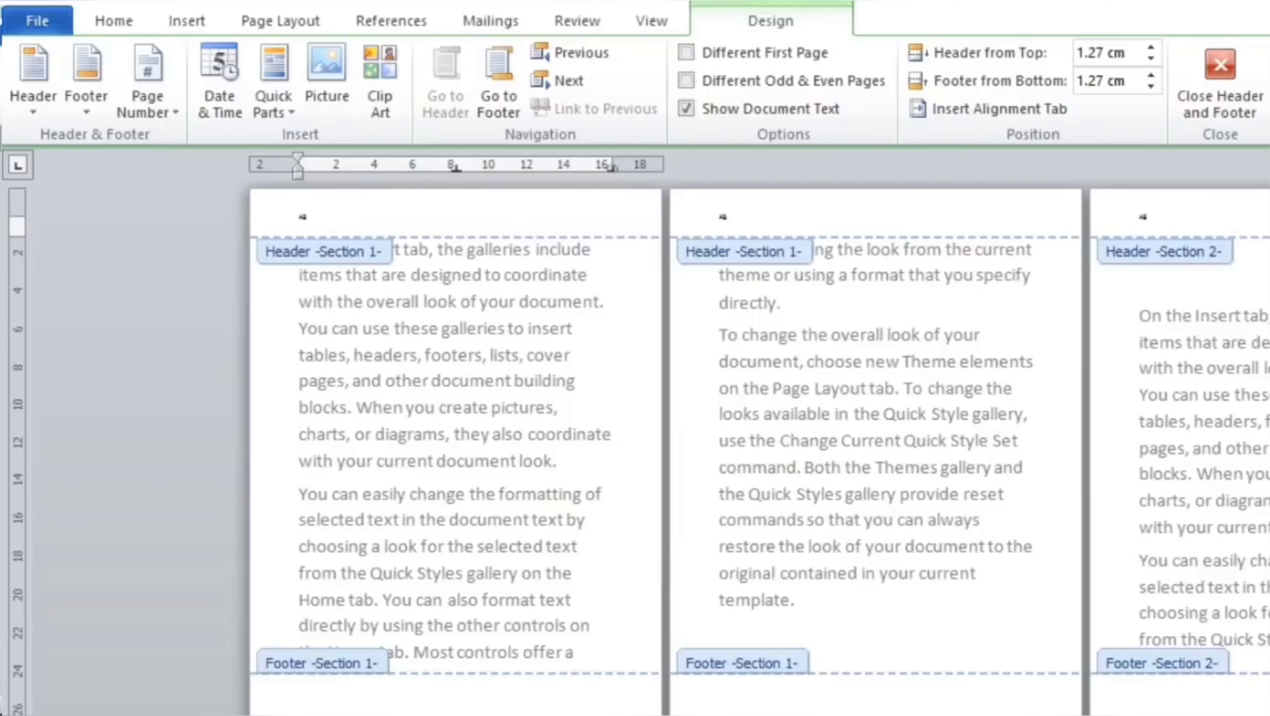
# Step: Enlarge the ABC header text so it is clearly readable
pyautogui.moveTo(299, 217); pyautogui.dragTo(348, 215)
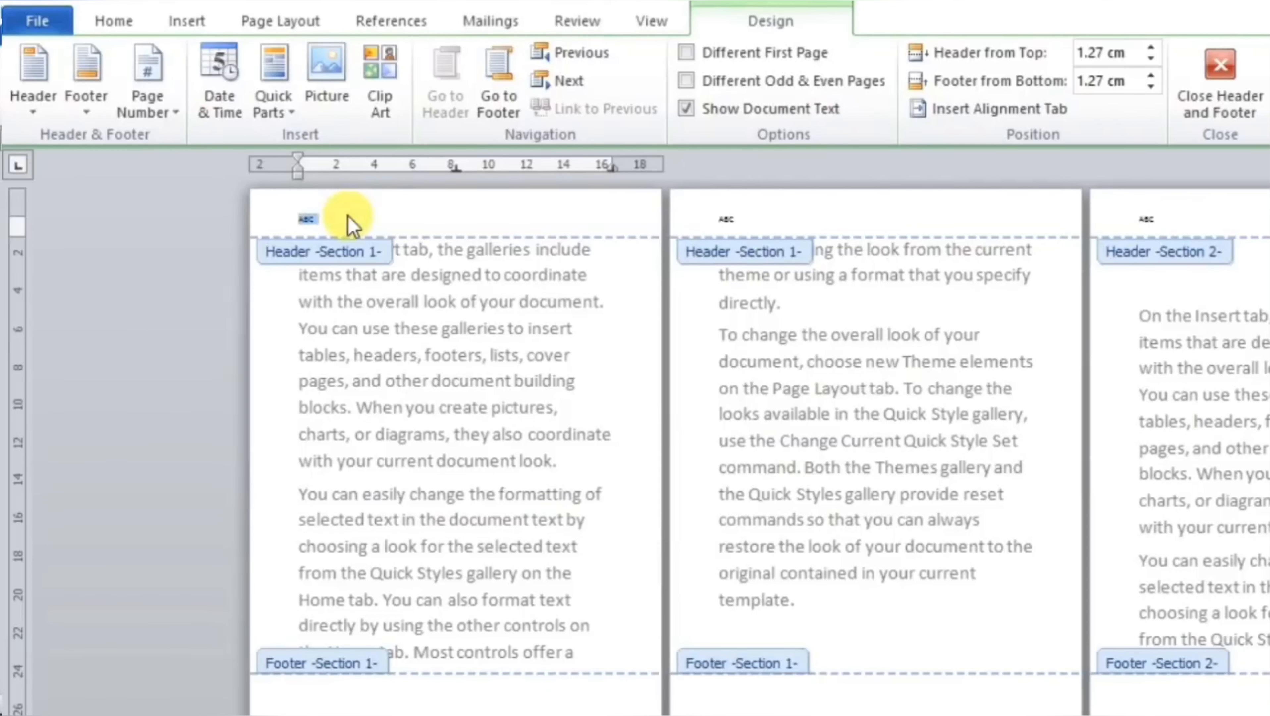
pyautogui.hotkey('ctrl', ']')
pyautogui.hotkey('ctrl', ']')
pyautogui.hotkey('ctrl', ']')
pyautogui.hotkey('ctrl', ']')
pyautogui.hotkey('ctrl', ']')
pyautogui.hotkey('ctrl', ']')
pyautogui.hotkey('ctrl', ']')
pyautogui.hotkey('ctrl', ']')
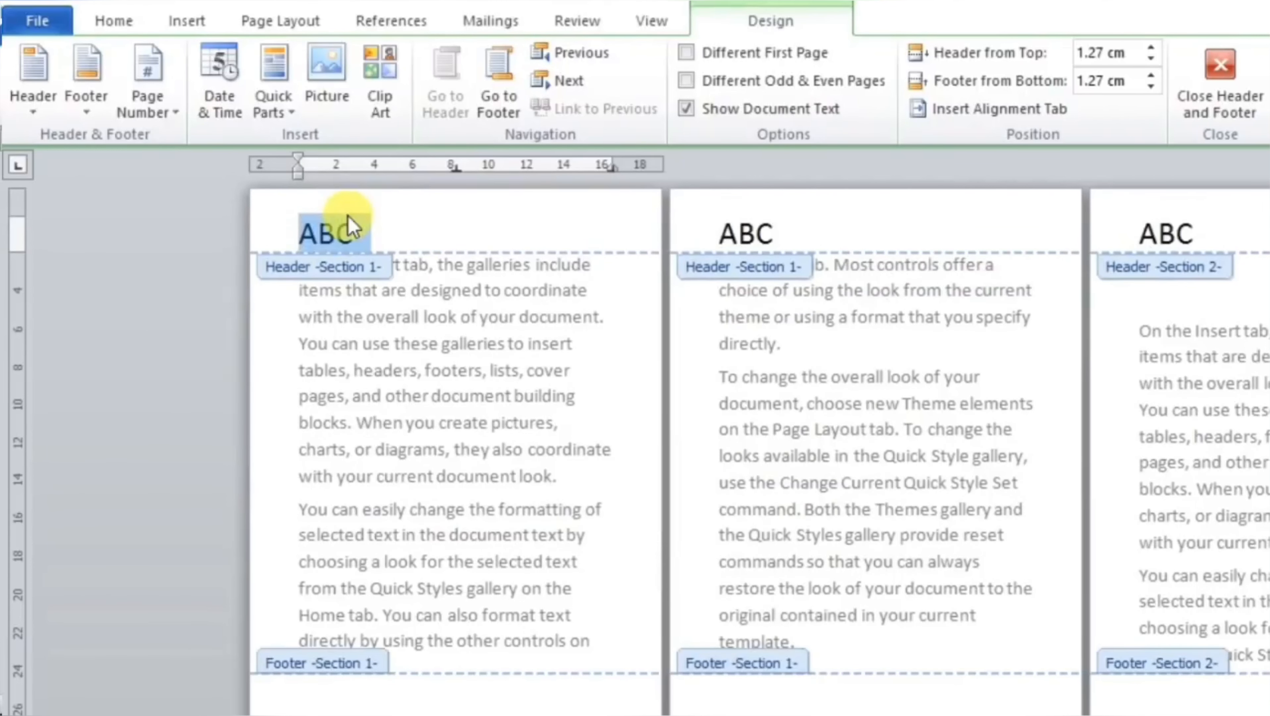
pyautogui.hotkey('ctrl', '[')
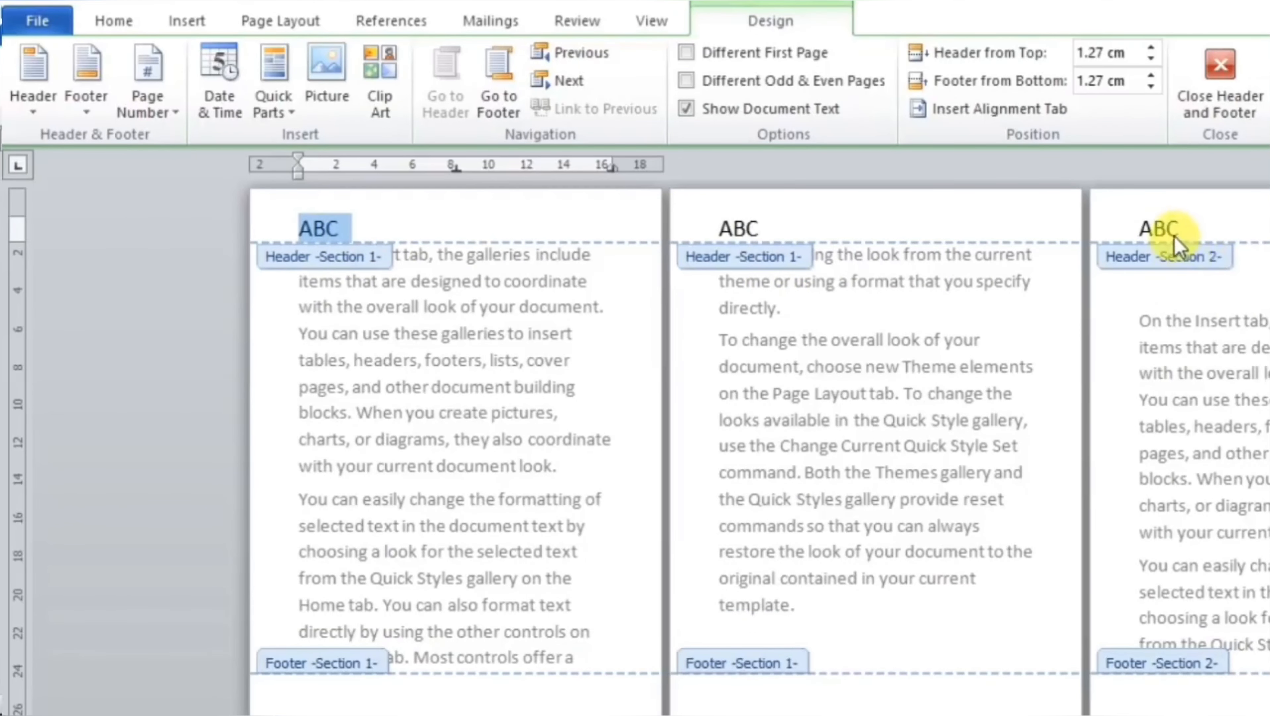
# Step: Unlink the Section 2 header from the previous section and replace its text with XYZ
pyautogui.click(1185, 224)
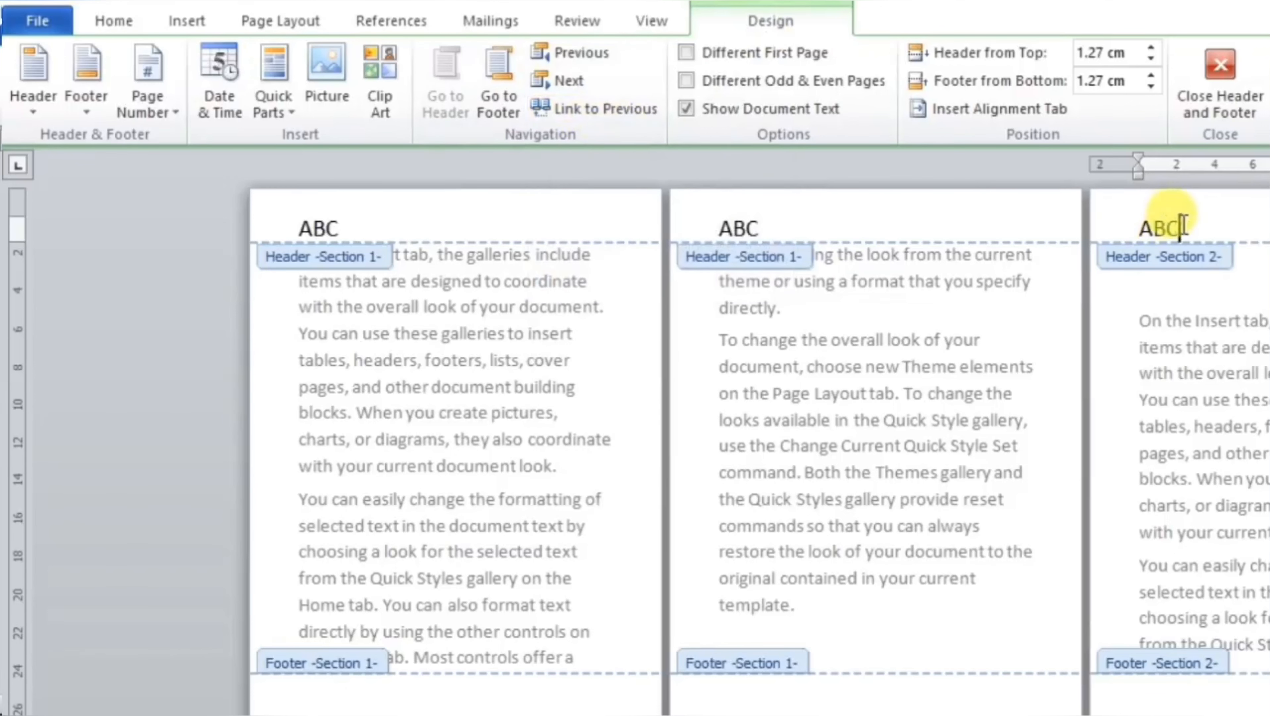
pyautogui.moveTo(1171, 227); pyautogui.dragTo(1122, 253)
pyautogui.write('XYZ')
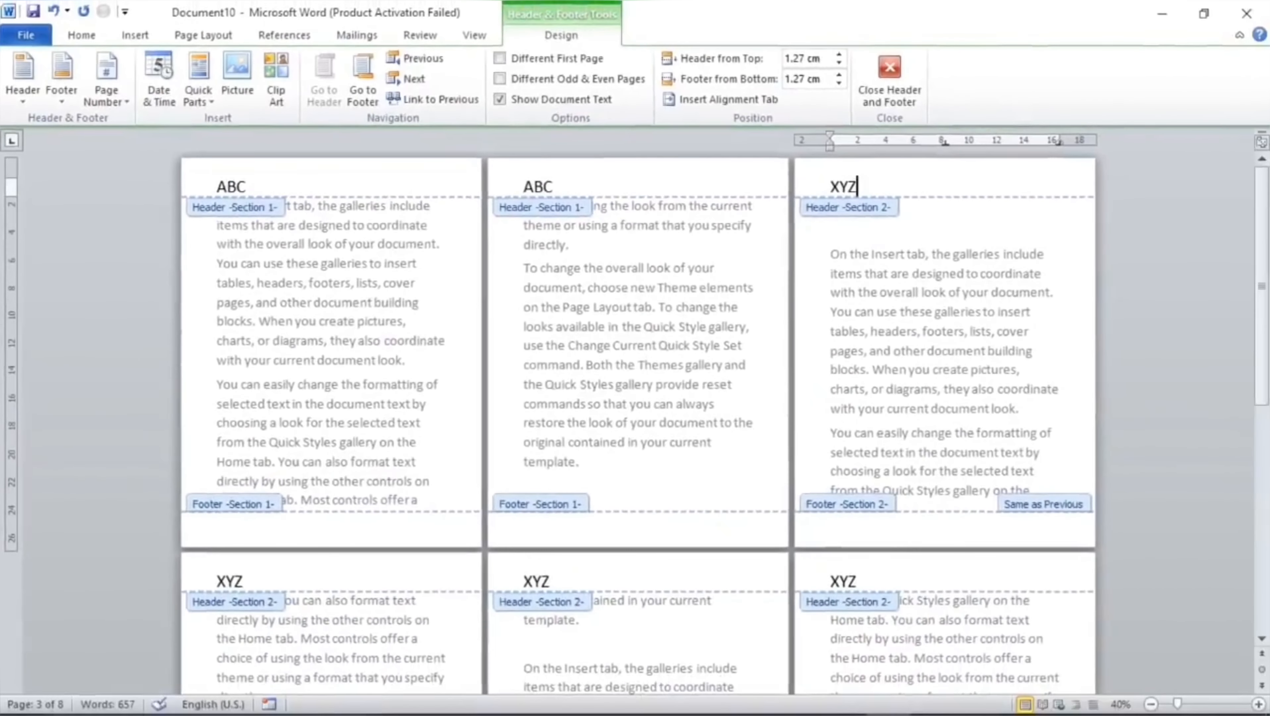
# Step: Leave header editing and check the header text on every page of both sections
pyautogui.doubleClick(1038, 380)
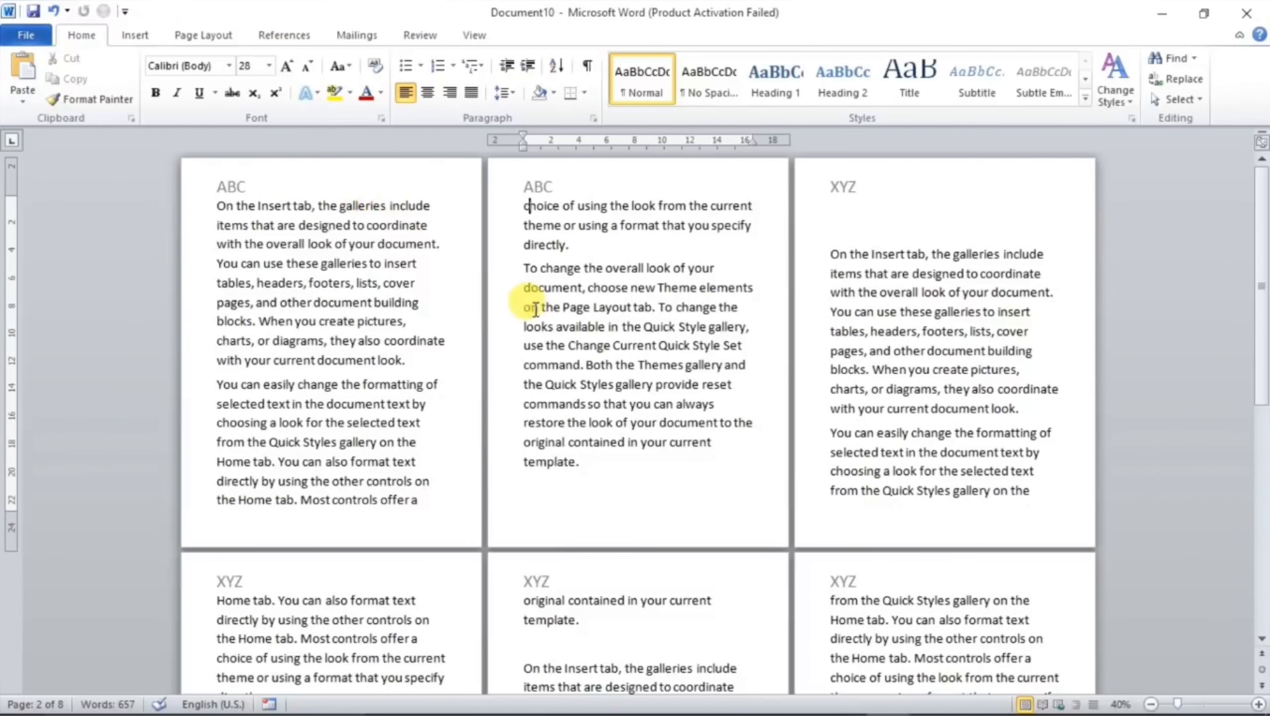
pyautogui.click(834, 220)
pyautogui.scroll(-2, 837, 250)
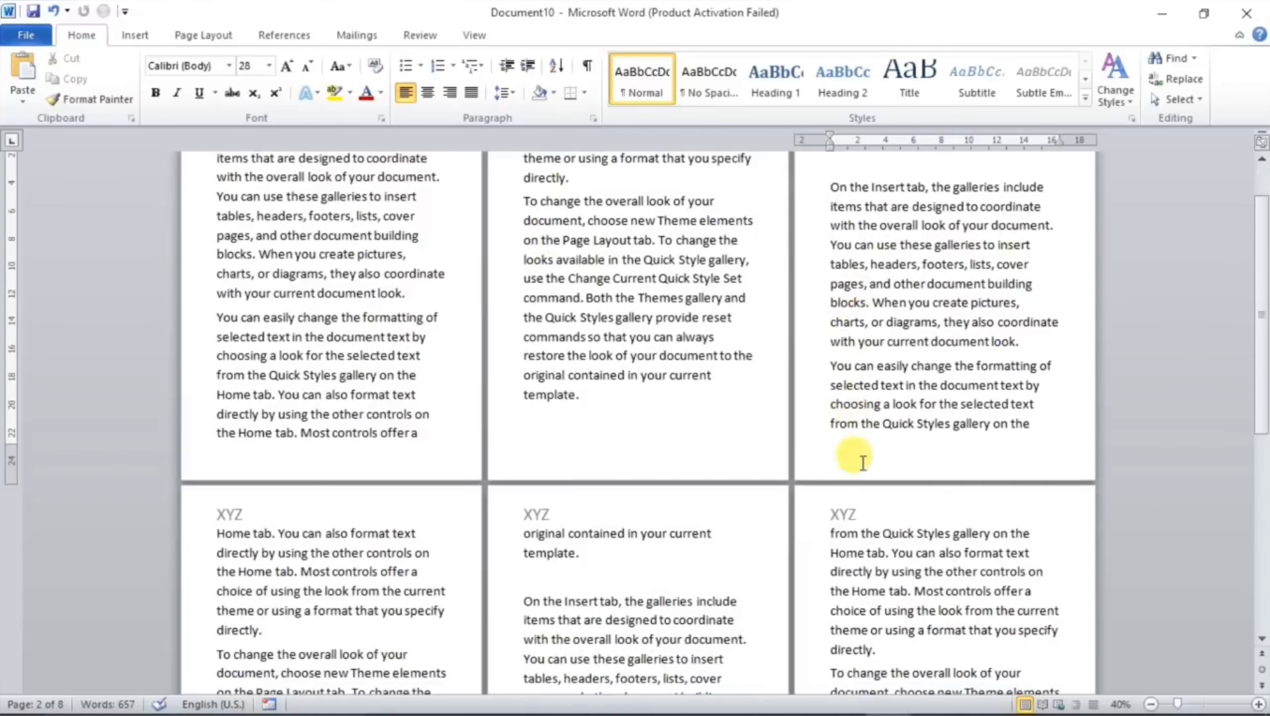
pyautogui.scroll(-2, 846, 529)
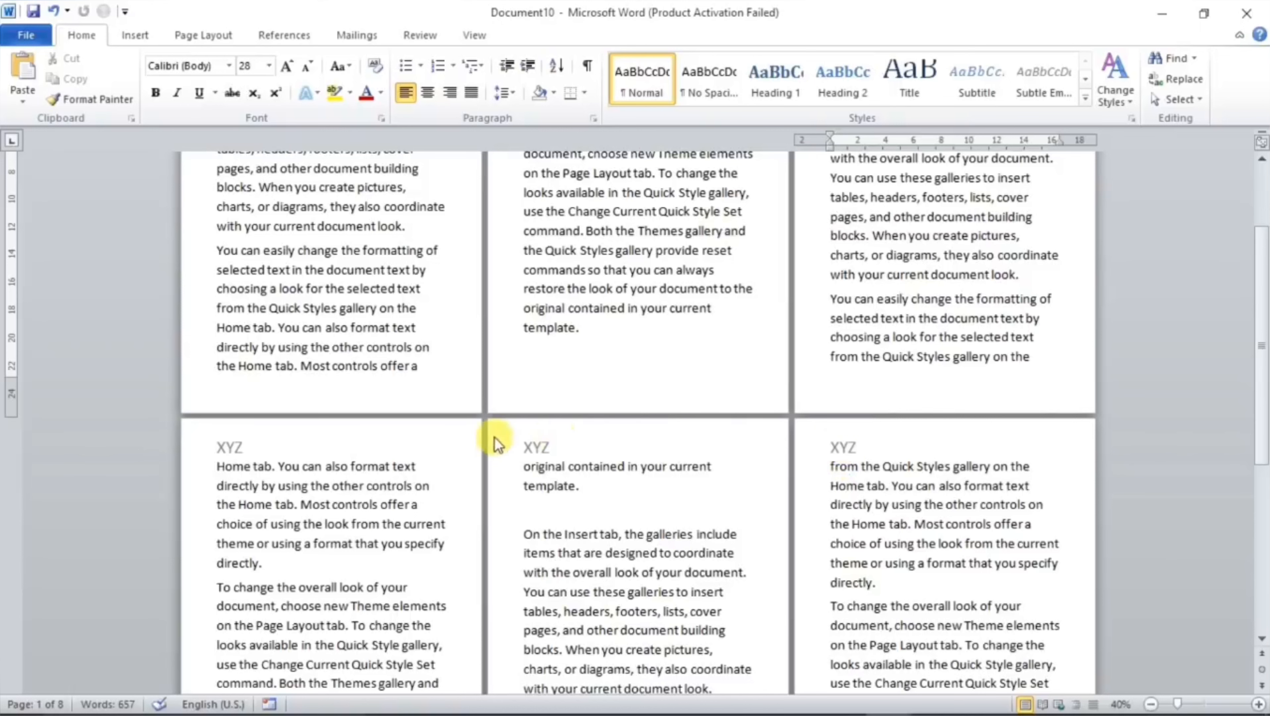
pyautogui.scroll(-10, 420, 448)
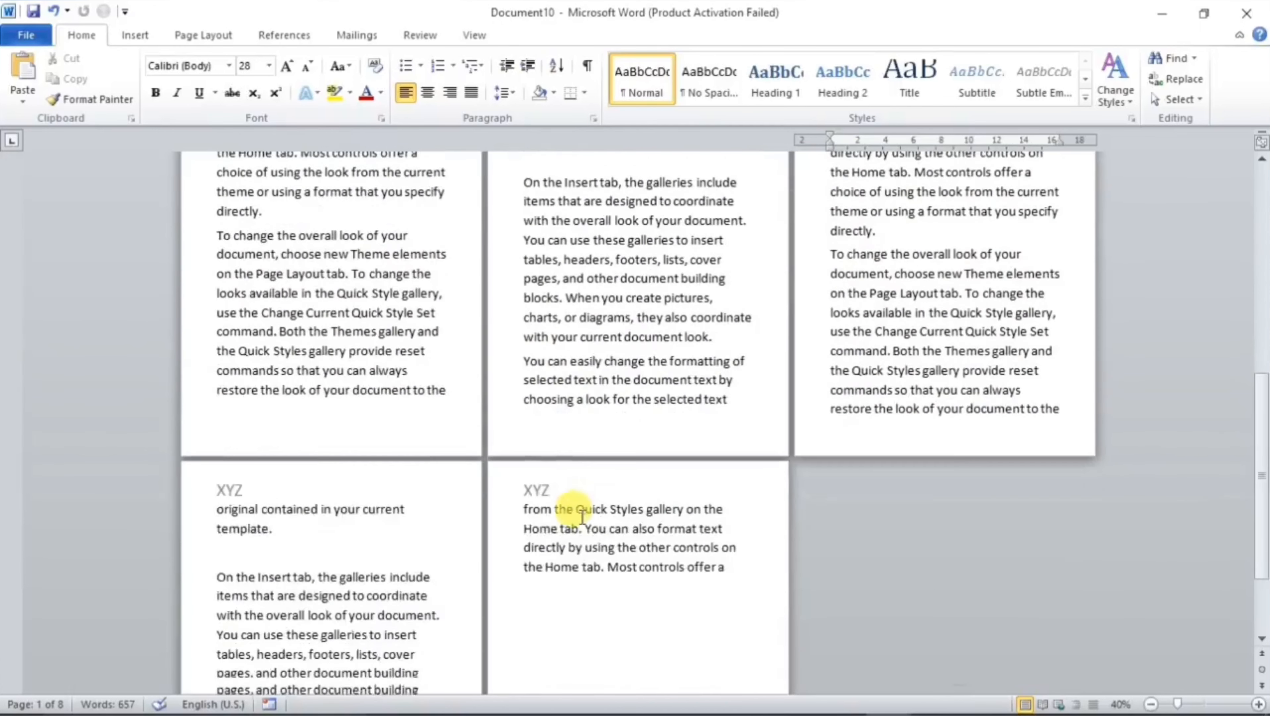
# Step: Insert a Next Page section break at the end of page five, after "selected text"
pyautogui.scroll(3, 600, 531)
pyautogui.click(738, 486)
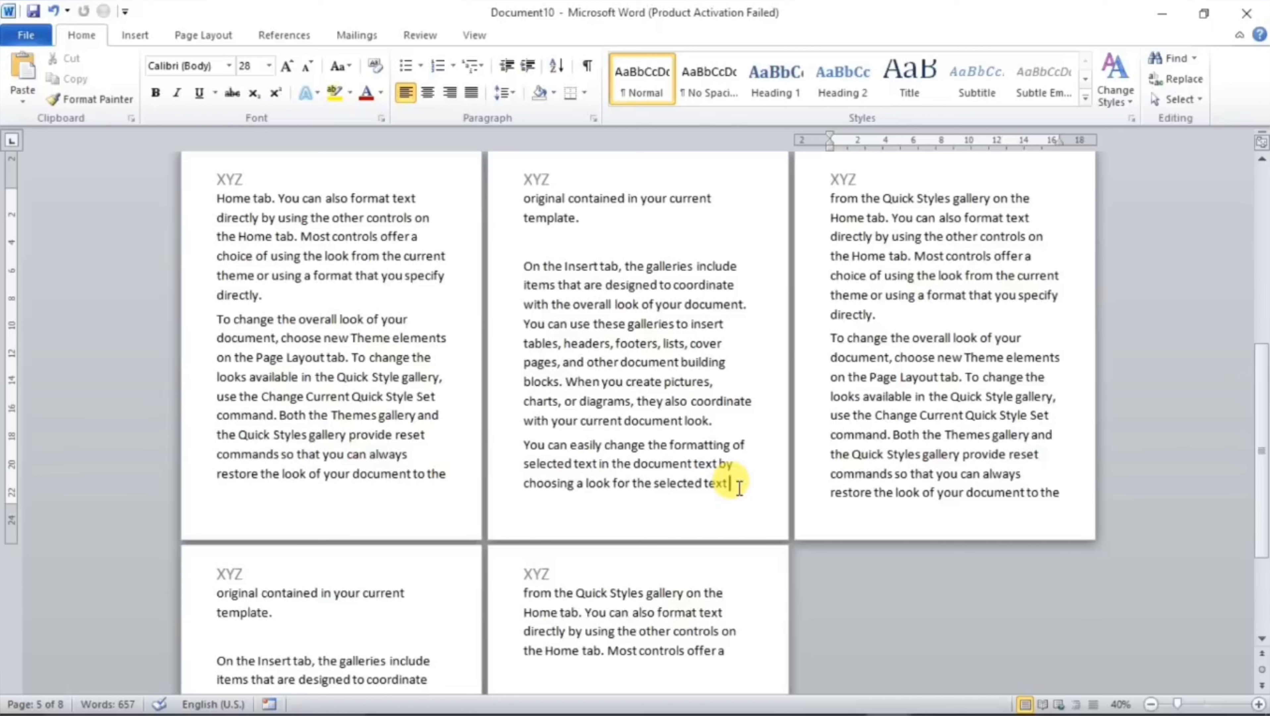
pyautogui.click(204, 36)
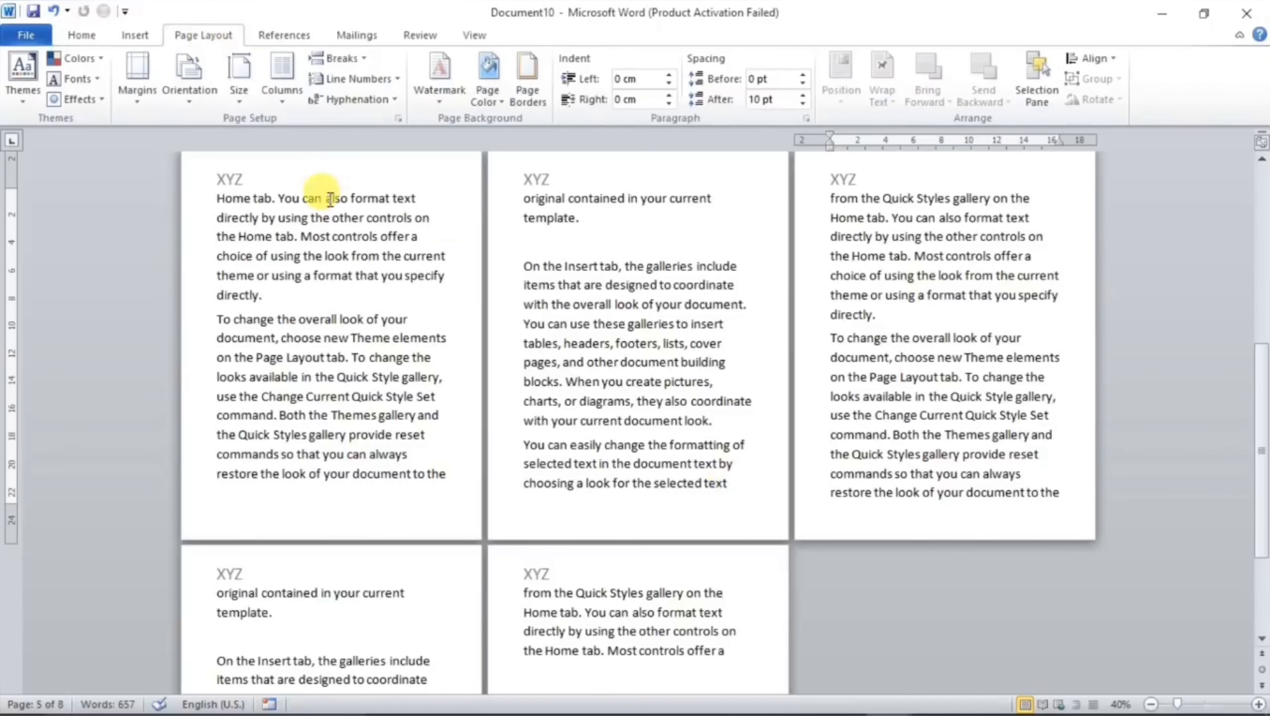
pyautogui.click(357, 59)
pyautogui.click(417, 301)
# Step: Clear the Section 3 header on page six, unlink it from the previous section, enter PQR and leave header editing
pyautogui.scroll(1, 771, 463)
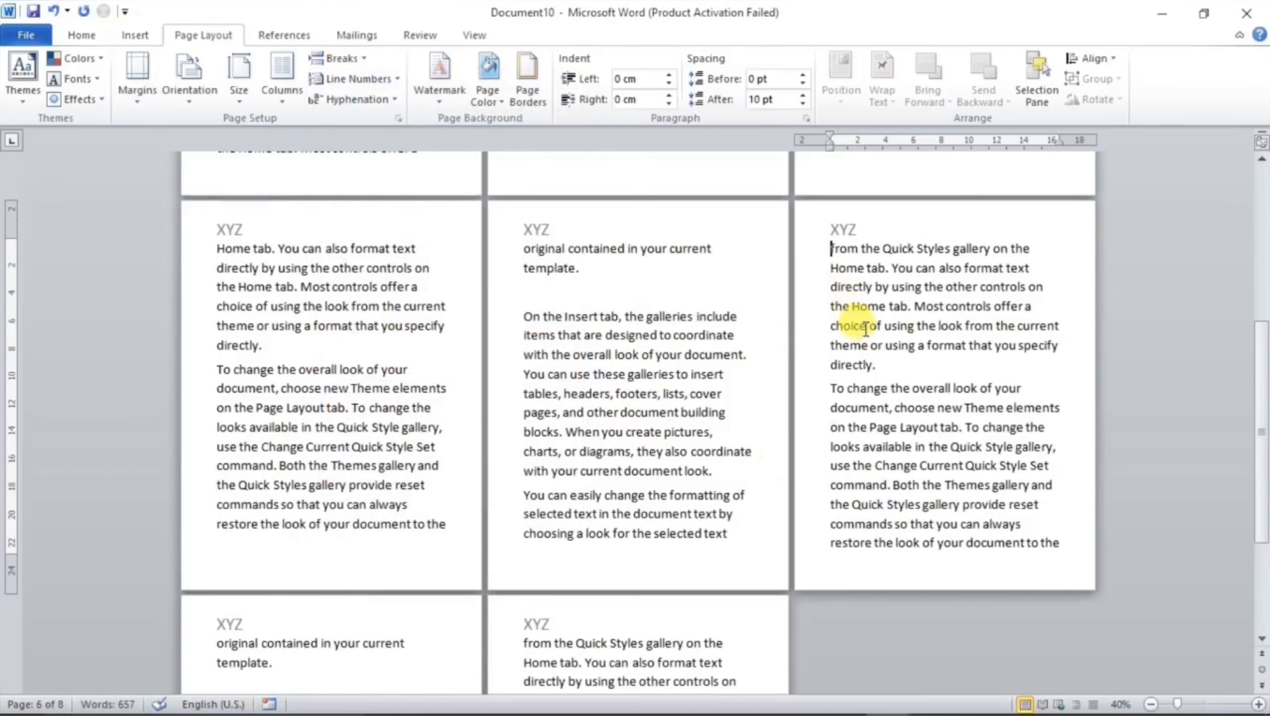
pyautogui.doubleClick(874, 221)
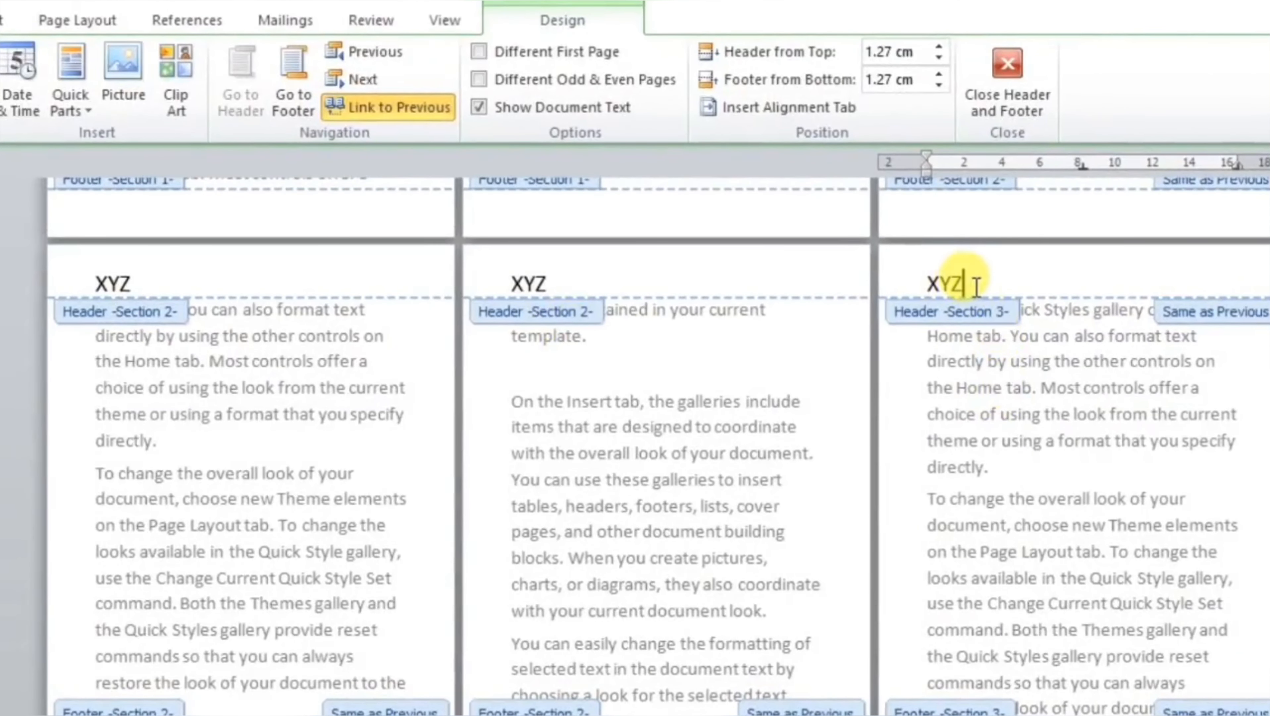
pyautogui.press('BackSpace')
pyautogui.click(928, 284)
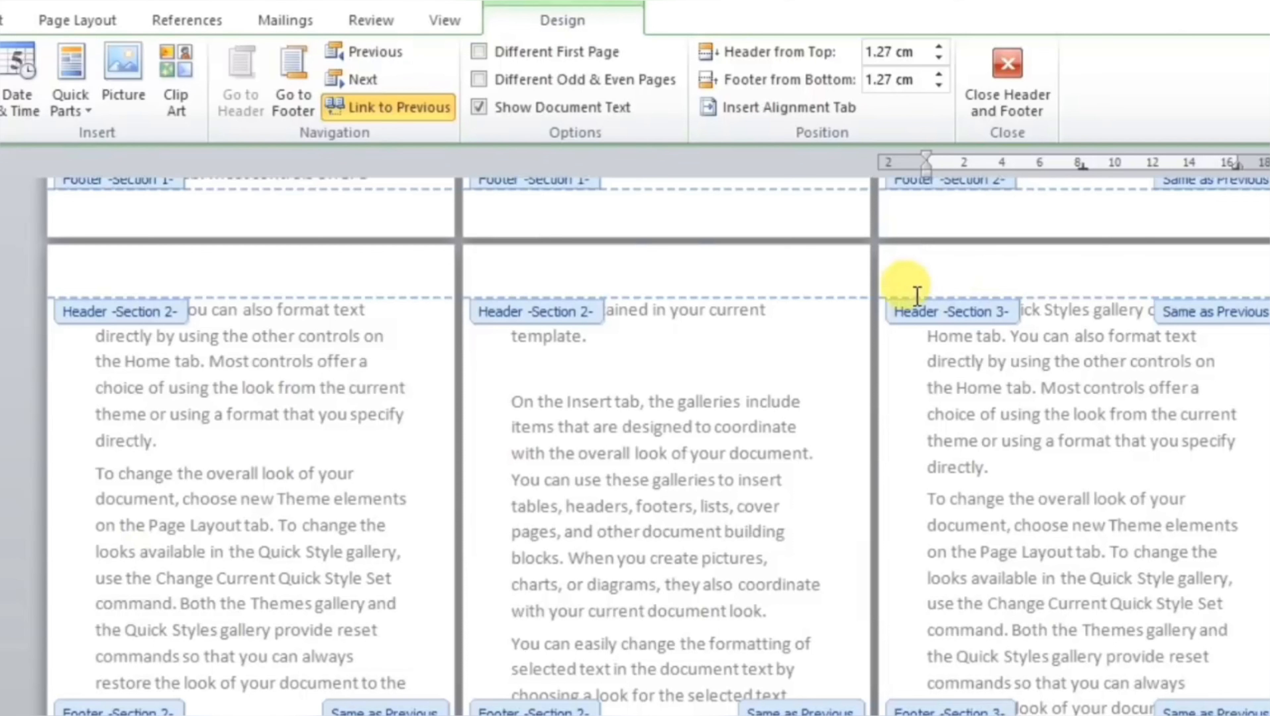
pyautogui.click(395, 106)
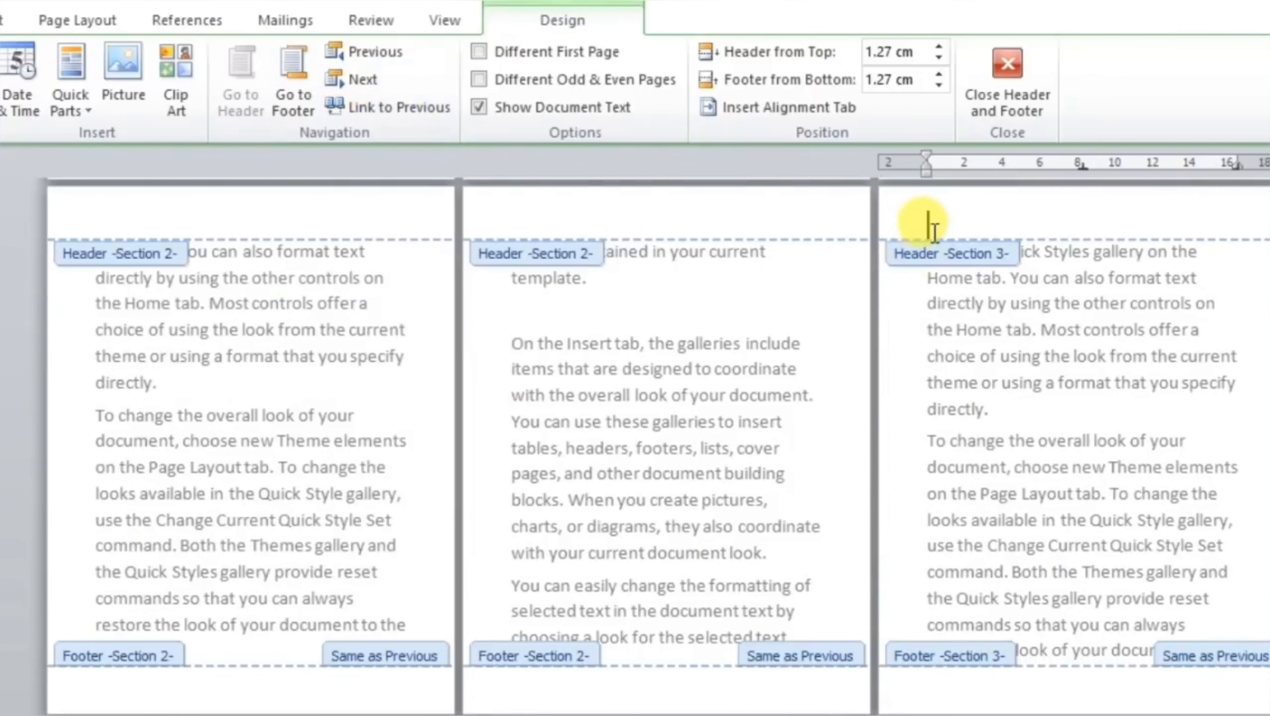
pyautogui.write('PQR')
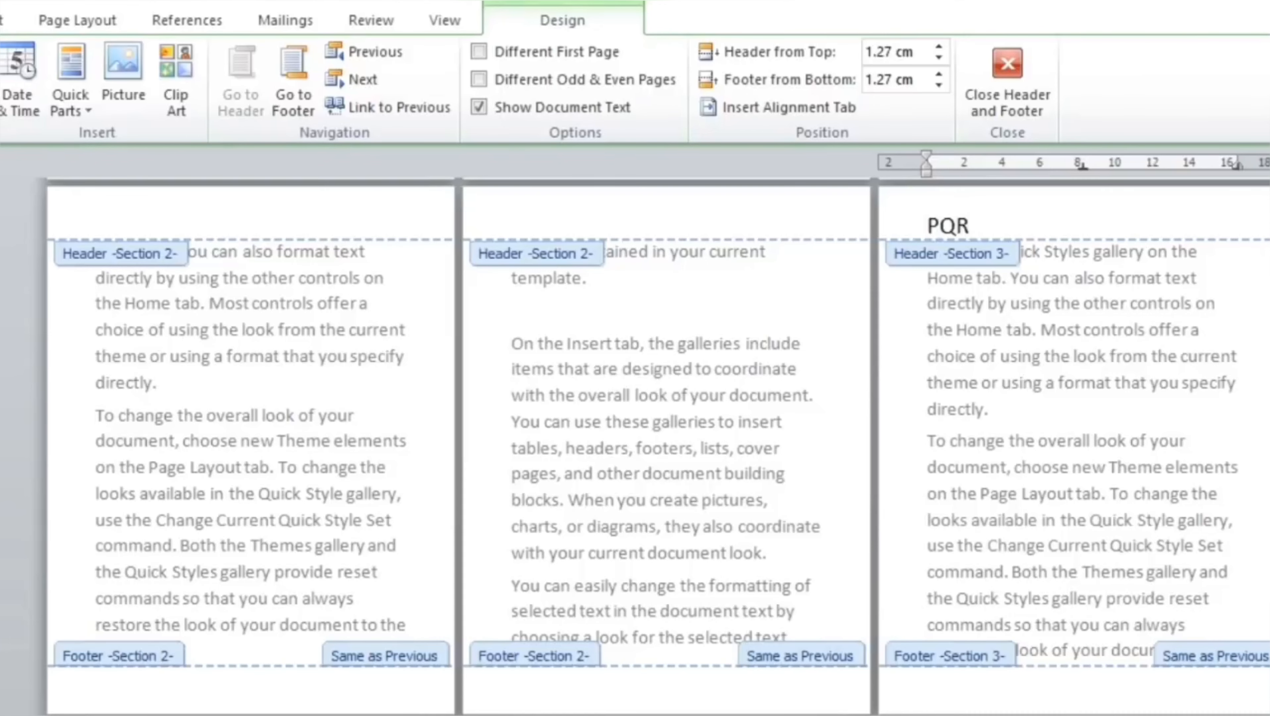
pyautogui.doubleClick(998, 357)
# Step: Enter XYZ again in the Section 2 header on page three and return to the document body
pyautogui.scroll(5, 982, 401)
pyautogui.scroll(5, 973, 427)
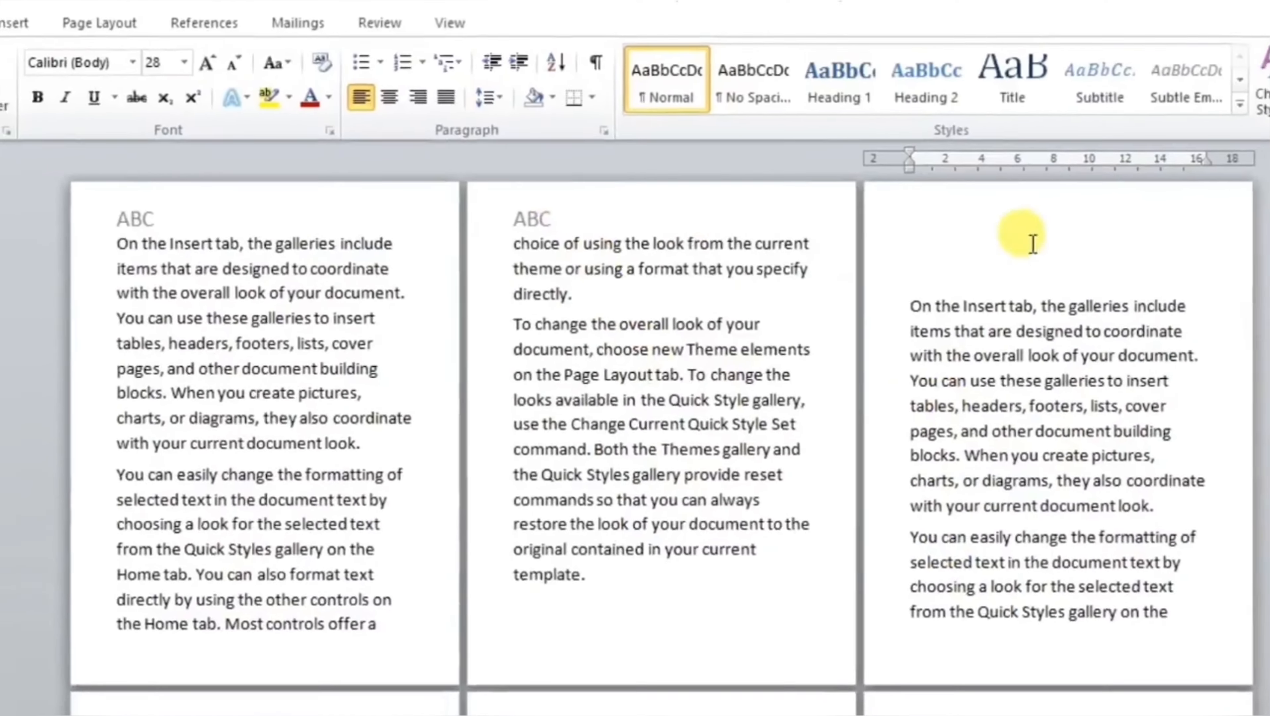
pyautogui.doubleClick(1033, 244)
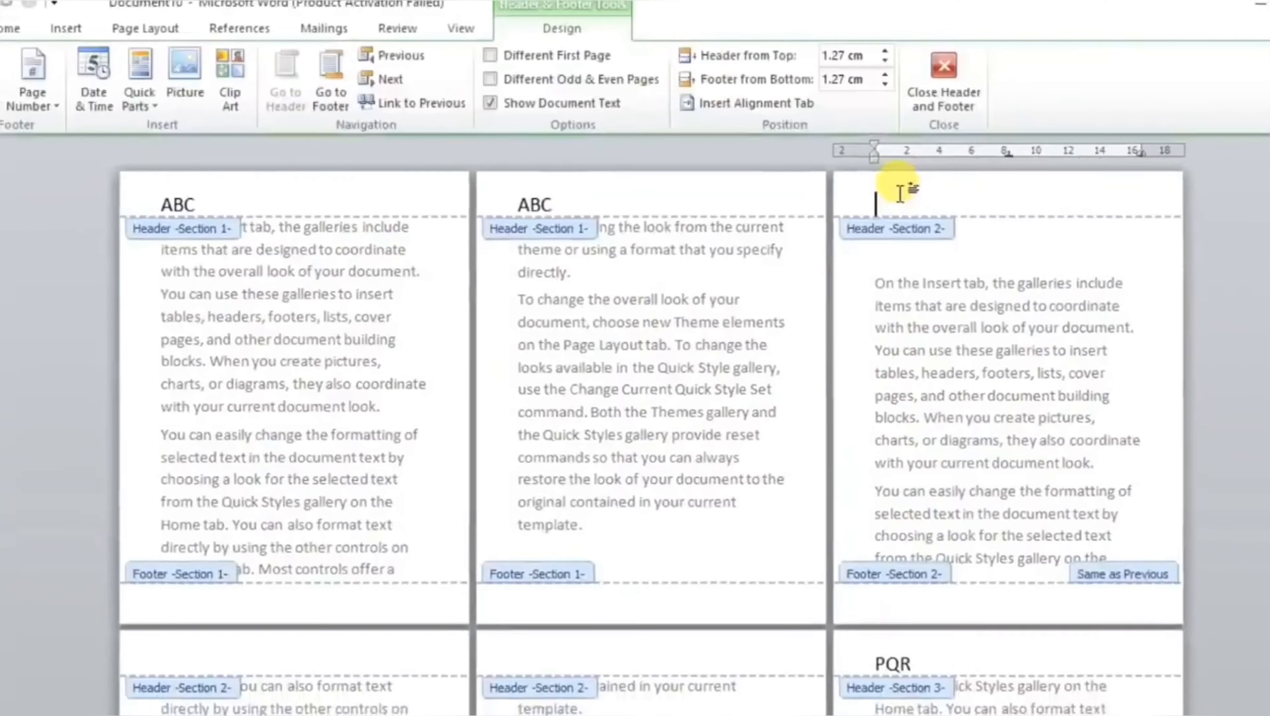
pyautogui.write('XYZ')
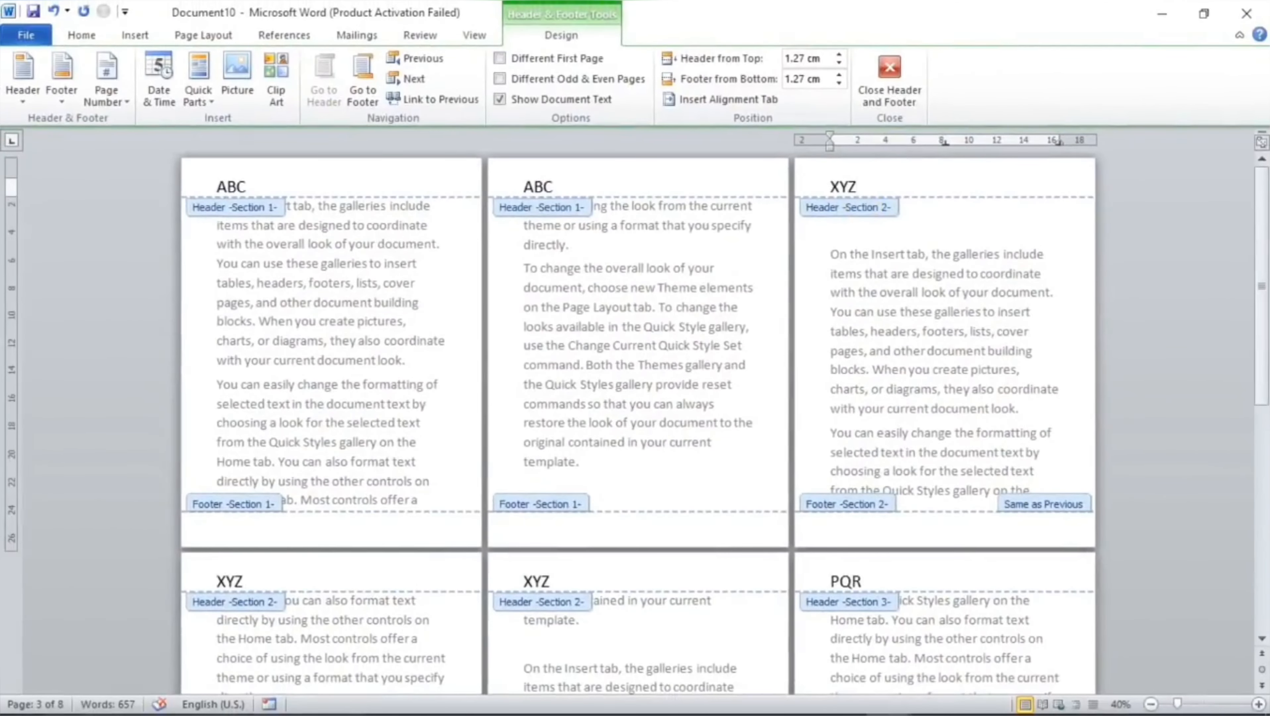
pyautogui.doubleClick(844, 306)
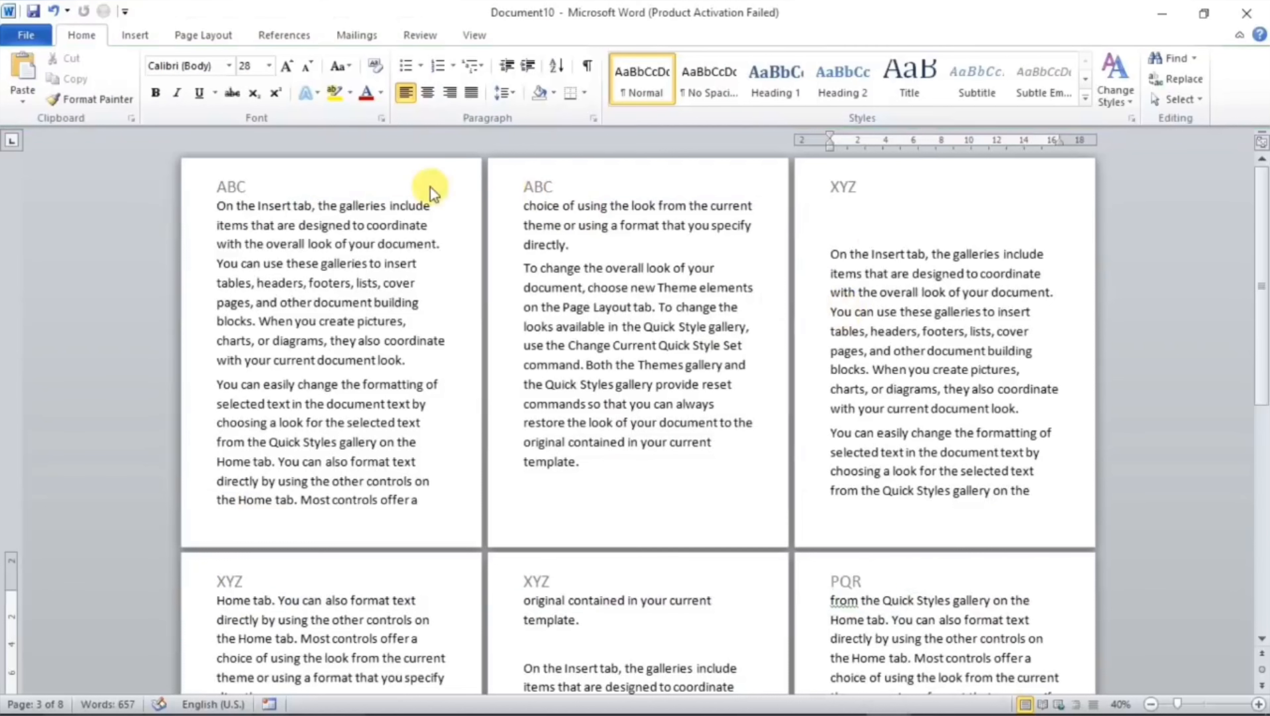
# Step: Highlight body text in Sections 1 and 2, then compare the headers across all three sections
pyautogui.moveTo(643, 474); pyautogui.dragTo(393, 304)
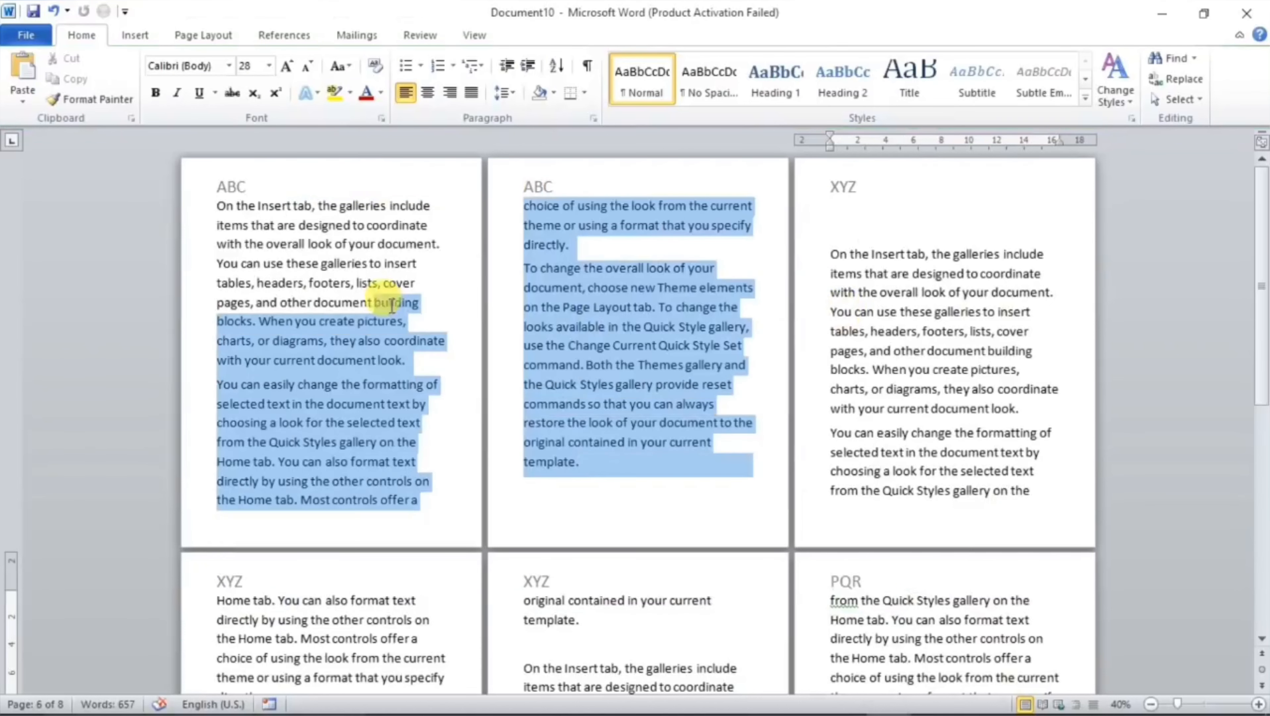
pyautogui.click(854, 263)
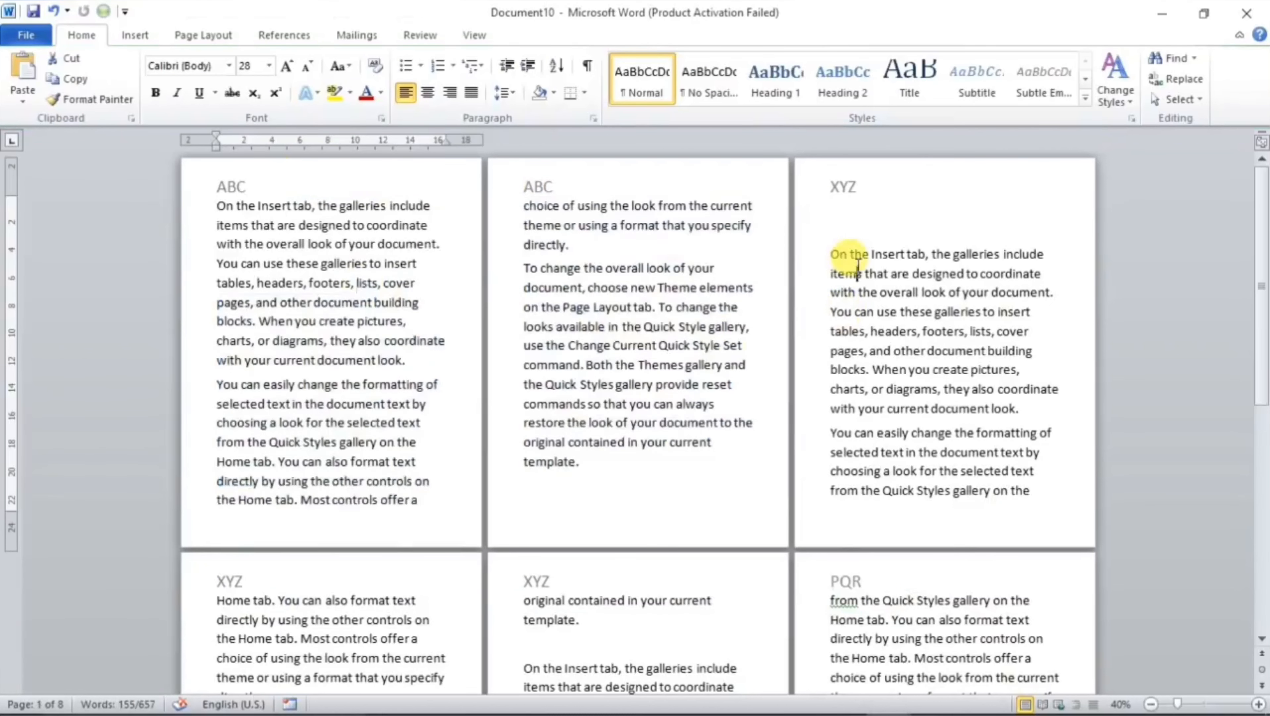
pyautogui.moveTo(857, 271); pyautogui.dragTo(646, 669)
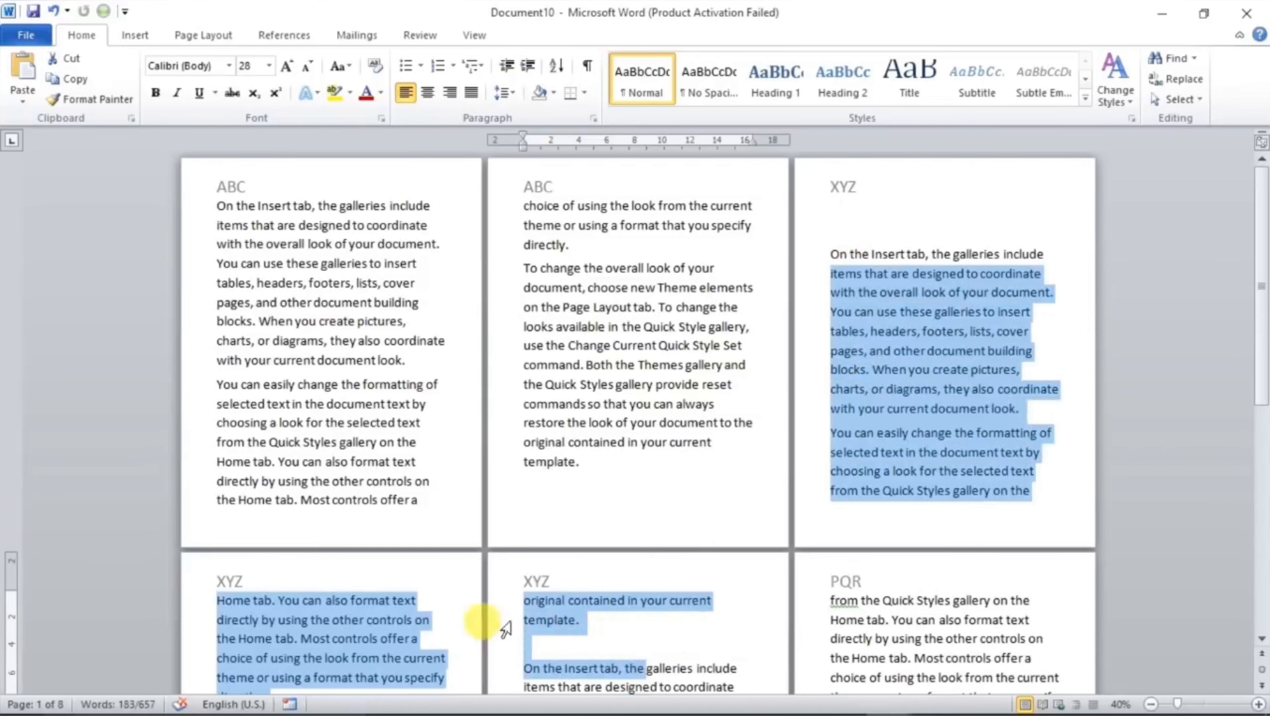
pyautogui.scroll(-4, 851, 552)
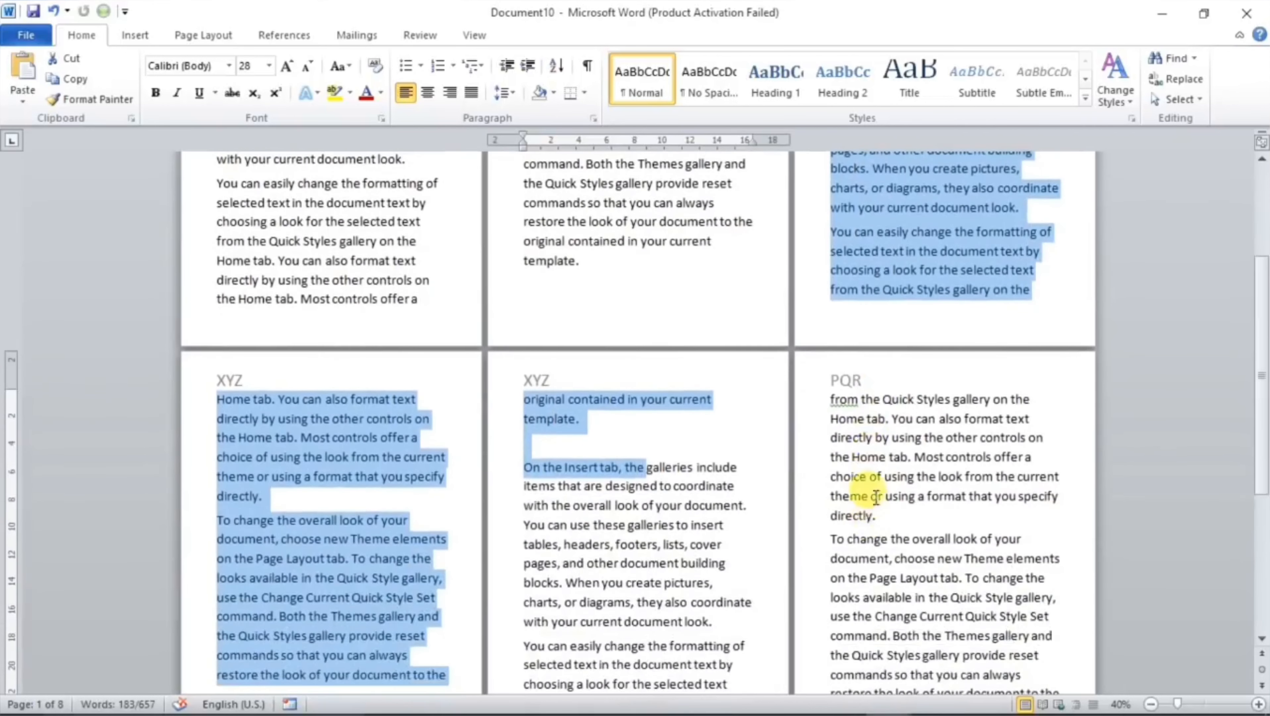
pyautogui.scroll(-3, 875, 502)
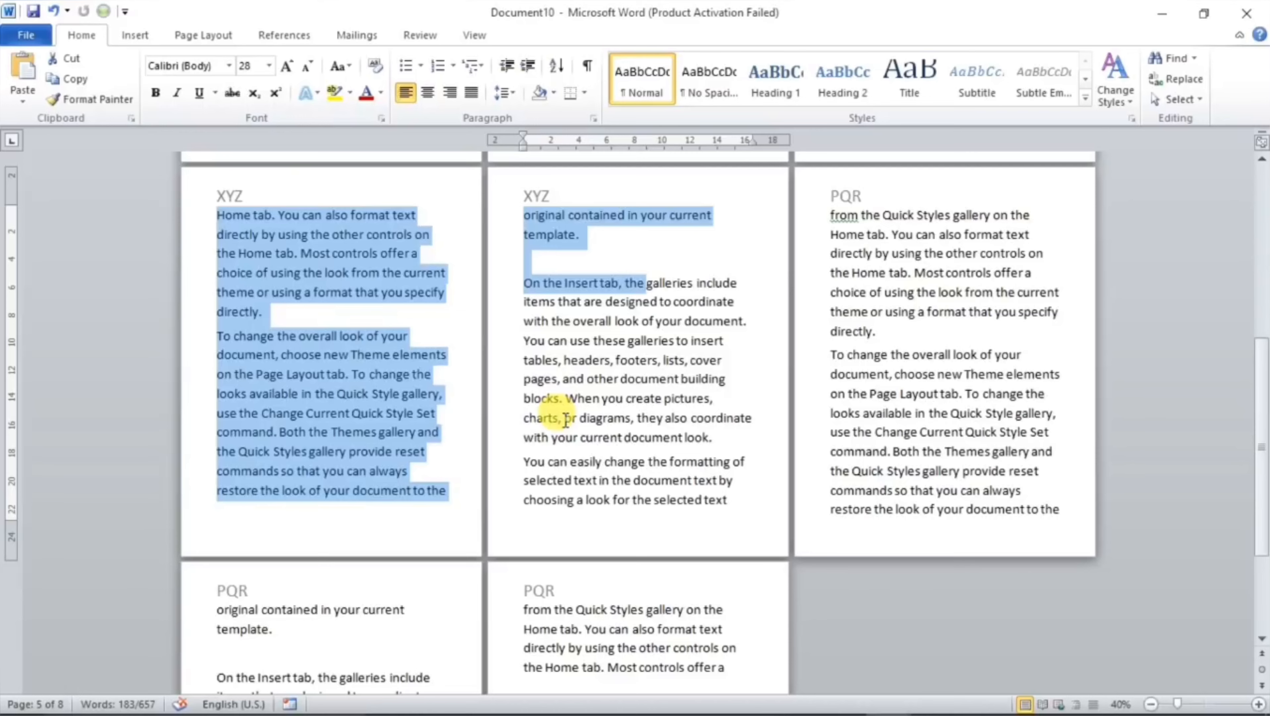
pyautogui.scroll(5, 565, 420)
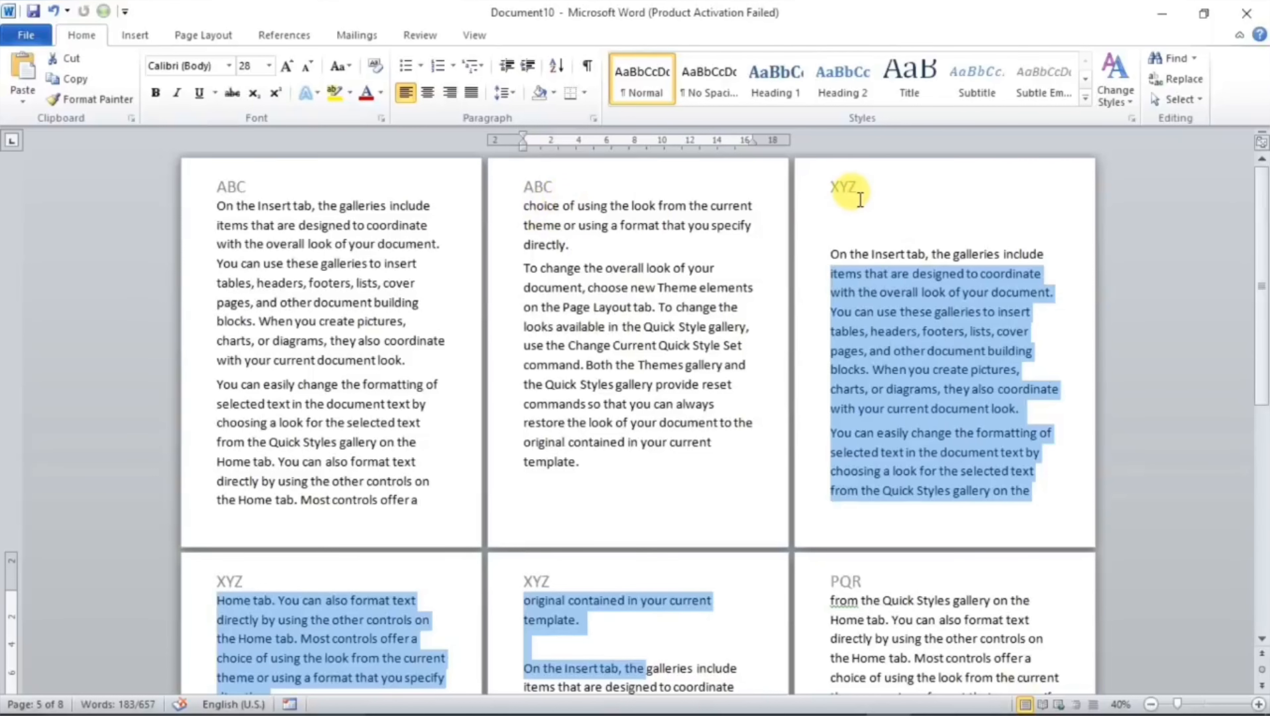
pyautogui.scroll(-3, 852, 334)
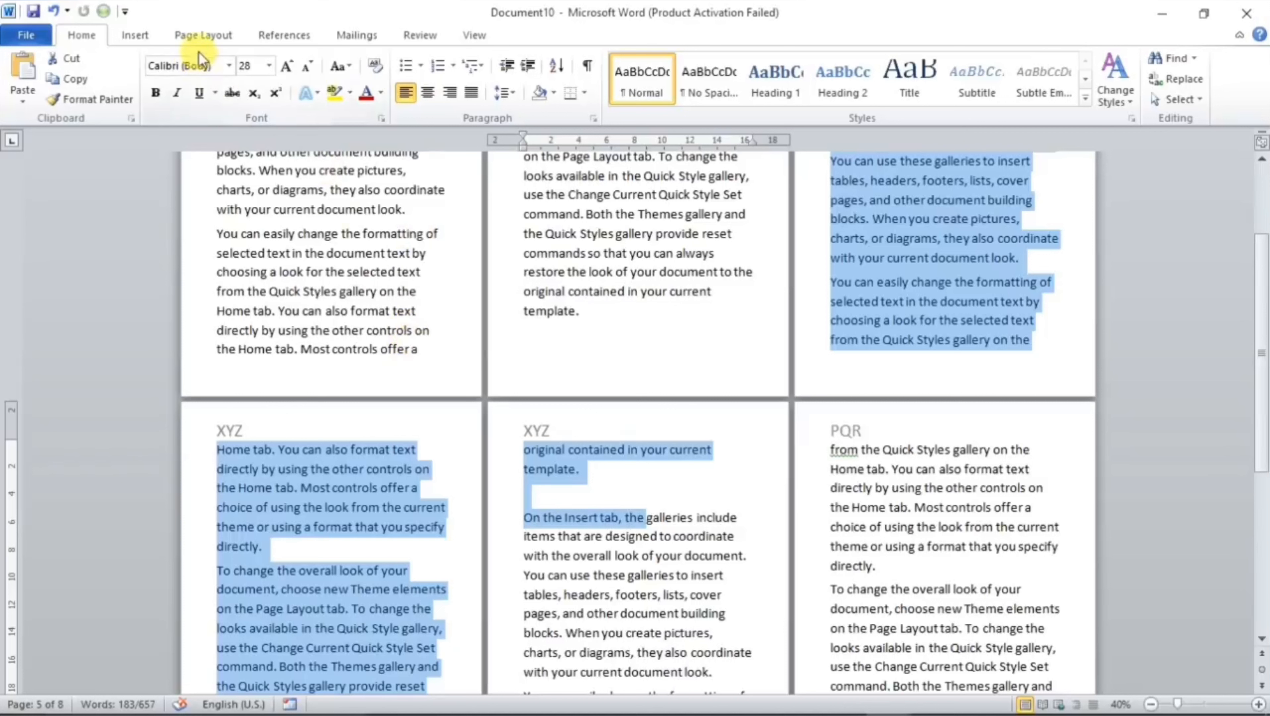
# Step: Examine the Continuous section break among the available break types without inserting one
pyautogui.click(195, 39)
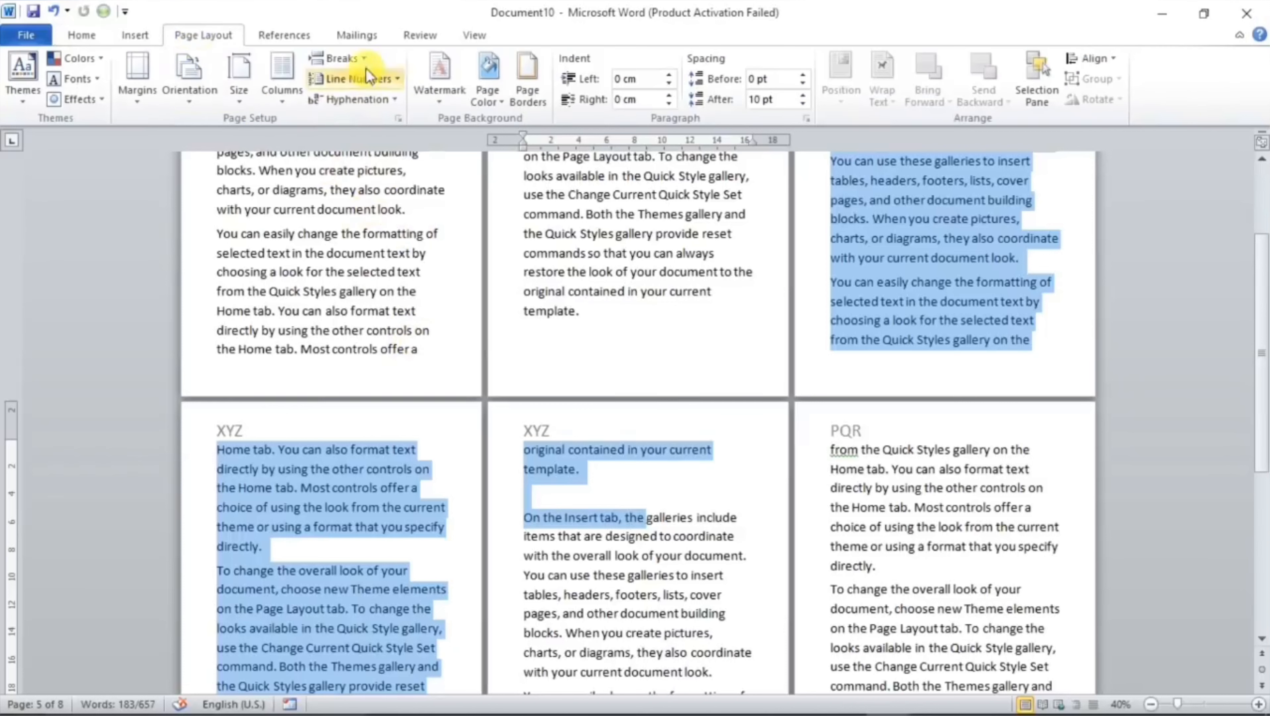
pyautogui.click(356, 59)
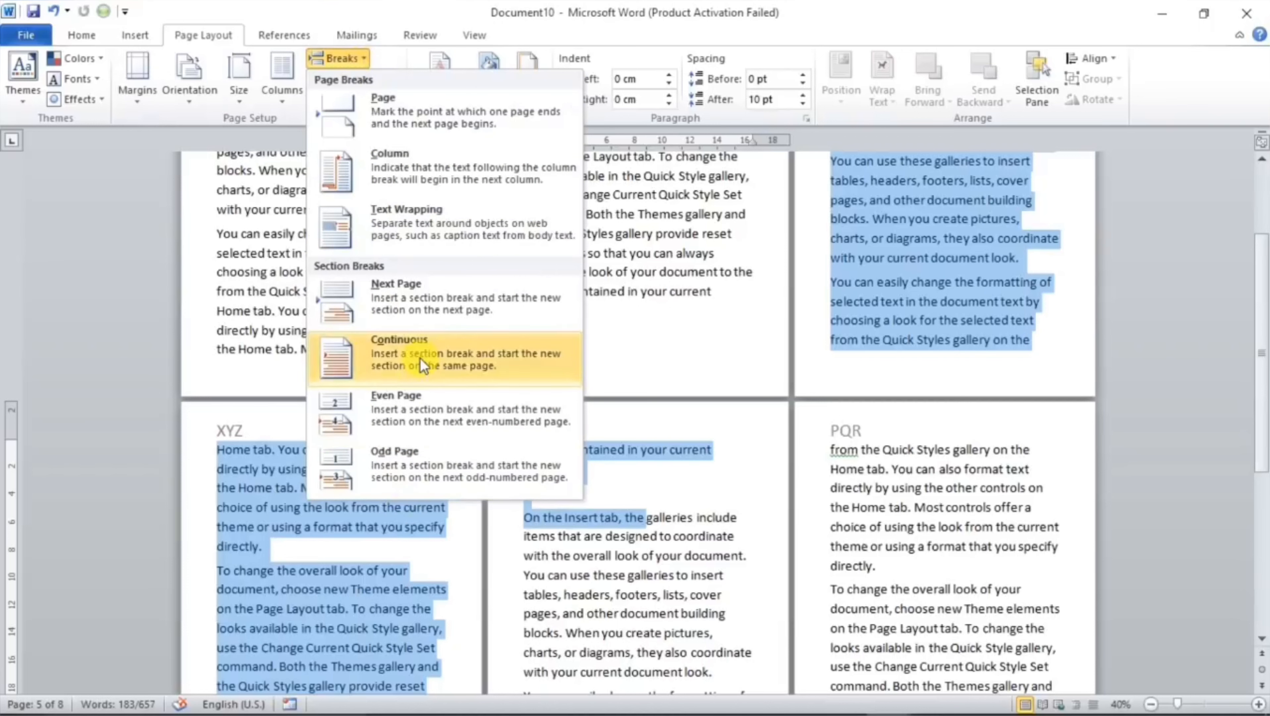
pyautogui.click(481, 357)
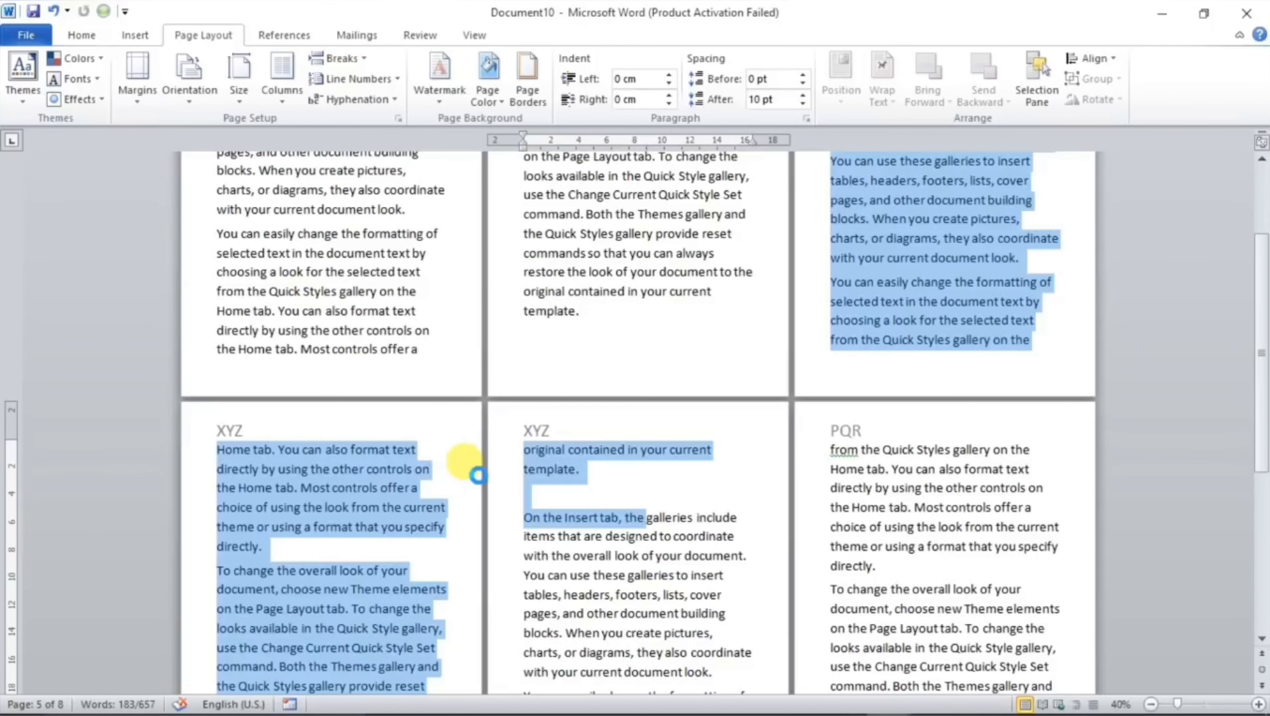
# Step: Create a new blank document and fill it with sample paragraphs using =rand()
pyautogui.hotkey('ctrl', 'n')
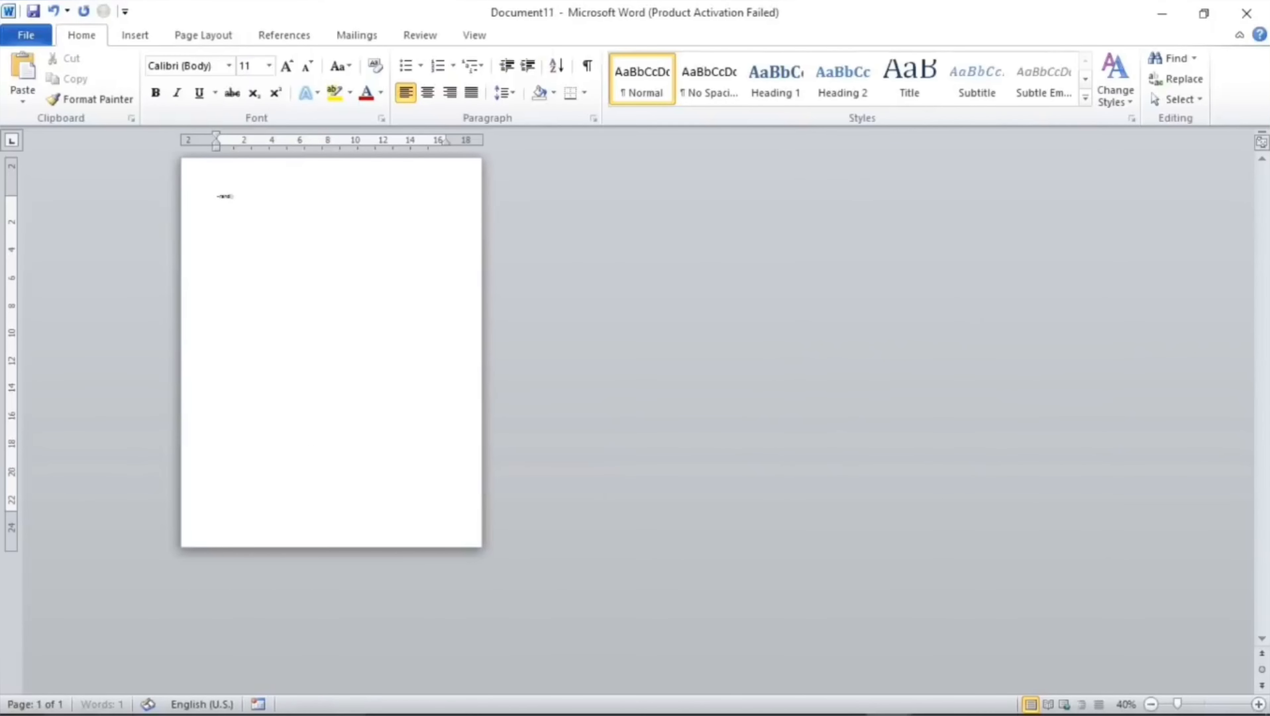
pyautogui.write('=rand()')
pyautogui.press('Return')
# Step: Set the font size of all the sample text to 20 and enlarge the document view to 70%
pyautogui.hotkey('ctrl', 'a')
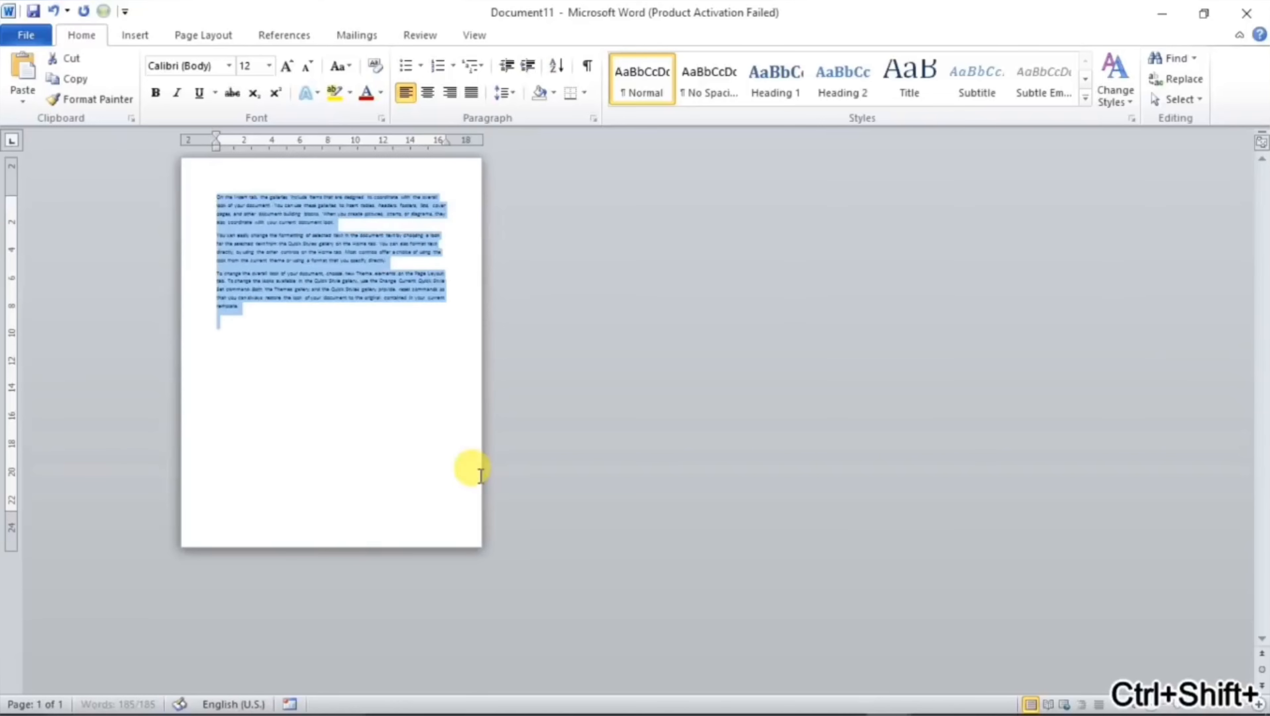
pyautogui.hotkey('ctrl', 'shift', '.')
pyautogui.hotkey('ctrl', 'shift', '.')
pyautogui.hotkey('ctrl', 'shift', '.')
pyautogui.hotkey('ctrl', 'shift', '.')
pyautogui.hotkey('ctrl', 'shift', '.')
pyautogui.hotkey('ctrl', 'shift', '.')
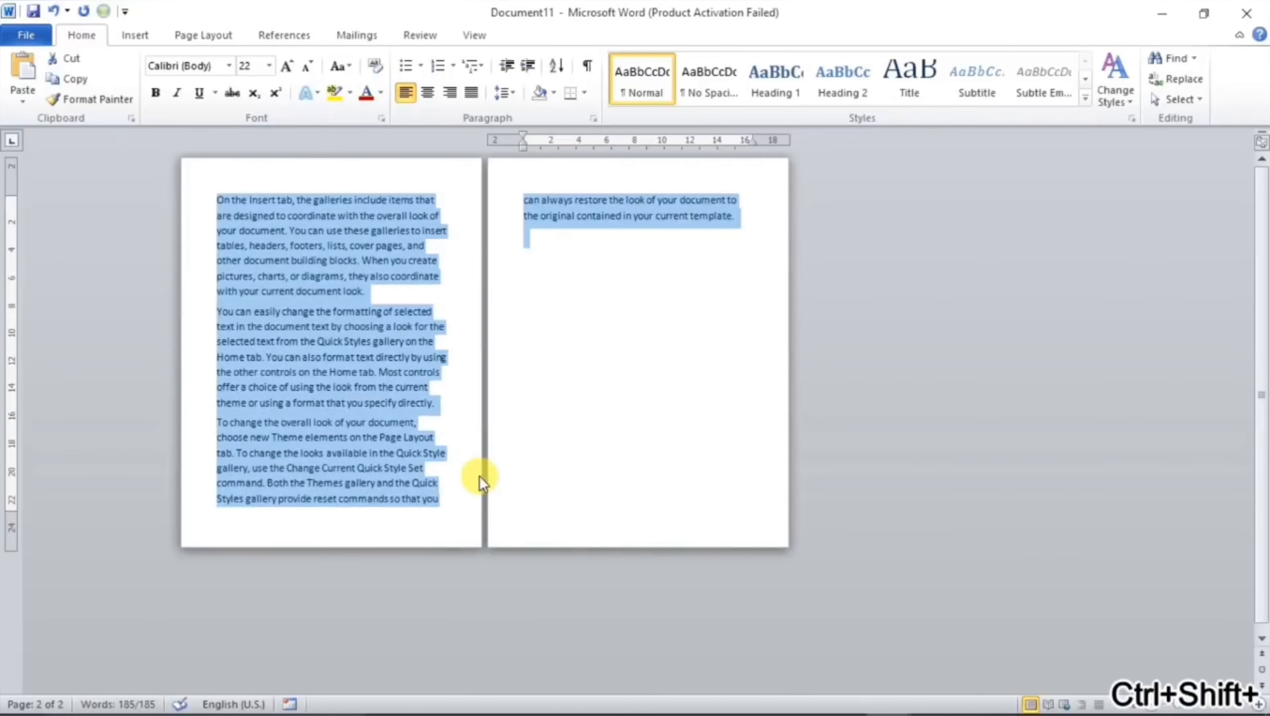
pyautogui.scroll(4, 478, 475)
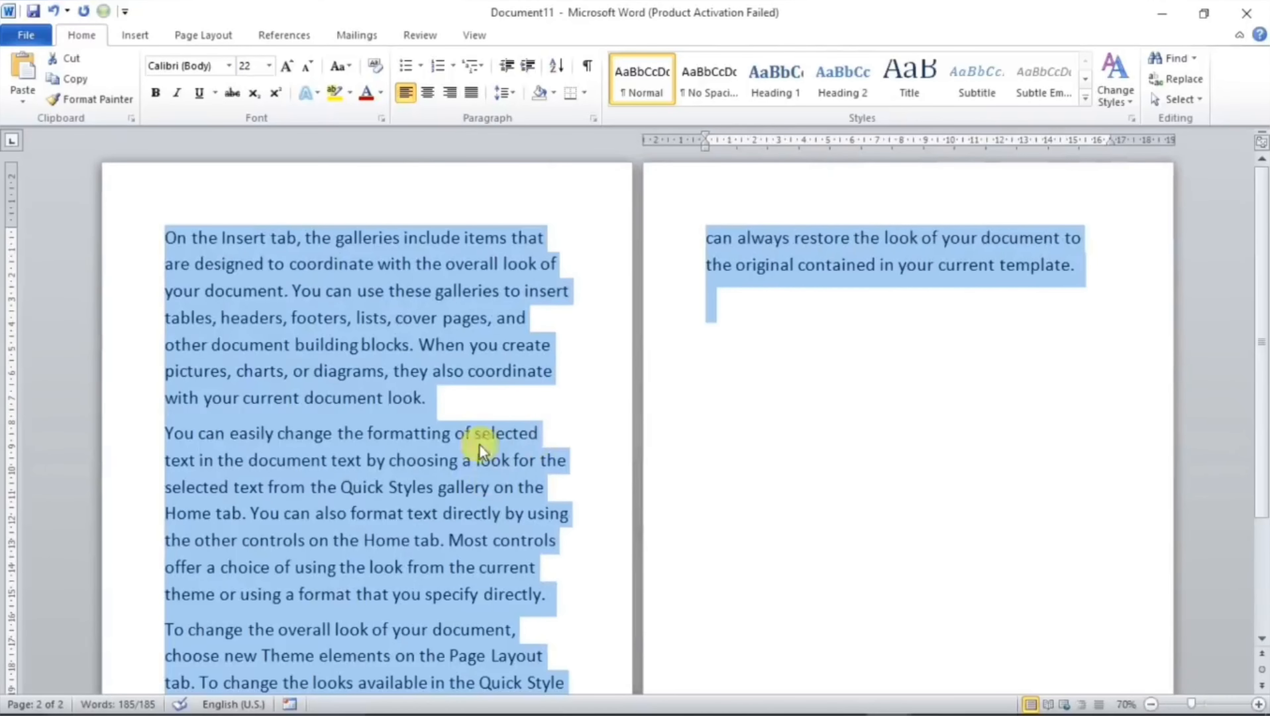
pyautogui.hotkey('ctrl', 'shift', ',')
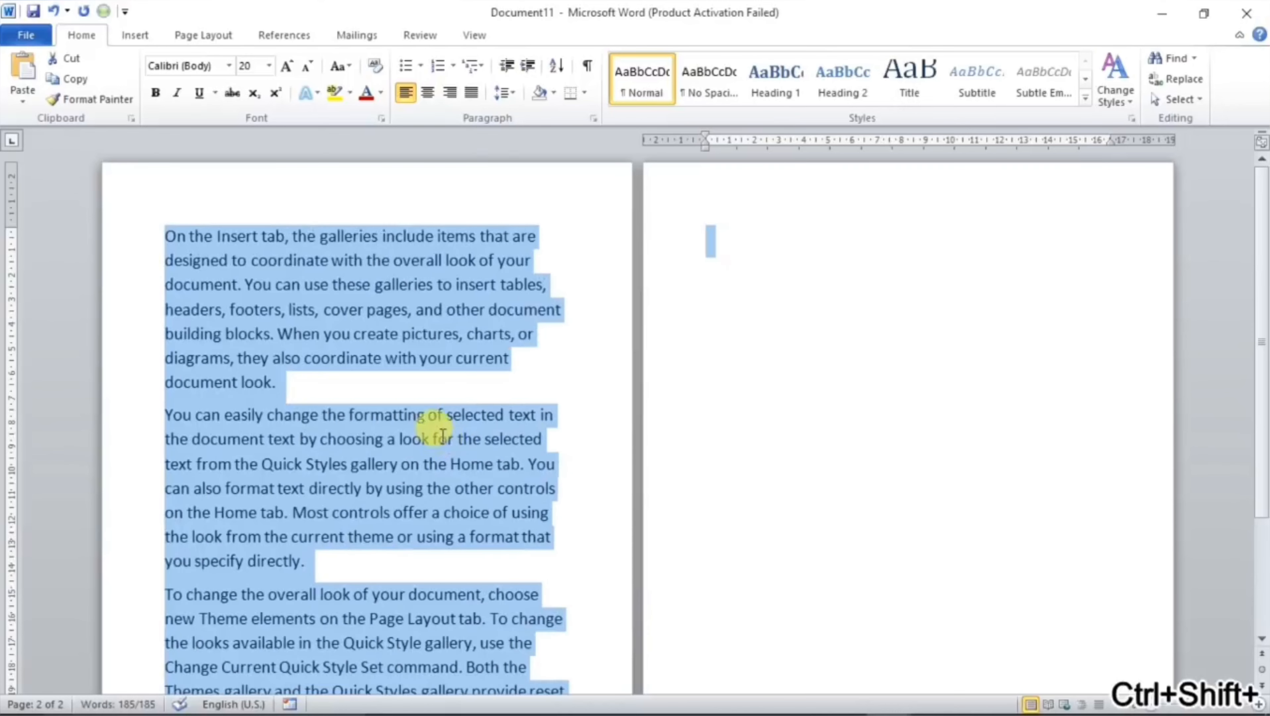
# Step: Merge the three paragraphs into one by removing the paragraph breaks after "document look." and "specify directly."
pyautogui.click(443, 441)
pyautogui.scroll(-1, 274, 551)
pyautogui.scroll(-1, 283, 561)
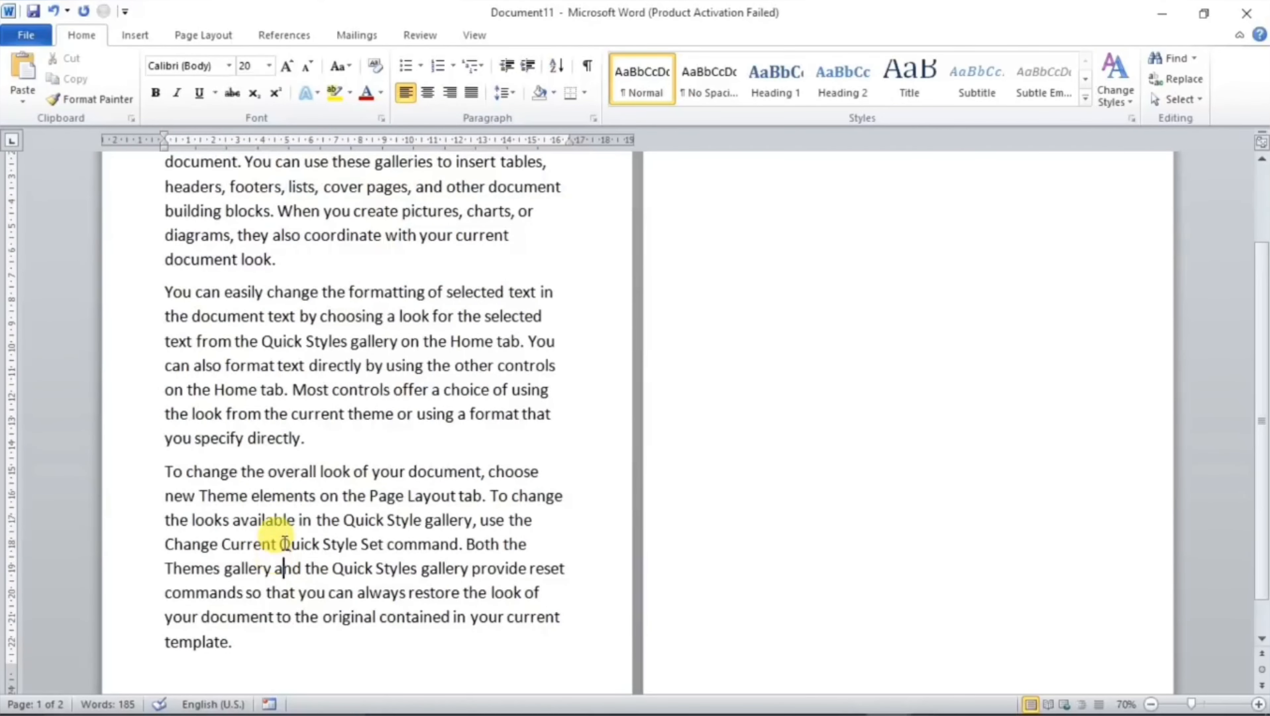
pyautogui.click(299, 268)
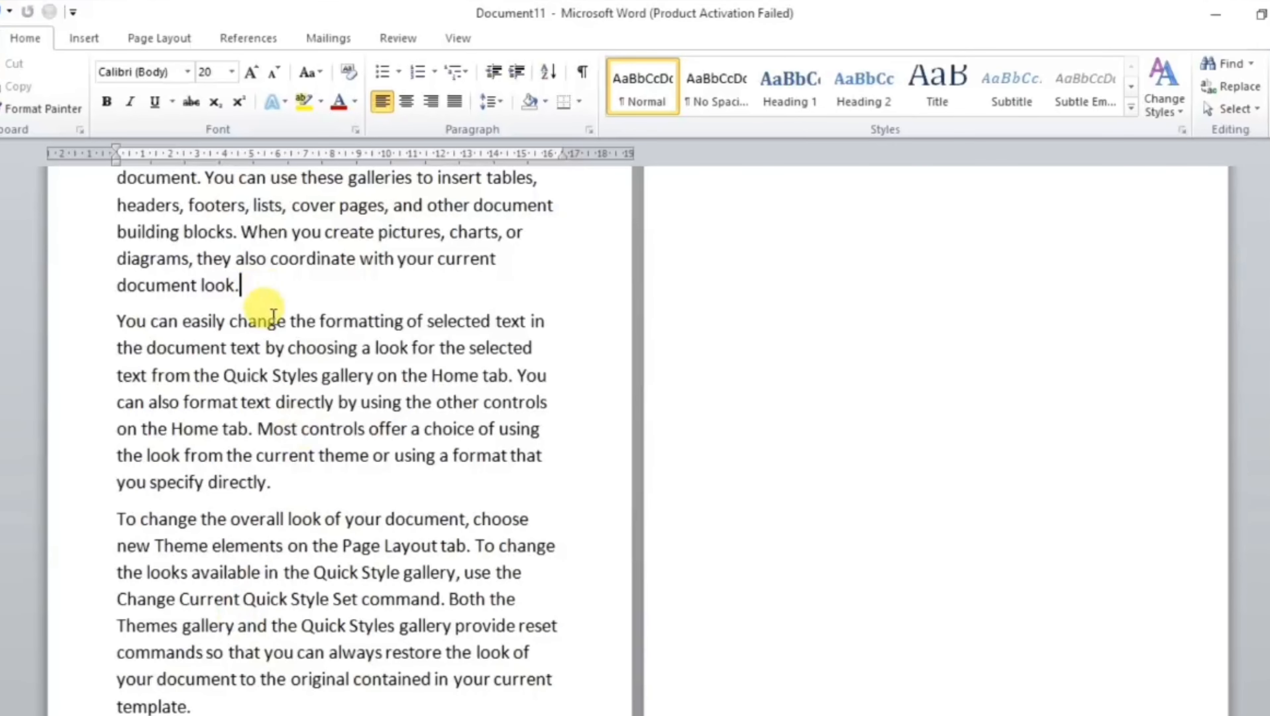
pyautogui.press('Delete')
pyautogui.click(379, 448)
pyautogui.press('Delete')
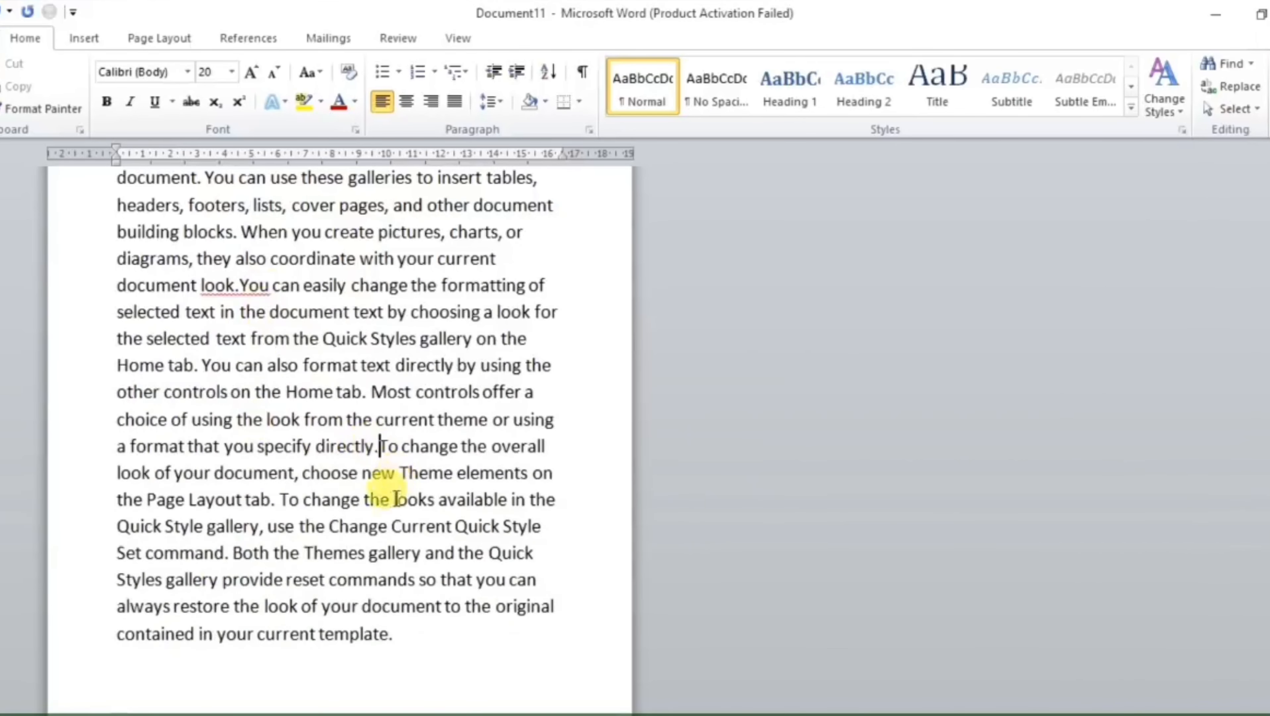
# Step: Split the merged text into a new paragraph before "document look."
pyautogui.scroll(2, 351, 542)
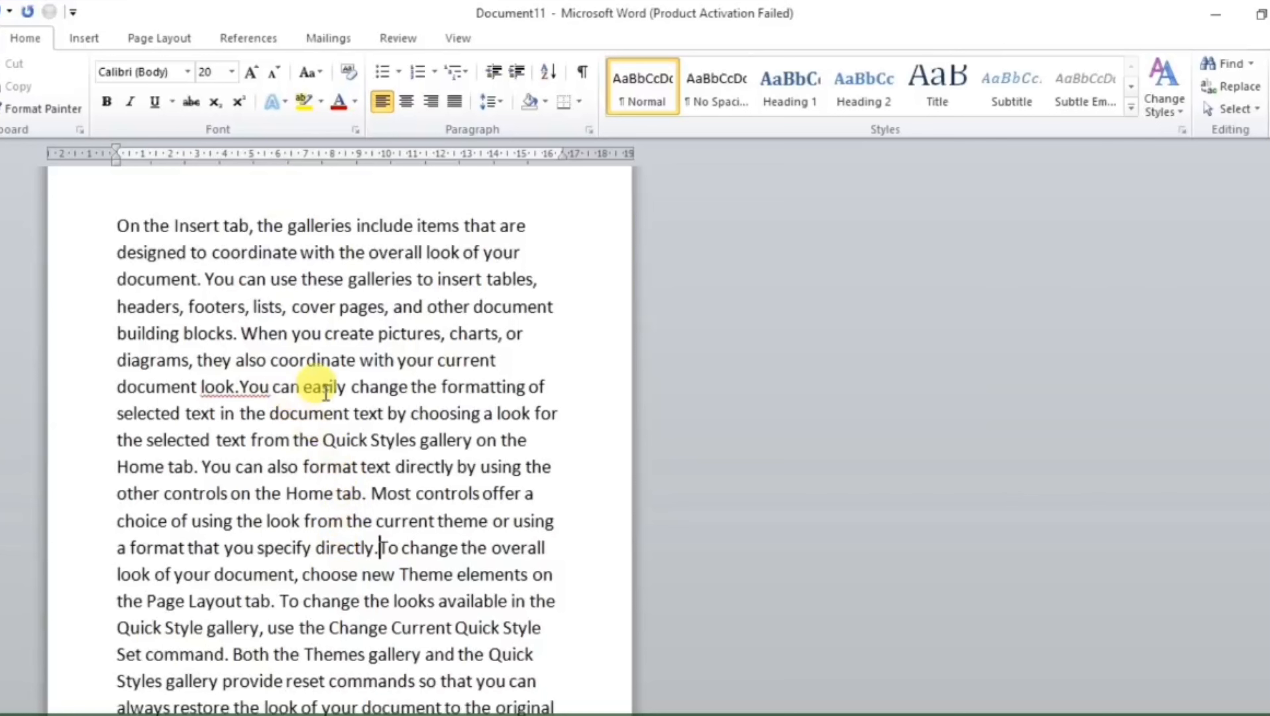
pyautogui.press('Return')
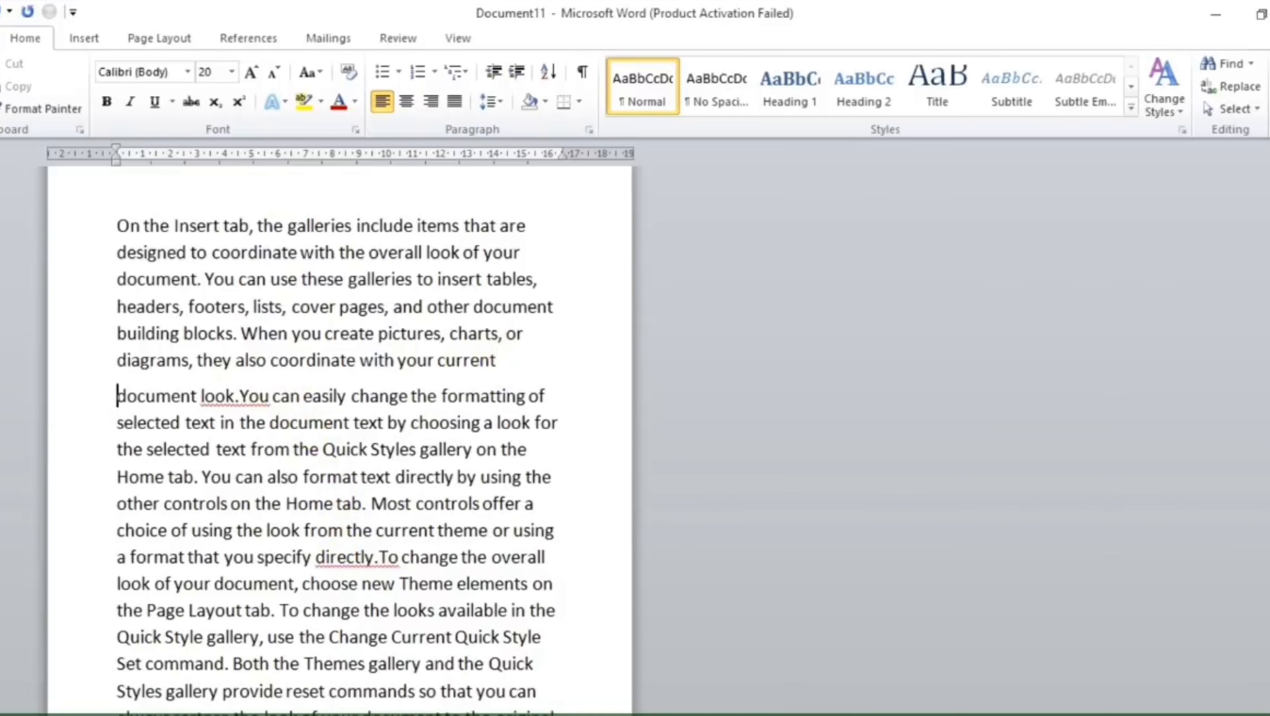
# Step: Try splitting the text before "Most controls" and undo both this split and the one before "document look."
pyautogui.click(371, 505)
pyautogui.press('Return')
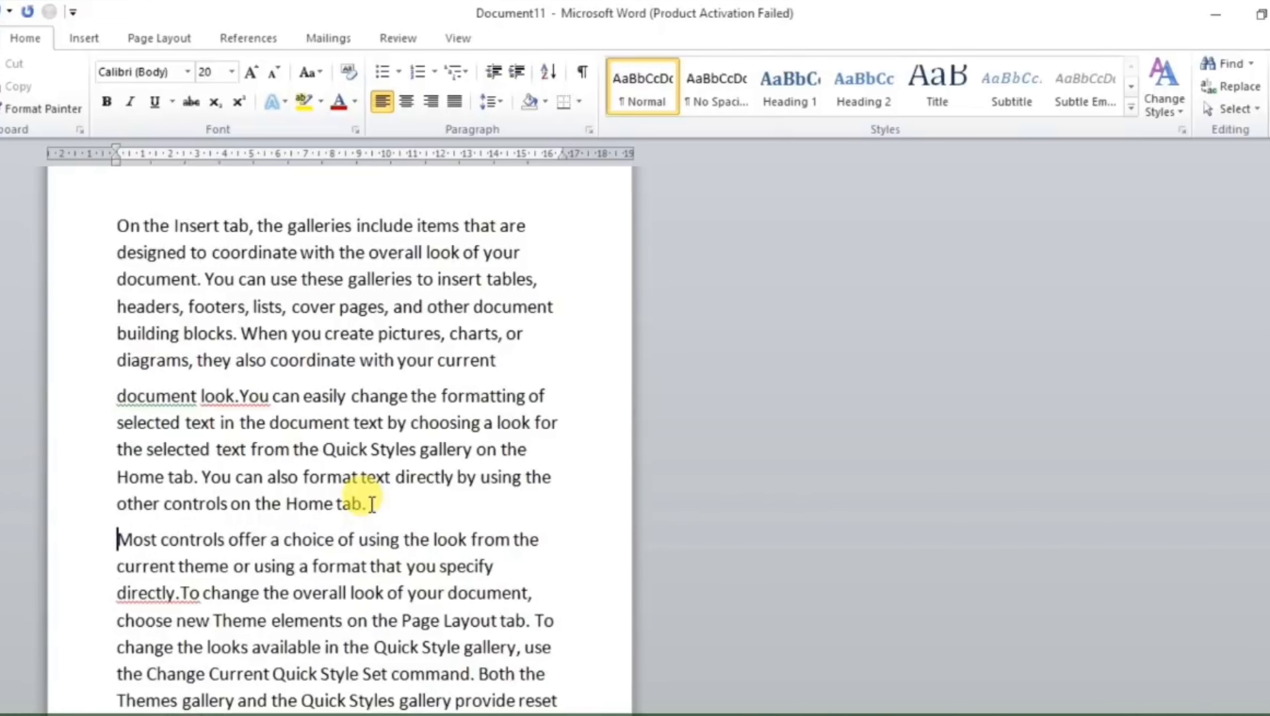
pyautogui.hotkey('ctrl', 'z')
pyautogui.hotkey('ctrl', 'z')
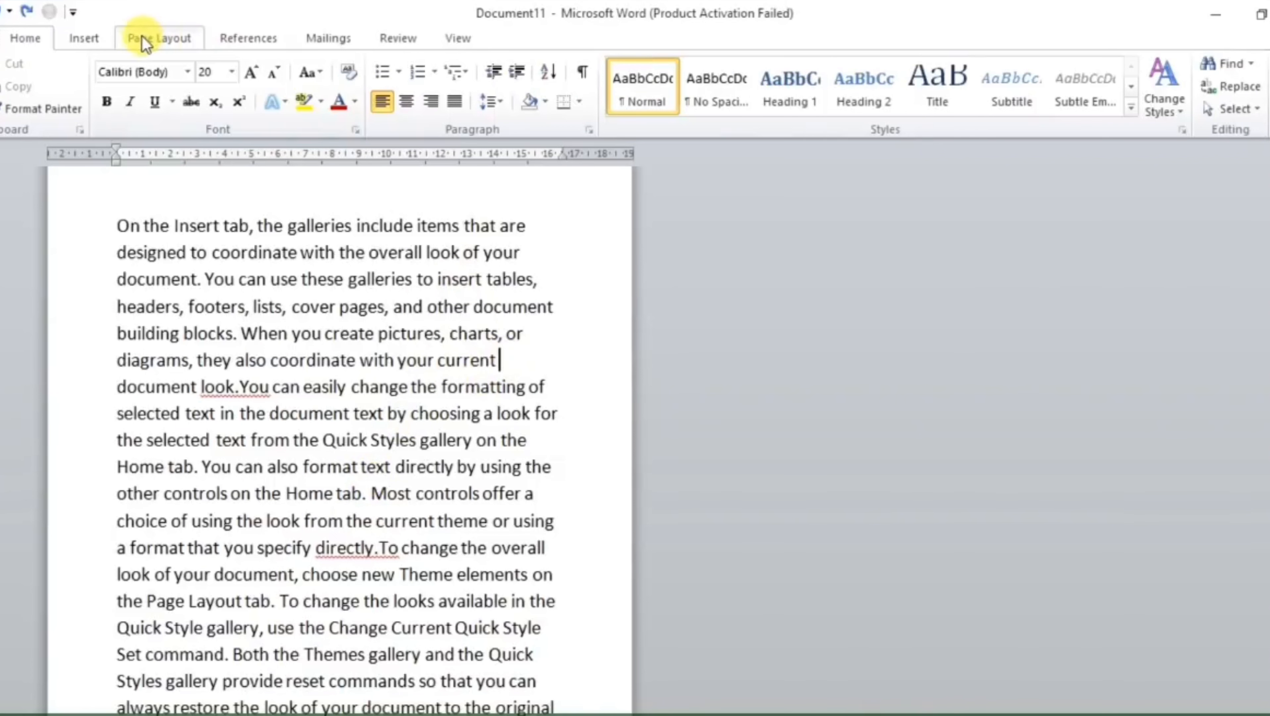
# Step: Insert Continuous section breaks before "document look." and before "directly." in the sample text
pyautogui.click(159, 38)
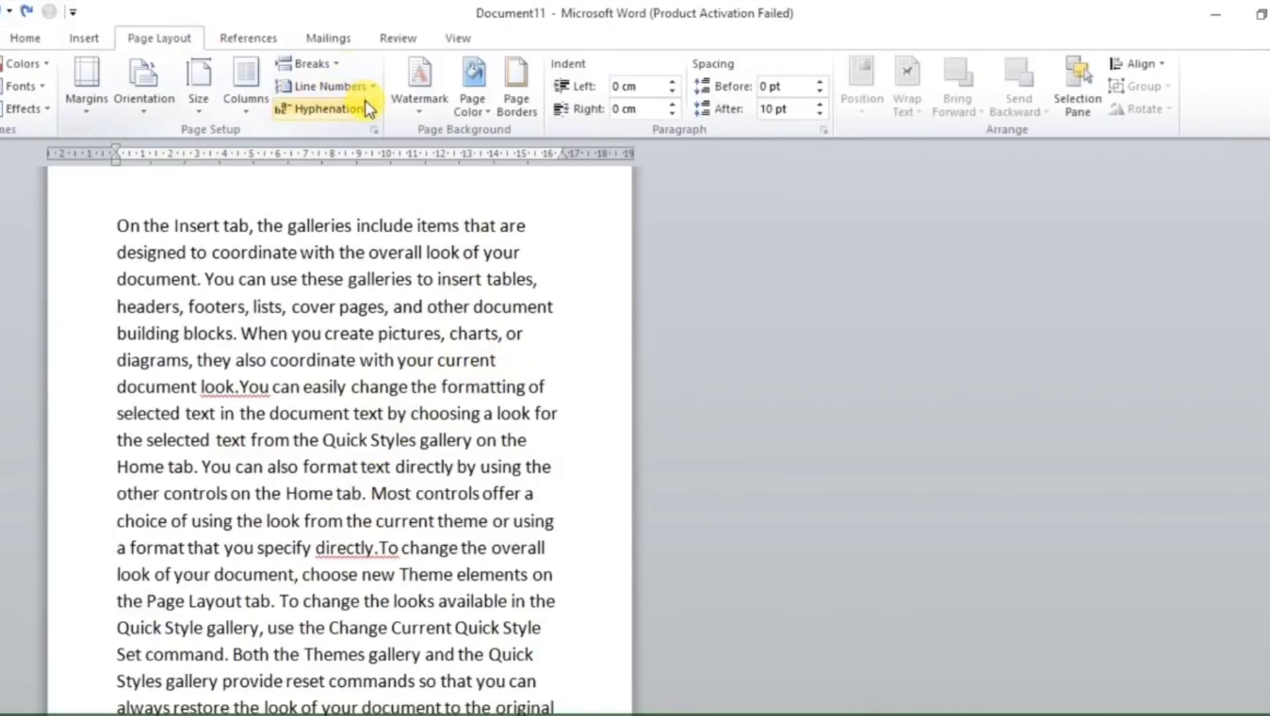
pyautogui.click(338, 66)
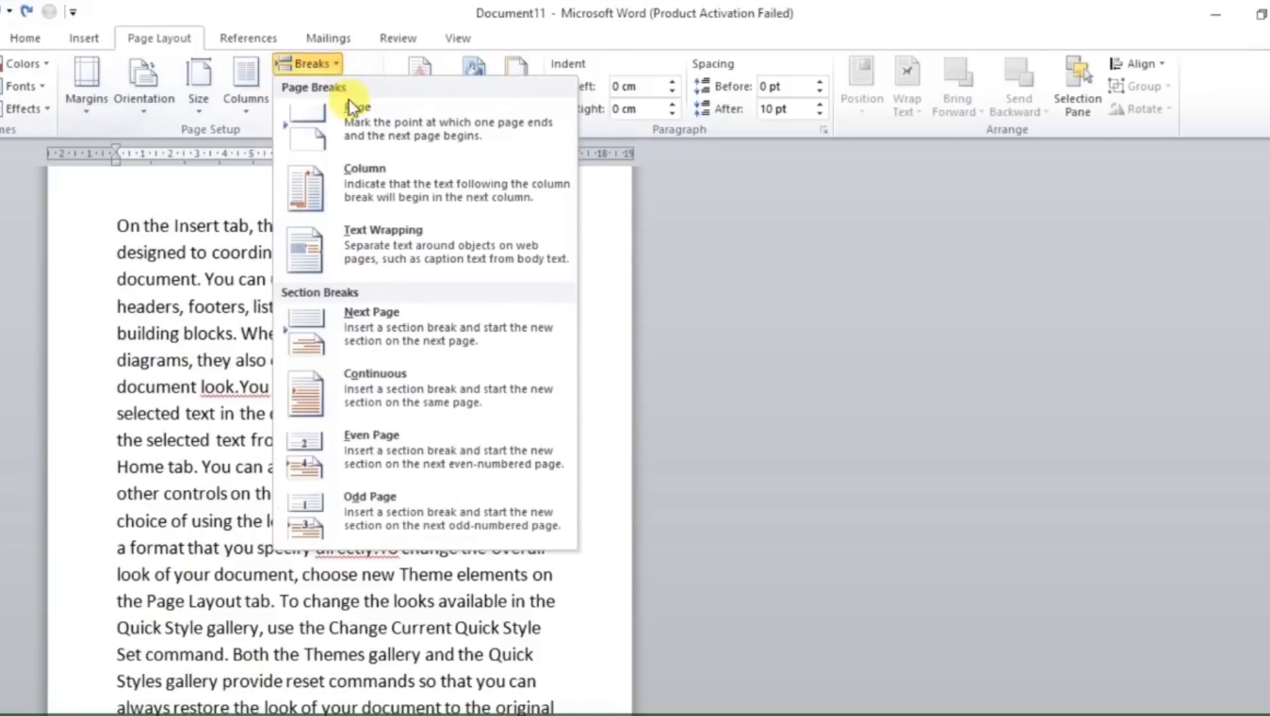
pyautogui.click(423, 399)
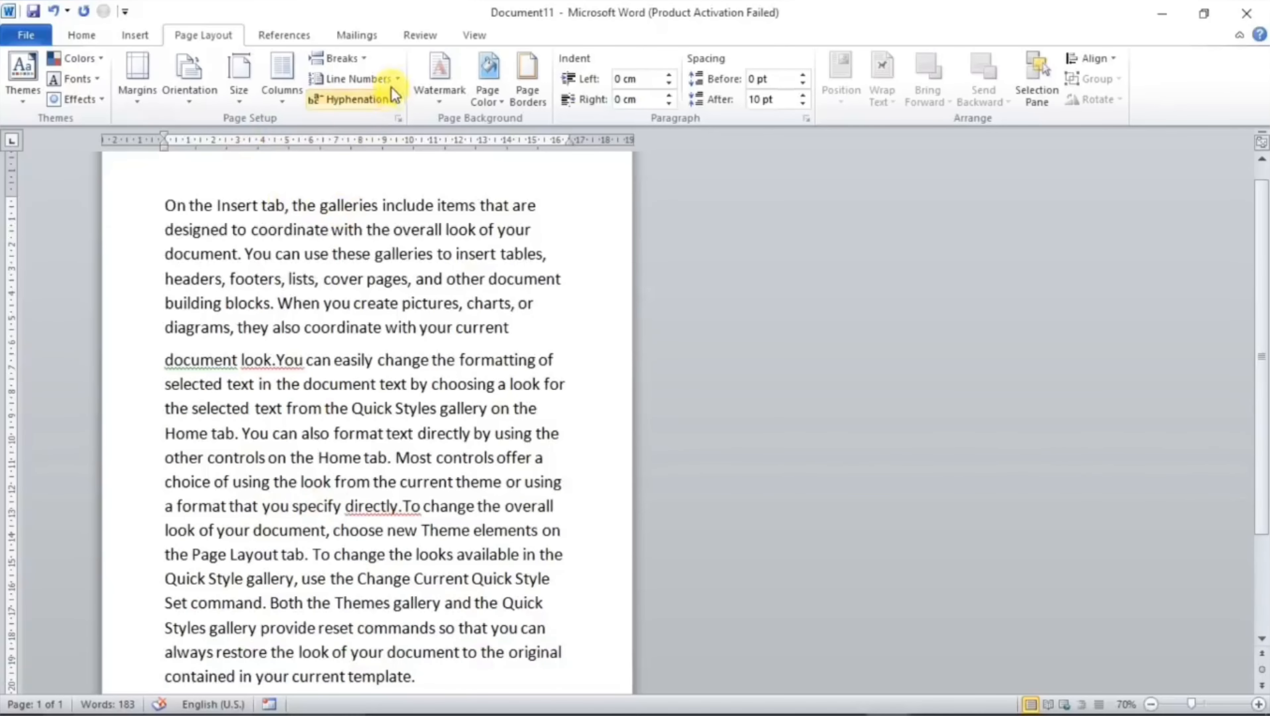
pyautogui.click(311, 63)
pyautogui.click(417, 369)
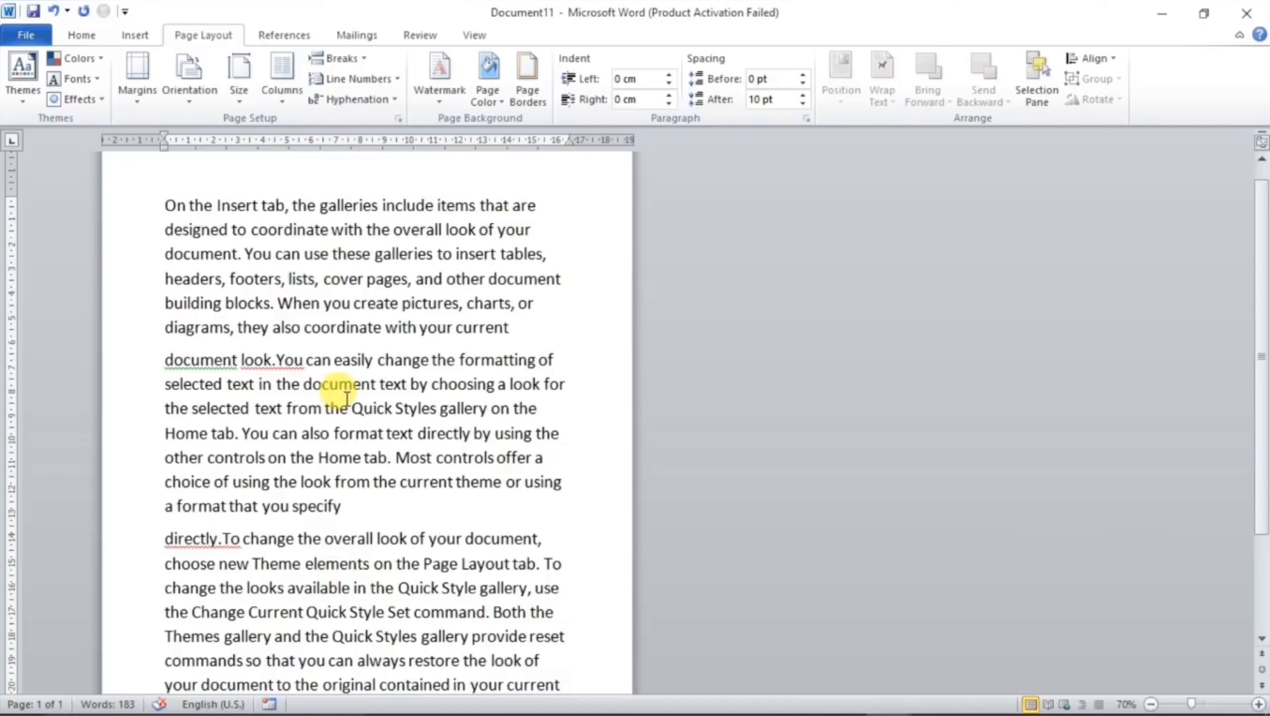
pyautogui.click(363, 59)
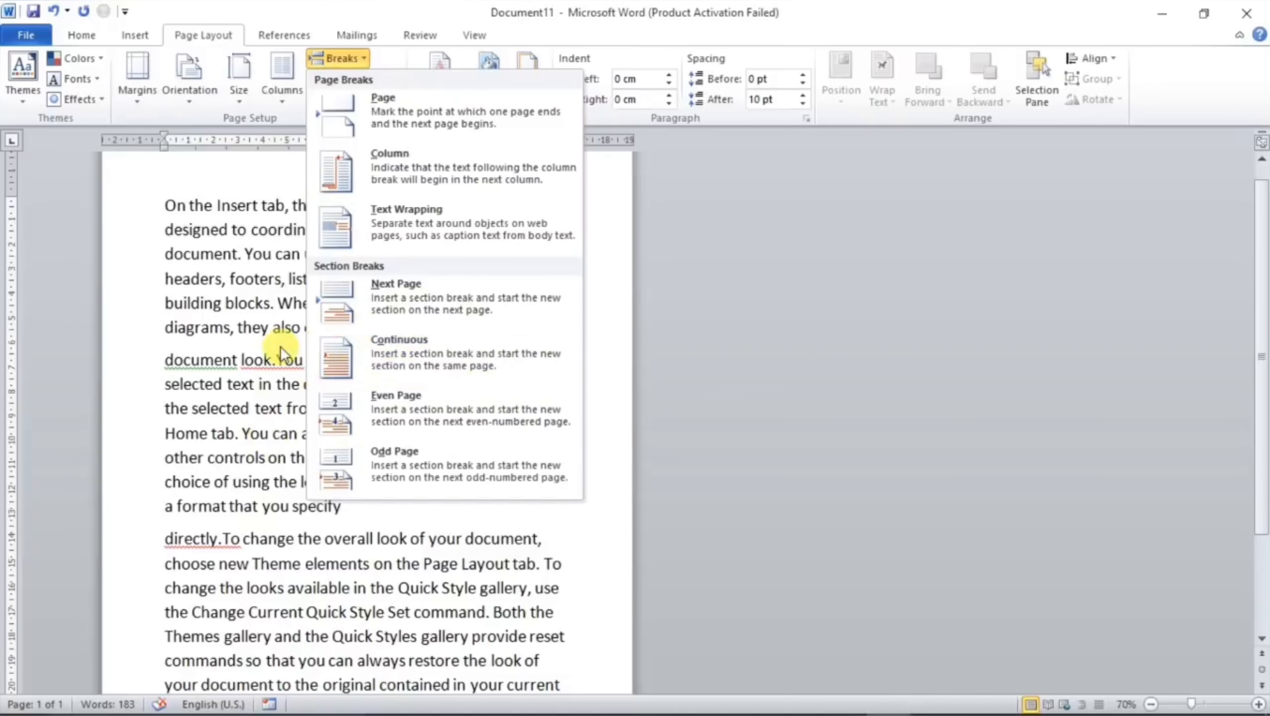
pyautogui.click(251, 227)
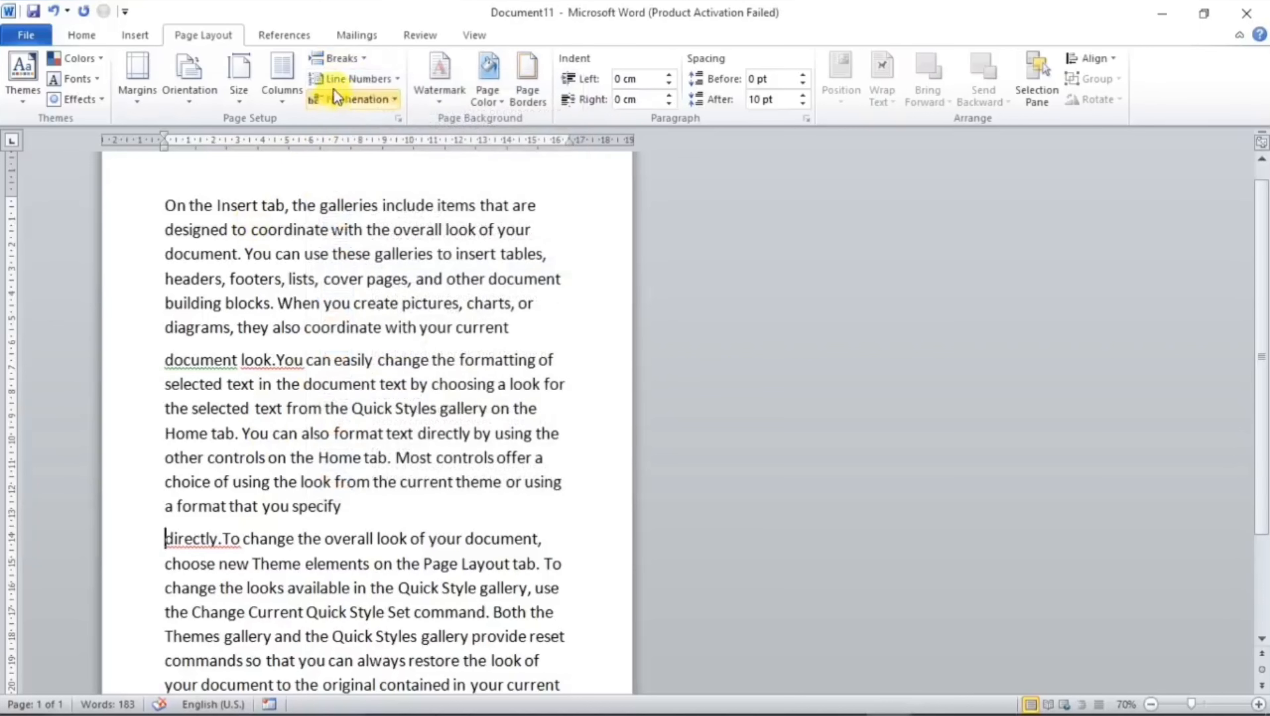
pyautogui.click(356, 59)
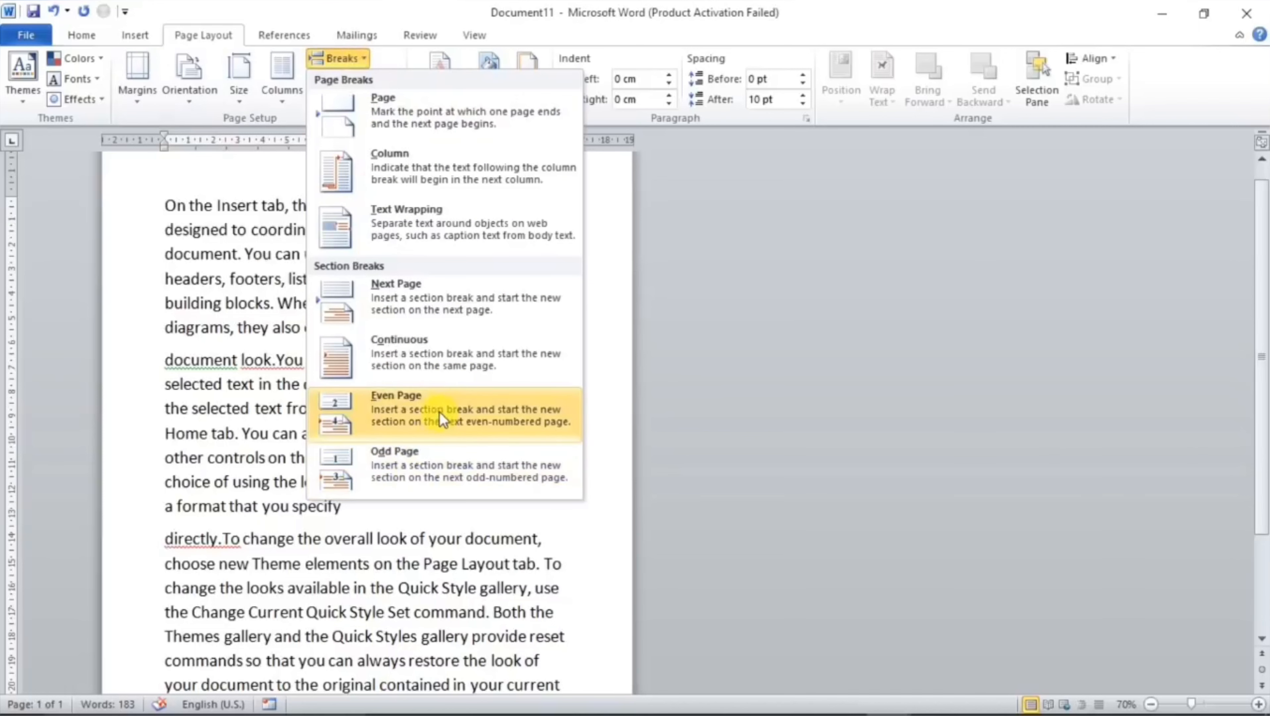
pyautogui.click(253, 523)
# Step: Insert an Odd Page section break after "a format that you specify"
pyautogui.click(363, 457)
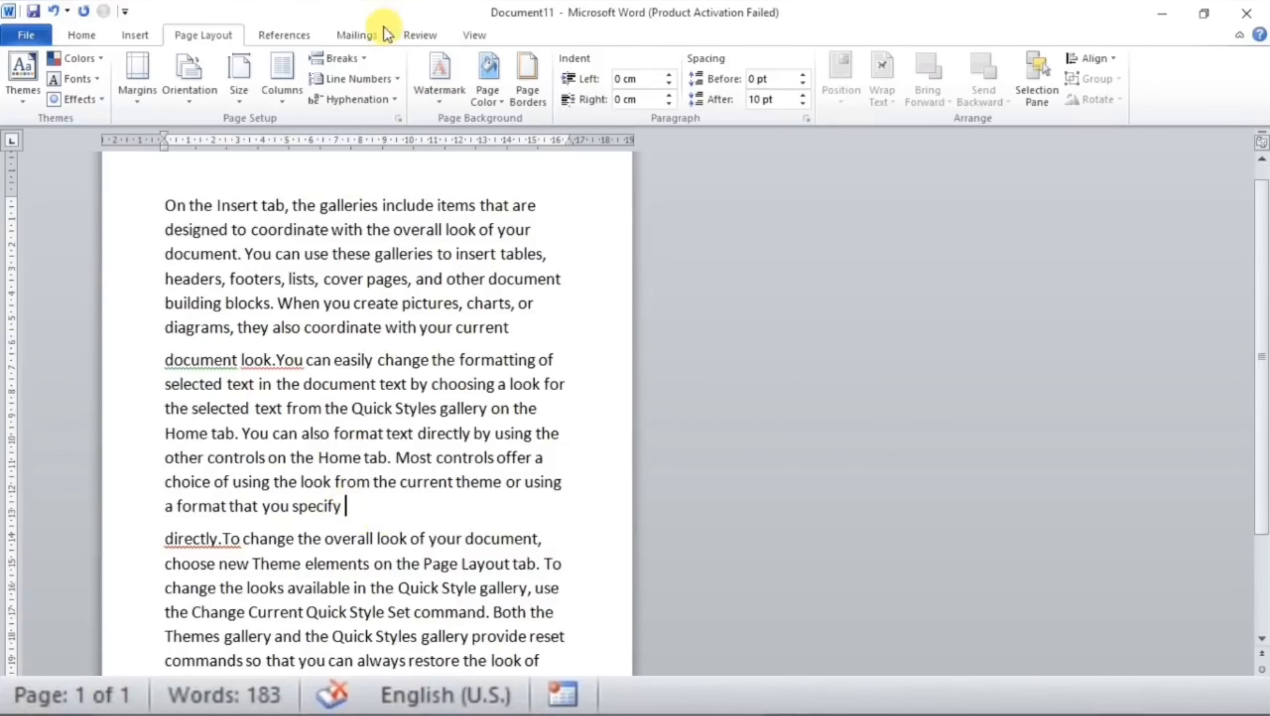
pyautogui.click(338, 58)
pyautogui.click(388, 454)
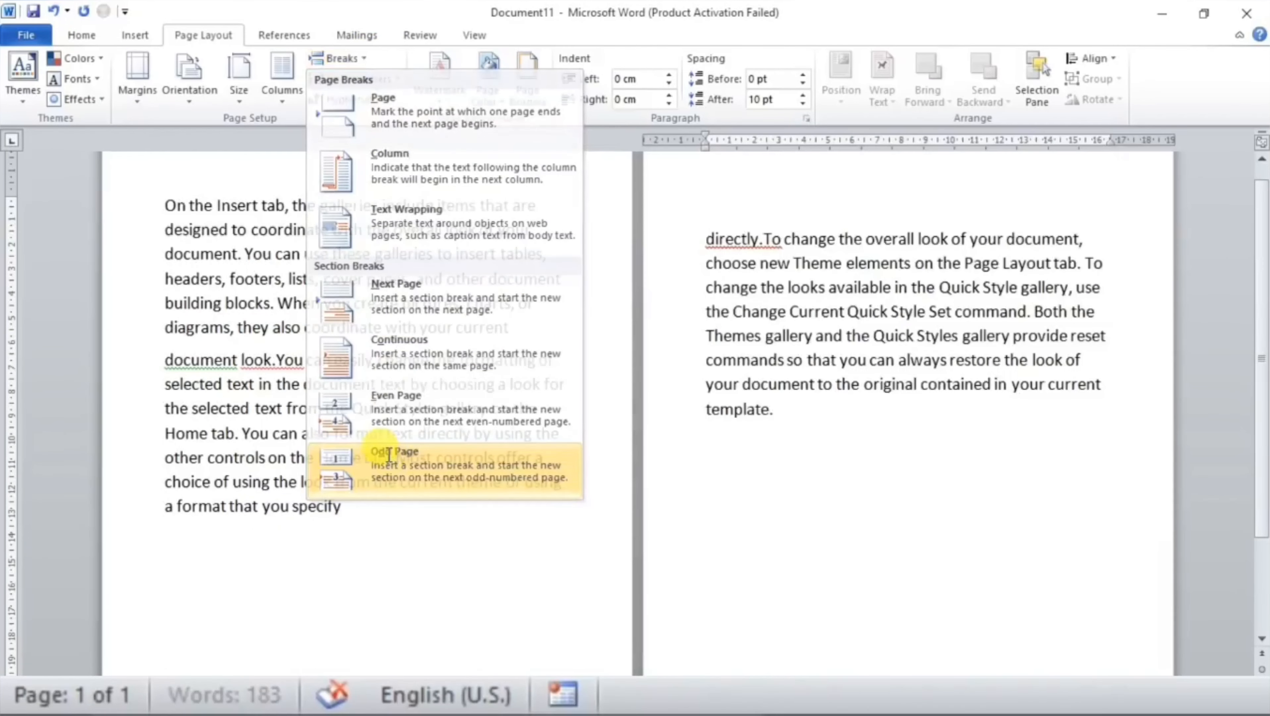
# Step: Insert an Odd Page section break between "Themes" and "gallery" in the paragraph that starts with "directly.To"
pyautogui.moveTo(844, 357); pyautogui.dragTo(855, 345)
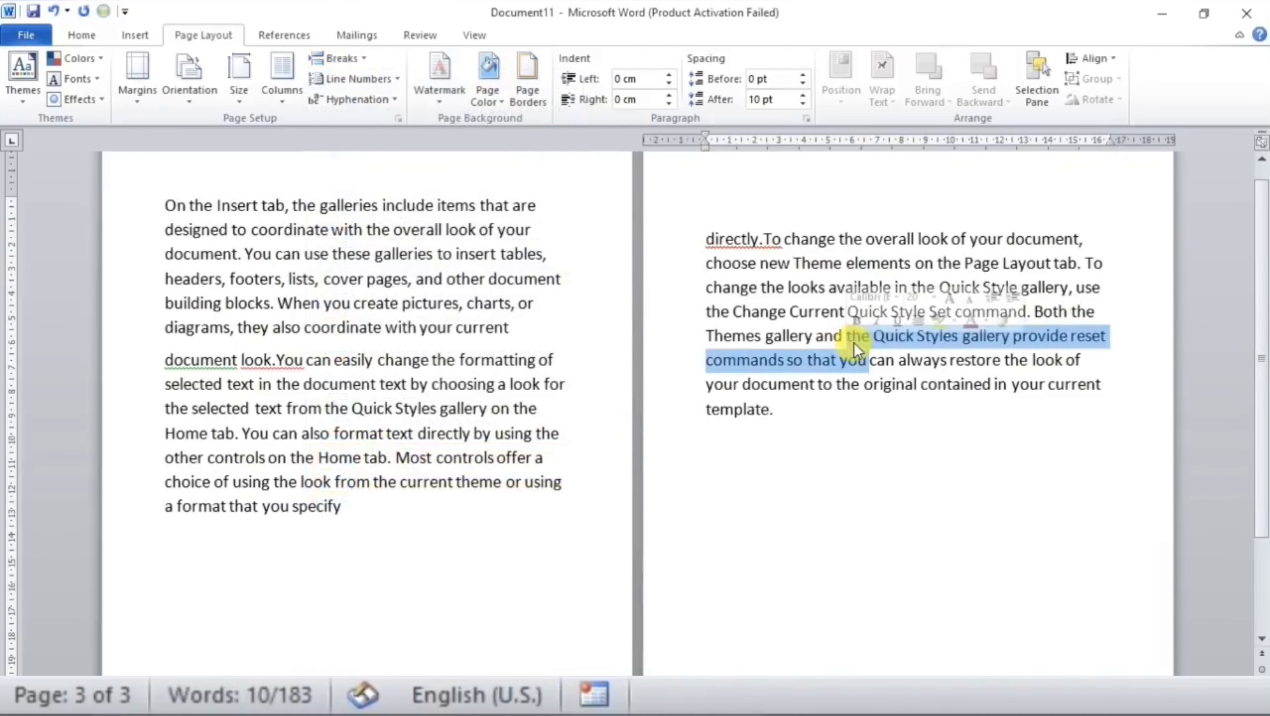
pyautogui.click(801, 264)
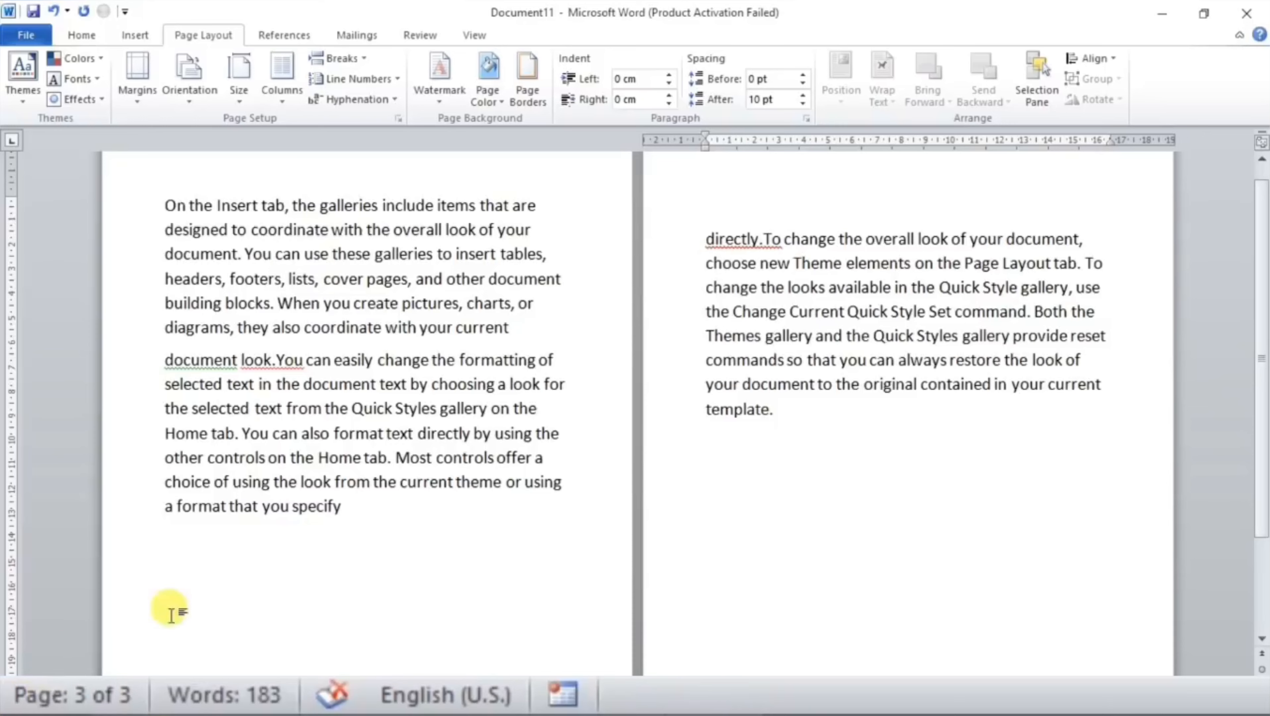
pyautogui.scroll(-2, 221, 590)
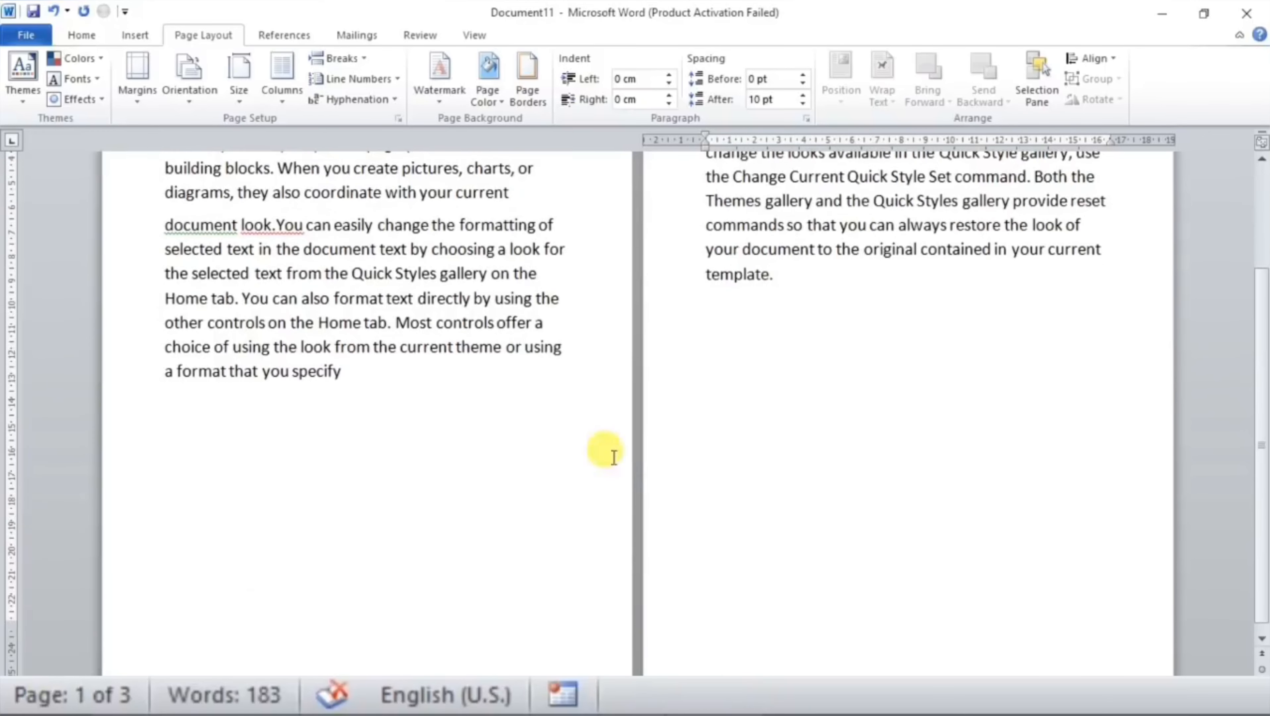
pyautogui.keyDown('ctrl'); pyautogui.scroll(-3, 607, 448); pyautogui.keyUp('ctrl')
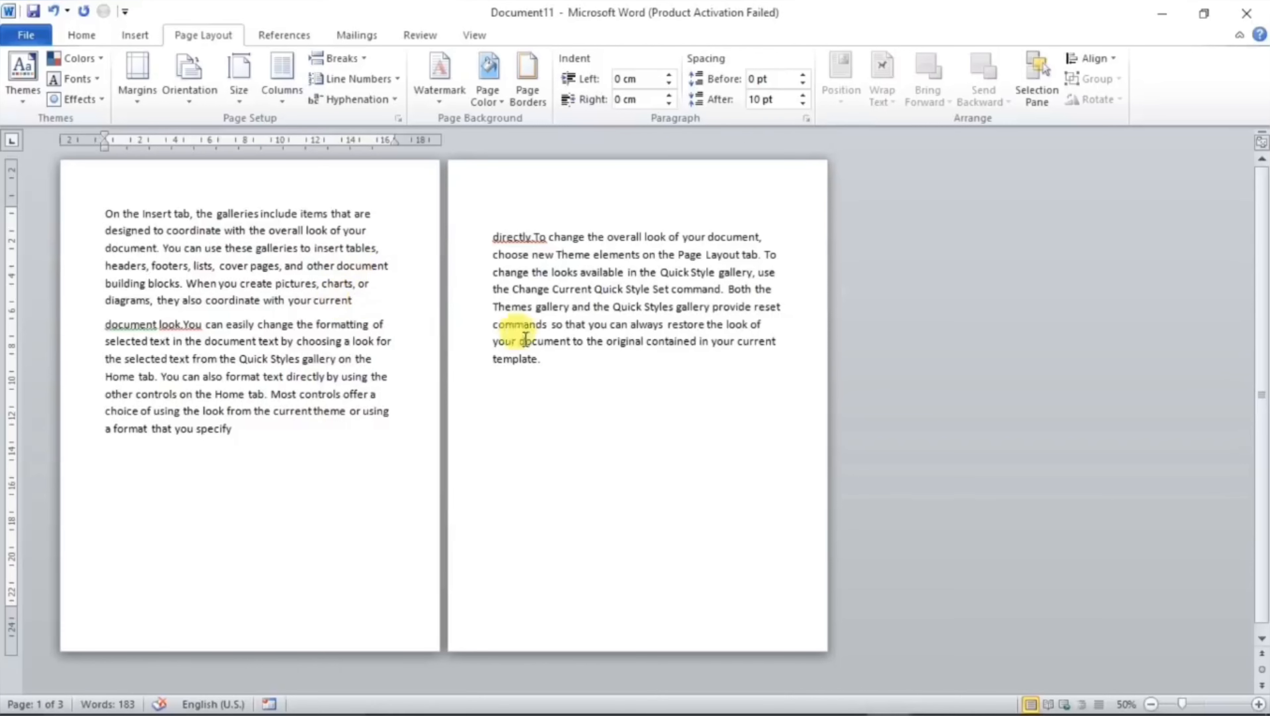
pyautogui.click(556, 366)
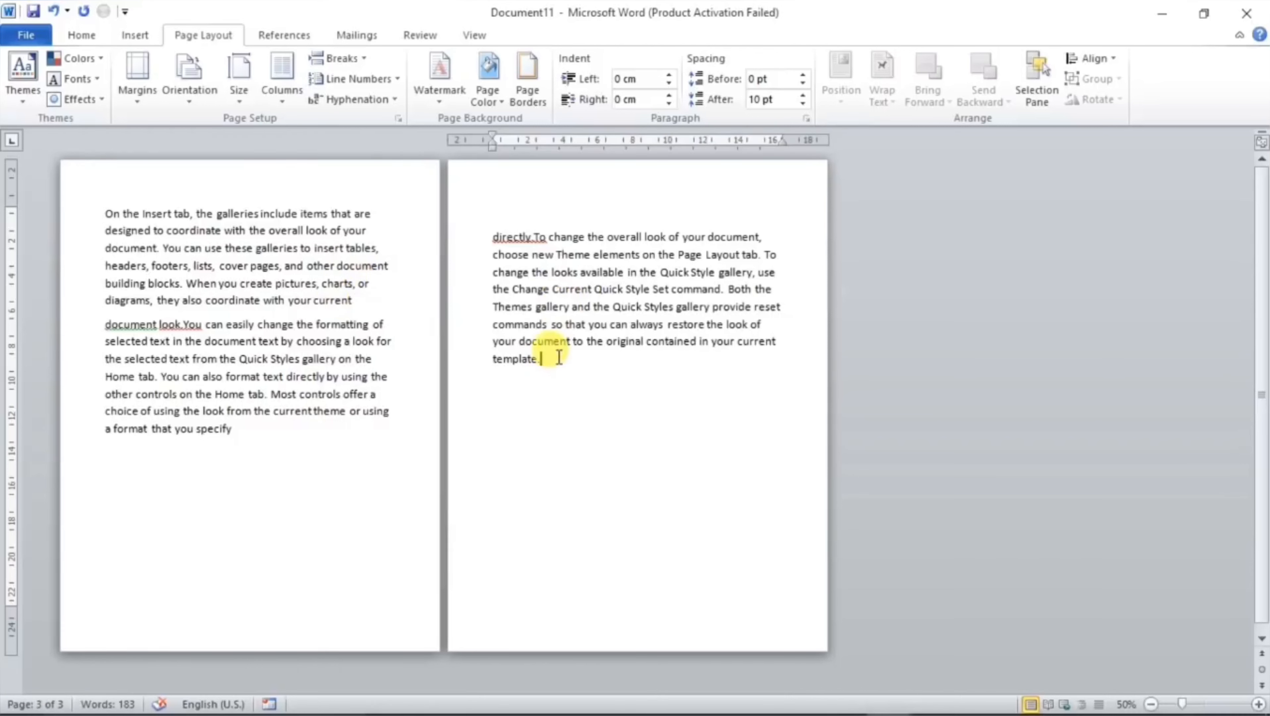
pyautogui.click(536, 307)
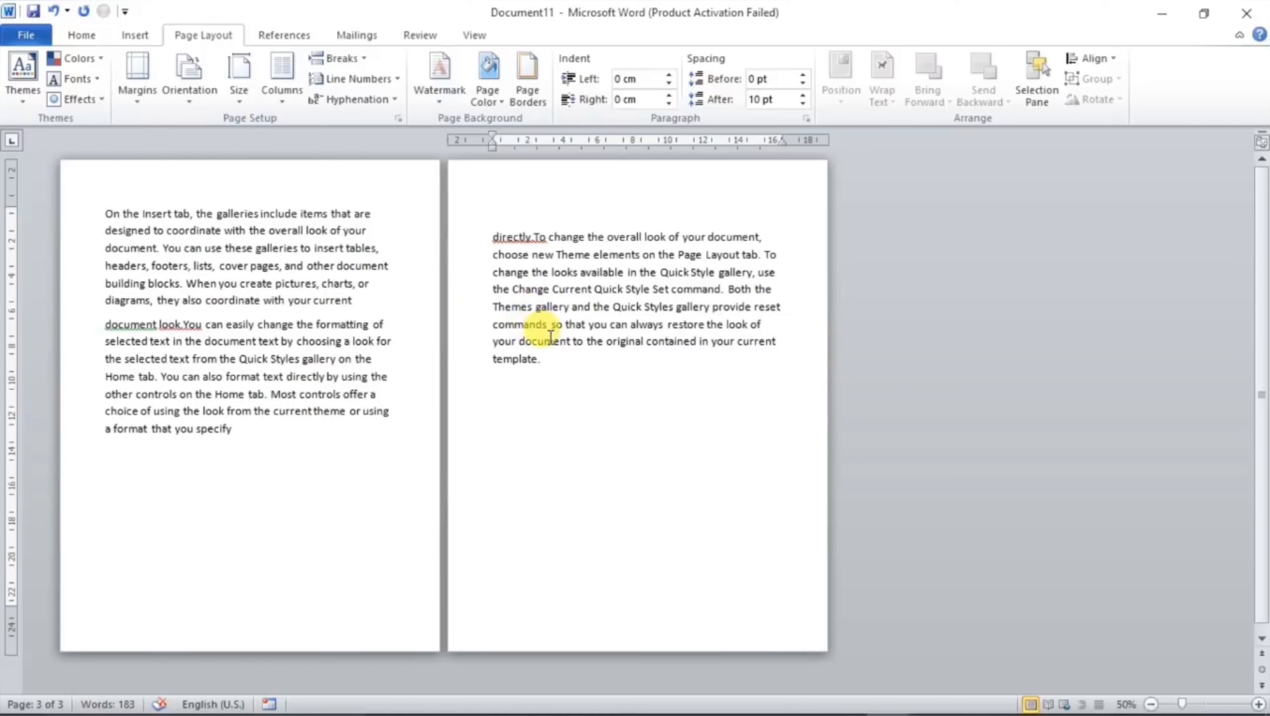
pyautogui.click(346, 58)
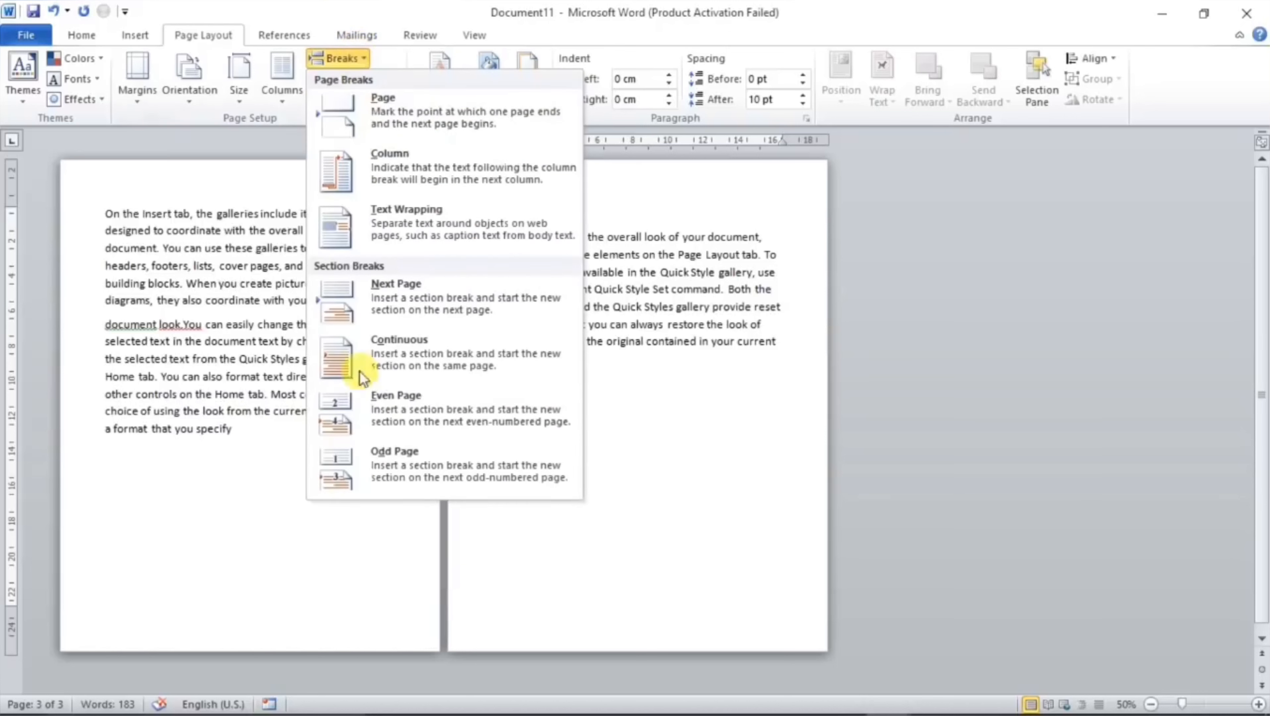
pyautogui.click(397, 466)
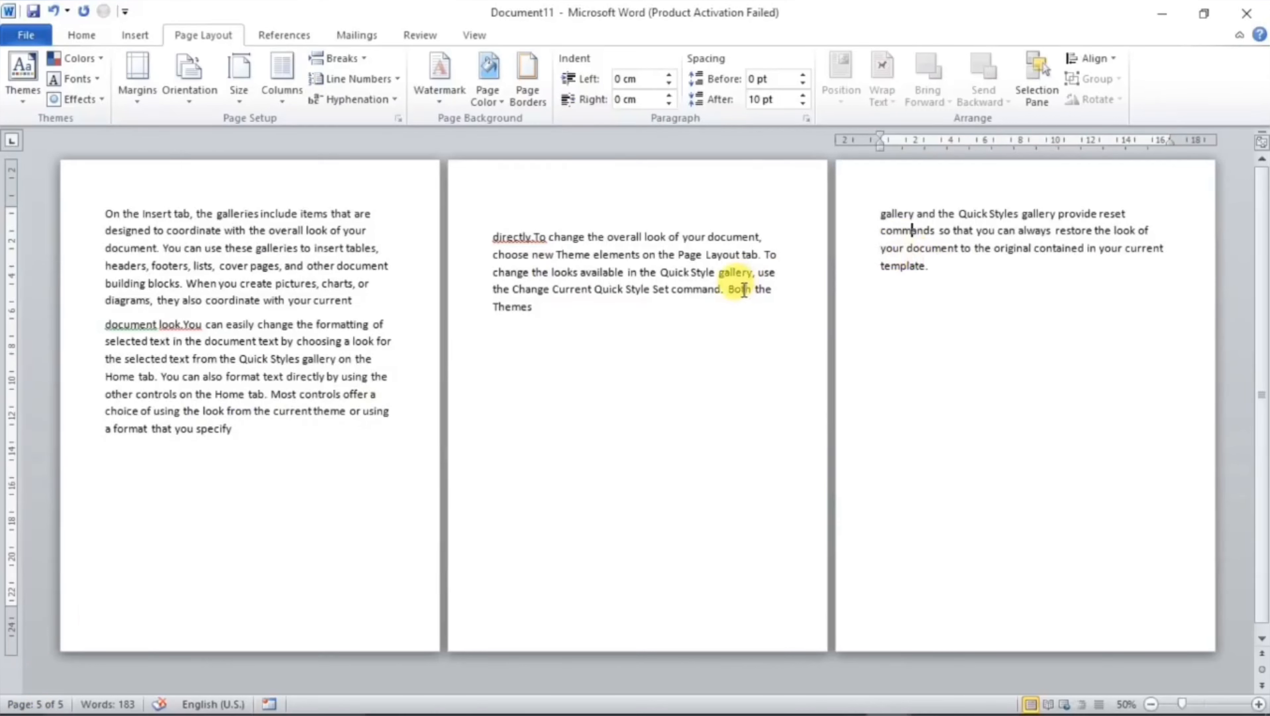
# Step: Insert an Even Page section break before "Layout tab" in the paragraph that starts with "directly.To"
pyautogui.click(707, 258)
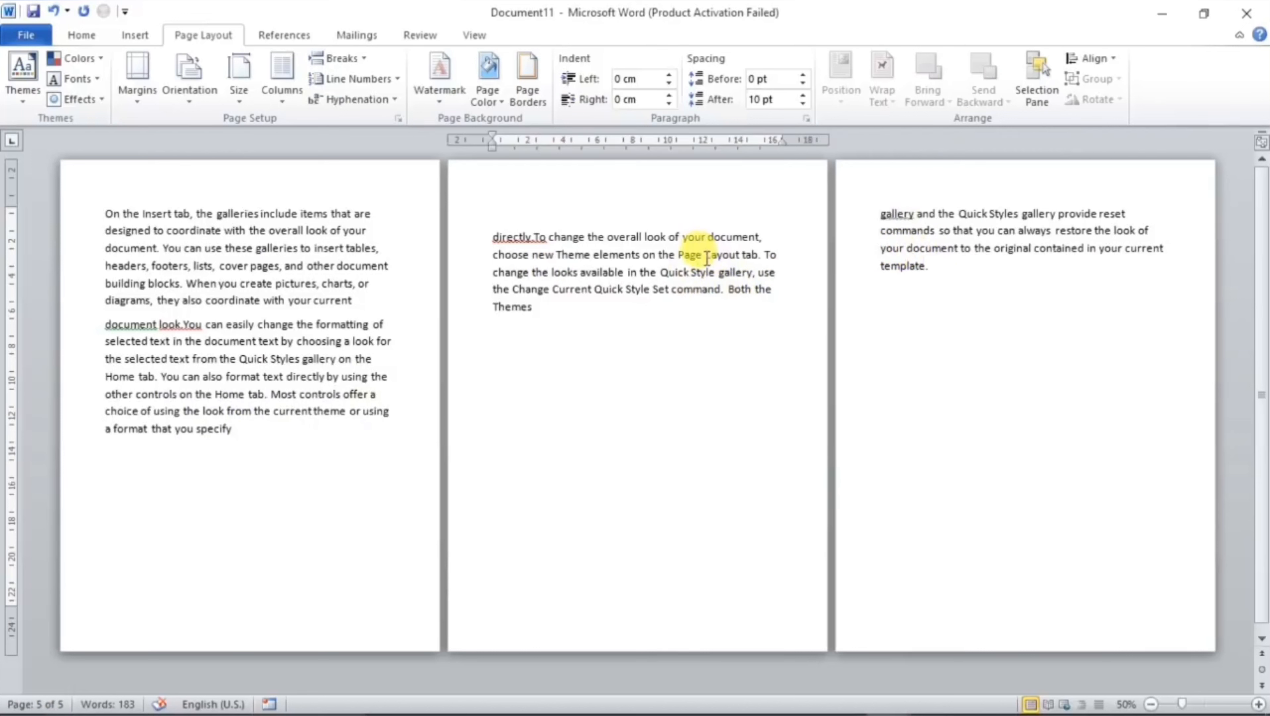
pyautogui.click(367, 61)
pyautogui.click(395, 406)
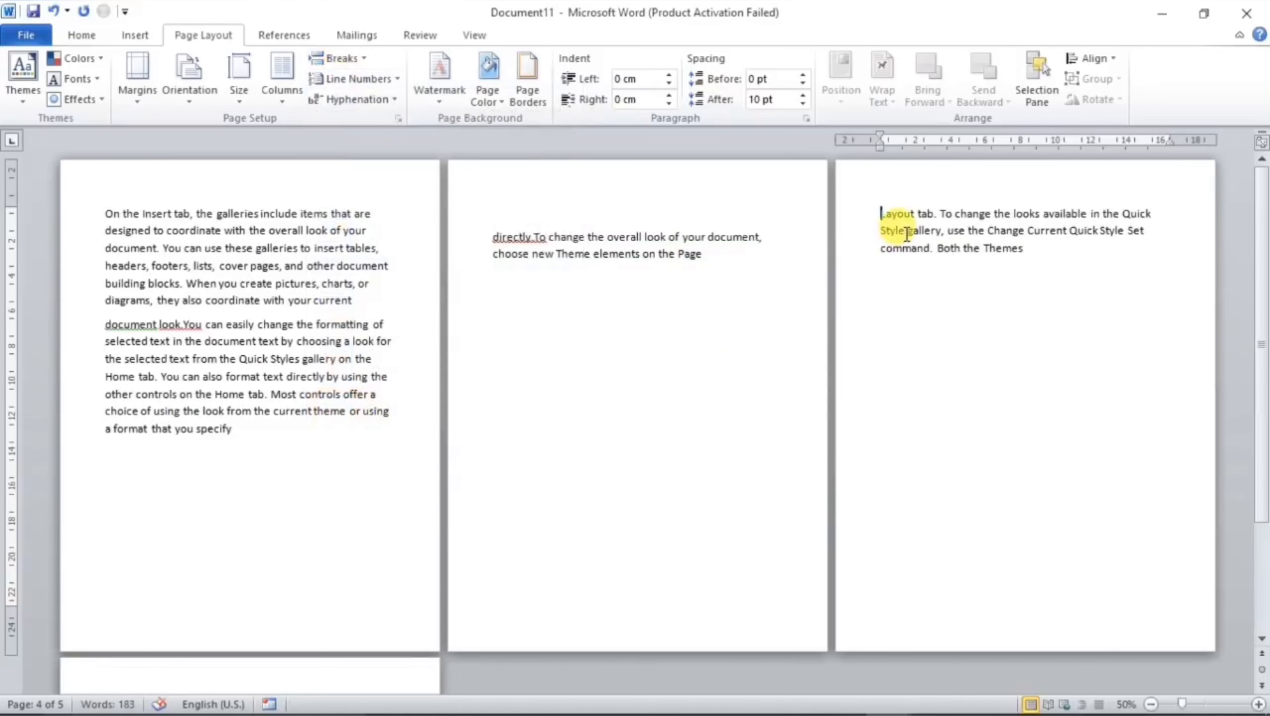
# Step: Undo all the odd-page and even-page section breaks inserted in the text
pyautogui.click(930, 247)
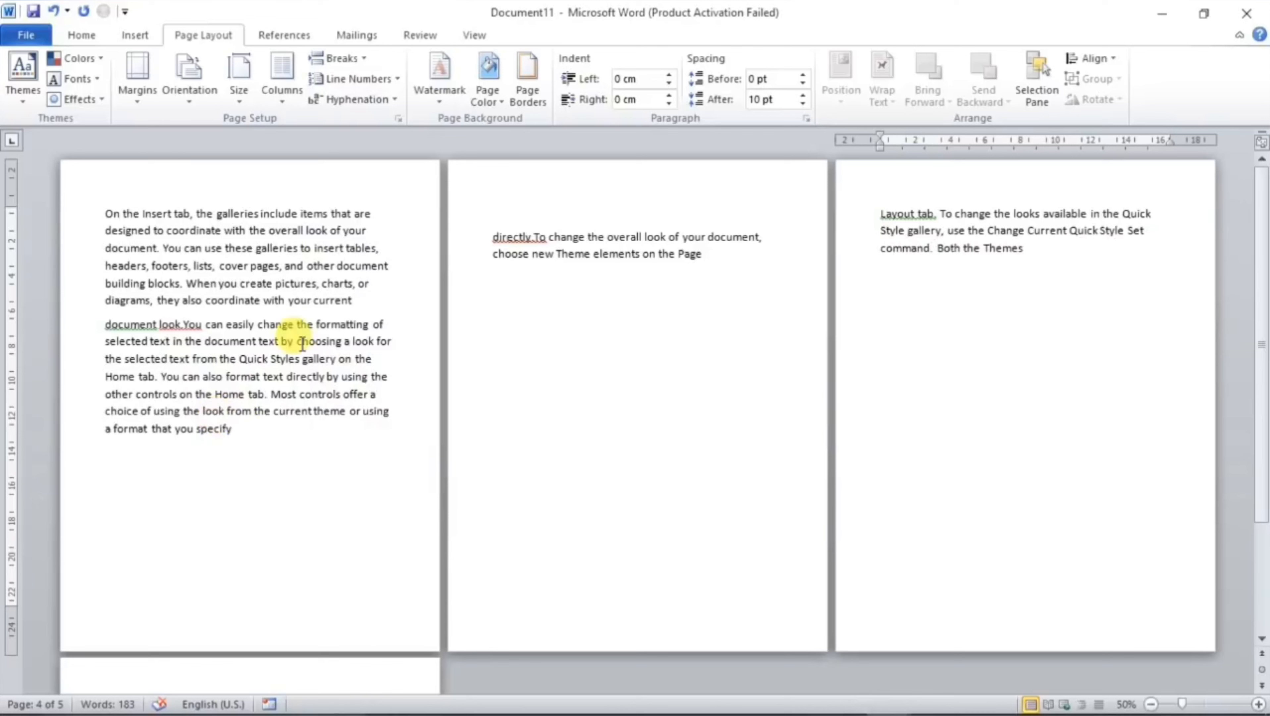
pyautogui.click(369, 58)
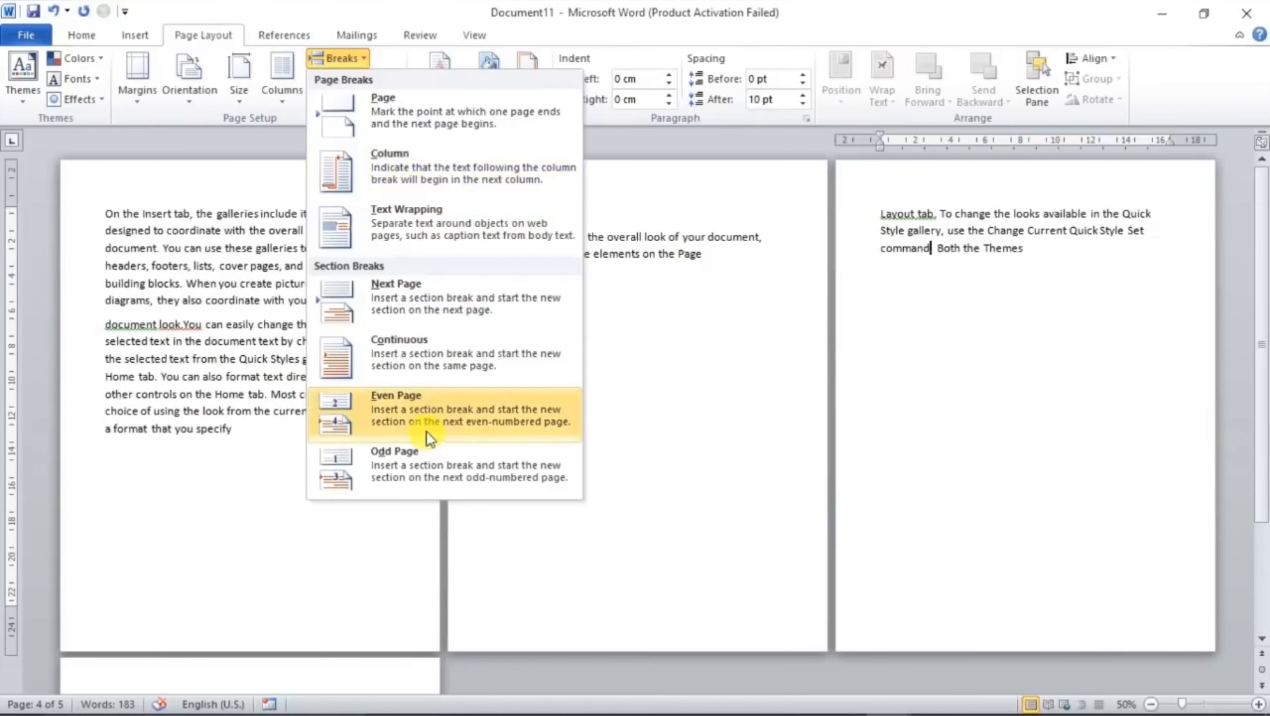
pyautogui.click(286, 359)
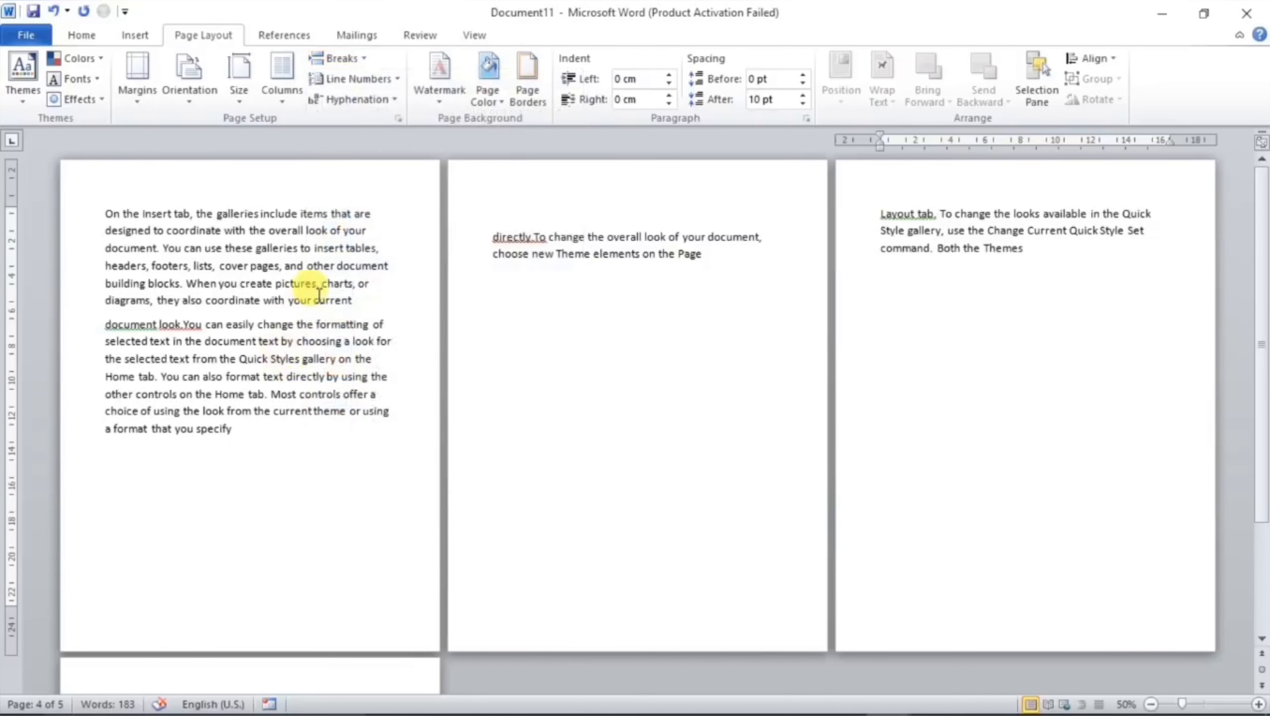
pyautogui.hotkey('ctrl', 'z')
pyautogui.hotkey('ctrl', 'z')
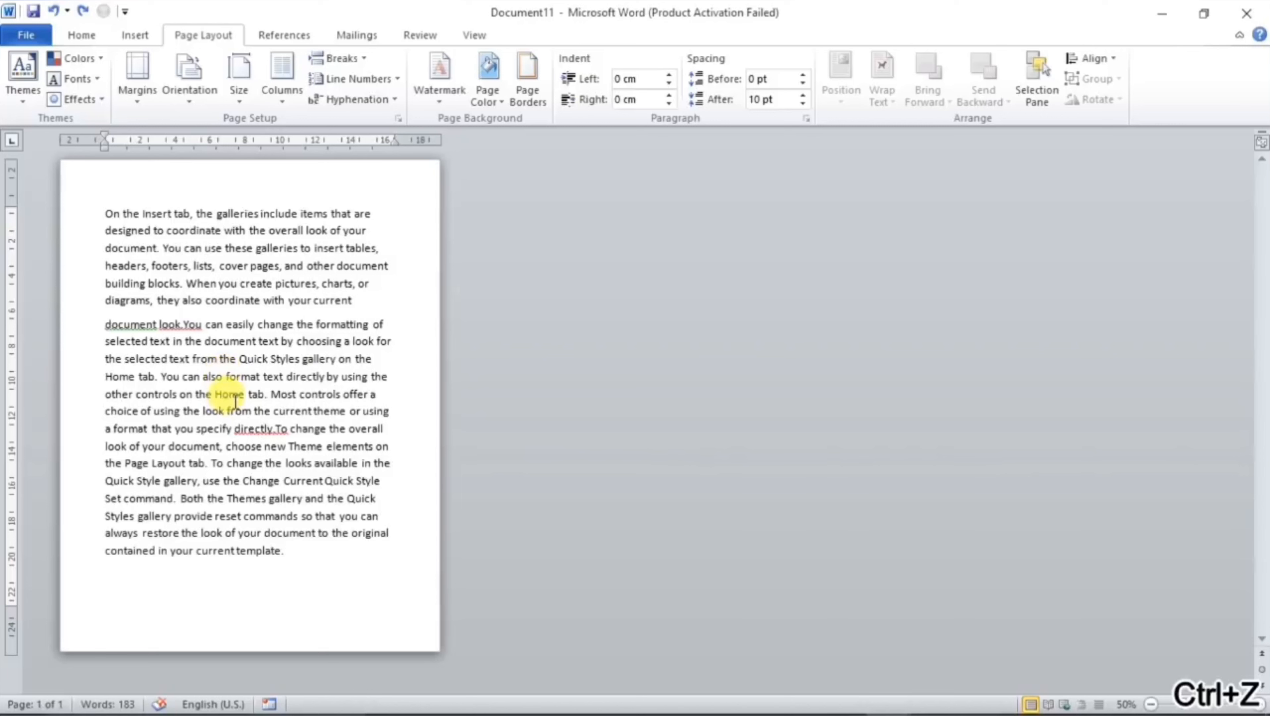
# Step: Copy the text from "document look.You" through "current template." and paste it after a page break at the document's end
pyautogui.click(212, 324)
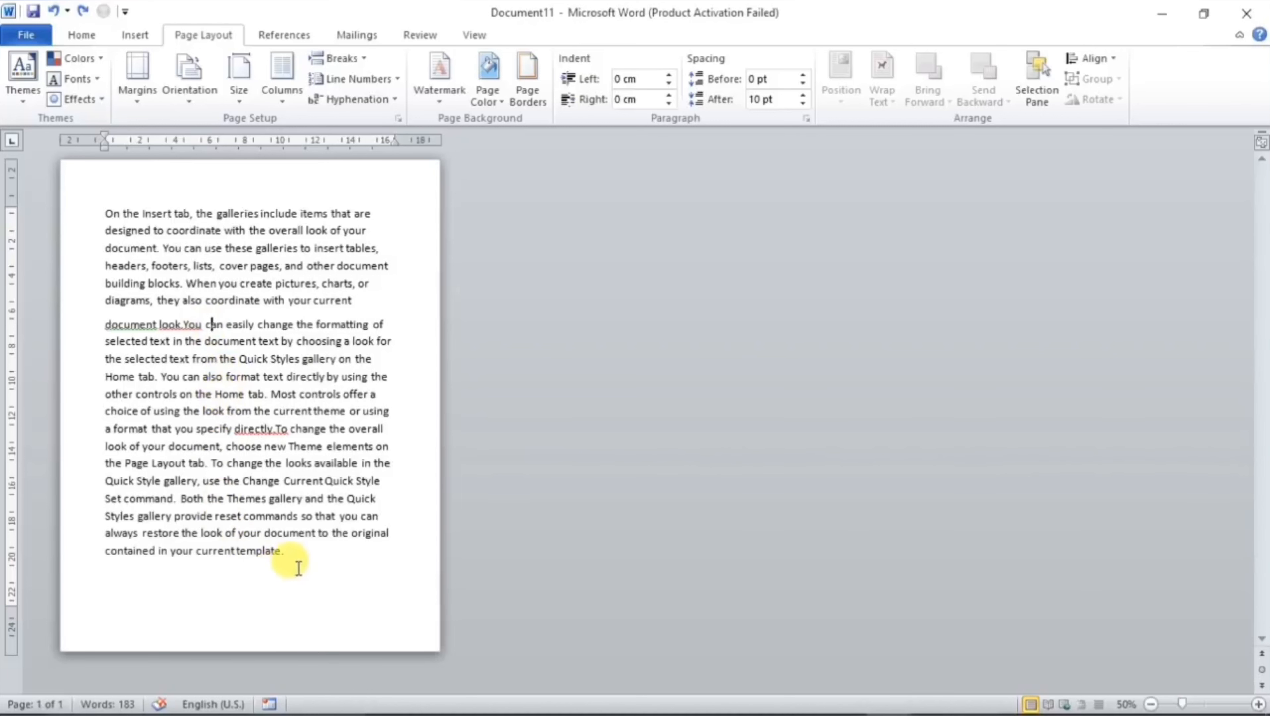
pyautogui.moveTo(299, 568); pyautogui.dragTo(105, 324)
pyautogui.hotkey('ctrl', 'c')
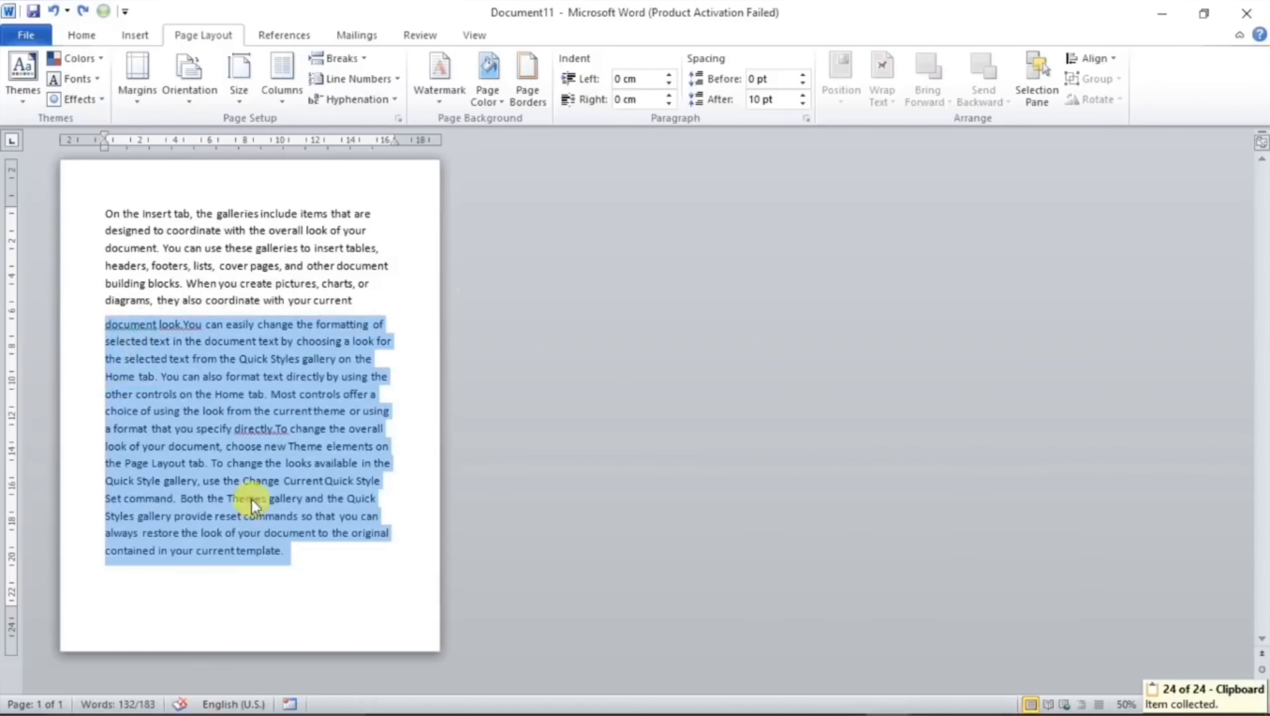
pyautogui.click(300, 549)
pyautogui.hotkey('ctrl', 'Return')
pyautogui.hotkey('ctrl', 'v')
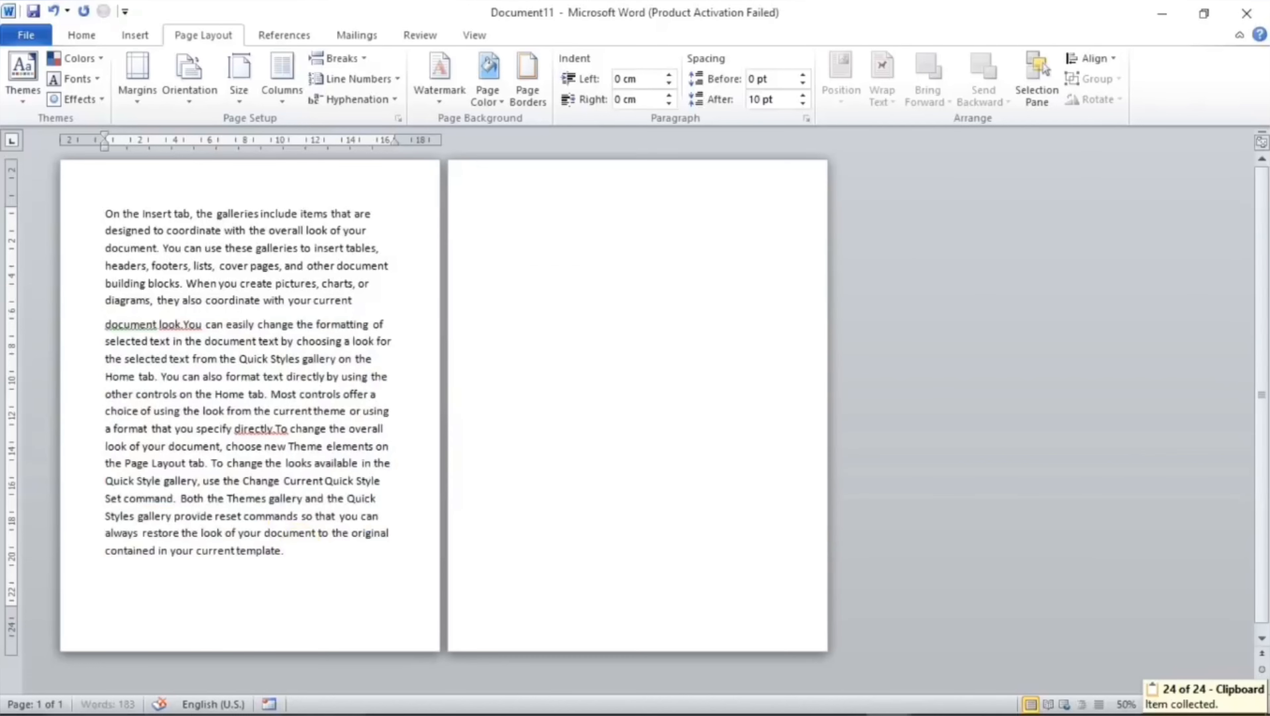
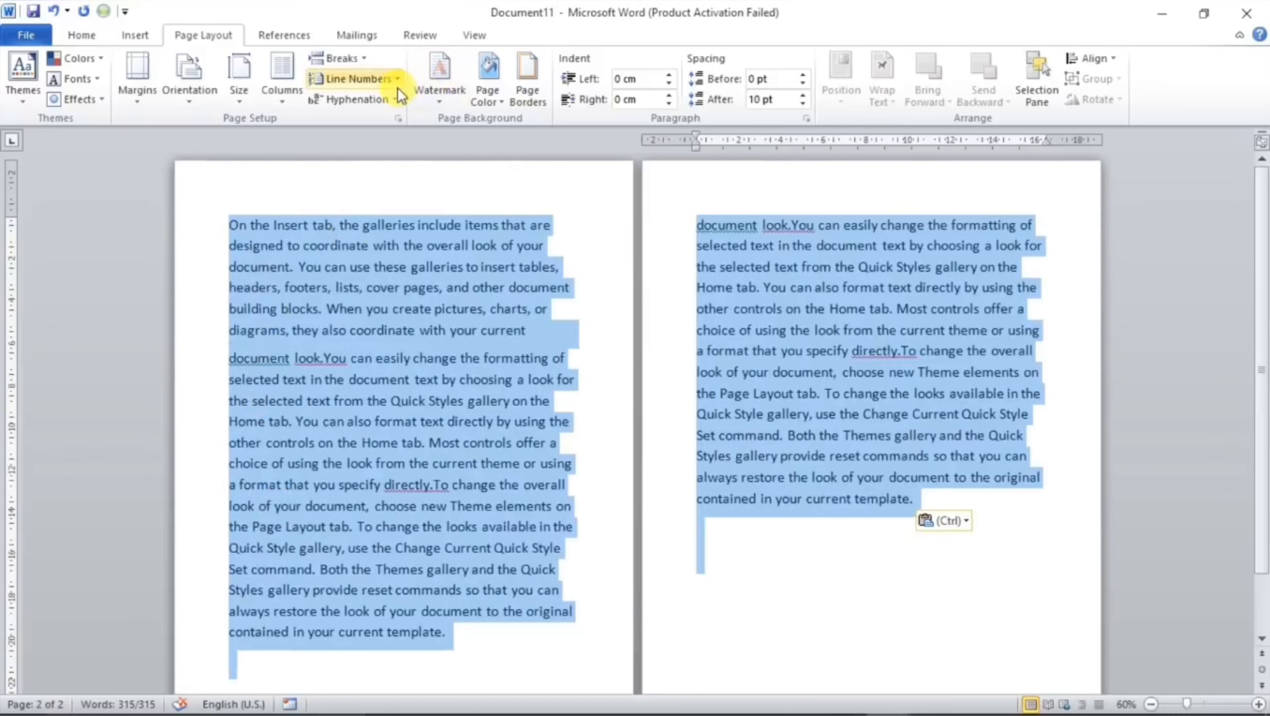
# Step: Add continuous line numbers to the whole text
pyautogui.click(393, 79)
pyautogui.click(368, 124)
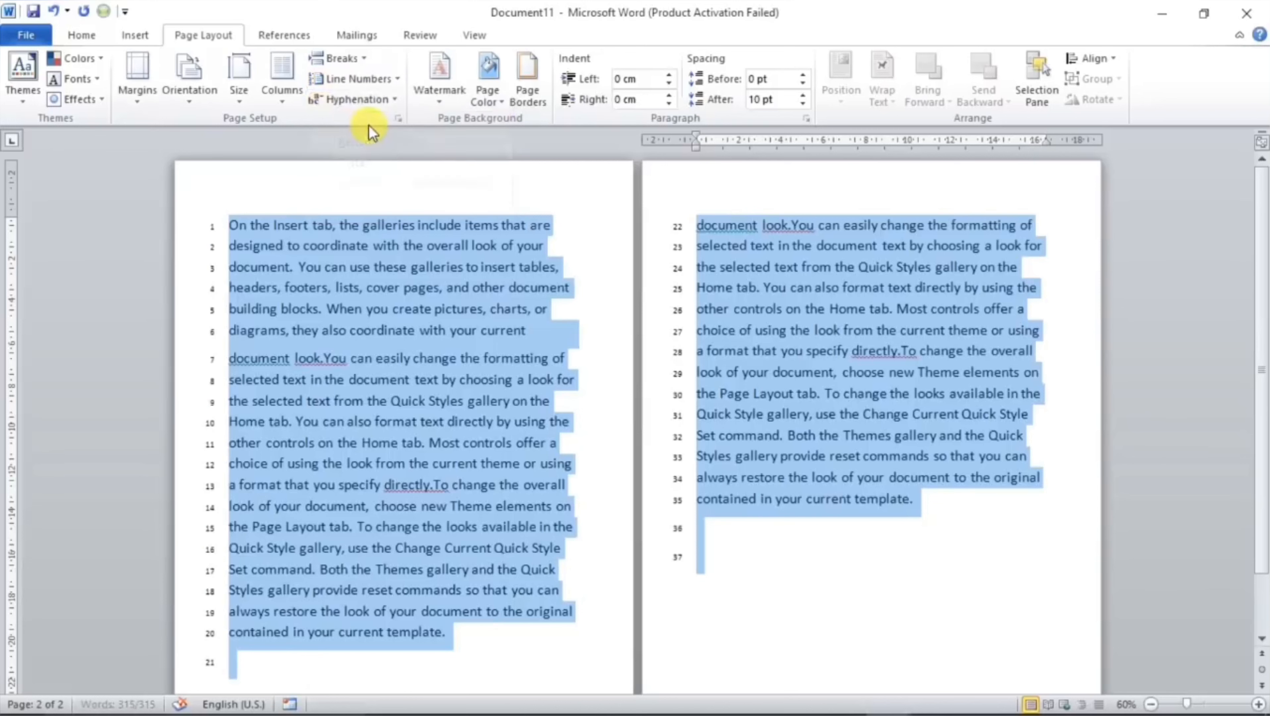
pyautogui.click(328, 236)
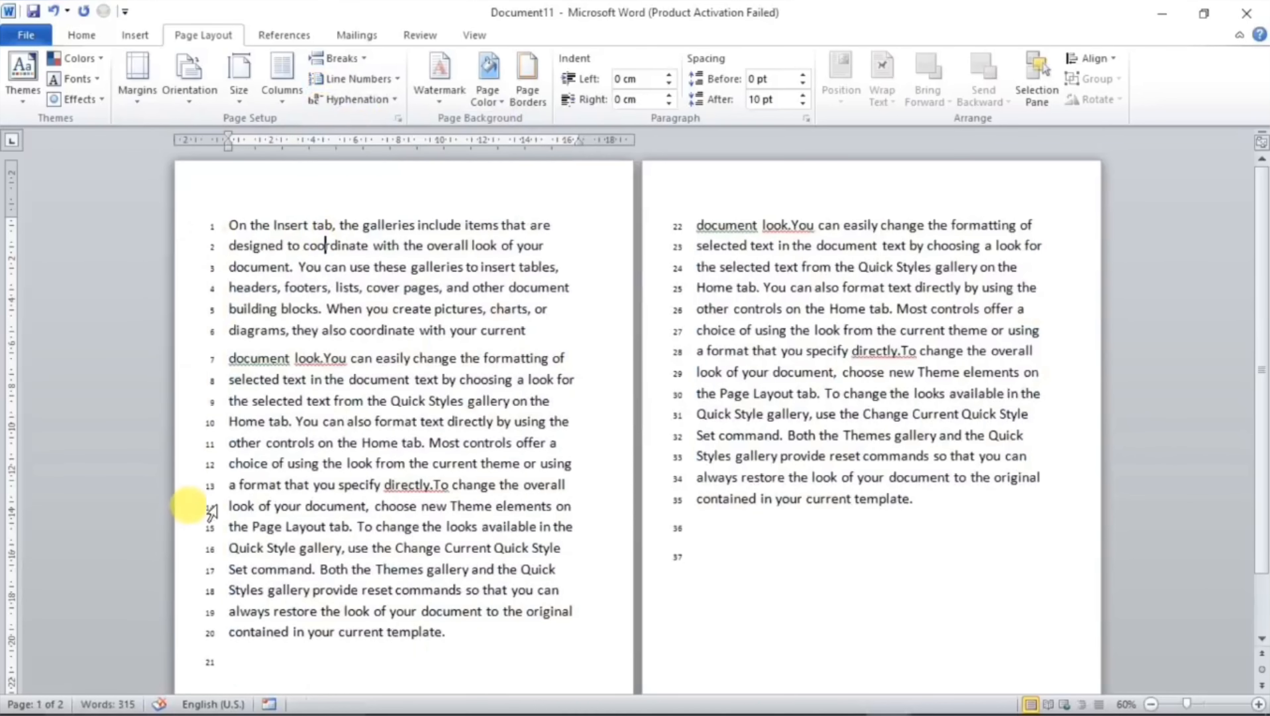
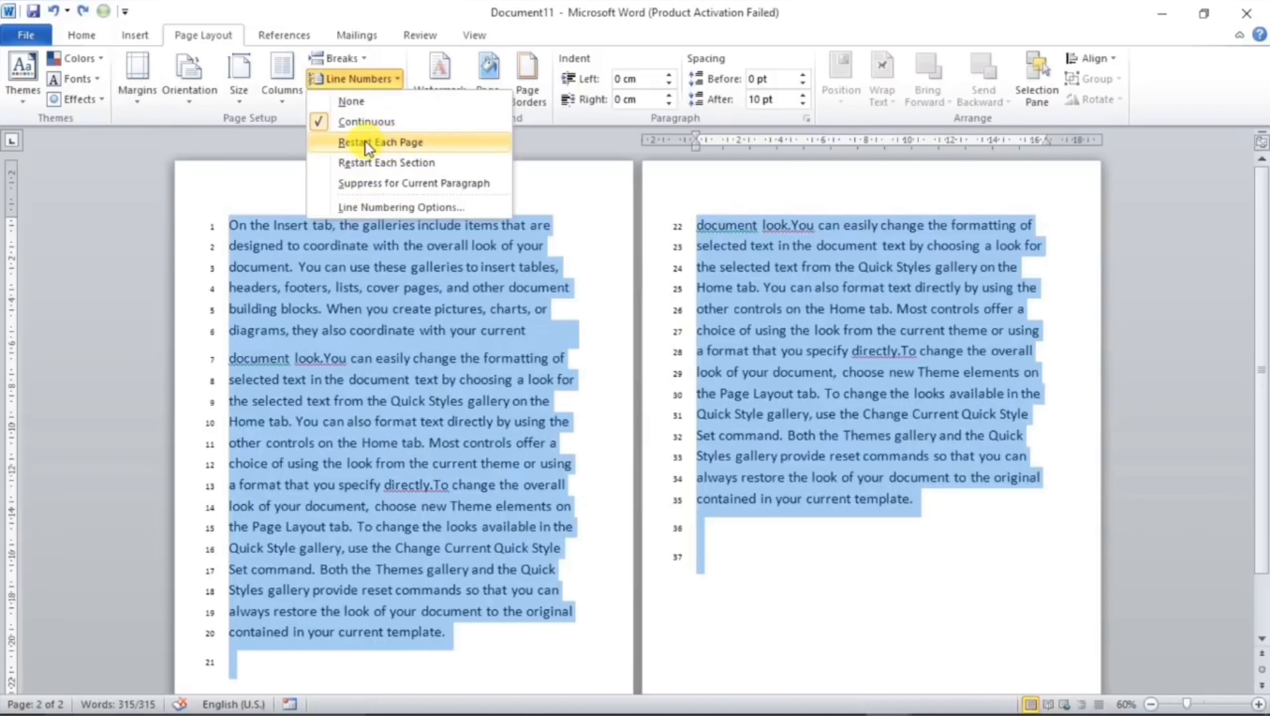
# Step: Set the line numbering of the whole text to Restart Each Page, and change it to Restart Each Section
pyautogui.click(368, 146)
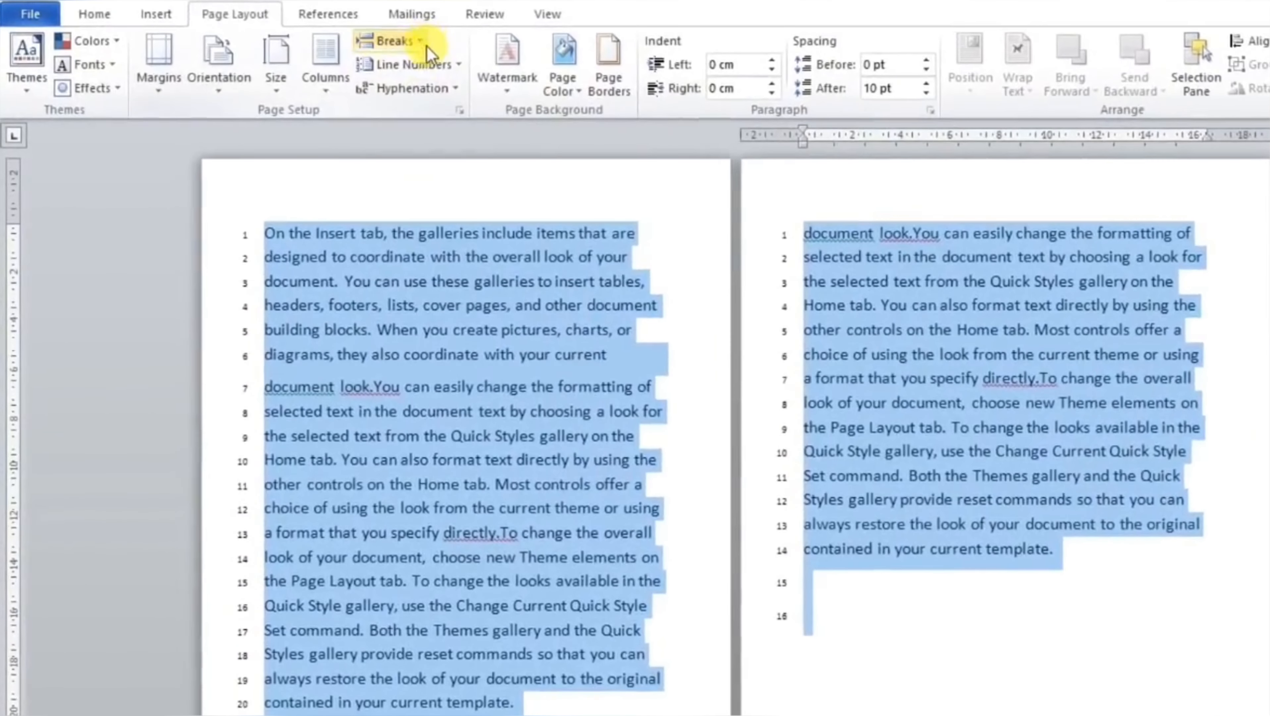
pyautogui.click(387, 80)
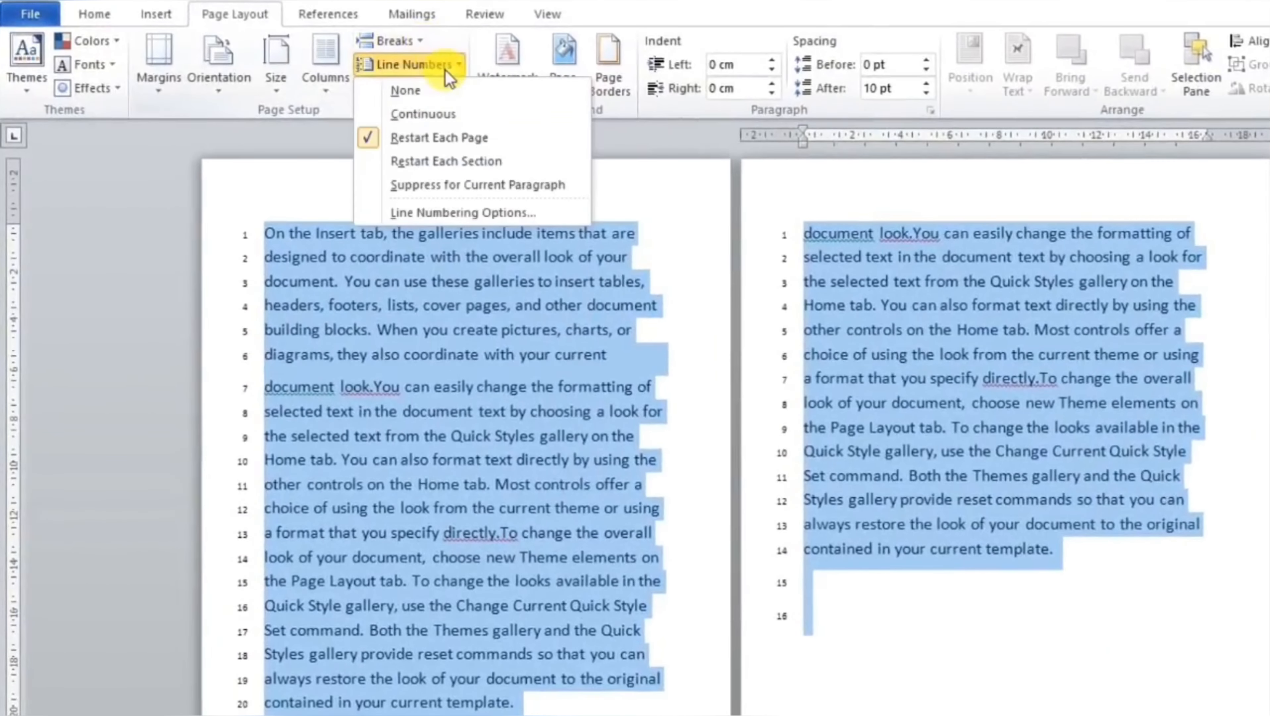
pyautogui.click(436, 163)
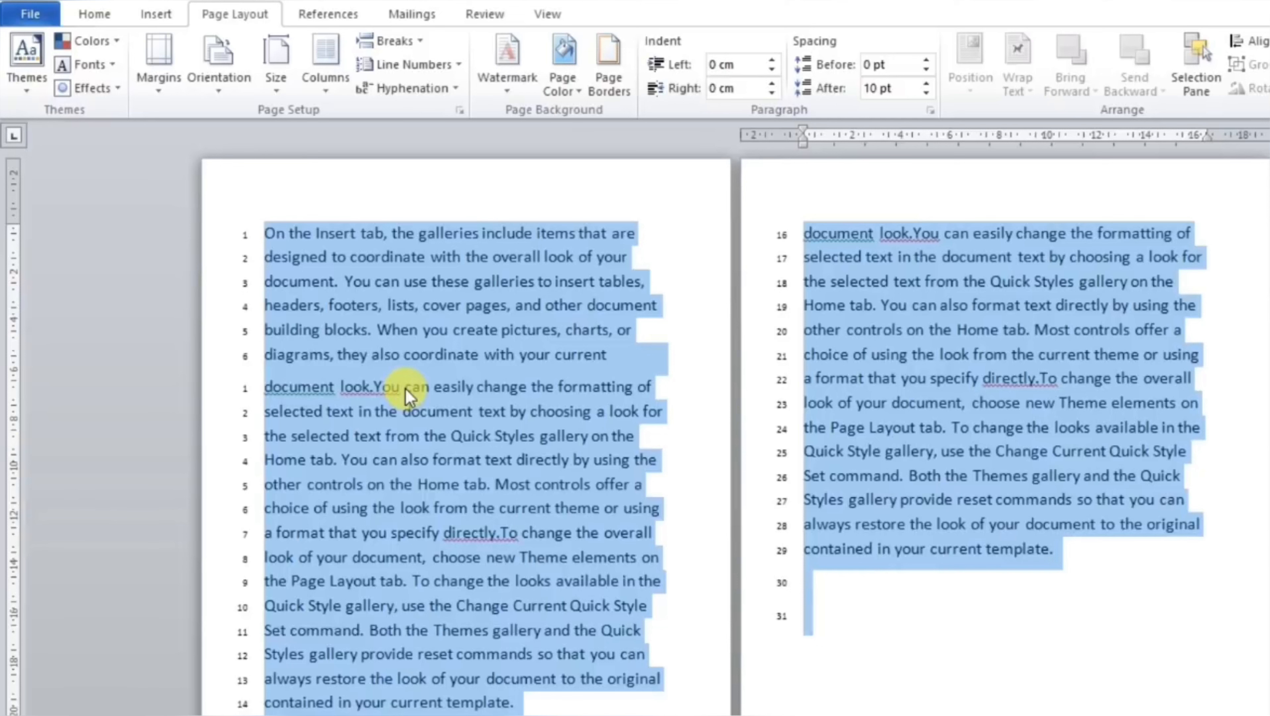
pyautogui.click(277, 280)
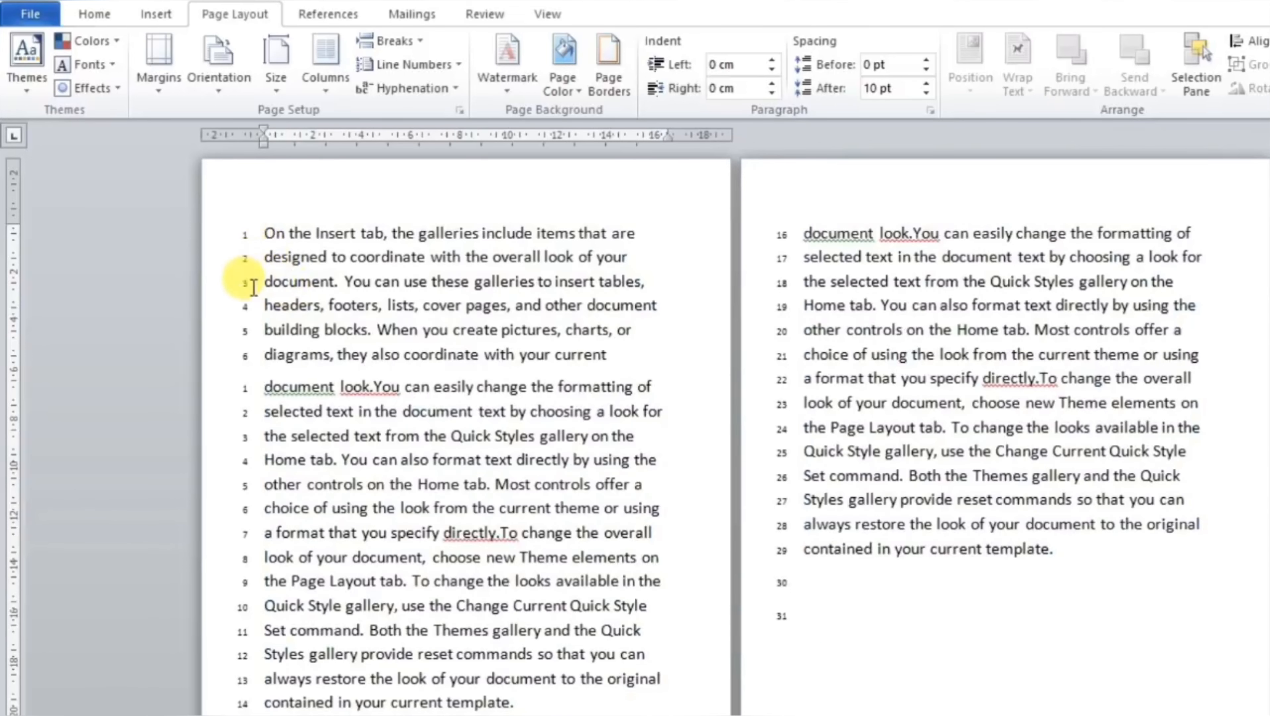
pyautogui.click(246, 355)
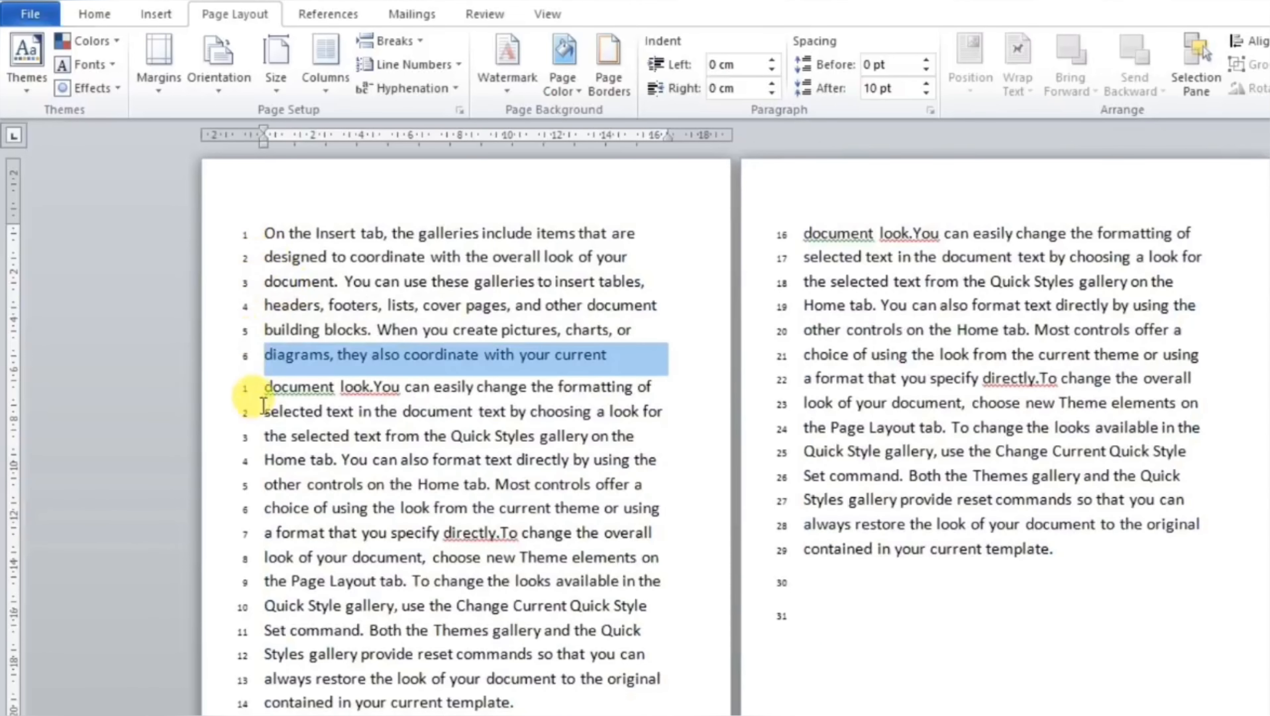
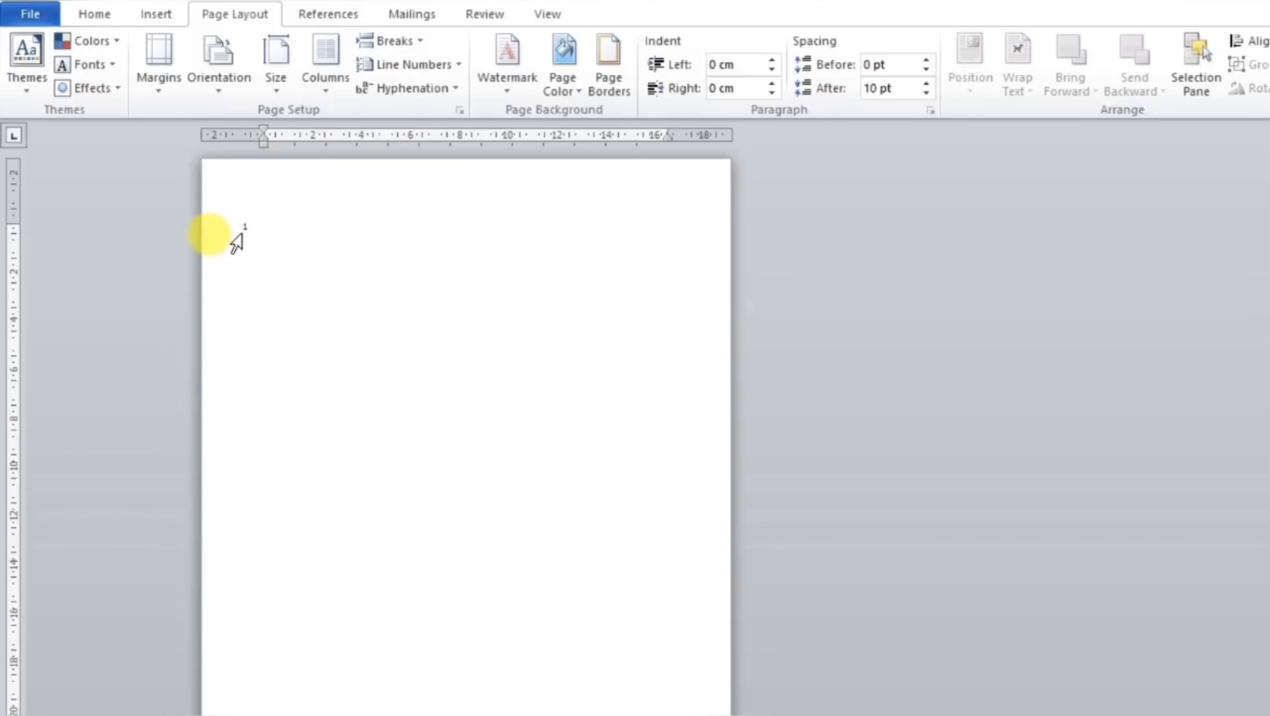
# Step: Turn off line numbering in the emptied document
pyautogui.click(451, 65)
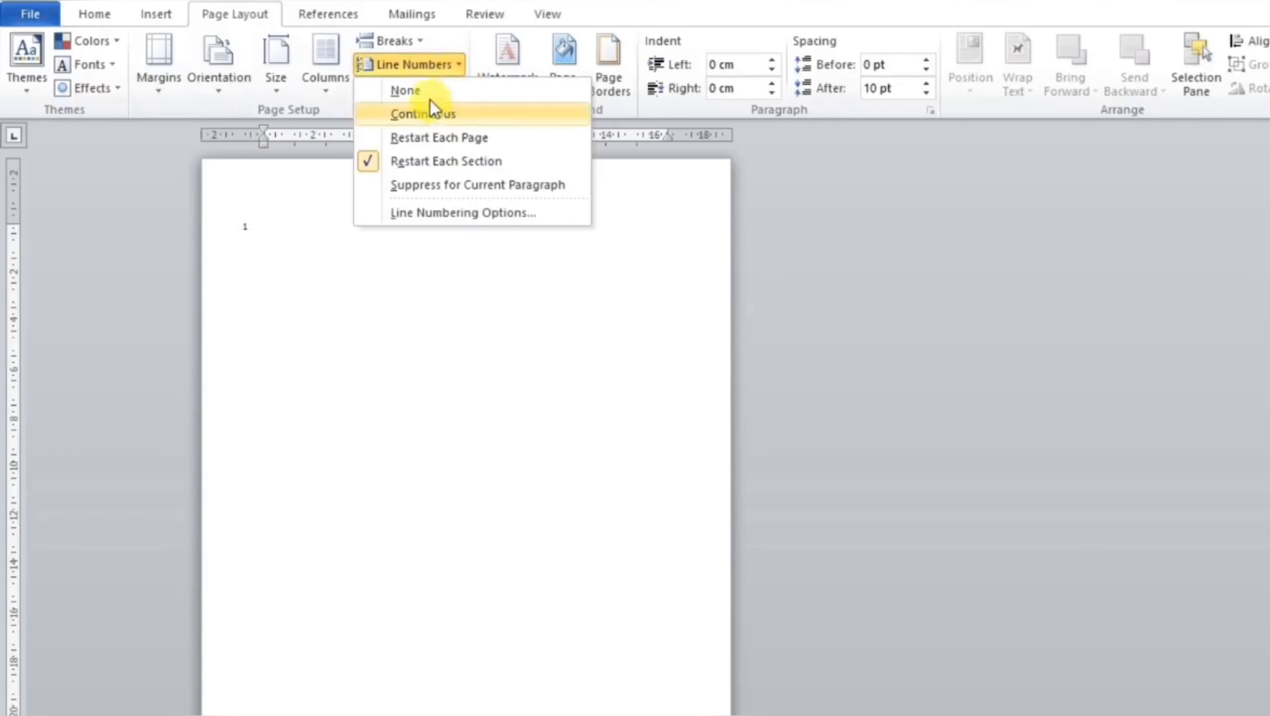
pyautogui.click(423, 93)
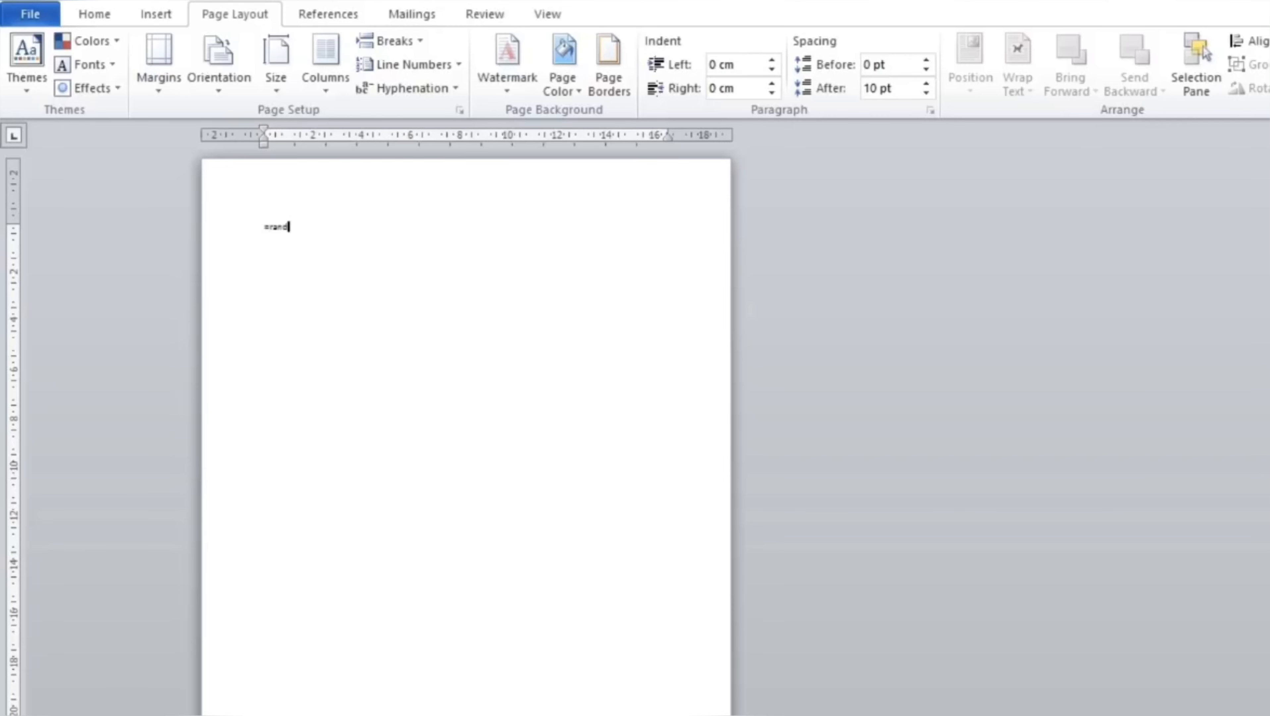
# Step: Generate sample paragraphs with the =rand function and enlarge the font of all the text
pyautogui.press('Return')
pyautogui.hotkey('ctrl', 'a')
pyautogui.hotkey('ctrl', 'shift', '.')
pyautogui.hotkey('ctrl', 'shift', '.')
pyautogui.hotkey('ctrl', 'shift', '.')
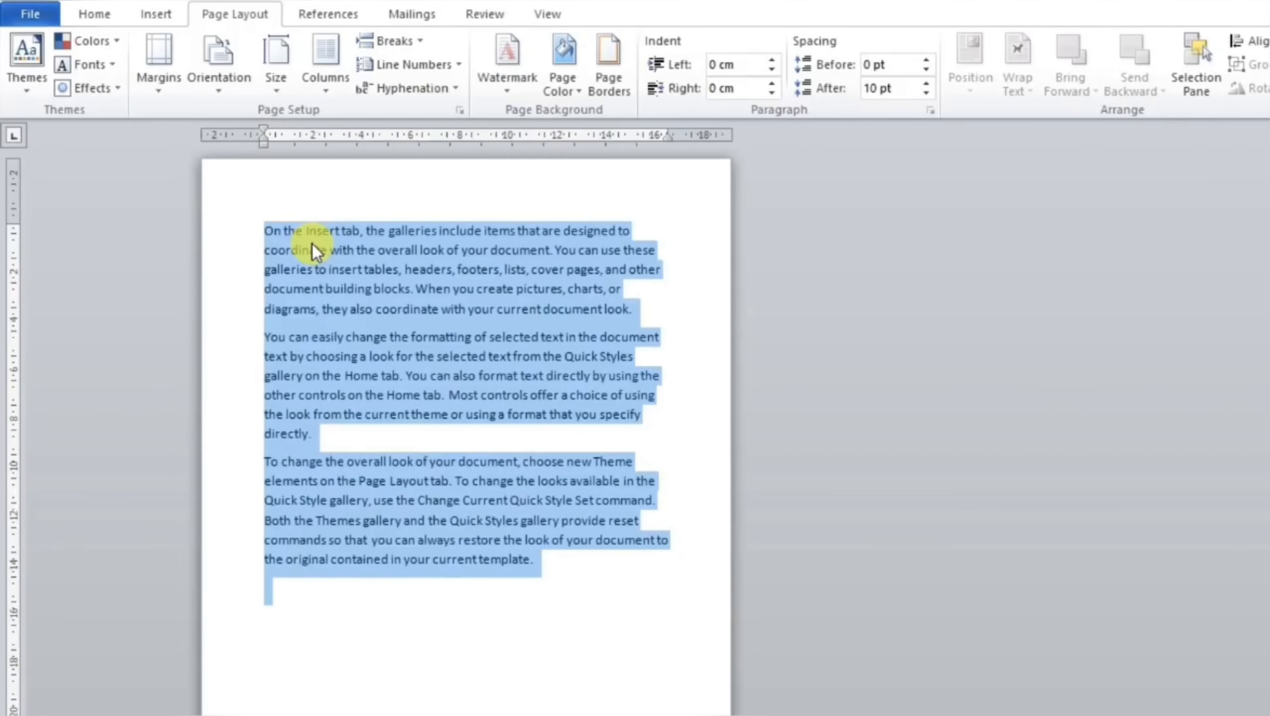
pyautogui.click(311, 250)
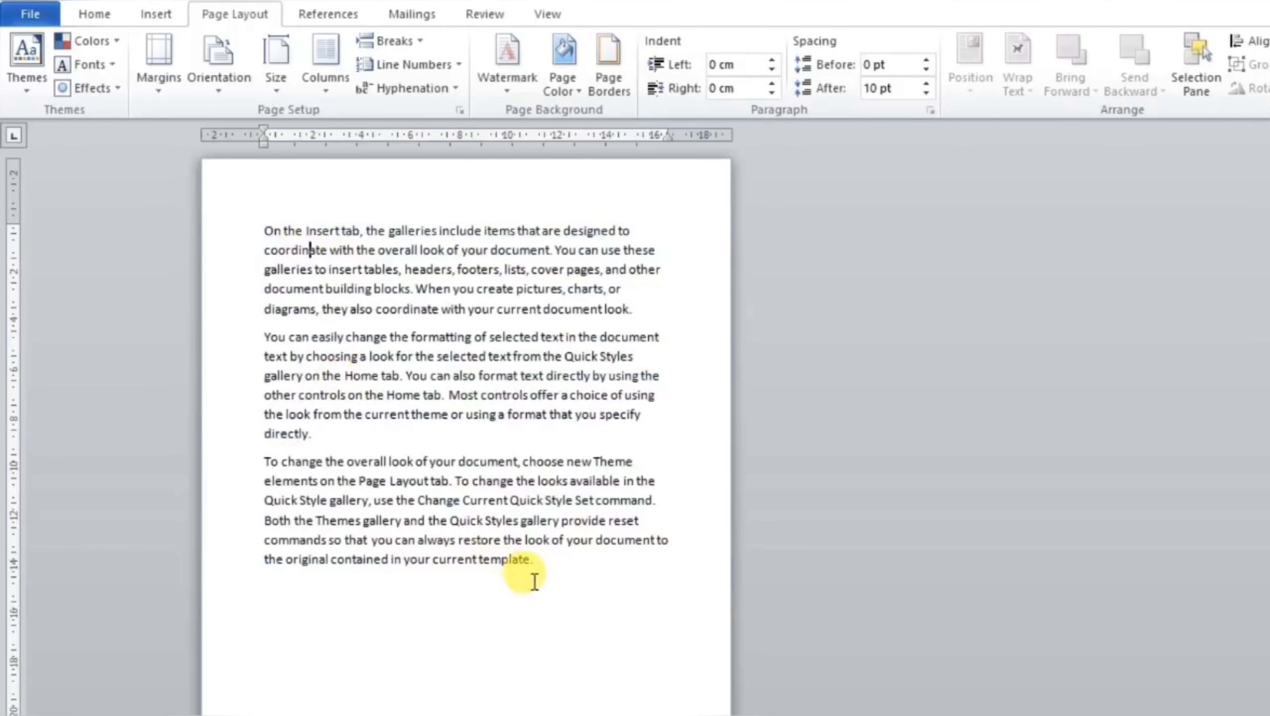
# Step: Number the lines of the three sample paragraphs with Restart Each Section, and remove the line numbers again
pyautogui.moveTo(535, 582); pyautogui.dragTo(265, 230)
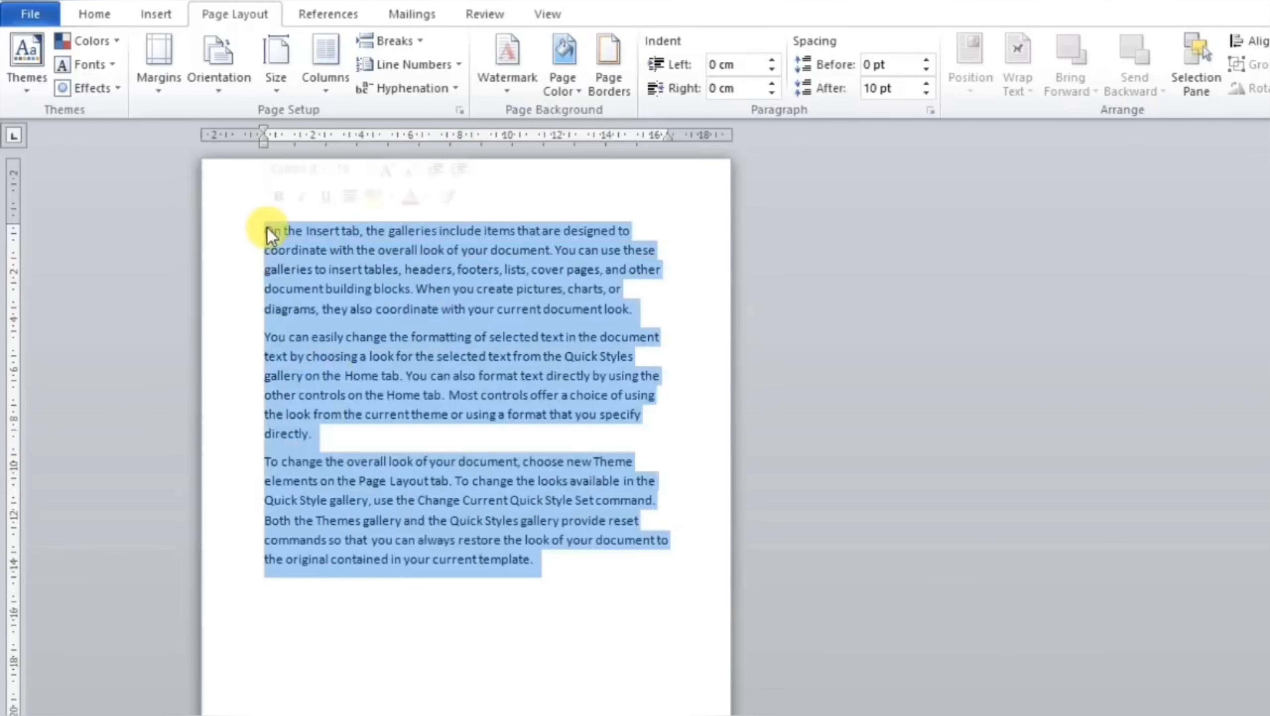
pyautogui.click(454, 72)
pyautogui.click(498, 168)
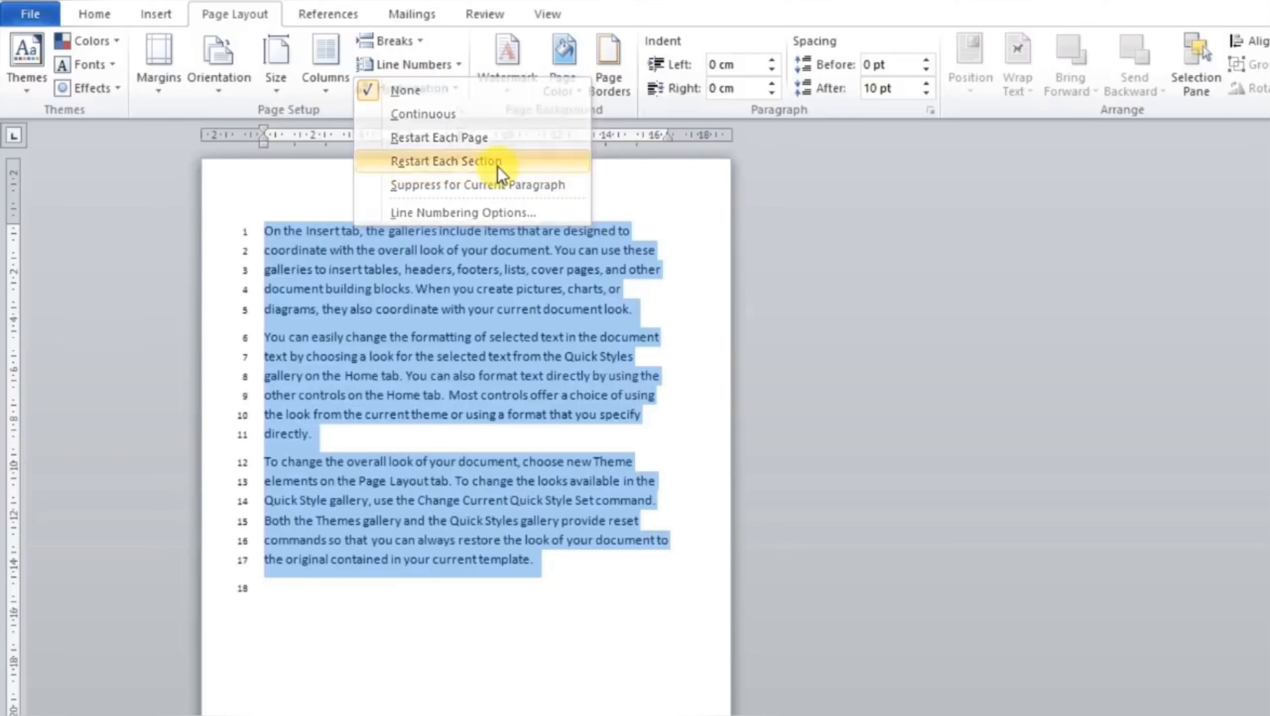
pyautogui.click(427, 314)
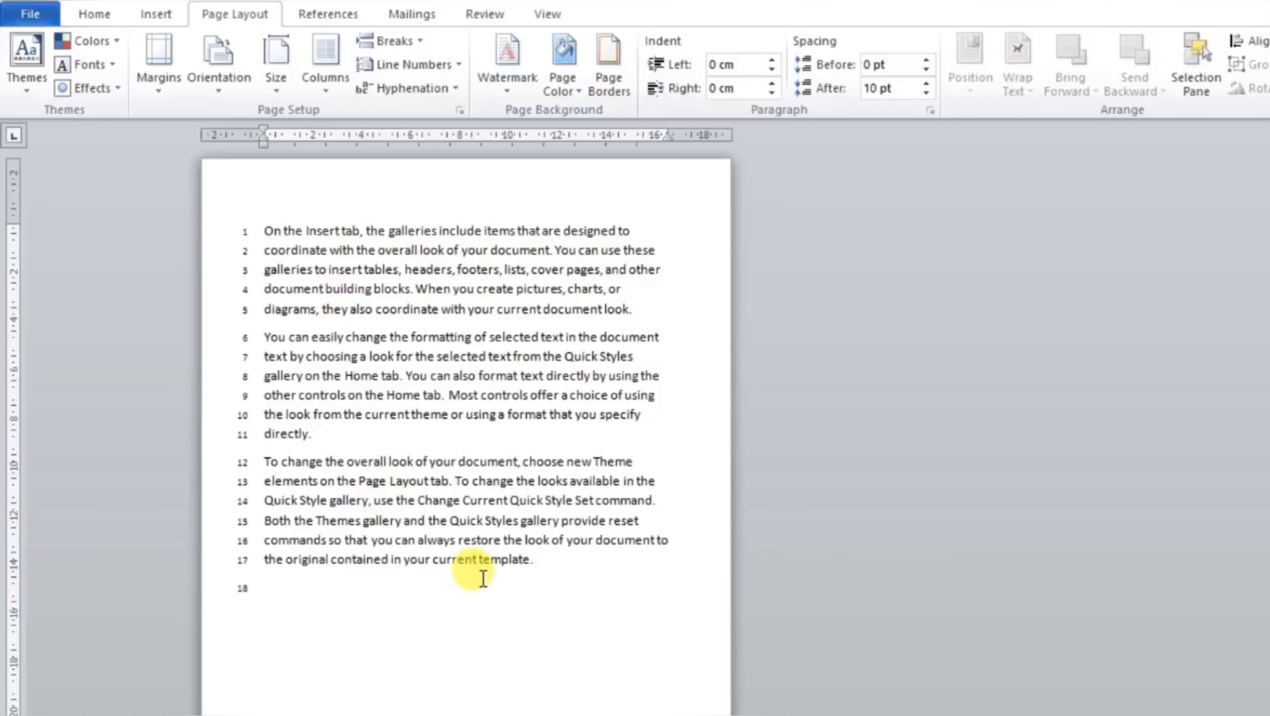
pyautogui.hotkey('ctrl', 'a')
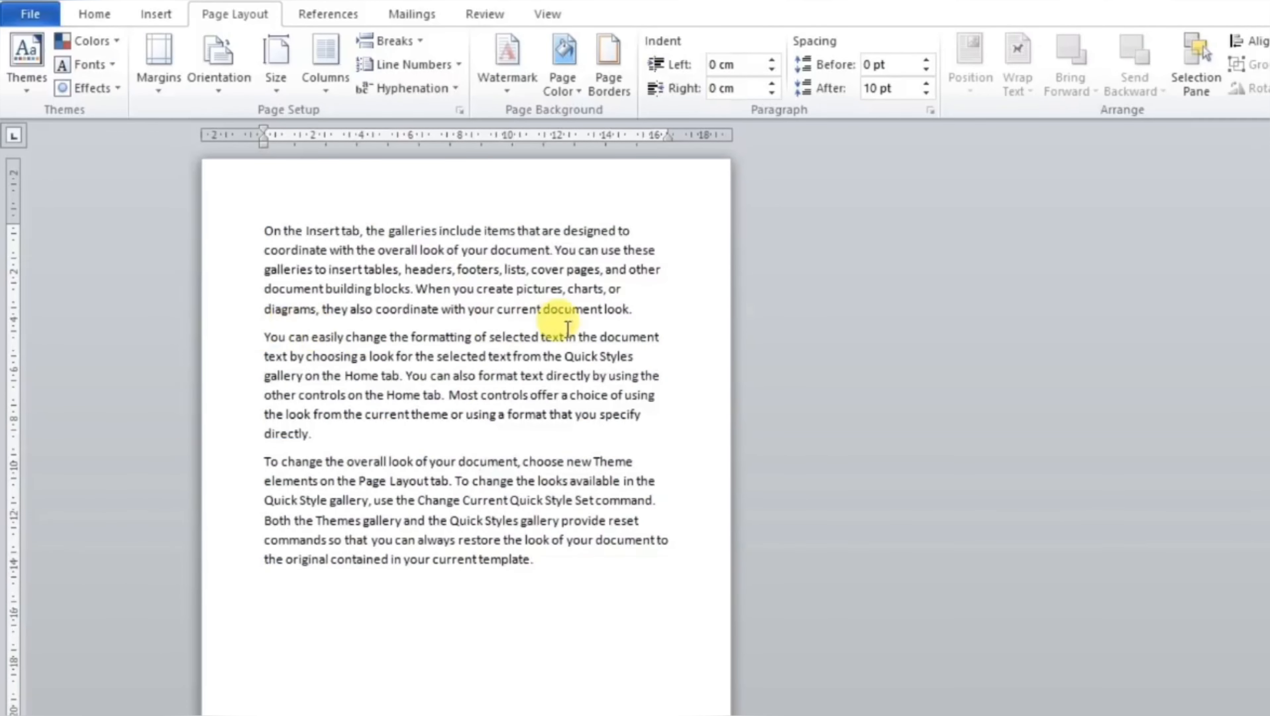
# Step: Merge the three sample paragraphs into one continuous paragraph by removing the paragraph marks between them
pyautogui.click(654, 308)
pyautogui.press('Delete')
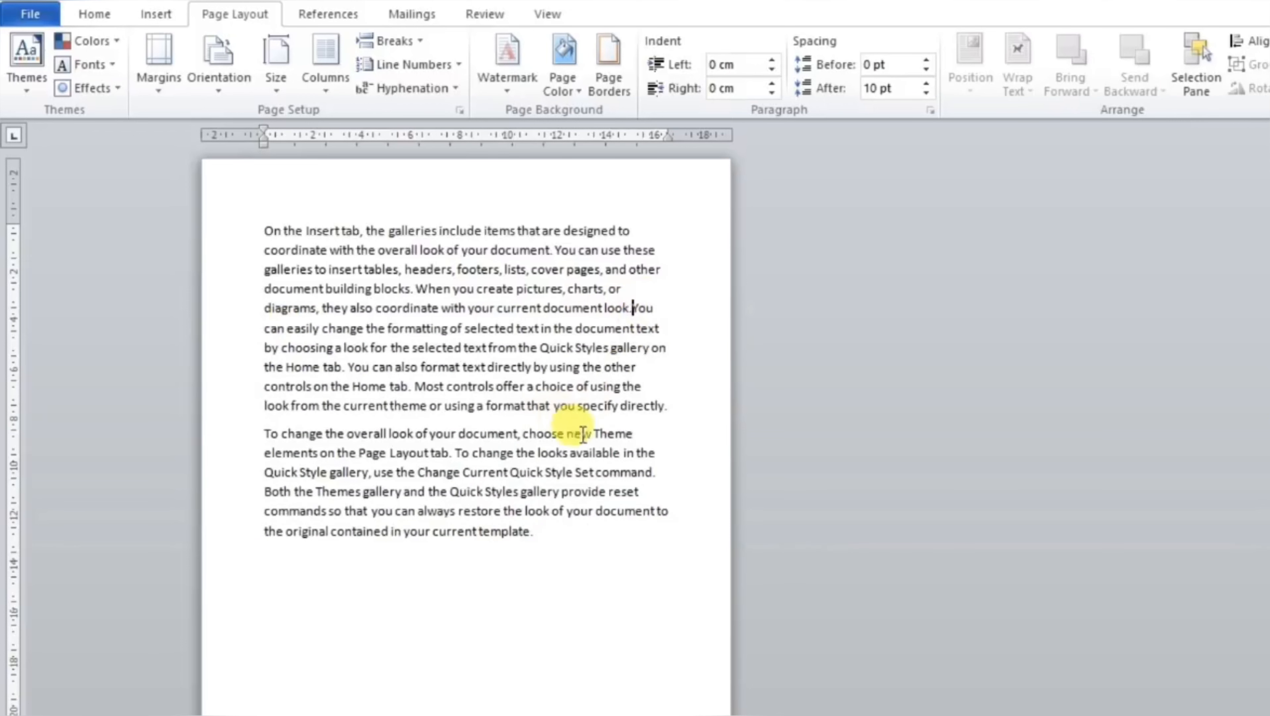
pyautogui.click(674, 417)
pyautogui.press('Delete')
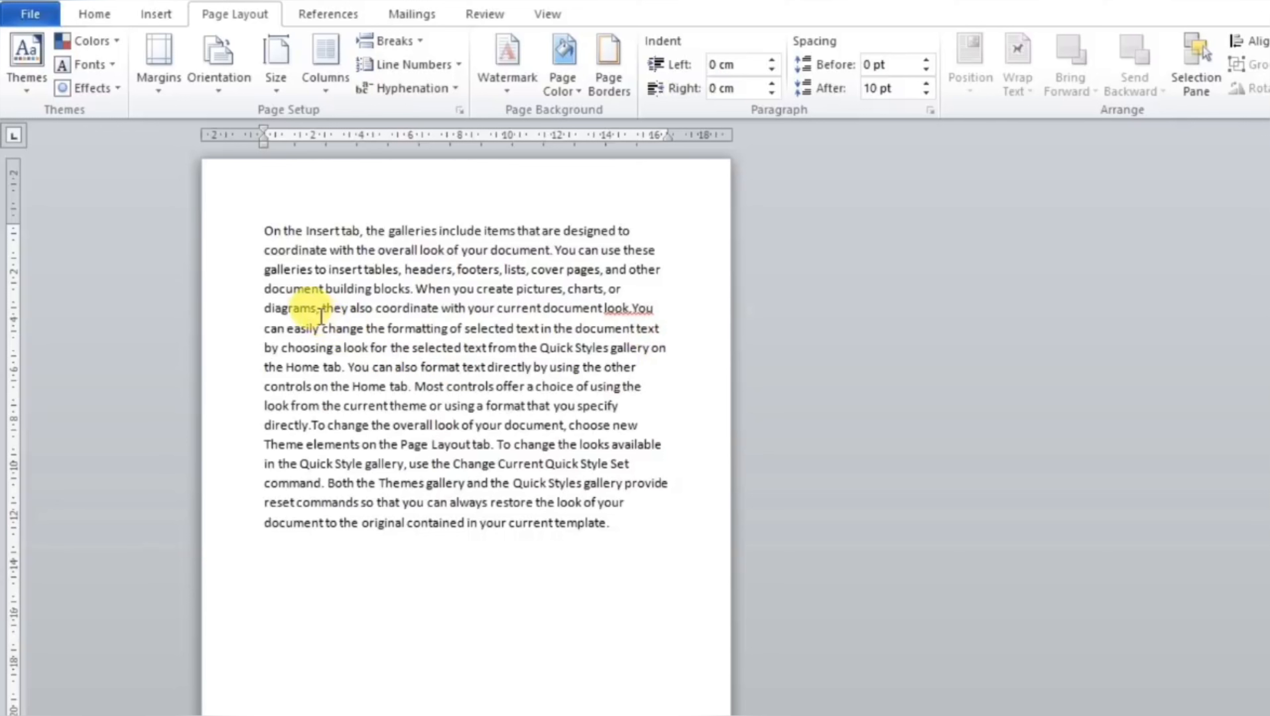
# Step: Insert Continuous section breaks after "diagrams," and after "current theme or", dividing the text into three sections
pyautogui.click(421, 40)
pyautogui.click(465, 295)
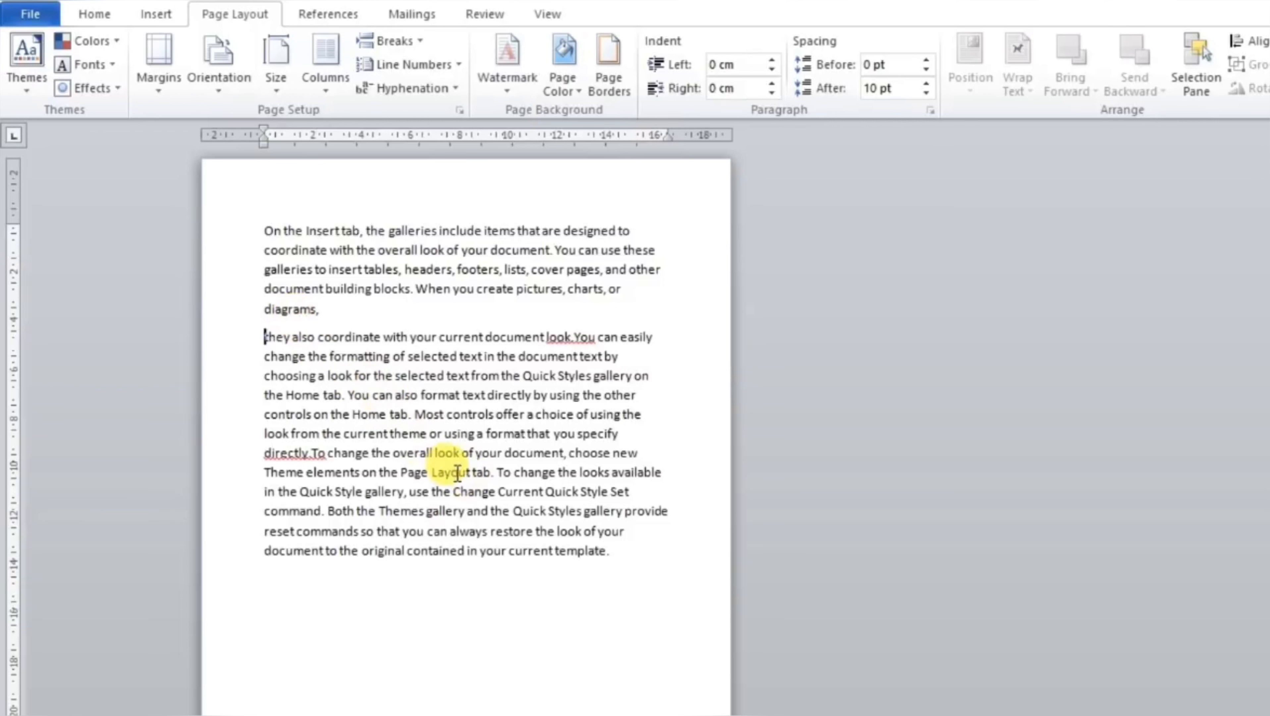
pyautogui.click(444, 436)
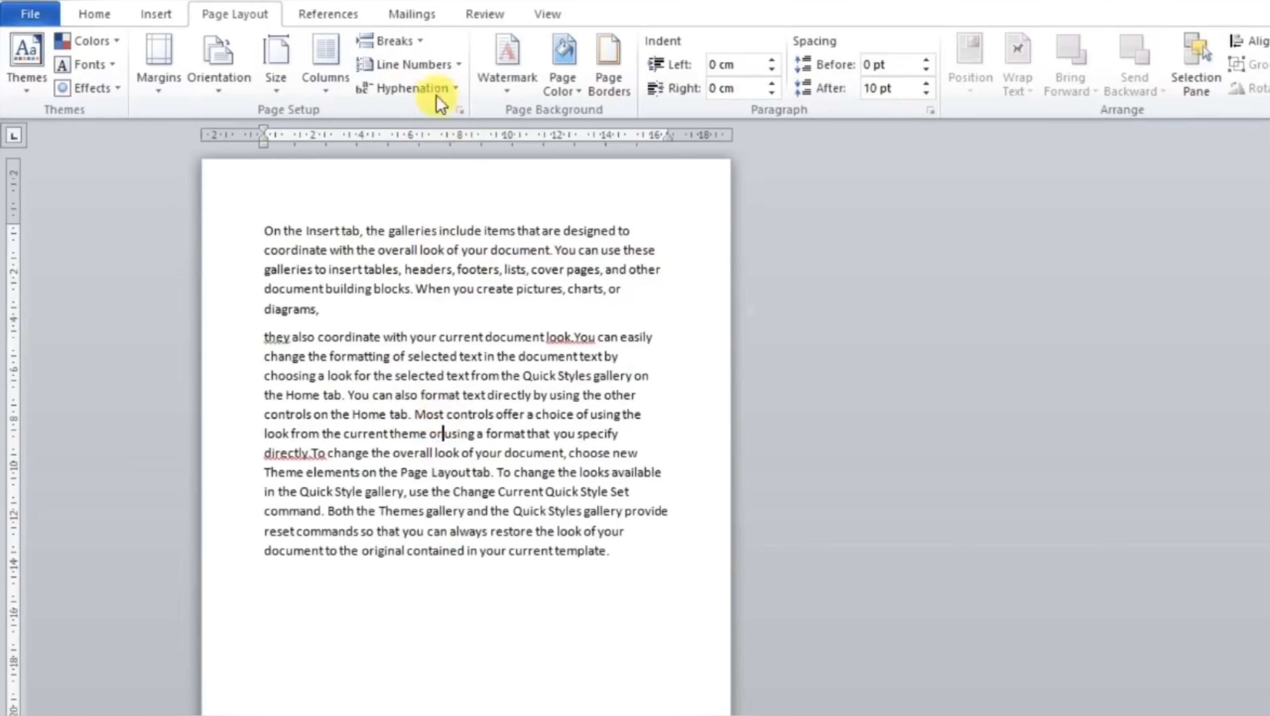
pyautogui.click(393, 41)
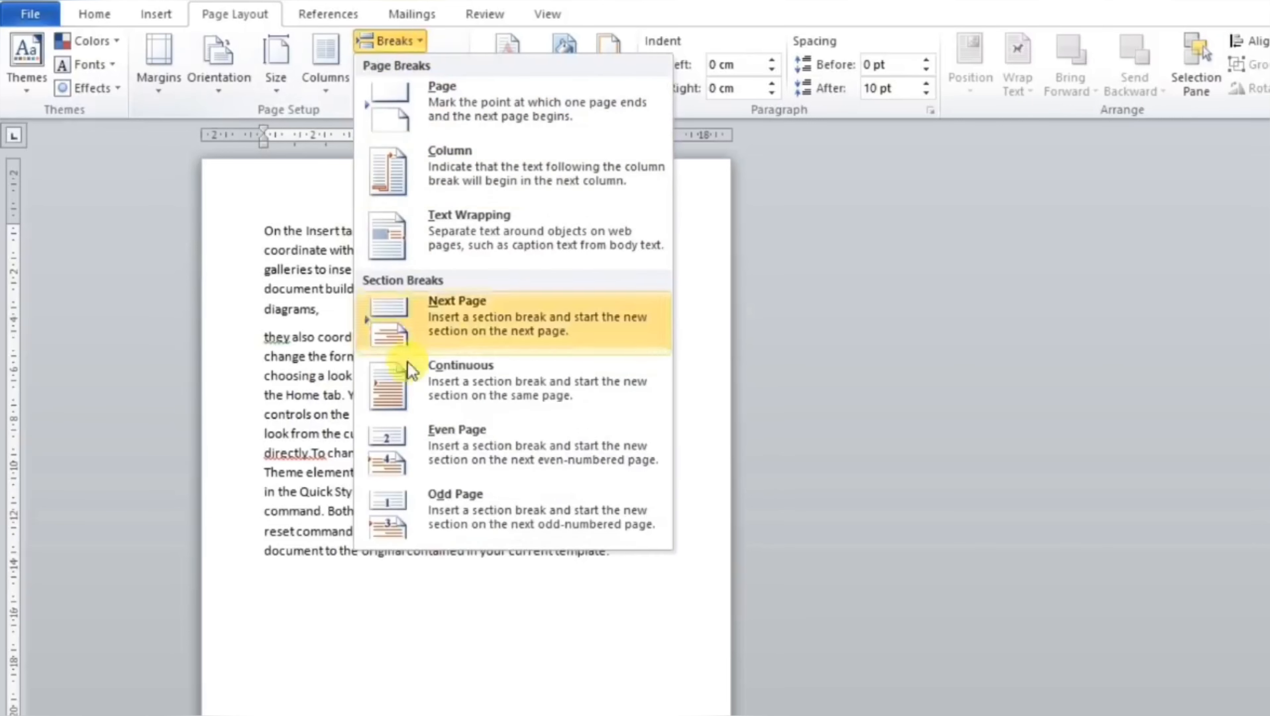
pyautogui.click(462, 385)
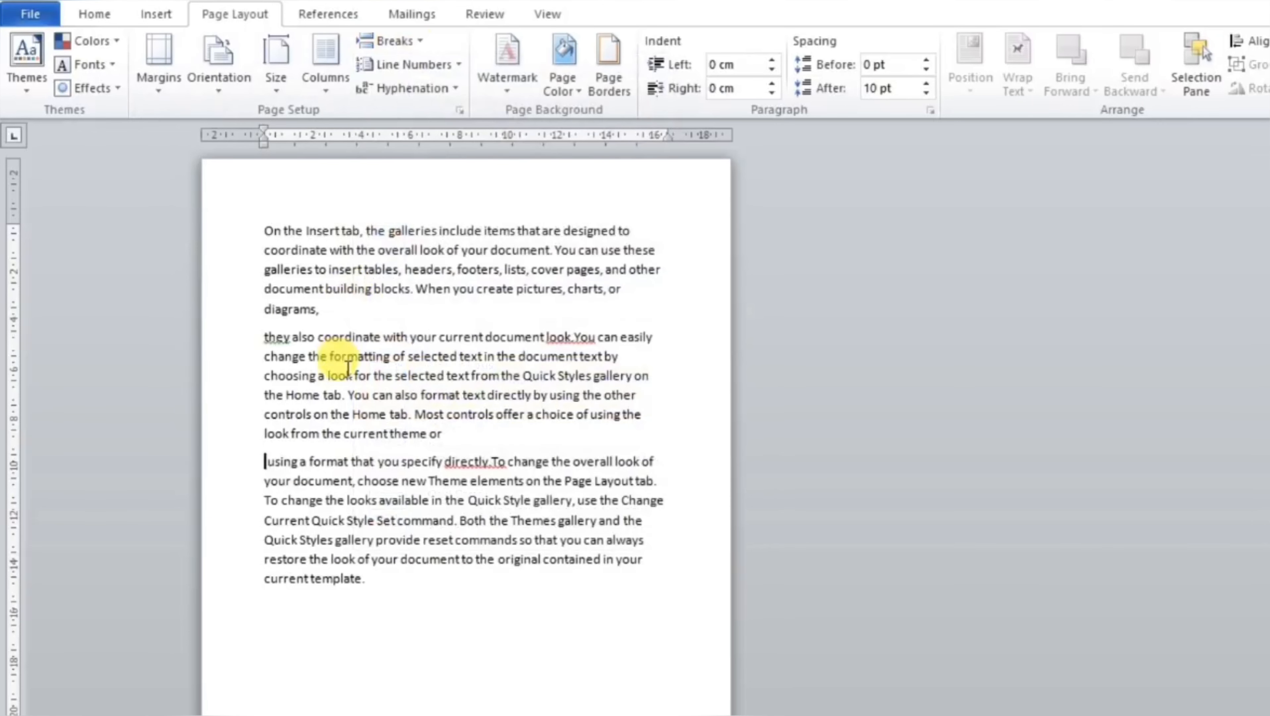
# Step: Select all the text and number its lines with Restart Each Section
pyautogui.moveTo(306, 245); pyautogui.dragTo(334, 275)
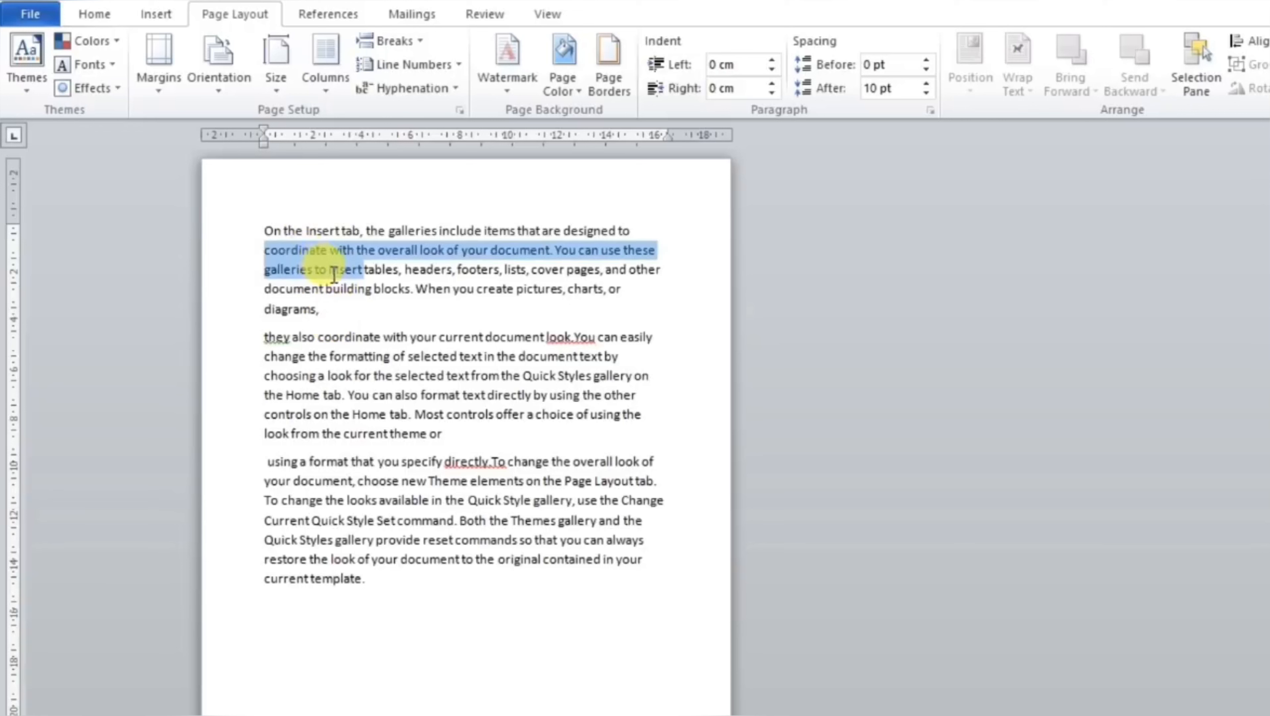
pyautogui.click(319, 384)
pyautogui.moveTo(319, 384); pyautogui.dragTo(316, 401)
pyautogui.moveTo(310, 496); pyautogui.dragTo(324, 505)
pyautogui.moveTo(390, 586); pyautogui.dragTo(266, 155)
pyautogui.click(453, 64)
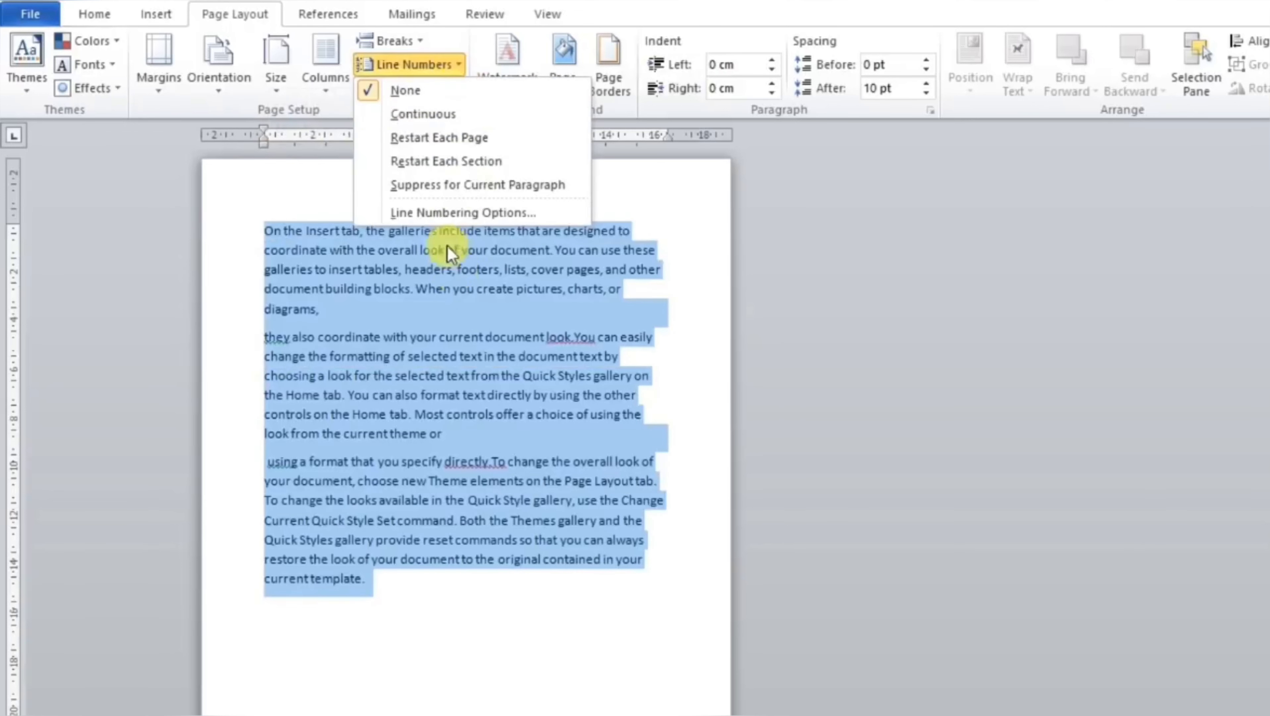
pyautogui.click(441, 171)
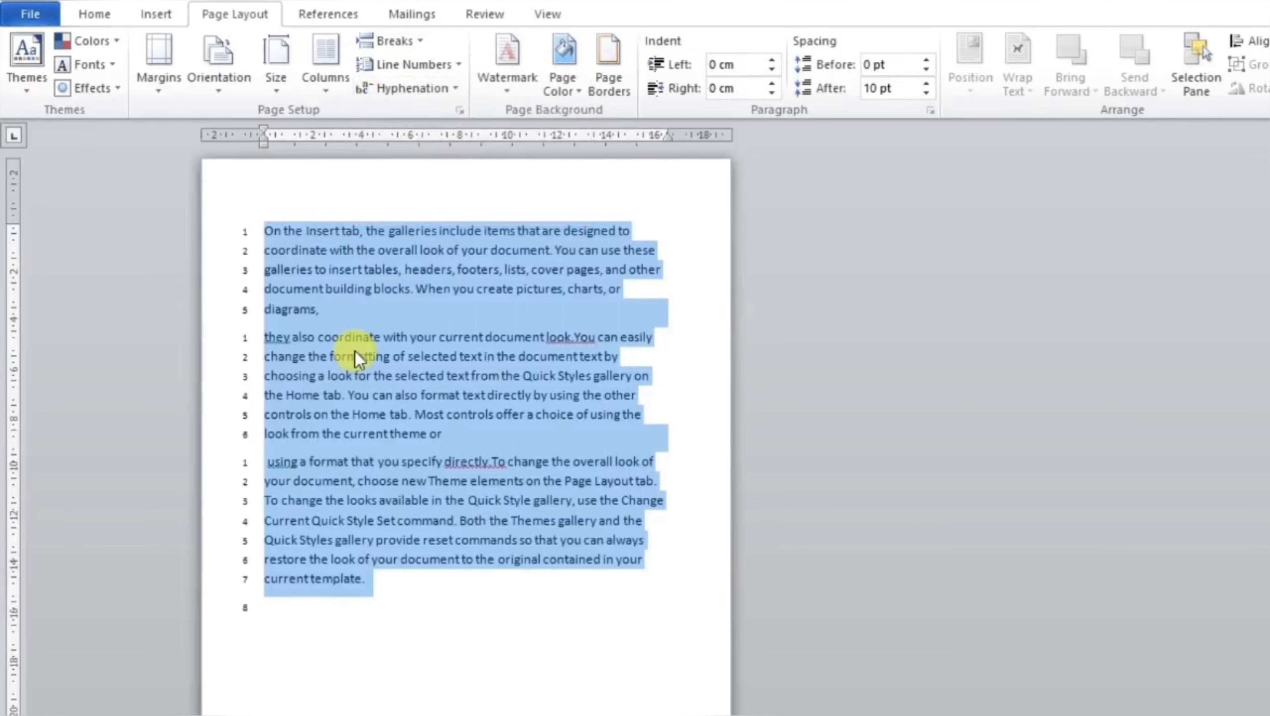
pyautogui.click(356, 349)
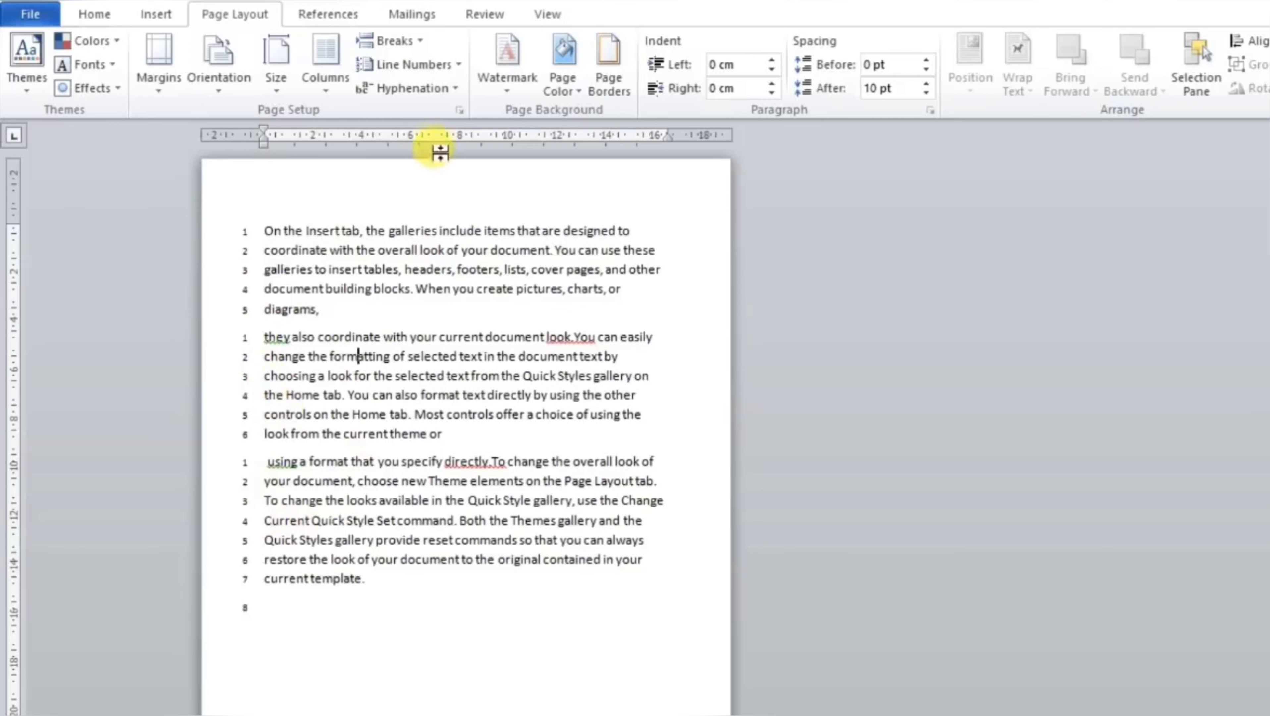
pyautogui.click(421, 44)
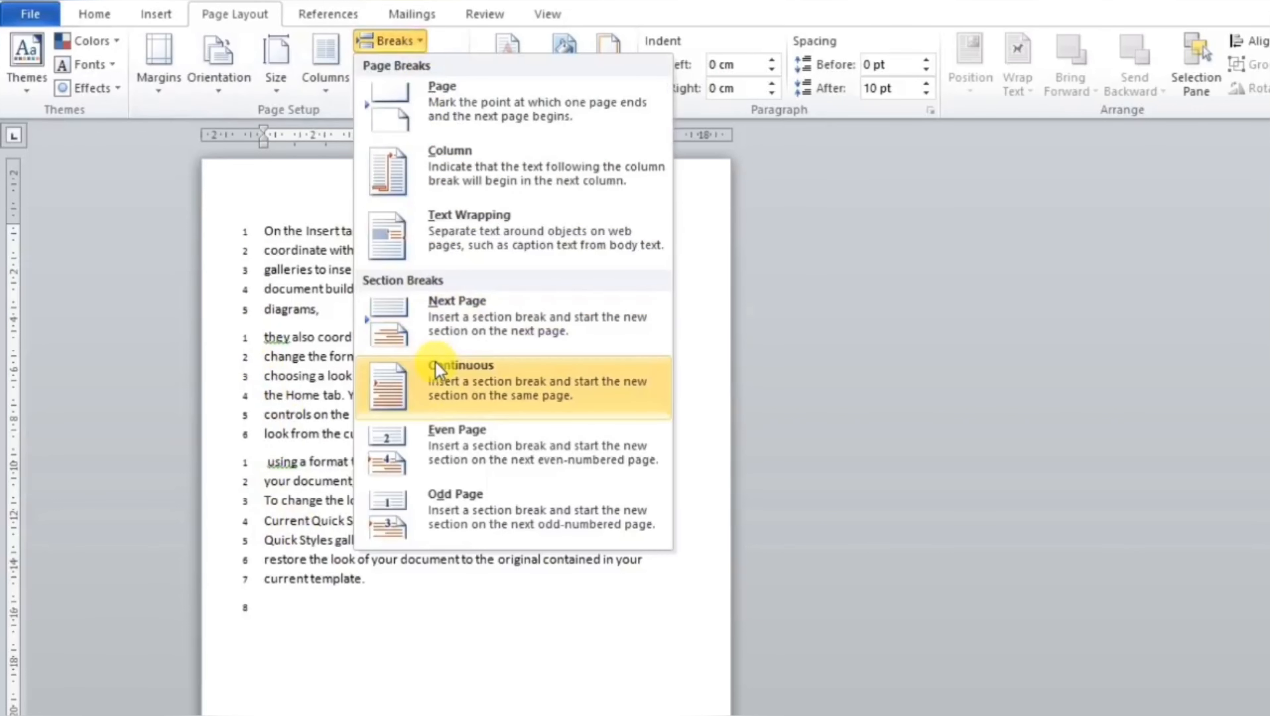
pyautogui.click(307, 376)
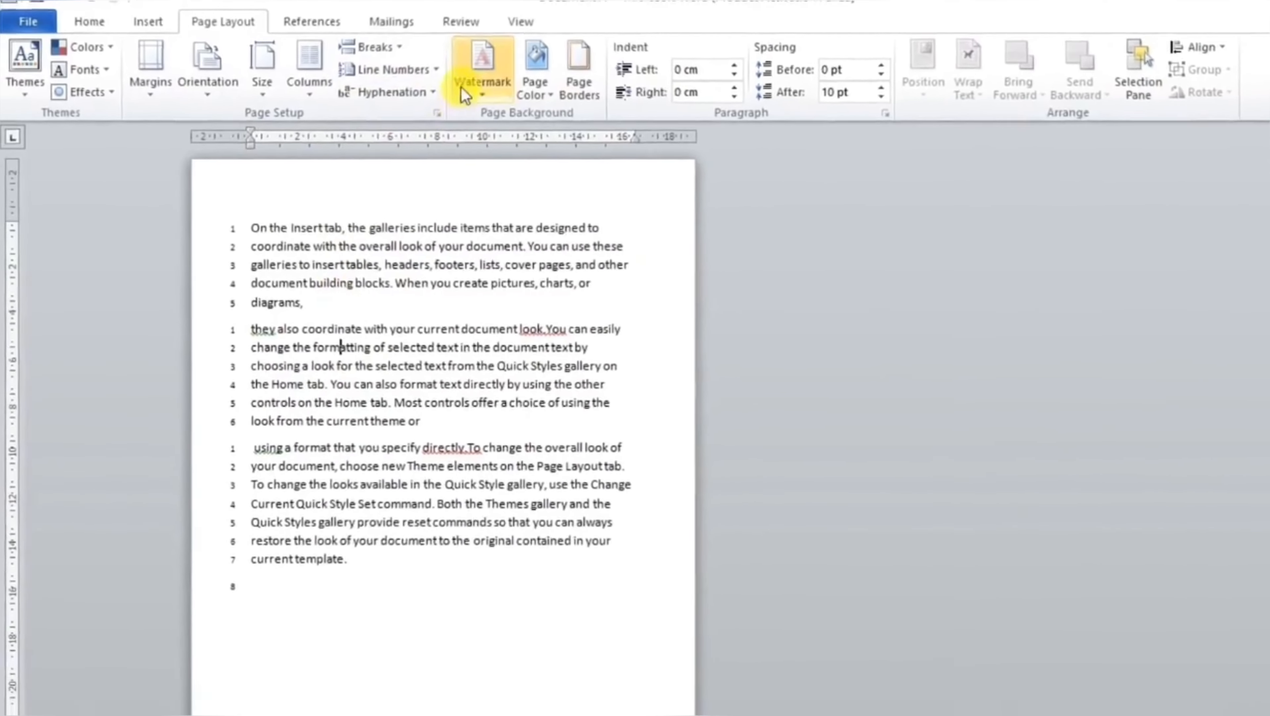
pyautogui.click(405, 66)
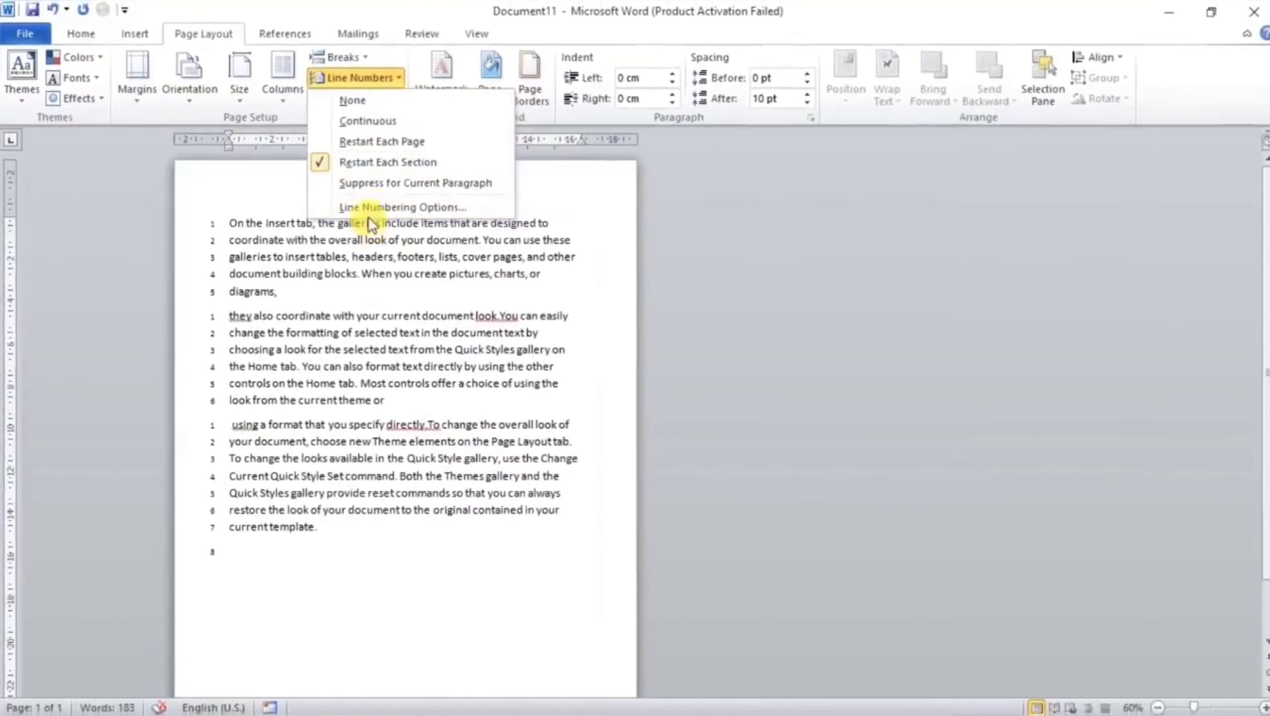
pyautogui.click(333, 289)
# Step: Set the line numbering of the whole text to Continuous
pyautogui.hotkey('ctrl', 'a')
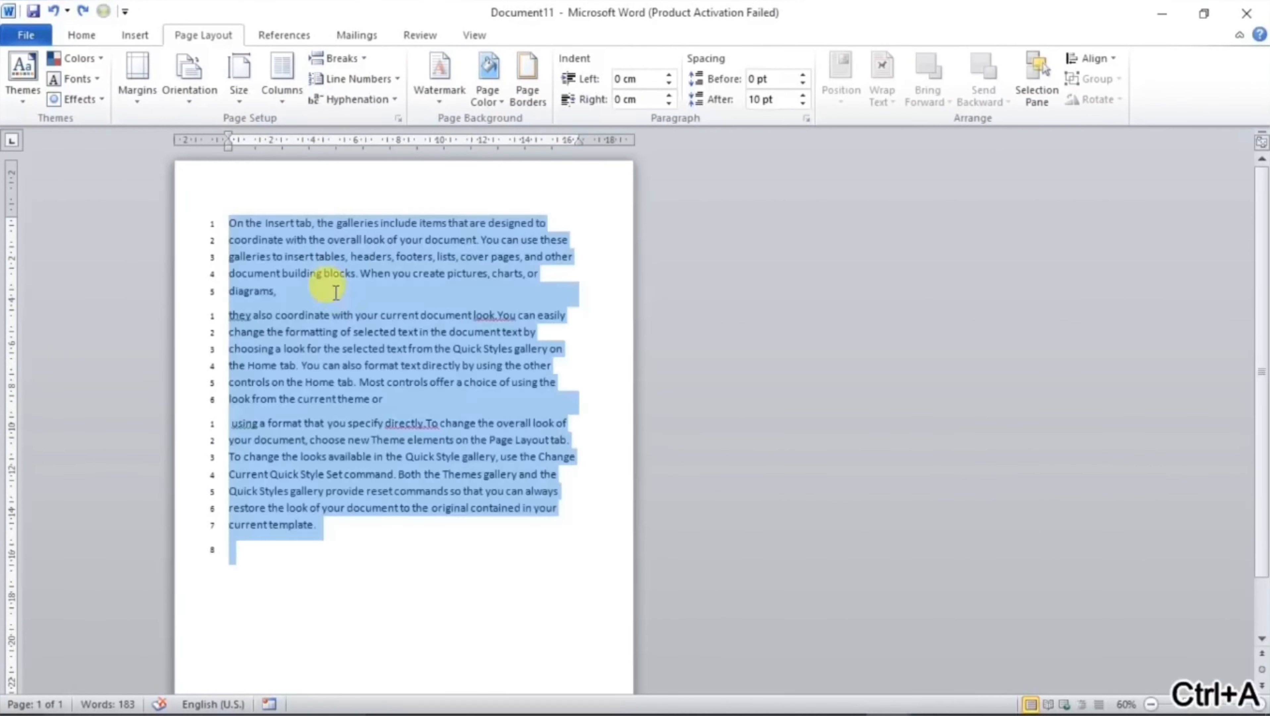
pyautogui.click(389, 80)
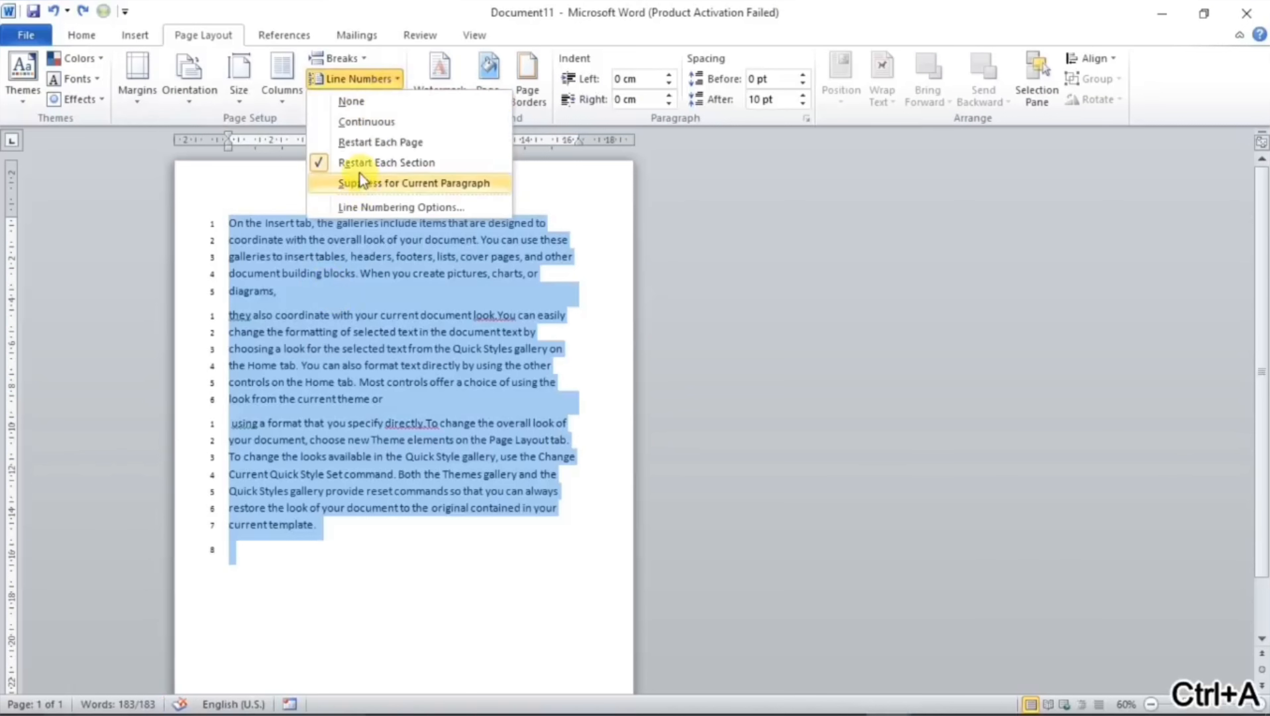
pyautogui.click(360, 124)
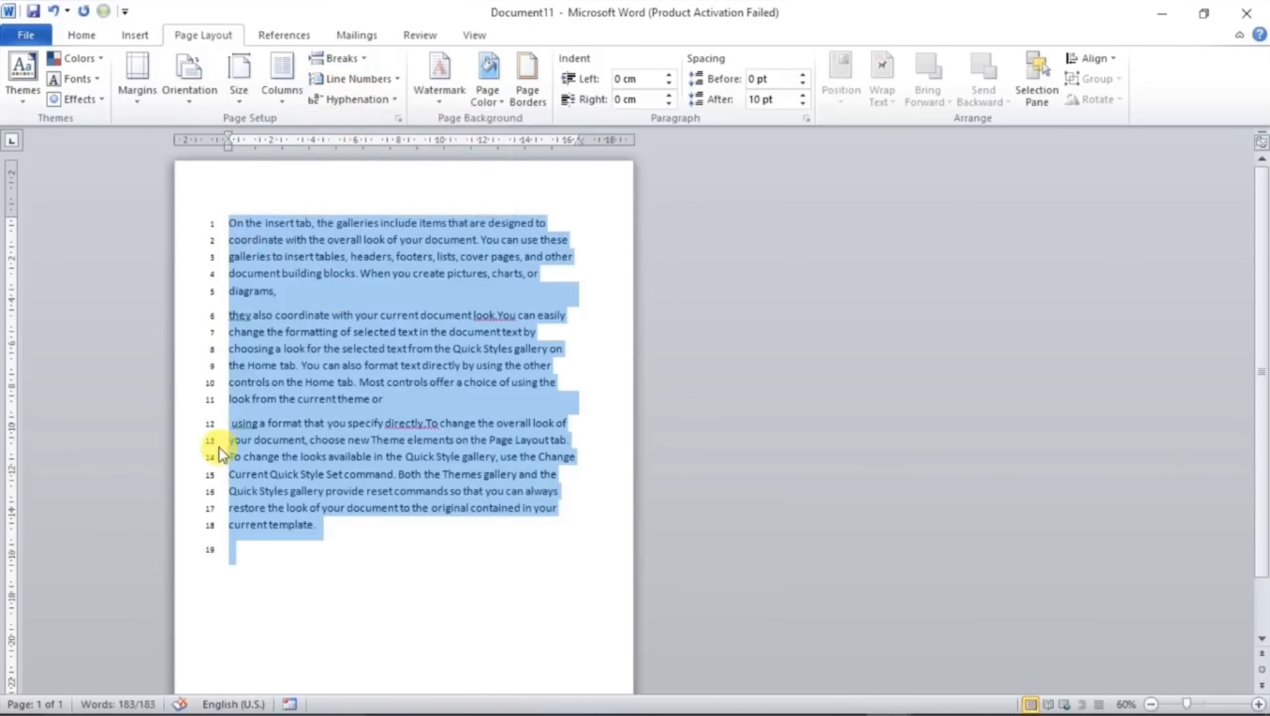
# Step: Suppress line numbering for the middle paragraph, which begins with "they also coordinate"
pyautogui.click(274, 282)
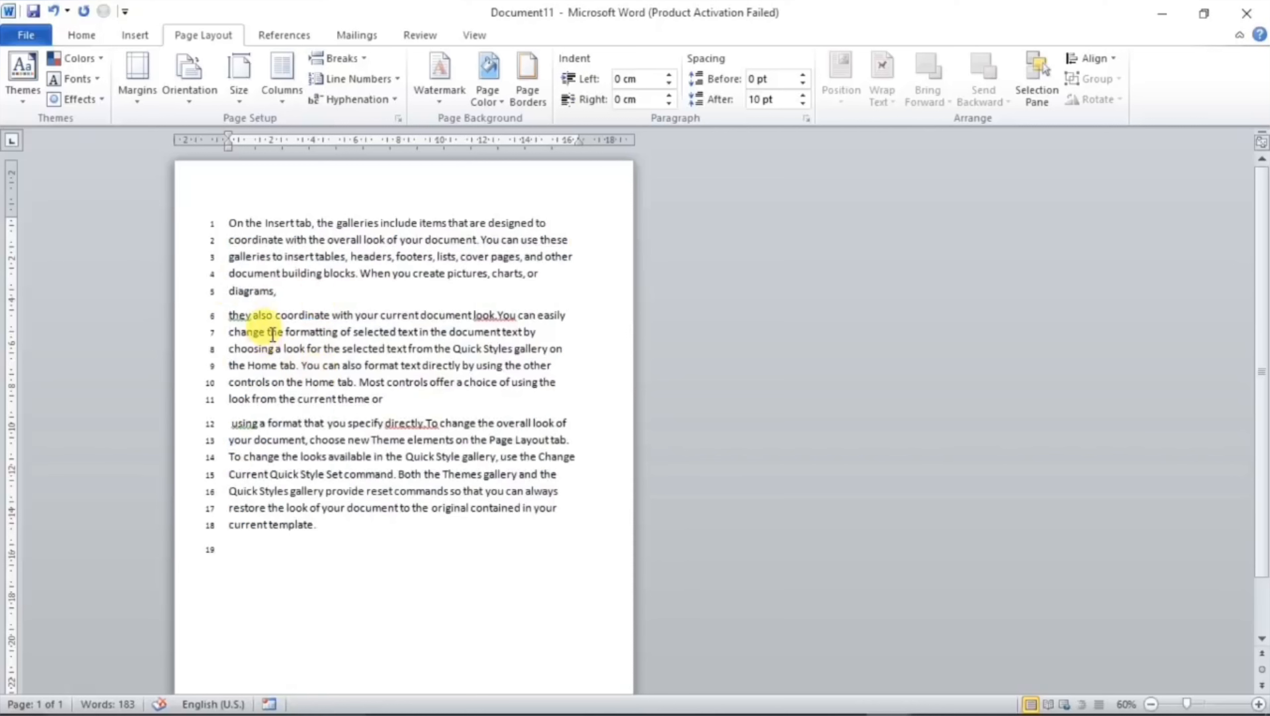
pyautogui.moveTo(253, 315); pyautogui.dragTo(402, 376)
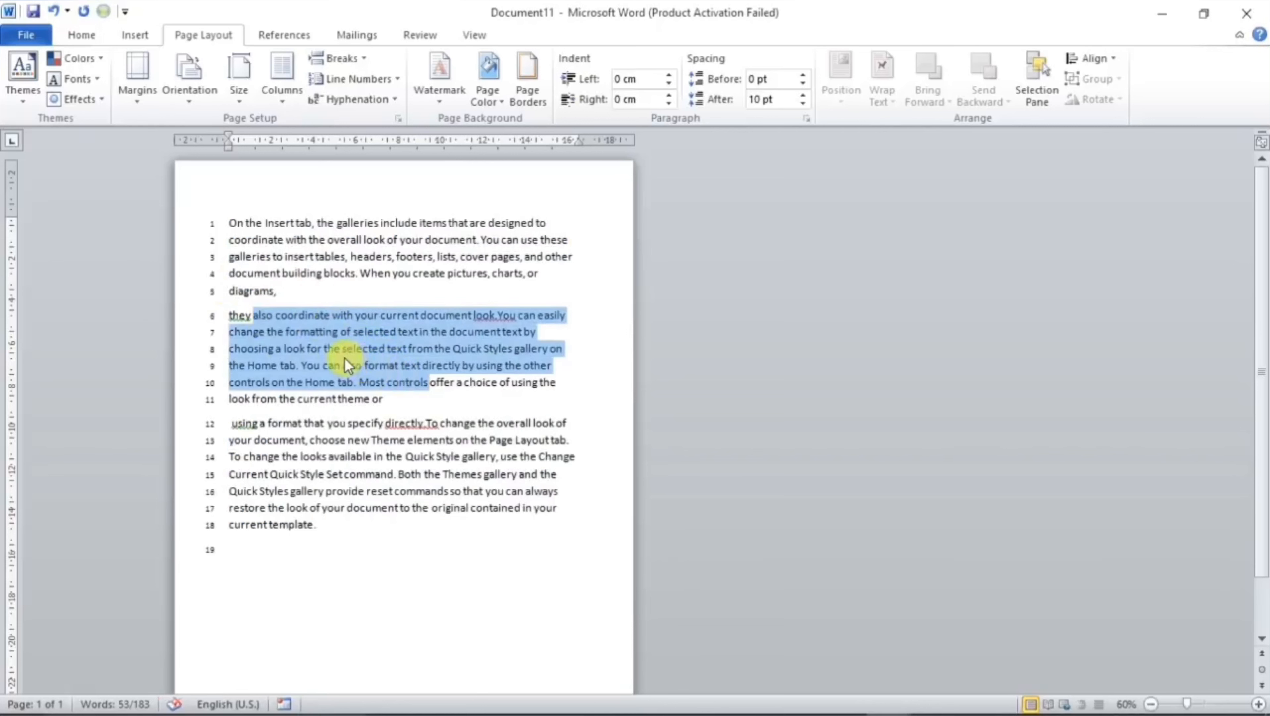
pyautogui.click(326, 337)
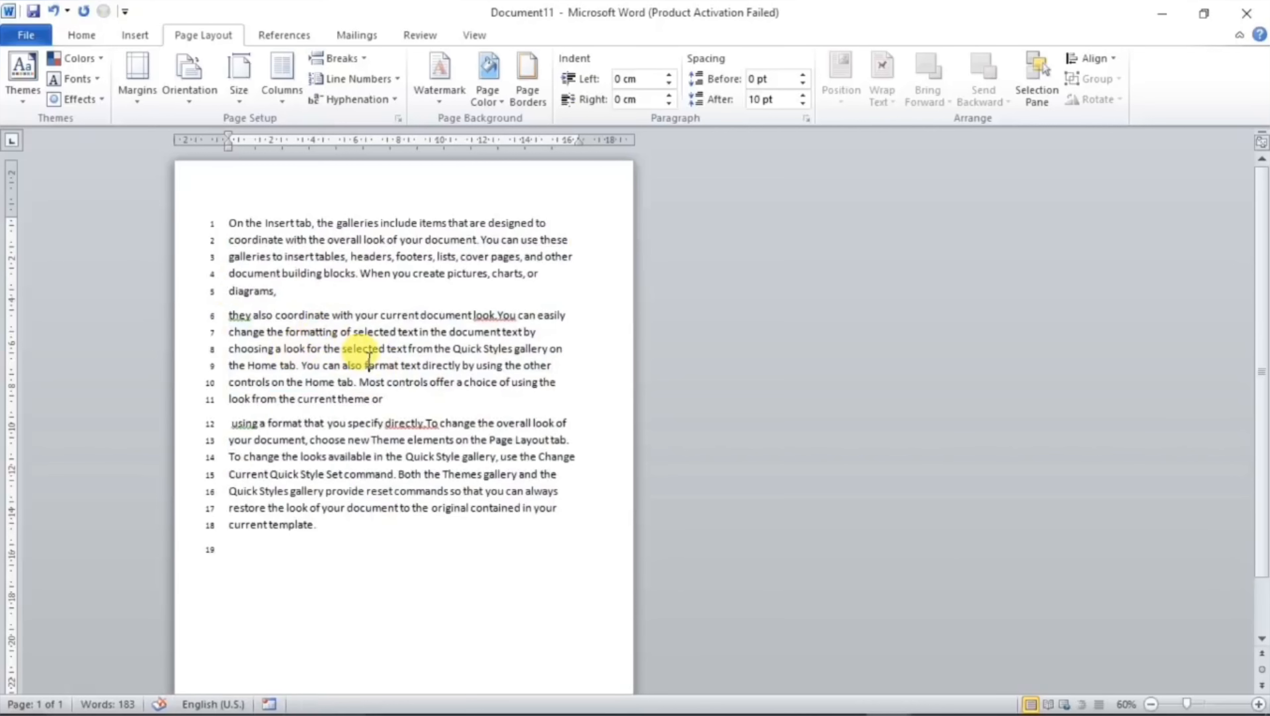
pyautogui.click(377, 80)
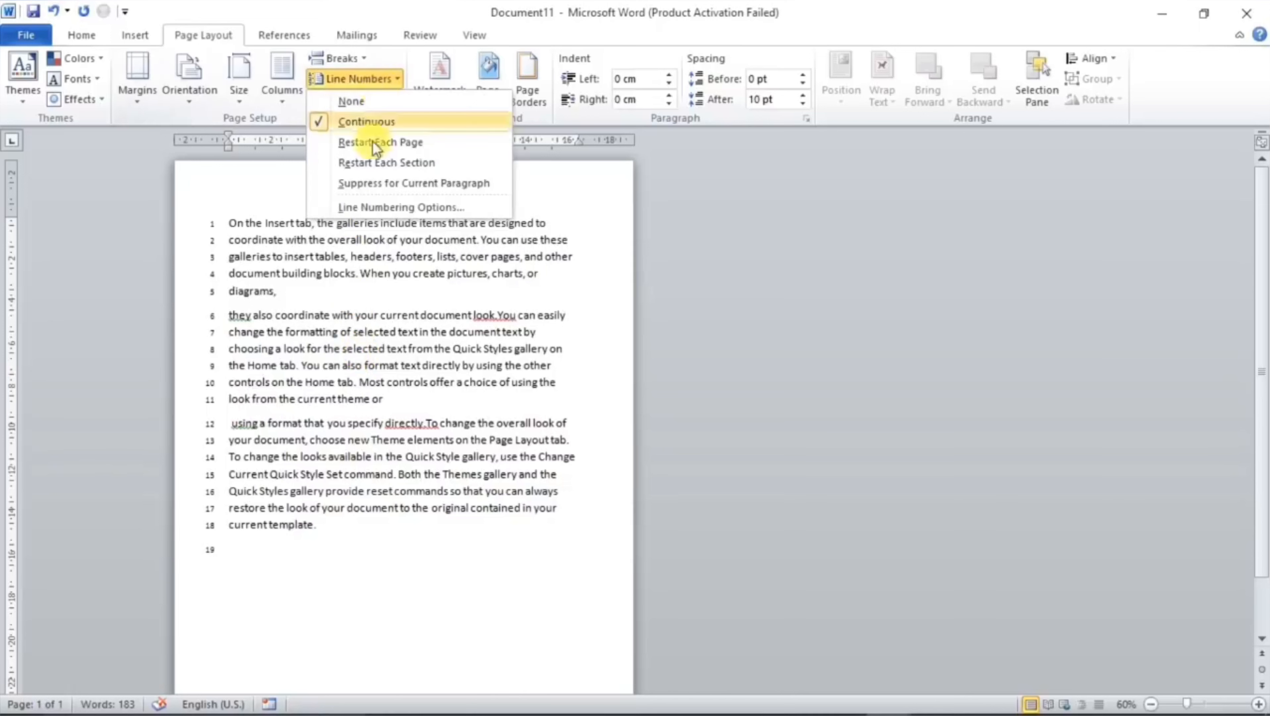
pyautogui.click(386, 183)
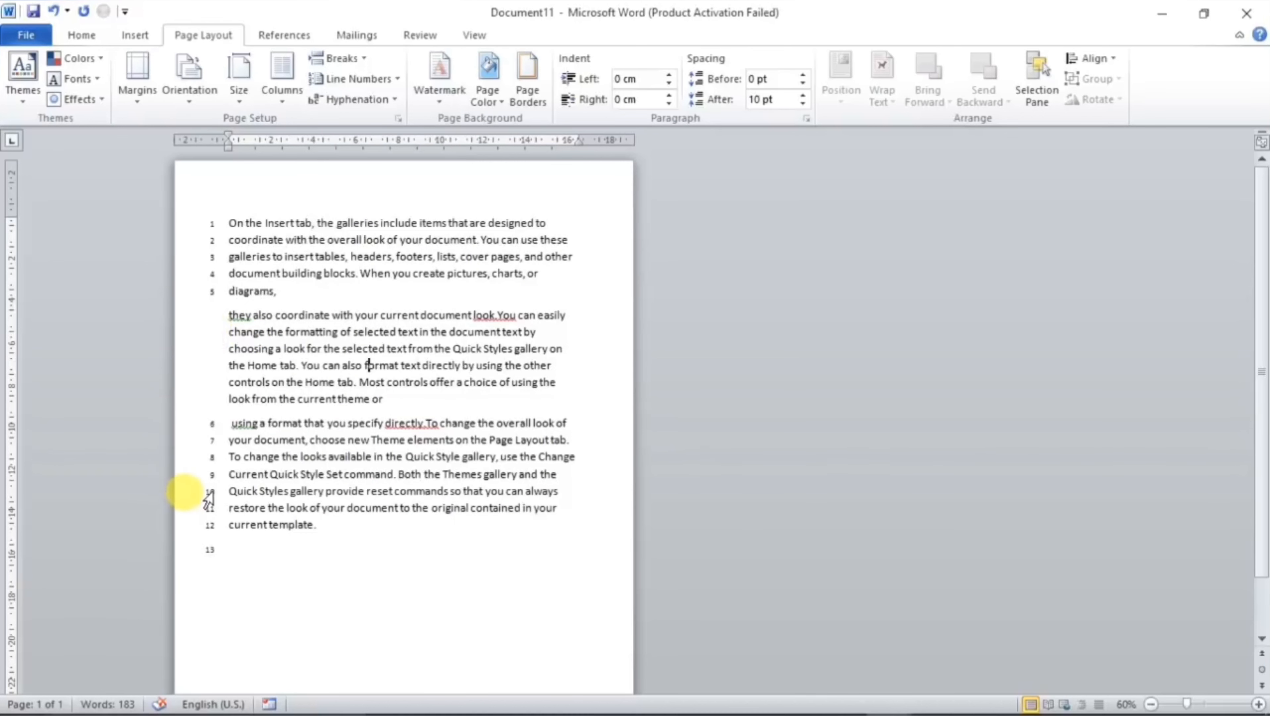
# Step: Set the middle section's line numbering to Restart Each Section, and remove the line numbers from the whole text
pyautogui.click(391, 83)
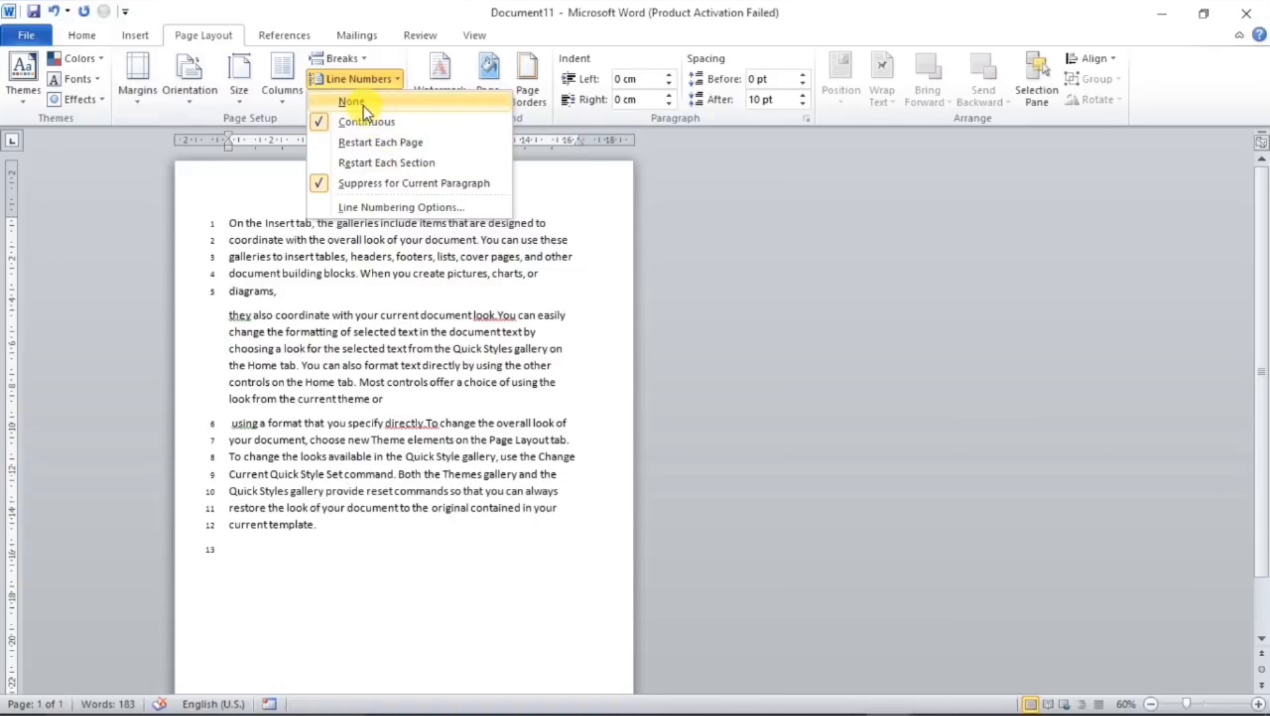
pyautogui.click(387, 162)
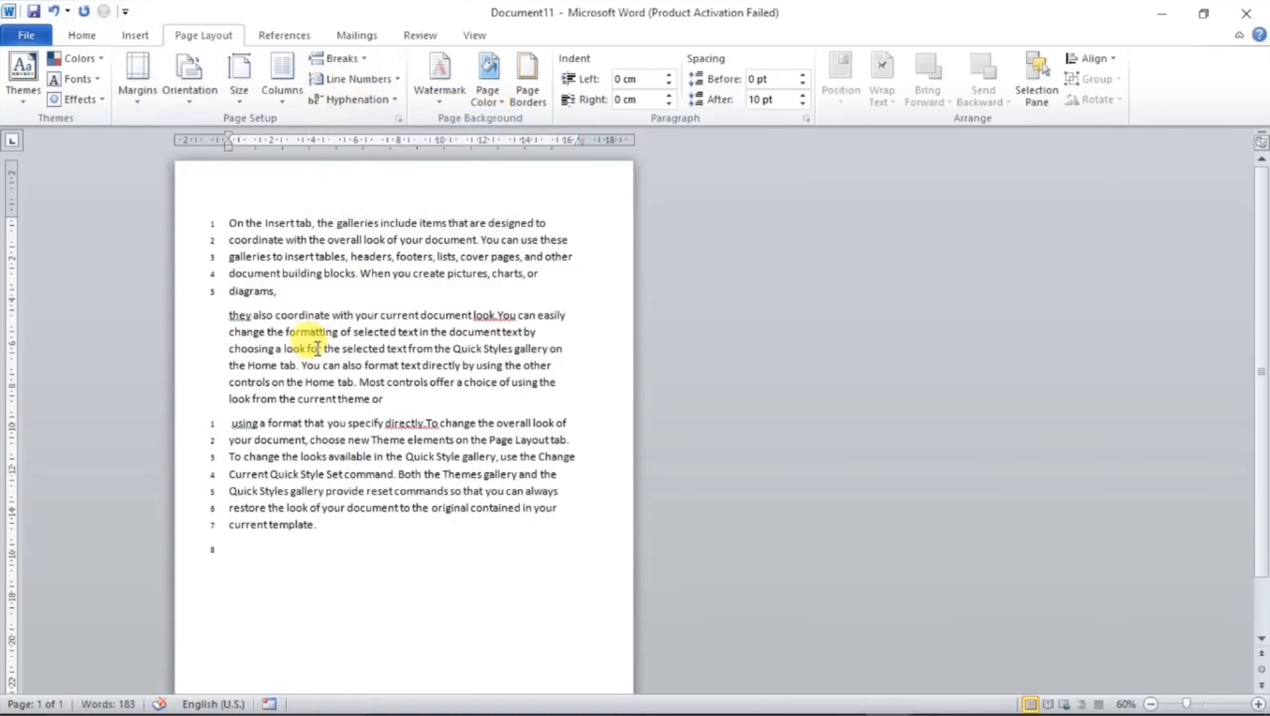
pyautogui.hotkey('ctrl', 'a')
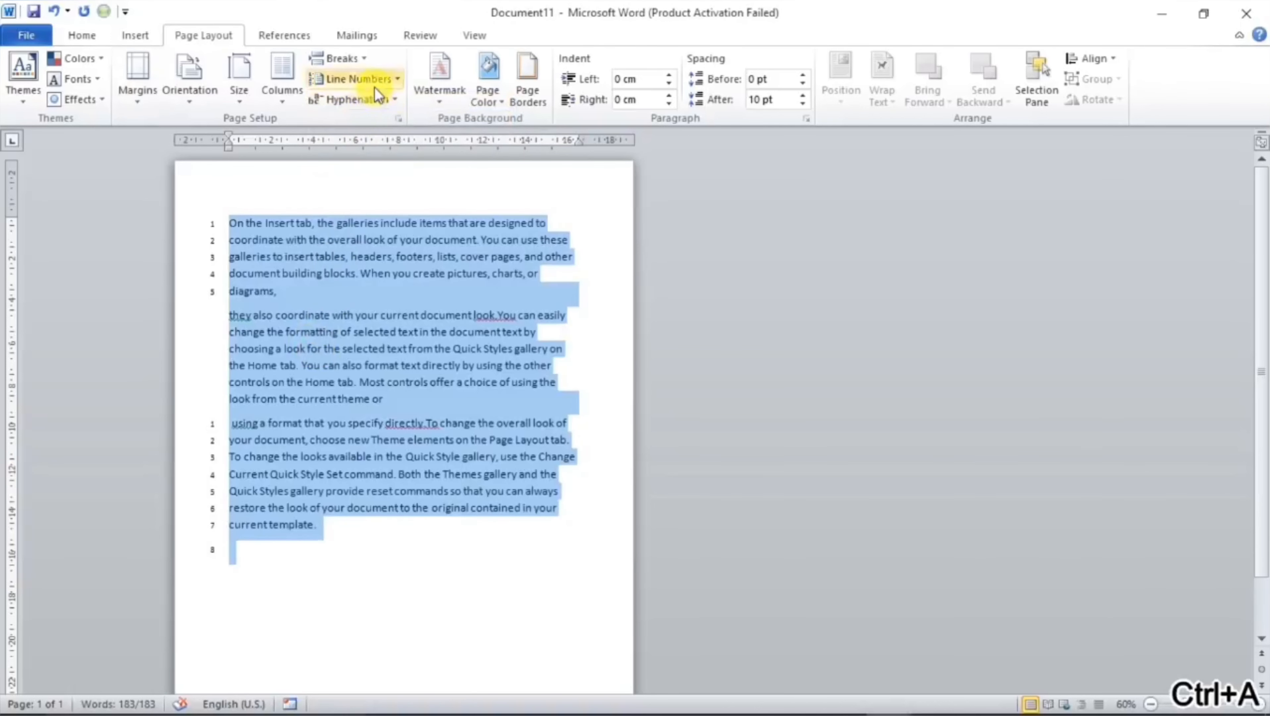
pyautogui.click(362, 79)
pyautogui.click(366, 106)
pyautogui.click(376, 315)
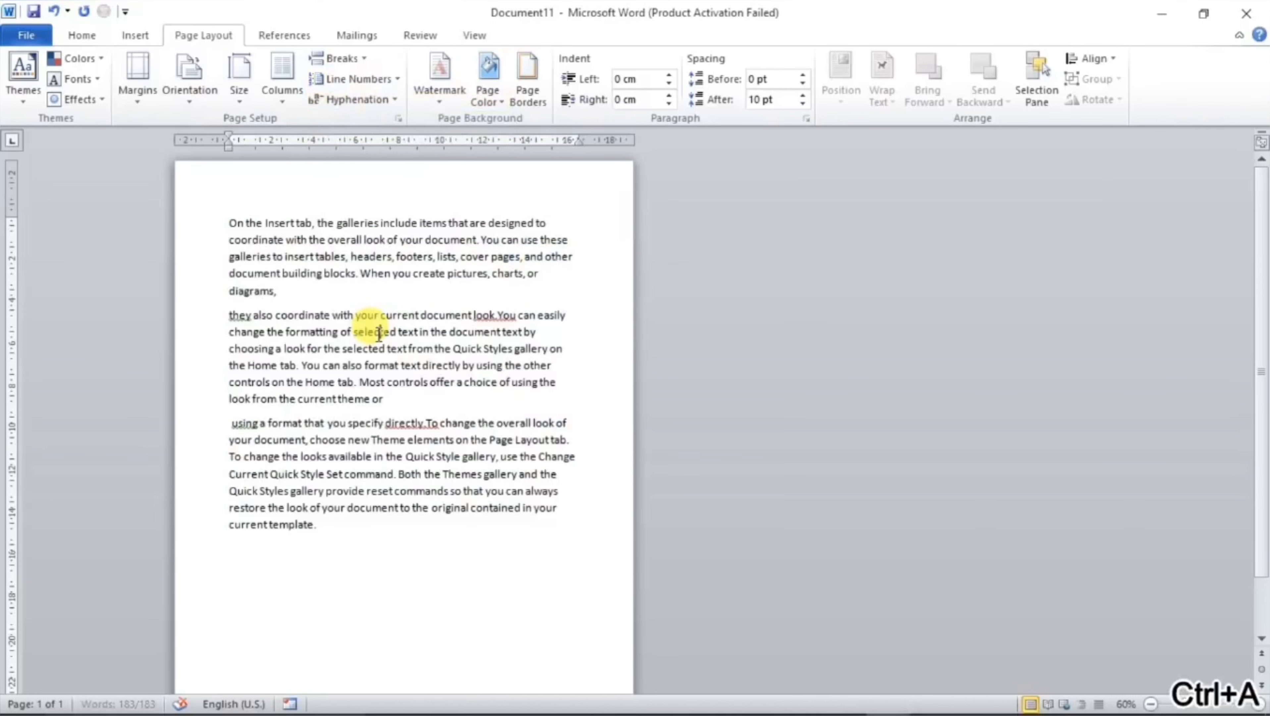
# Step: Enlarge the font of all the text by several sizes until it extends well onto a second page
pyautogui.hotkey('ctrl', 'a')
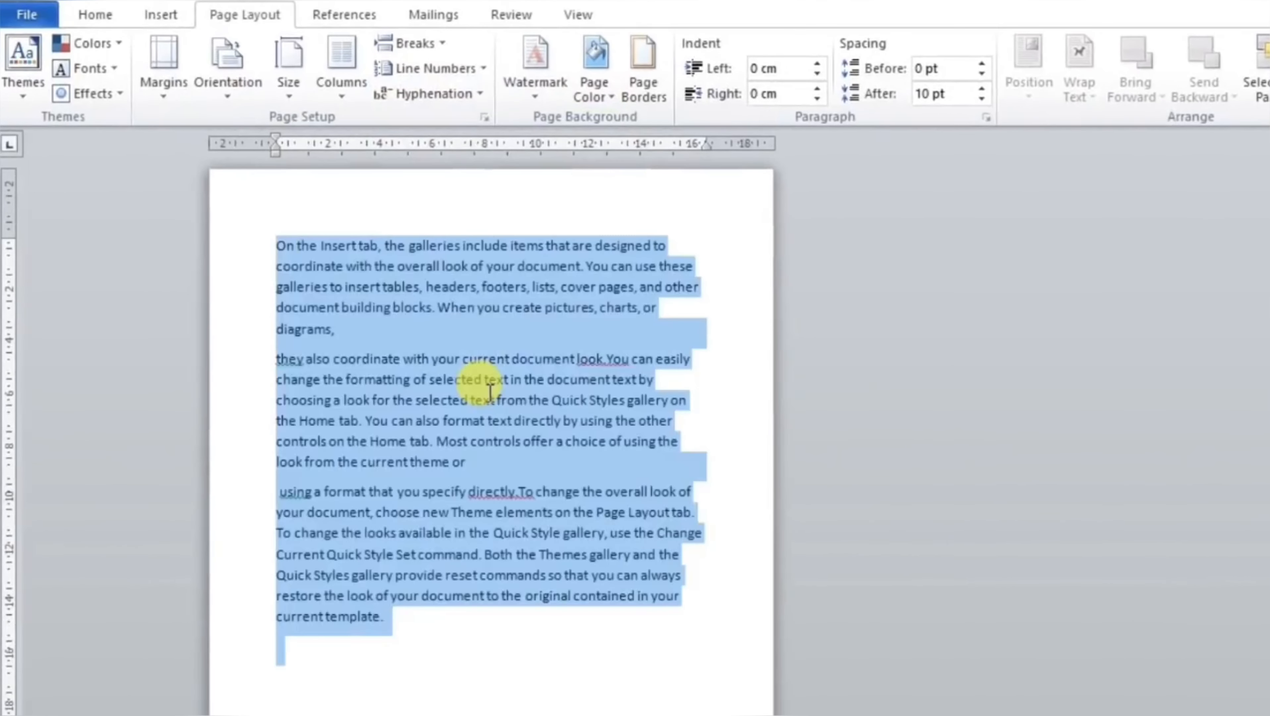
pyautogui.hotkey('ctrl', 'shift', '.')
pyautogui.hotkey('ctrl', 'shift', '.')
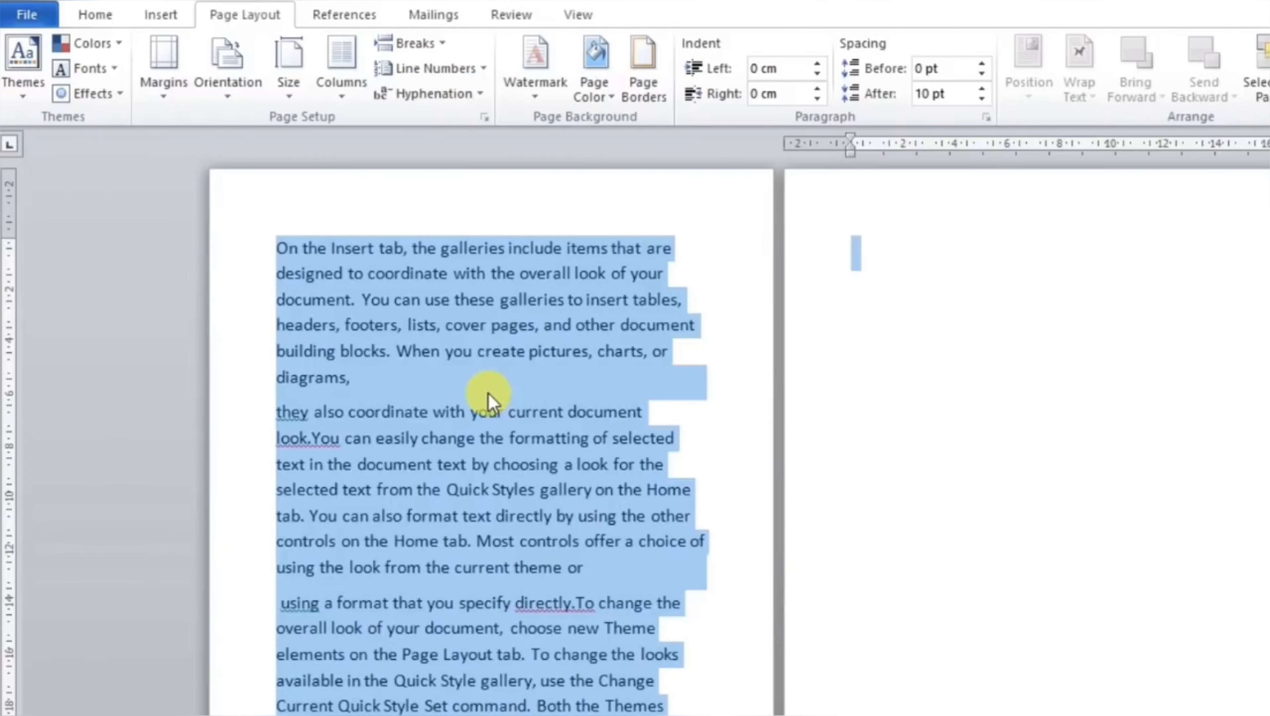
pyautogui.hotkey('ctrl', 'shift', '.')
pyautogui.hotkey('ctrl', 'shift', '.')
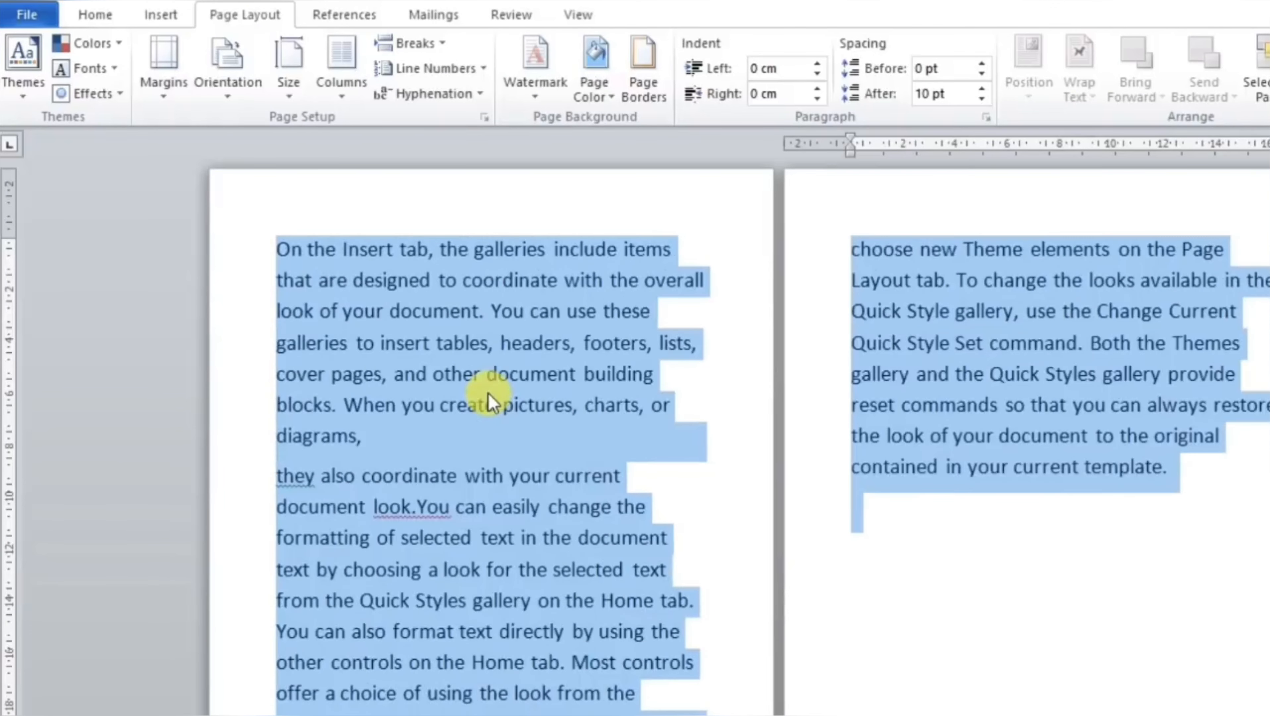
pyautogui.hotkey('ctrl', 'shift', '.')
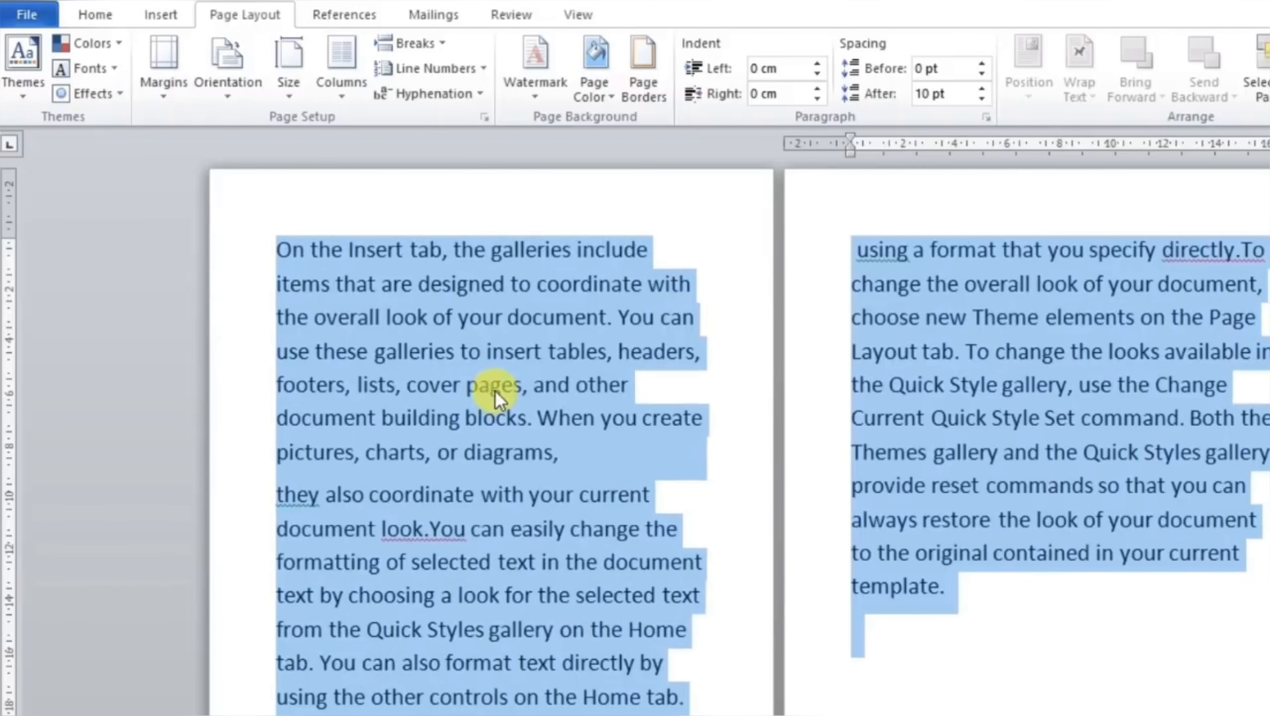
# Step: Delete the paragraph on the second page, which begins with "using a format that you specify"
pyautogui.click(733, 434)
pyautogui.moveTo(1015, 630); pyautogui.dragTo(879, 193)
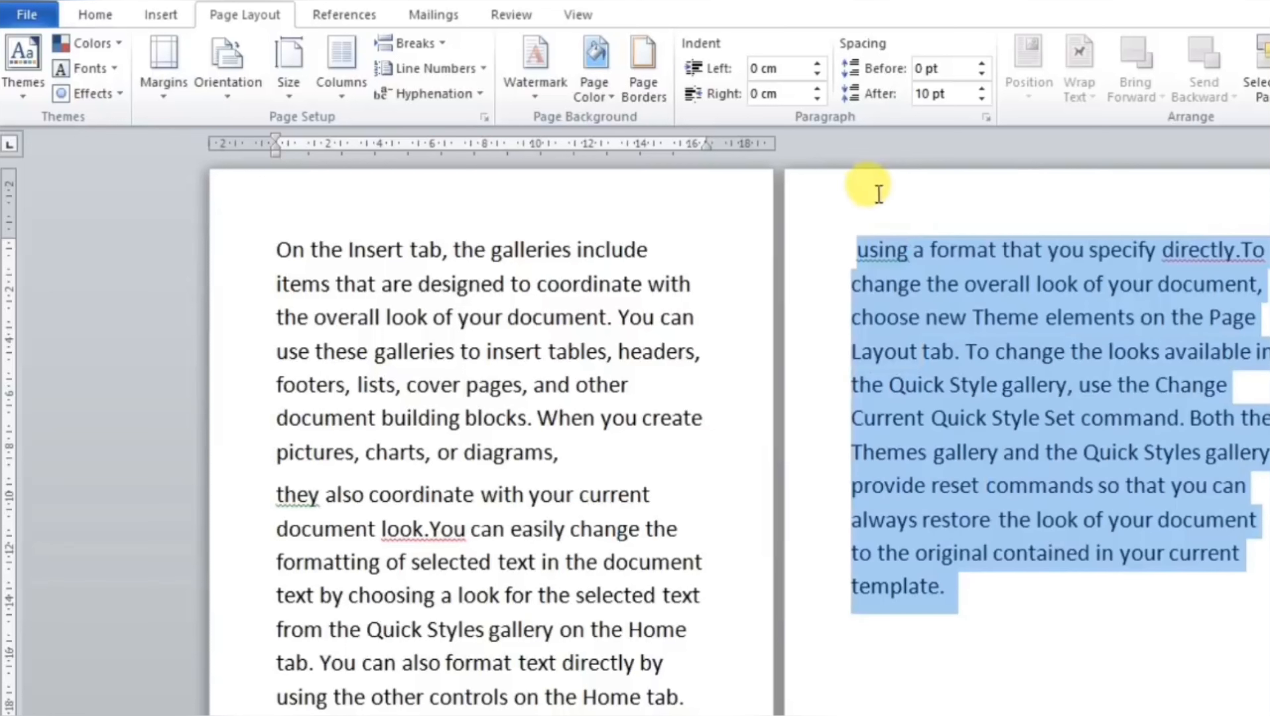
pyautogui.press('Delete')
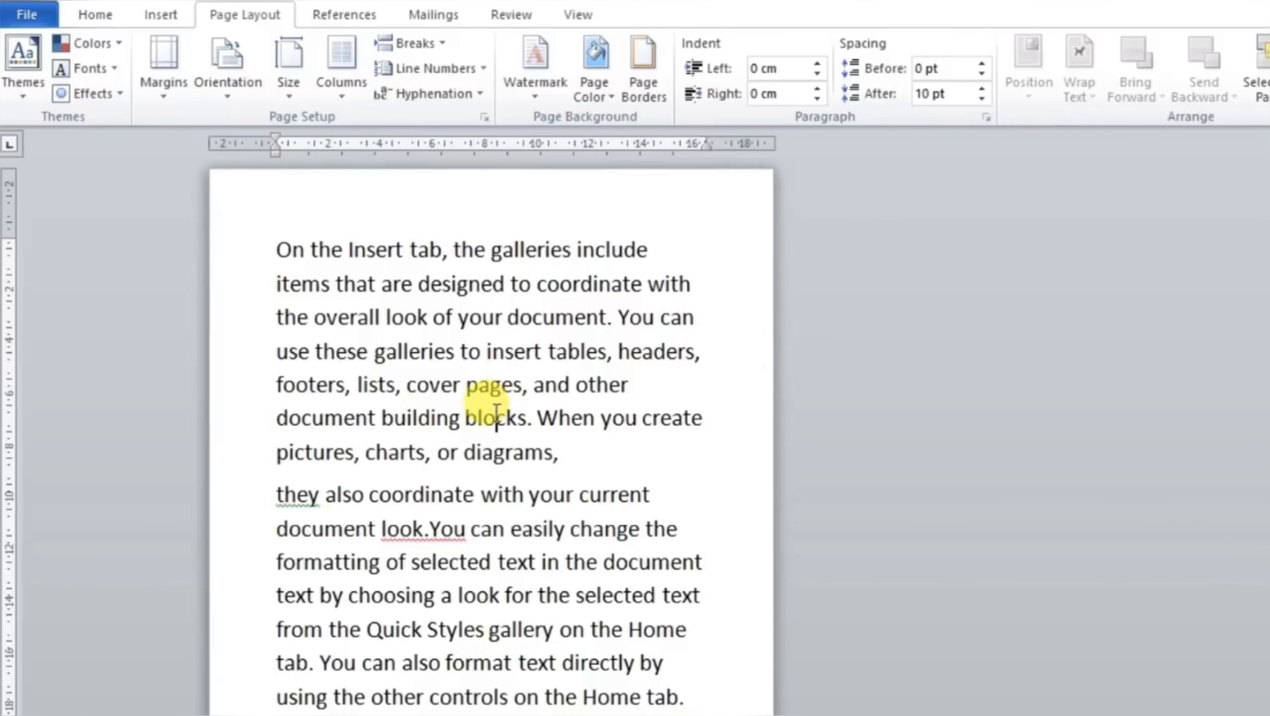
# Step: Try automatic hyphenation on the document text
pyautogui.click(264, 249)
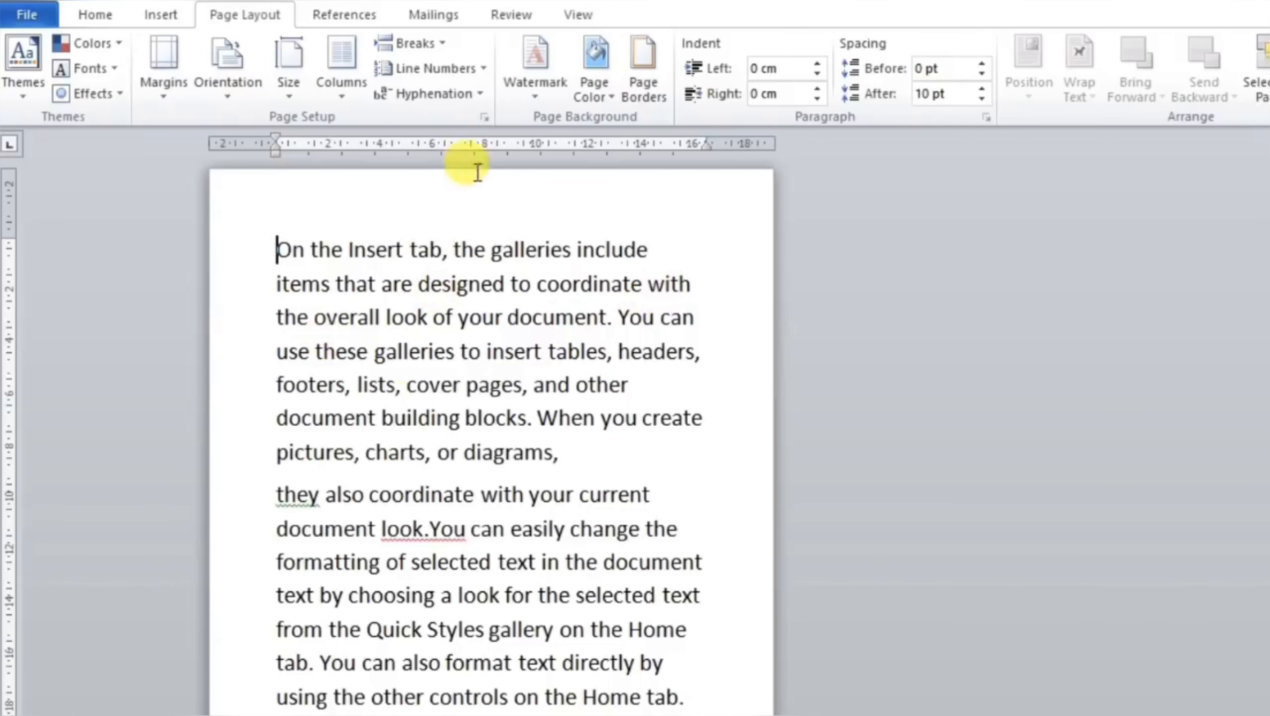
pyautogui.click(461, 94)
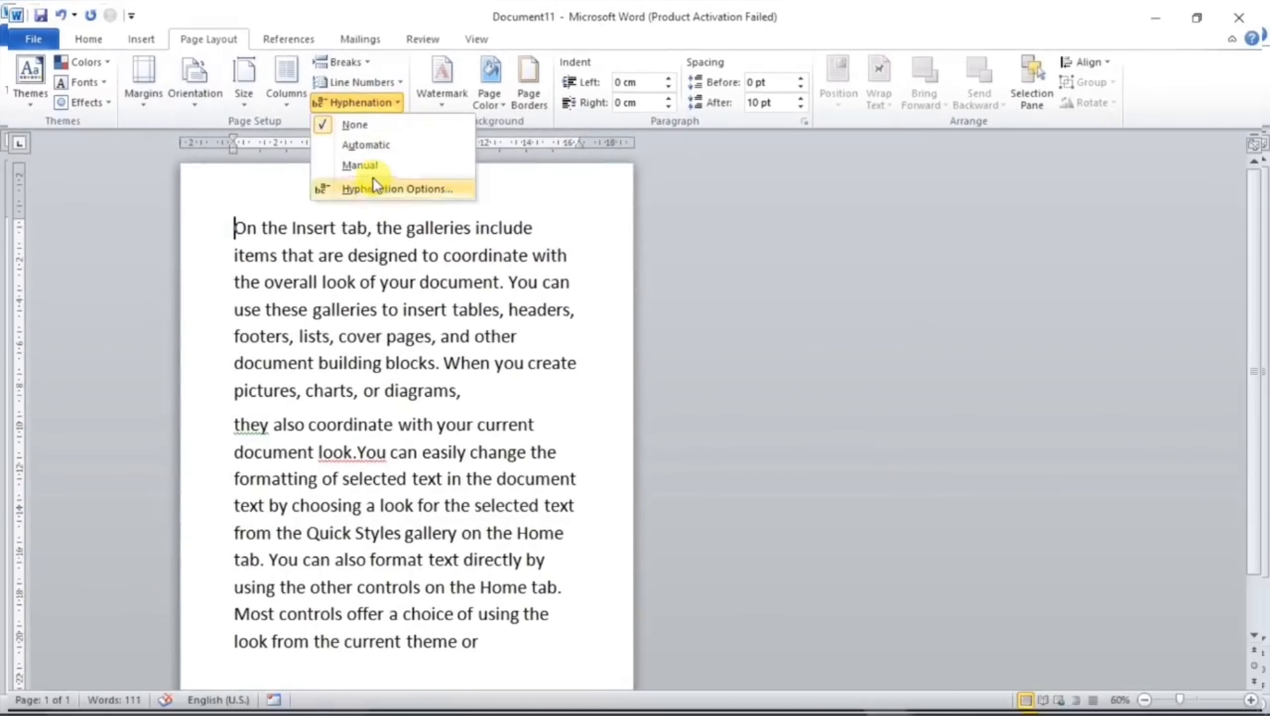
pyautogui.click(375, 147)
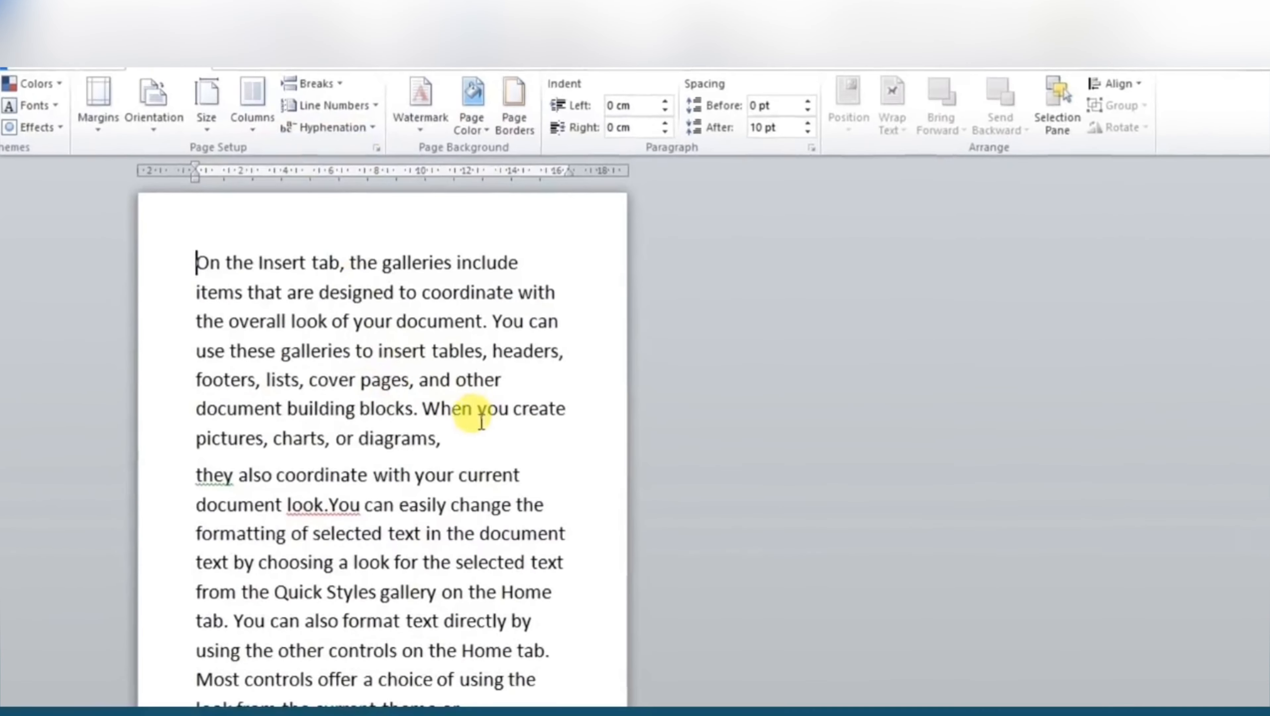
# Step: Start manual hyphenation, reject the break suggested for the first "document", and stop the check
pyautogui.click(376, 128)
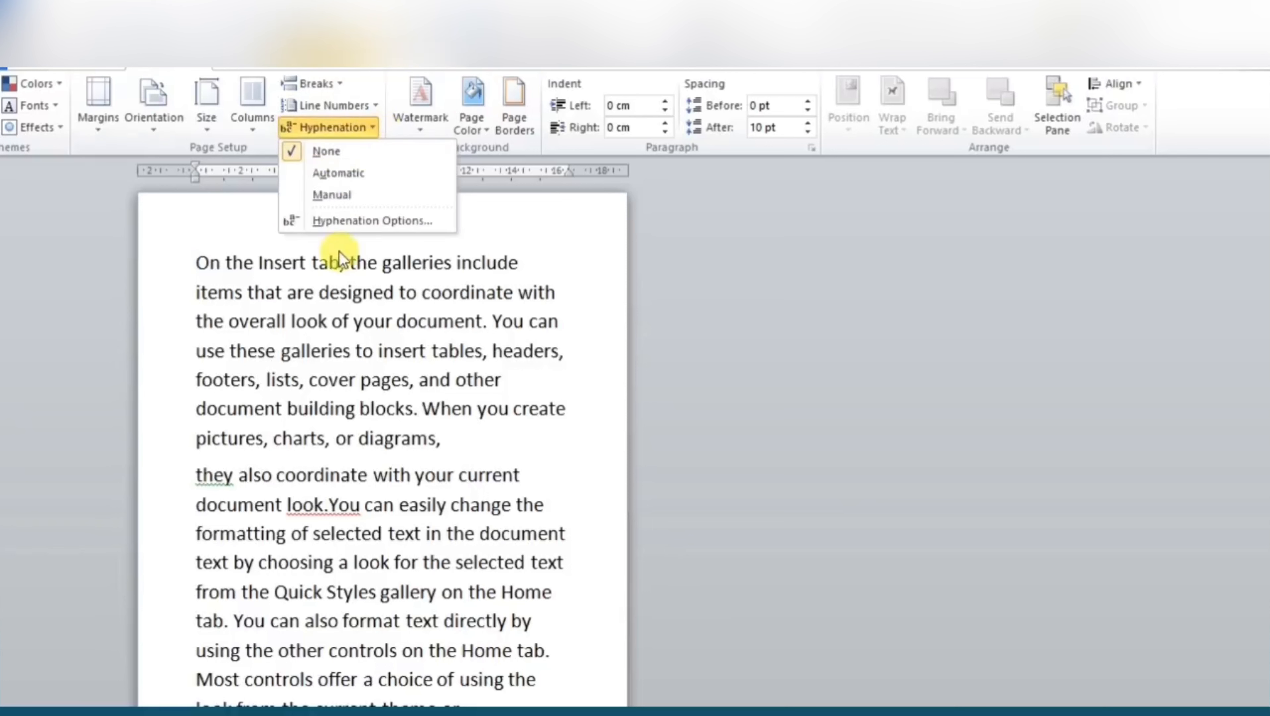
pyautogui.click(346, 202)
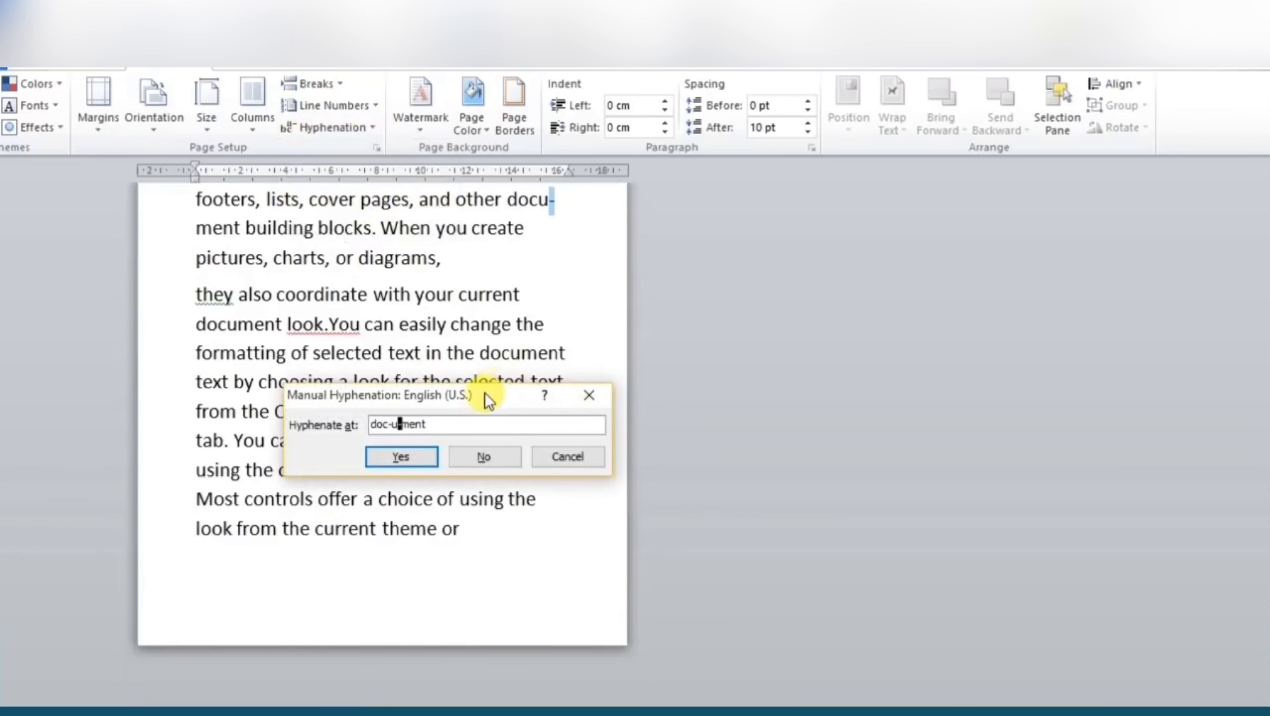
pyautogui.moveTo(488, 399); pyautogui.dragTo(812, 345)
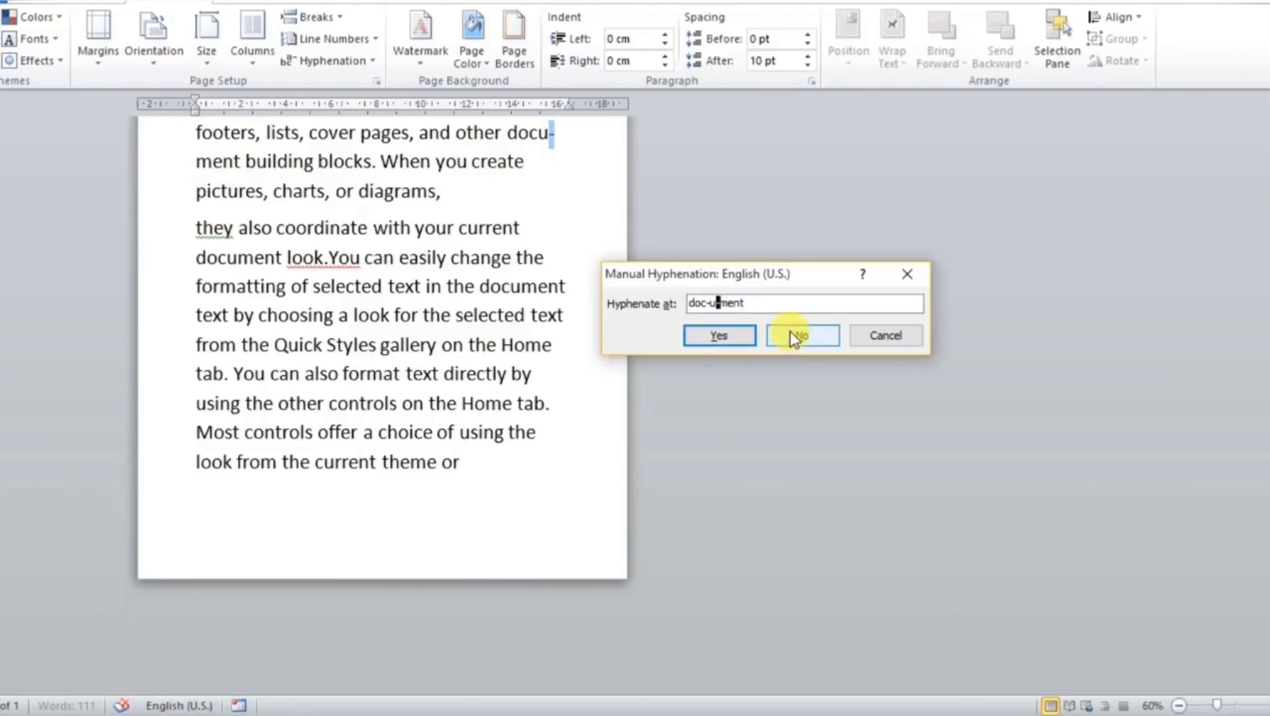
pyautogui.click(797, 335)
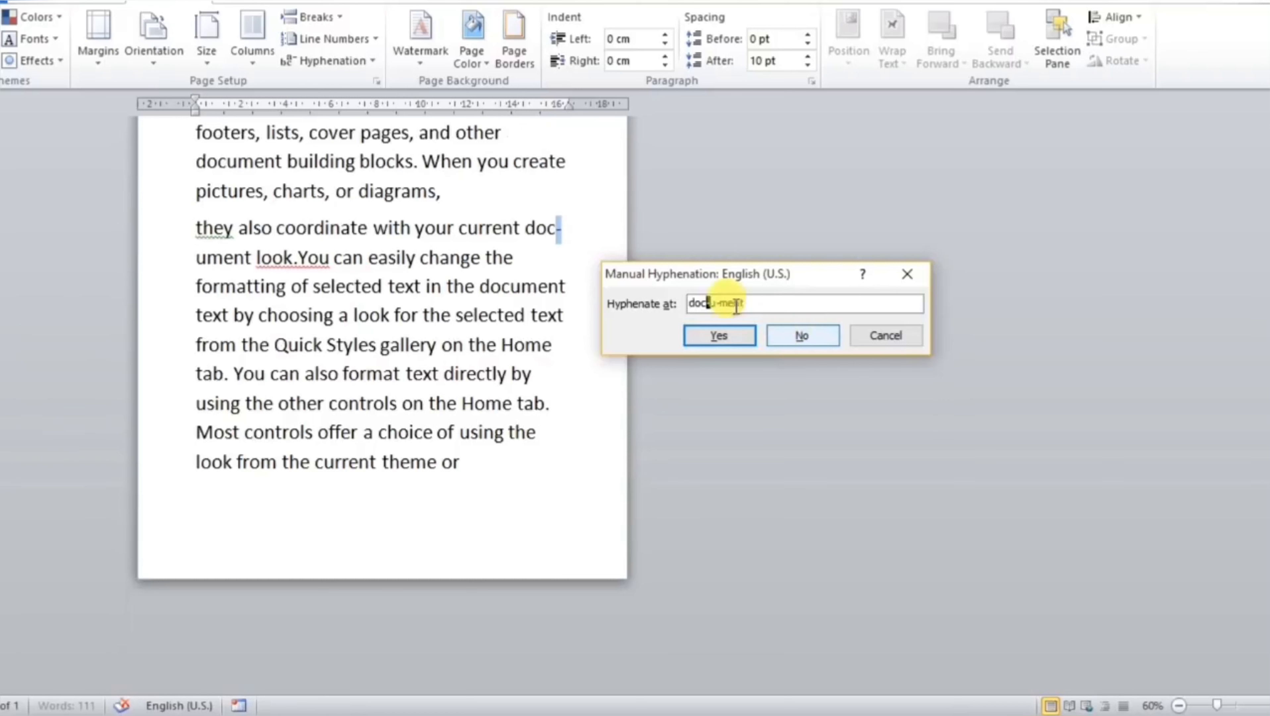
pyautogui.click(907, 275)
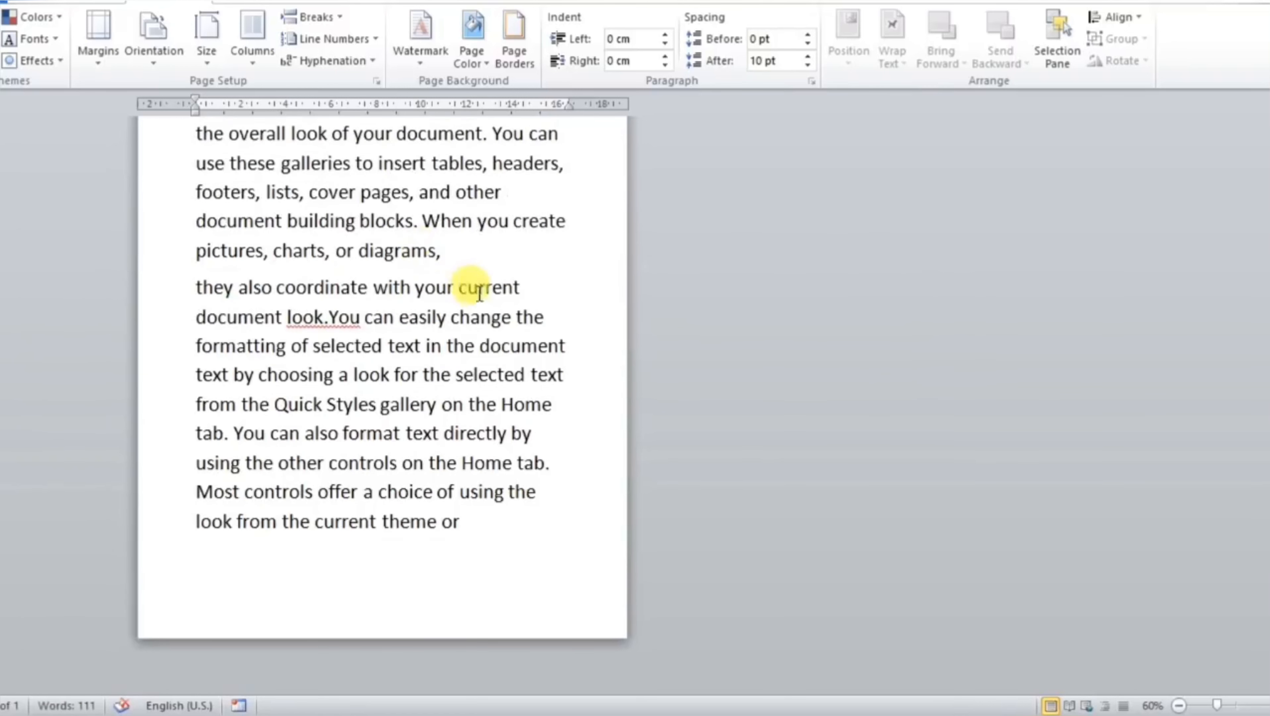
pyautogui.moveTo(275, 215); pyautogui.dragTo(207, 220)
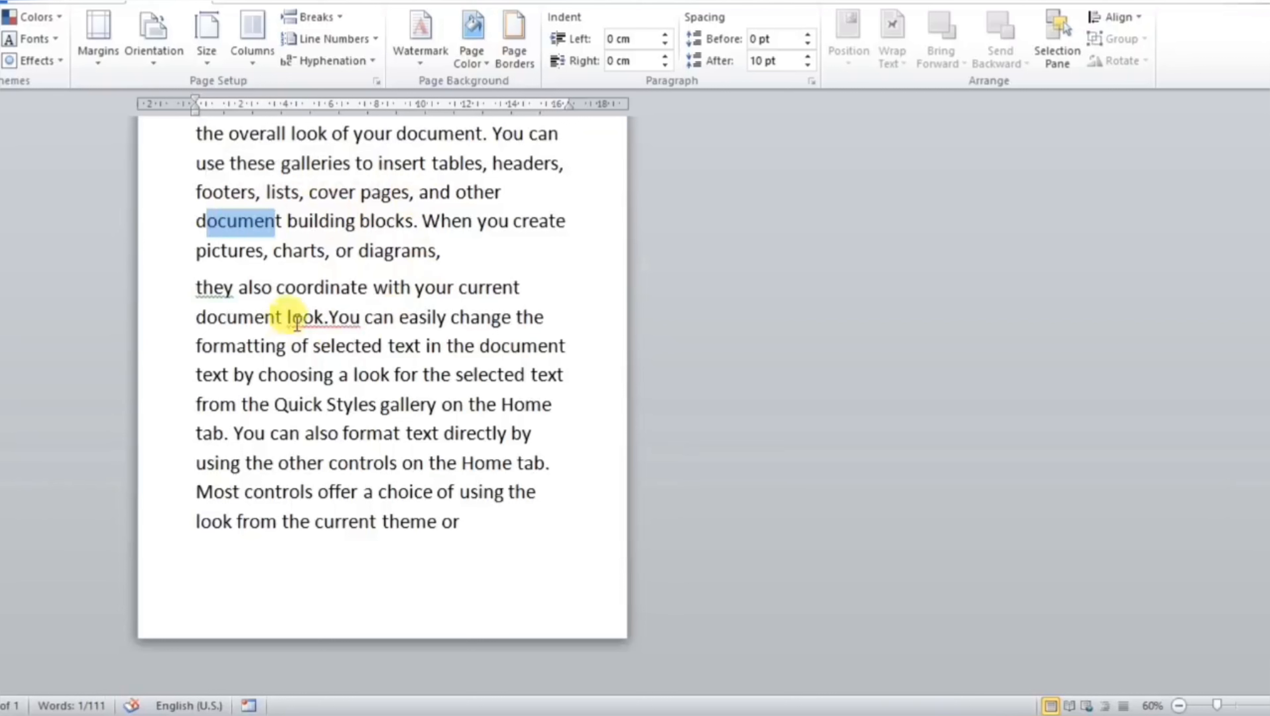
# Step: Run manual hyphenation from the start of the text, accept the breaks docu-ment and pic-tures, and stop at the following suggestion
pyautogui.scroll(2, 350, 341)
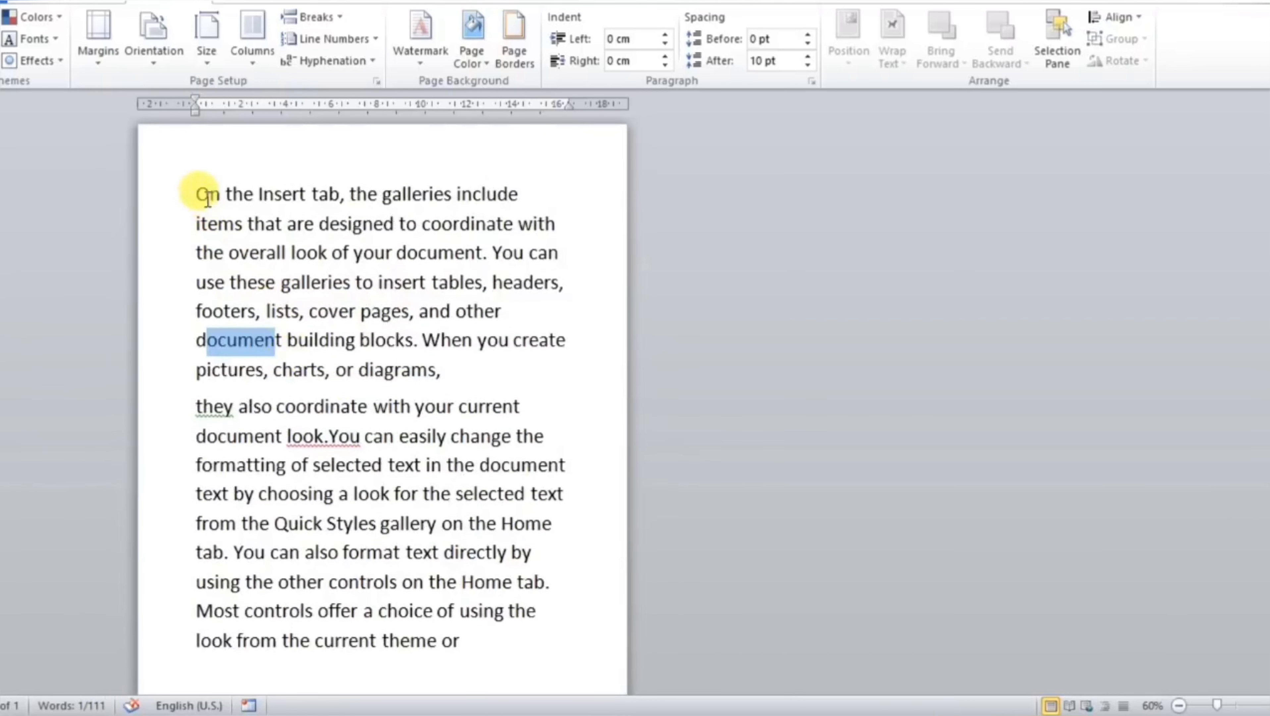
pyautogui.click(195, 194)
pyautogui.click(335, 61)
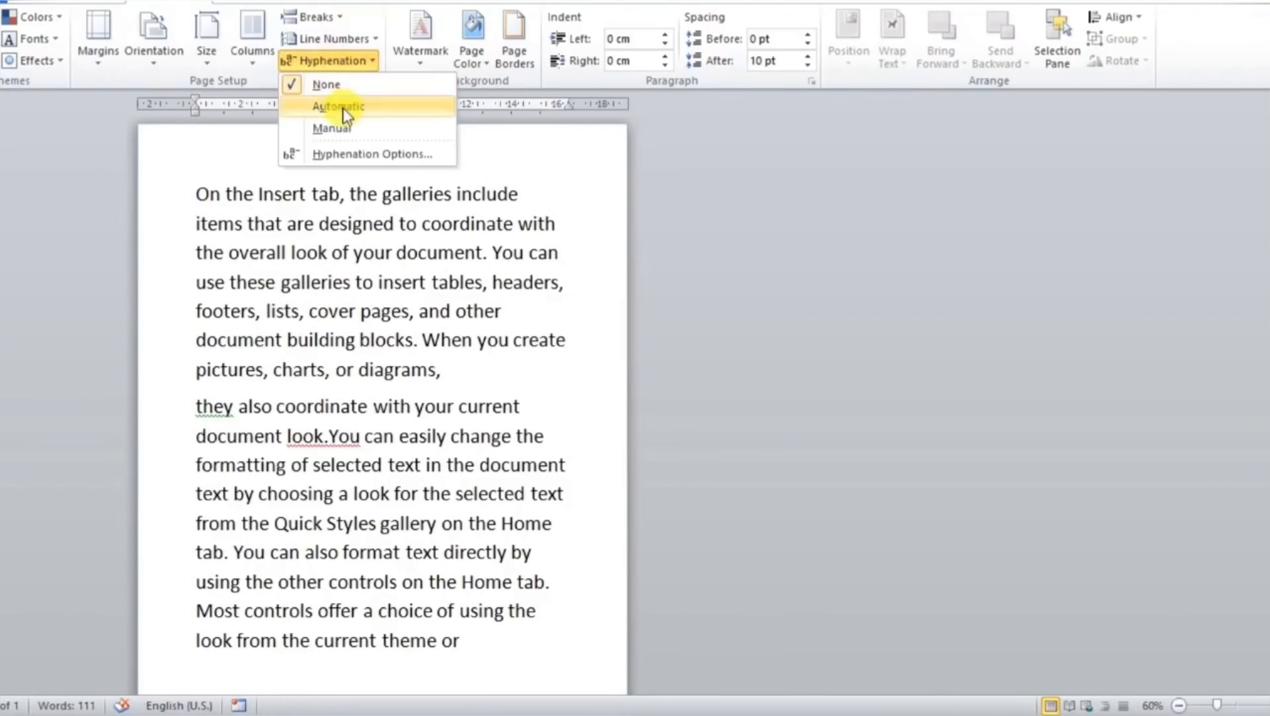
pyautogui.click(338, 123)
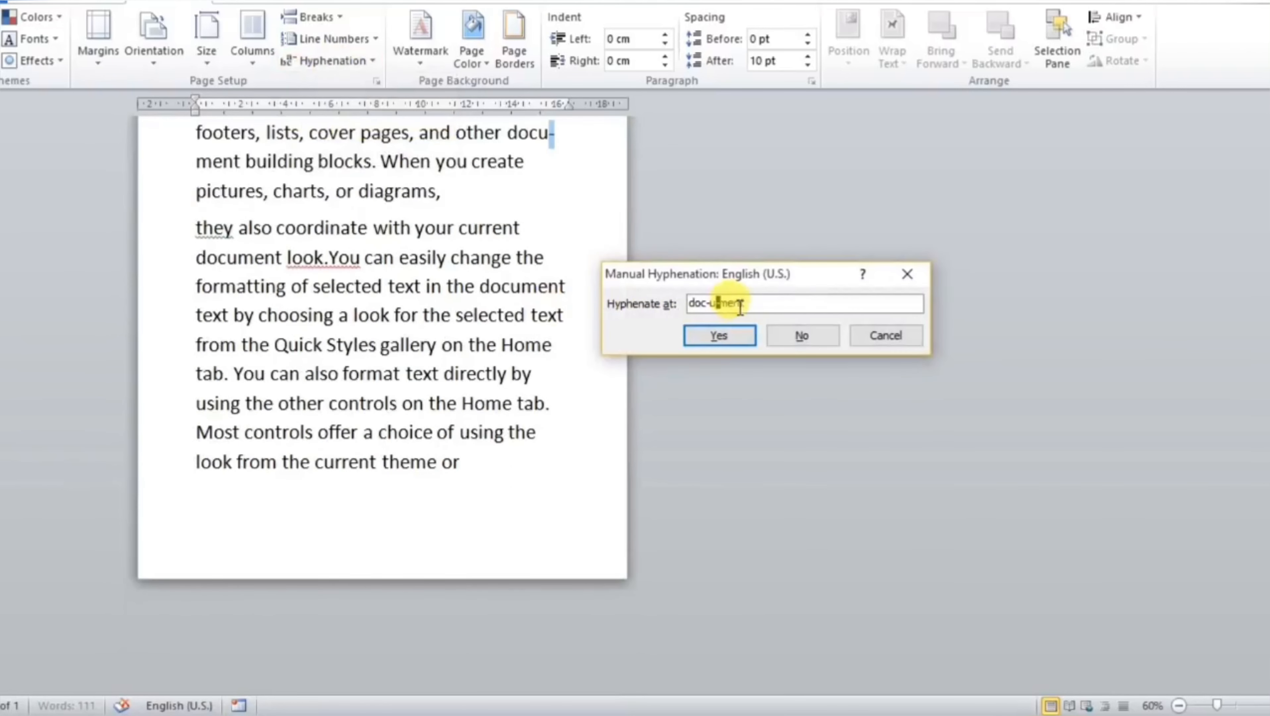
pyautogui.click(735, 338)
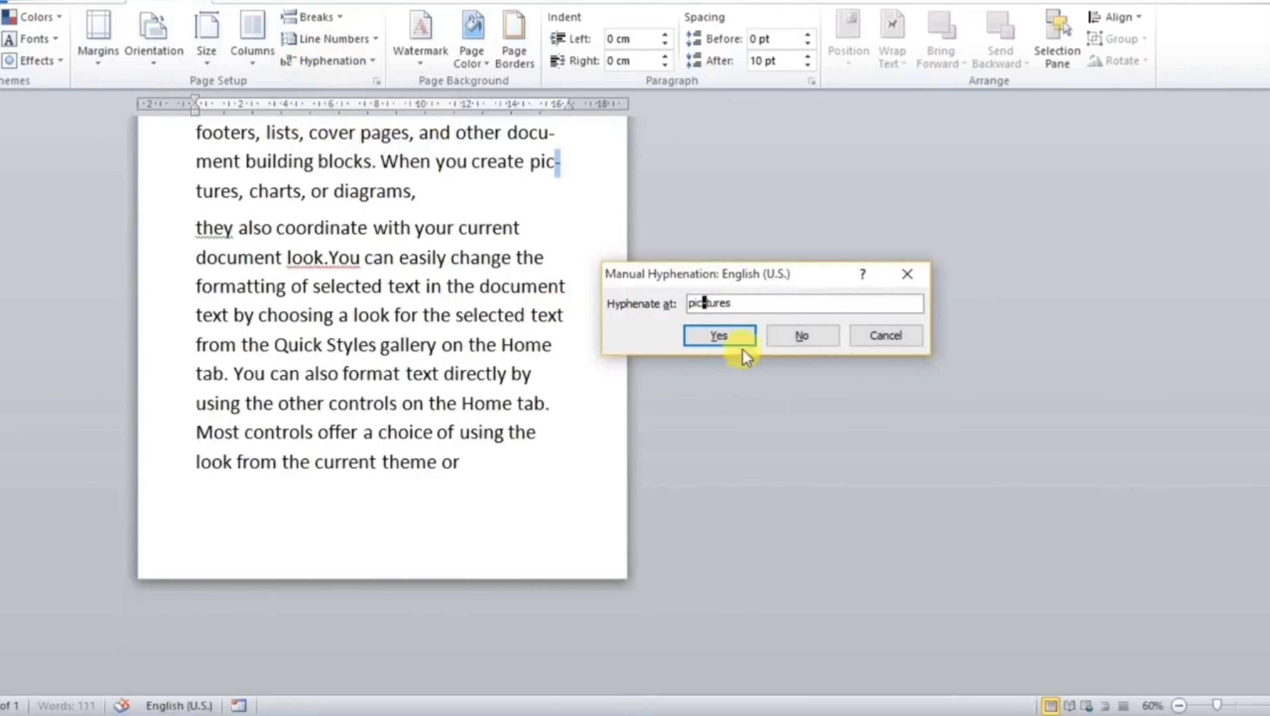
pyautogui.click(716, 338)
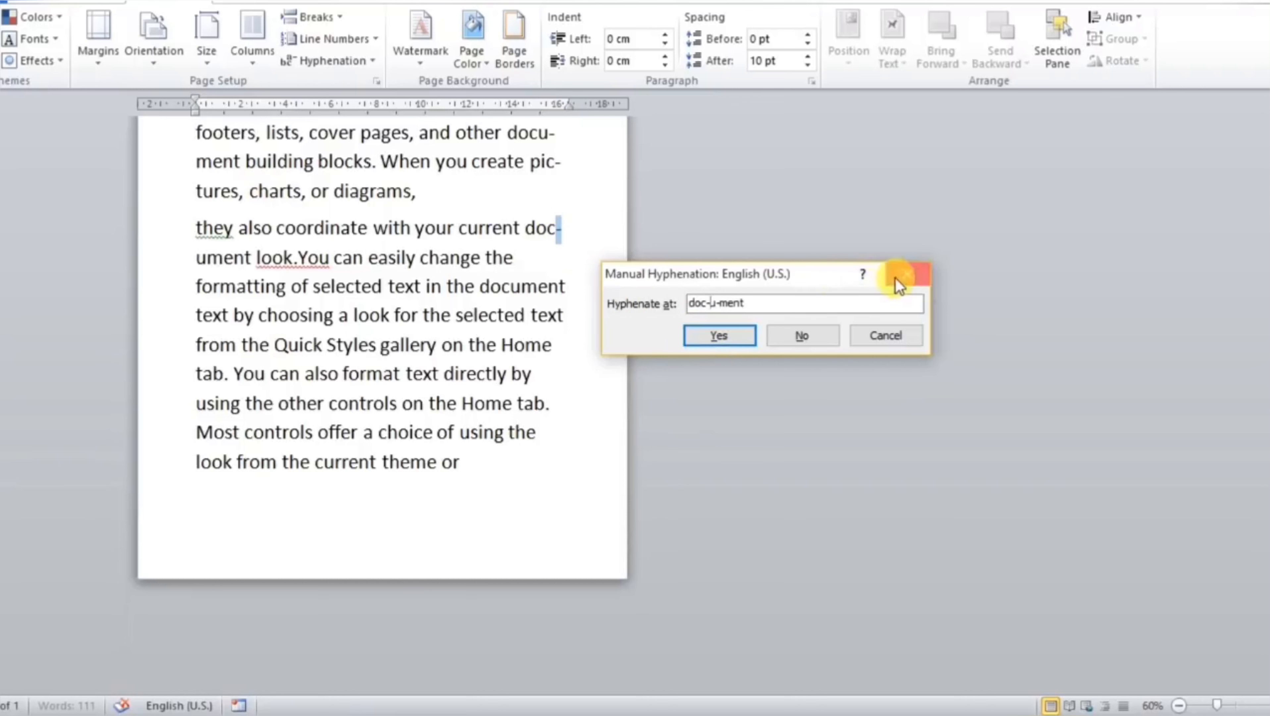
pyautogui.click(907, 274)
pyautogui.click(363, 62)
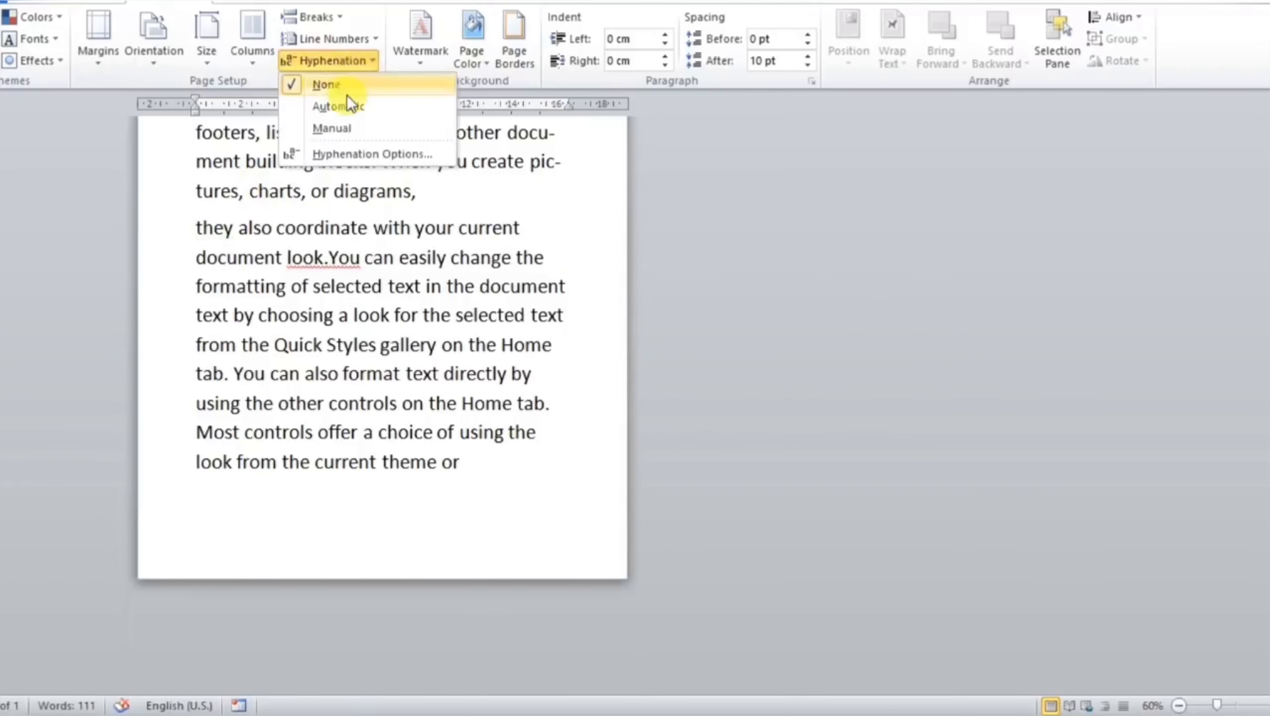
pyautogui.click(340, 106)
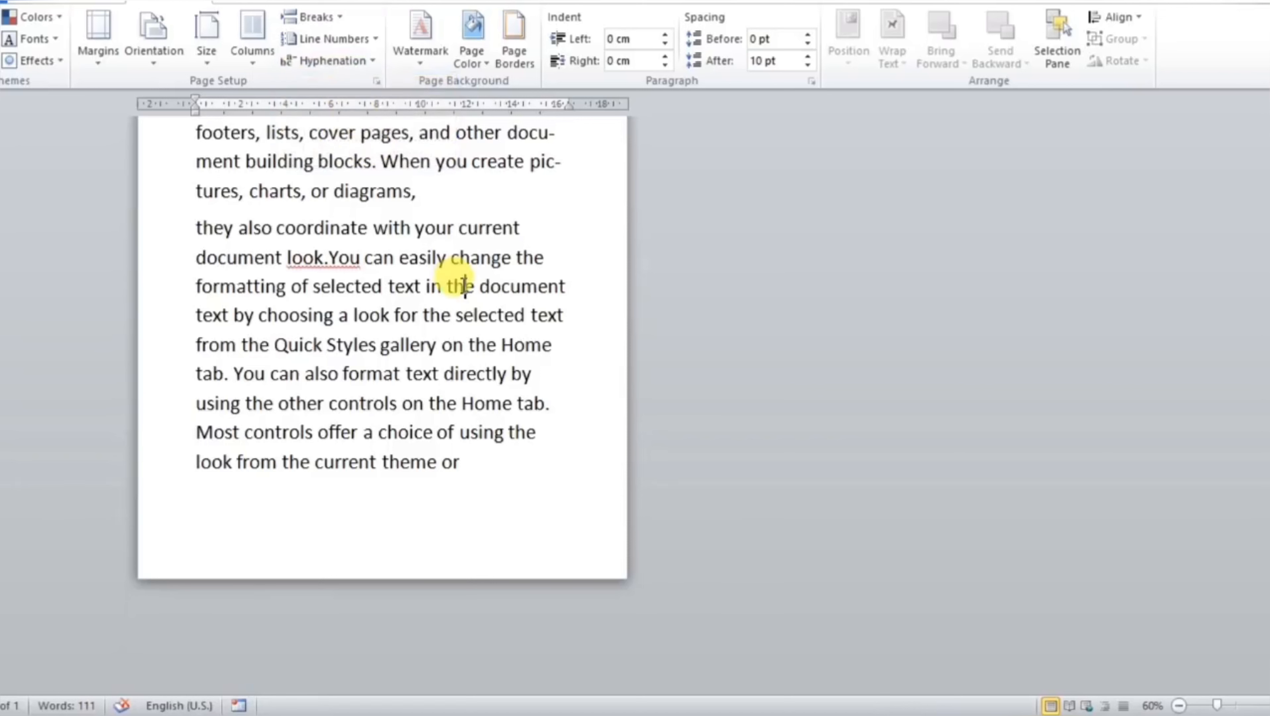
pyautogui.scroll(2, 497, 272)
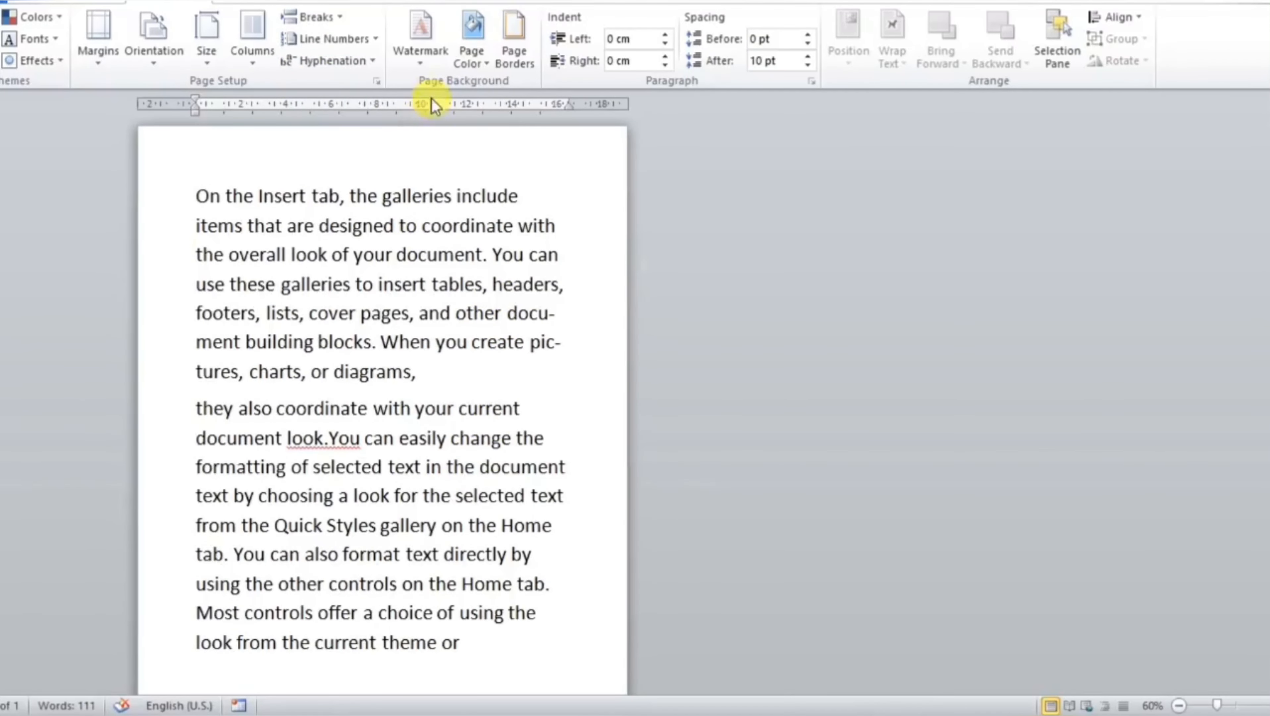
pyautogui.click(424, 50)
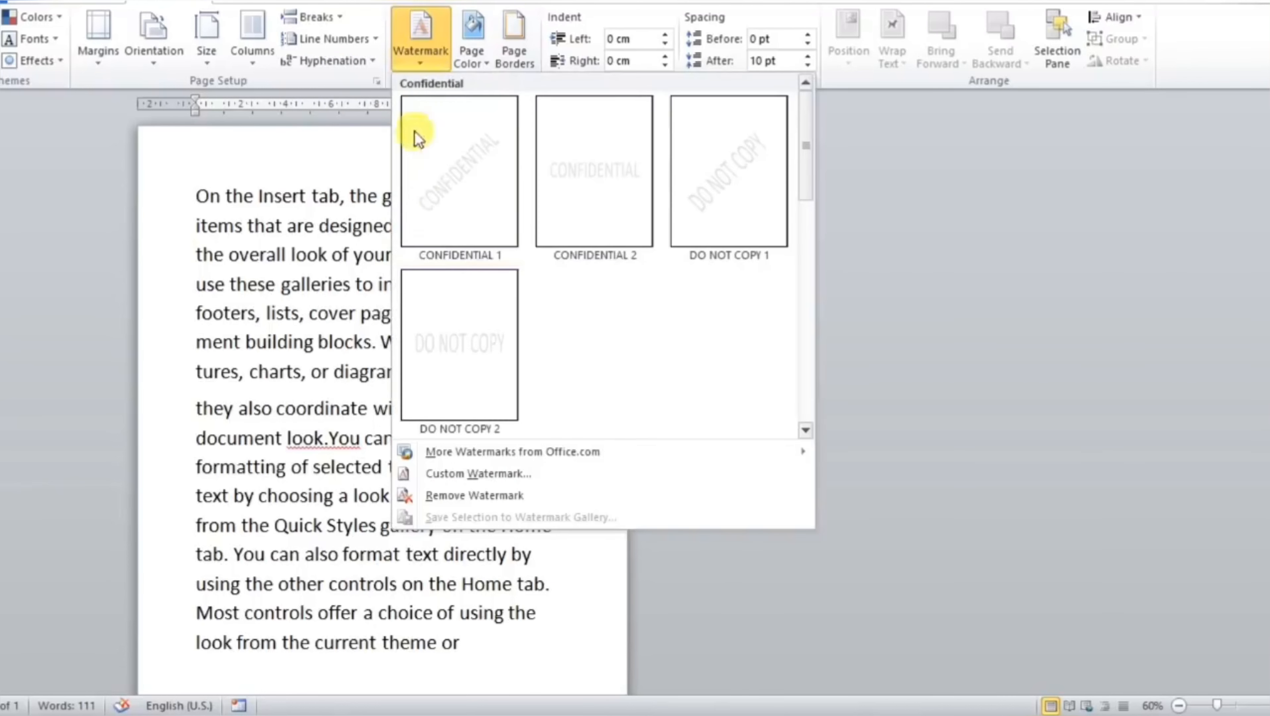
pyautogui.click(317, 407)
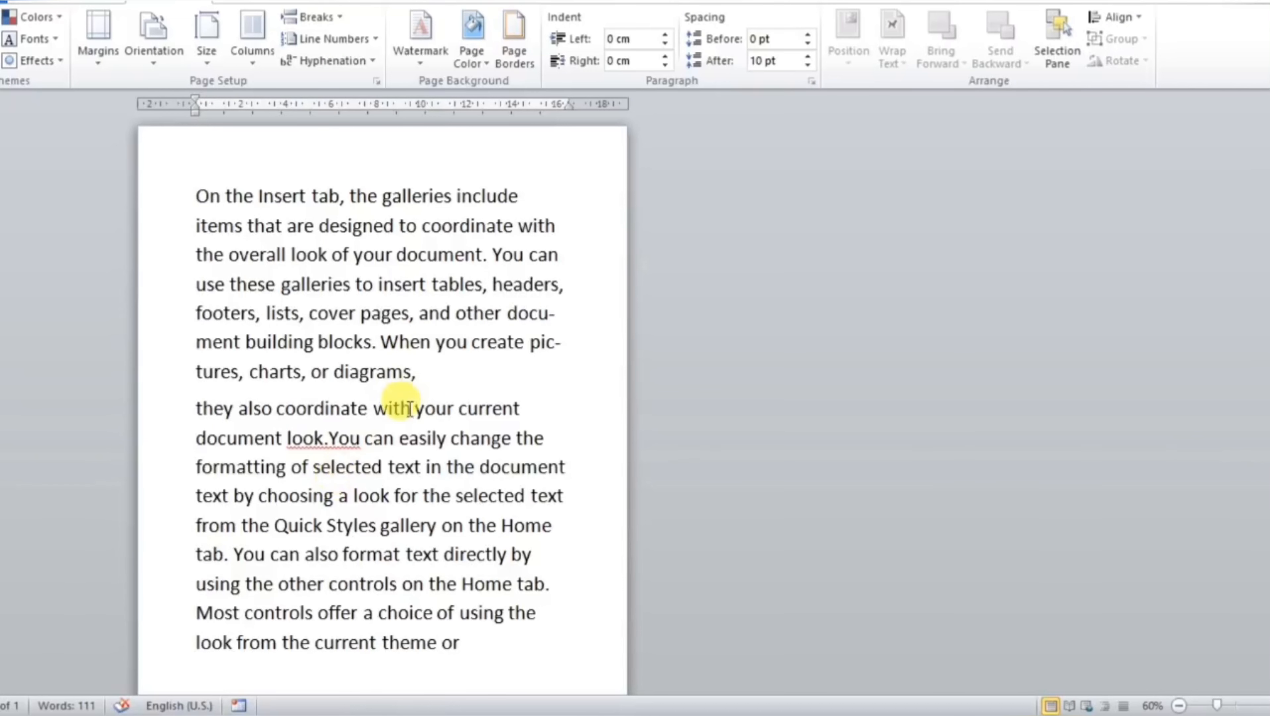
# Step: Add two blank pages with page breaks after the last word and apply the DO NOT COPY 2 watermark
pyautogui.keyDown('ctrl'); pyautogui.scroll(-1, 410, 410); pyautogui.keyUp('ctrl')
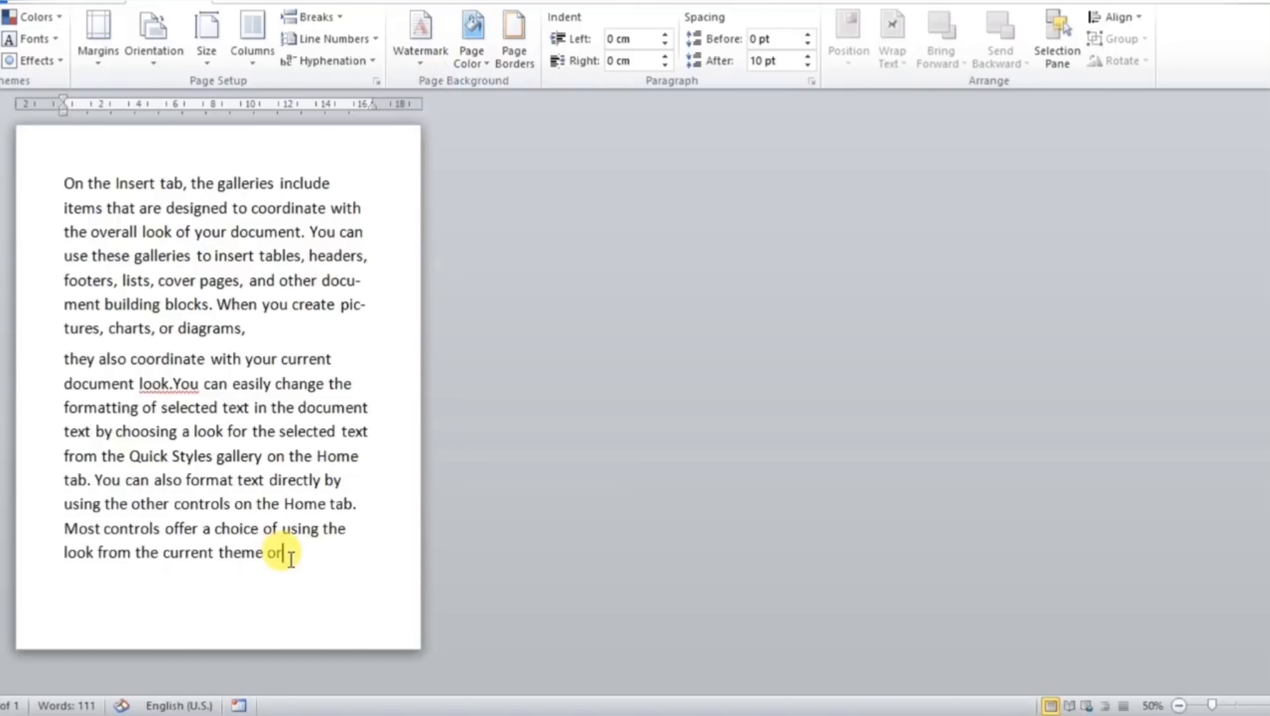
pyautogui.hotkey('ctrl', 'Return')
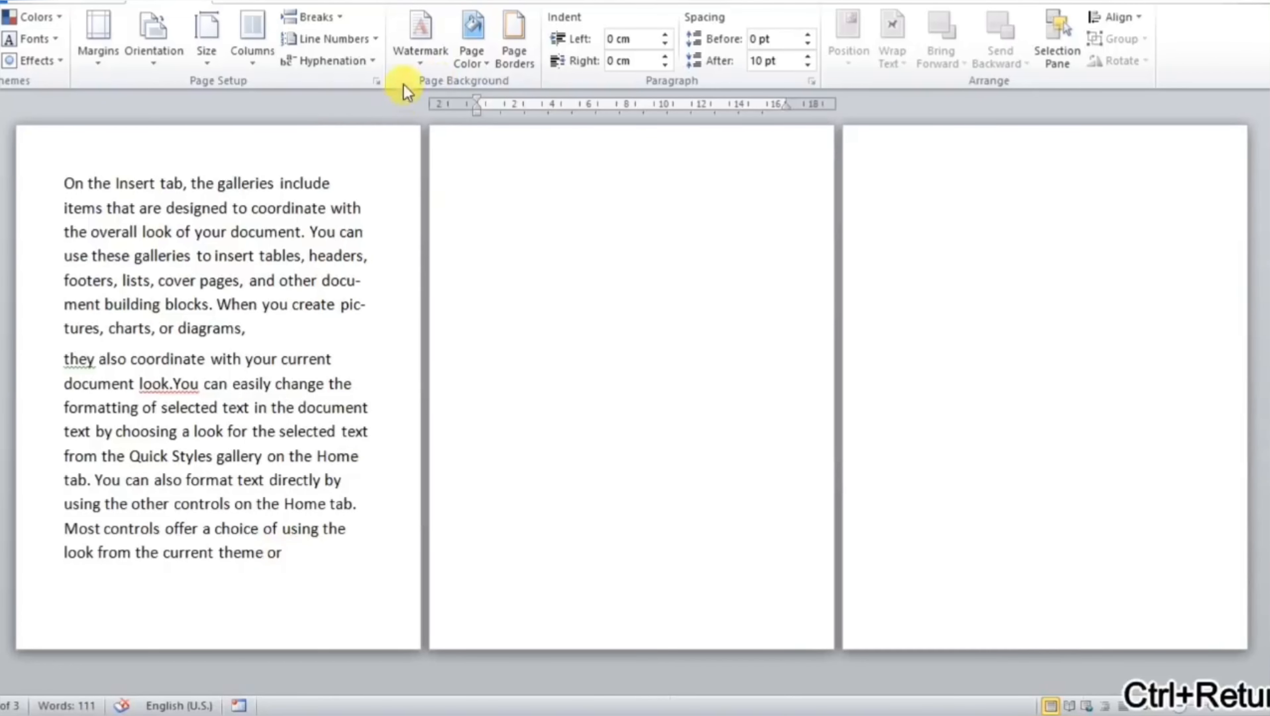
pyautogui.click(420, 40)
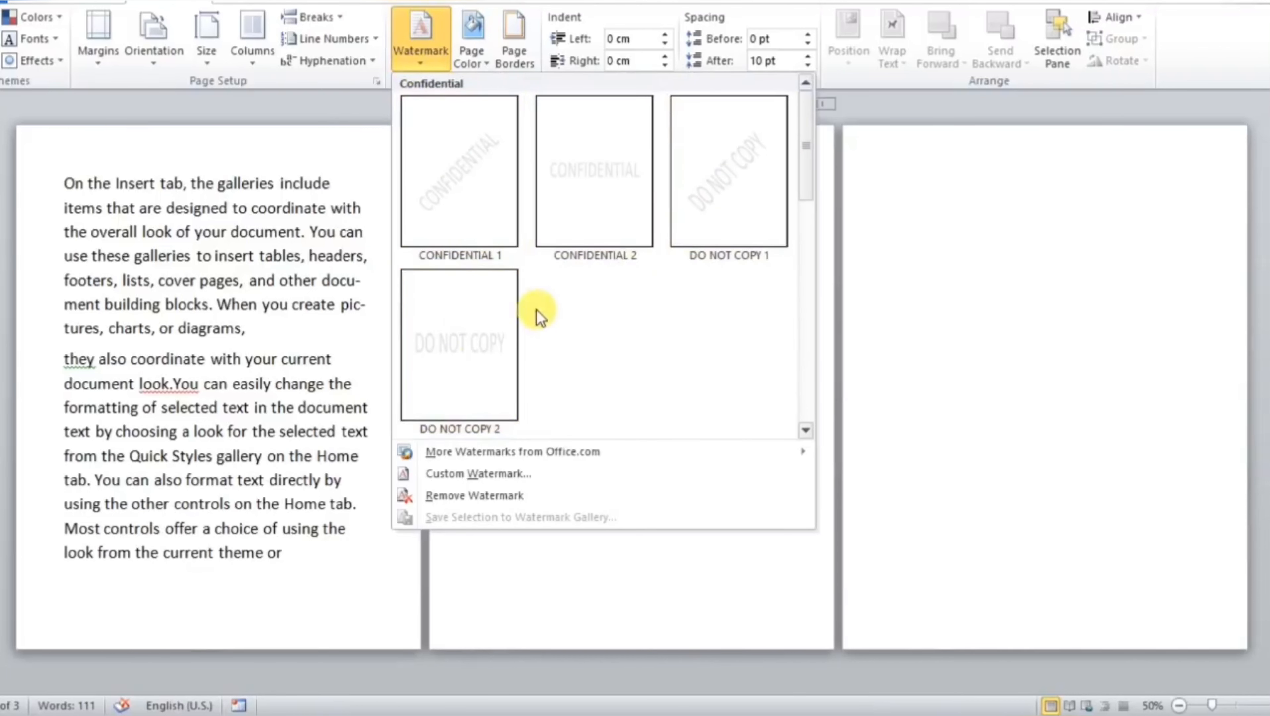
pyautogui.click(476, 329)
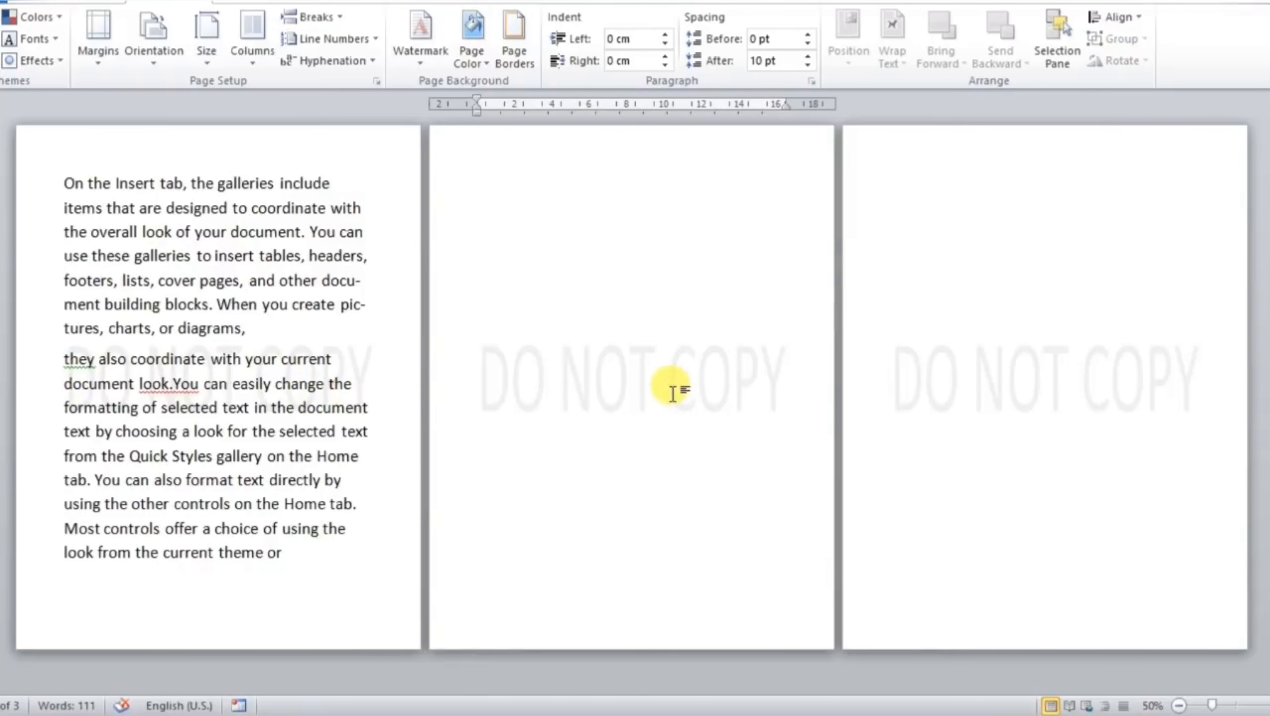
# Step: Check the watermark on the second and first pages in the print preview, and return to the document
pyautogui.hotkey('ctrl', 'p')
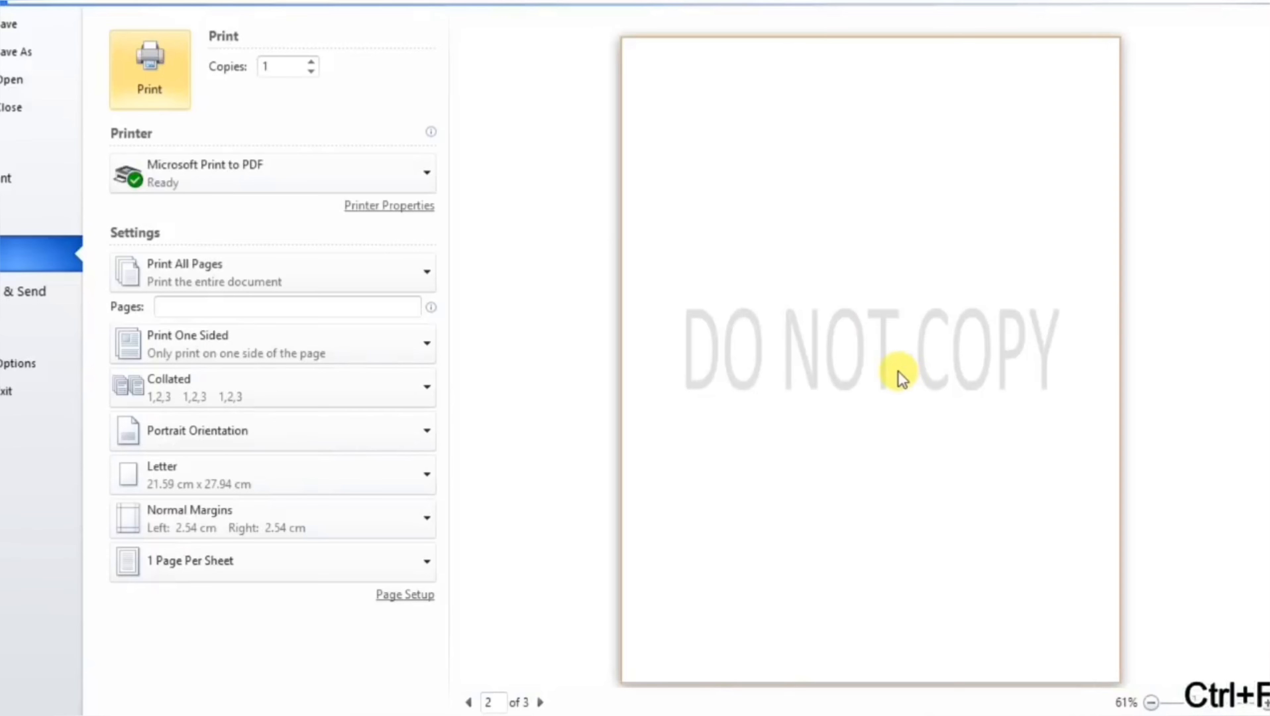
pyautogui.scroll(3, 899, 377)
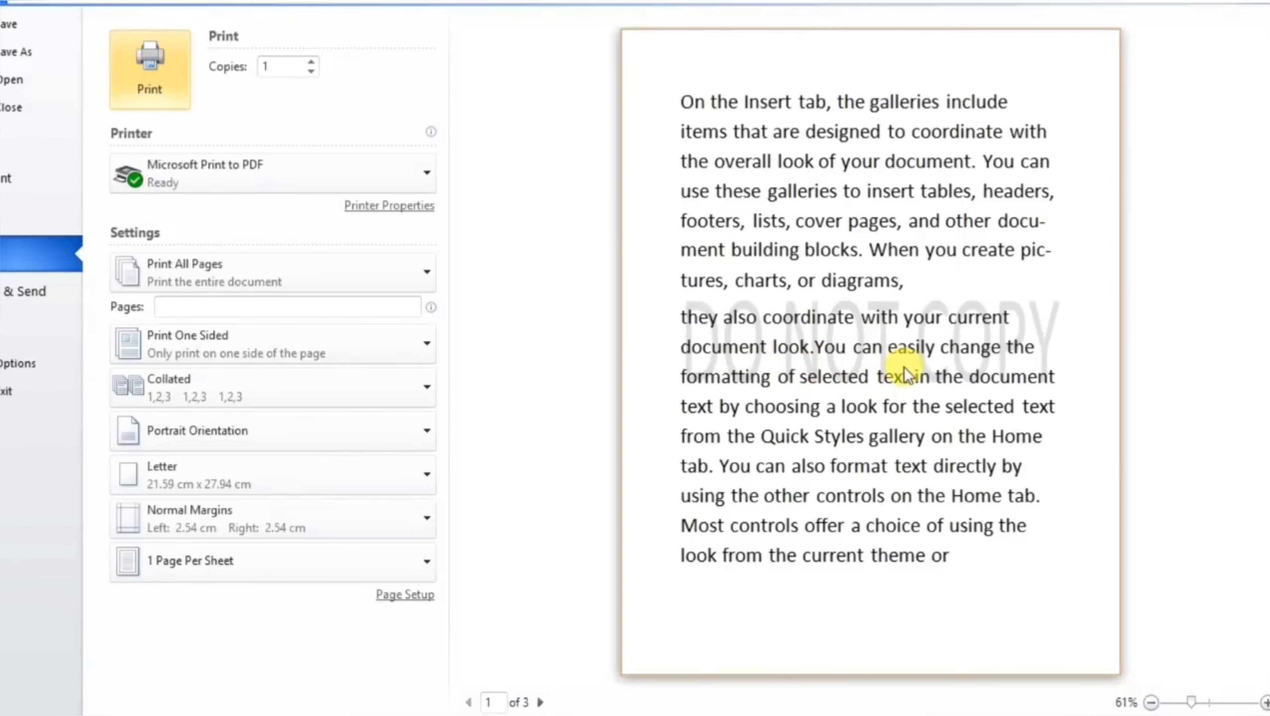
pyautogui.press('Escape')
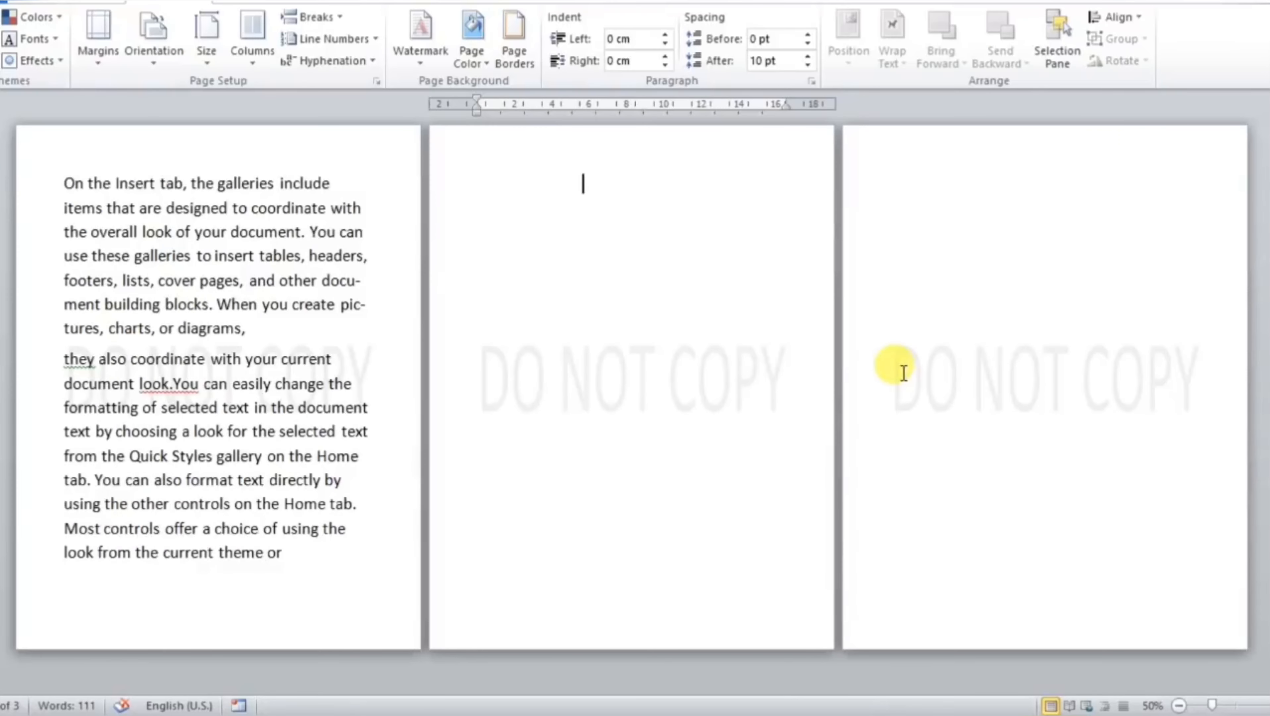
# Step: Remove the DO NOT COPY watermark and set up a custom text watermark reading "Deepak EduWorld"
pyautogui.click(411, 68)
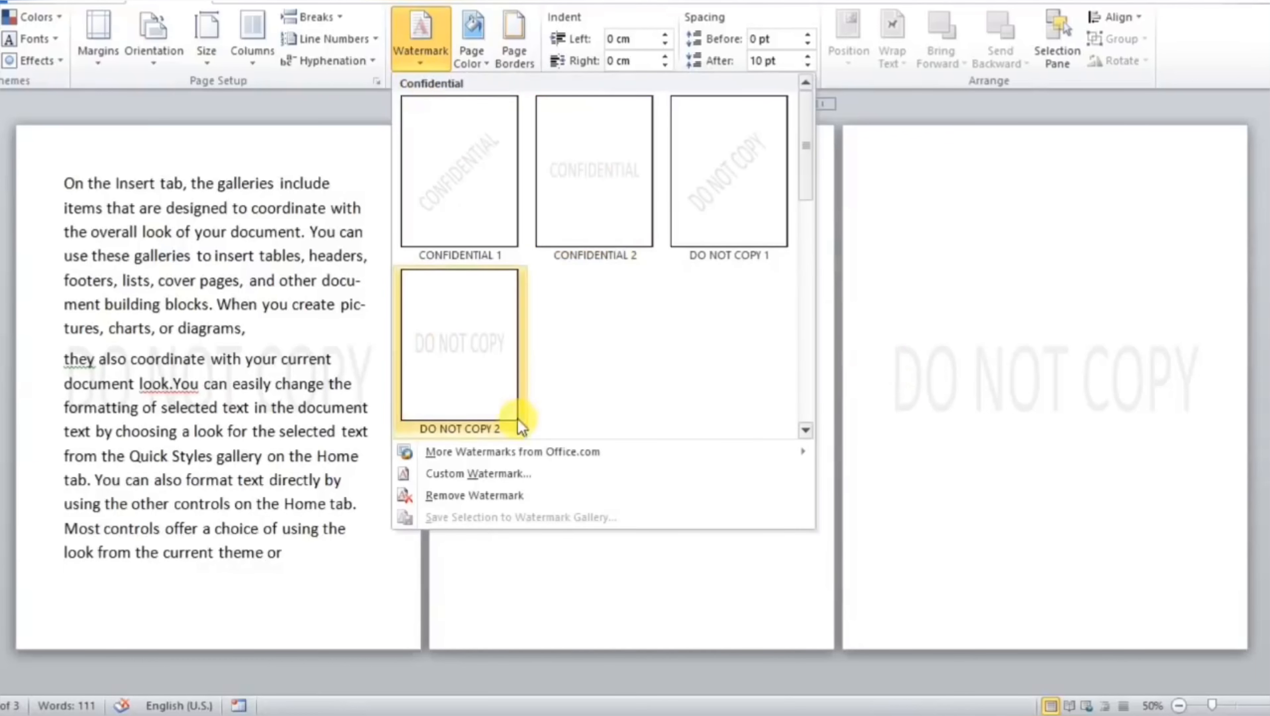
pyautogui.click(507, 476)
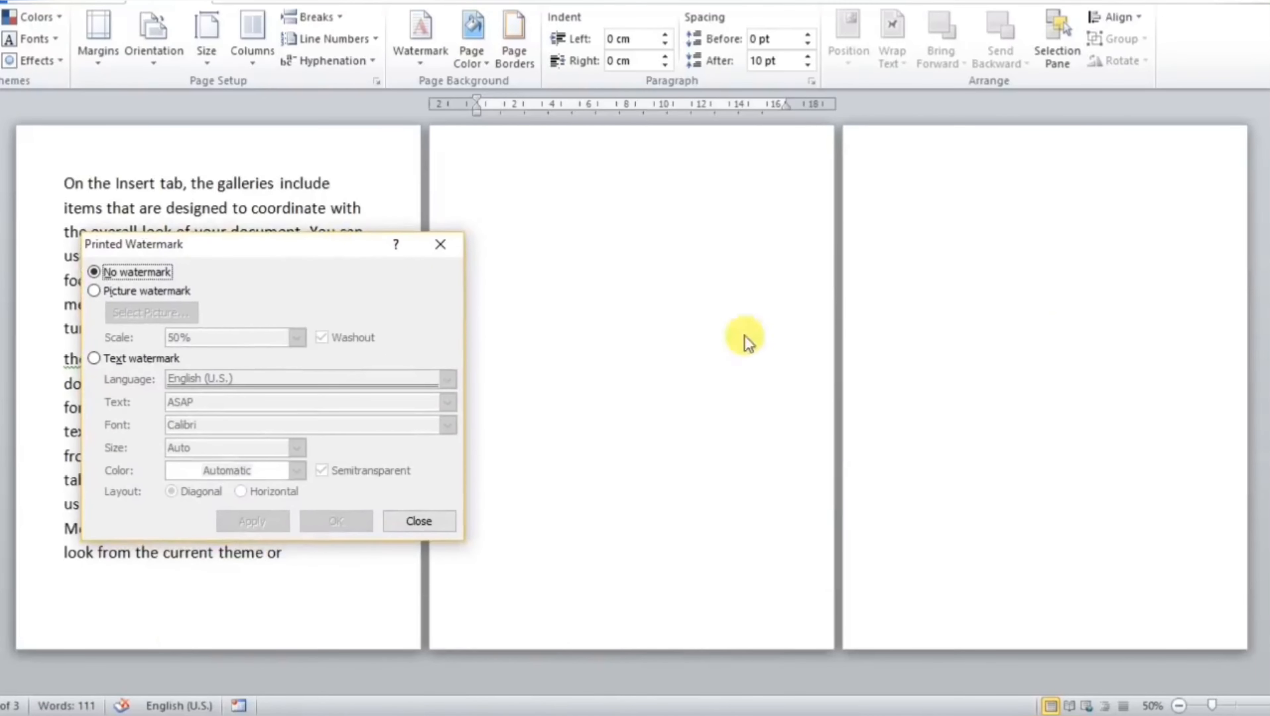
pyautogui.moveTo(300, 244); pyautogui.dragTo(323, 170)
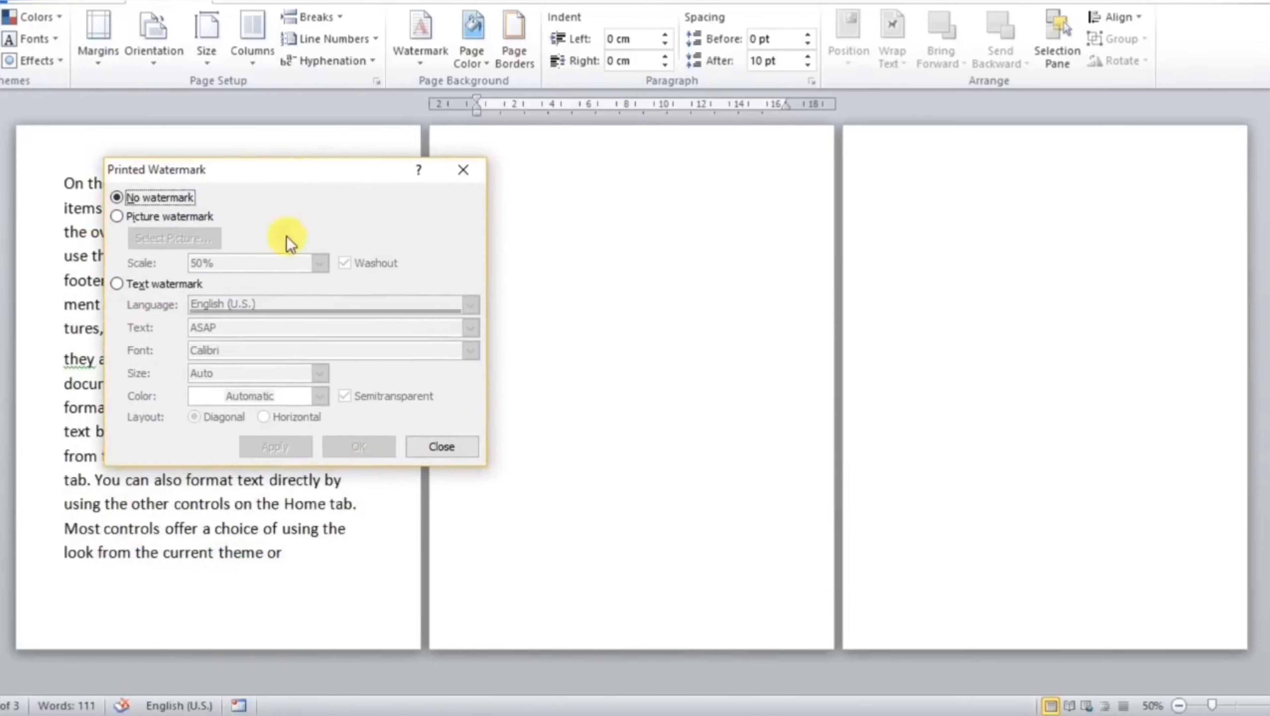
pyautogui.click(169, 283)
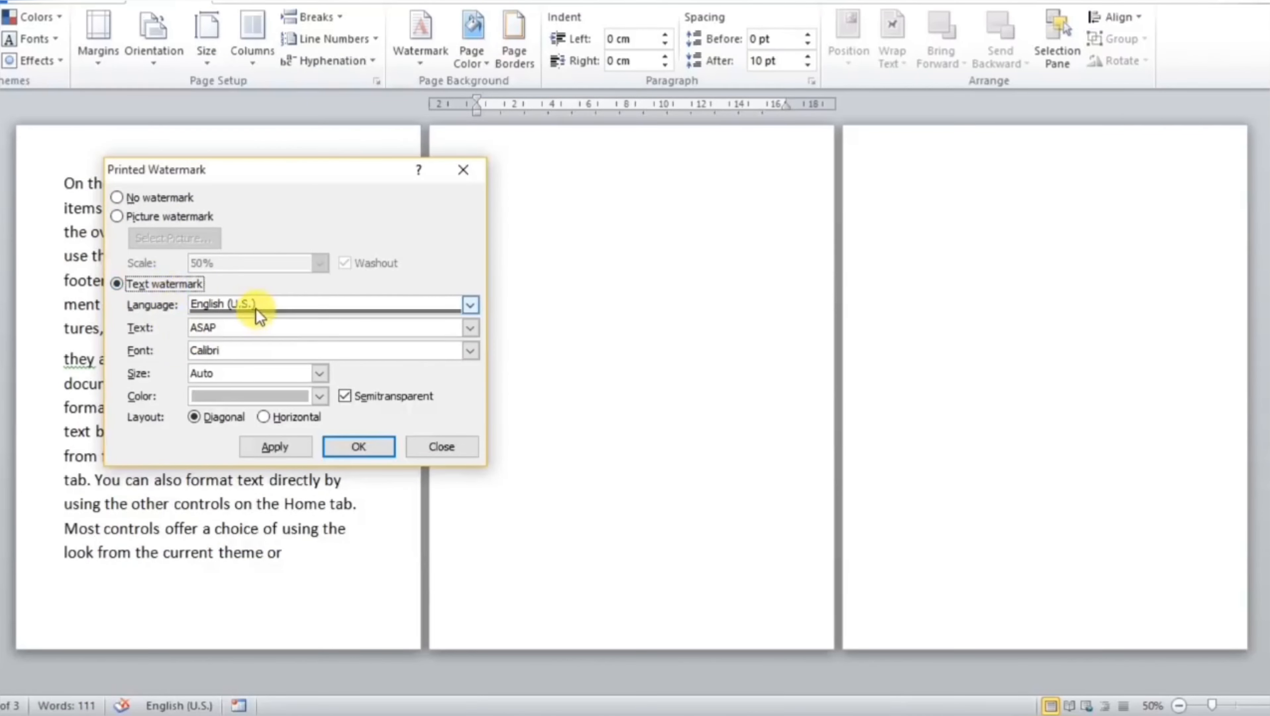
pyautogui.moveTo(248, 329); pyautogui.dragTo(157, 311)
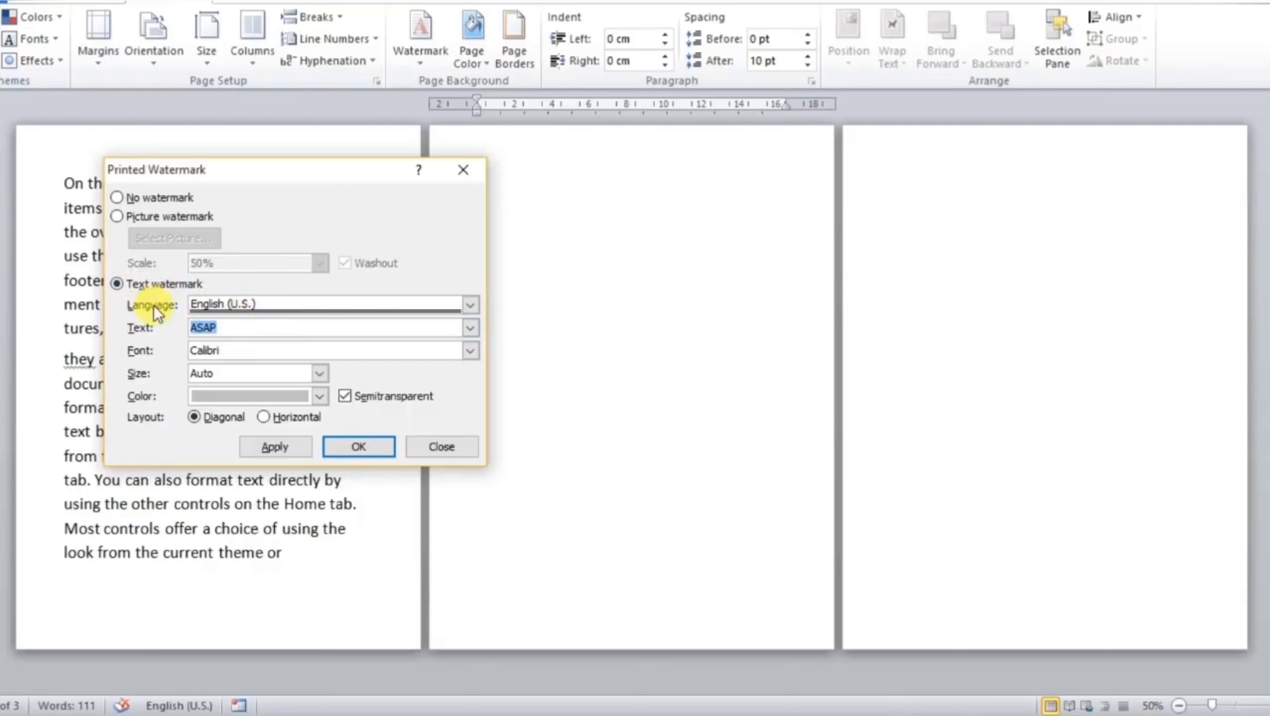
pyautogui.write('Deepak EduWorld')
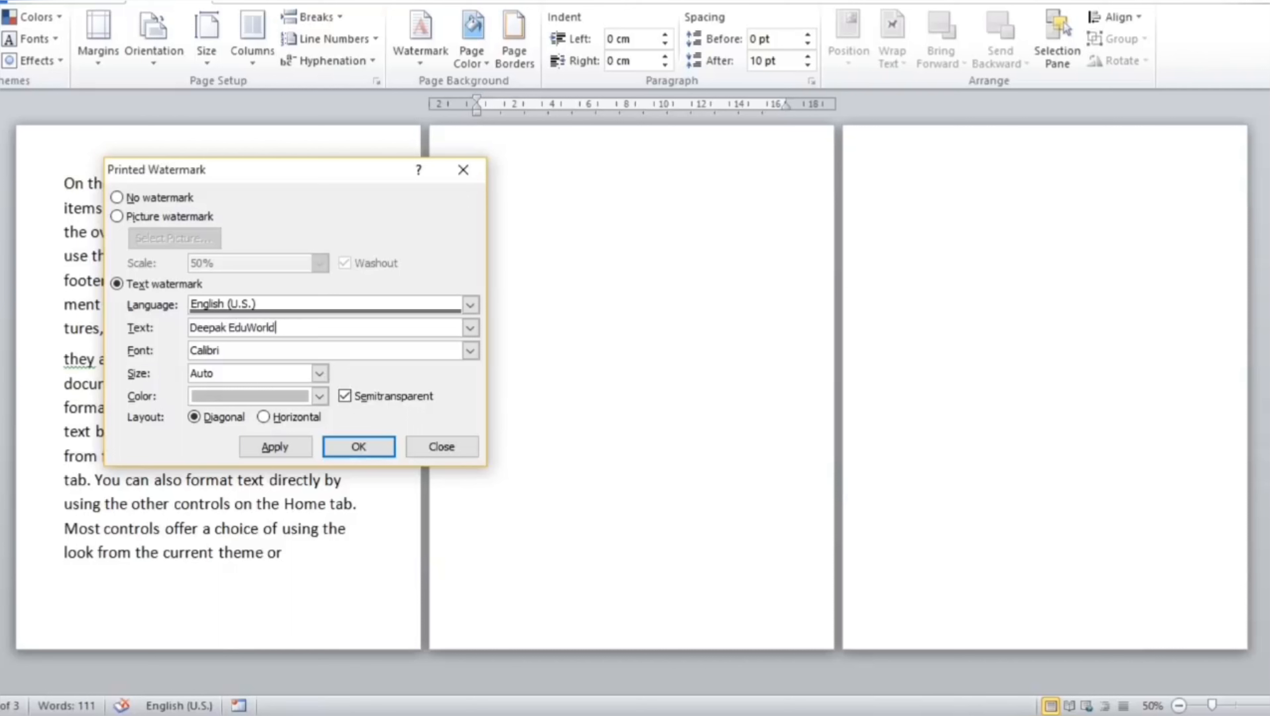
# Step: Set the custom text watermark's font to Elephant
pyautogui.doubleClick(240, 348)
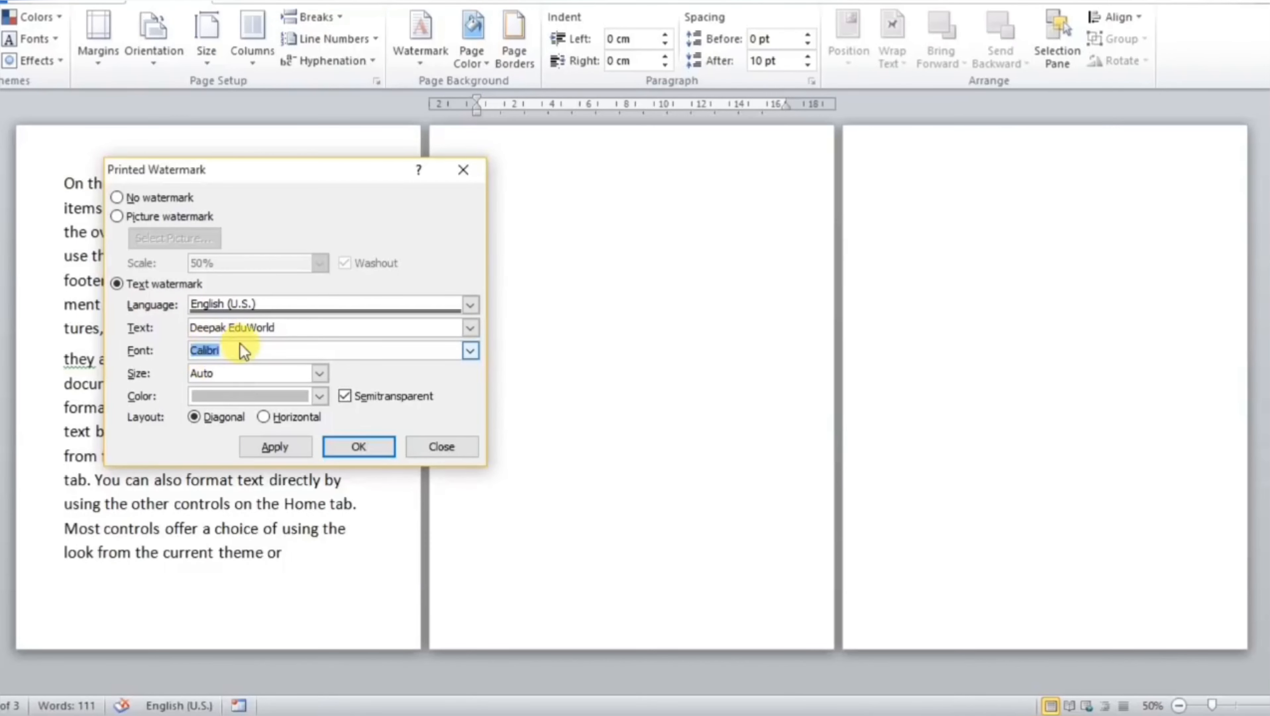
pyautogui.click(470, 350)
pyautogui.scroll(-2, 337, 433)
pyautogui.scroll(-6, 268, 416)
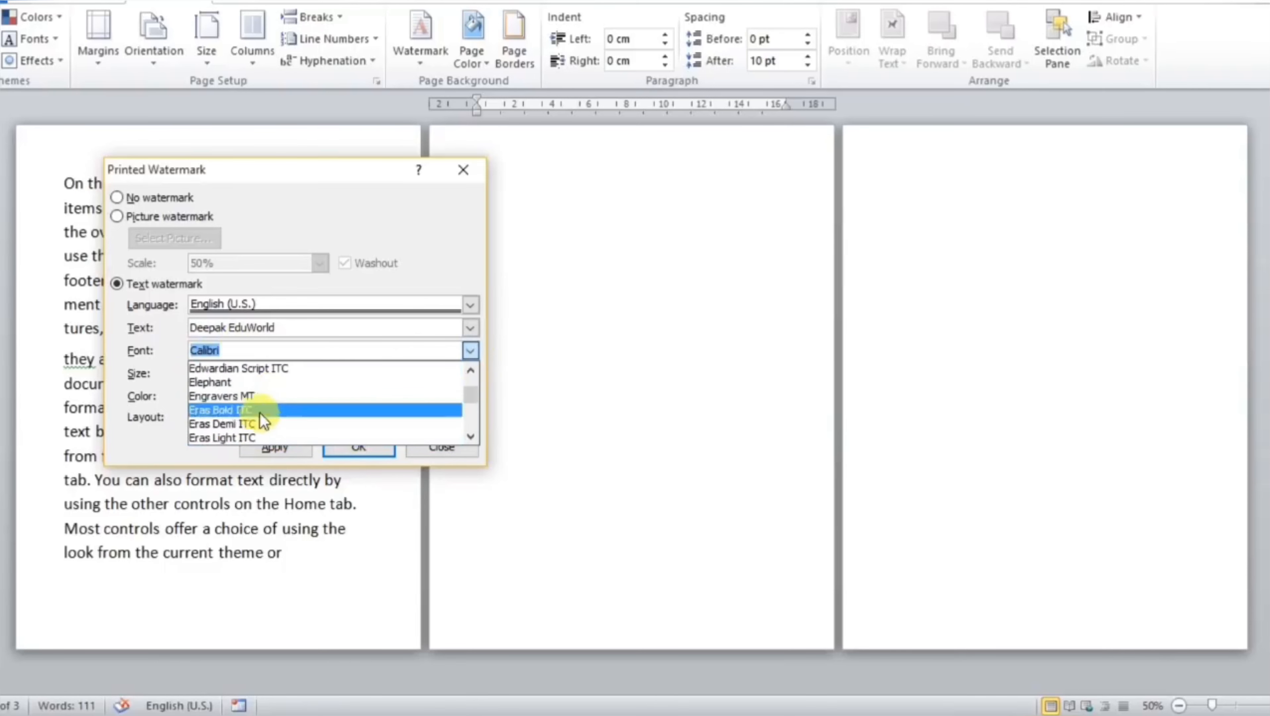
pyautogui.click(256, 381)
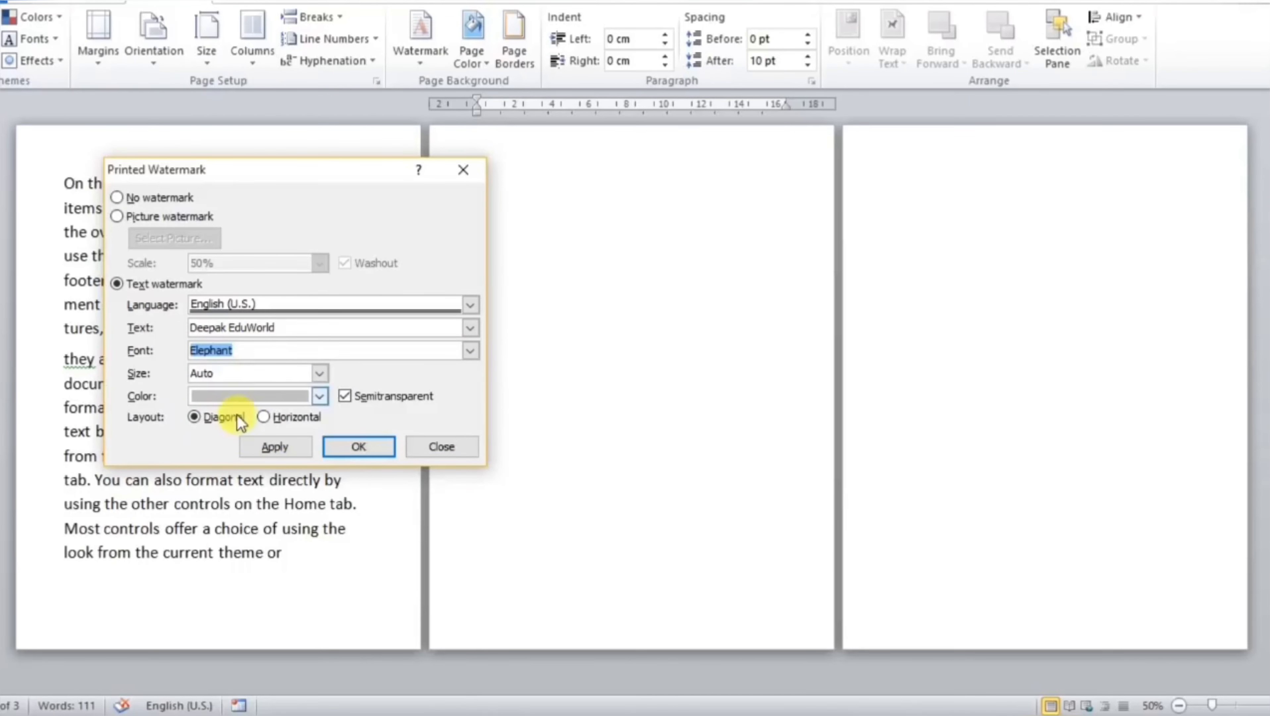
# Step: Apply the custom text watermark in a diagonal, semitransparent layout to the document
pyautogui.click(320, 372)
pyautogui.click(250, 446)
pyautogui.click(358, 446)
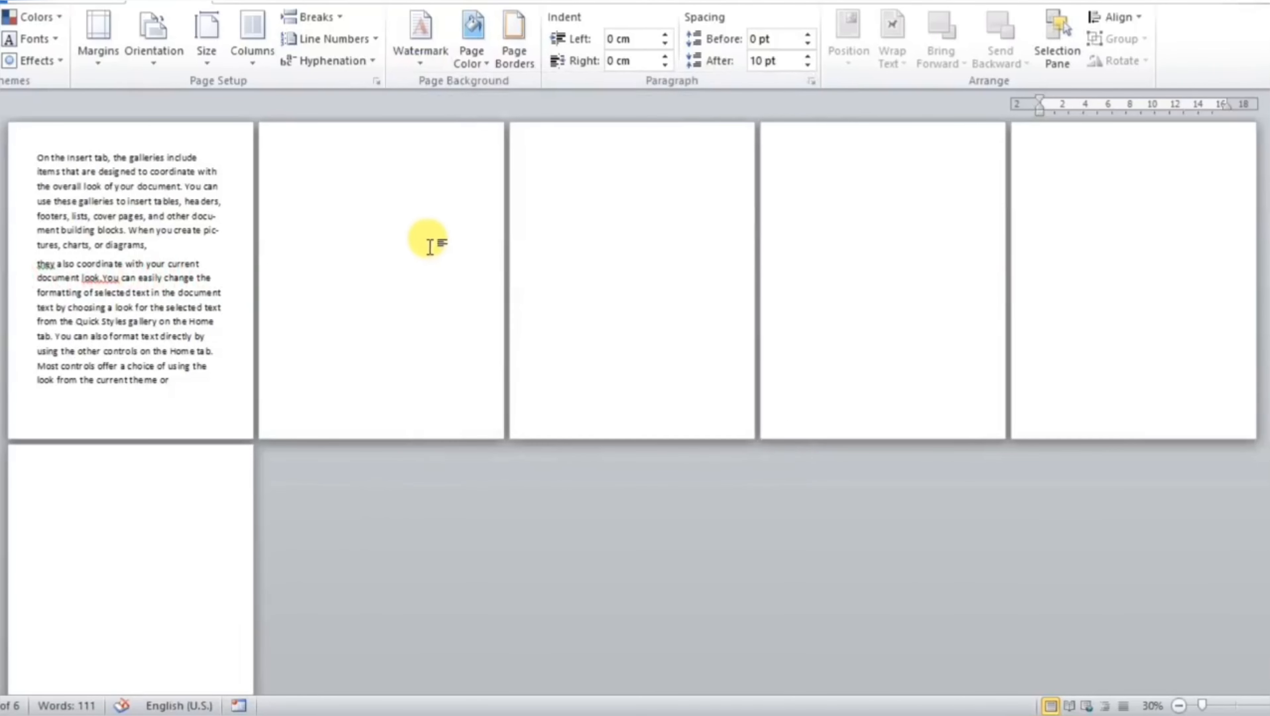
# Step: Preview the Tan, Background 2, Darker 25% page color on the document's pages
pyautogui.click(480, 70)
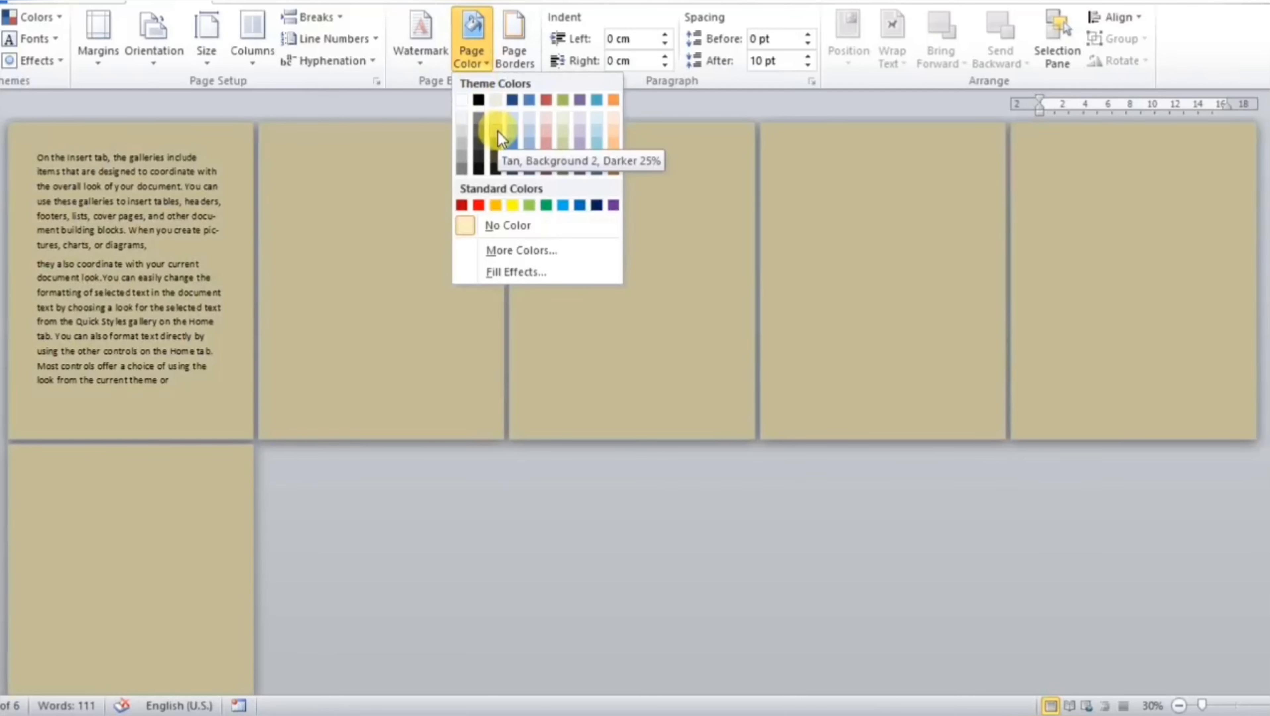
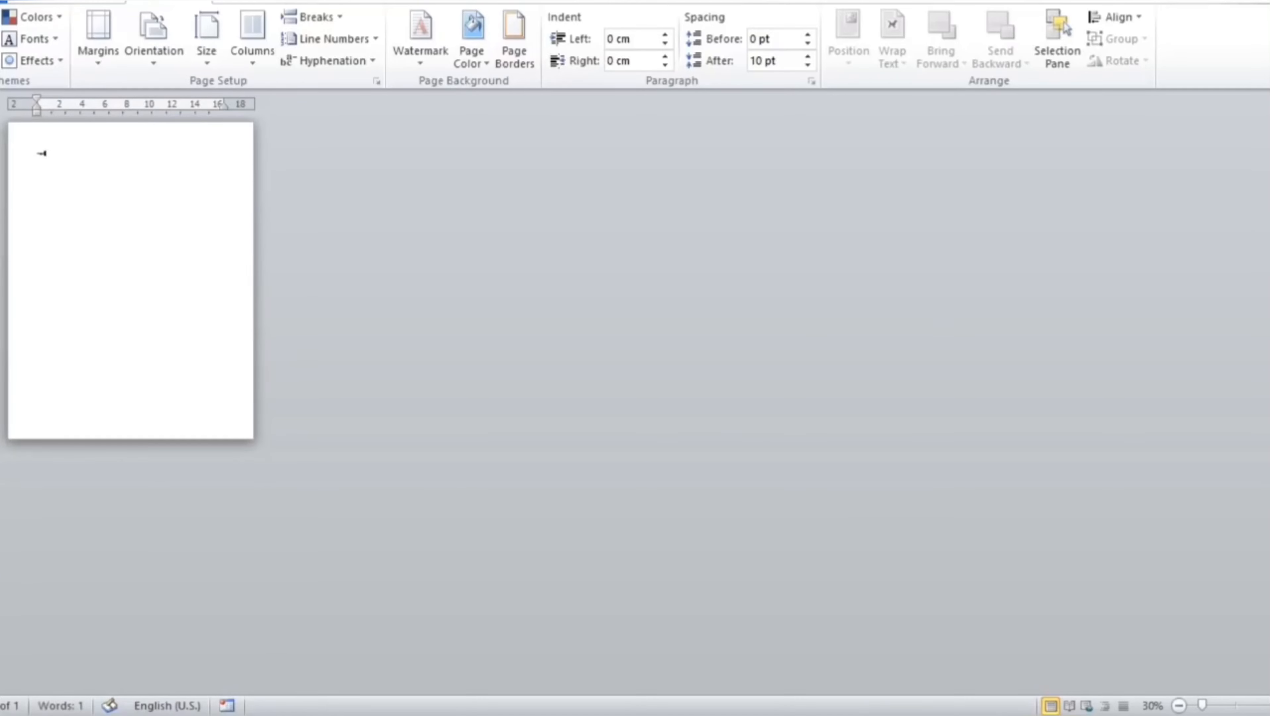
# Step: Generate three paragraphs of sample text on the blank page
pyautogui.press('Return')
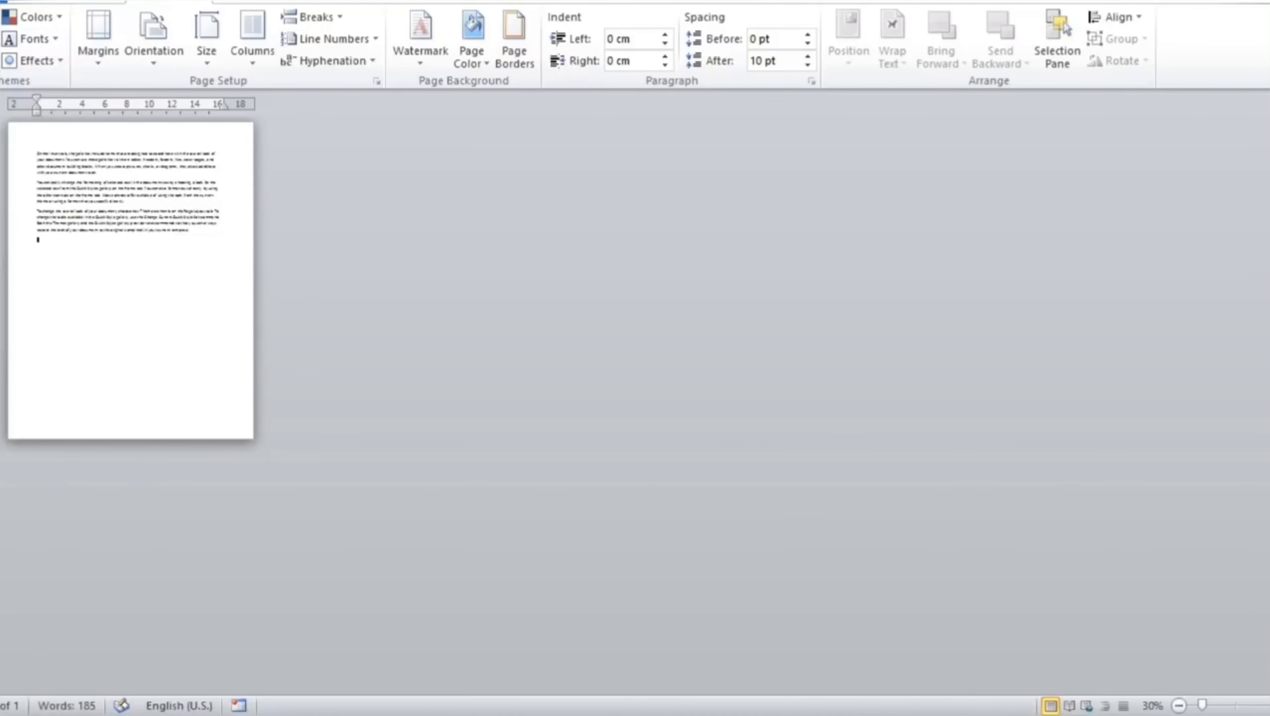
pyautogui.keyDown('ctrl'); pyautogui.scroll(10, 285, 292); pyautogui.keyUp('ctrl')
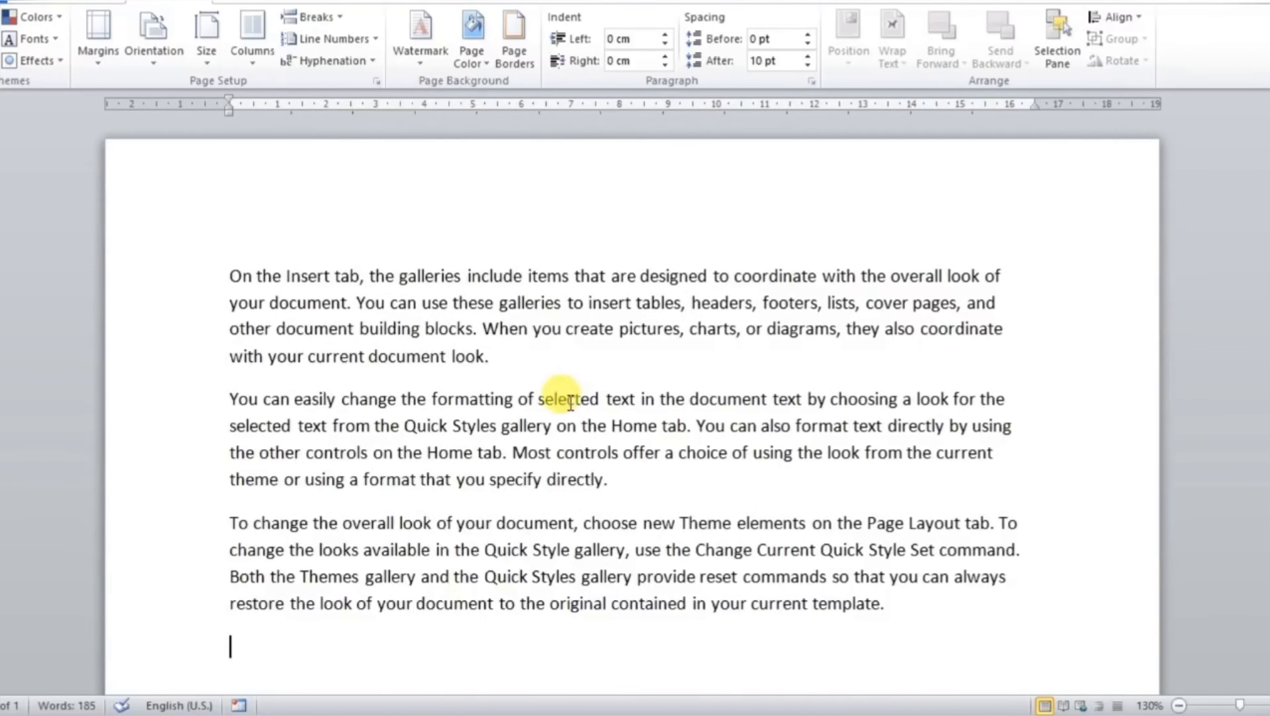
# Step: Try a ½ pt box border around the three sample paragraphs, and undo it
pyautogui.moveTo(920, 603); pyautogui.dragTo(241, 253)
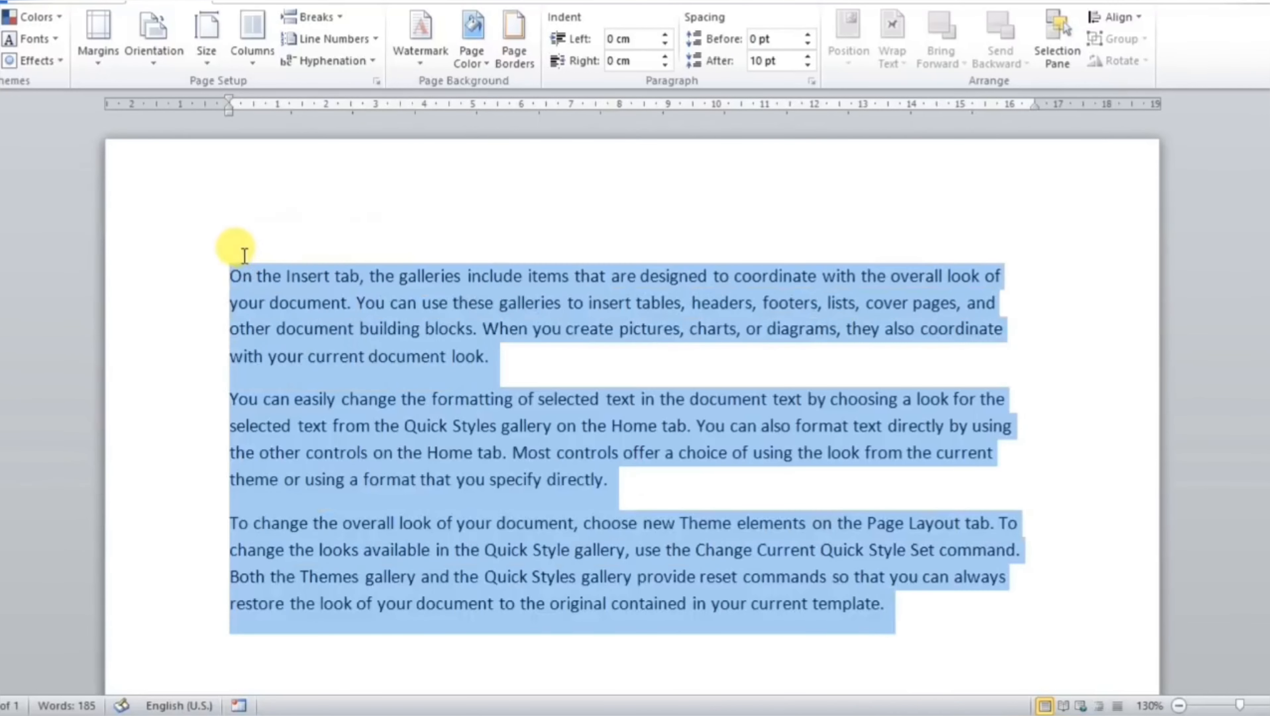
pyautogui.click(520, 44)
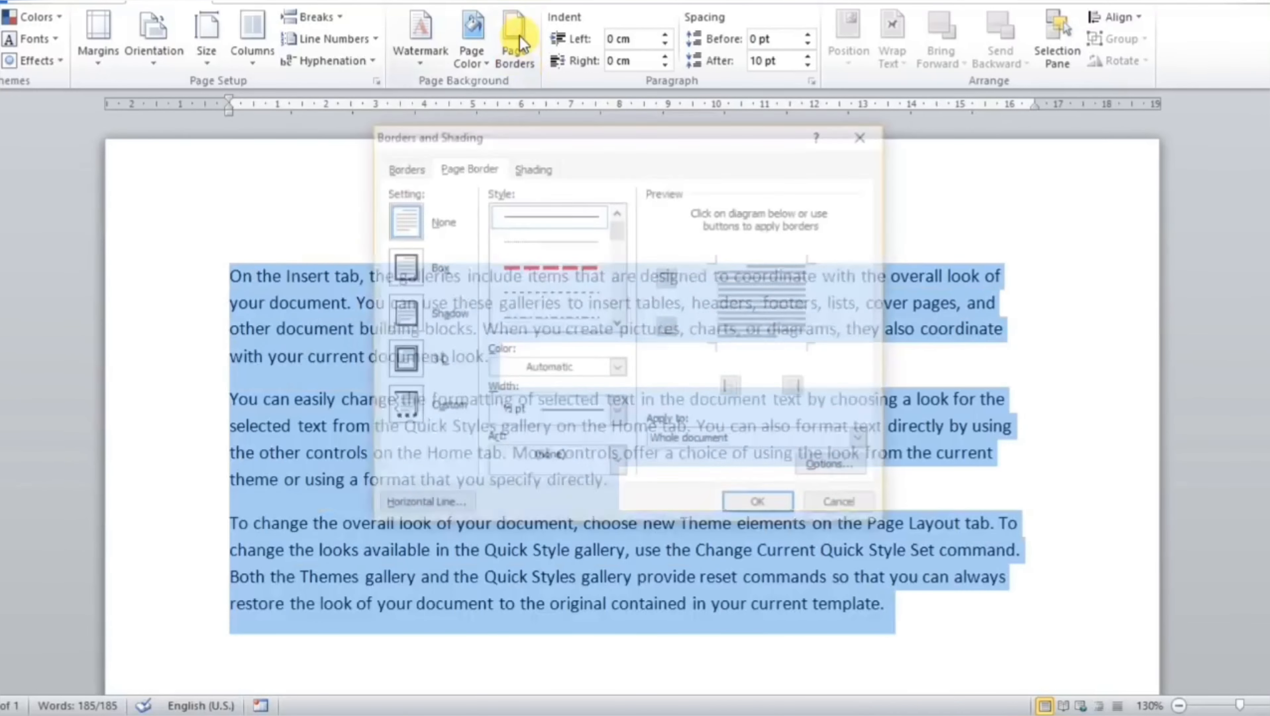
pyautogui.click(403, 168)
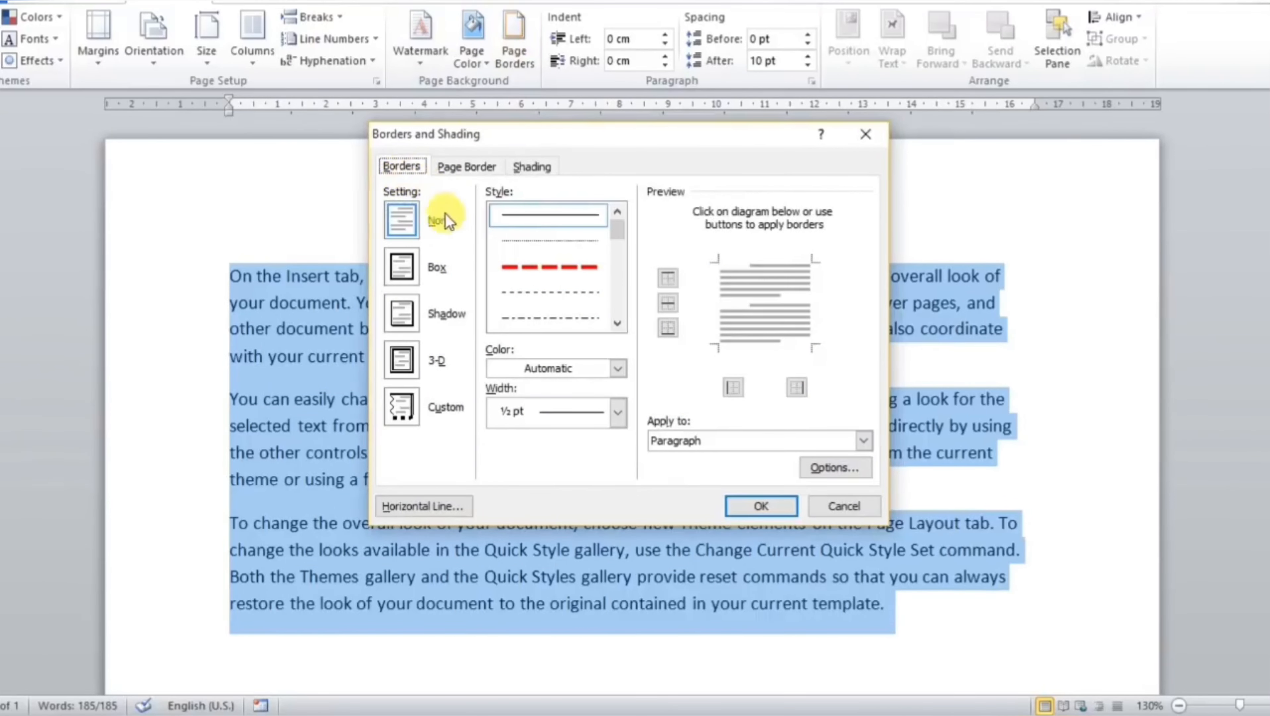
pyautogui.moveTo(599, 139)
pyautogui.mouseDown()
pyautogui.moveTo(476, 114)
pyautogui.moveTo(307, 40)
pyautogui.moveTo(379, 68)
pyautogui.mouseUp()
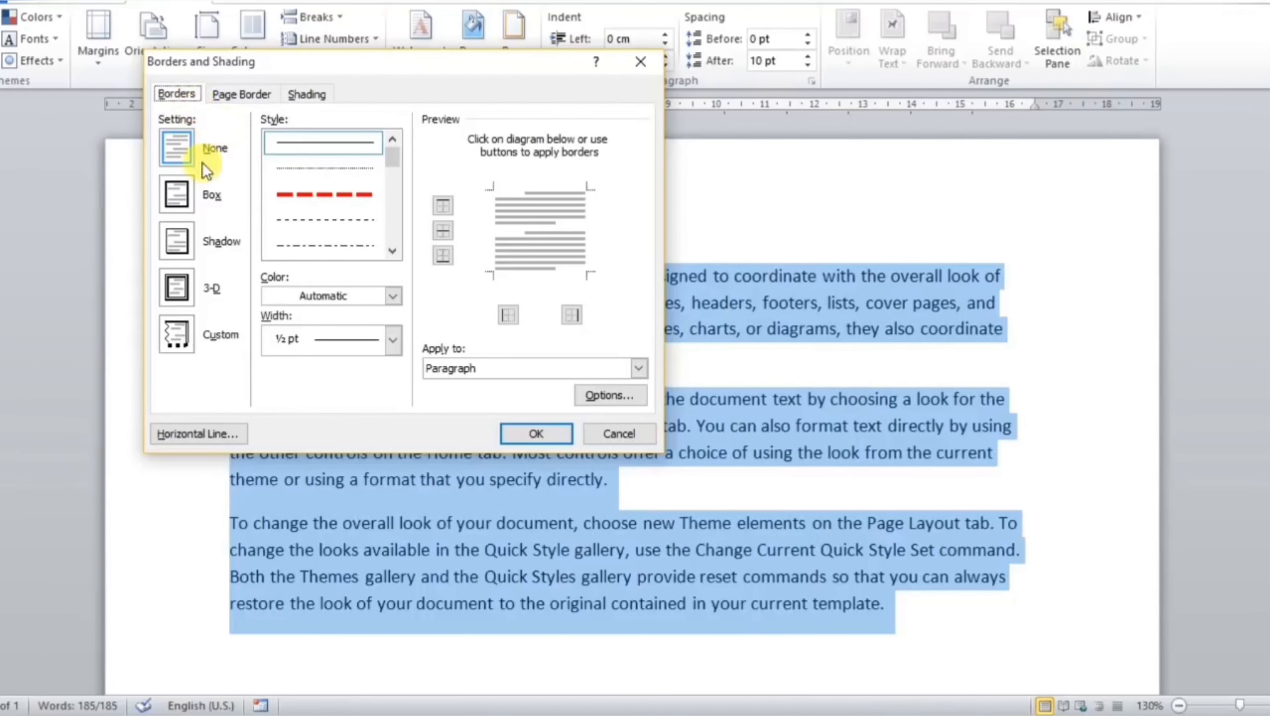
pyautogui.click(173, 208)
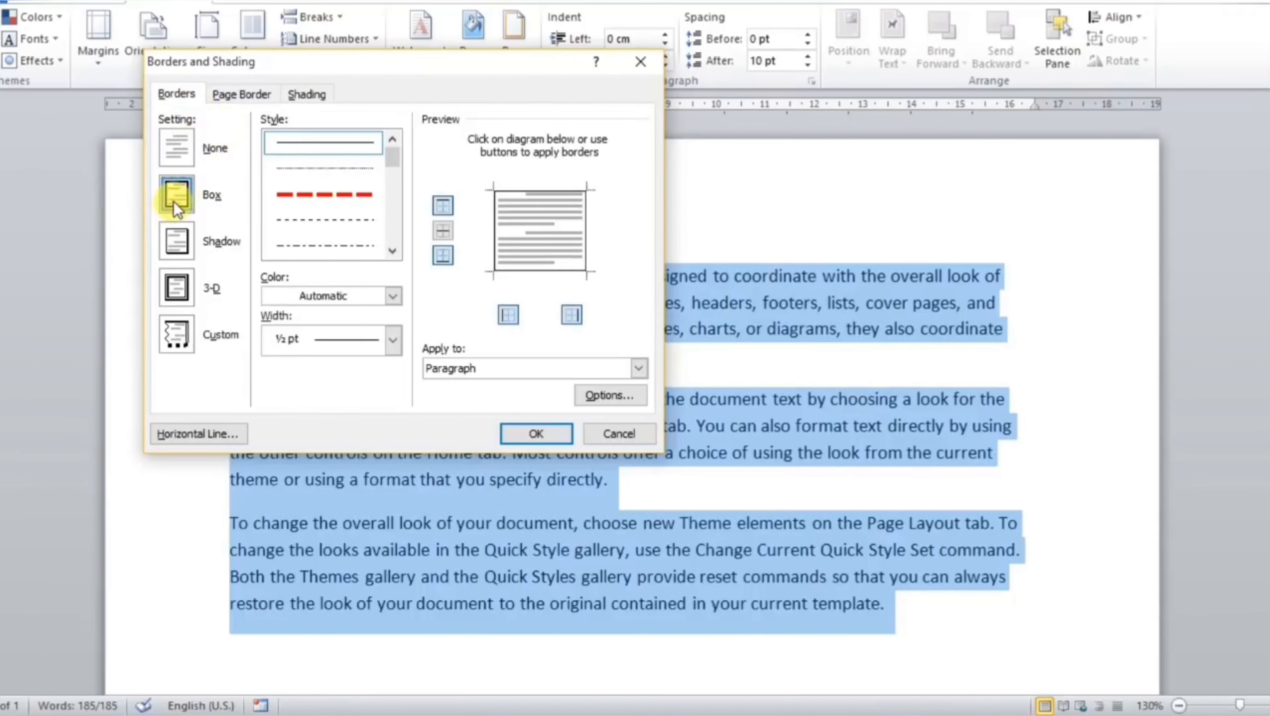
pyautogui.click(537, 431)
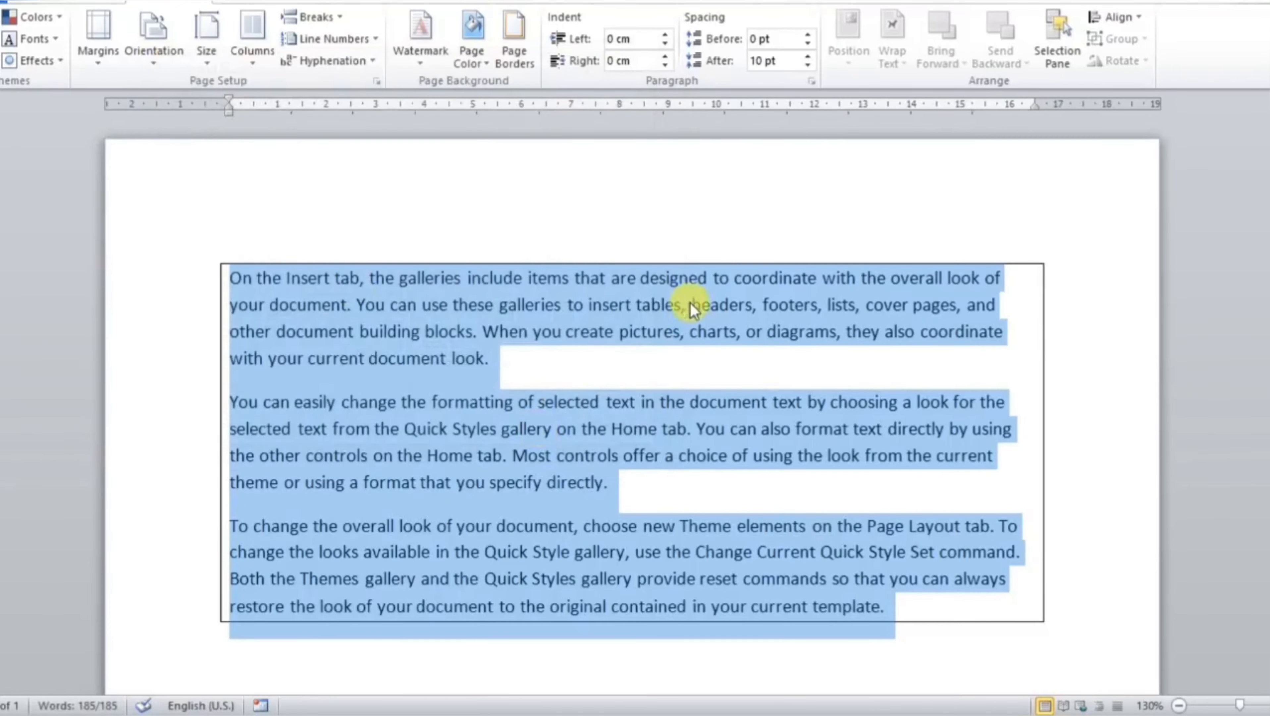
pyautogui.click(643, 404)
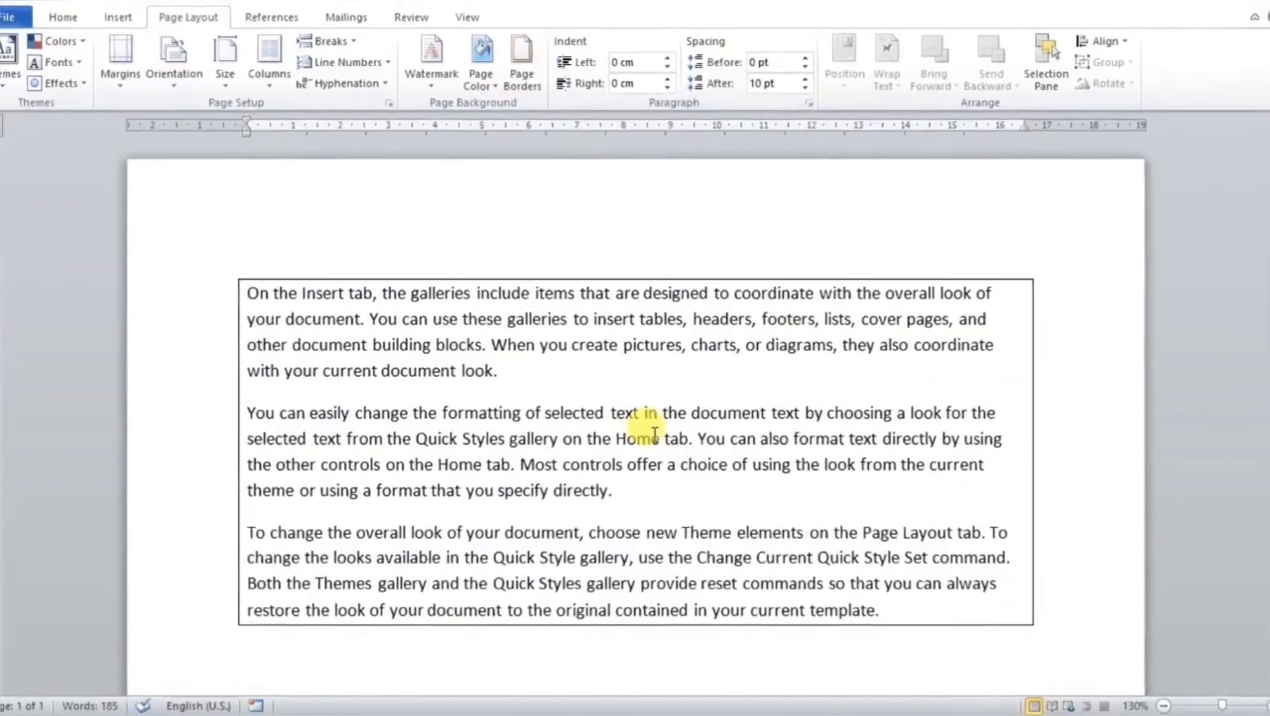
pyautogui.hotkey('ctrl', 'z')
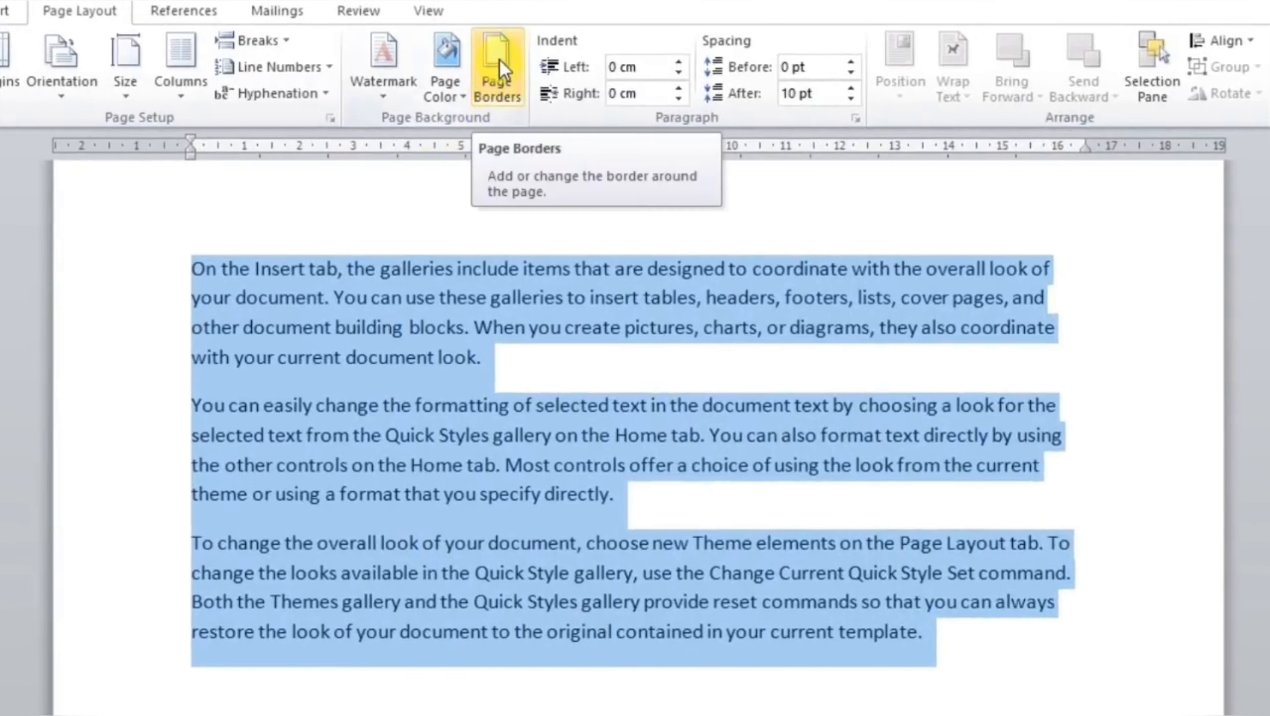
# Step: Apply a custom ½ pt paragraph border with only the horizontal lines between the three paragraphs, without any outer edges
pyautogui.click(498, 75)
pyautogui.click(107, 140)
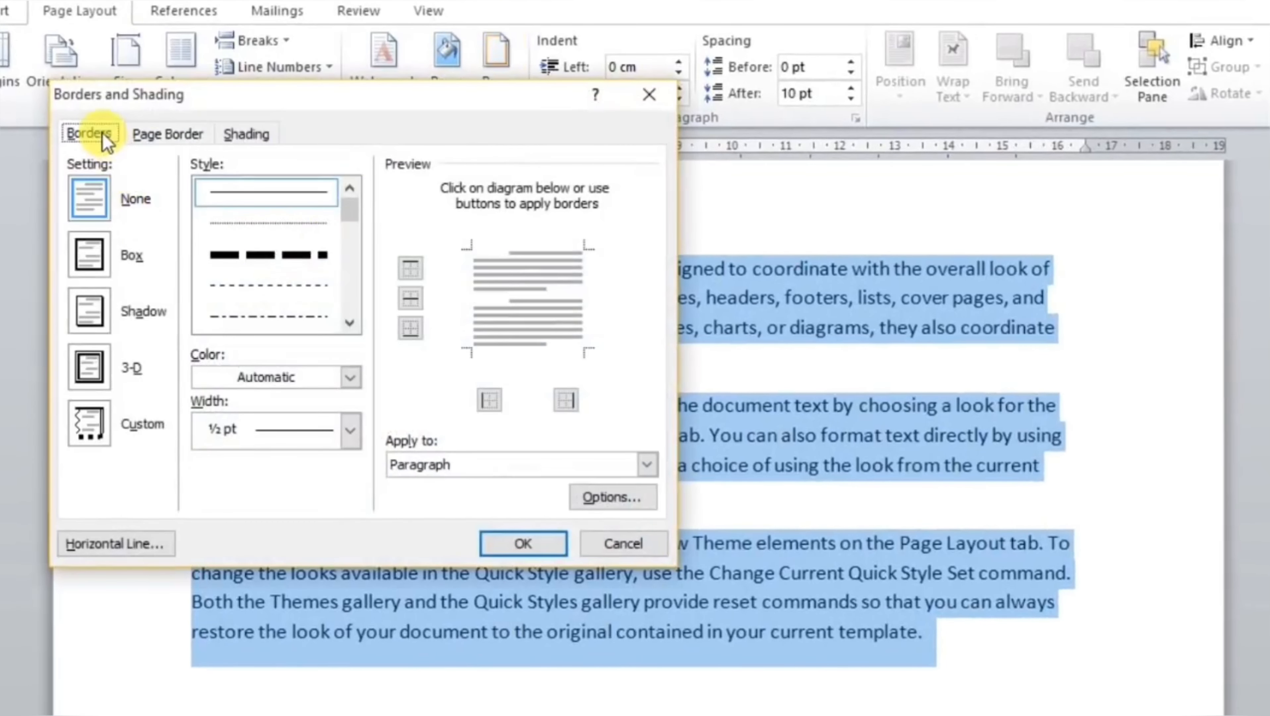
pyautogui.click(91, 254)
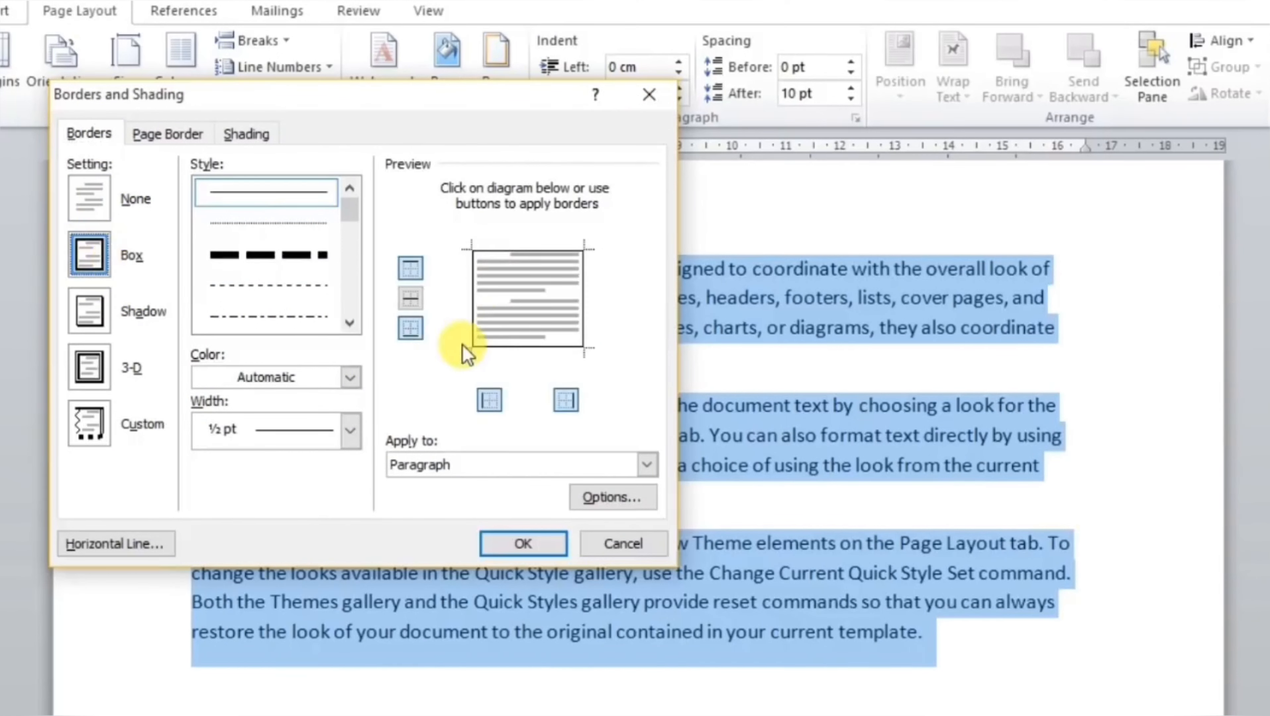
pyautogui.click(411, 270)
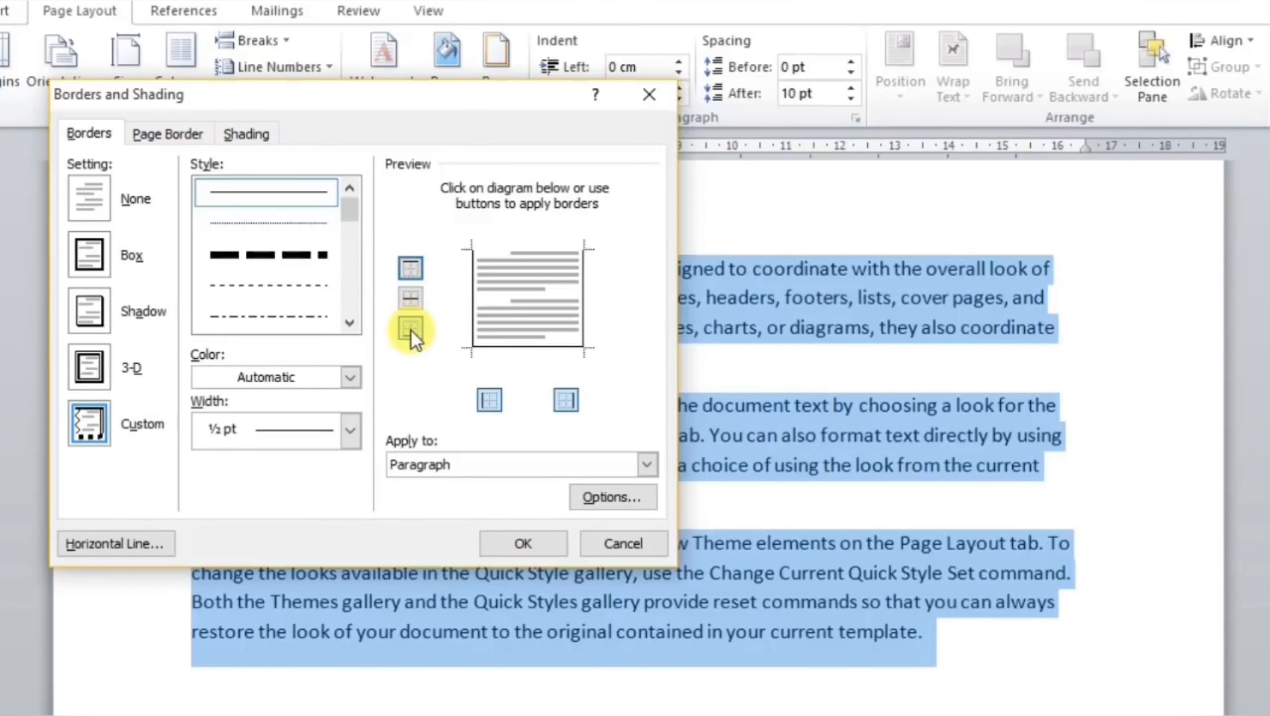
pyautogui.click(489, 400)
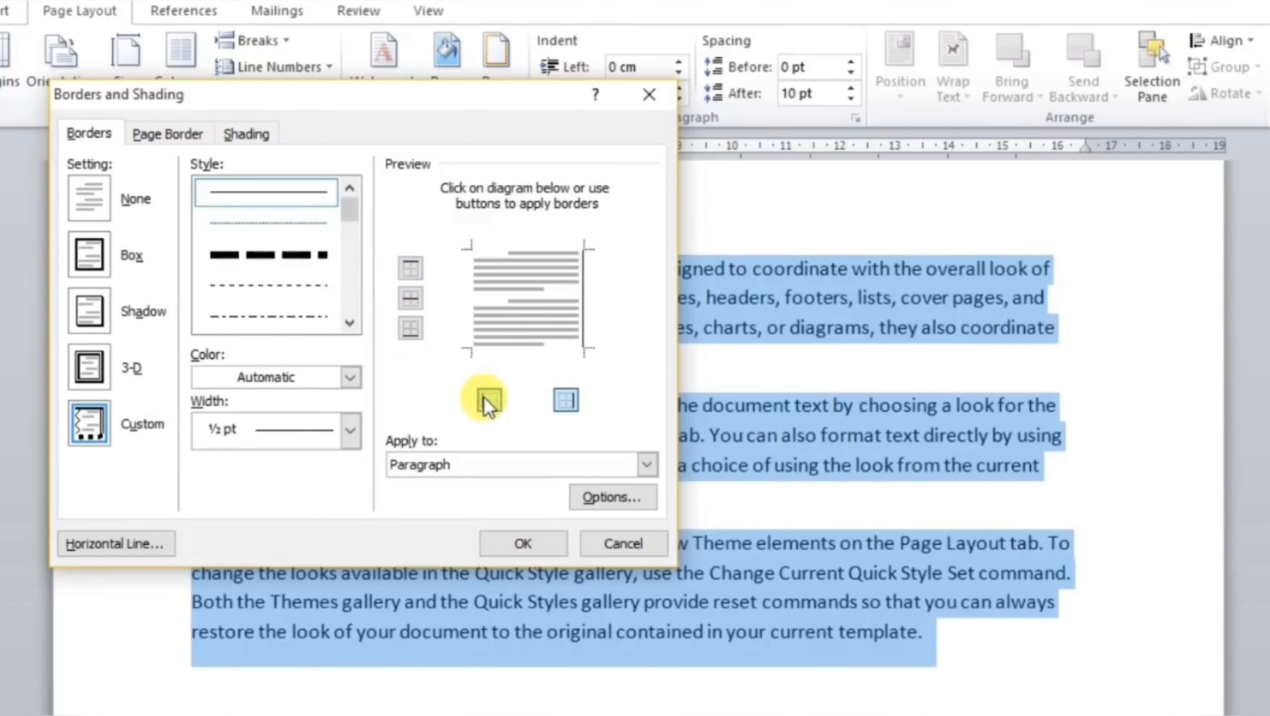
pyautogui.click(564, 401)
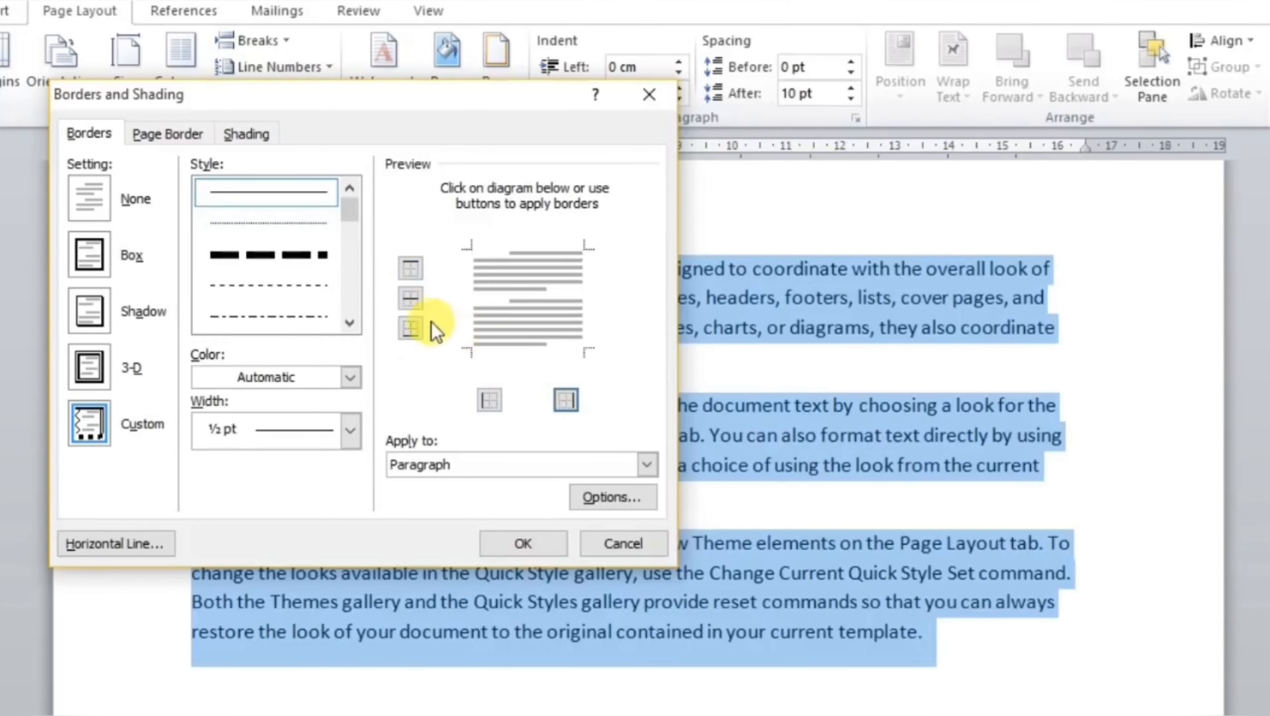
pyautogui.click(411, 299)
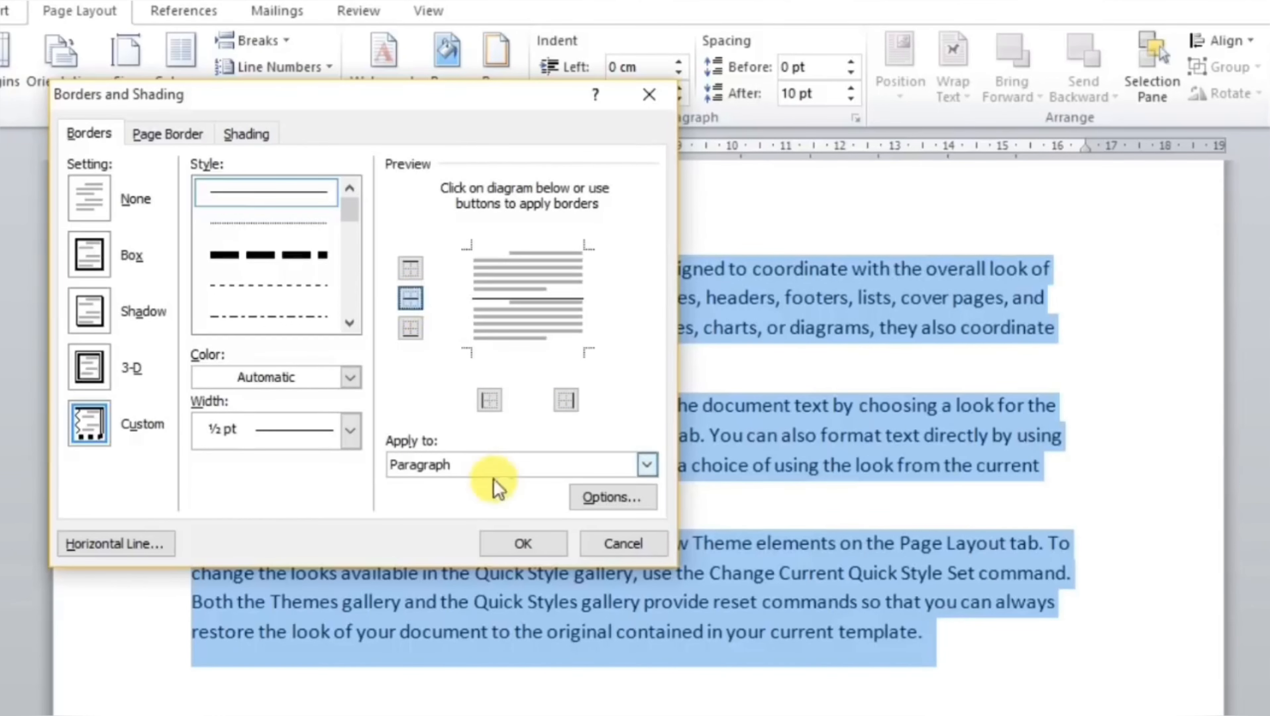
pyautogui.click(520, 544)
pyautogui.click(468, 469)
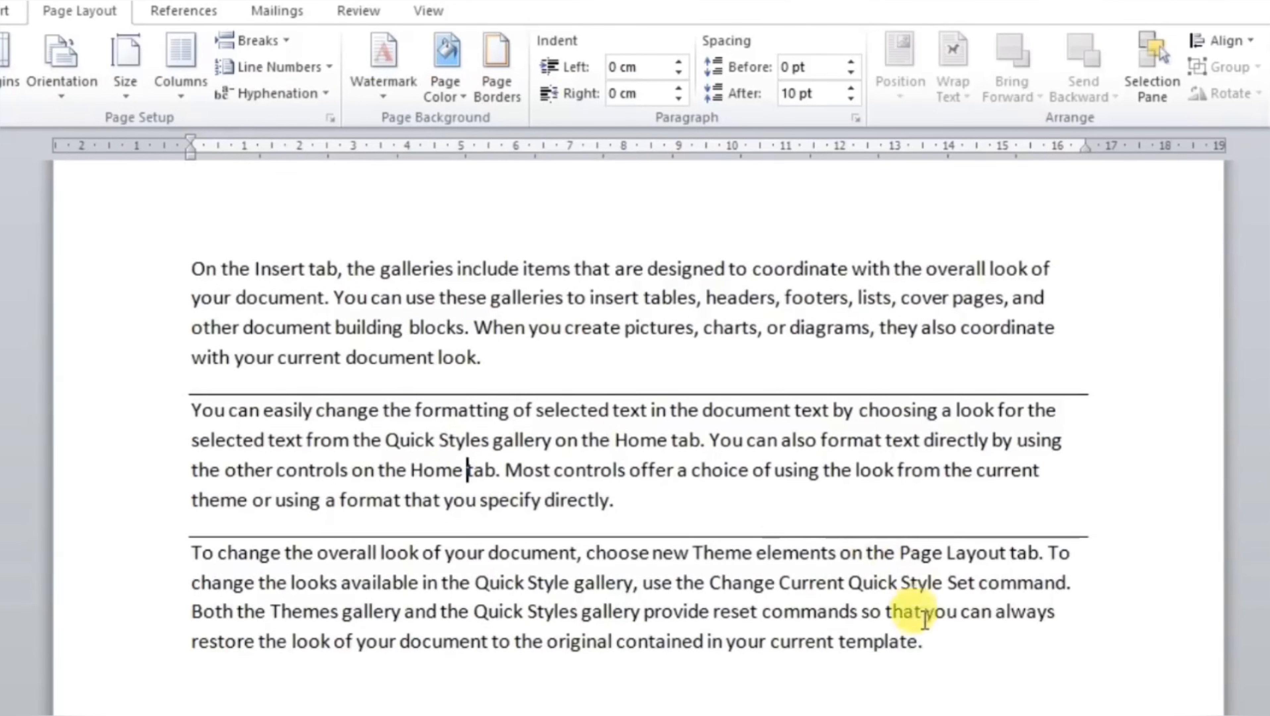
# Step: Remove the separator line borders from all three paragraphs
pyautogui.moveTo(949, 648); pyautogui.dragTo(190, 269)
pyautogui.click(484, 81)
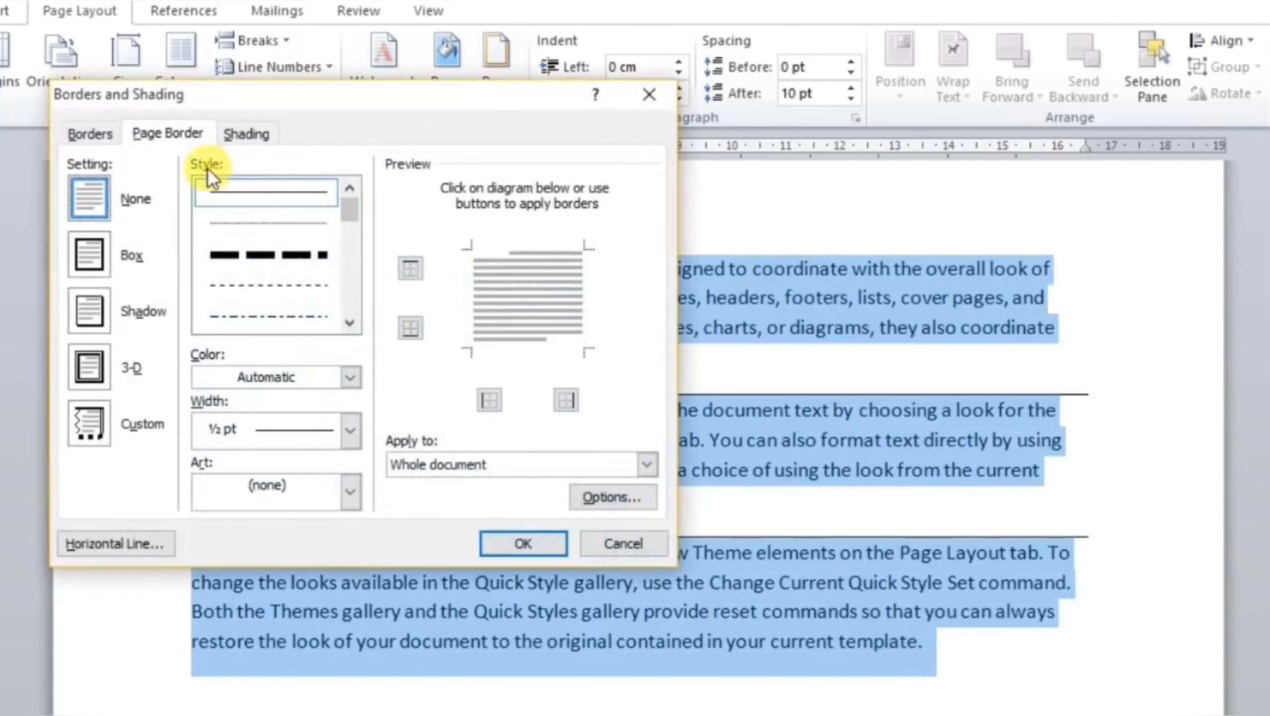
pyautogui.click(83, 114)
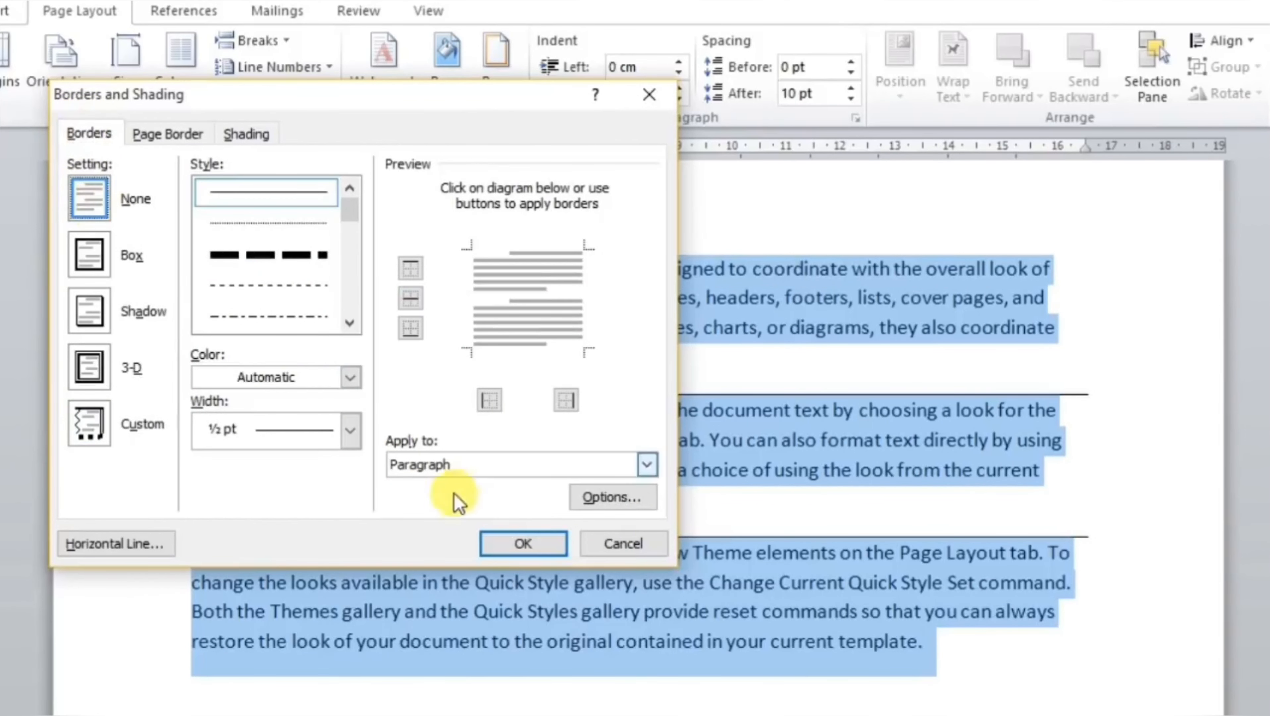
pyautogui.click(504, 536)
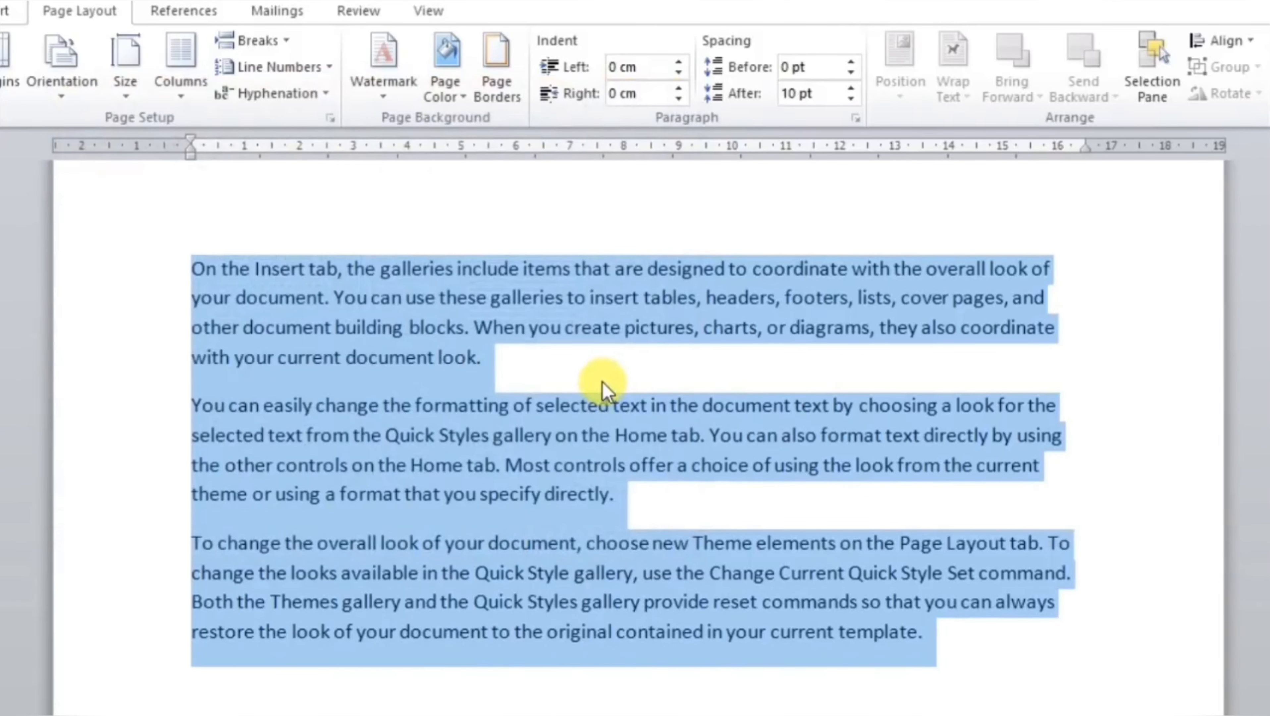
# Step: Add two blank pages after the last paragraph with page breaks, keeping all three pages in view
pyautogui.scroll(-8, 602, 382)
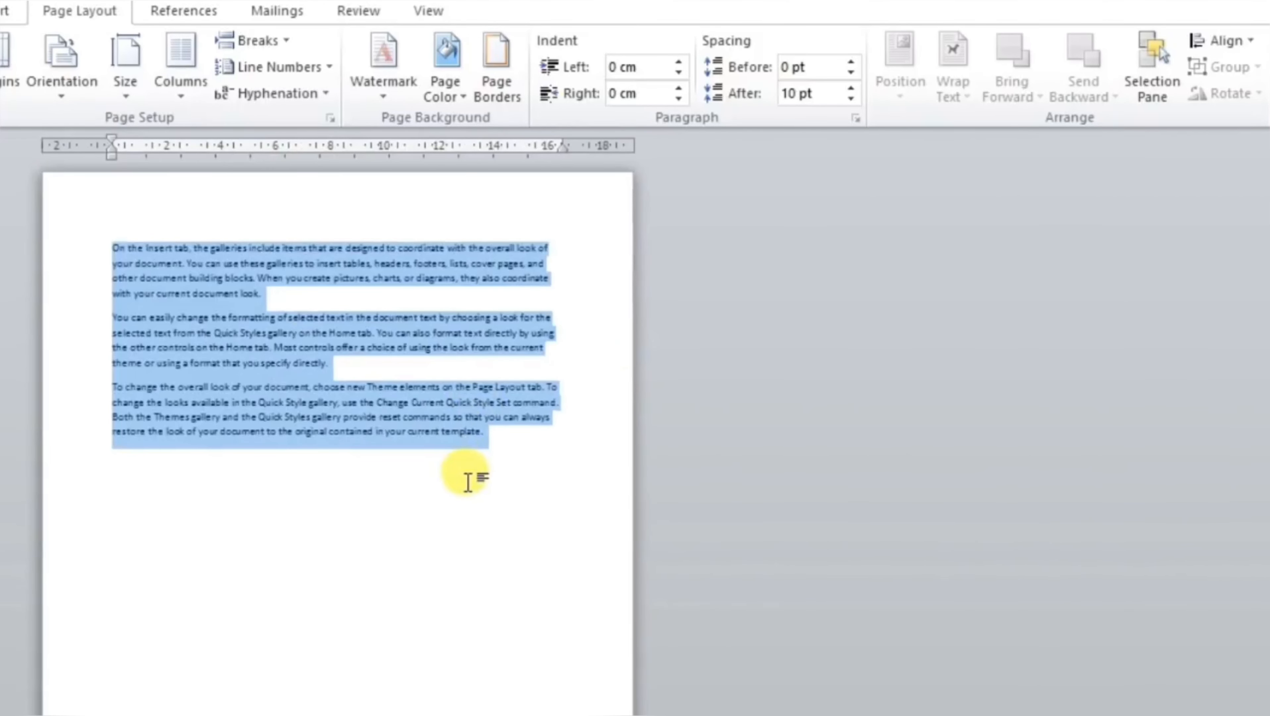
pyautogui.click(501, 444)
pyautogui.hotkey('ctrl', 'Return')
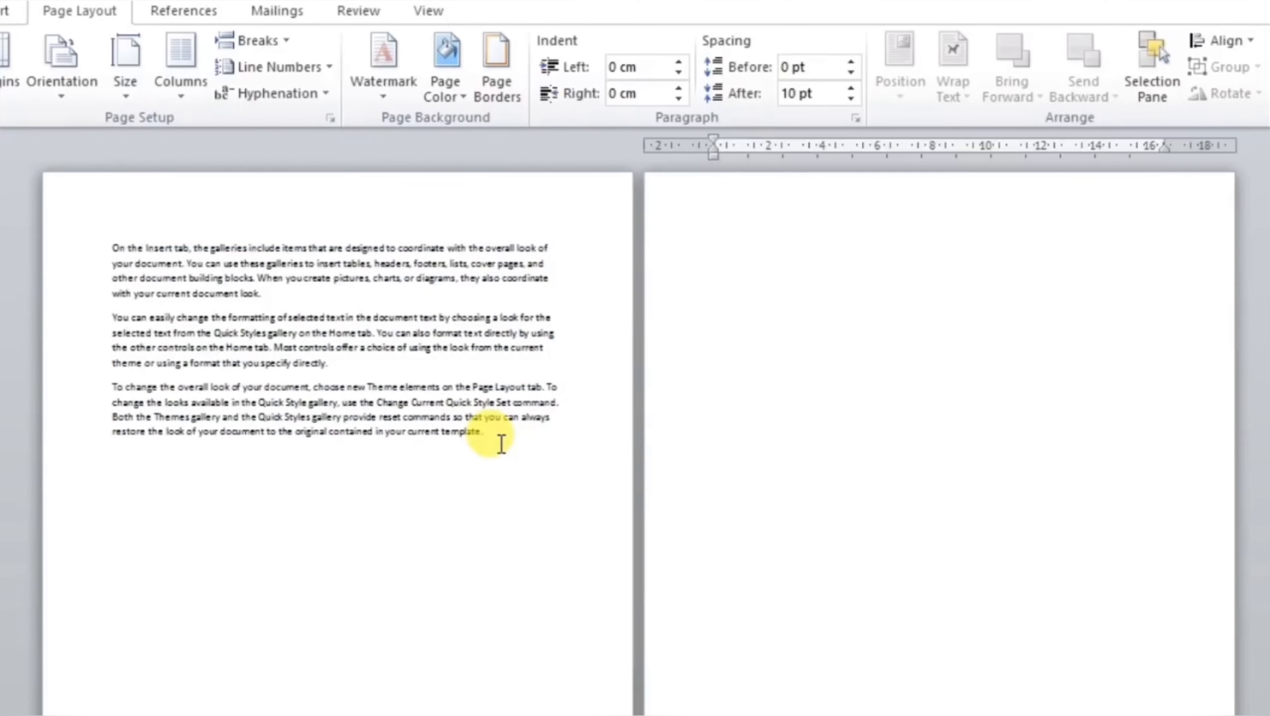
pyautogui.scroll(-3, 499, 444)
pyautogui.scroll(-2, 499, 444)
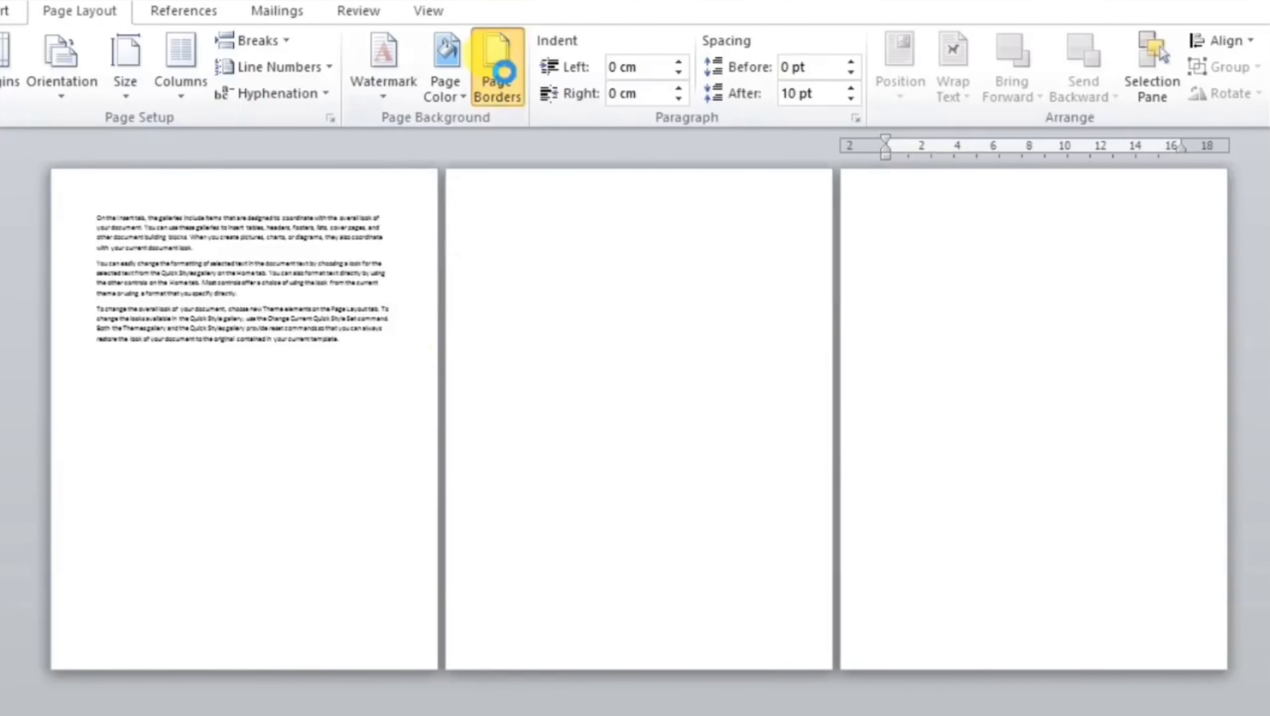
# Step: Apply a ½ pt box page border in the automatic color to the whole document
pyautogui.click(504, 73)
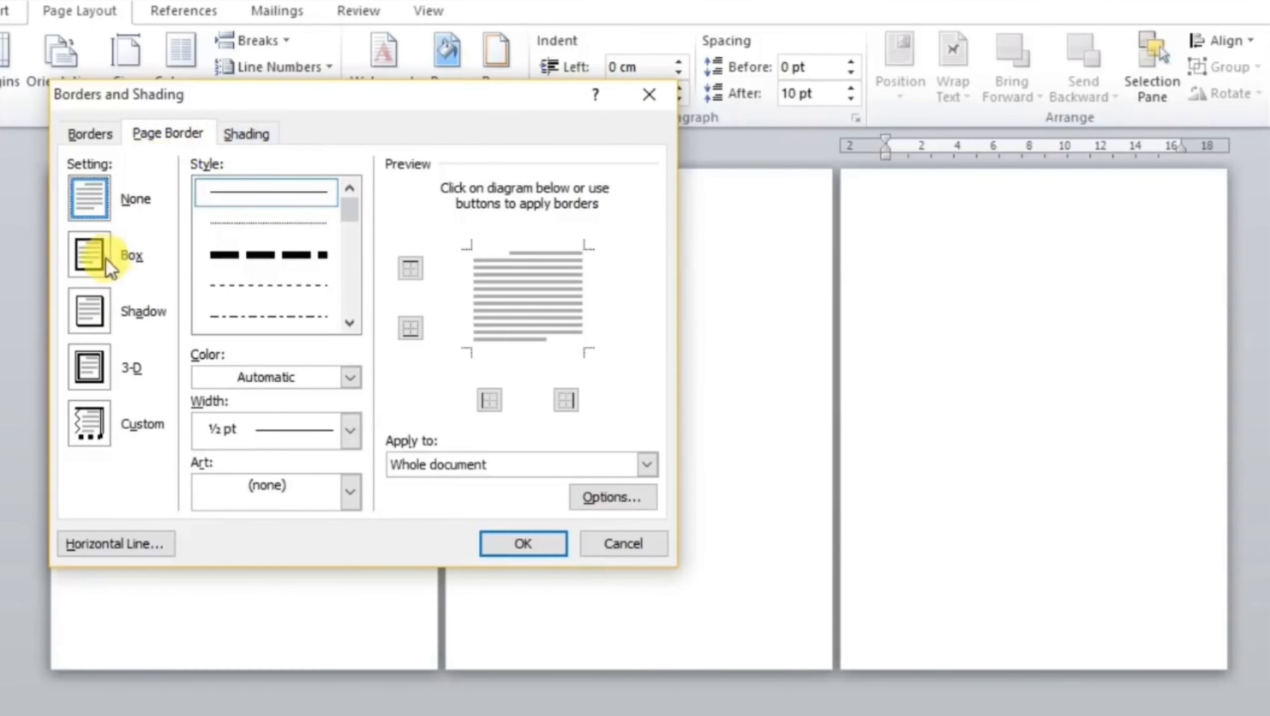
pyautogui.click(91, 256)
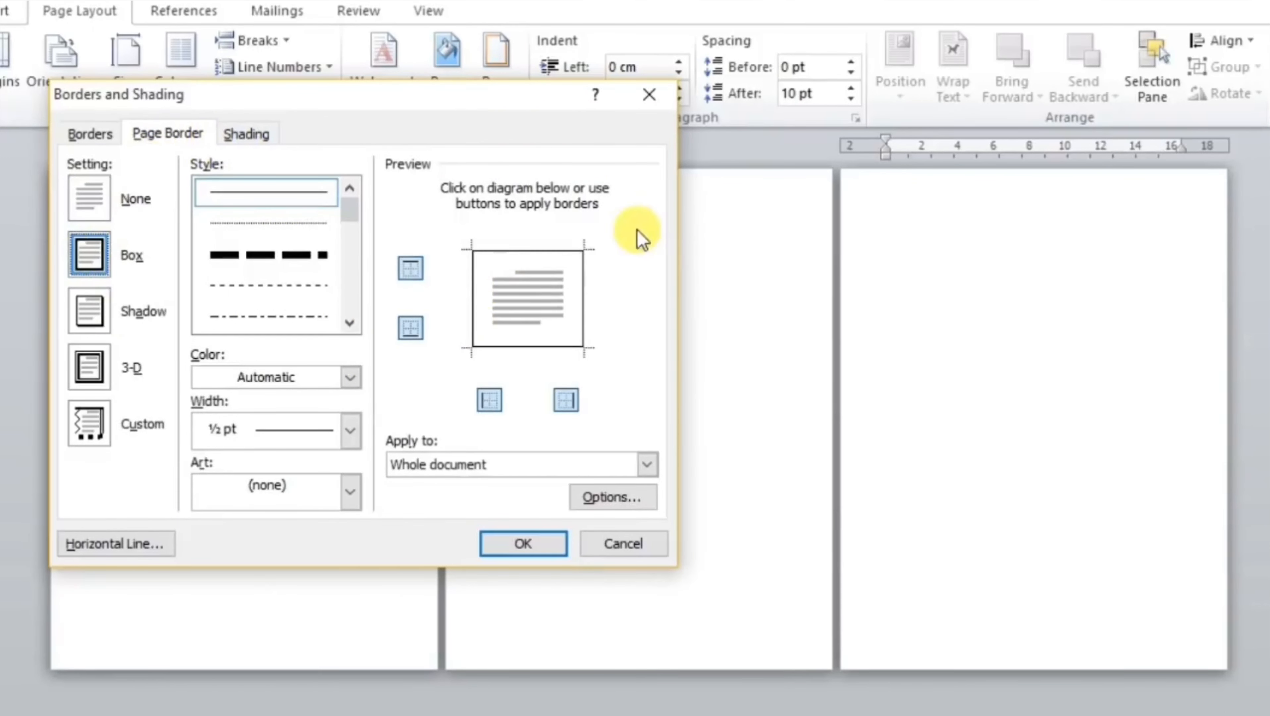
pyautogui.click(523, 543)
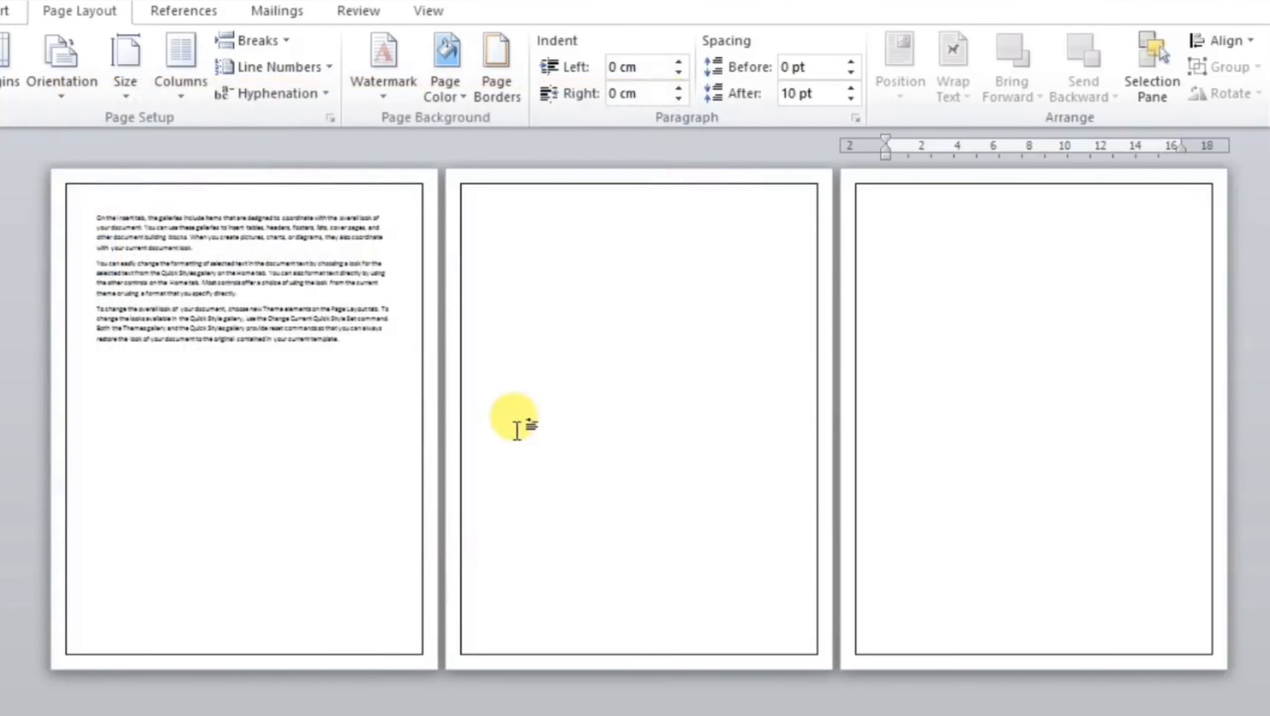
# Step: Try the 3-D setting for the whole document's page border
pyautogui.click(499, 75)
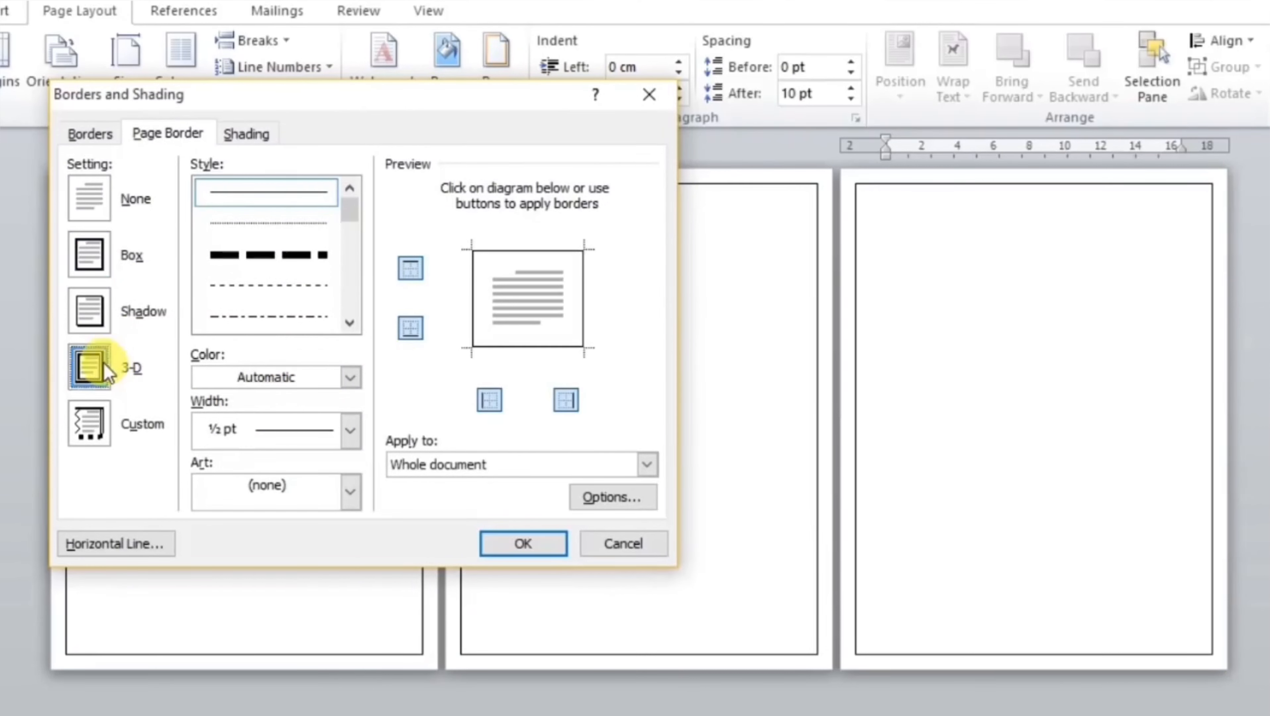
pyautogui.click(496, 546)
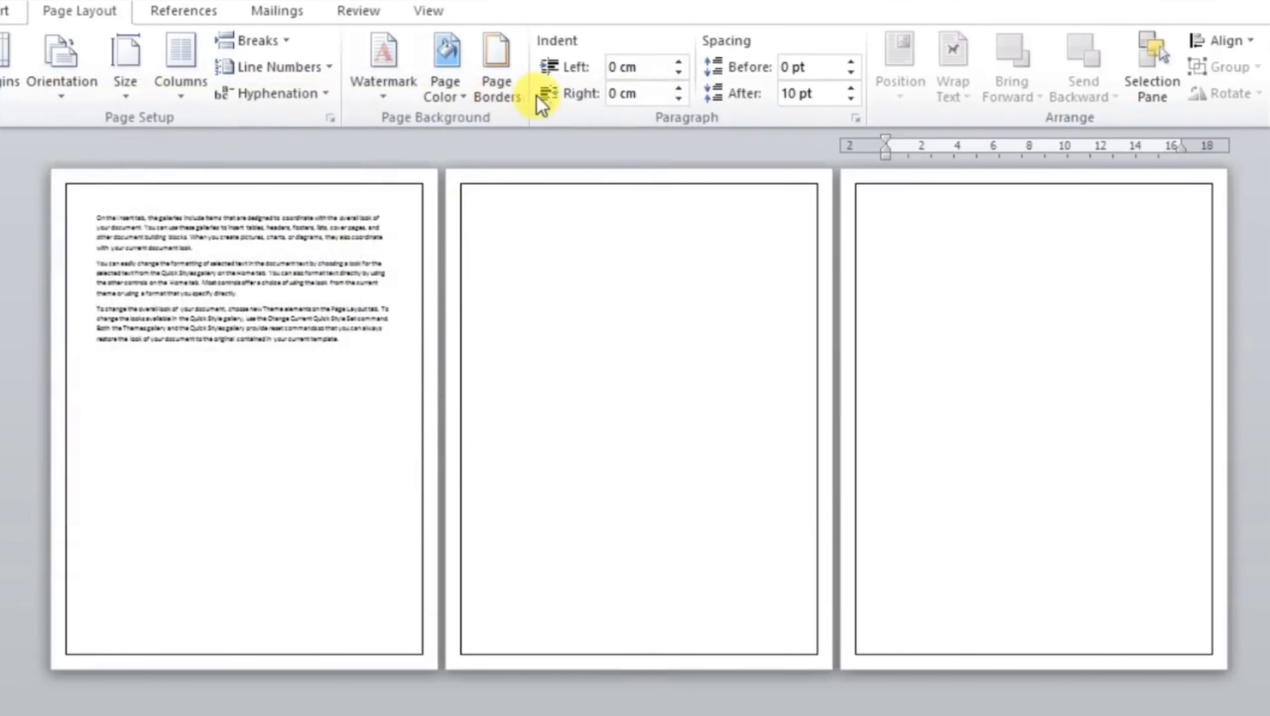
# Step: Set the whole document's box page border to the thick shaded 3 pt line style in red
pyautogui.click(496, 77)
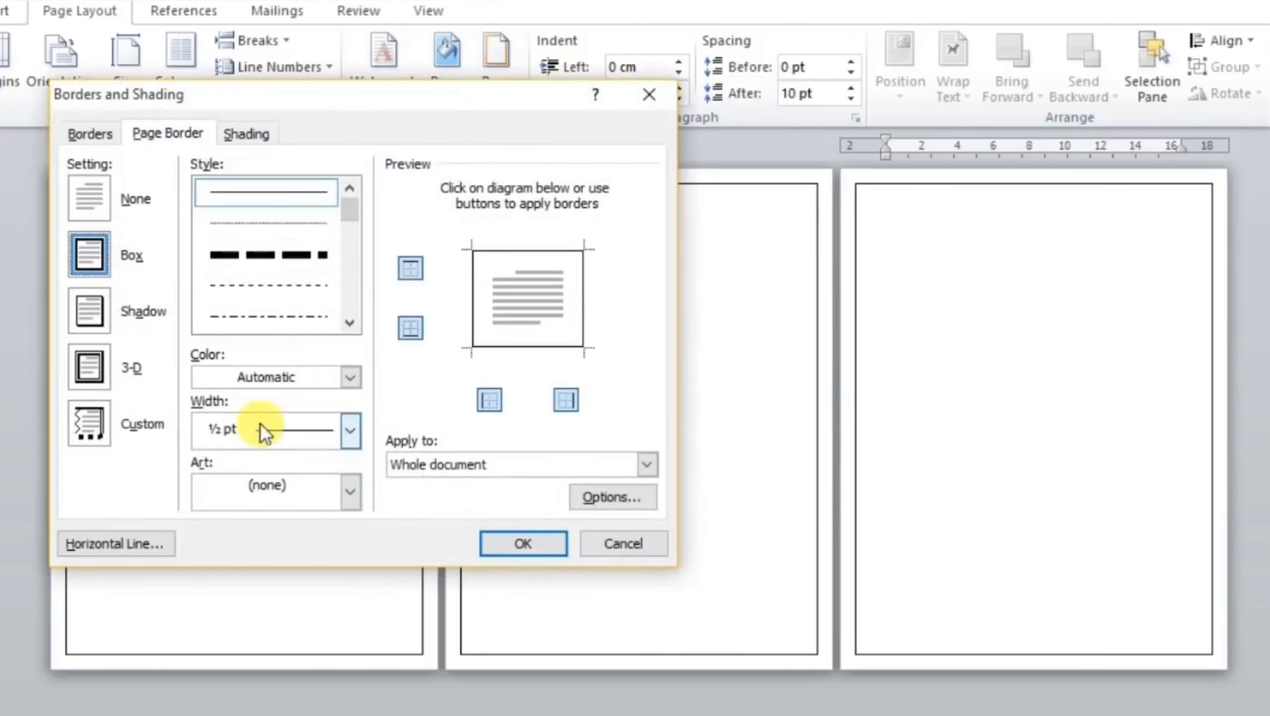
pyautogui.click(293, 284)
pyautogui.scroll(-3, 293, 284)
pyautogui.scroll(-2, 282, 255)
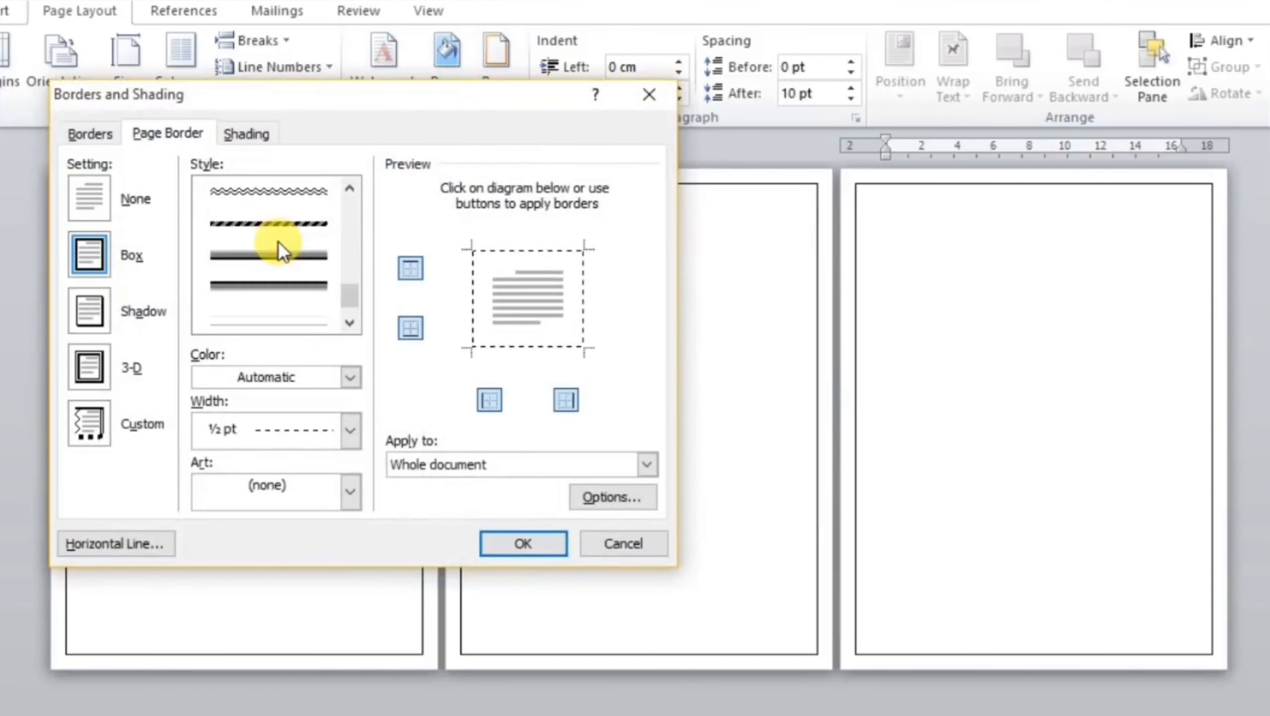
pyautogui.click(278, 256)
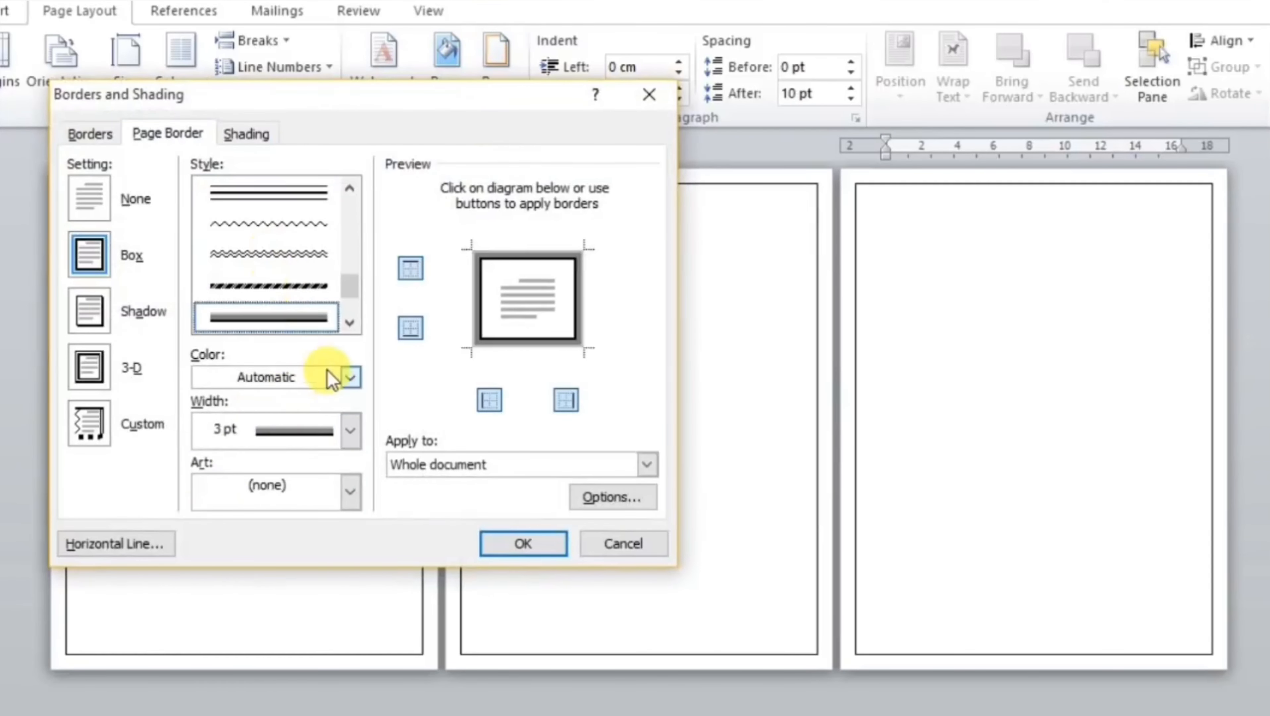
pyautogui.click(349, 376)
pyautogui.click(204, 578)
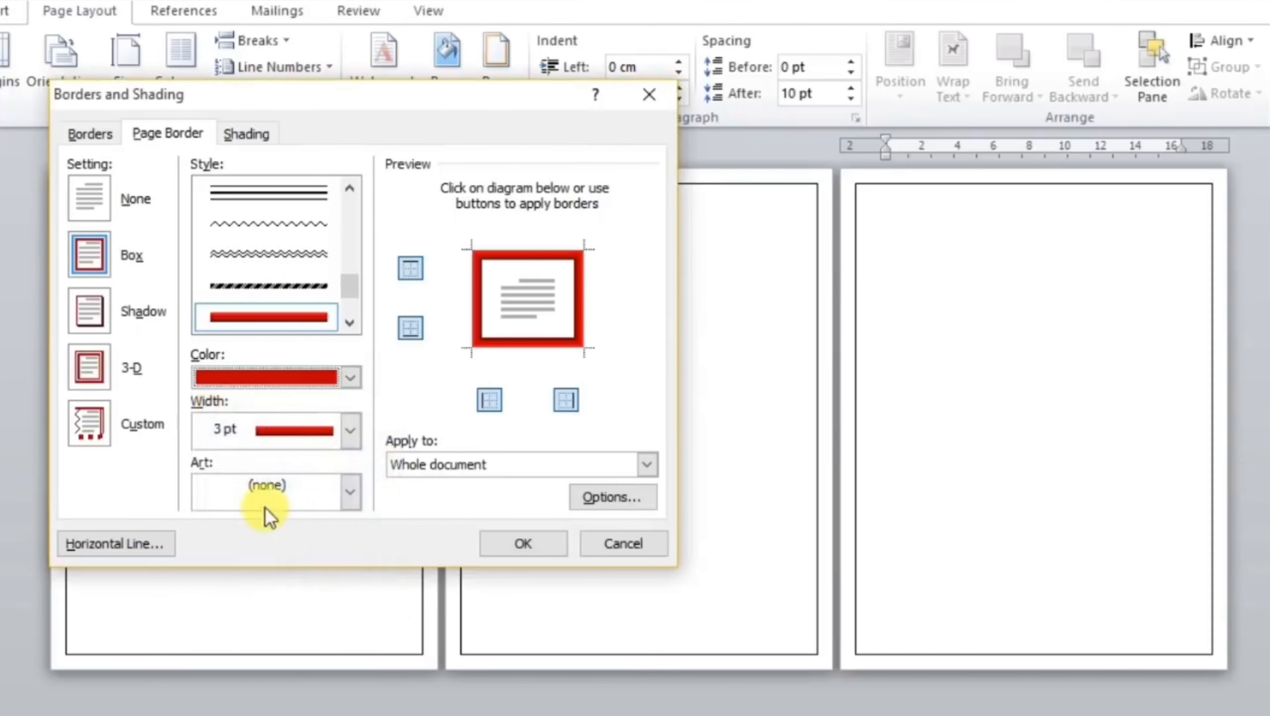
# Step: Set the red page border's width to 4 ½ pt and apply it to the whole document
pyautogui.click(350, 436)
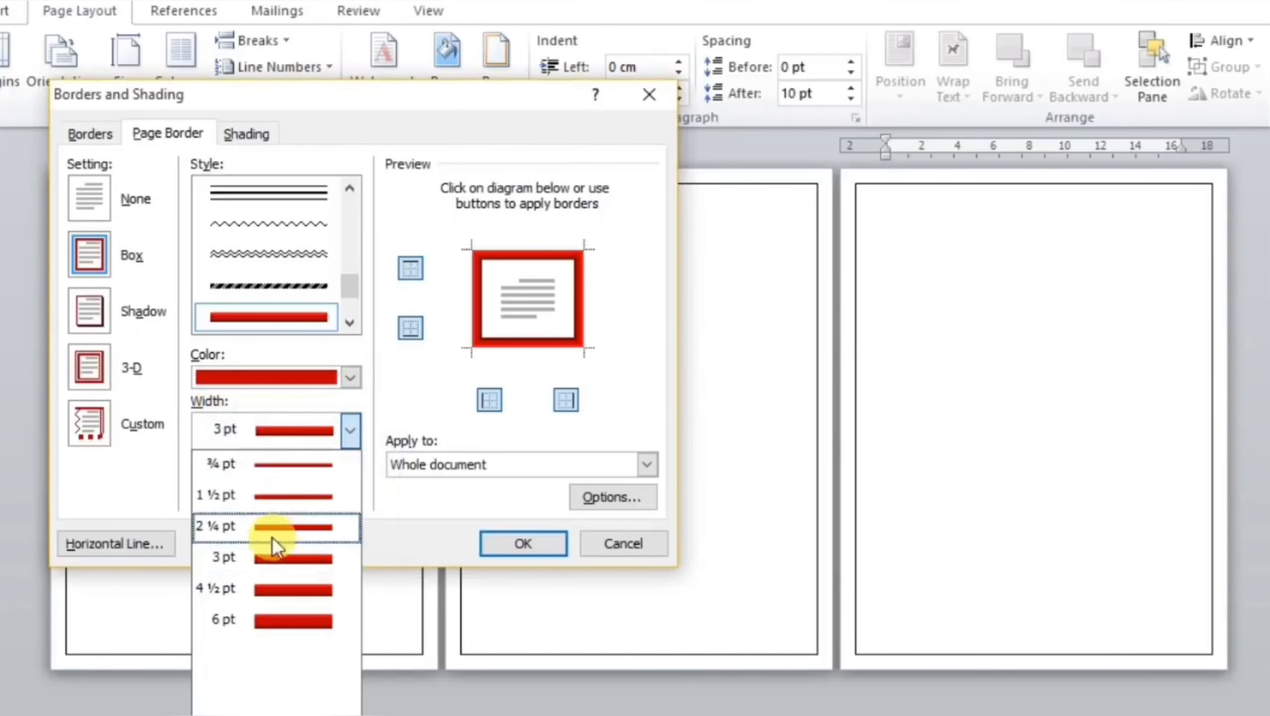
pyautogui.click(278, 589)
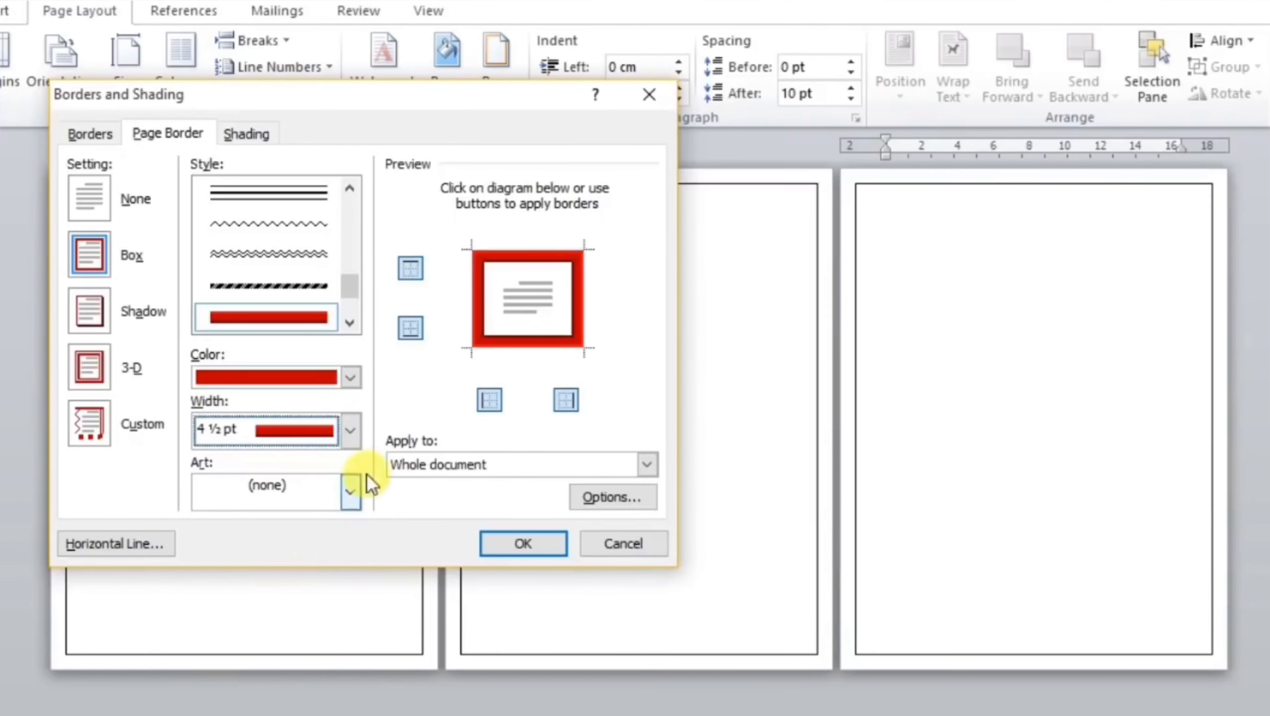
pyautogui.click(514, 542)
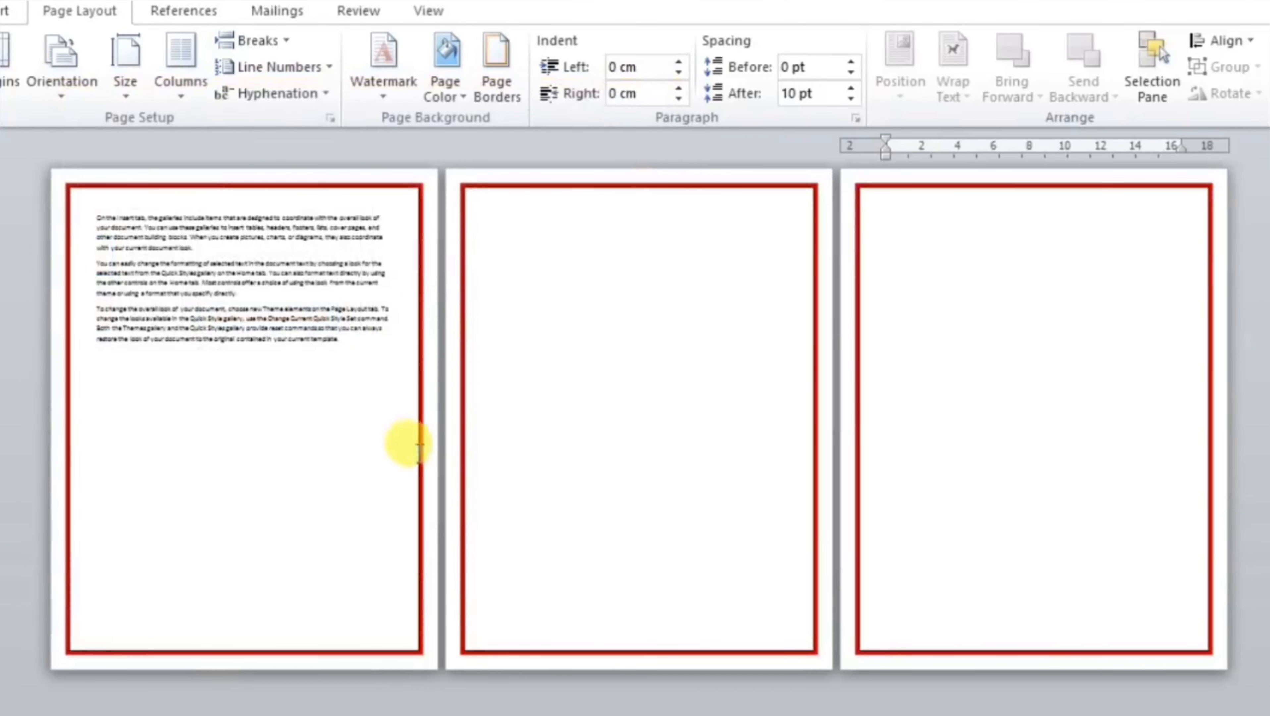
# Step: Apply the green tree art page border to the whole document
pyautogui.click(496, 83)
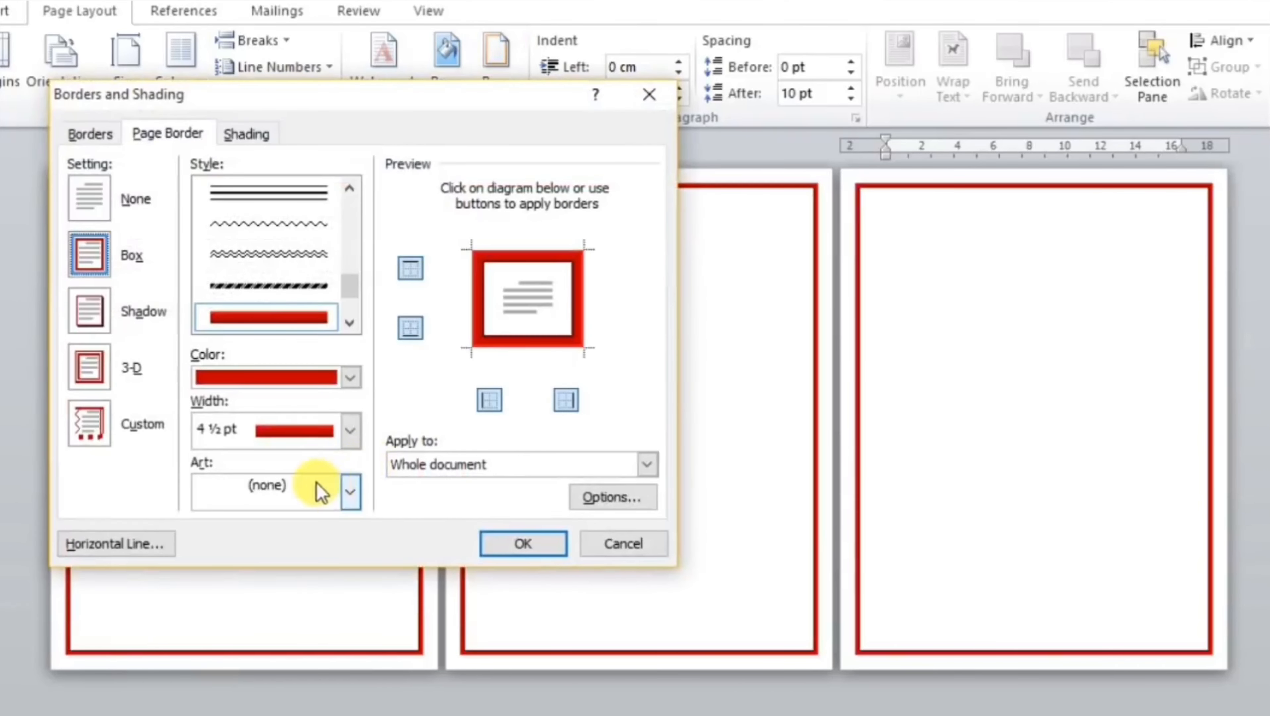
pyautogui.click(336, 500)
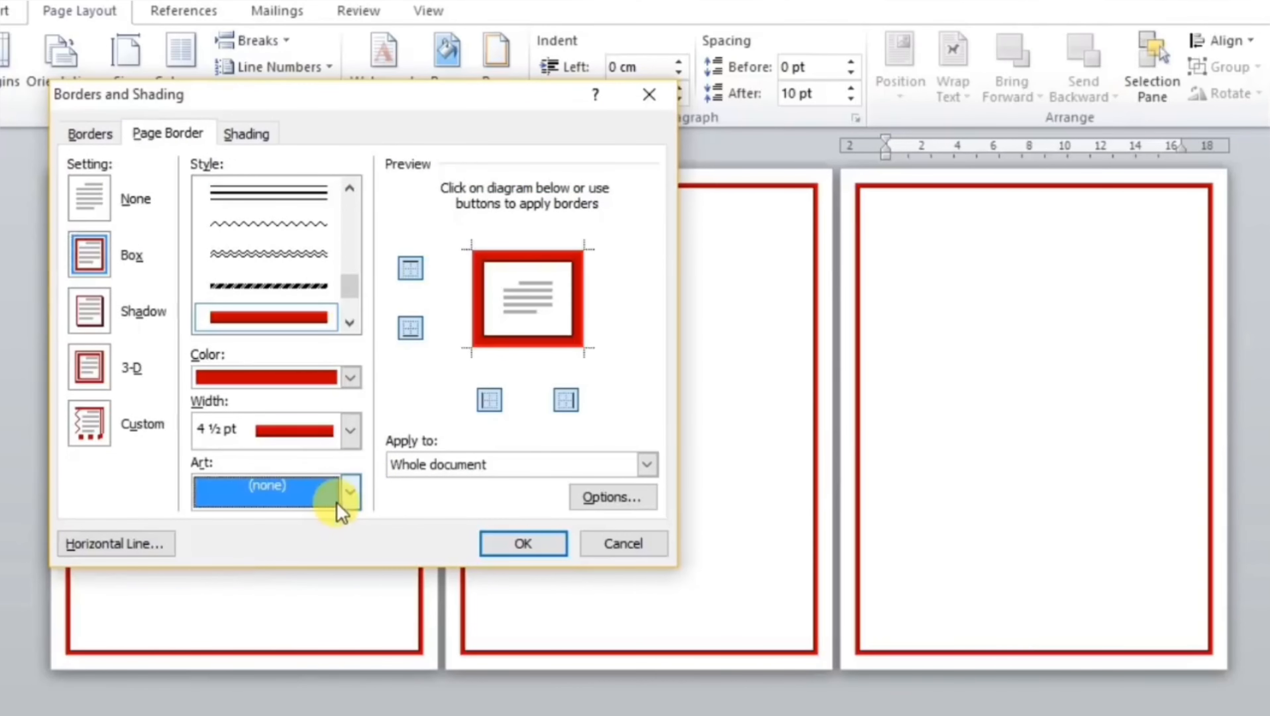
pyautogui.click(350, 494)
pyautogui.scroll(-5, 255, 581)
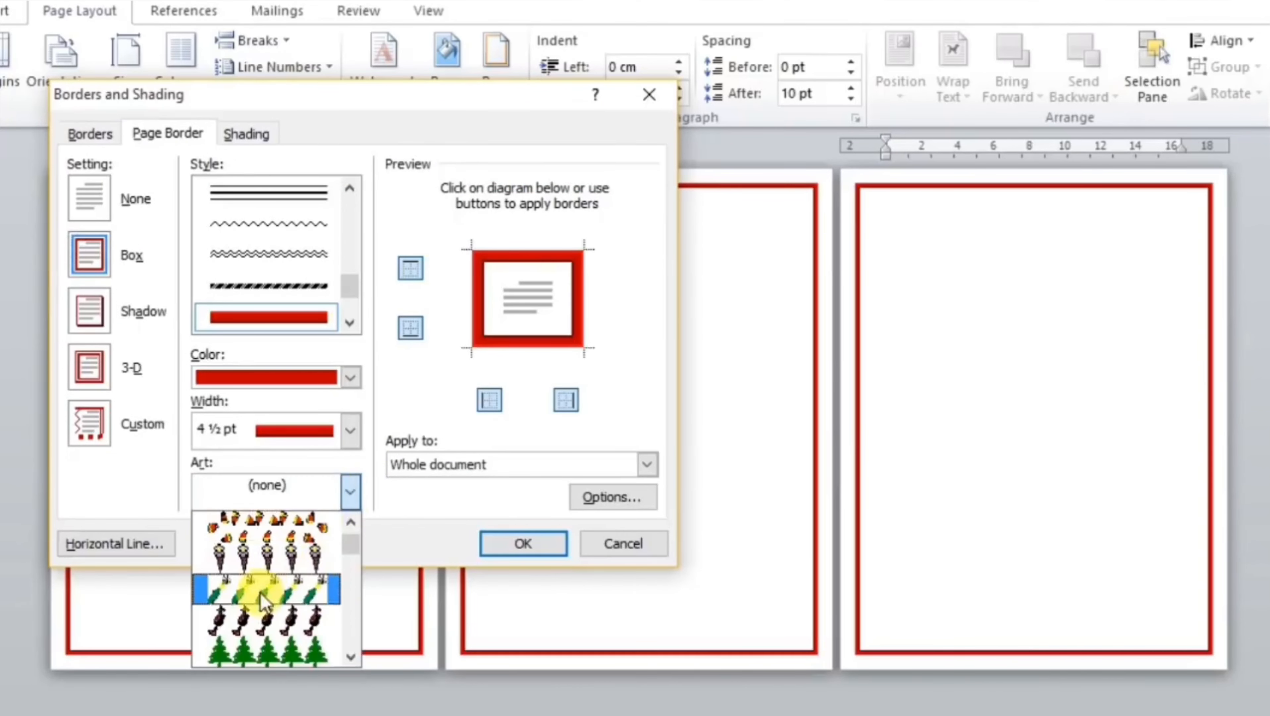
pyautogui.click(255, 645)
pyautogui.click(500, 541)
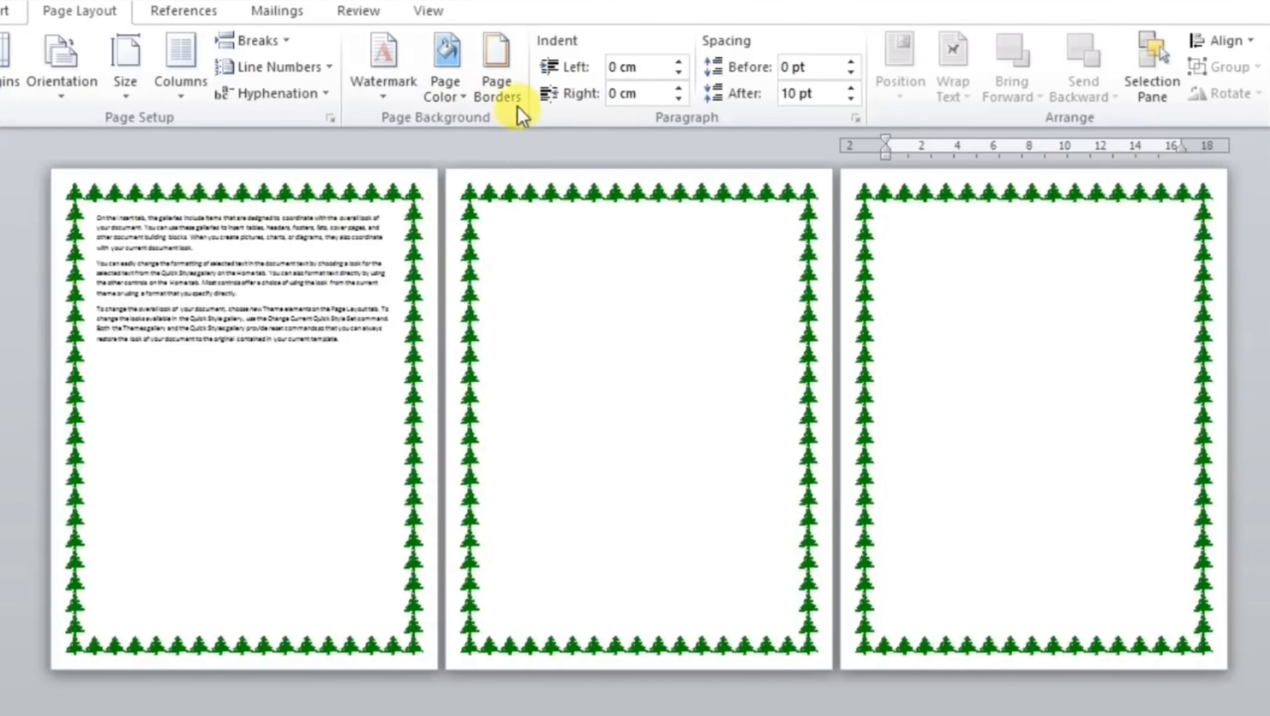
# Step: Remove the tree art page border from the whole document
pyautogui.click(506, 83)
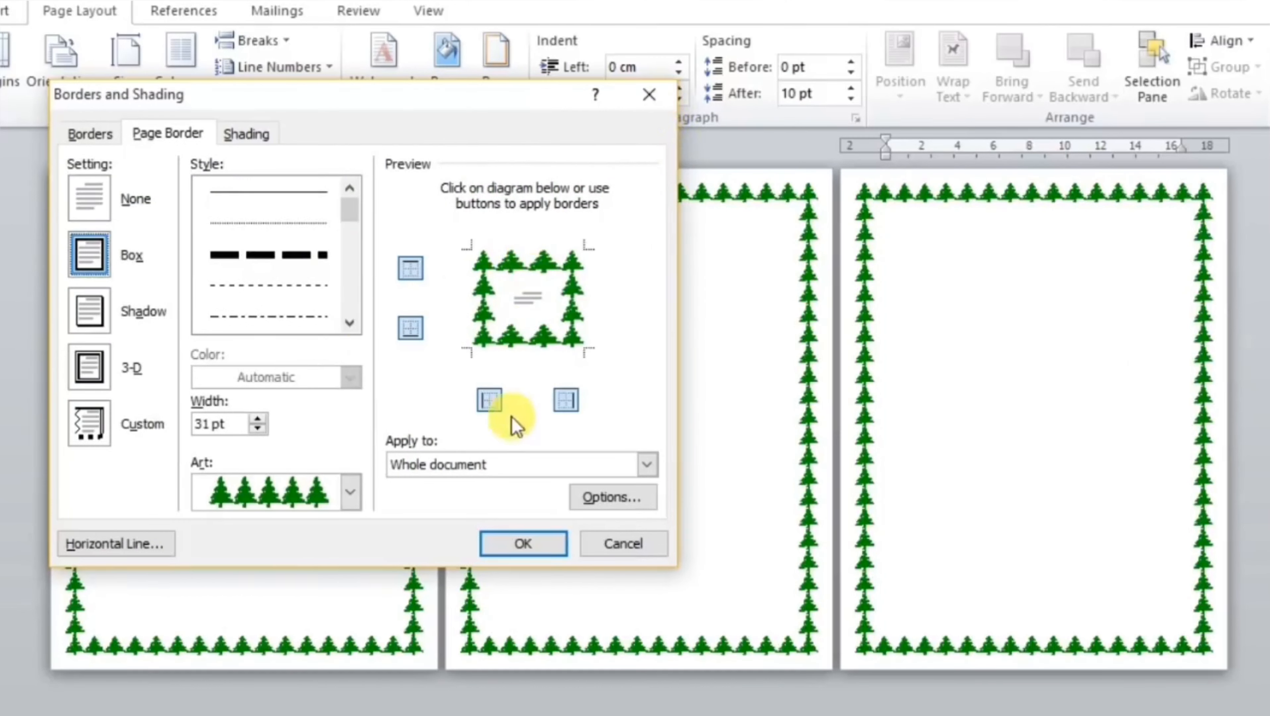
pyautogui.click(100, 206)
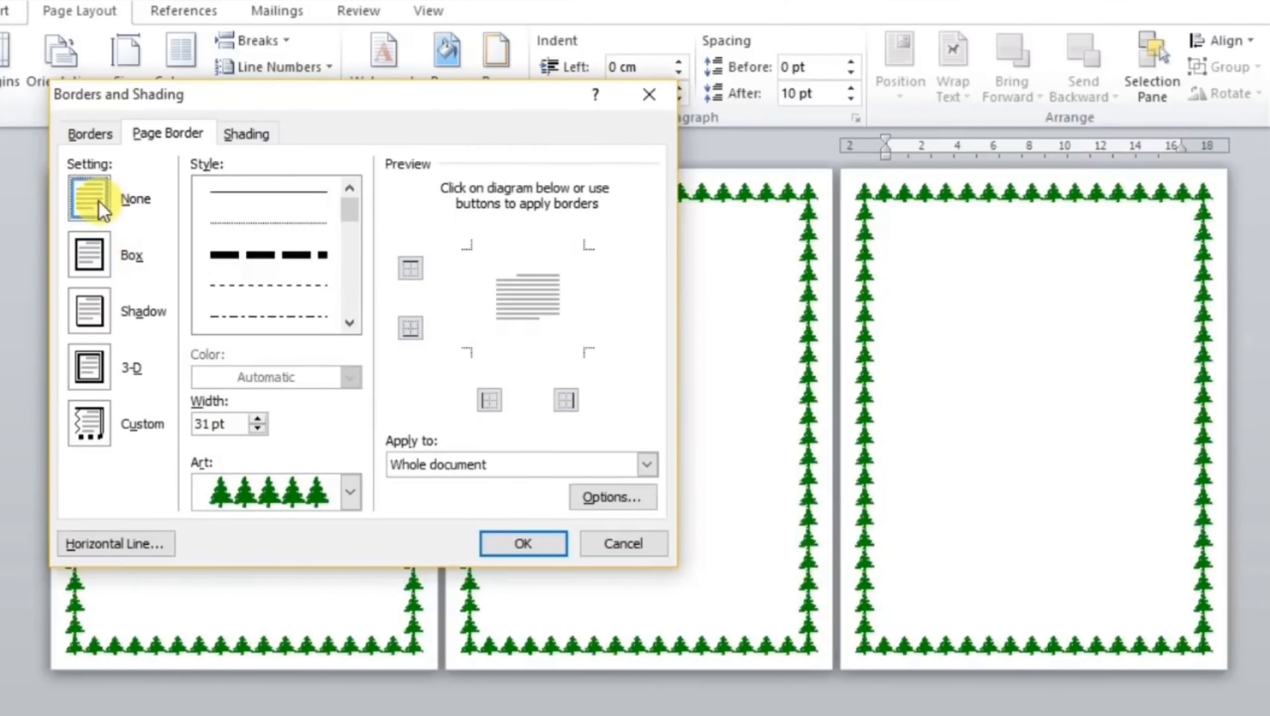
pyautogui.click(503, 542)
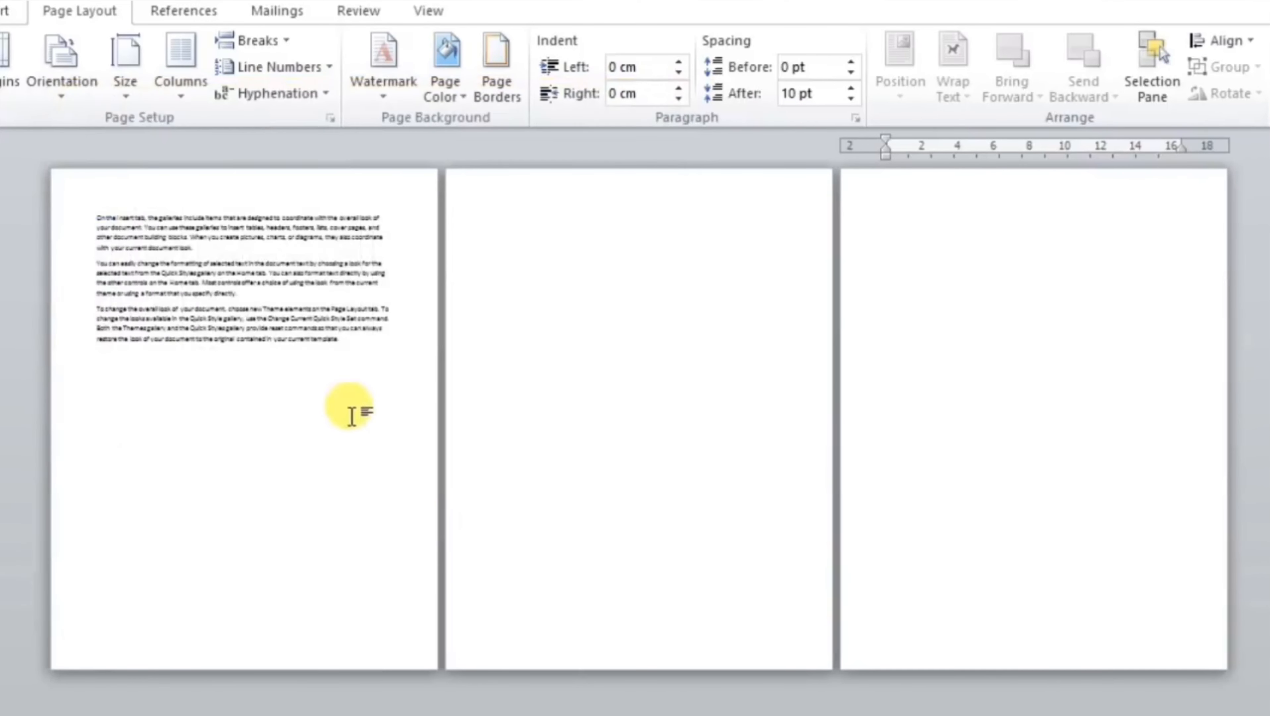
# Step: Copy the first page's three paragraphs onto both of the blank pages
pyautogui.tripleClick(52, 226)
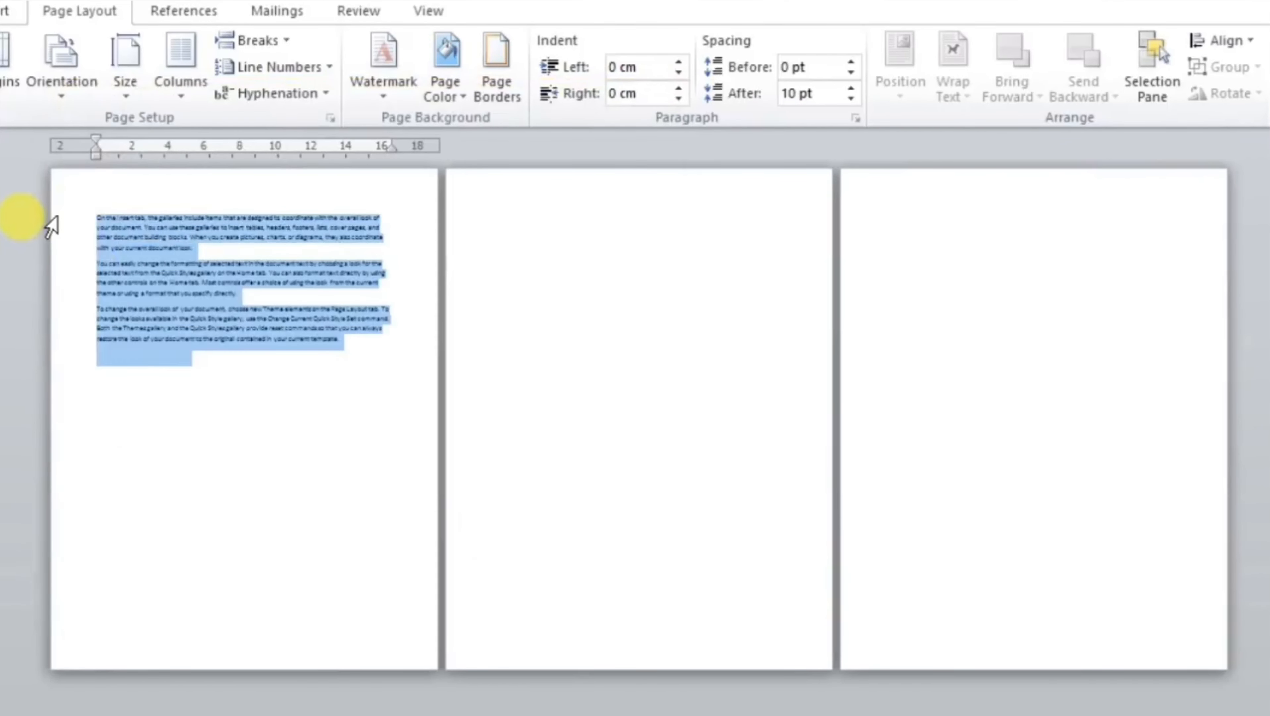
pyautogui.click(510, 235)
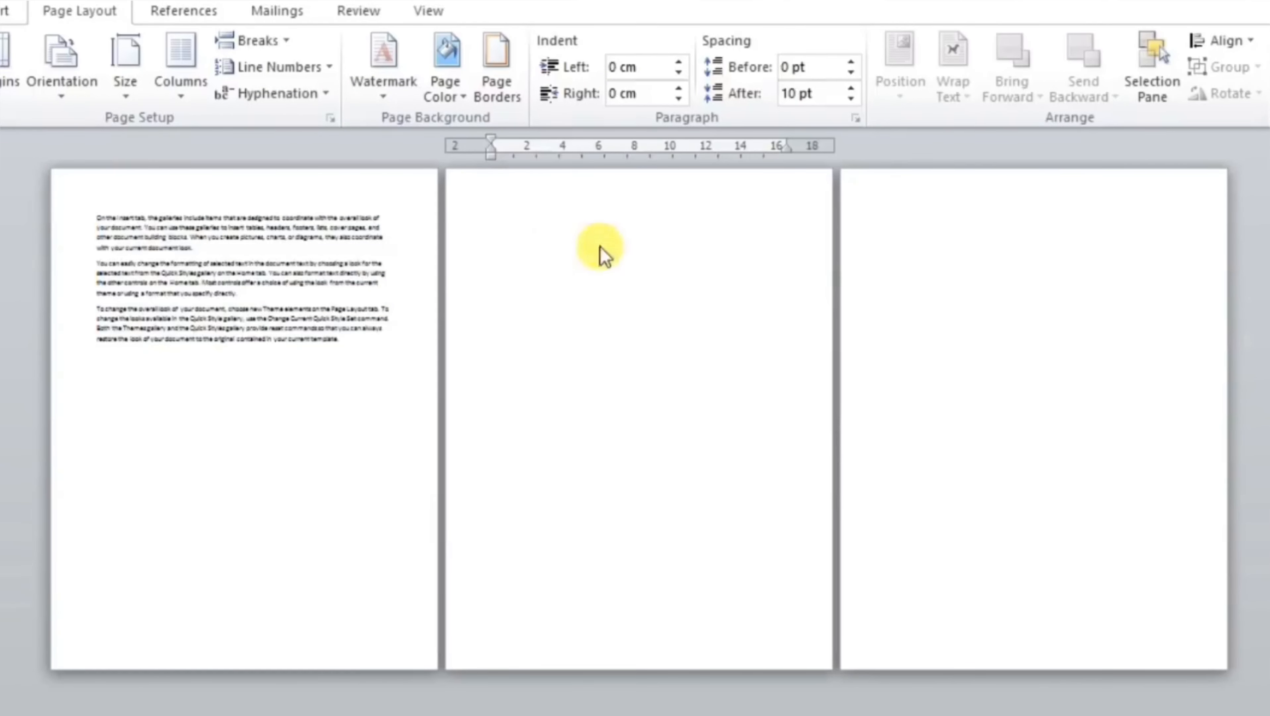
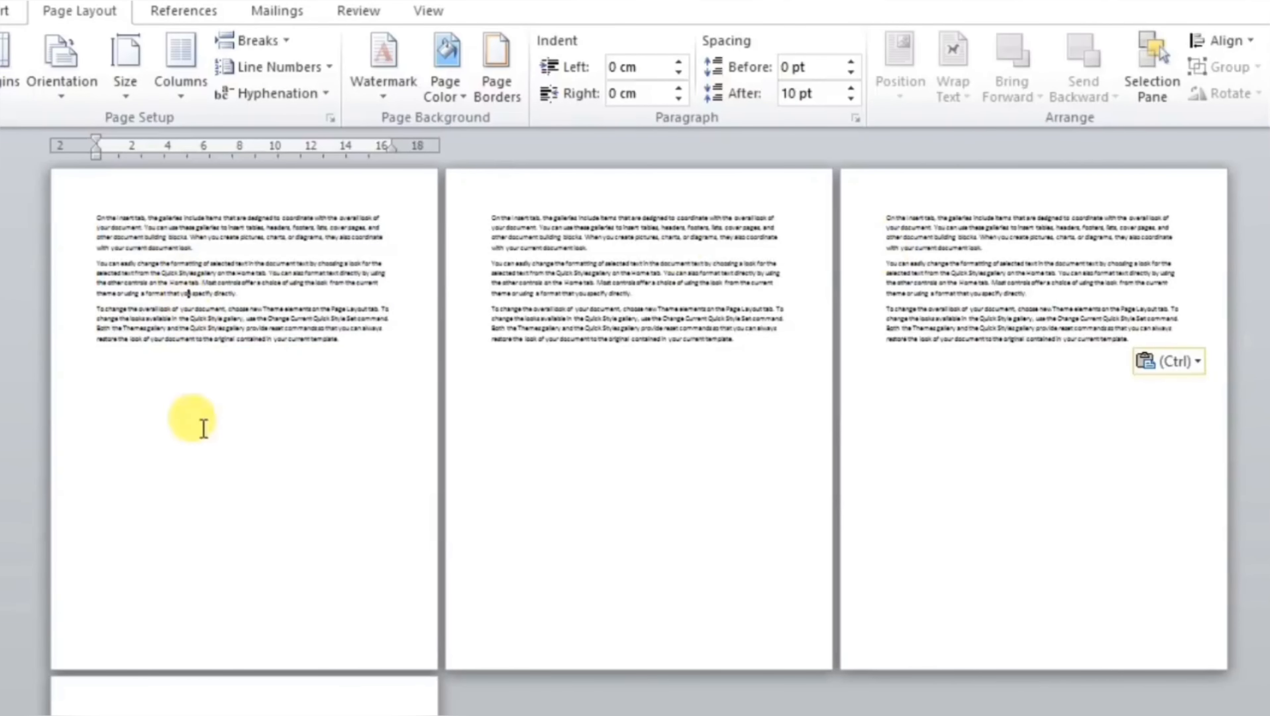
pyautogui.moveTo(341, 339); pyautogui.dragTo(85, 204)
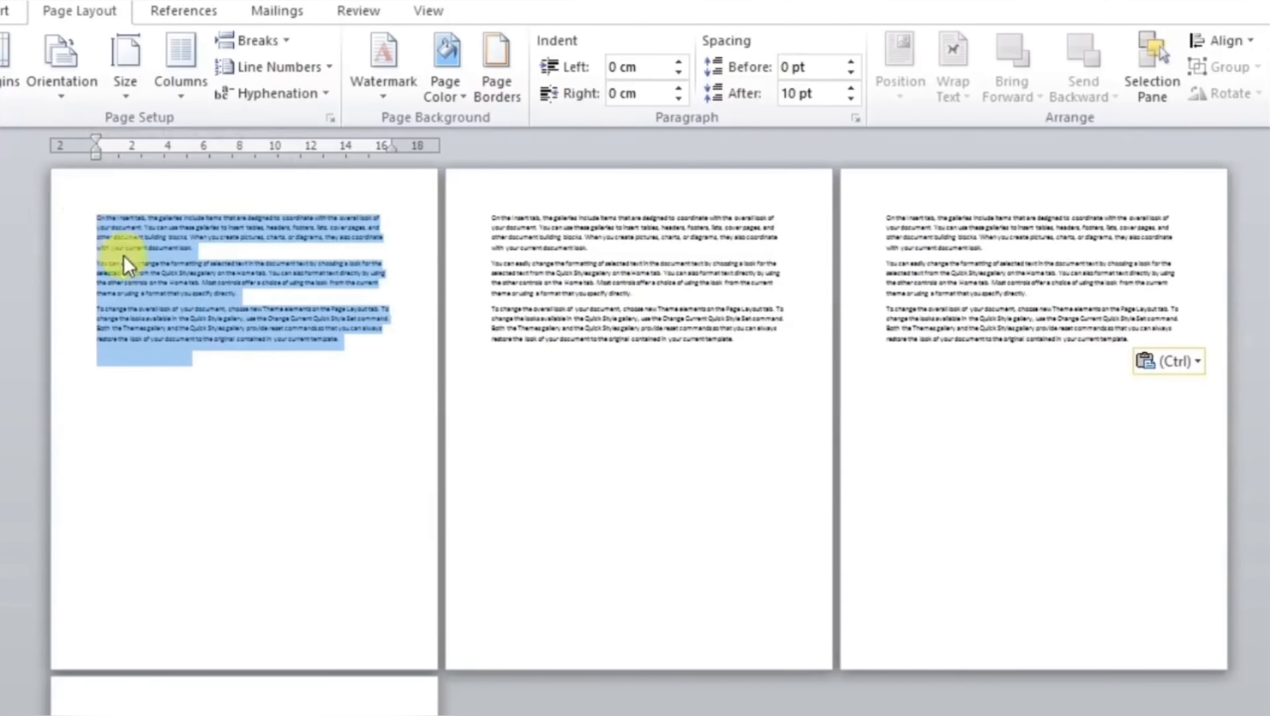
pyautogui.click(495, 73)
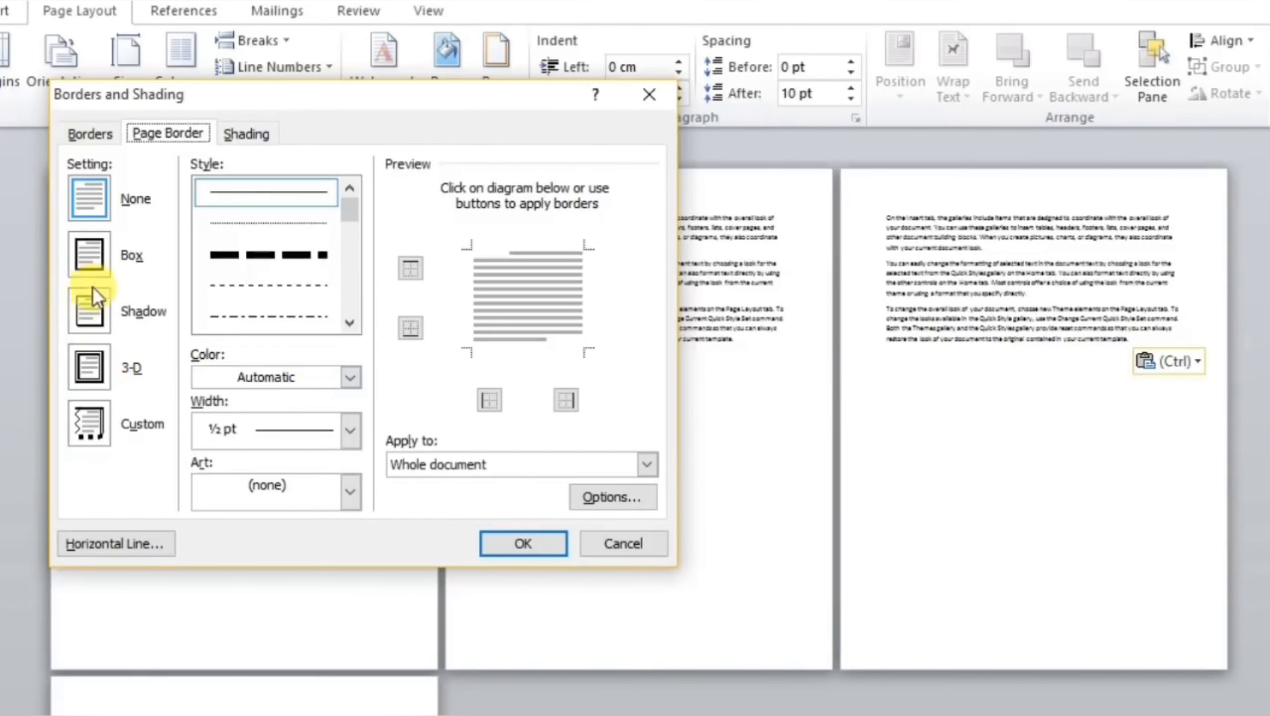
pyautogui.click(90, 255)
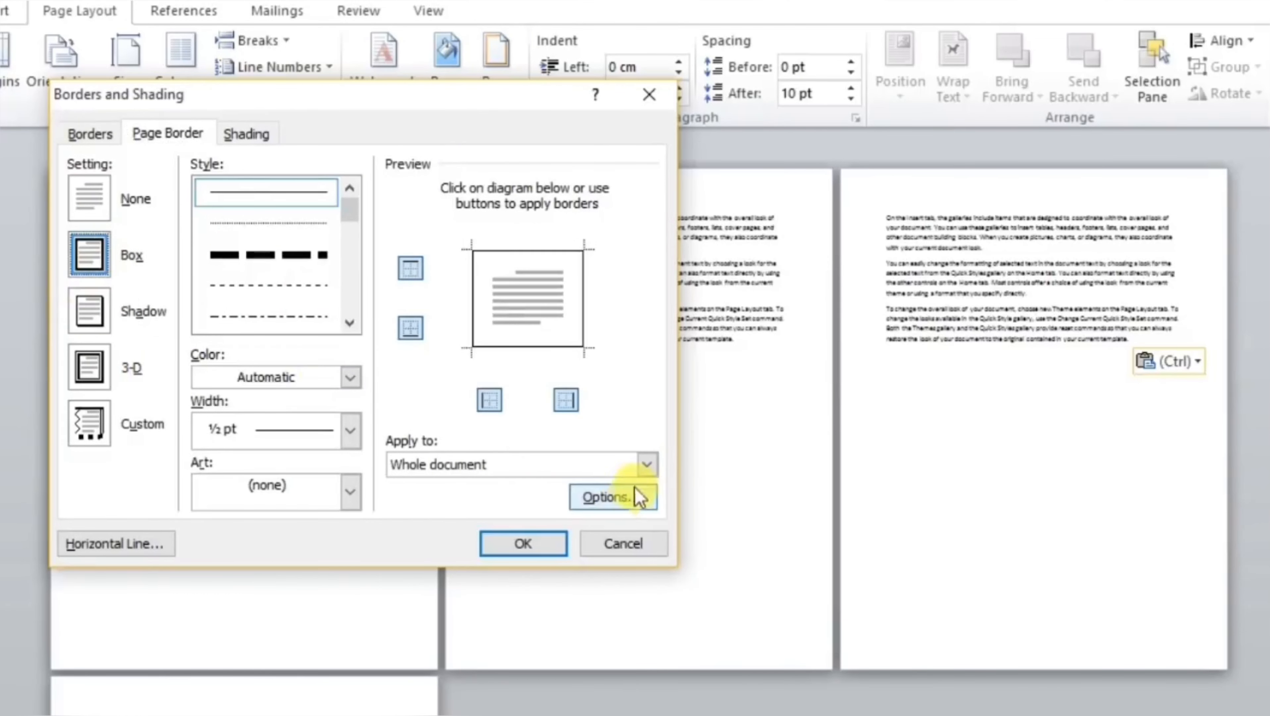
pyautogui.click(646, 465)
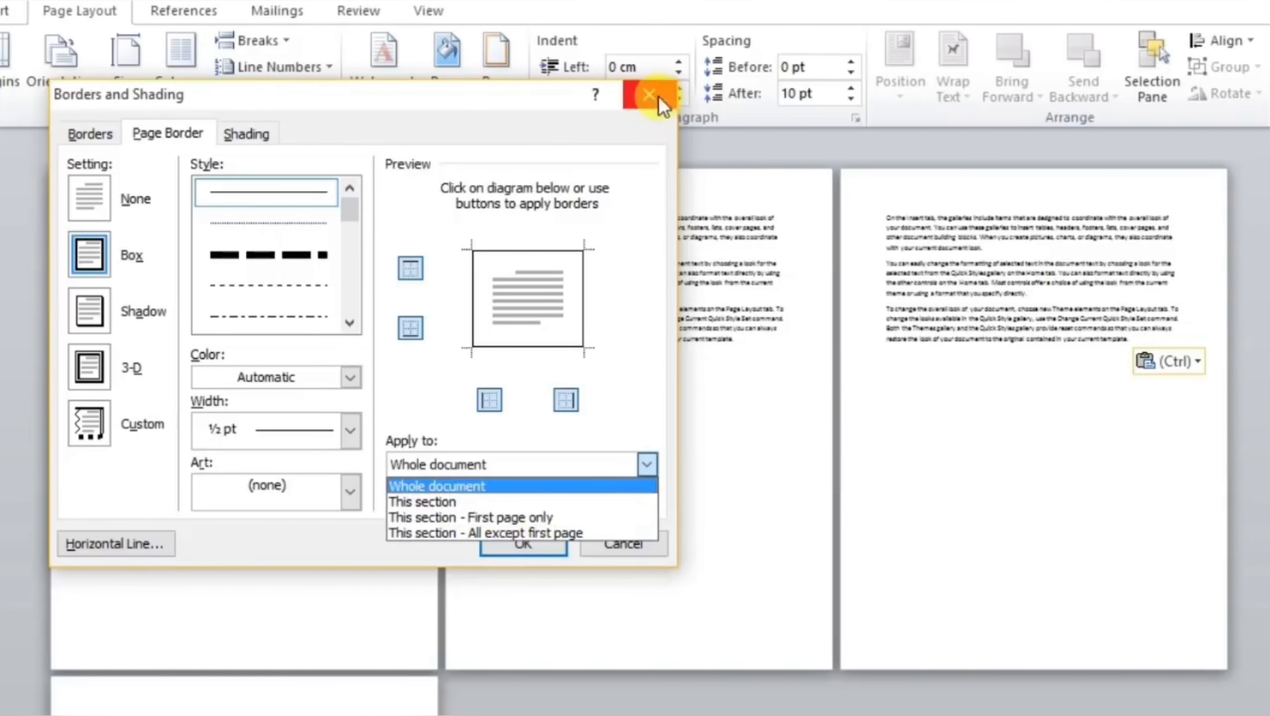
pyautogui.click(662, 105)
pyautogui.click(648, 96)
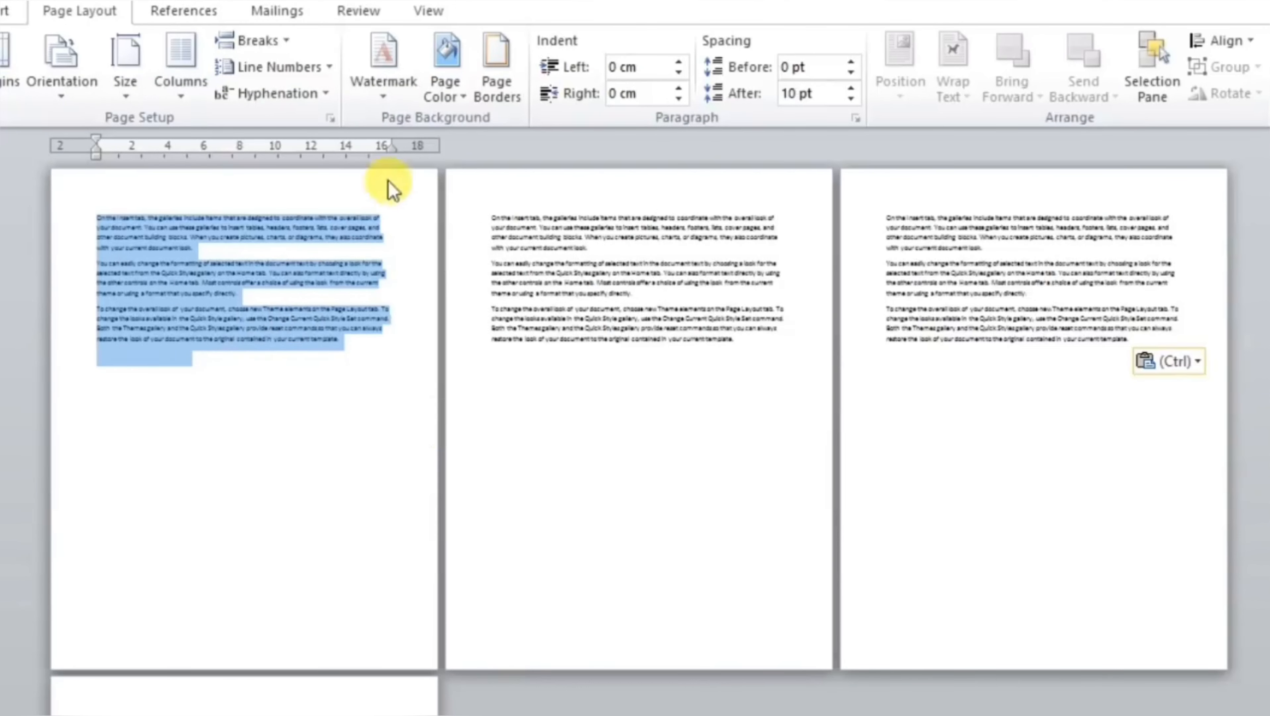
# Step: Apply a ½ pt red box page border to only the first page of this section
pyautogui.click(512, 72)
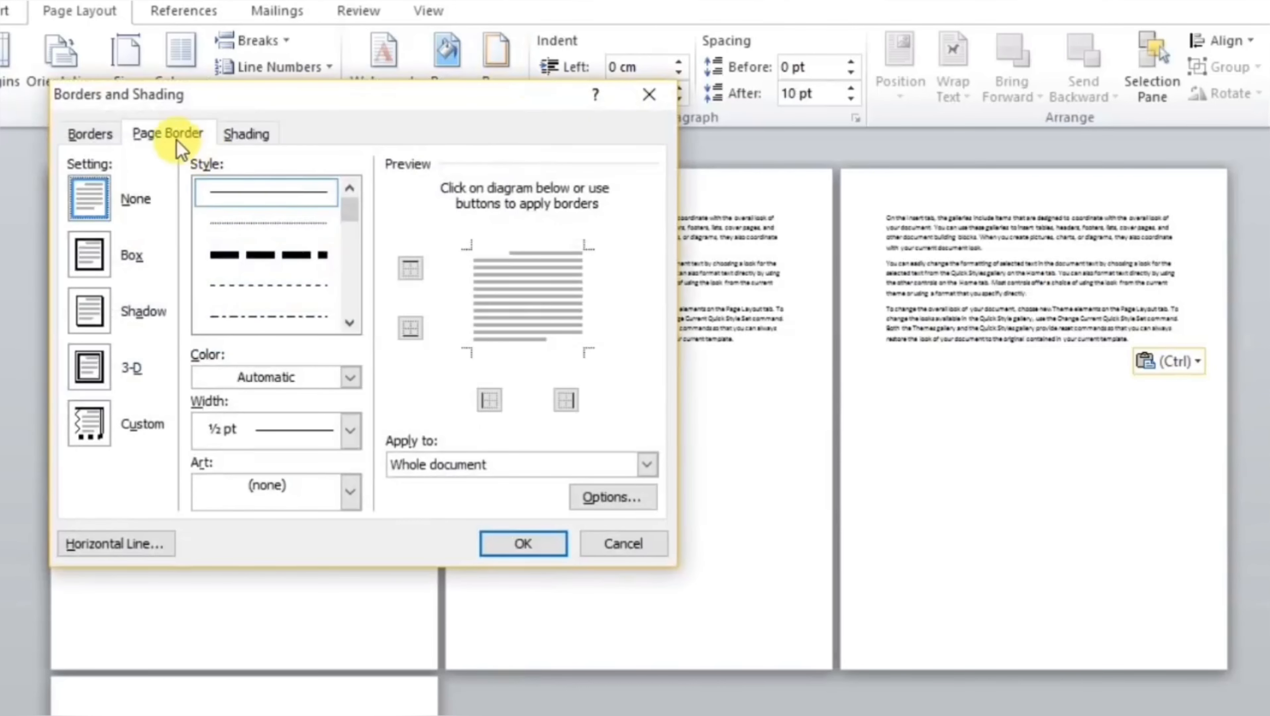
pyautogui.click(453, 465)
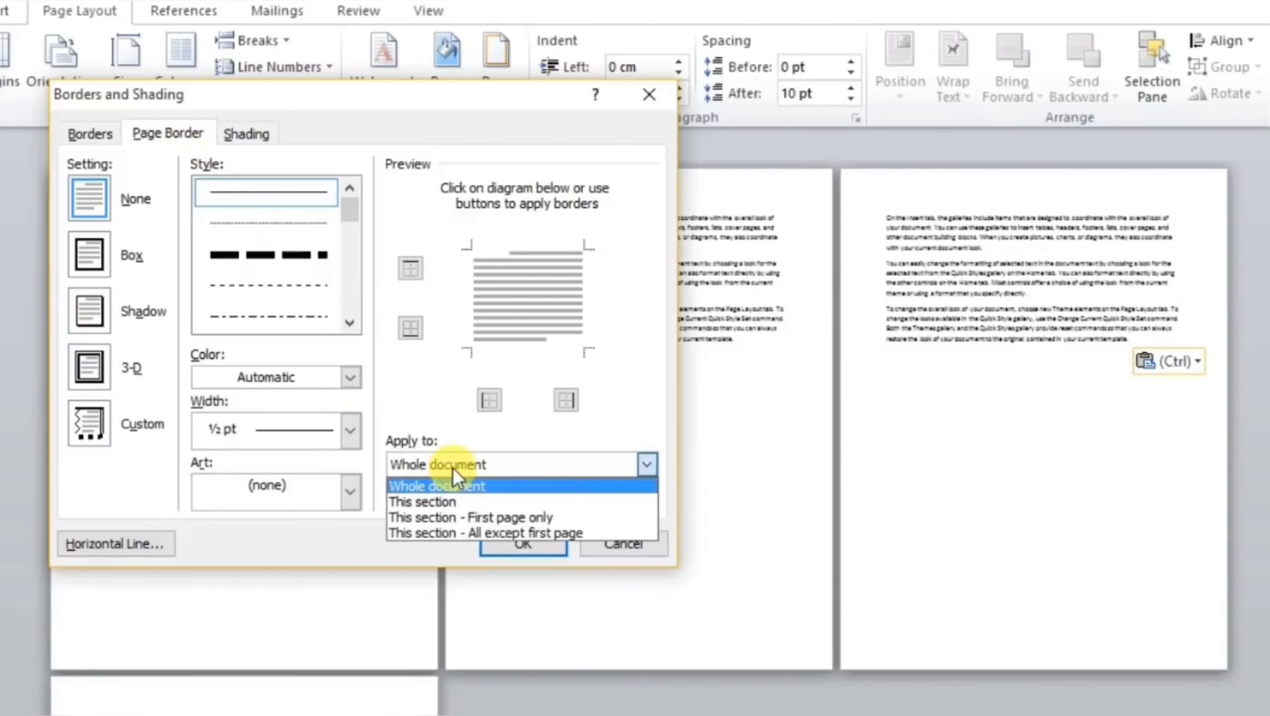
pyautogui.click(452, 518)
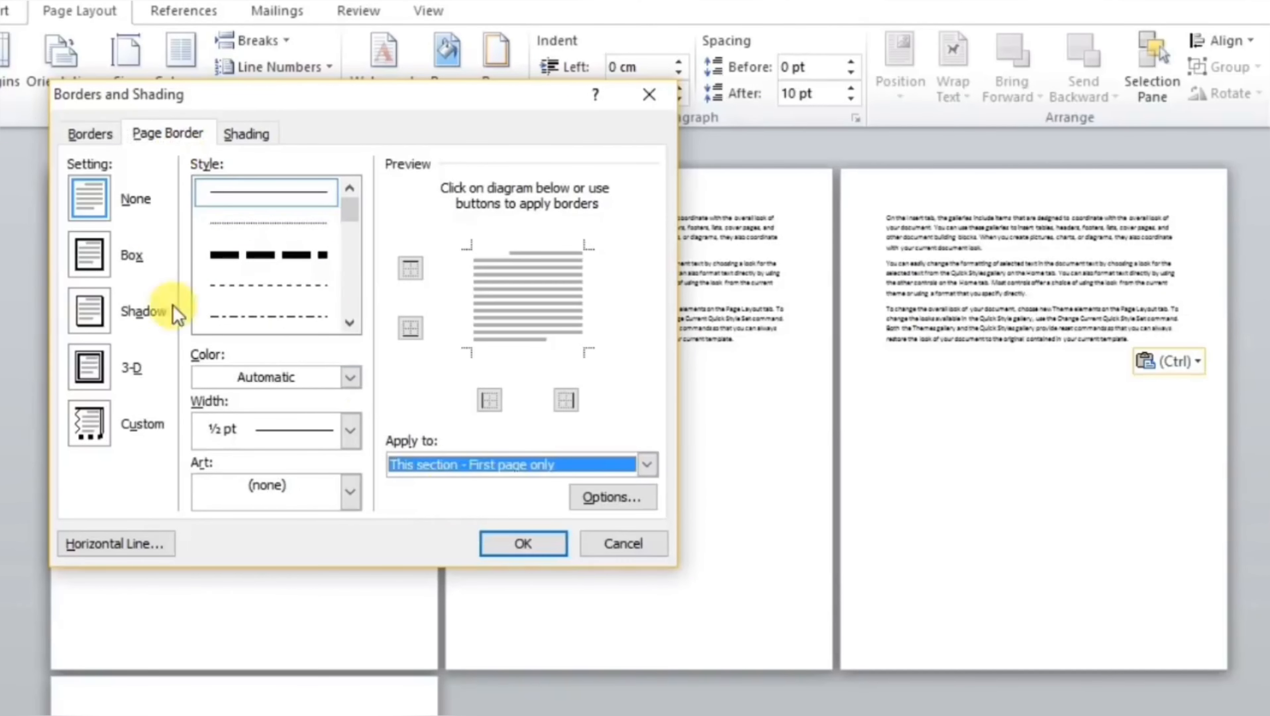
pyautogui.click(293, 376)
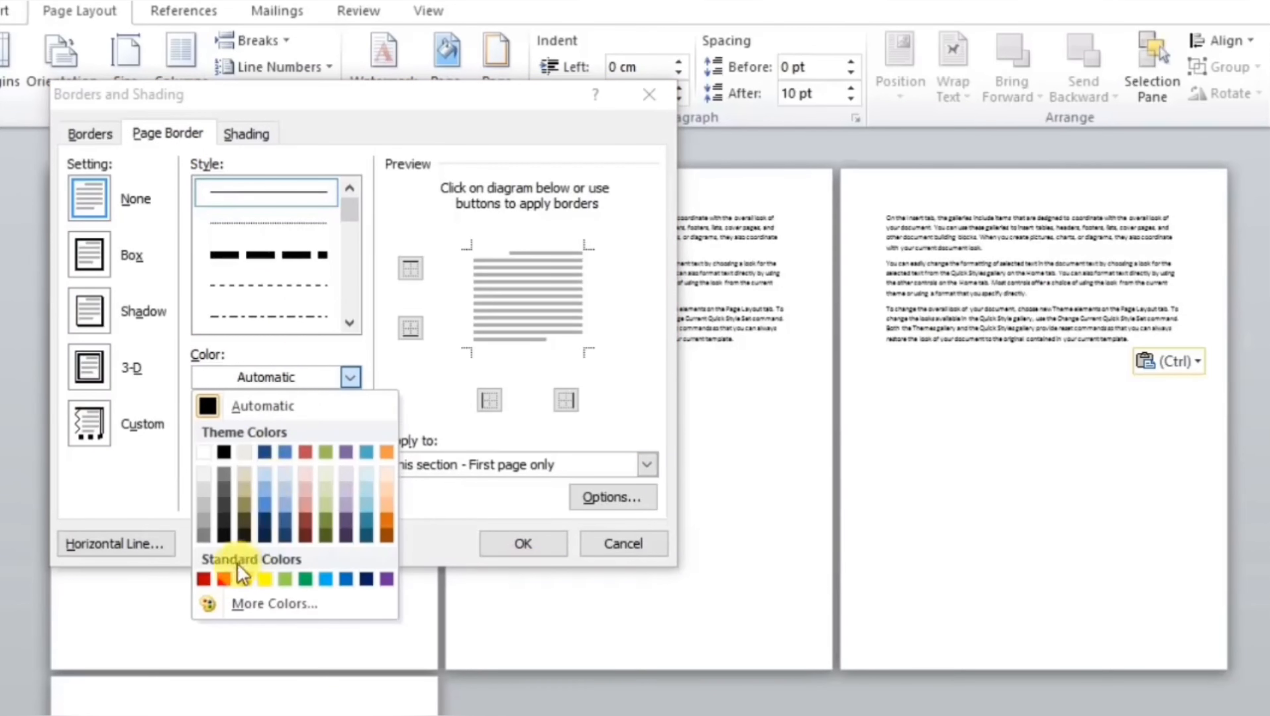
pyautogui.click(224, 579)
pyautogui.click(114, 271)
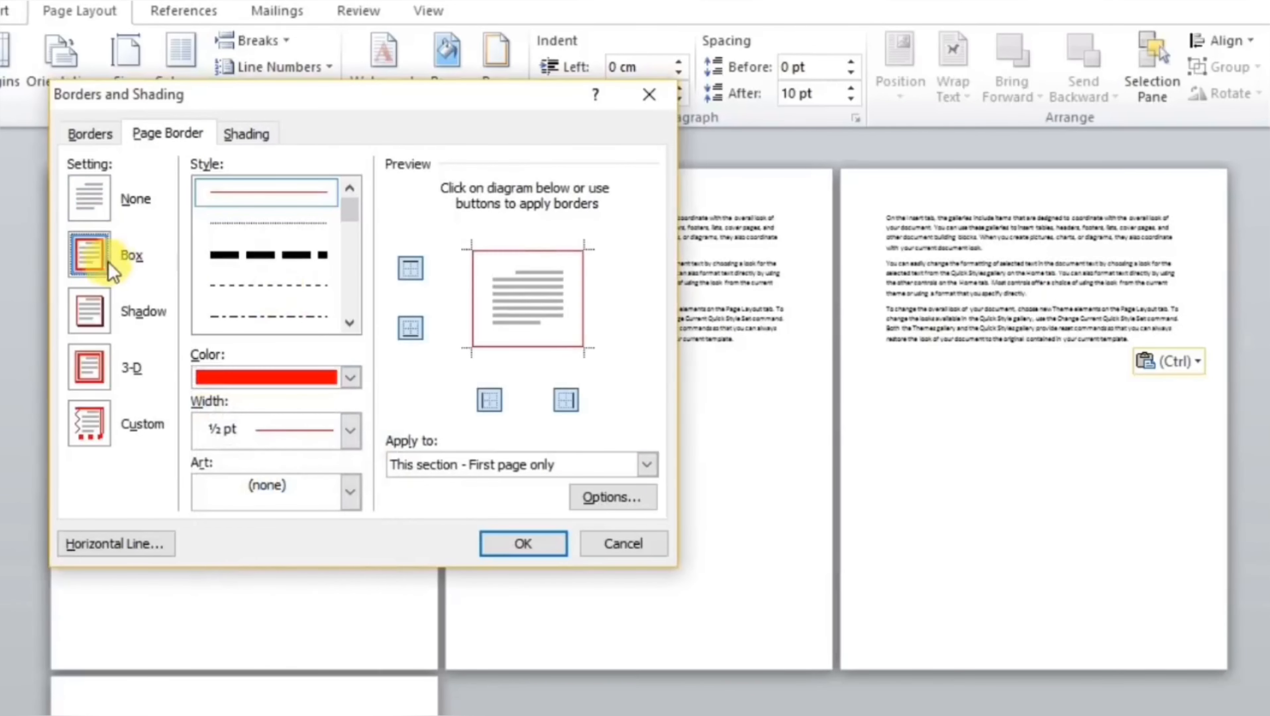
pyautogui.click(521, 544)
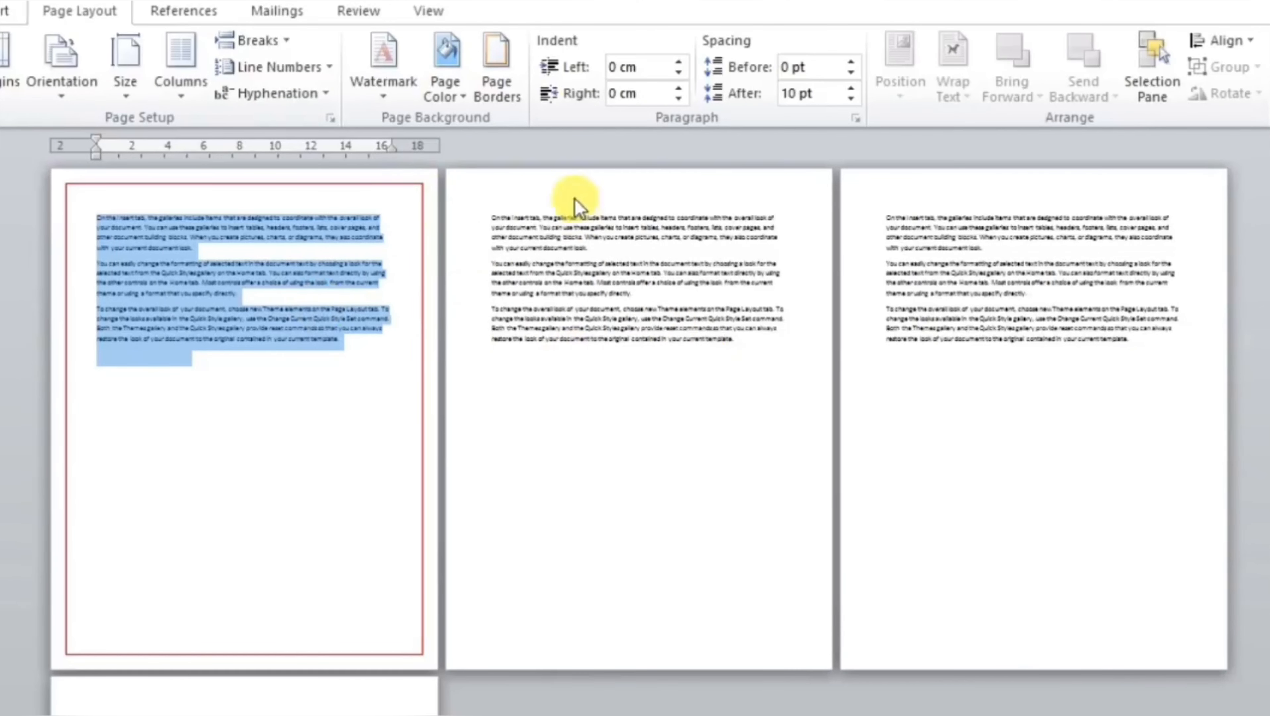
# Step: Change the red box page border to apply to all pages of this section except the first
pyautogui.click(497, 65)
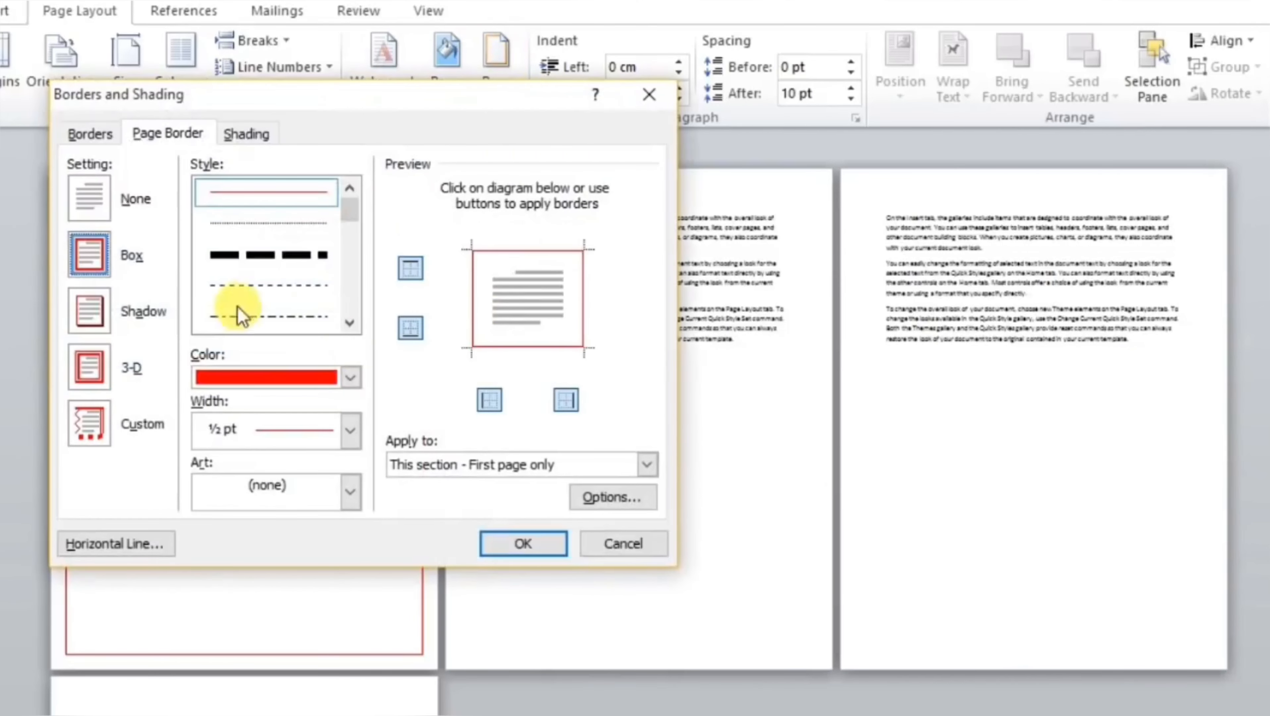
pyautogui.click(557, 467)
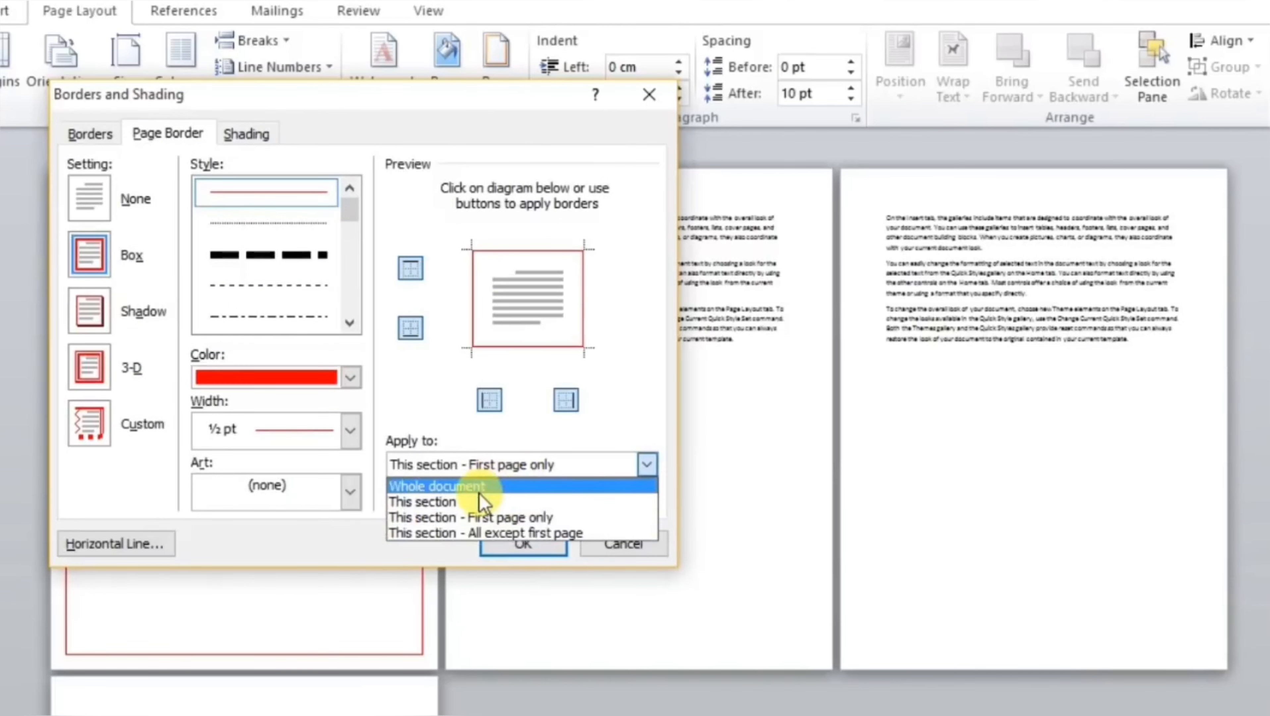
pyautogui.click(461, 532)
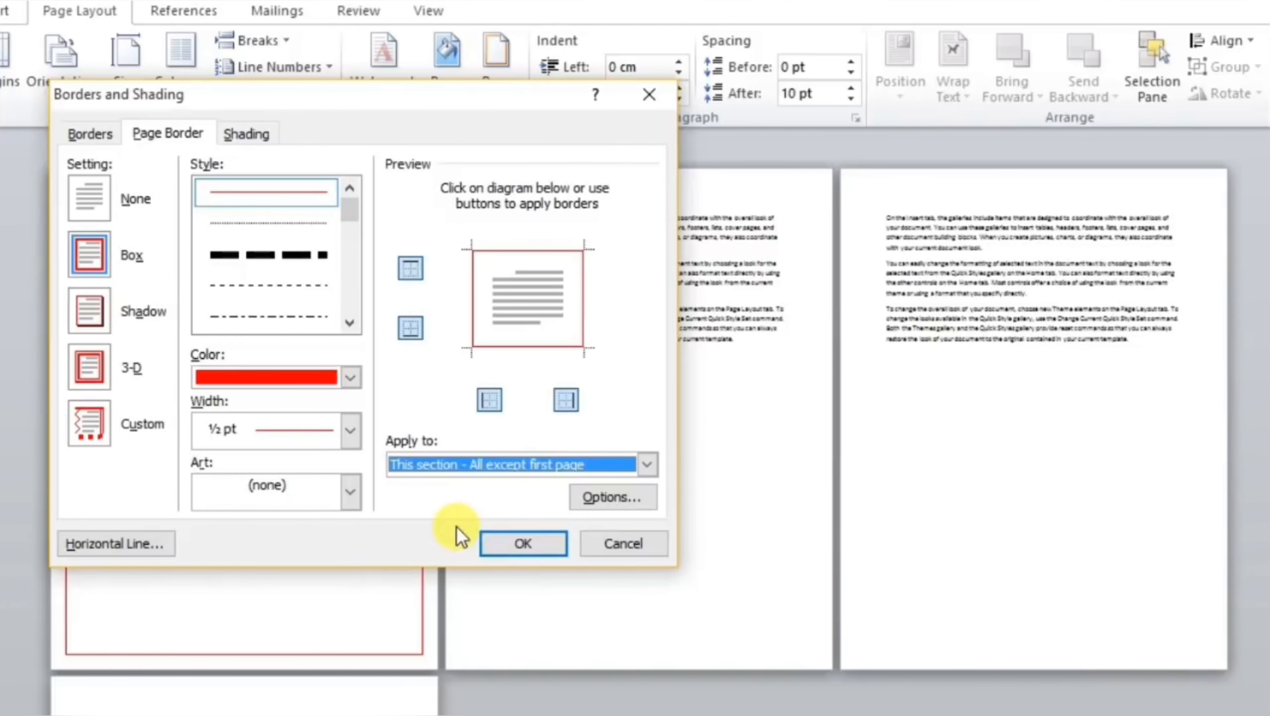
pyautogui.click(501, 540)
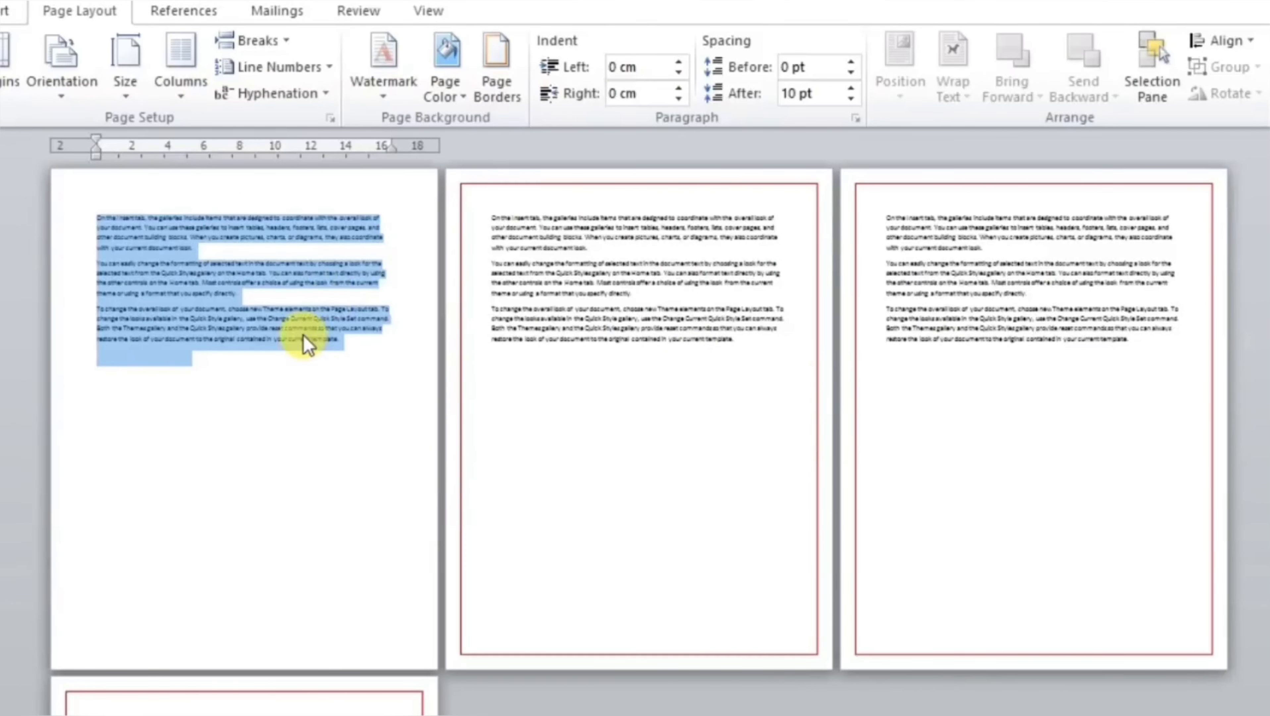
pyautogui.click(491, 82)
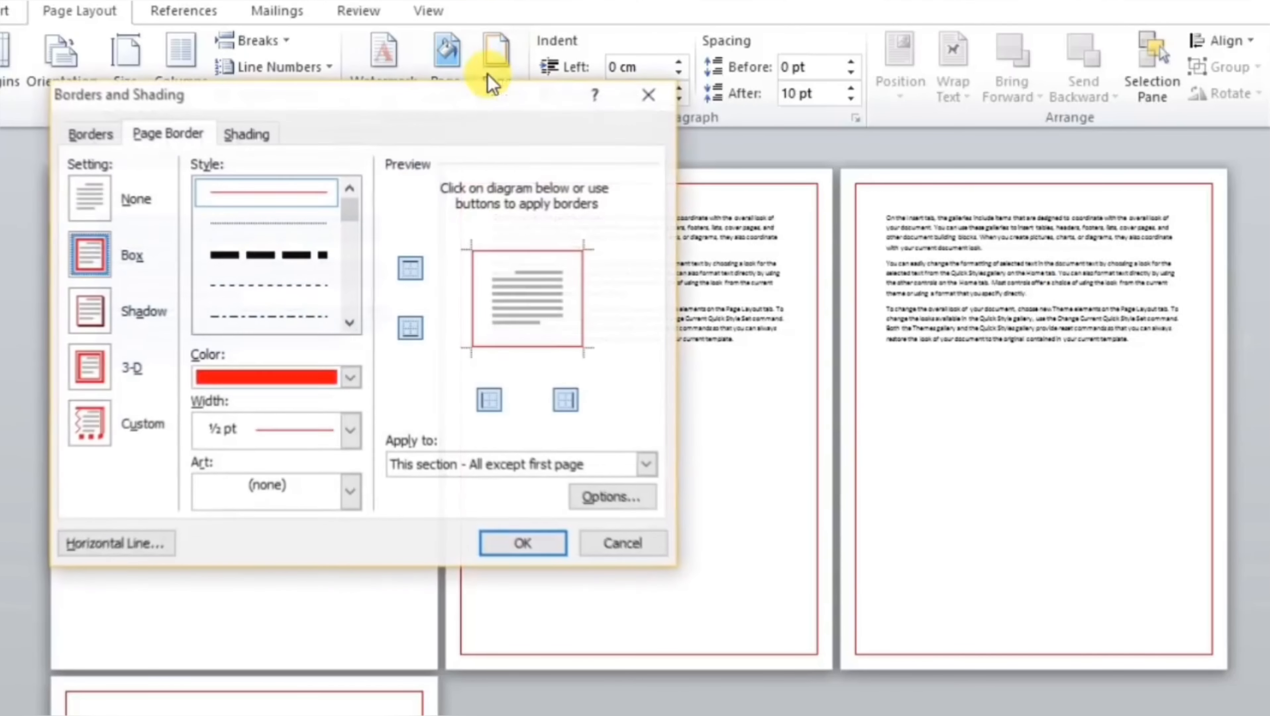
pyautogui.click(461, 466)
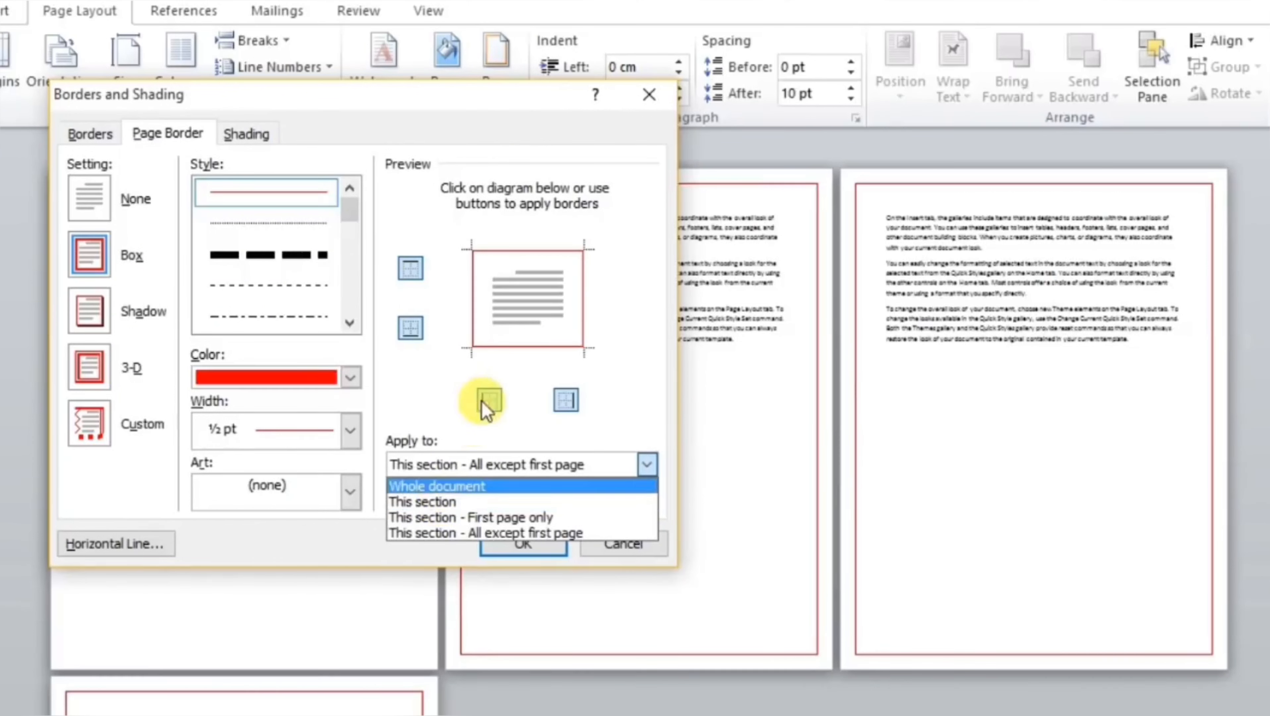
pyautogui.click(656, 100)
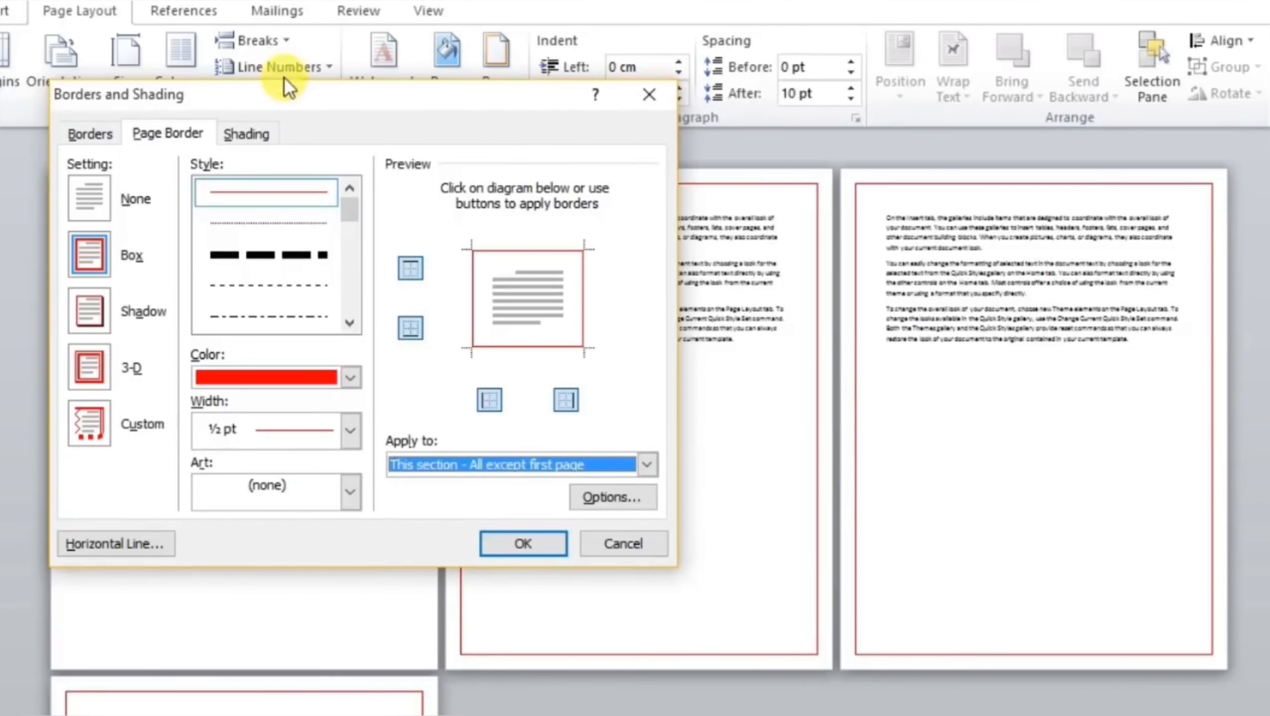
pyautogui.click(649, 92)
pyautogui.click(270, 40)
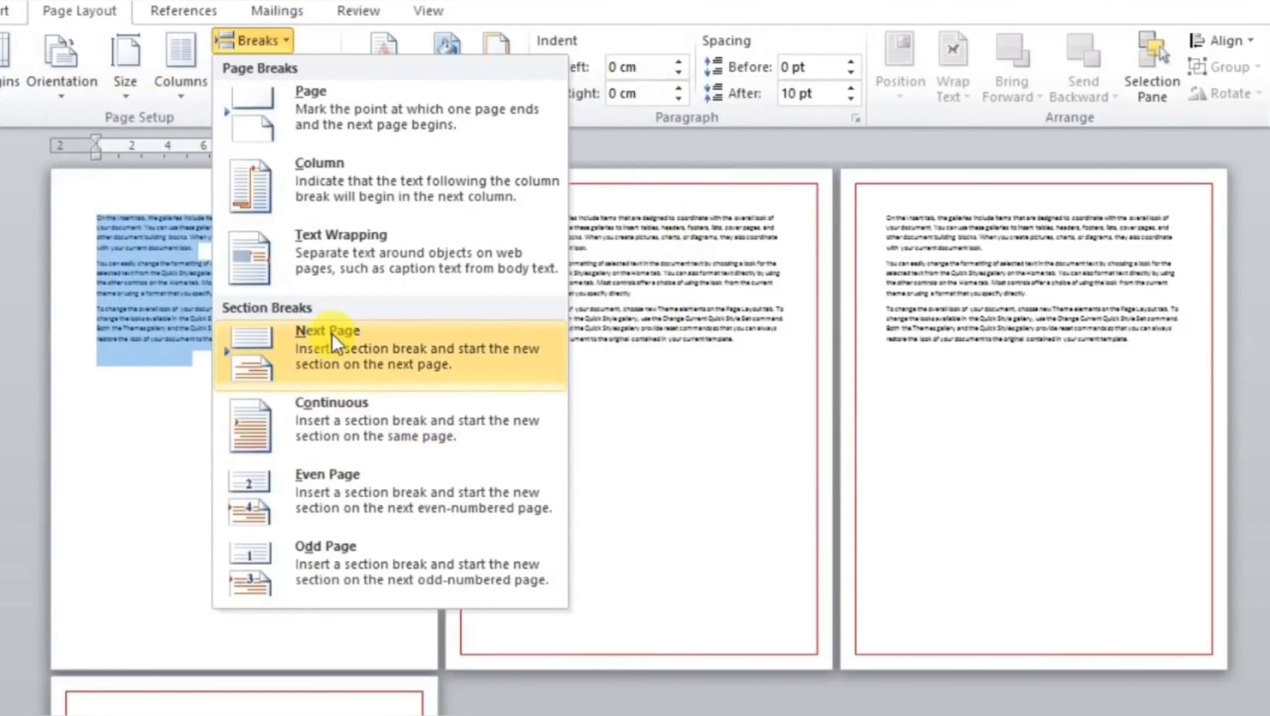
pyautogui.click(676, 356)
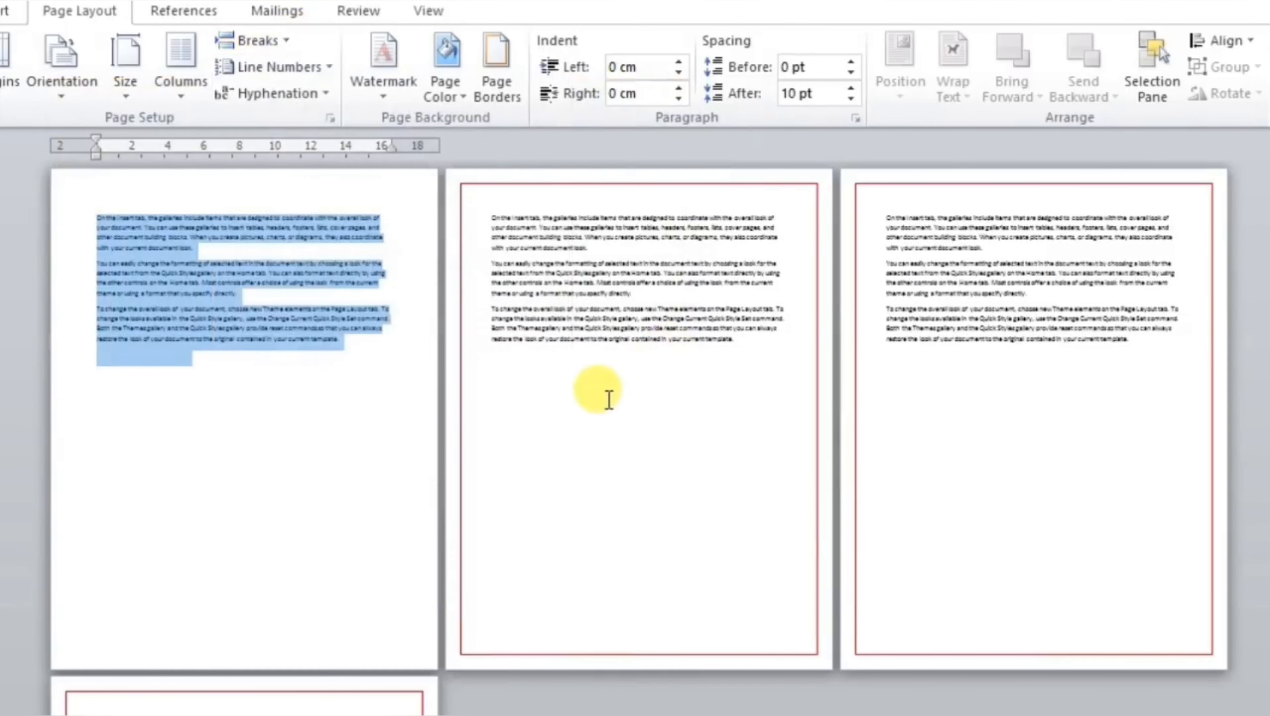
# Step: Remove the red page border from all pages after the first one
pyautogui.click(607, 396)
pyautogui.click(496, 88)
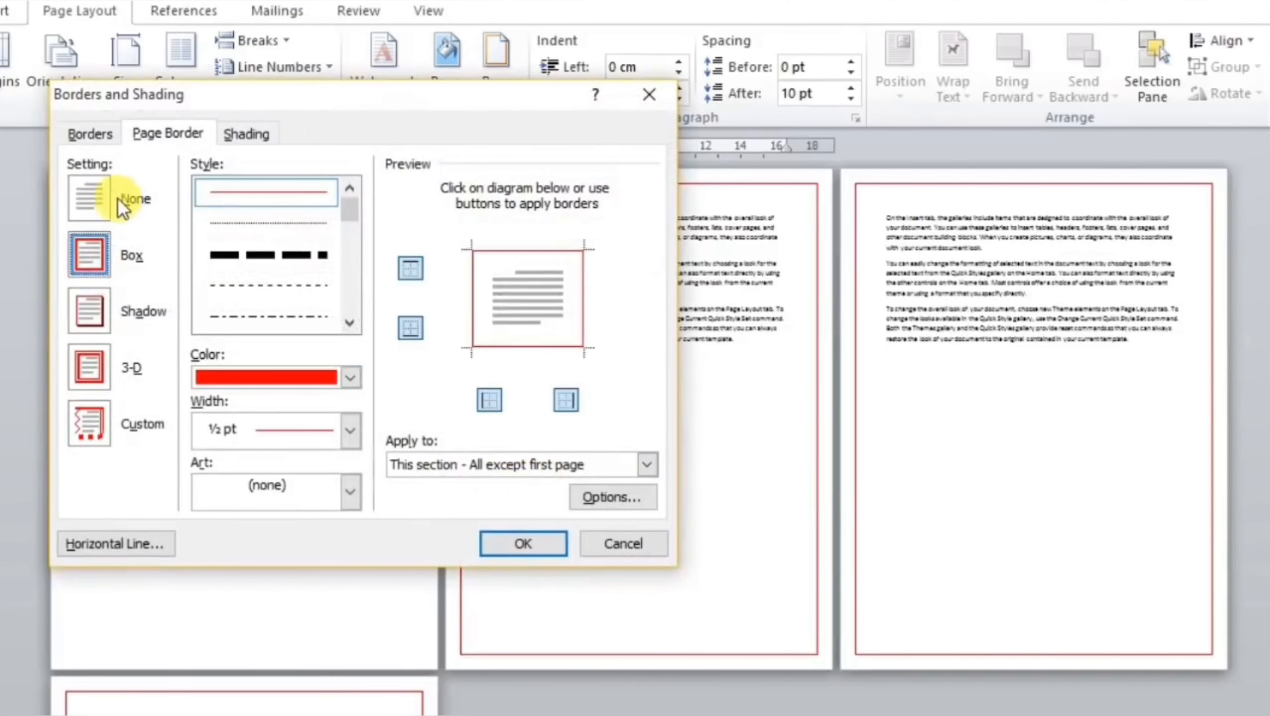
pyautogui.click(113, 198)
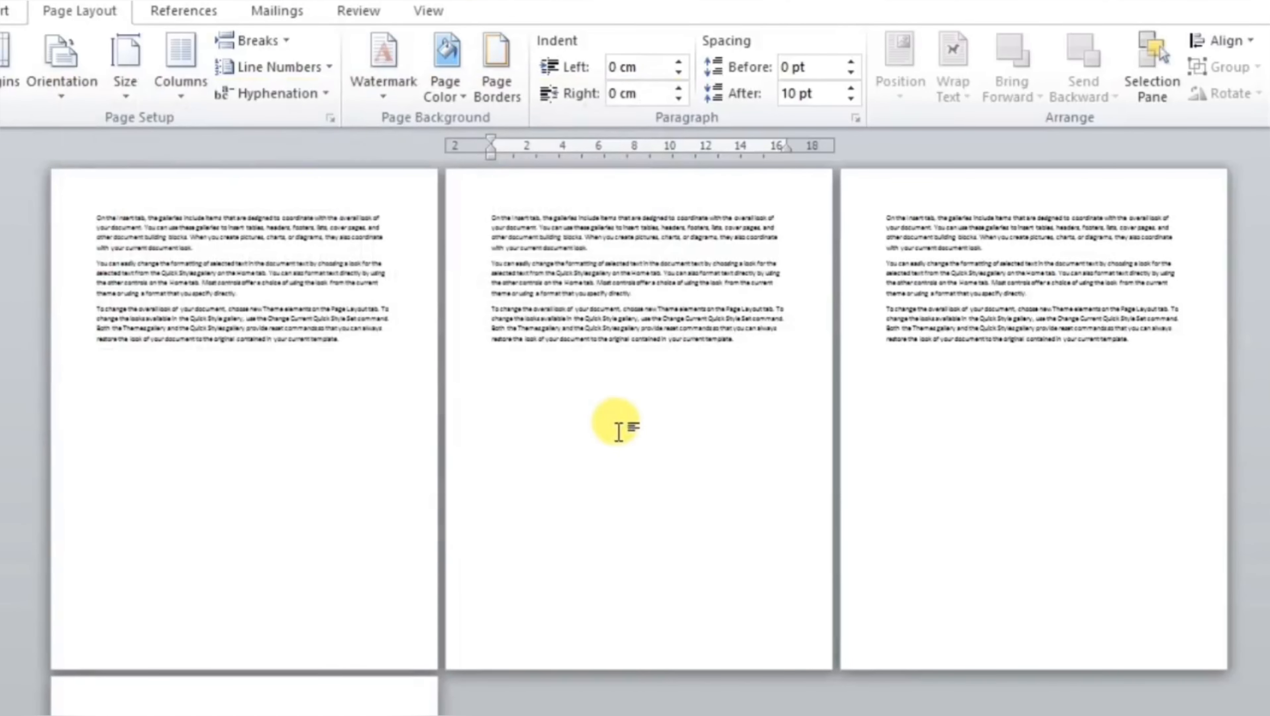
# Step: Copy the second page's text together with its page break and paste it four times to create more filled pages
pyautogui.moveTo(765, 363); pyautogui.dragTo(547, 204)
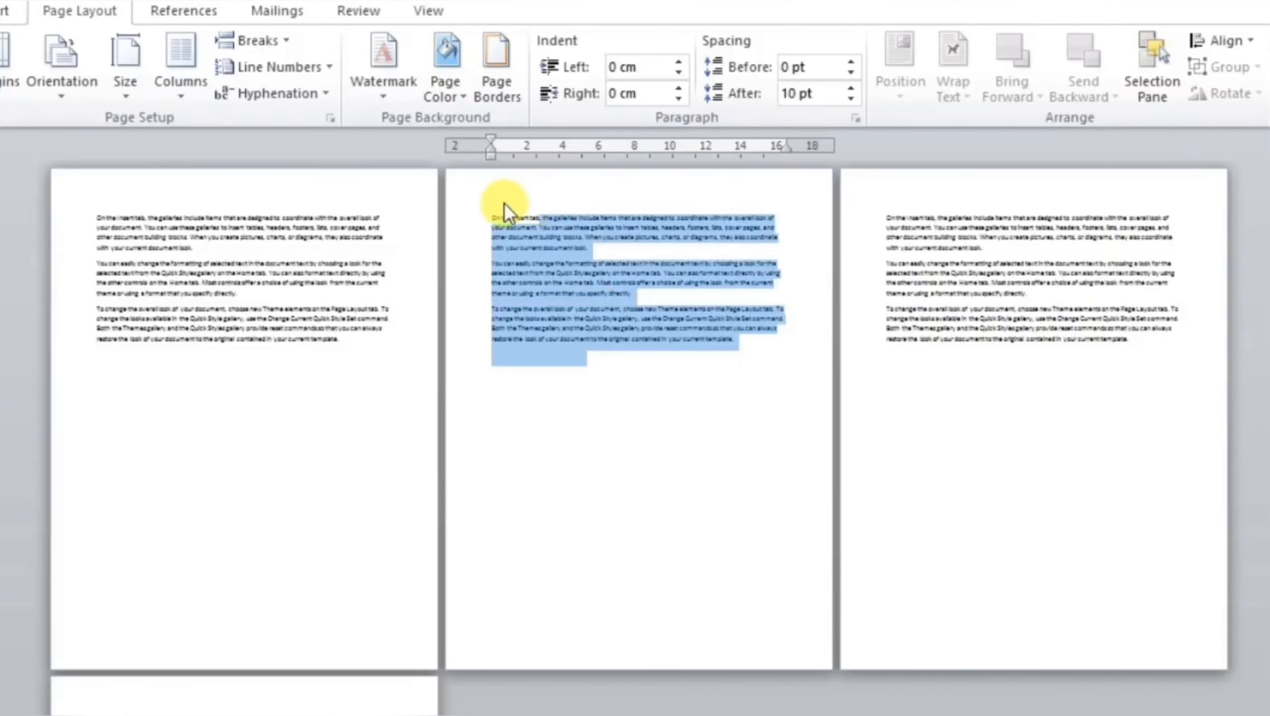
pyautogui.hotkey('ctrl', 'c')
pyautogui.hotkey('ctrl', 'v')
pyautogui.hotkey('ctrl', 'v')
pyautogui.hotkey('ctrl', 'v')
pyautogui.hotkey('ctrl', 'v')
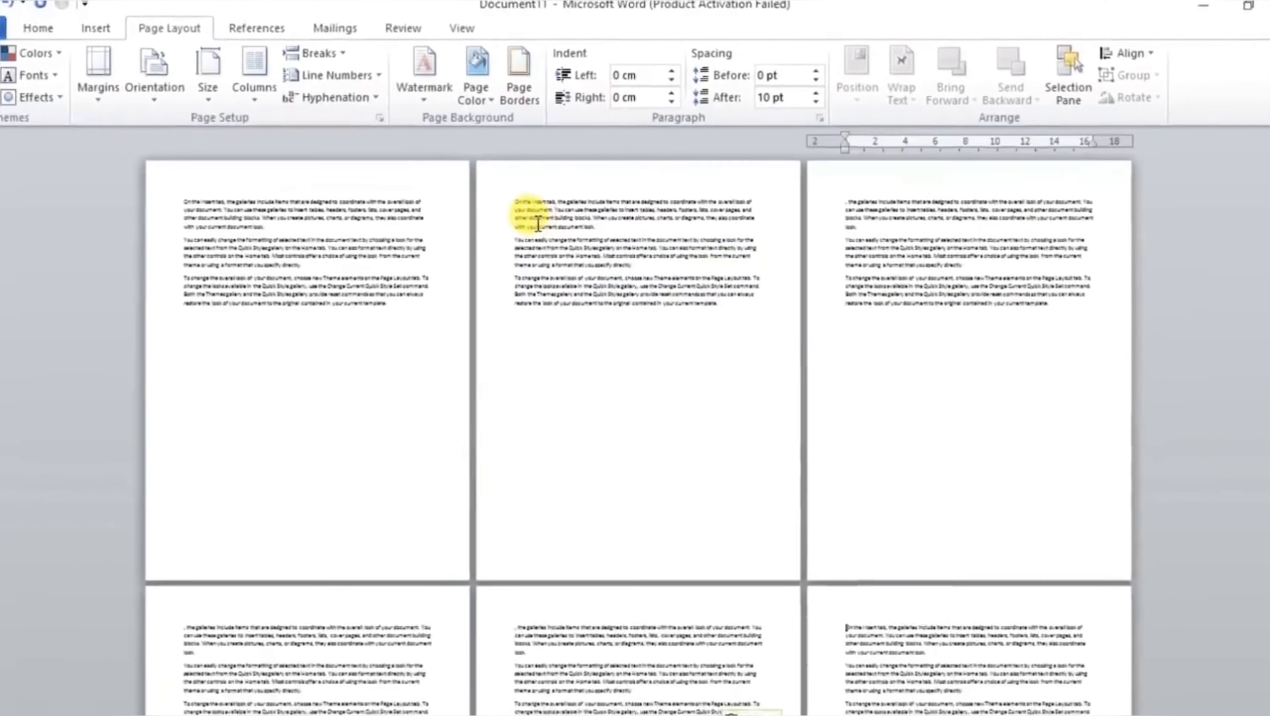
pyautogui.press('pageup')
pyautogui.press('pageup')
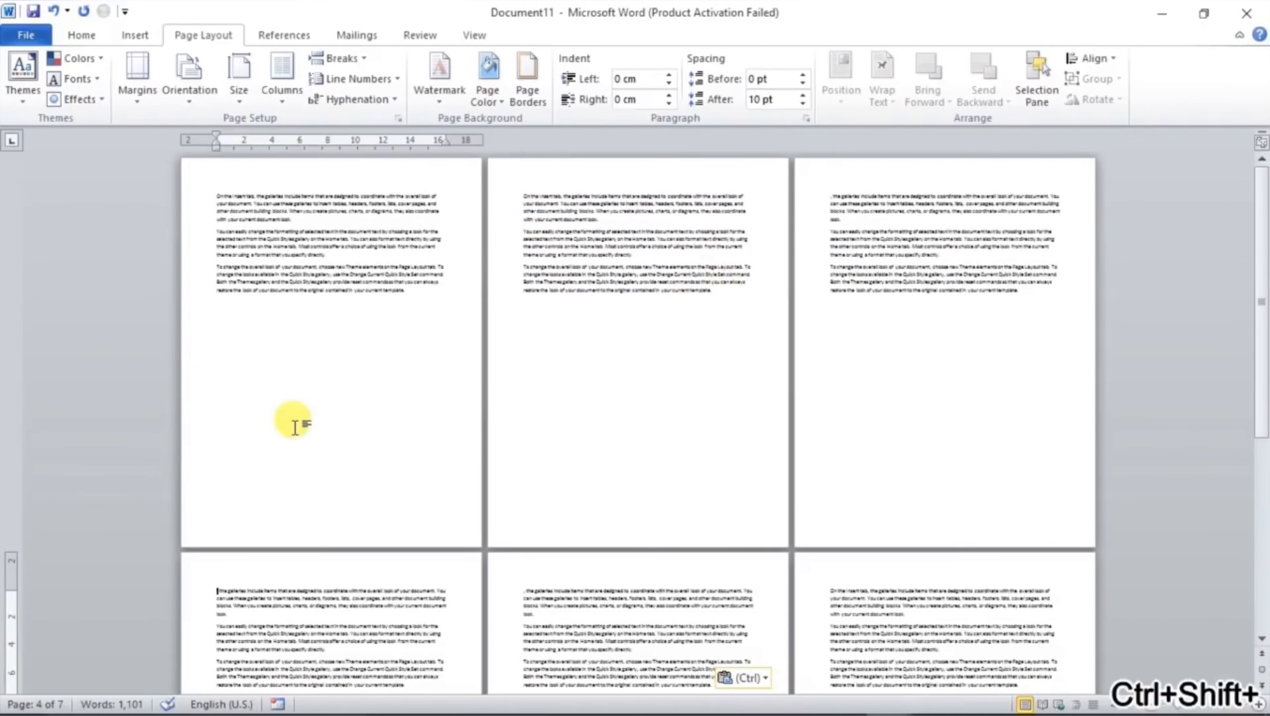
# Step: Enlarge all of the document's text to 22 pt
pyautogui.hotkey('ctrl', 'a')
pyautogui.hotkey('ctrl', 'shift', '.')
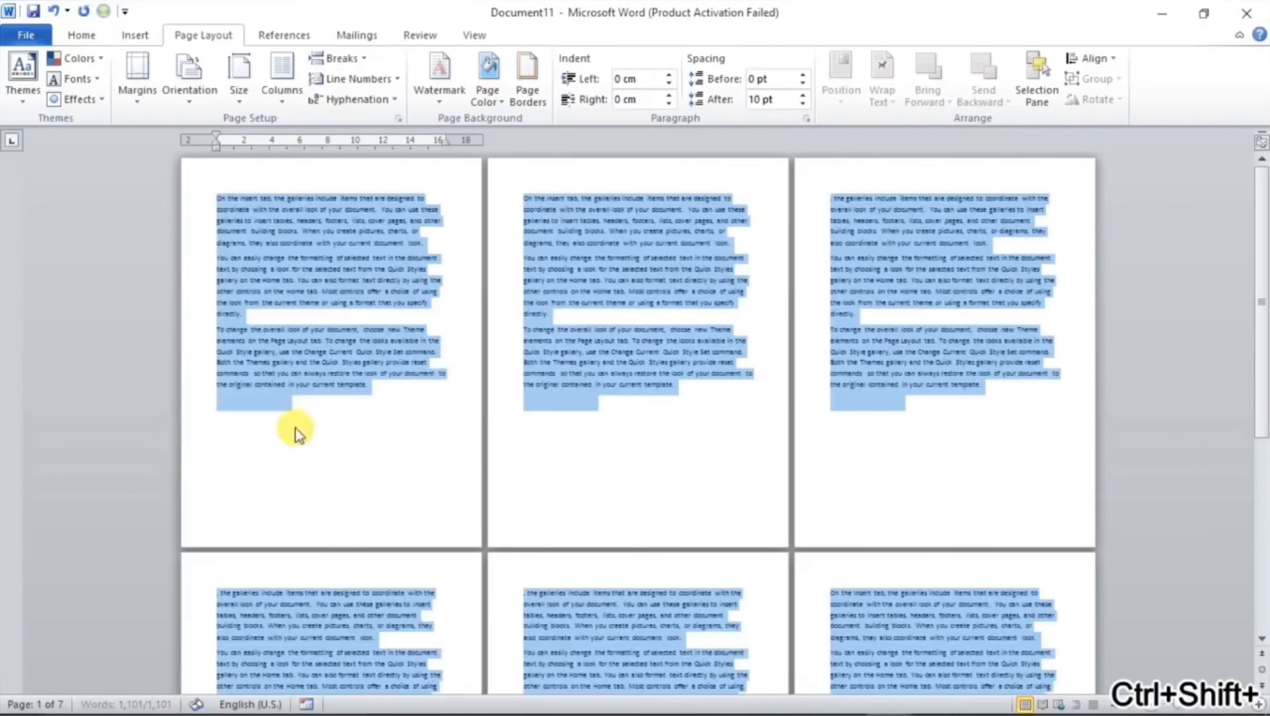
pyautogui.hotkey('ctrl', 'shift', '.')
pyautogui.hotkey('ctrl', 'shift', '.')
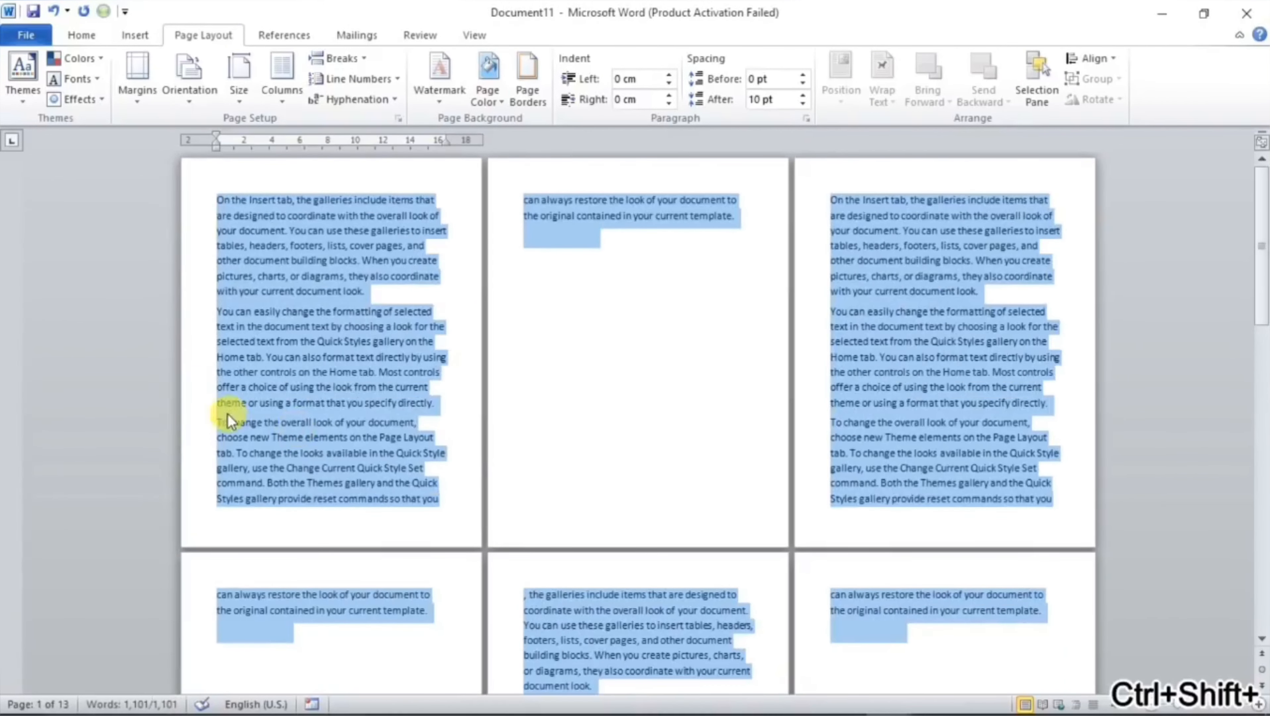
pyautogui.click(531, 278)
# Step: Insert a Next Page section break before the first paragraph of the third page
pyautogui.scroll(-1, 667, 361)
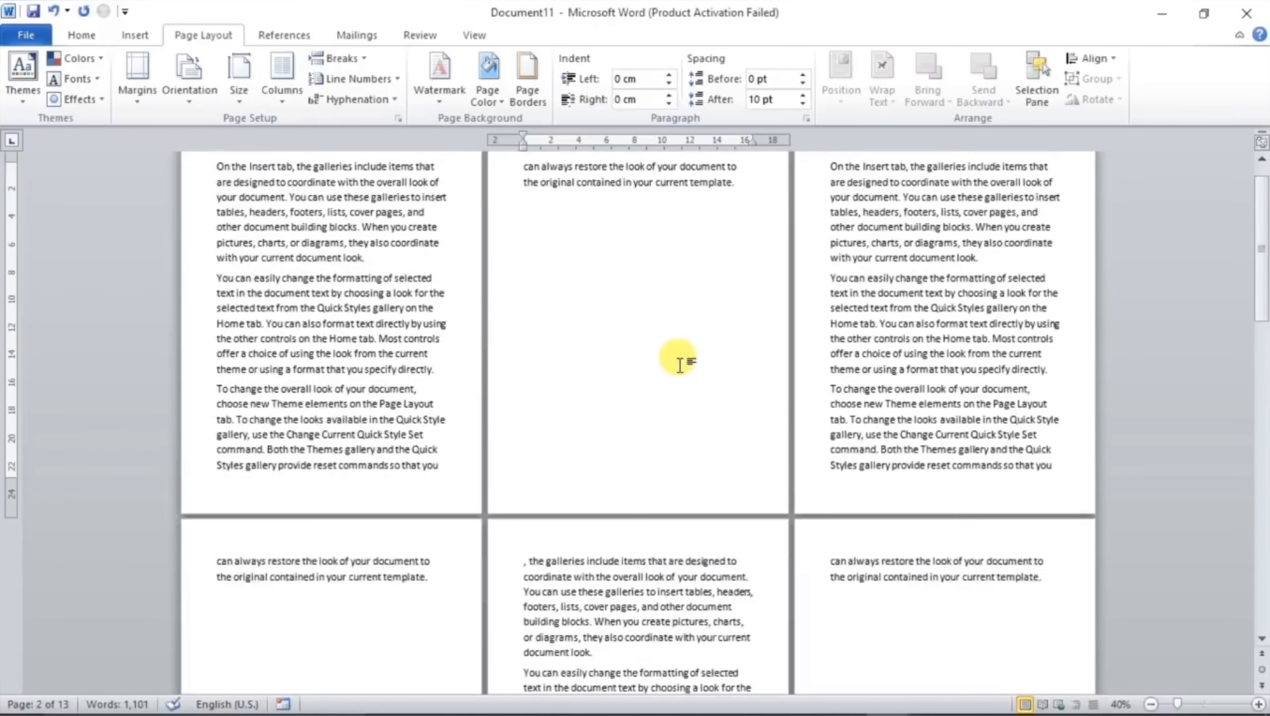
pyautogui.scroll(1, 680, 364)
pyautogui.click(833, 200)
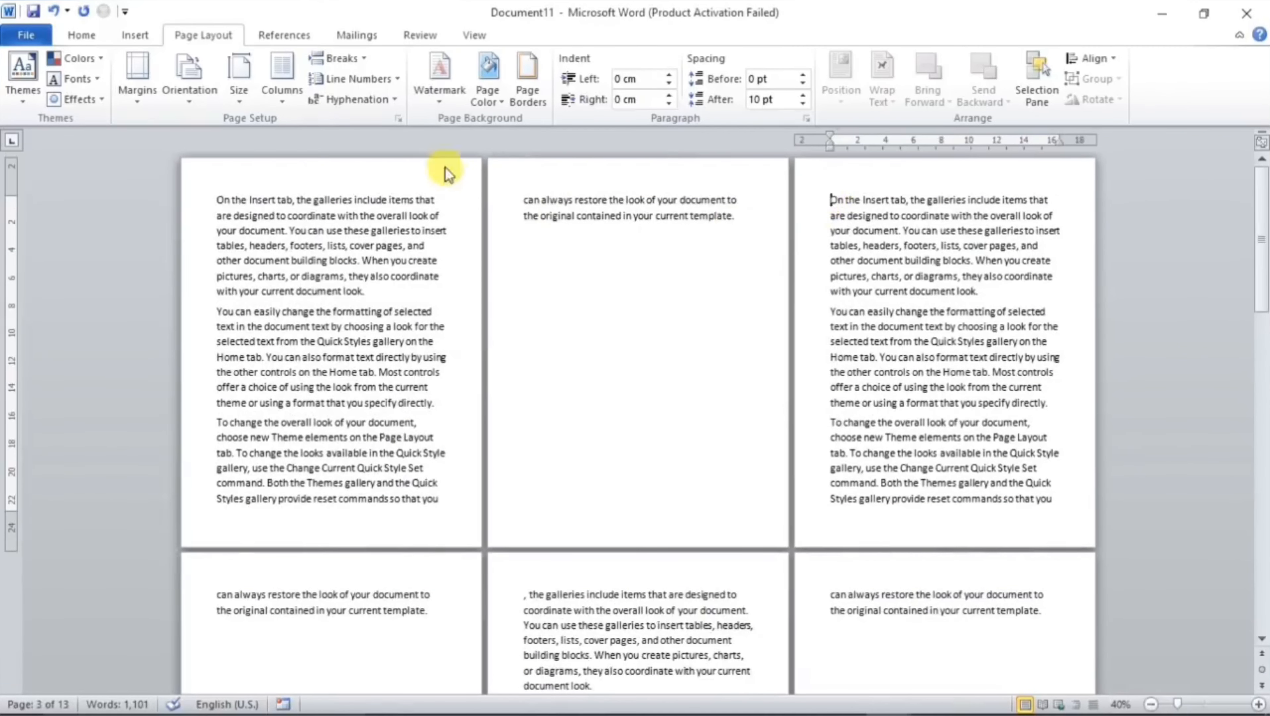
pyautogui.click(365, 61)
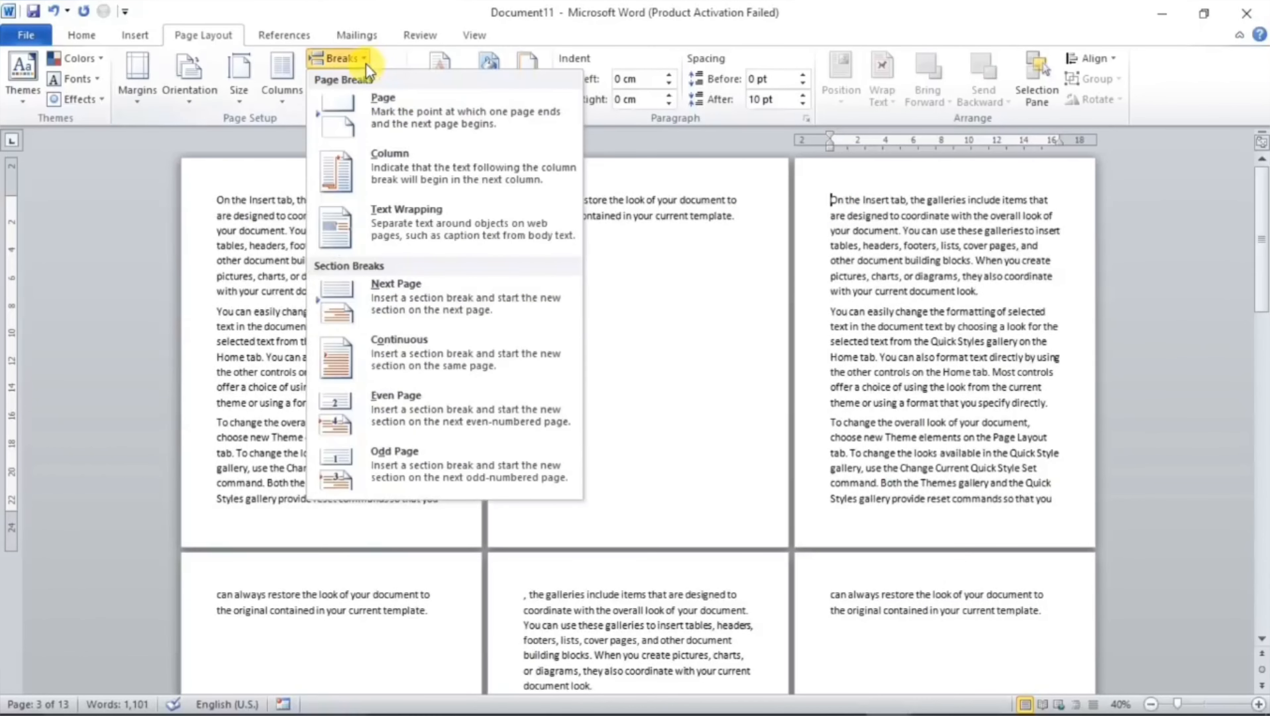
pyautogui.click(431, 300)
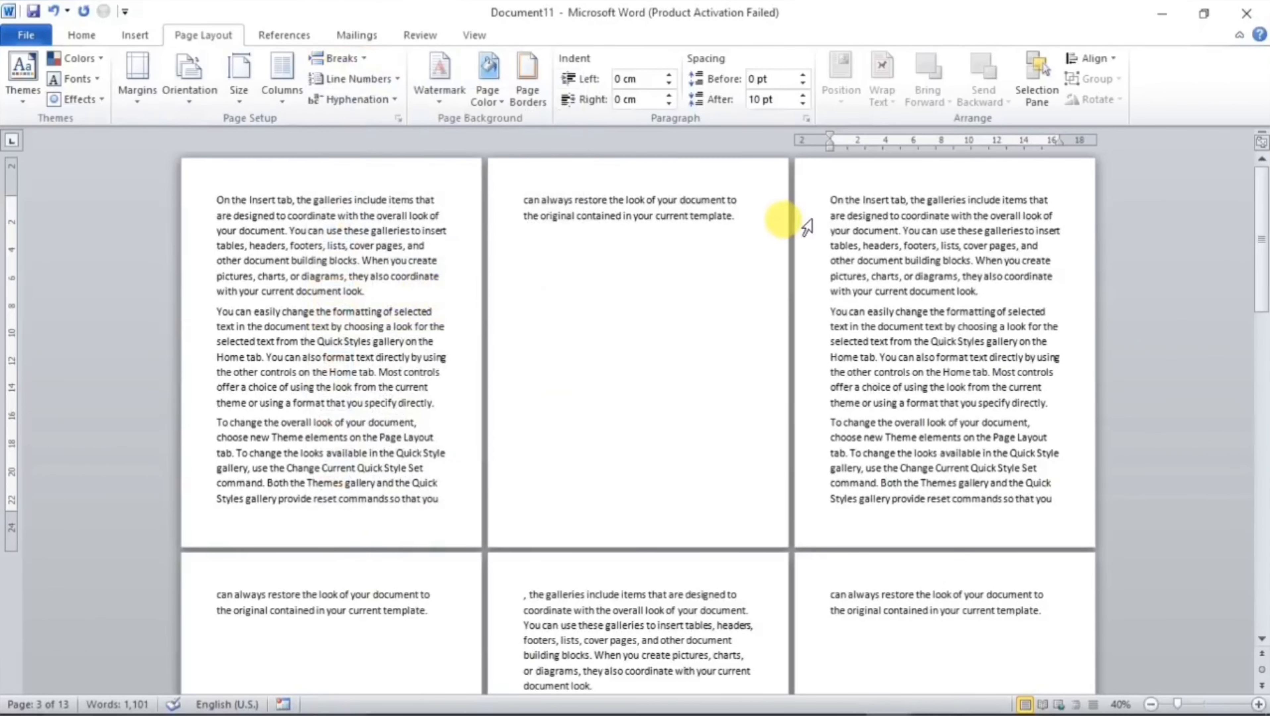
# Step: Check the header and footer labels to see which section each page belongs to, and return to the body text
pyautogui.click(539, 89)
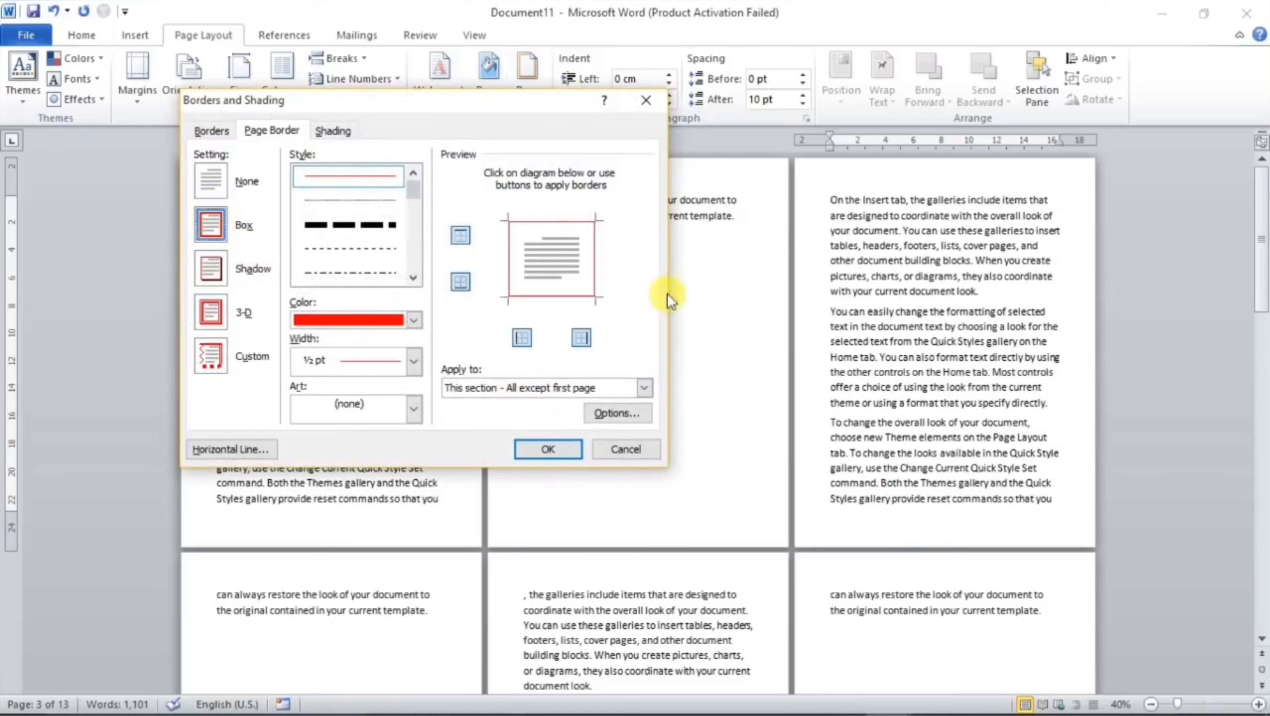
pyautogui.click(647, 100)
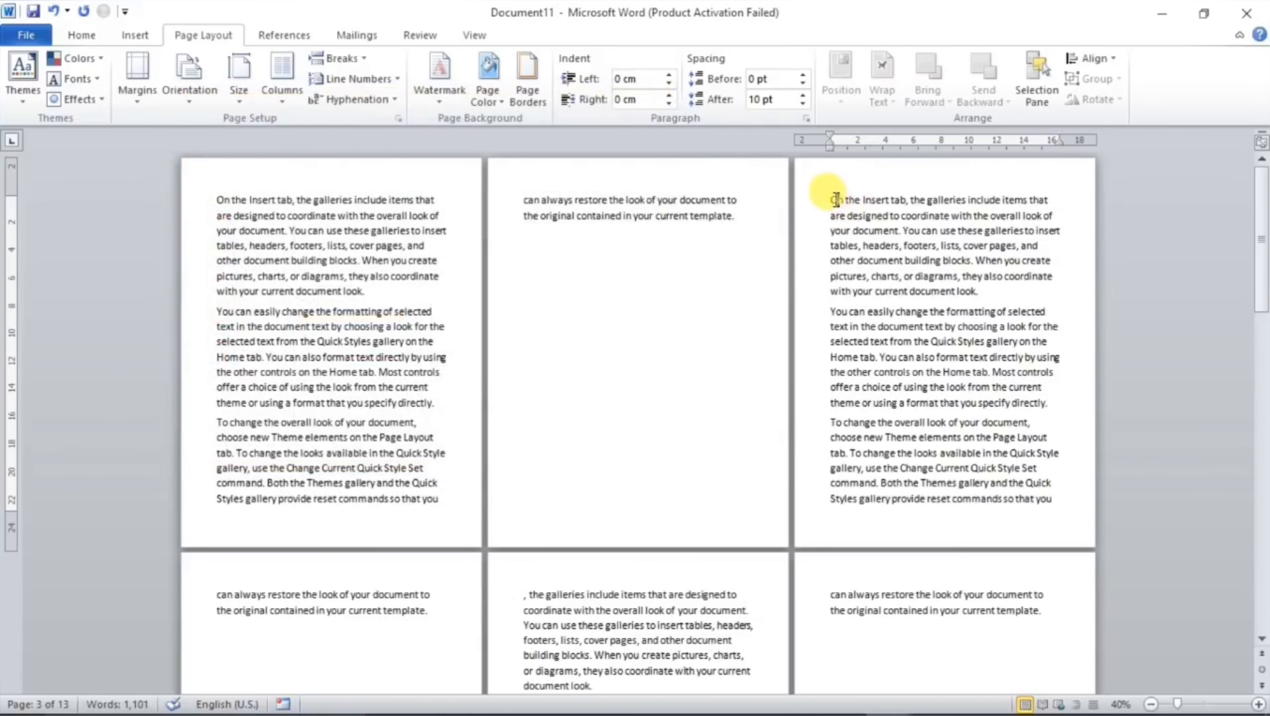
pyautogui.moveTo(830, 199); pyautogui.dragTo(931, 393)
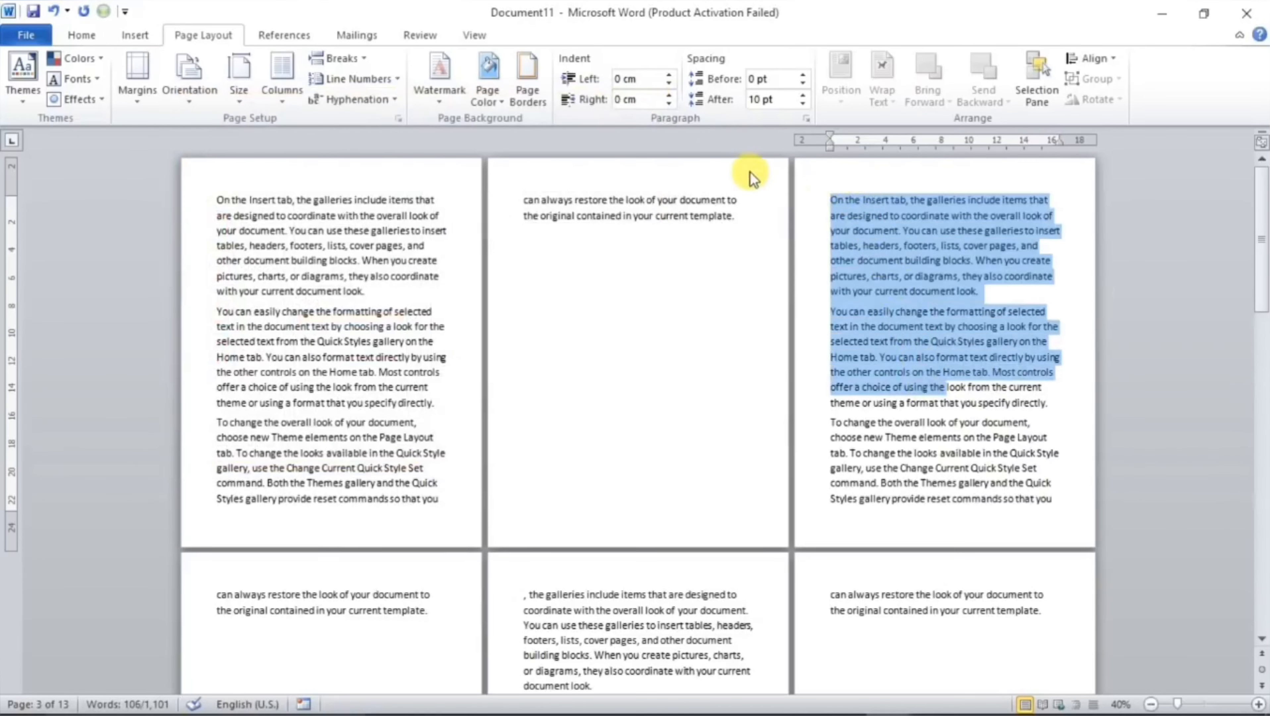
pyautogui.doubleClick(699, 169)
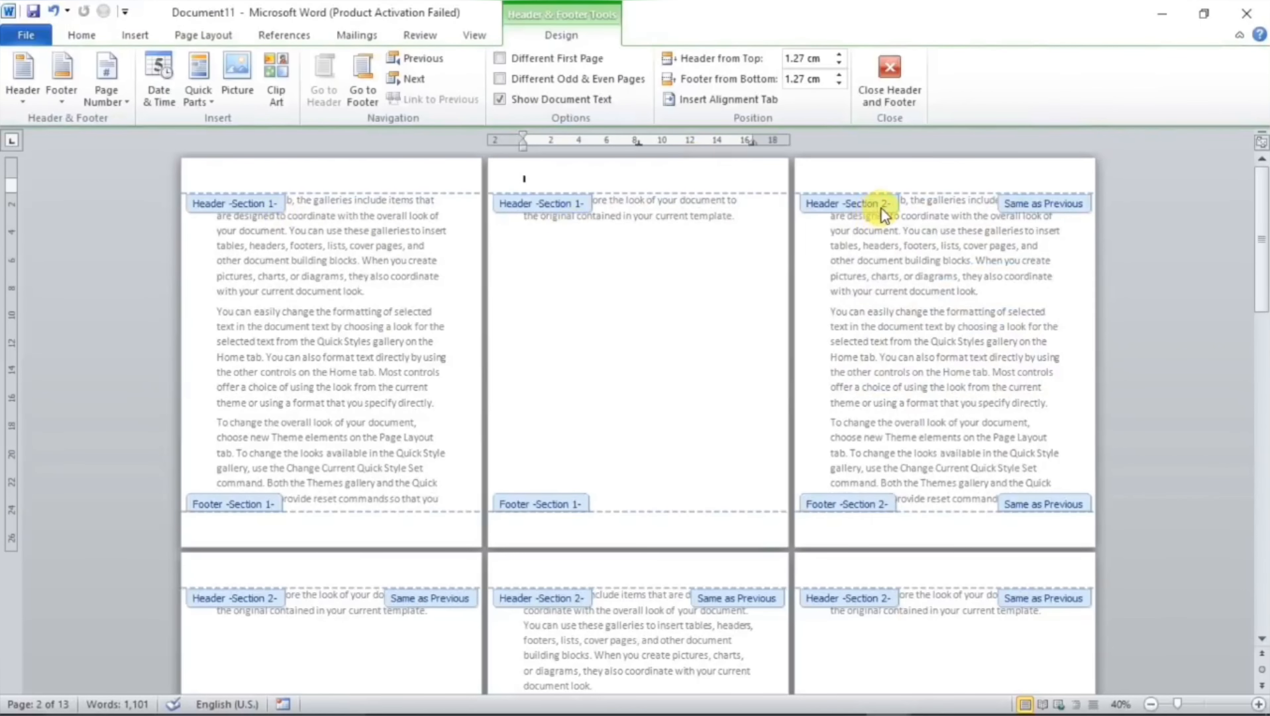
pyautogui.doubleClick(882, 259)
# Step: Apply a ½ pt red box page border to all pages of the first section only
pyautogui.click(309, 311)
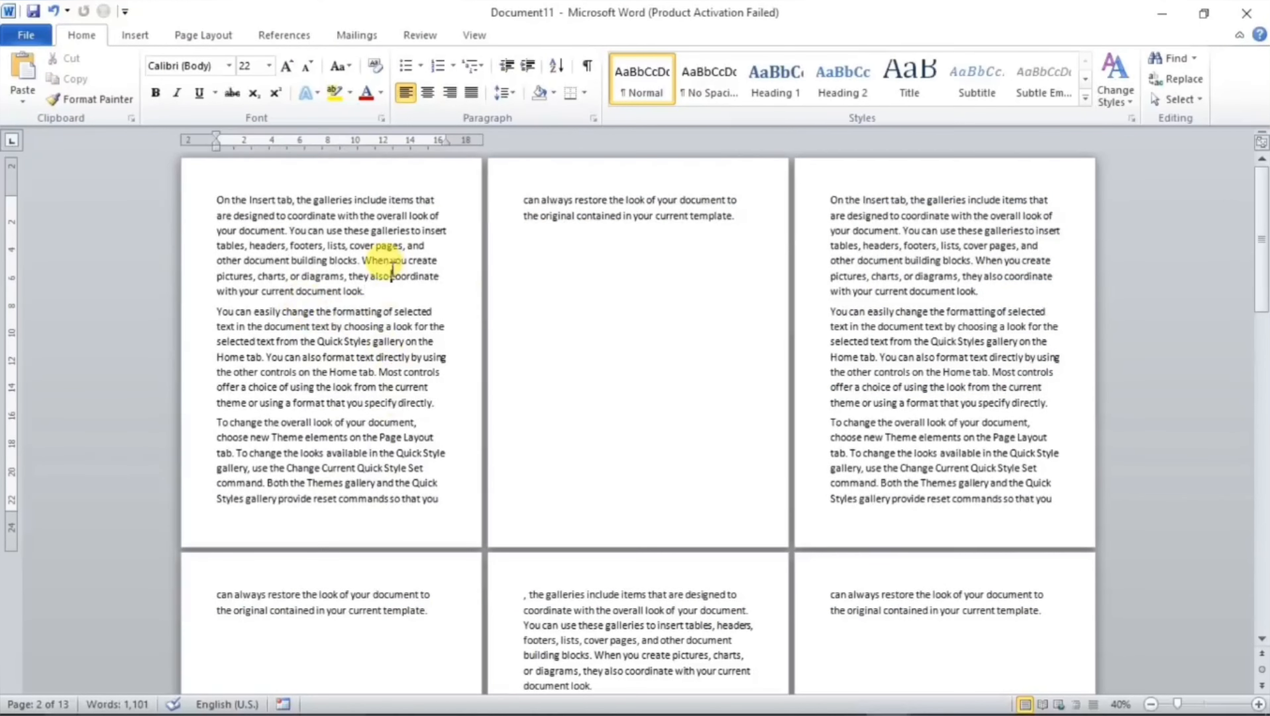
pyautogui.click(204, 35)
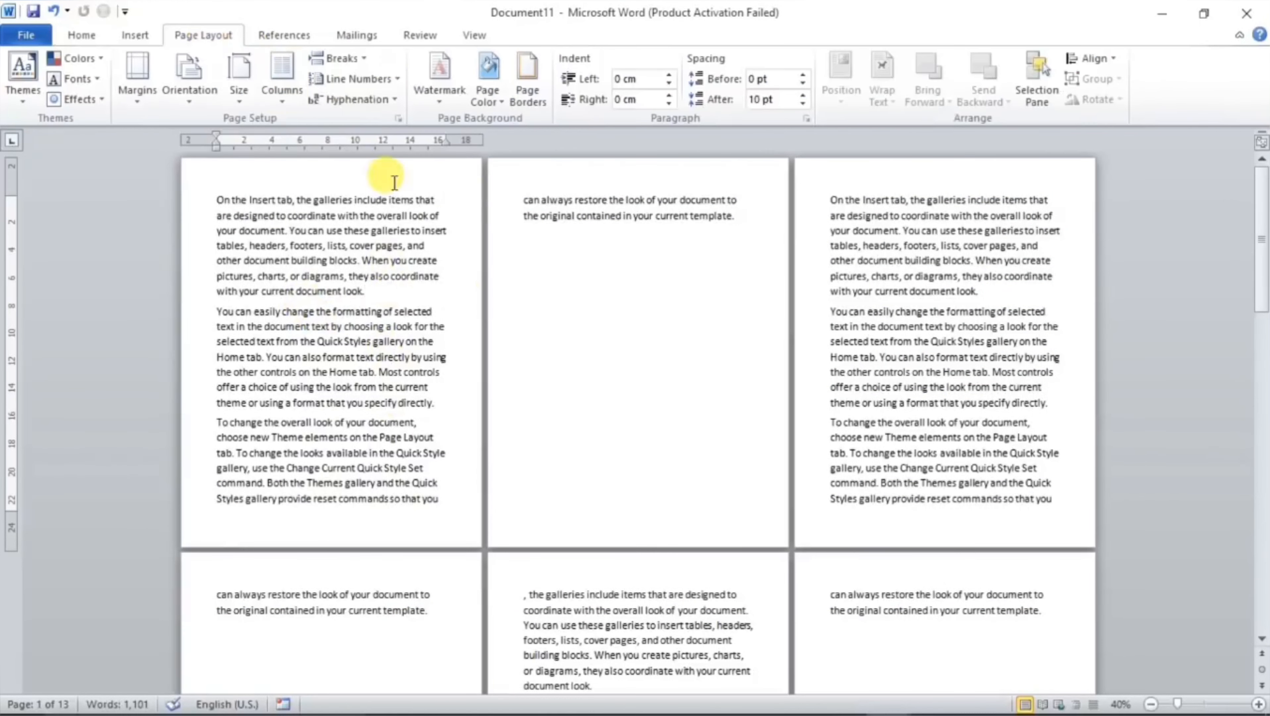
pyautogui.click(525, 79)
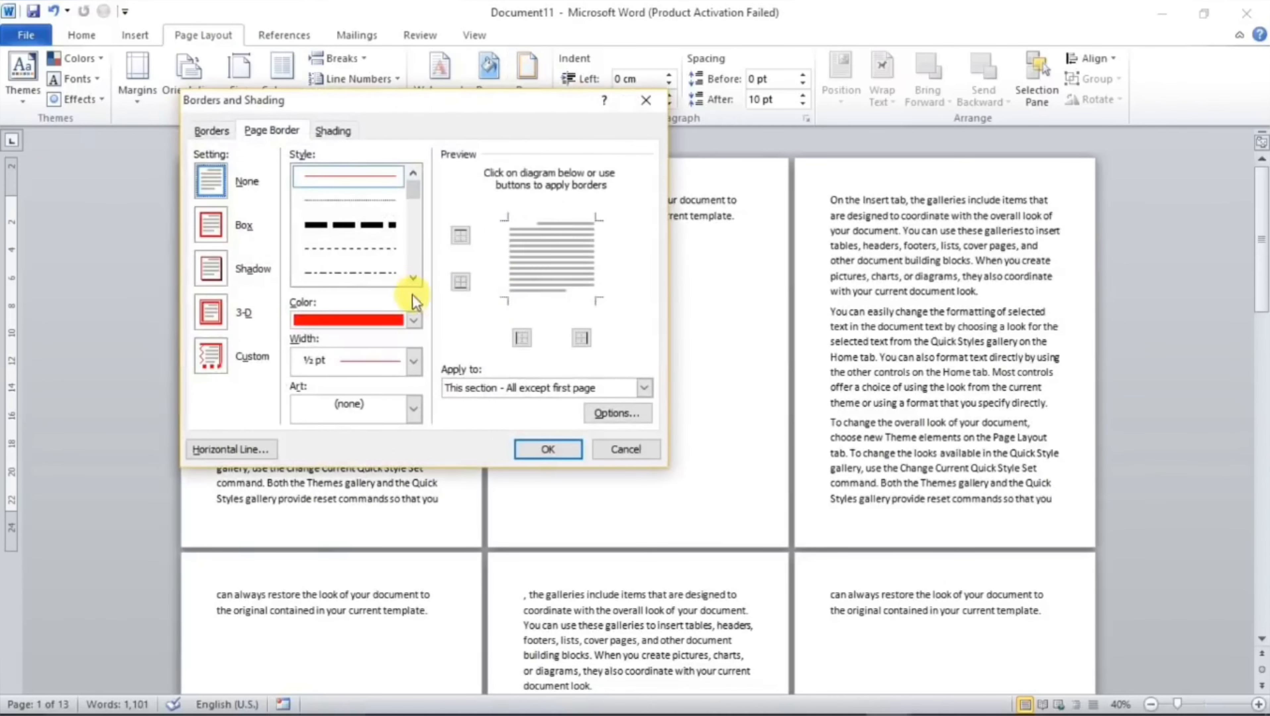
pyautogui.click(222, 230)
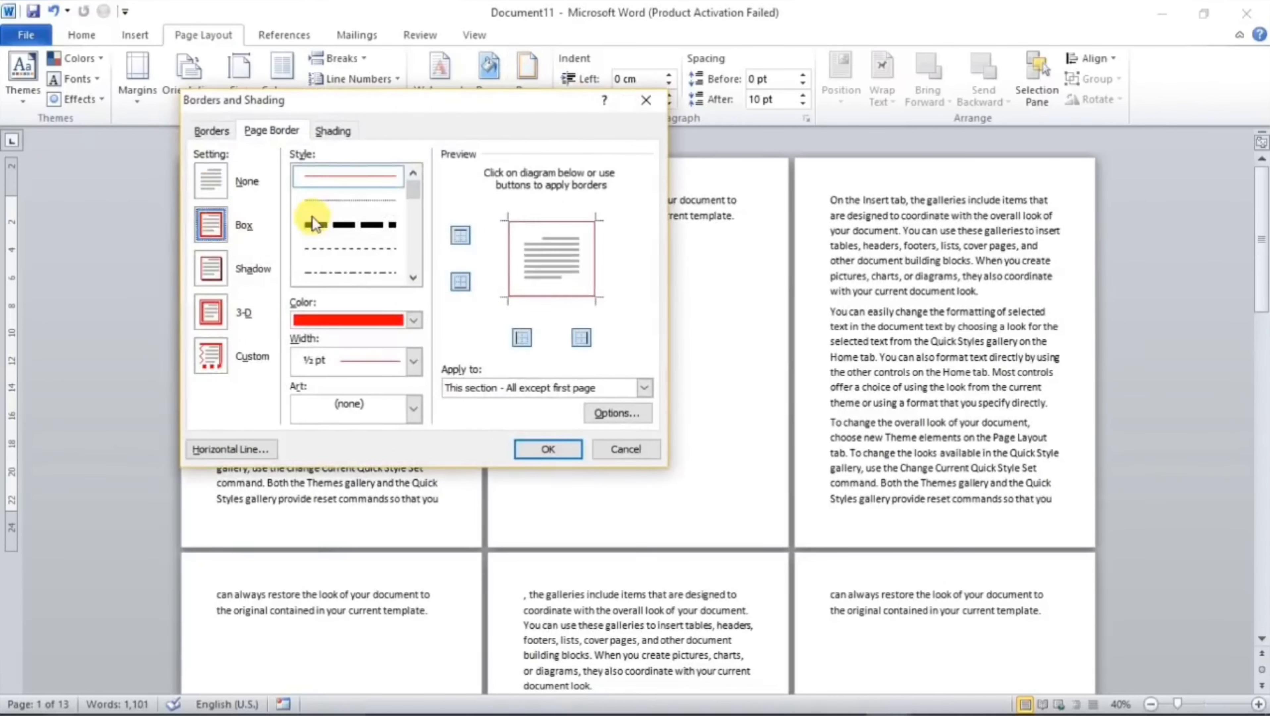
pyautogui.click(532, 389)
pyautogui.click(485, 419)
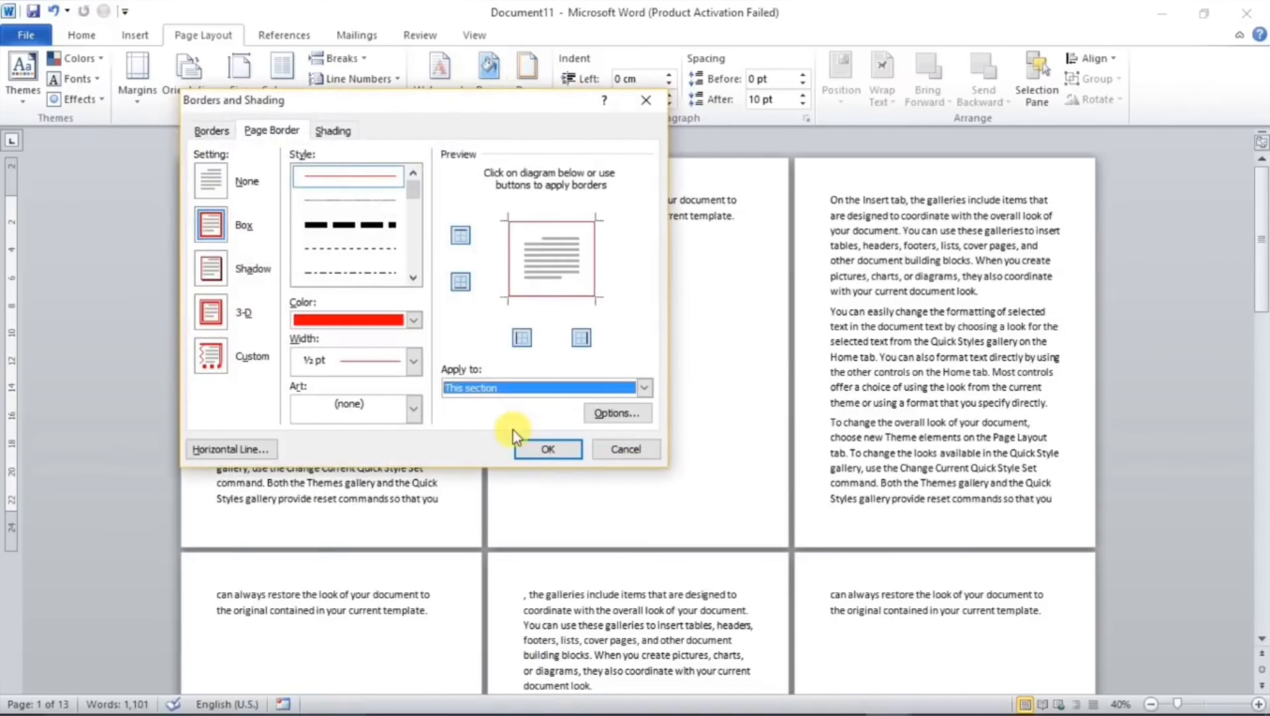
pyautogui.click(547, 450)
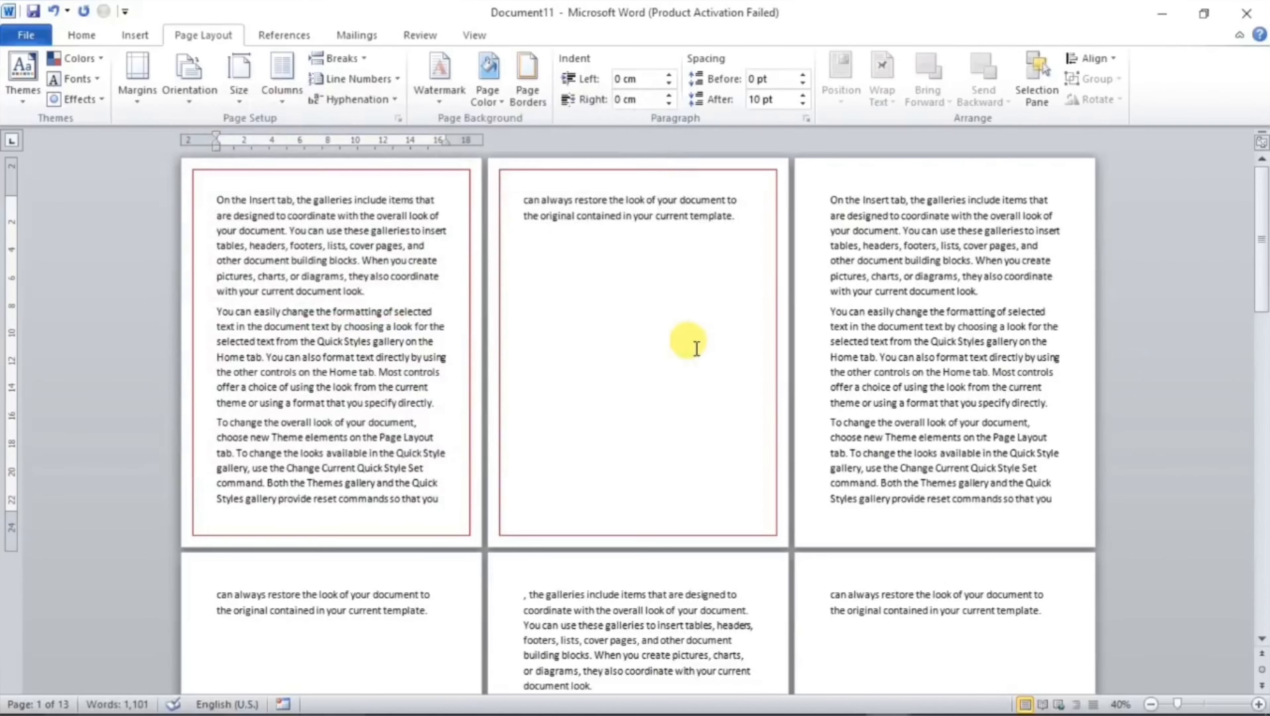
# Step: Choose a green box page border with a 4 ½ pt width for the section starting on the third page
pyautogui.click(961, 295)
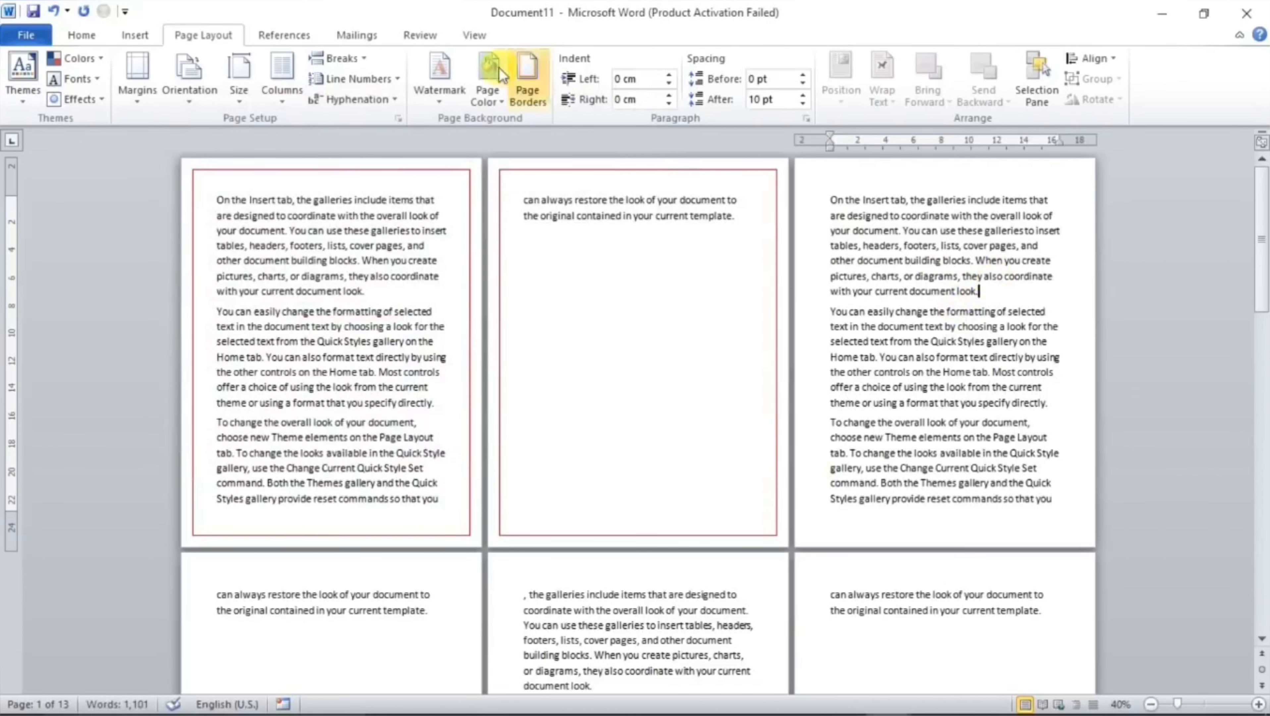
pyautogui.click(527, 76)
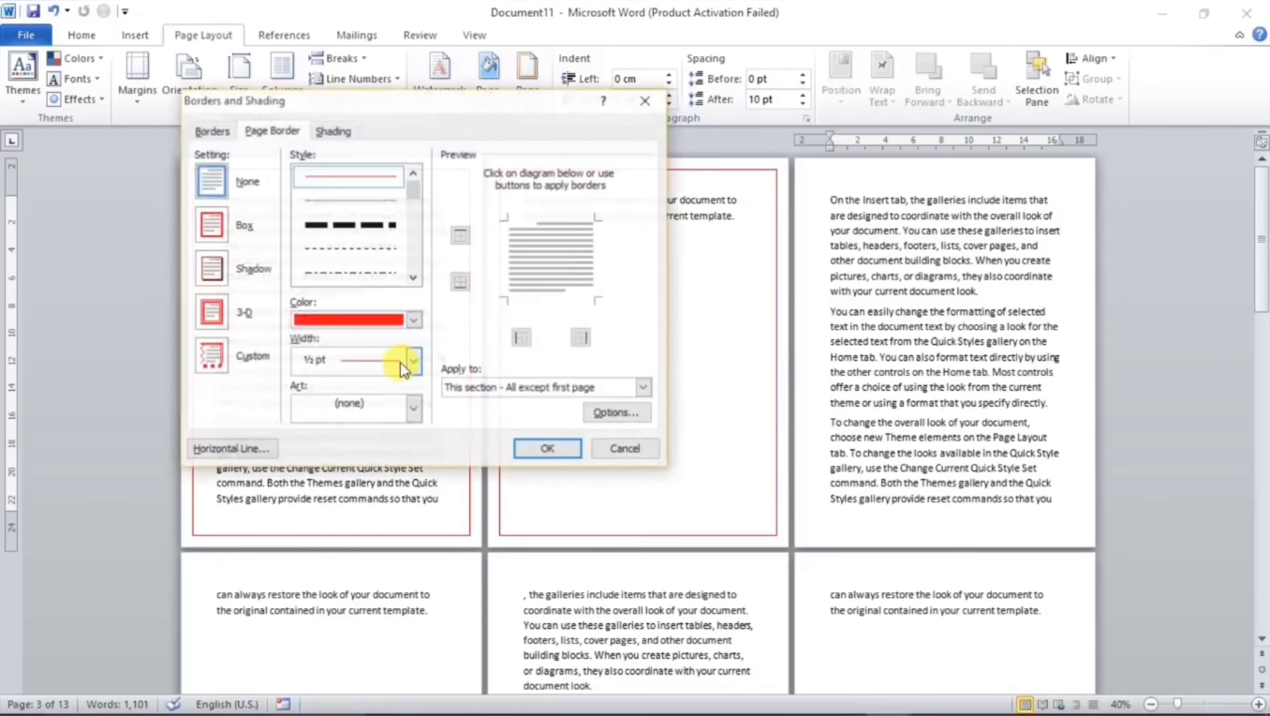
pyautogui.click(414, 319)
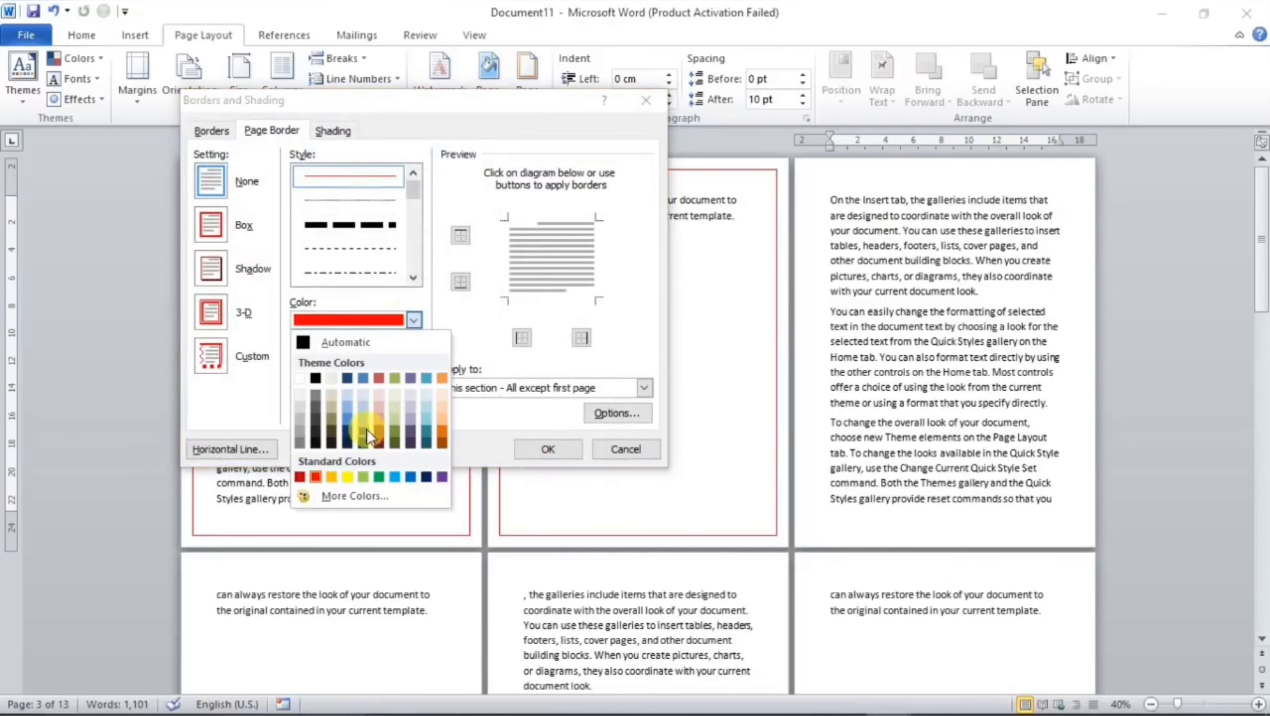
pyautogui.click(379, 475)
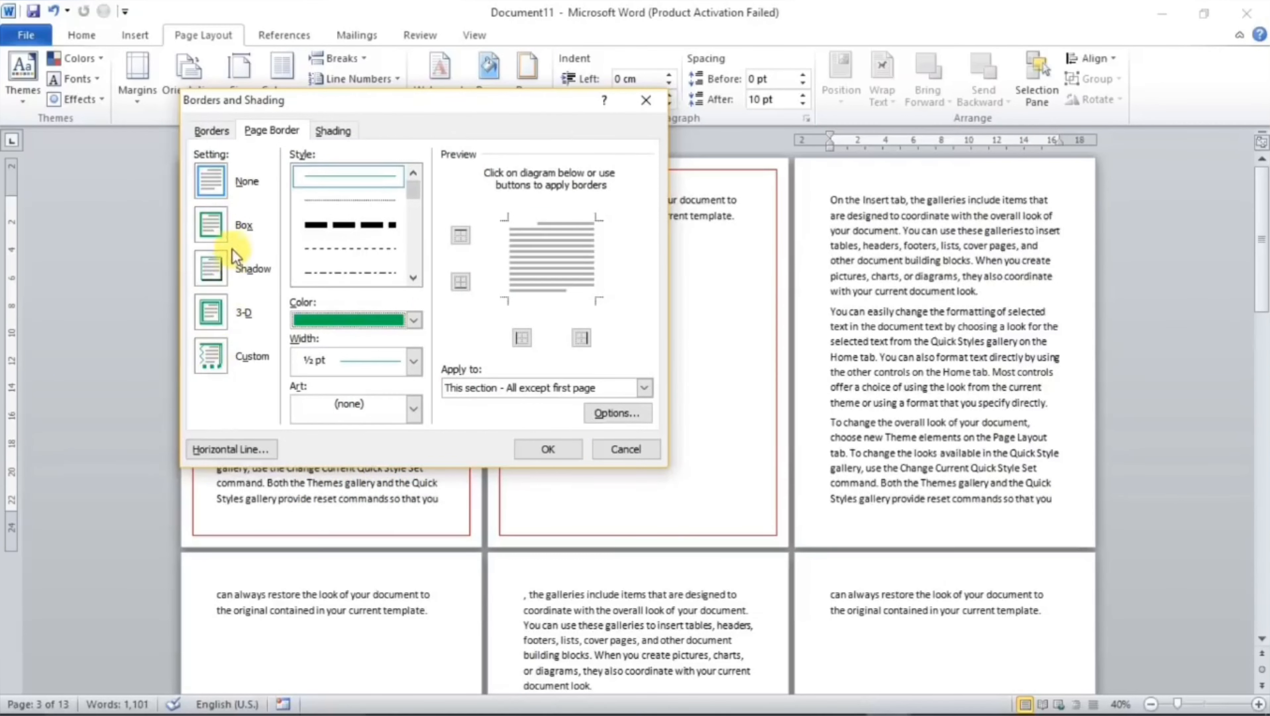
pyautogui.click(216, 230)
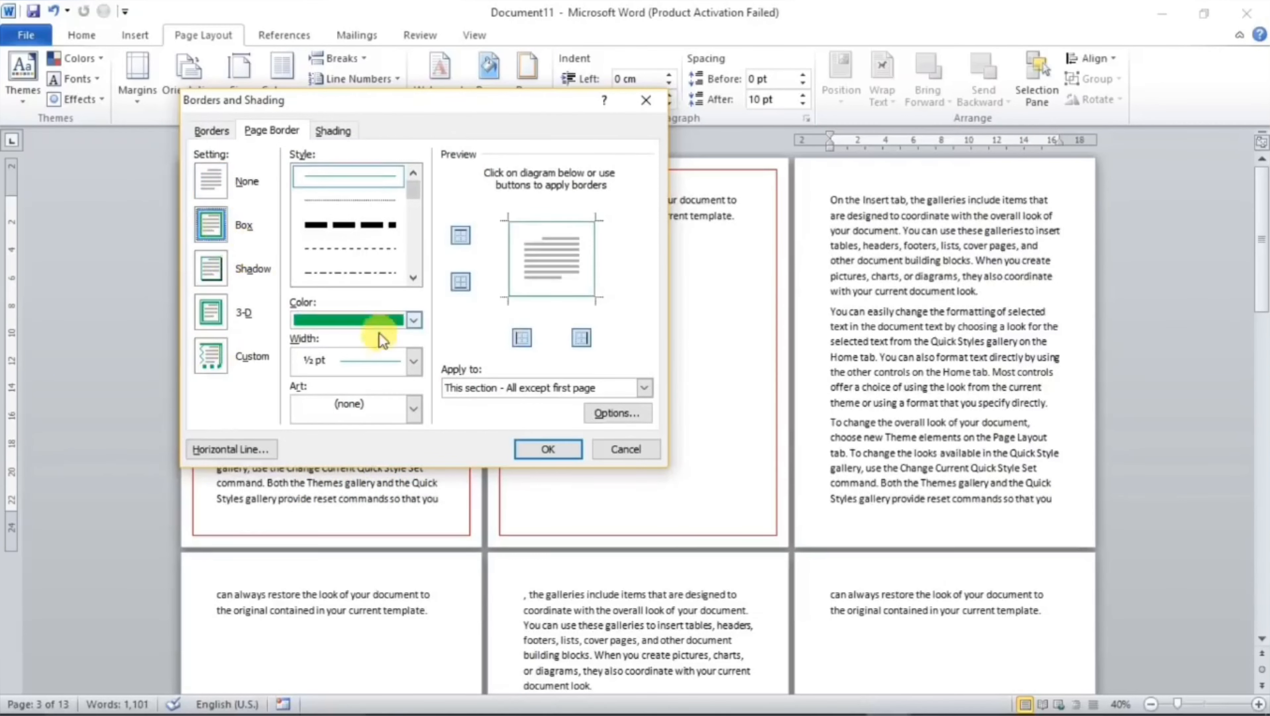
pyautogui.click(422, 361)
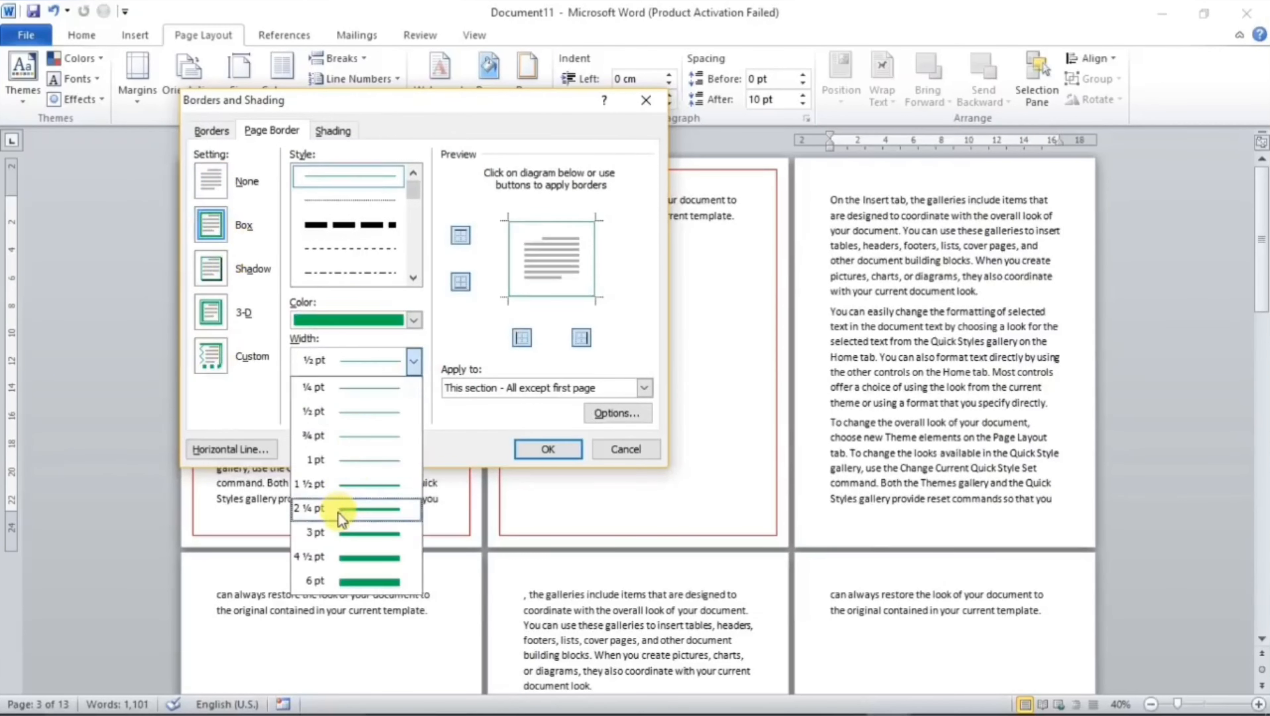
pyautogui.click(346, 541)
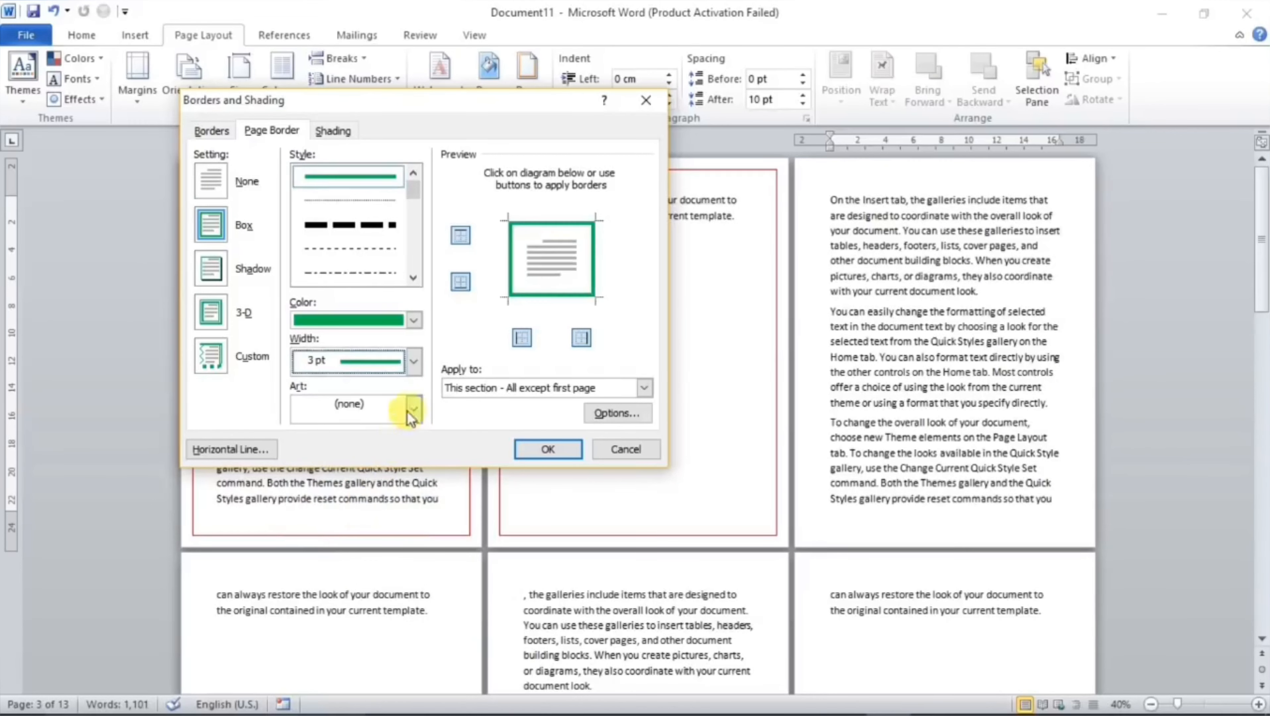
pyautogui.click(407, 365)
pyautogui.click(369, 566)
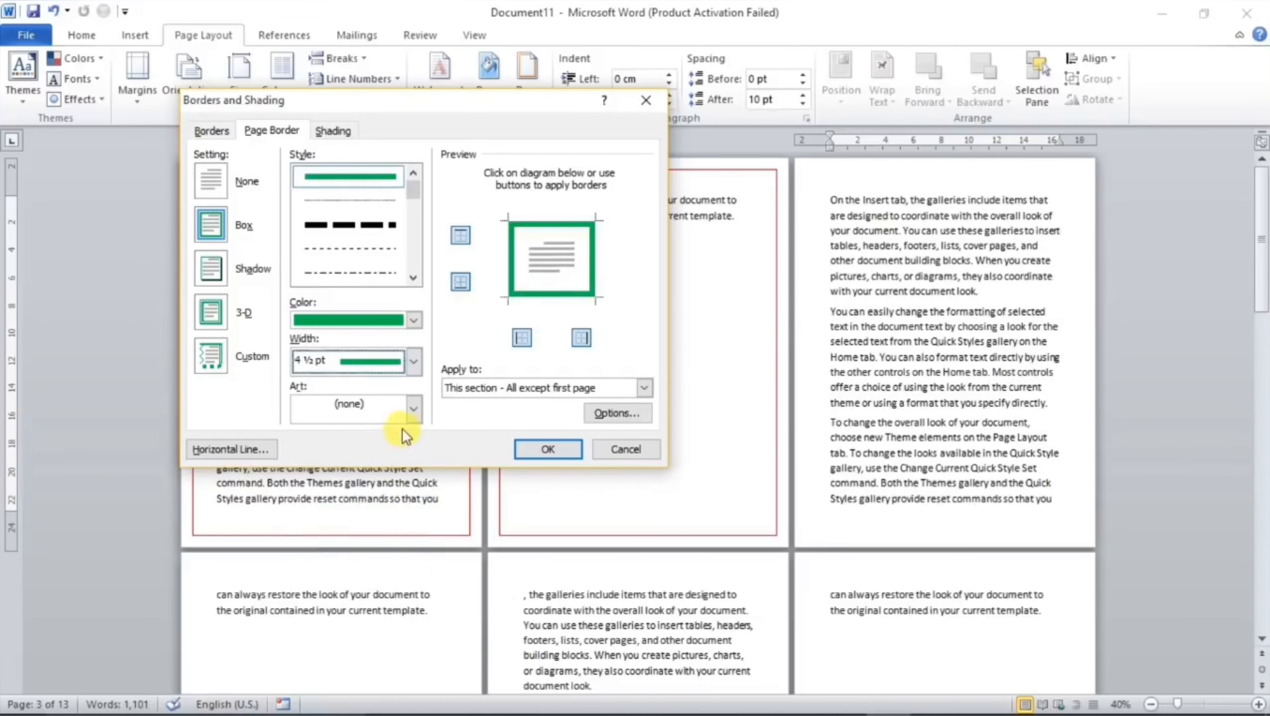
# Step: Apply the green page border to this whole section and review its pages
pyautogui.click(541, 388)
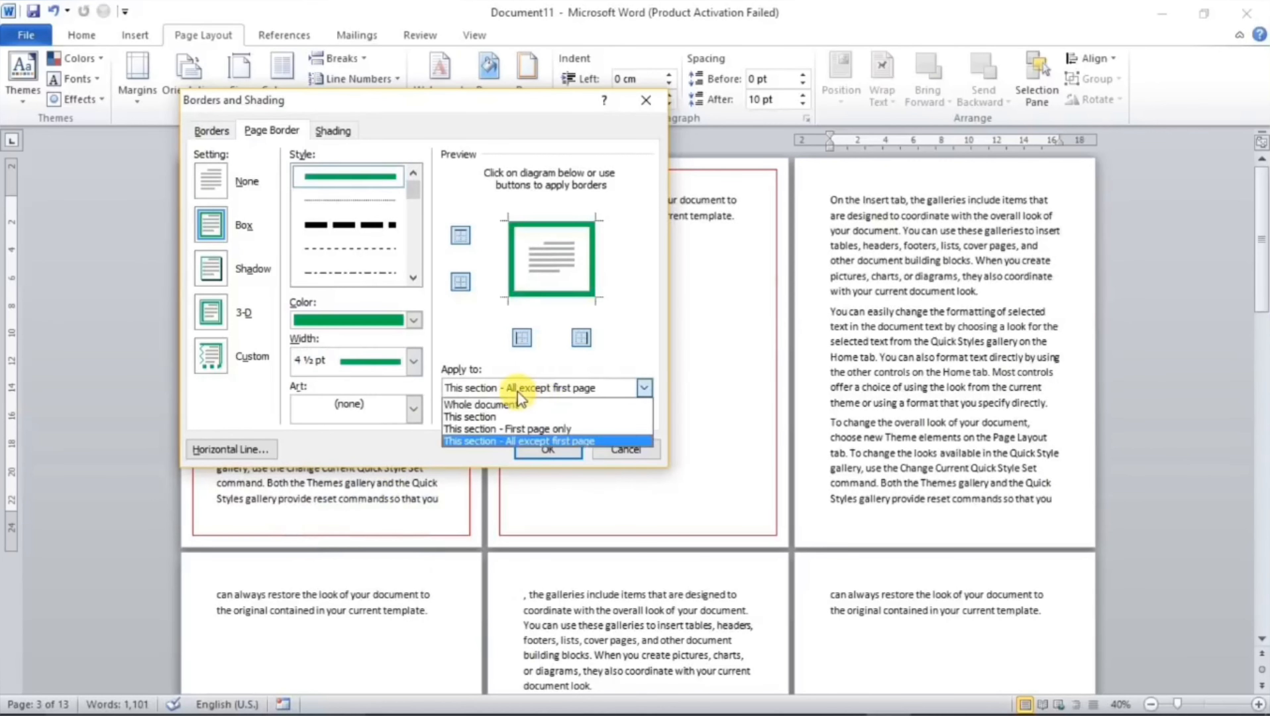
pyautogui.click(475, 418)
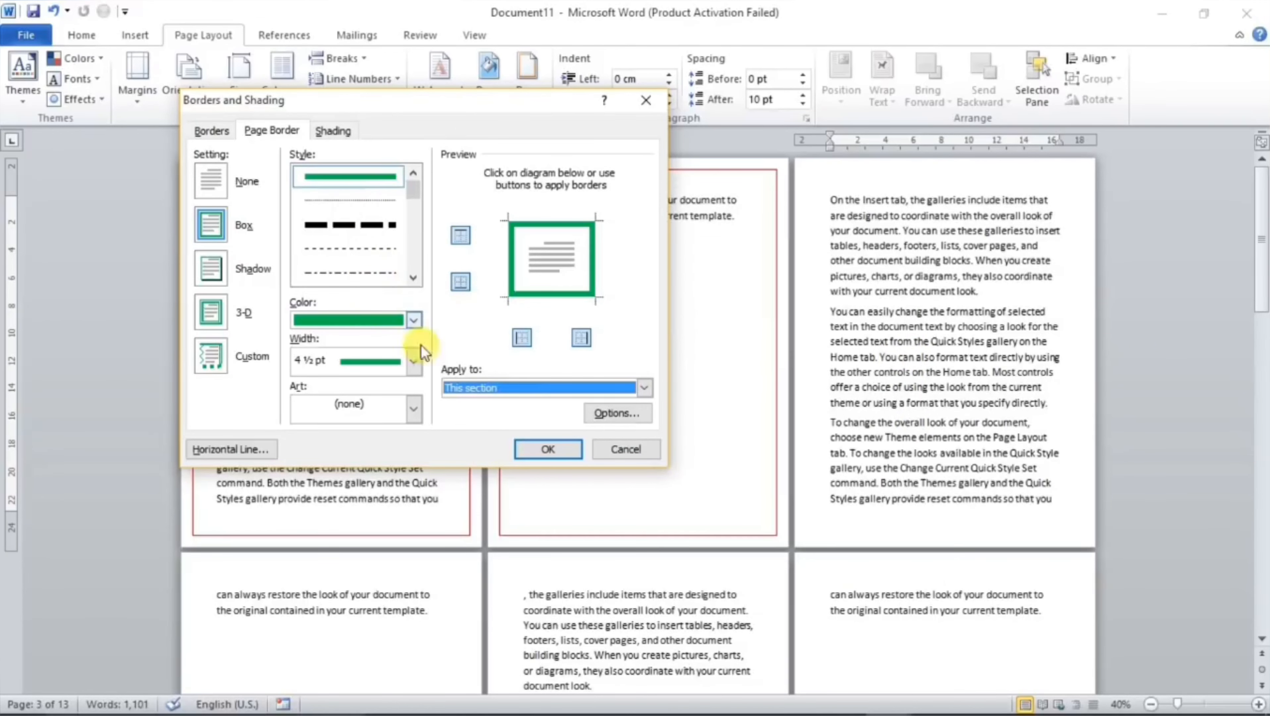
pyautogui.click(541, 447)
pyautogui.scroll(-1, 851, 537)
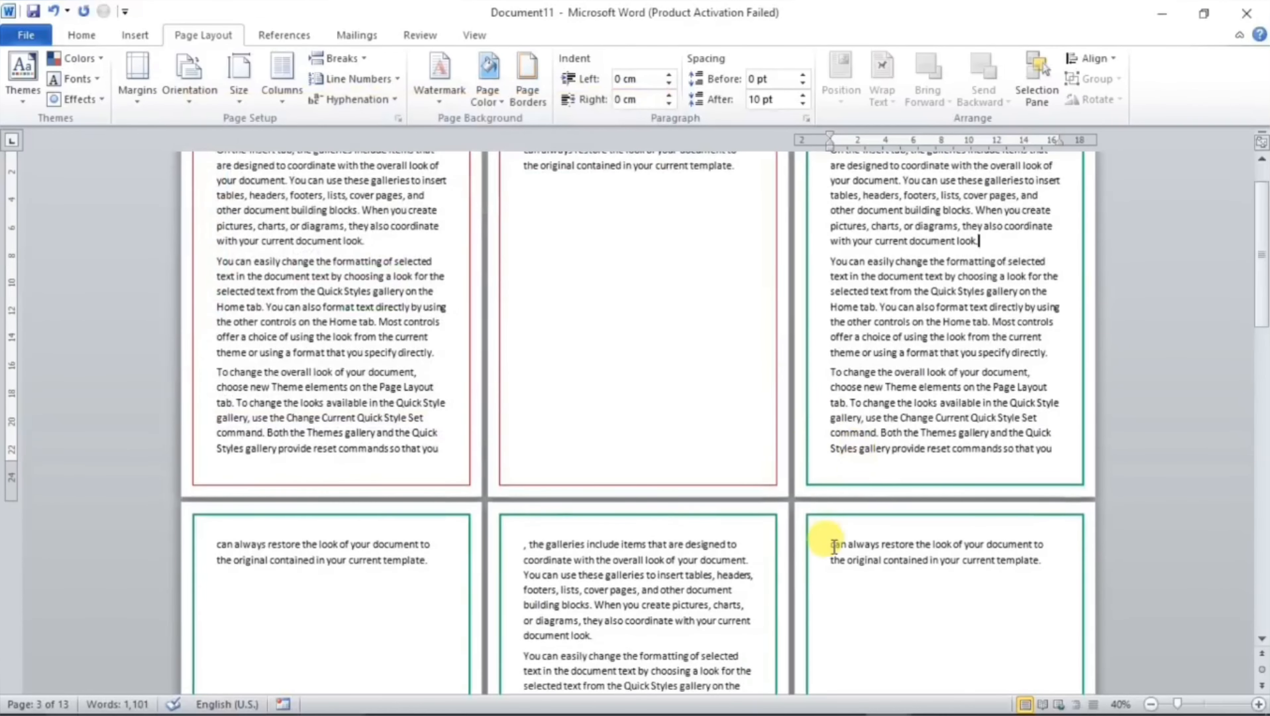
pyautogui.scroll(-8, 834, 547)
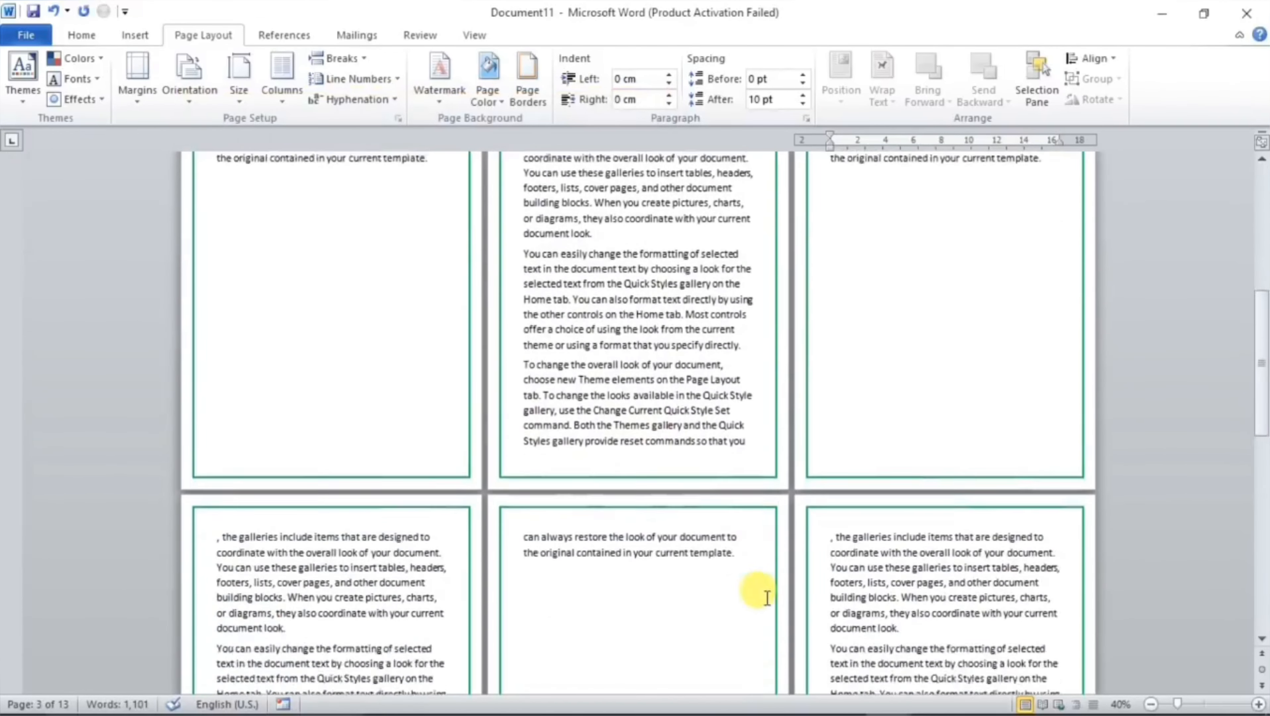
pyautogui.scroll(-4, 767, 597)
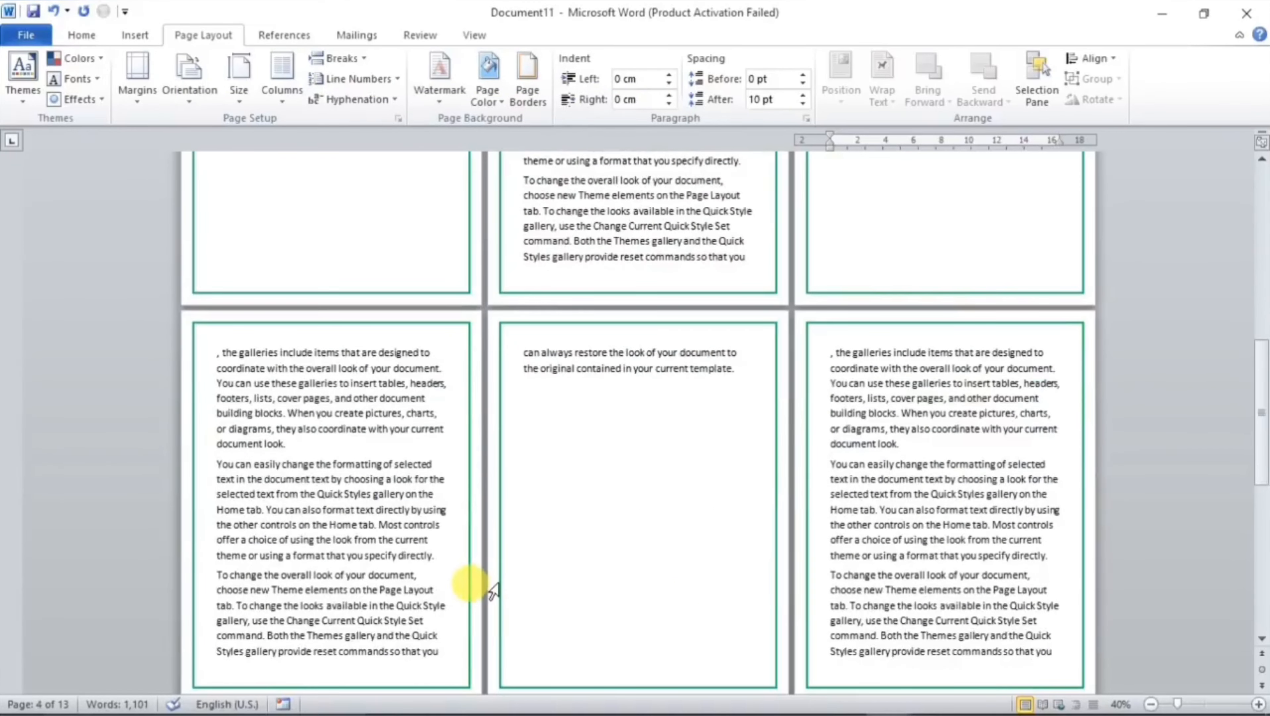
pyautogui.scroll(-9, 494, 591)
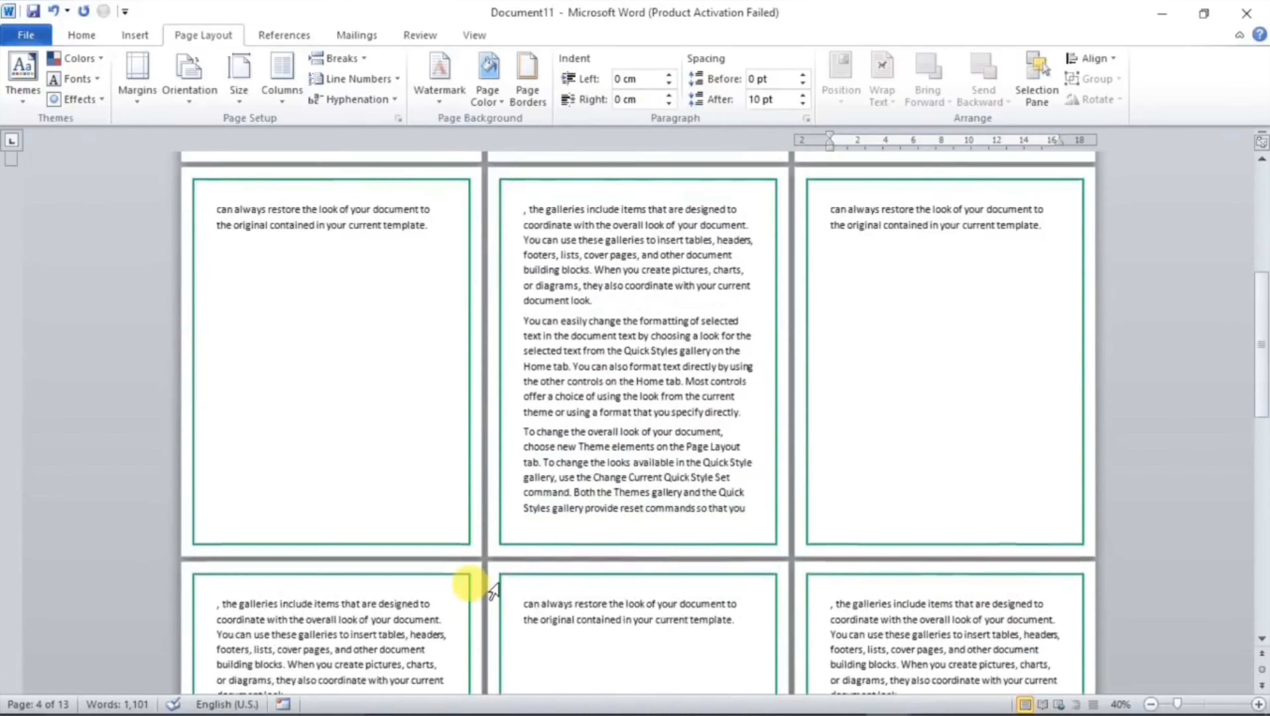
pyautogui.scroll(6, 493, 599)
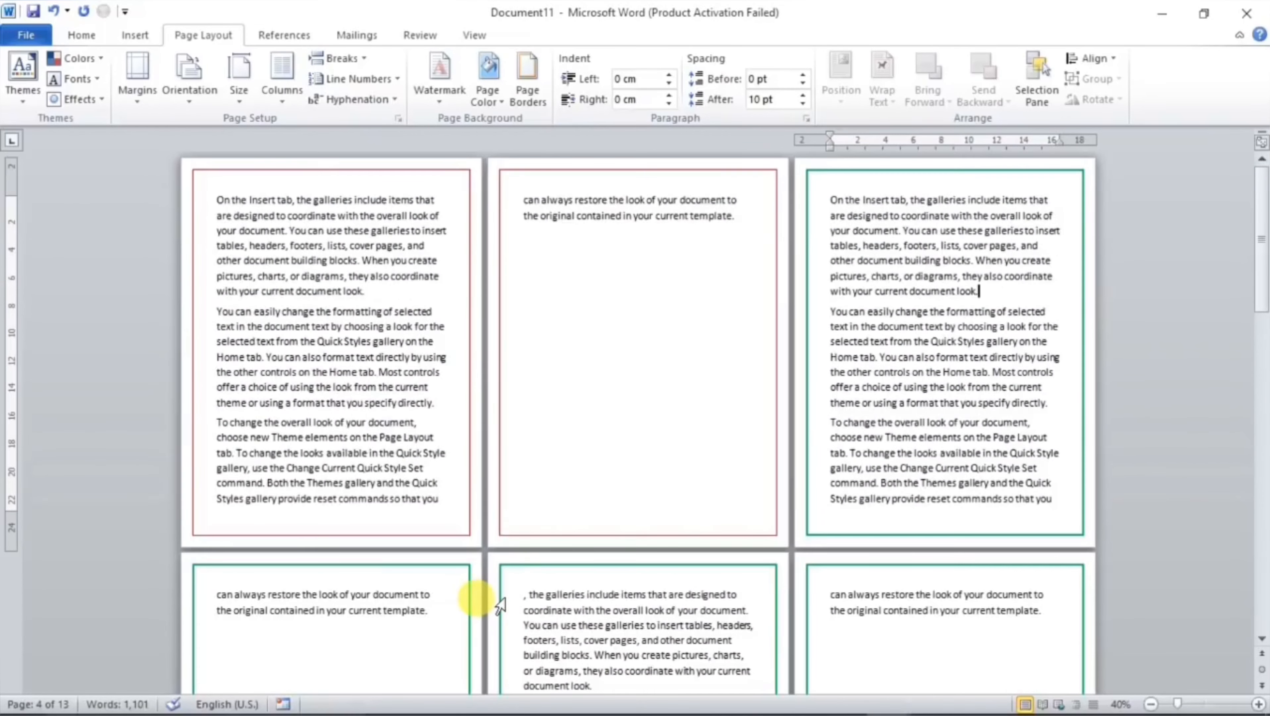
# Step: Remove the page borders from the whole document
pyautogui.click(528, 80)
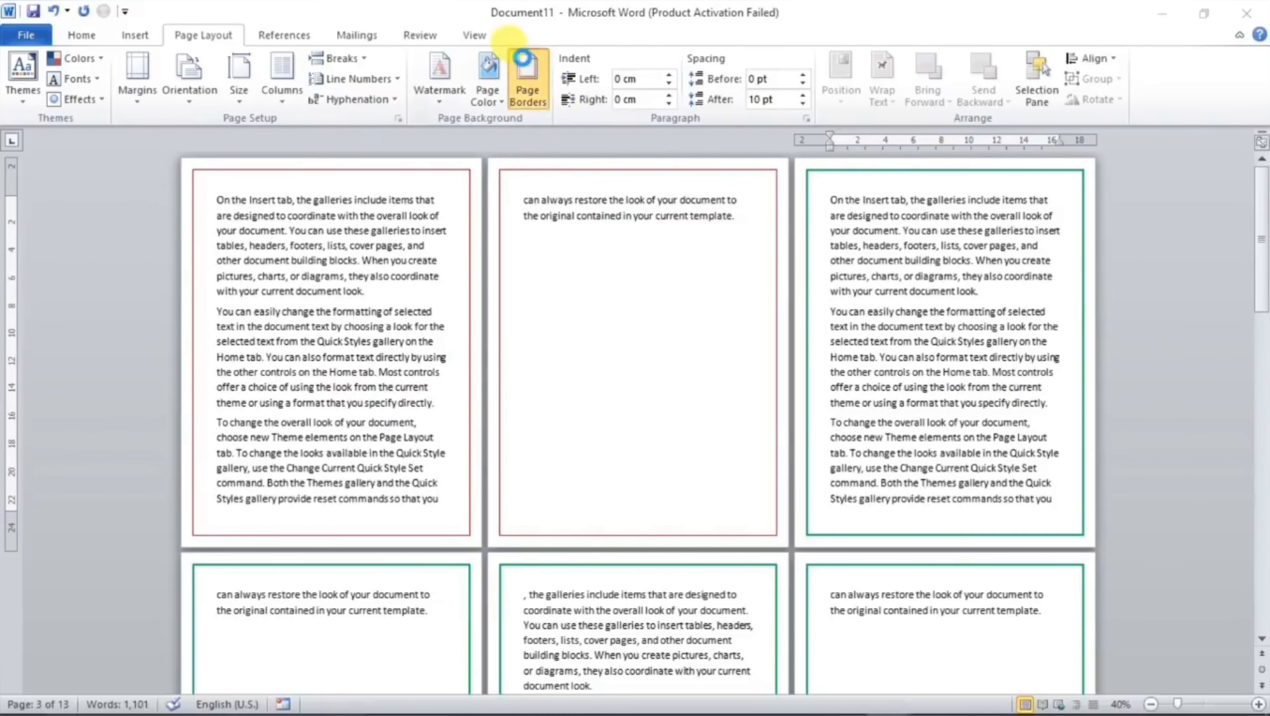
pyautogui.click(333, 134)
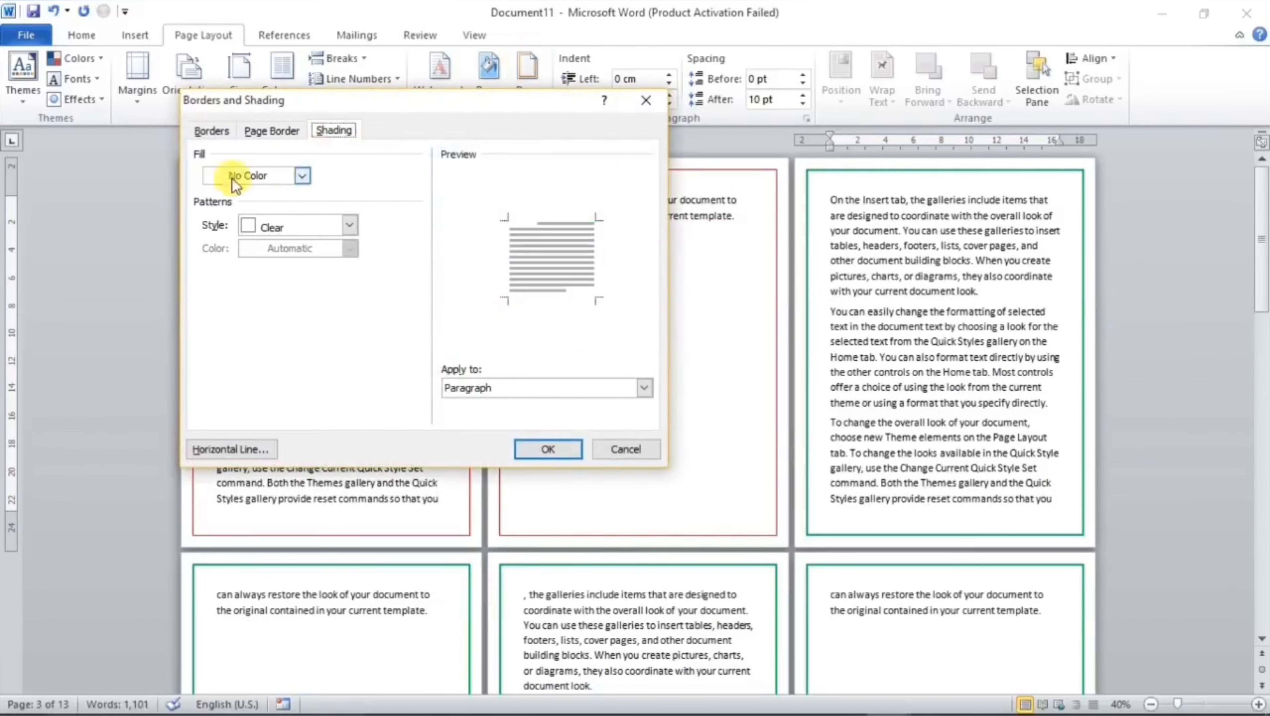
pyautogui.click(261, 131)
pyautogui.click(212, 178)
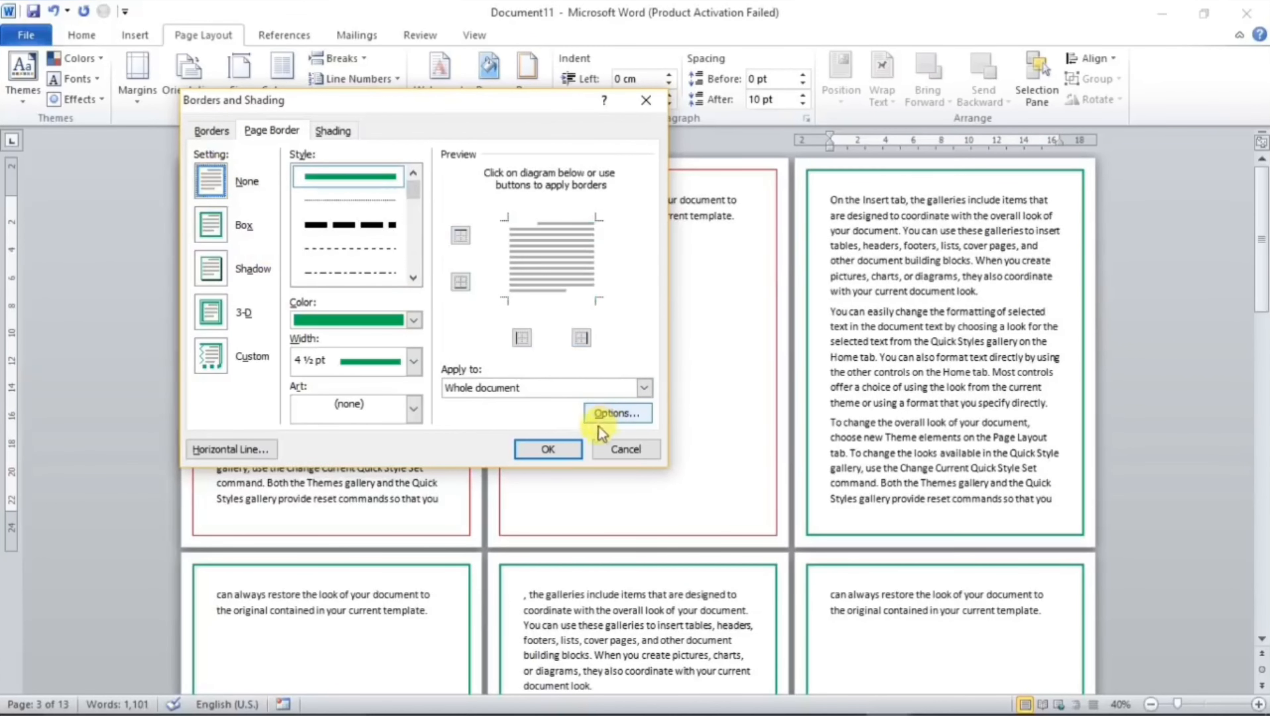
pyautogui.click(551, 448)
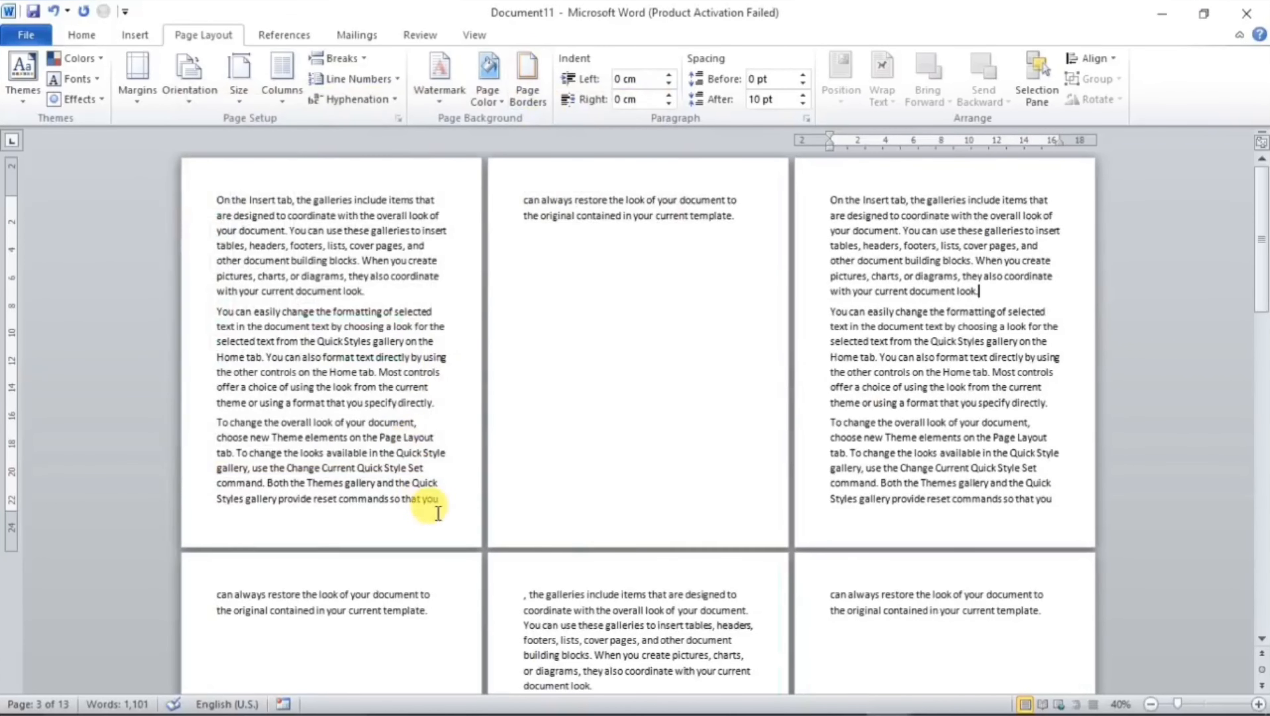
# Step: Apply an orange fill shading to the paragraphs on the first page
pyautogui.moveTo(439, 499); pyautogui.dragTo(222, 197)
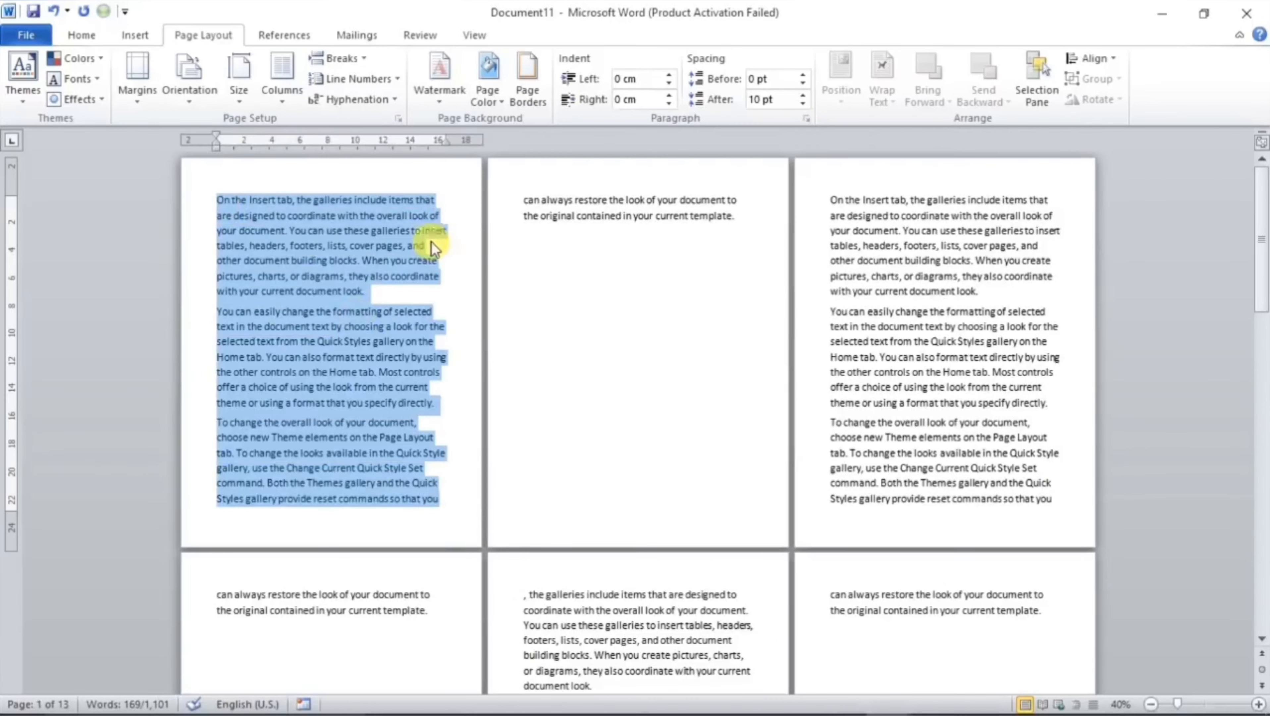
pyautogui.click(81, 35)
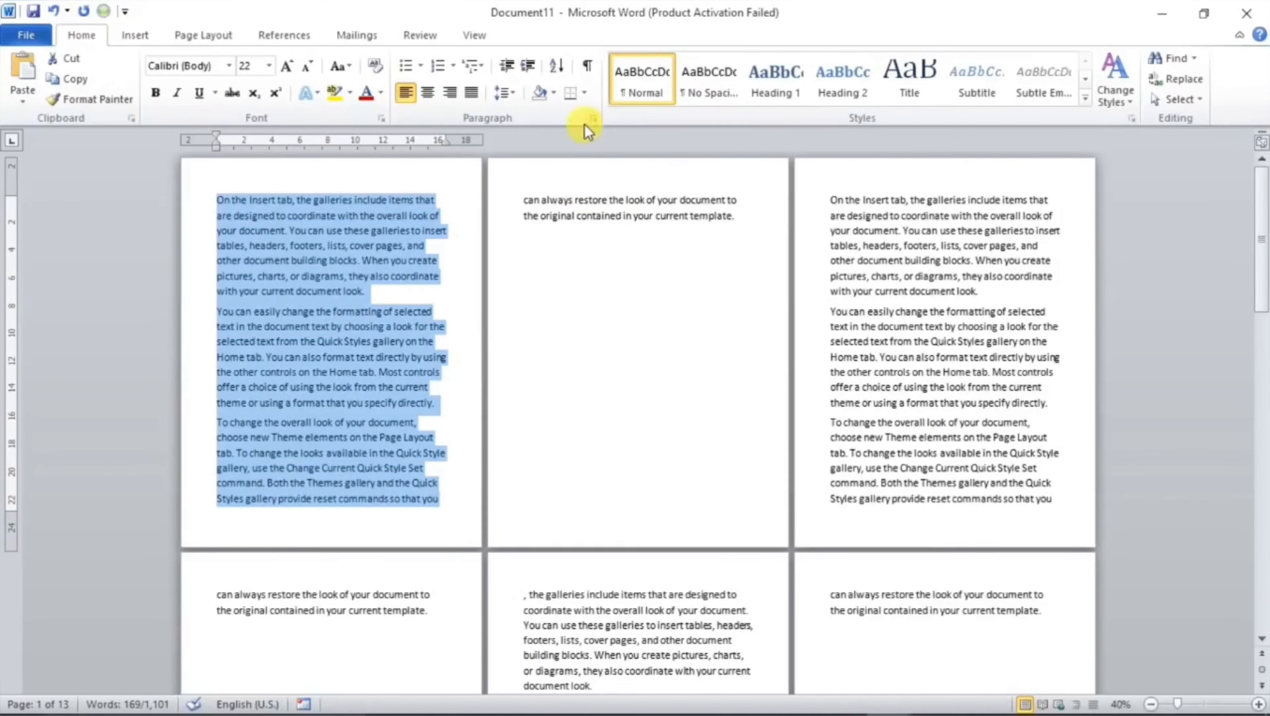
pyautogui.click(555, 94)
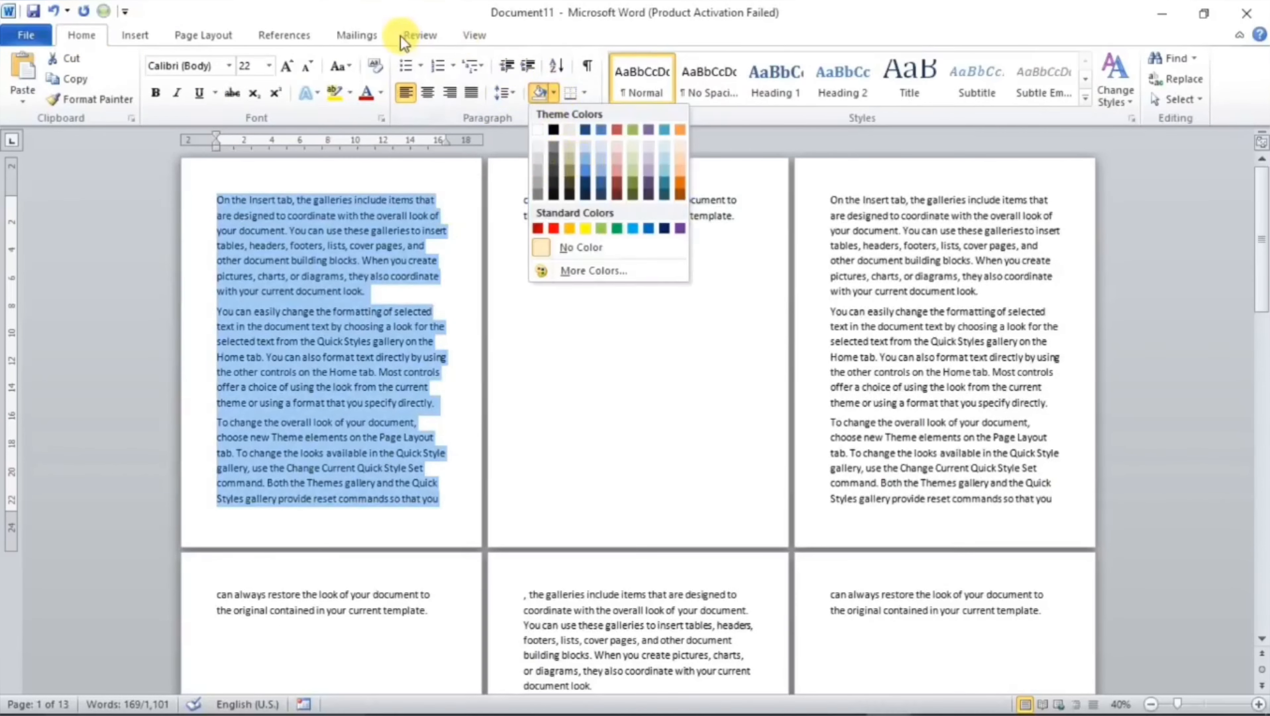
pyautogui.click(203, 34)
pyautogui.click(536, 90)
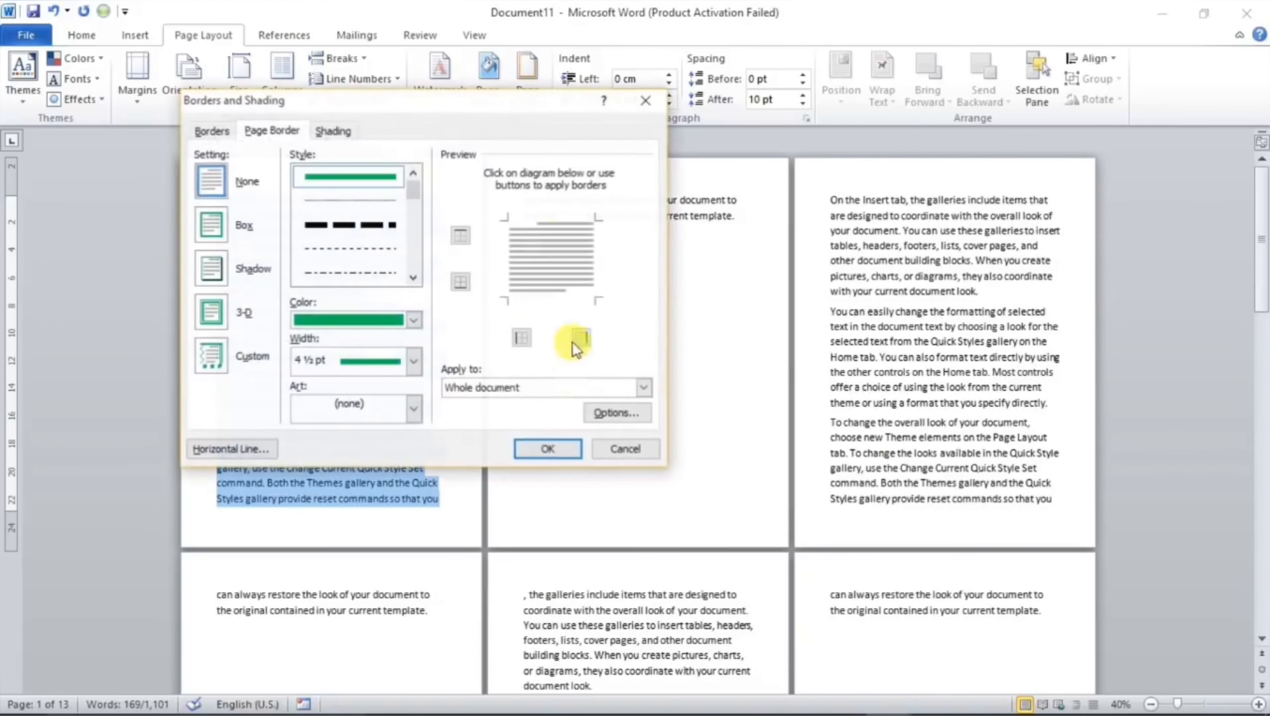
pyautogui.click(335, 131)
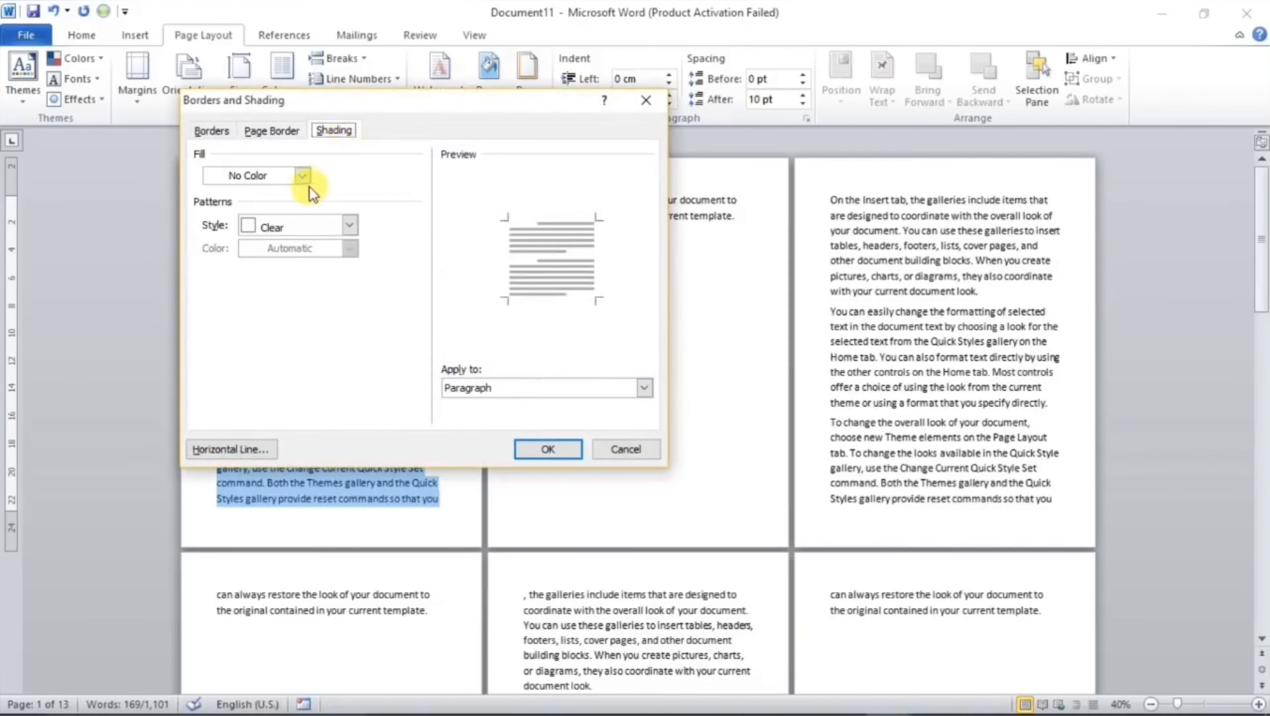
pyautogui.click(301, 176)
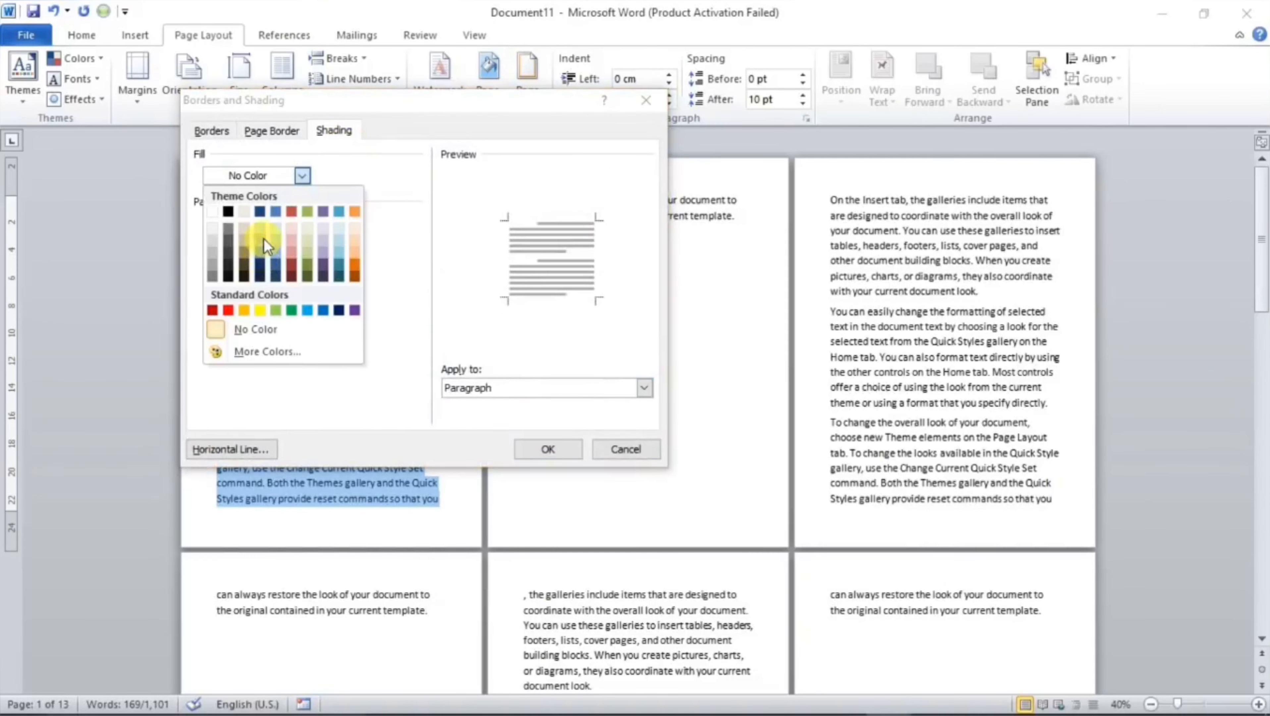
pyautogui.click(247, 310)
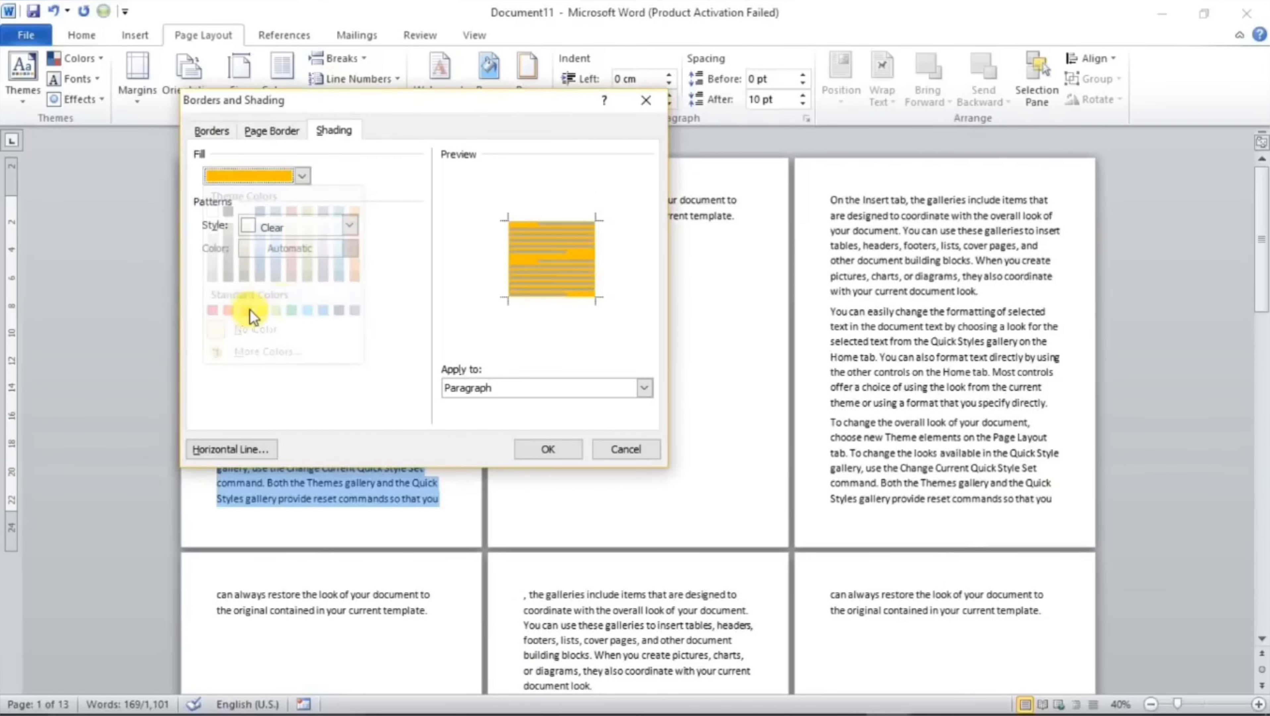
pyautogui.click(555, 448)
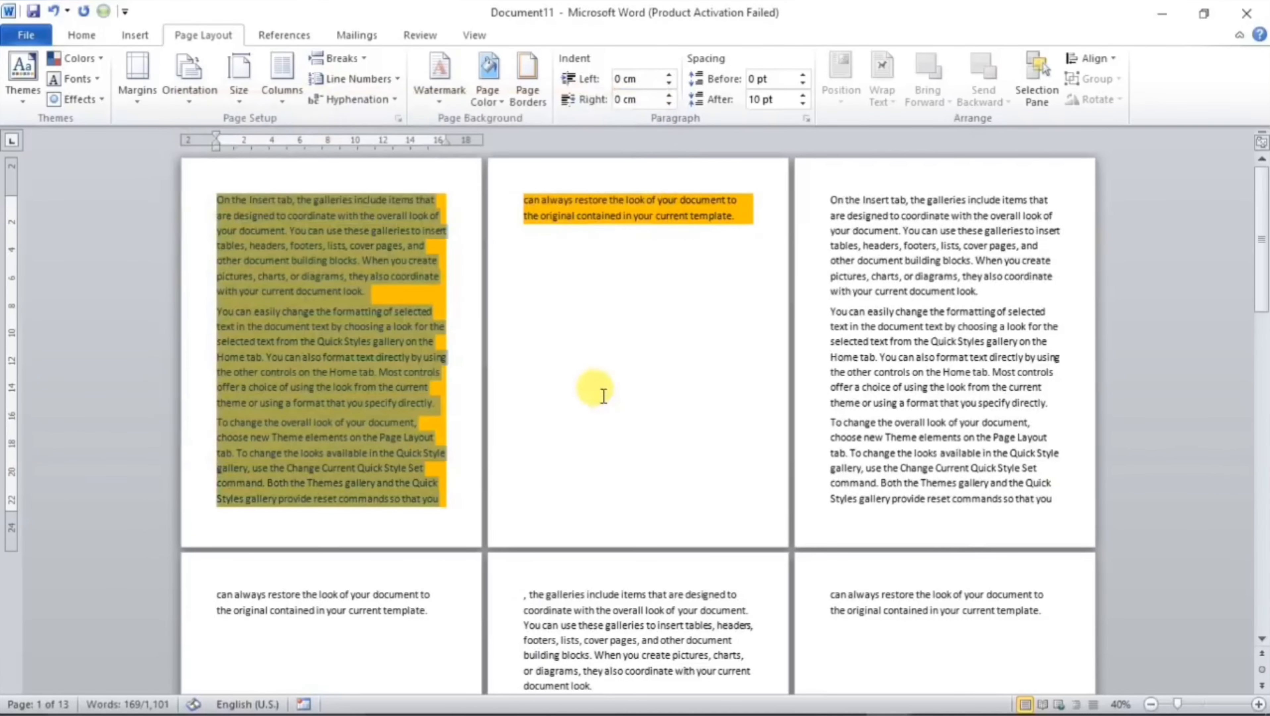
pyautogui.click(354, 289)
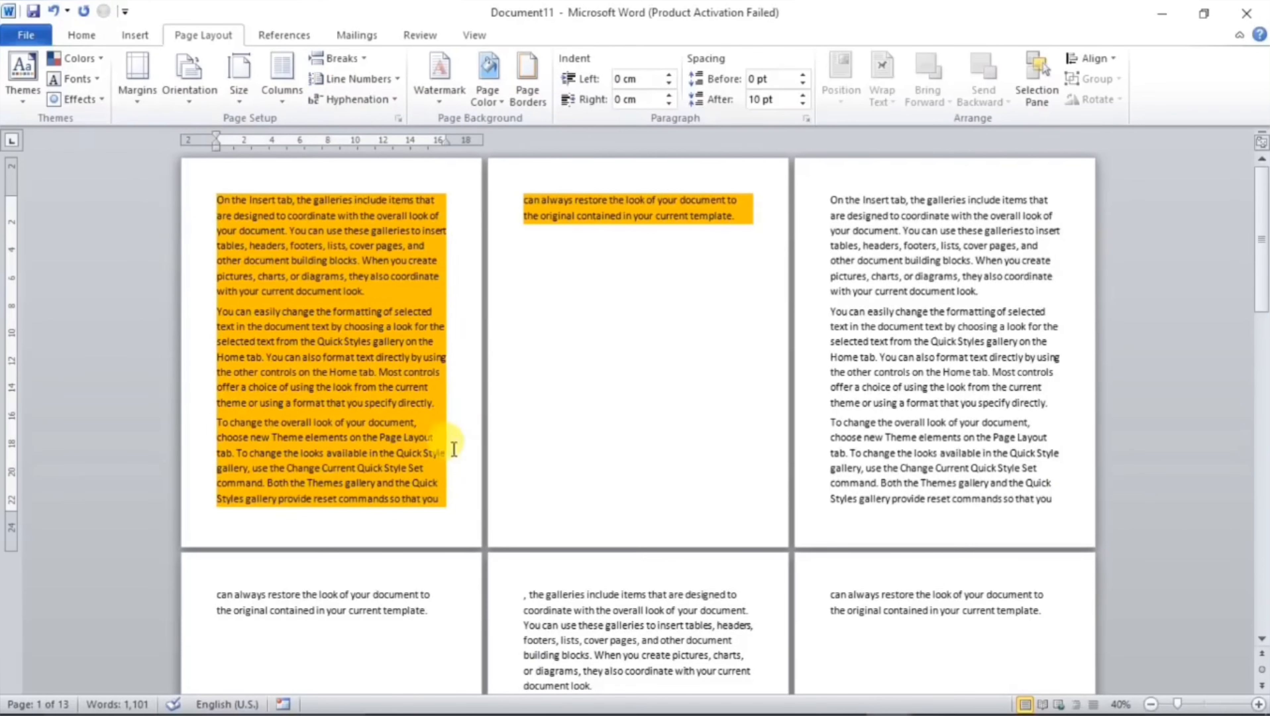
# Step: Remove the orange shading from the paragraphs on the first two pages by setting their fill to No Color
pyautogui.moveTo(443, 501); pyautogui.dragTo(221, 175)
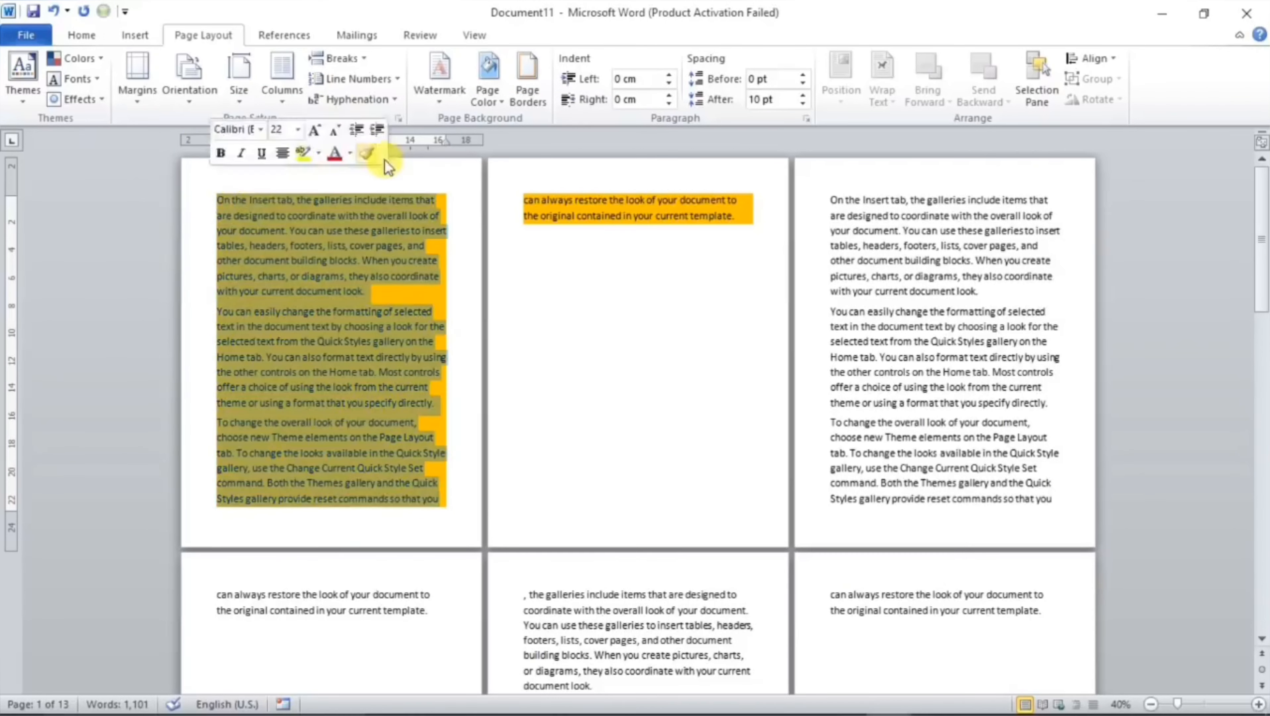
pyautogui.click(651, 291)
pyautogui.moveTo(766, 232); pyautogui.dragTo(167, 192)
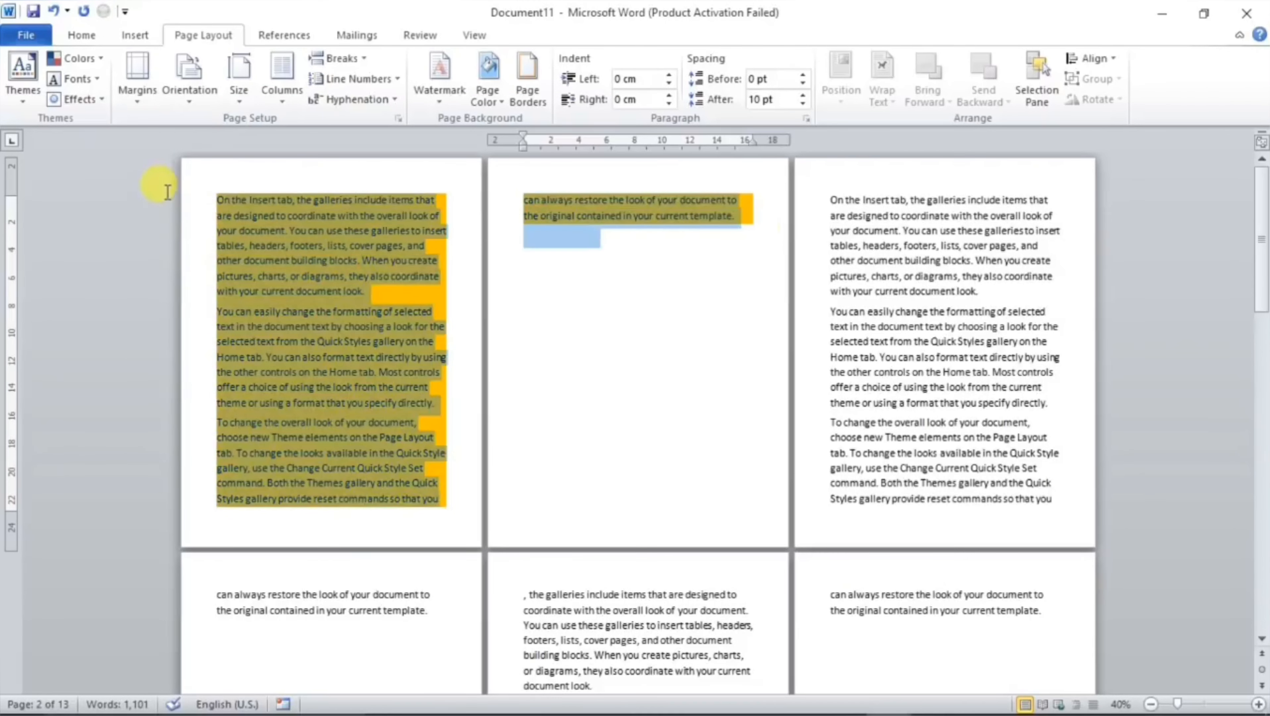
pyautogui.click(528, 80)
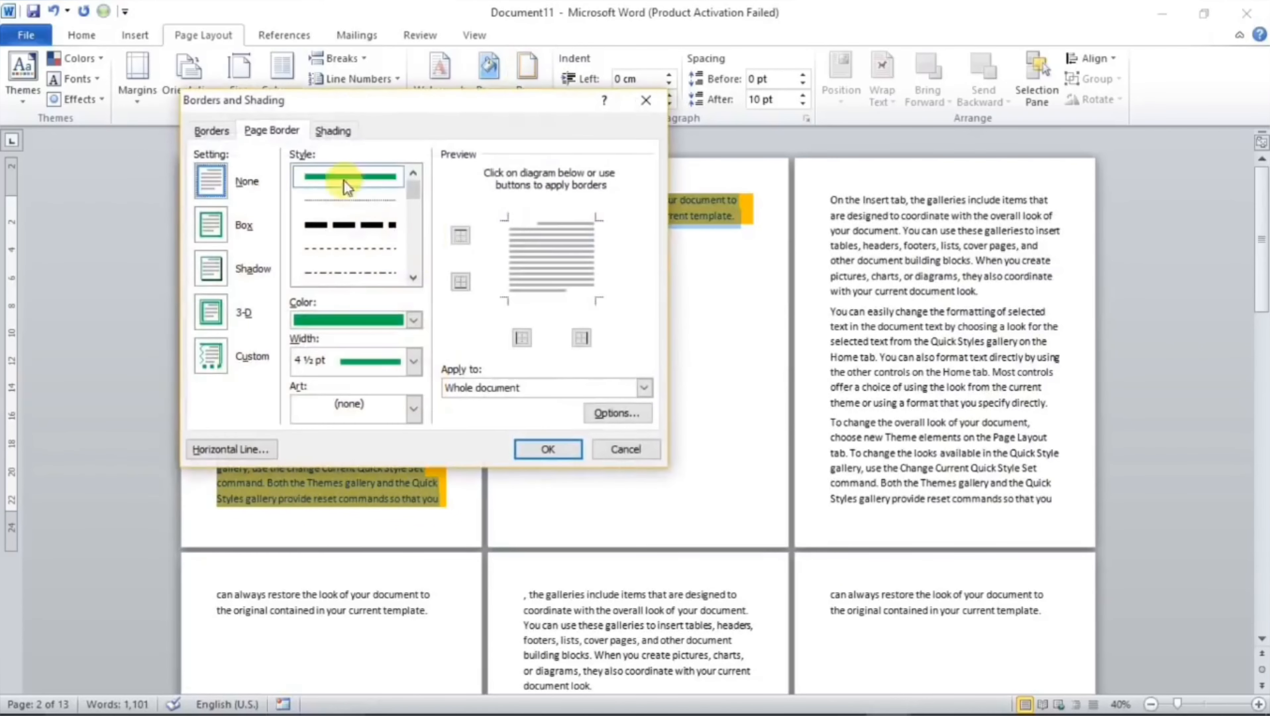
pyautogui.click(333, 130)
pyautogui.click(301, 175)
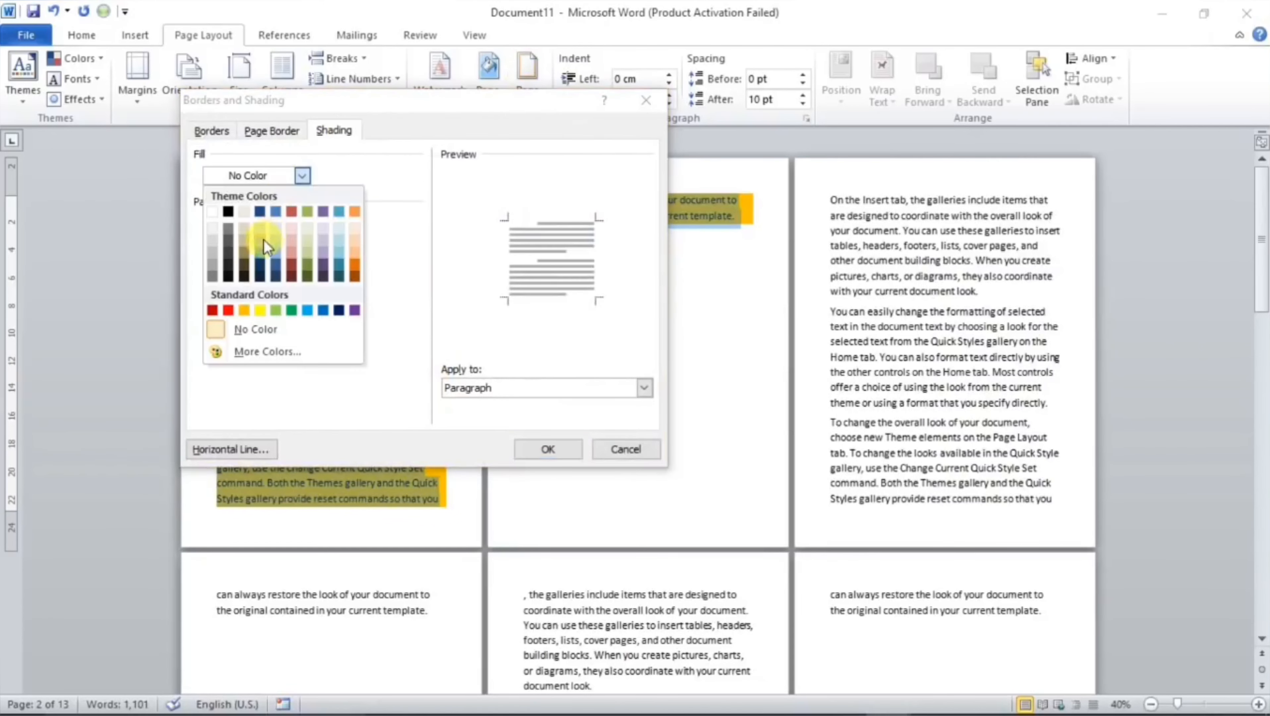
pyautogui.click(242, 328)
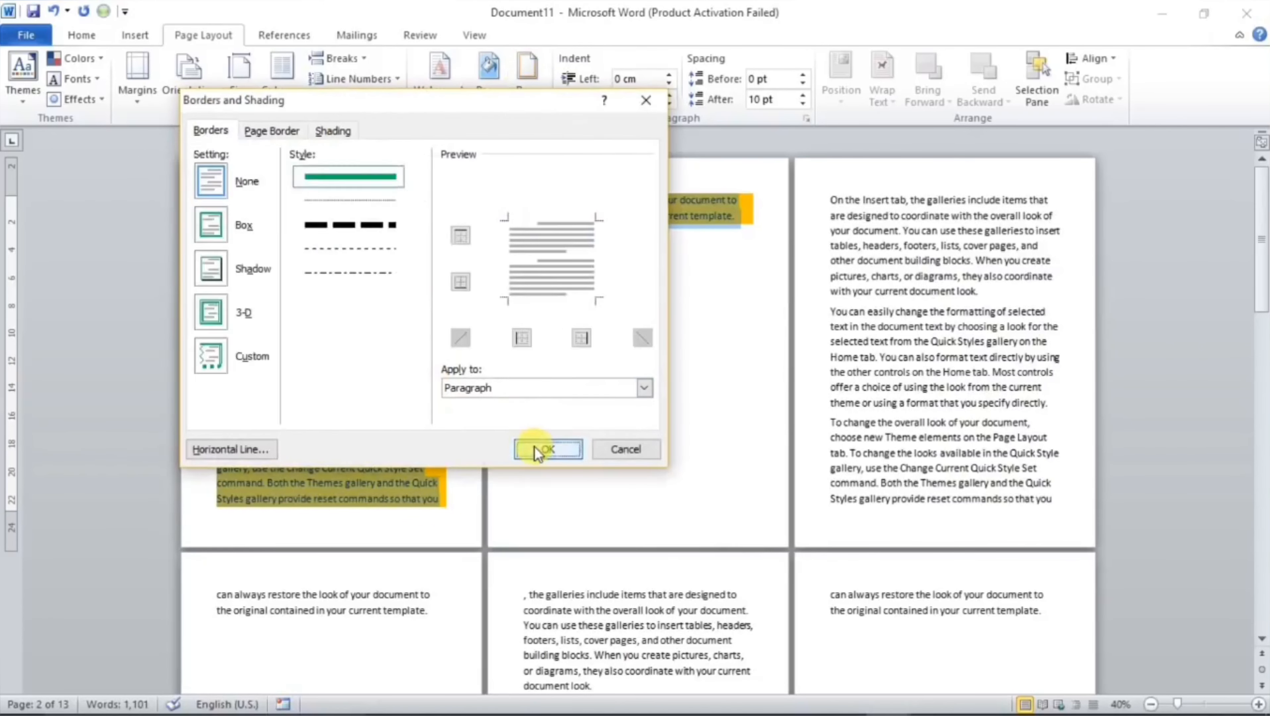
pyautogui.click(547, 449)
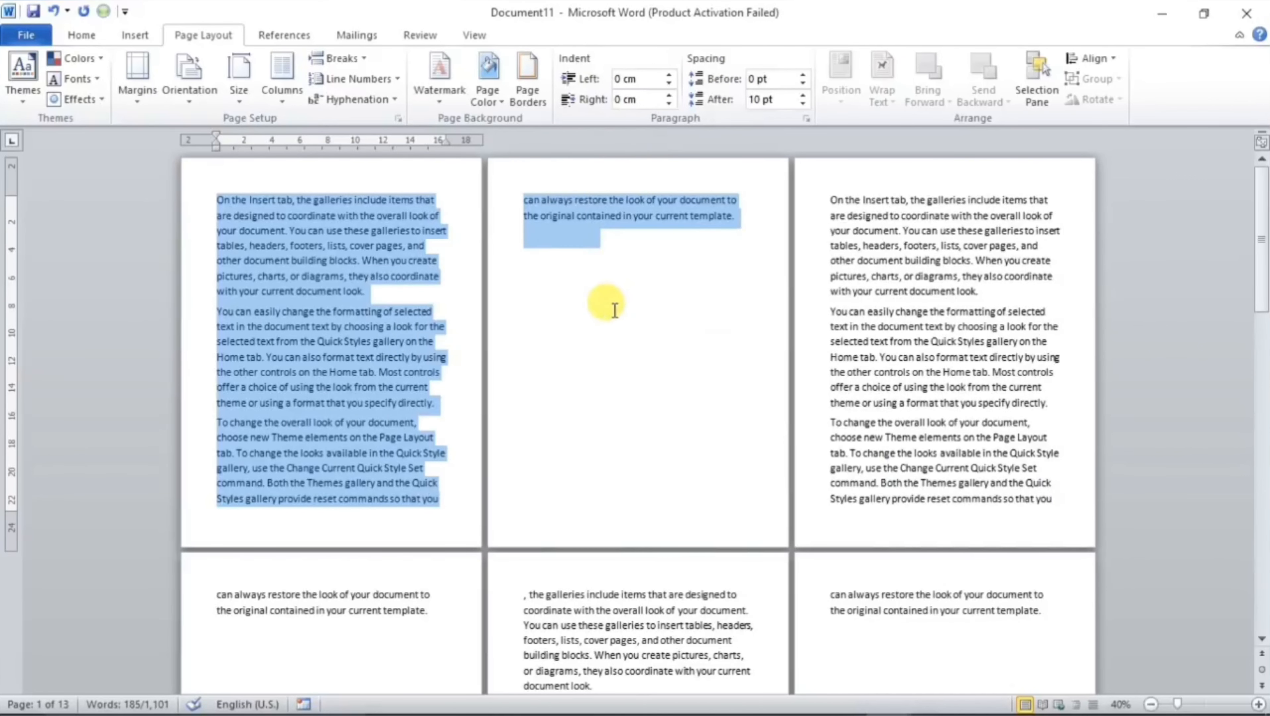
# Step: Delete all of the document's content and generate fresh sample paragraphs with the rand() function
pyautogui.press('Delete')
pyautogui.hotkey('ctrl', 'a')
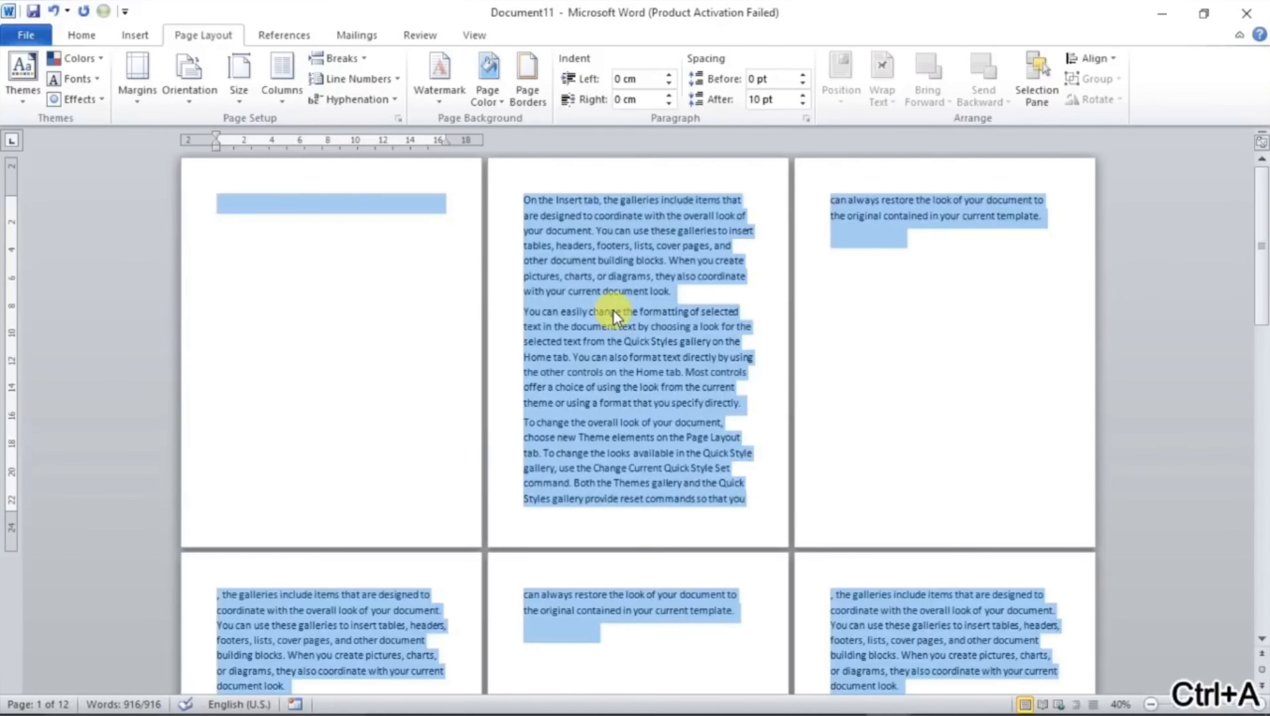
pyautogui.press('Delete')
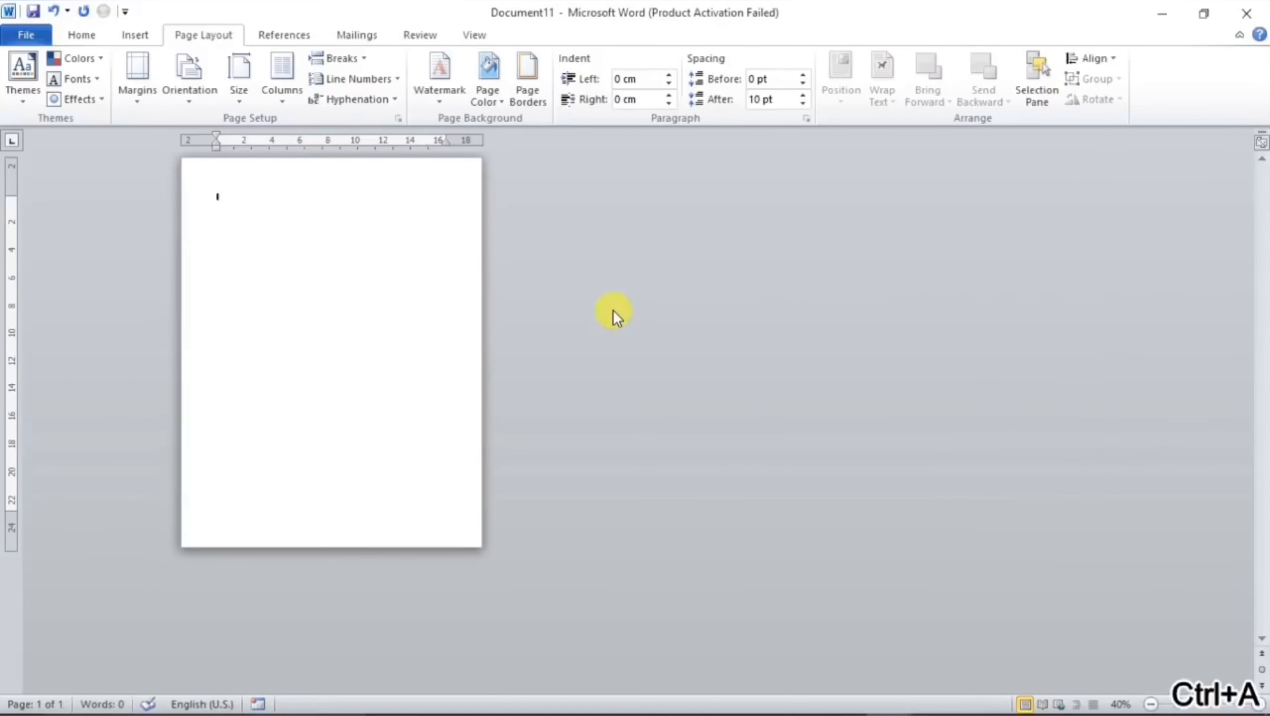
pyautogui.write('=====')
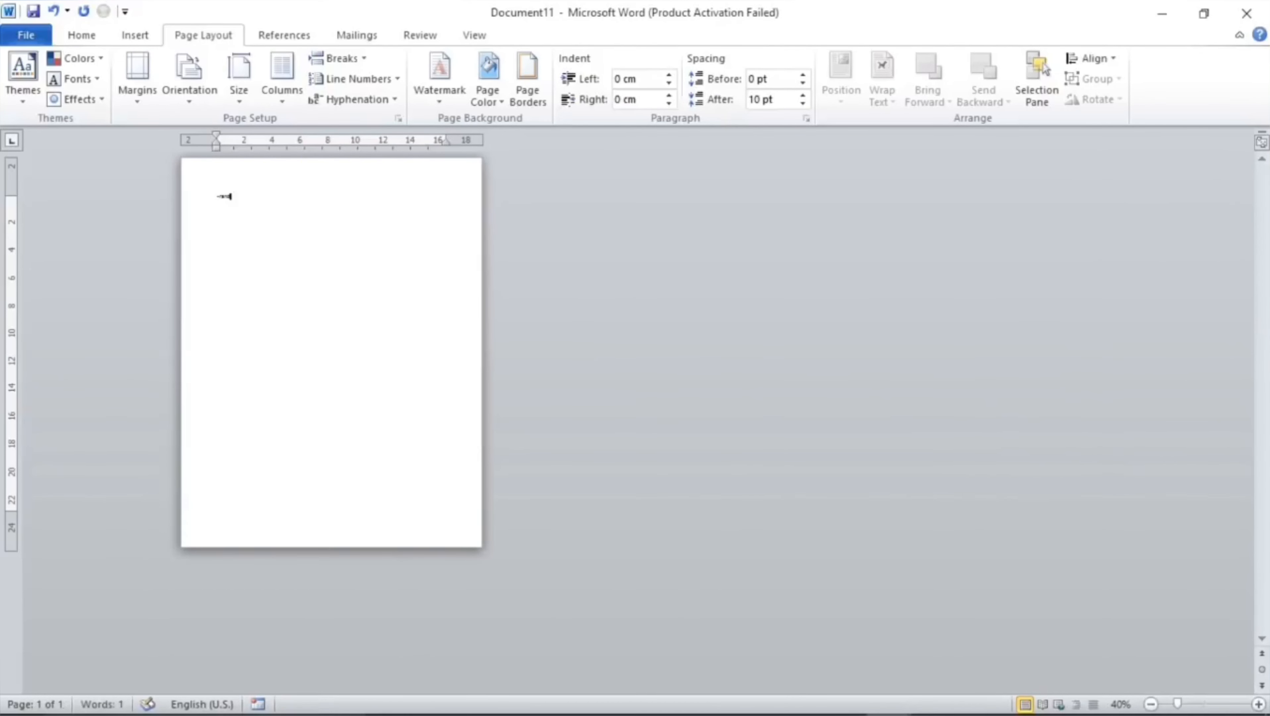
pyautogui.write('rand()')
pyautogui.press('Return')
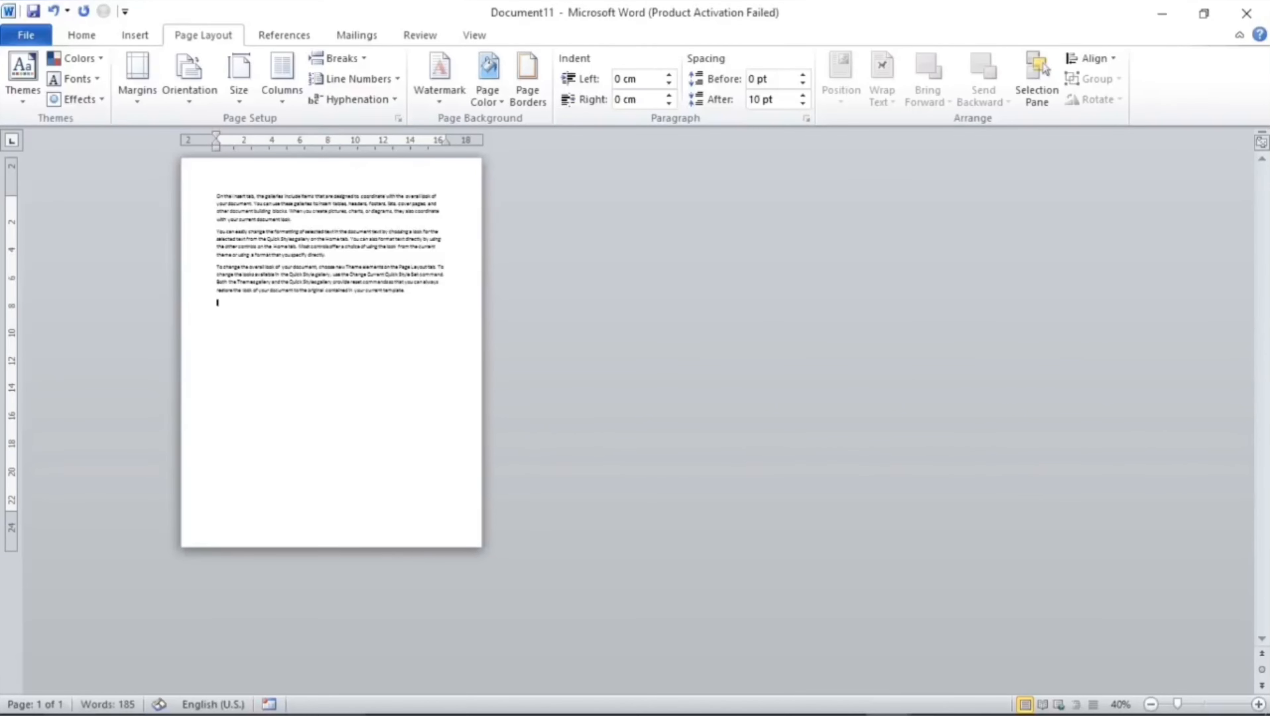
# Step: Justify all the sample paragraphs and set their left indent to 1 cm
pyautogui.scroll(6, 613, 310)
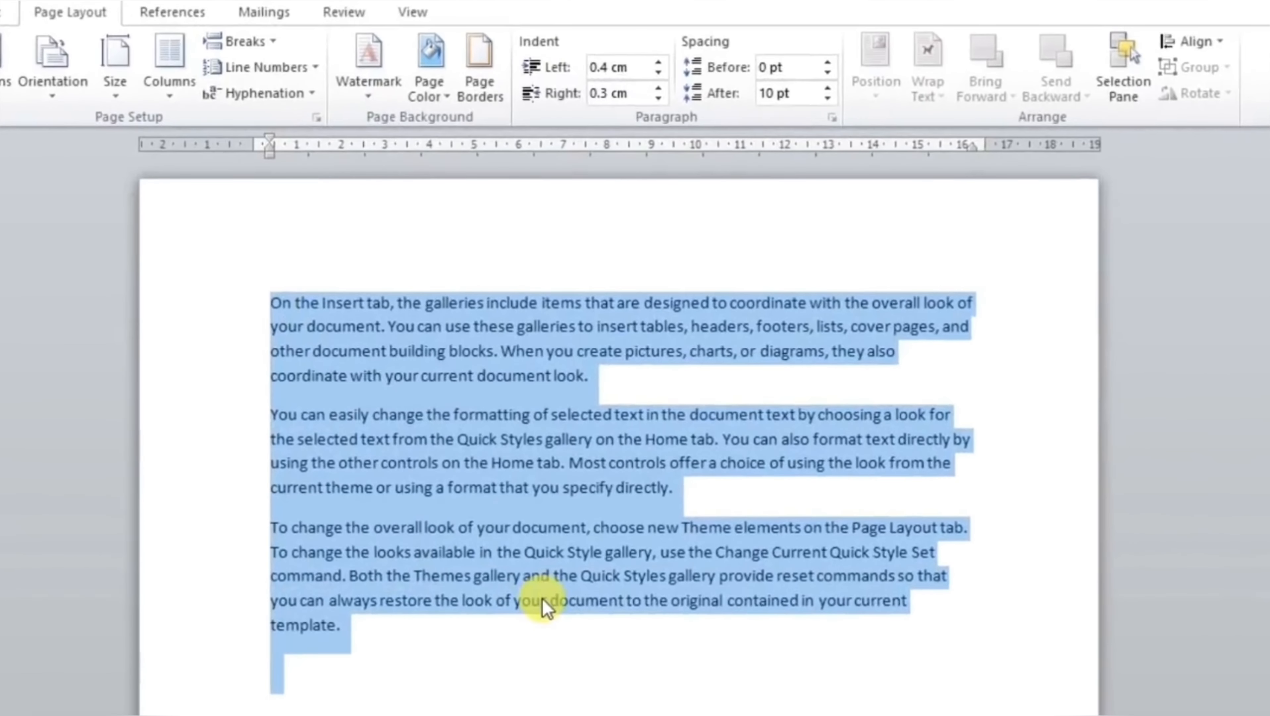
pyautogui.hotkey('ctrl', 'j')
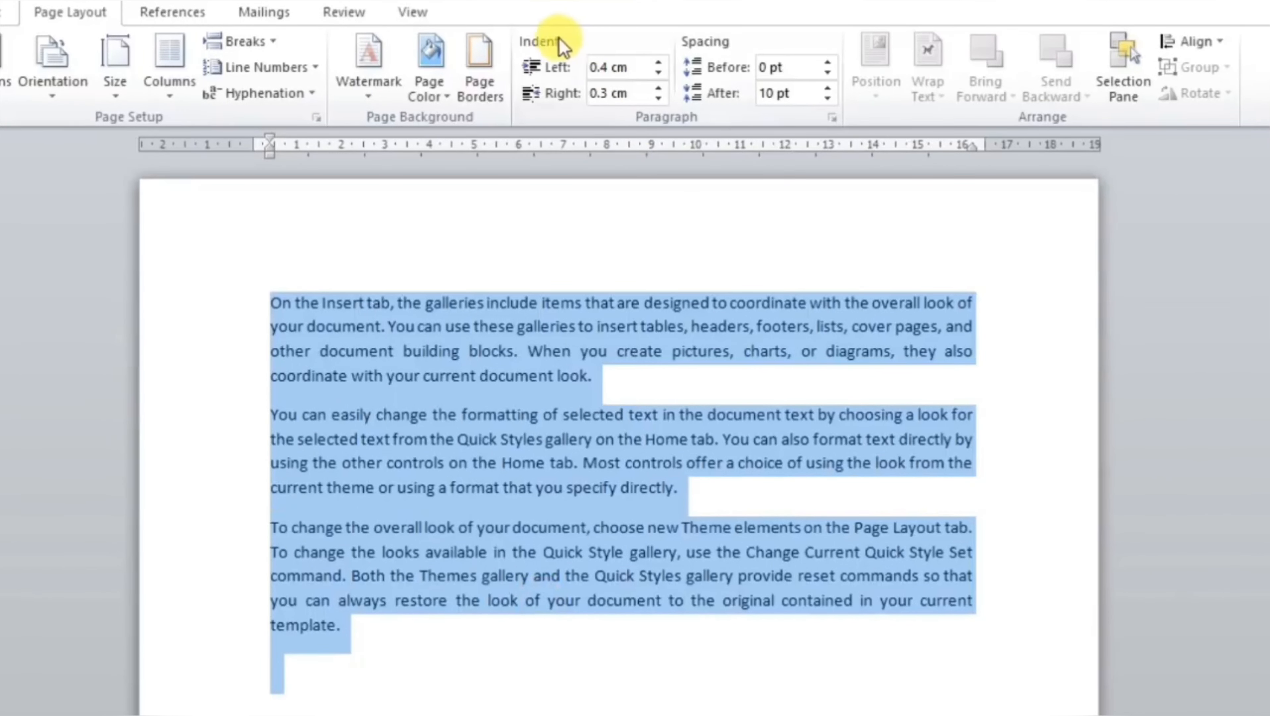
pyautogui.click(657, 62)
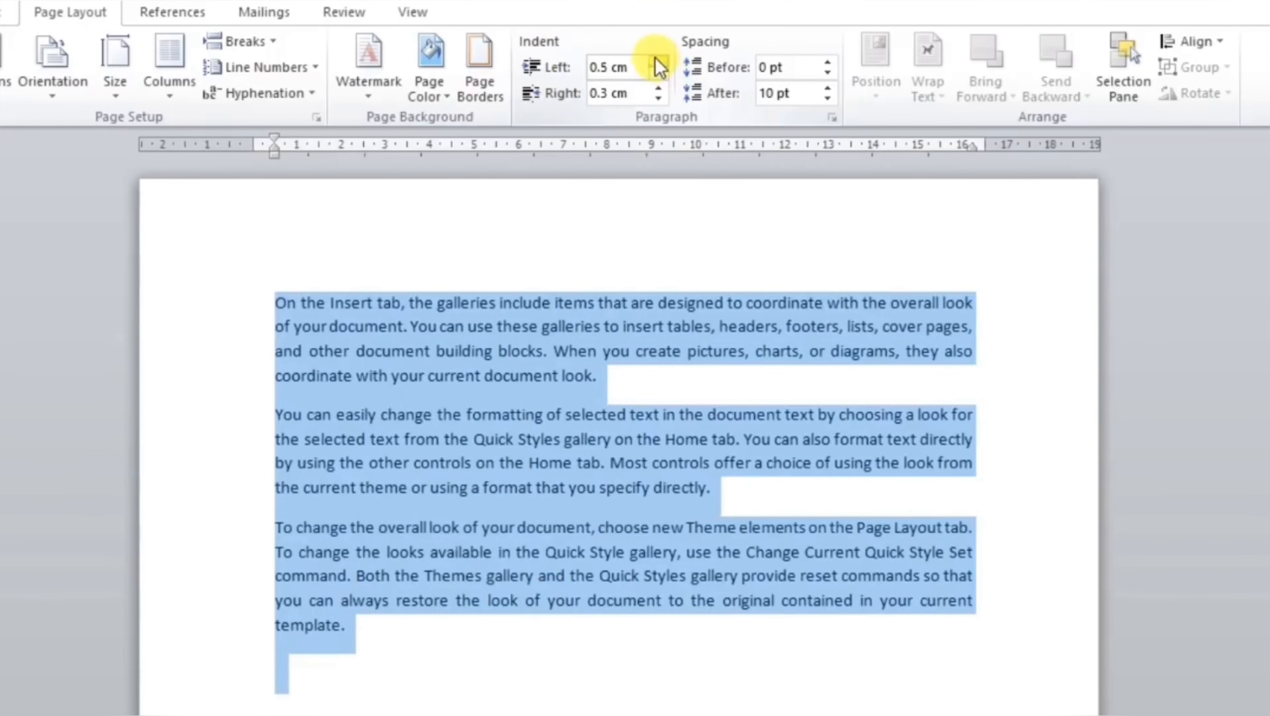
pyautogui.click(657, 62)
pyautogui.click(658, 61)
pyautogui.click(658, 61)
pyautogui.click(657, 61)
pyautogui.click(658, 61)
pyautogui.click(658, 62)
pyautogui.click(658, 62)
pyautogui.click(657, 61)
pyautogui.click(657, 62)
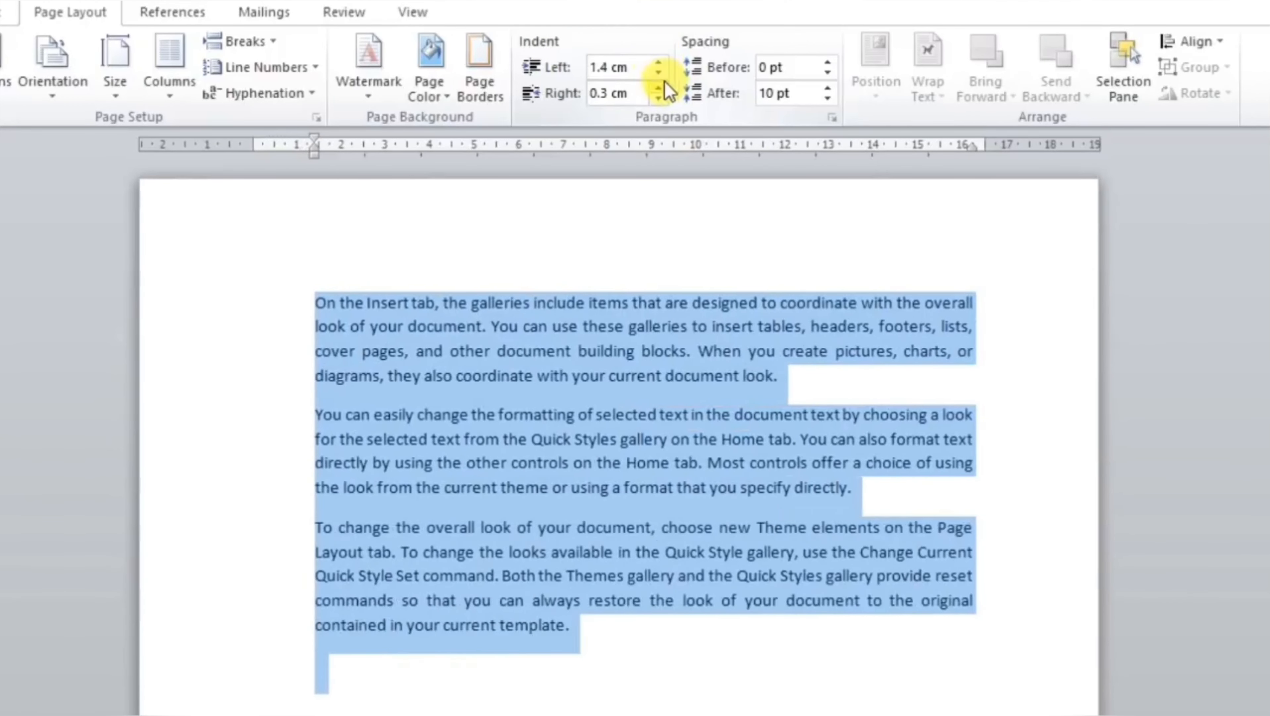
pyautogui.click(658, 73)
pyautogui.click(658, 73)
pyautogui.click(658, 73)
pyautogui.click(658, 72)
# Step: Set the right indent of the sample paragraphs to 1.4 cm and deselect the text
pyautogui.click(658, 88)
pyautogui.click(658, 88)
pyautogui.click(658, 87)
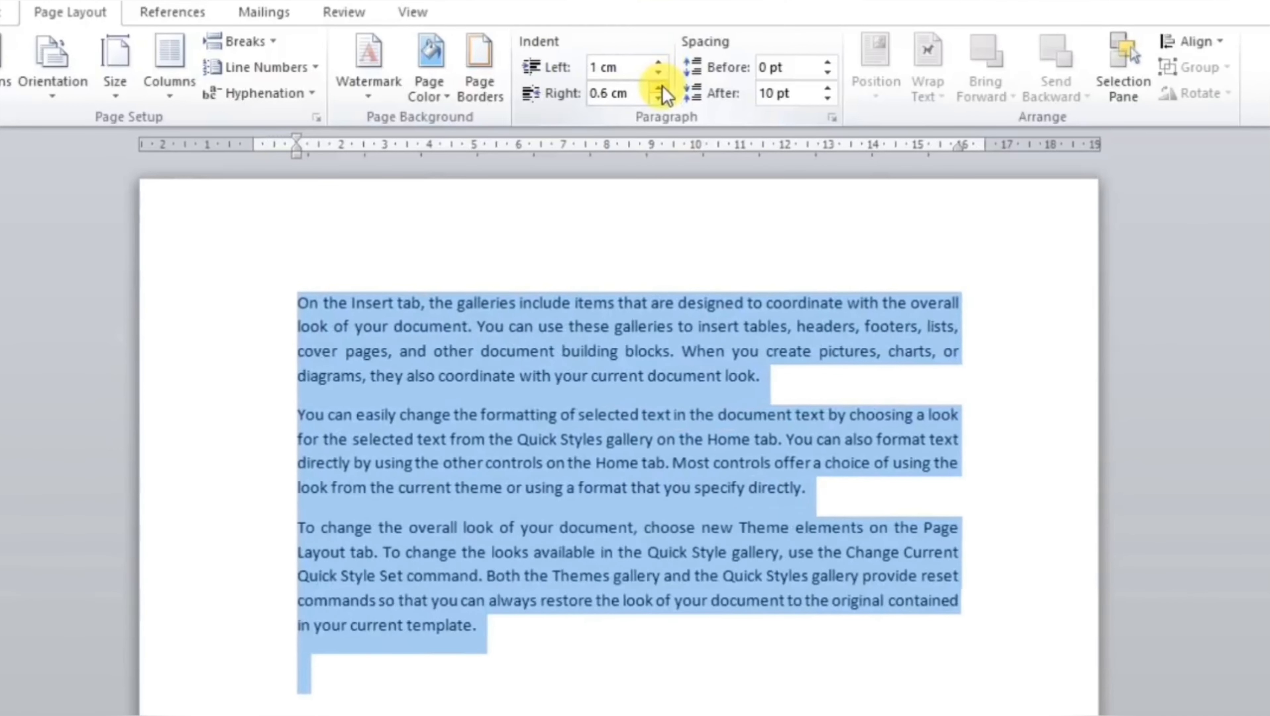
pyautogui.click(658, 88)
pyautogui.click(659, 88)
pyautogui.click(658, 87)
pyautogui.click(658, 87)
pyautogui.click(658, 88)
pyautogui.click(658, 88)
pyautogui.click(658, 88)
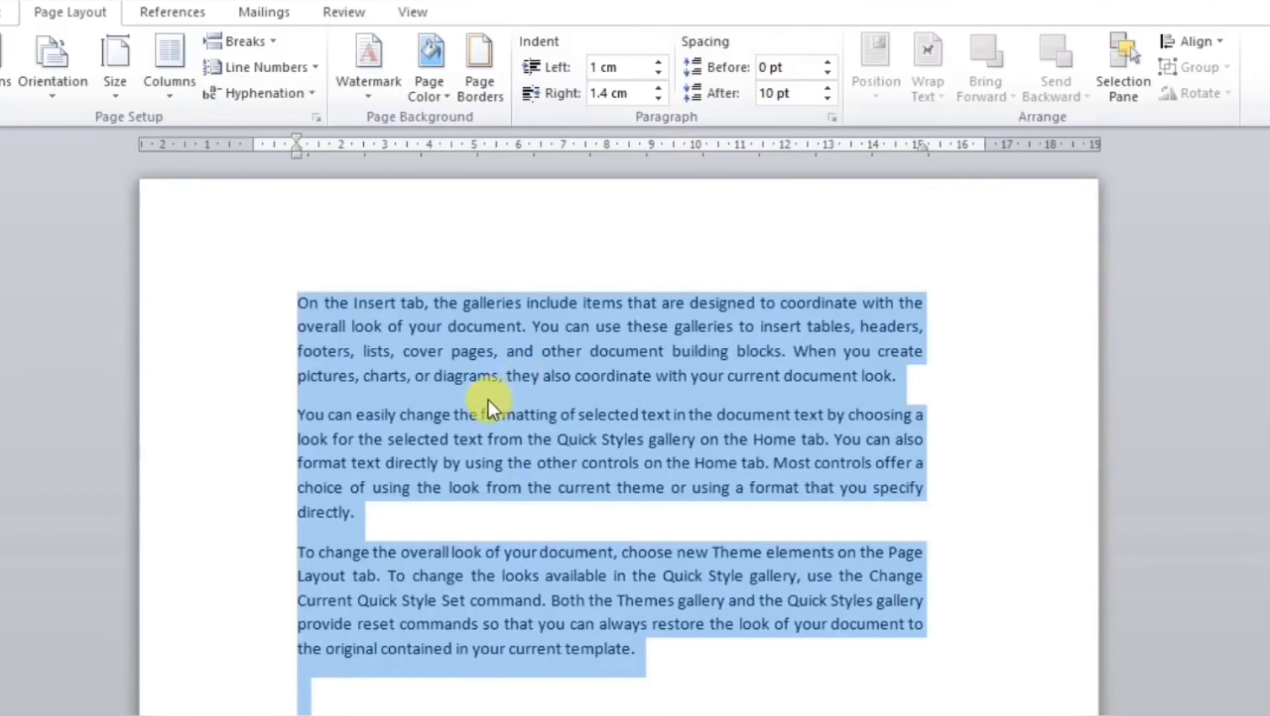
pyautogui.click(495, 381)
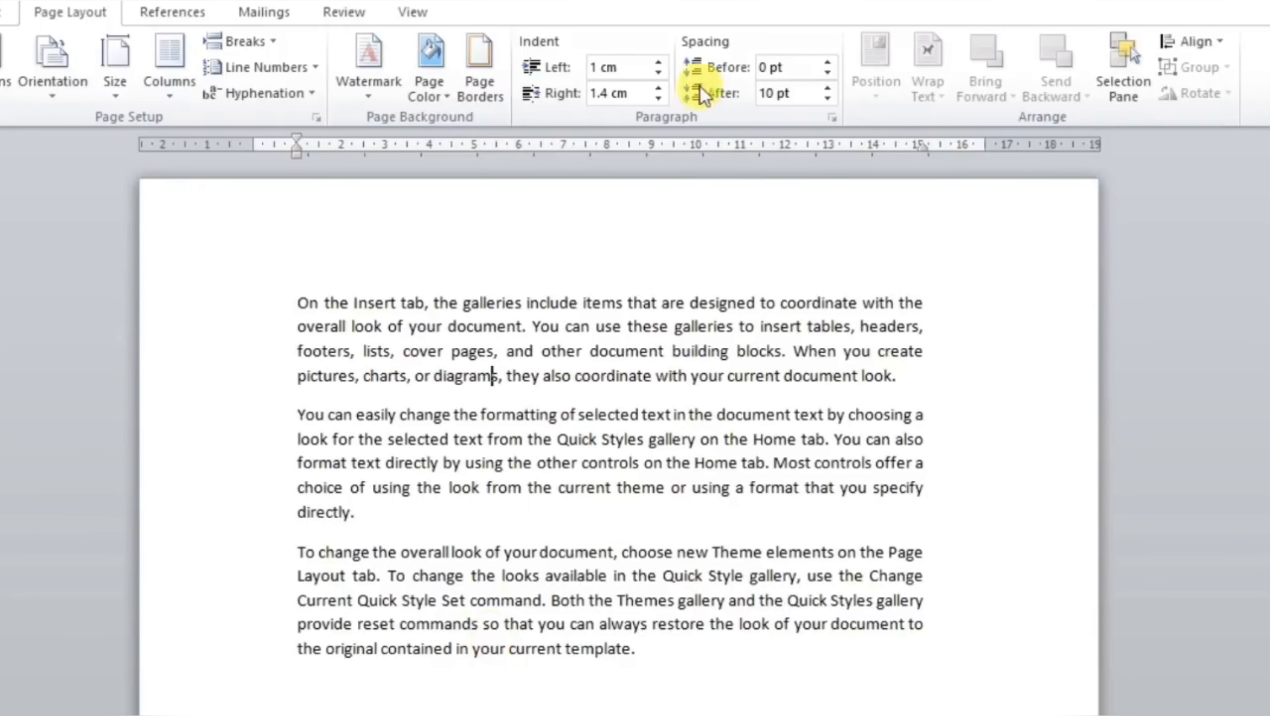
# Step: Set the spacing before all the sample paragraphs to 48 pt
pyautogui.moveTo(621, 684); pyautogui.dragTo(252, 278)
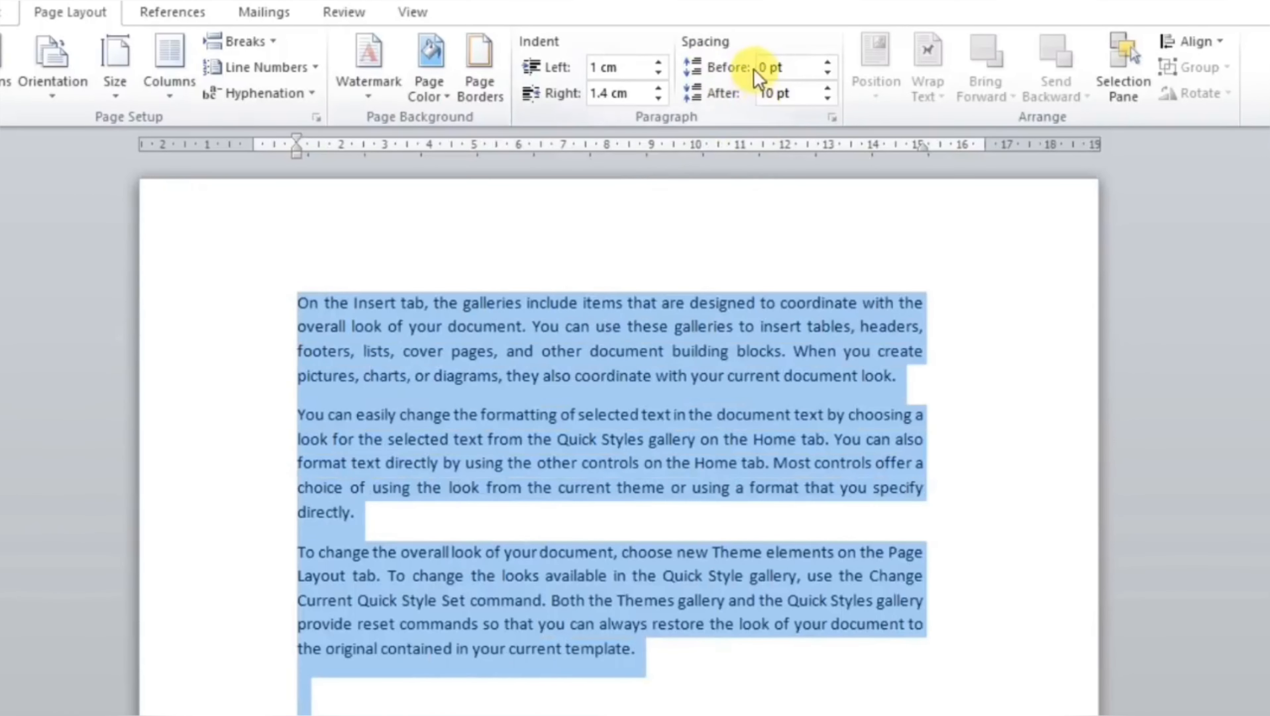
pyautogui.click(828, 62)
pyautogui.click(828, 63)
pyautogui.click(827, 62)
pyautogui.click(828, 63)
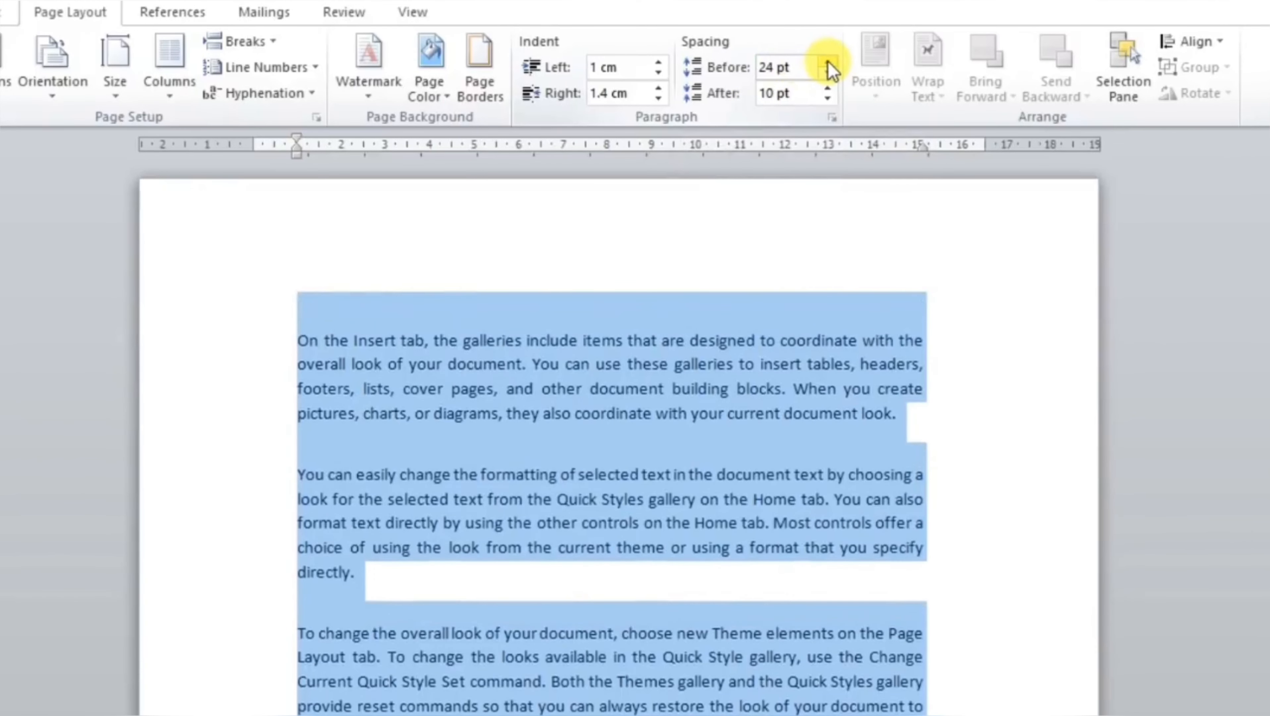
pyautogui.click(828, 63)
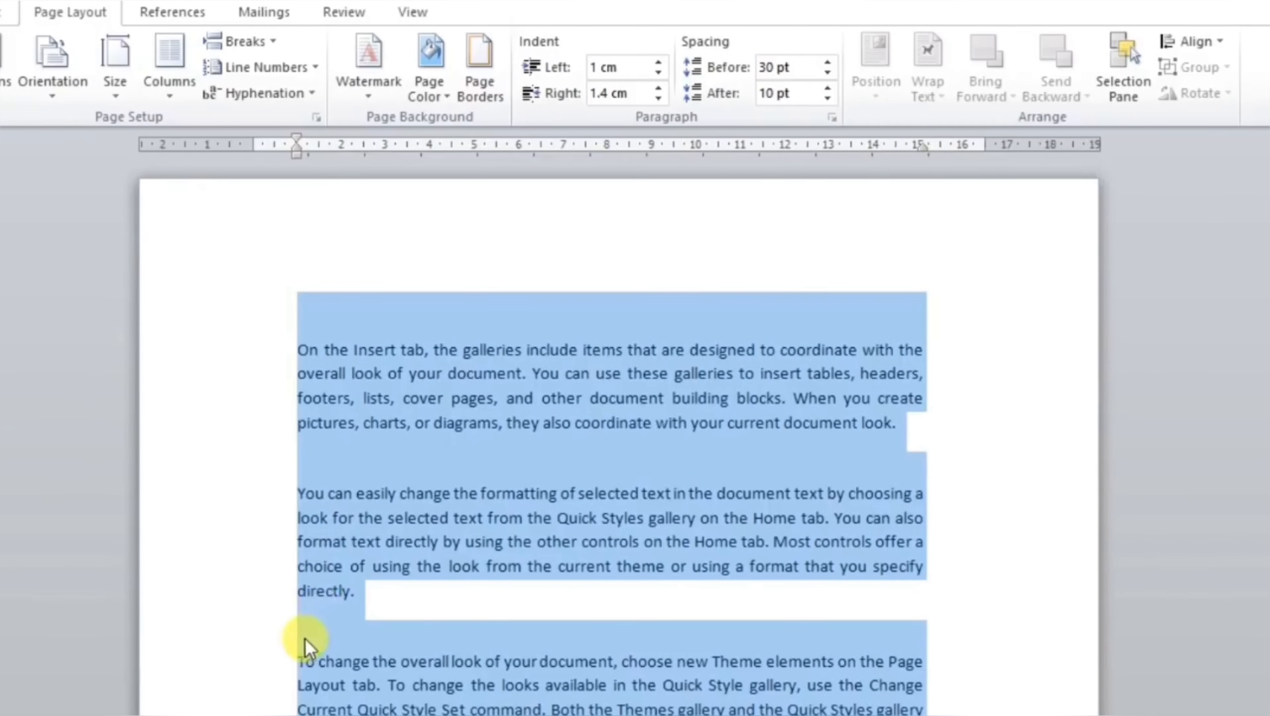
pyautogui.click(828, 62)
pyautogui.click(827, 62)
pyautogui.click(828, 62)
pyautogui.click(827, 62)
pyautogui.click(827, 63)
pyautogui.click(827, 62)
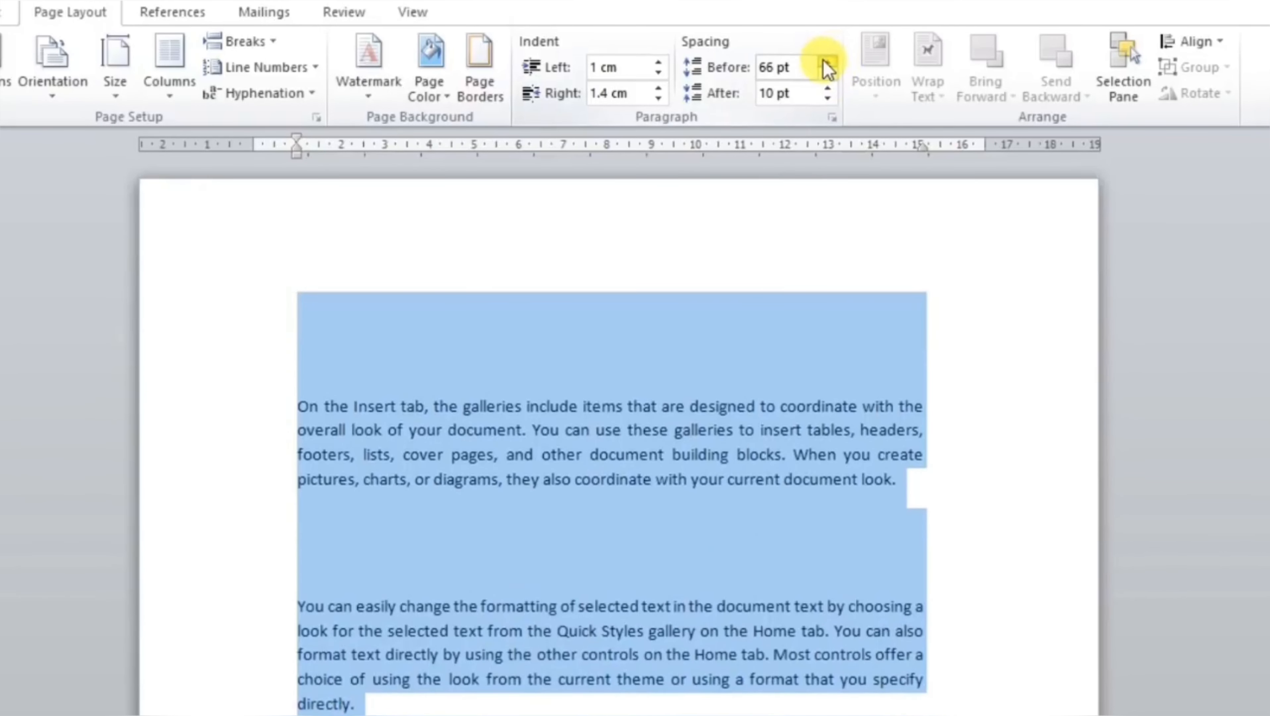
pyautogui.click(827, 73)
pyautogui.doubleClick(827, 73)
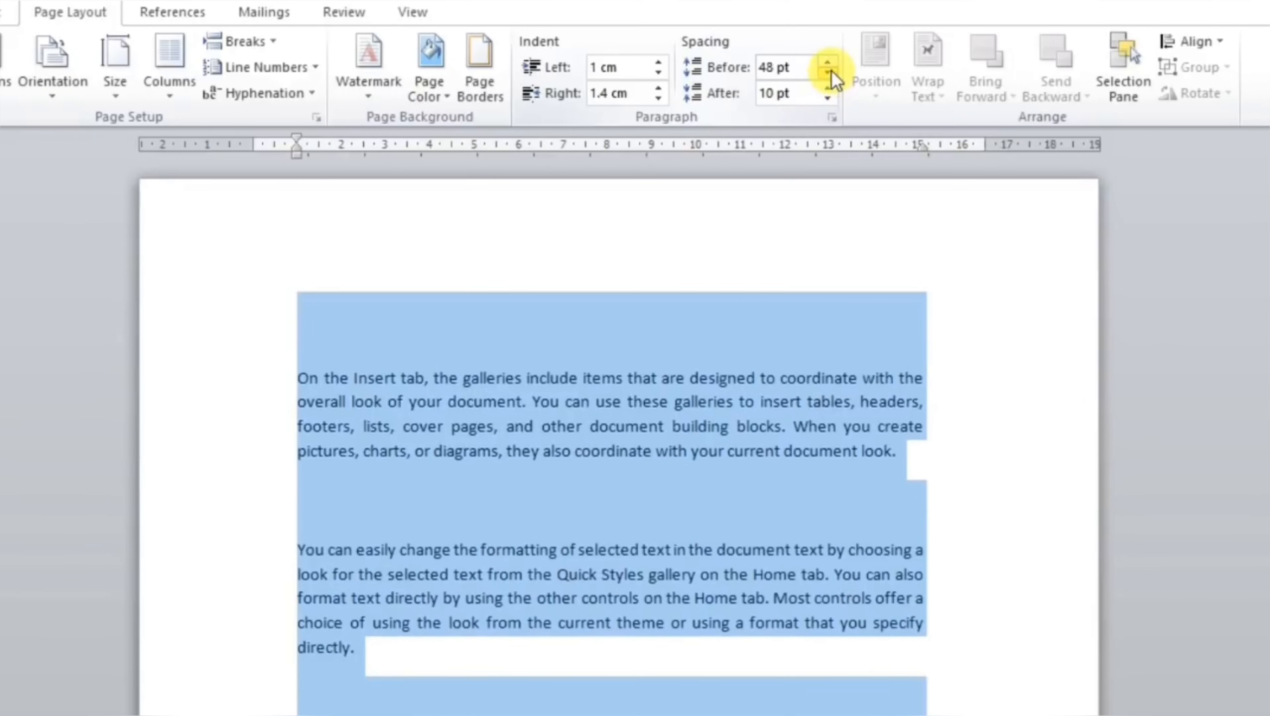
# Step: Reduce the spacing before all the sample paragraphs to 6 pt
pyautogui.tripleClick(828, 73)
pyautogui.tripleClick(827, 73)
pyautogui.click(829, 73)
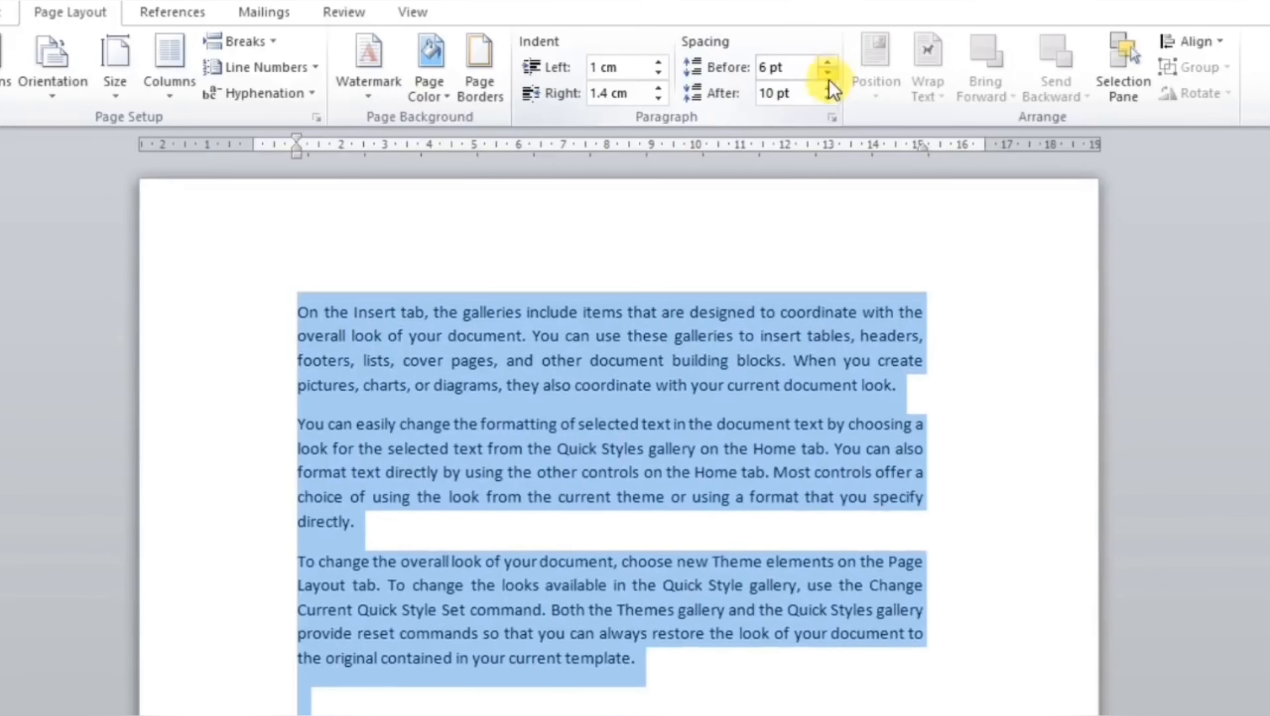
# Step: Set the spacing after all the sample paragraphs to 60 pt and deselect the text
pyautogui.click(828, 88)
pyautogui.doubleClick(828, 88)
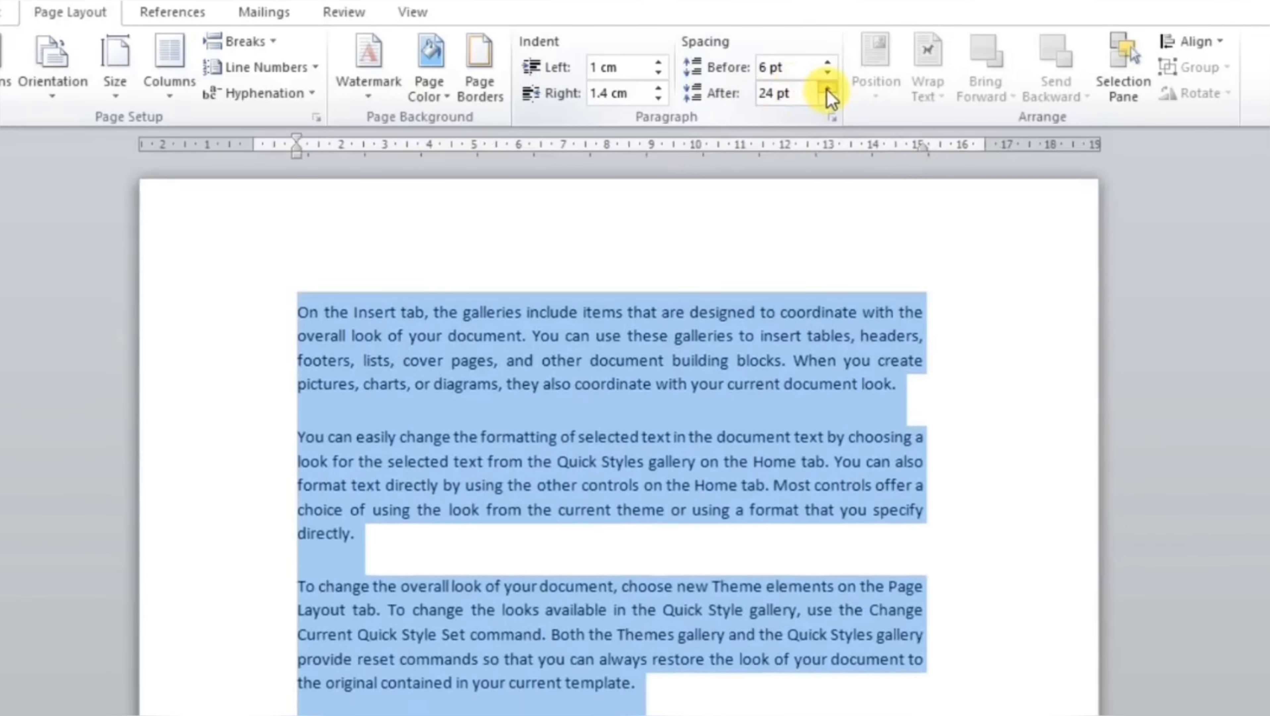
pyautogui.doubleClick(828, 88)
pyautogui.click(828, 88)
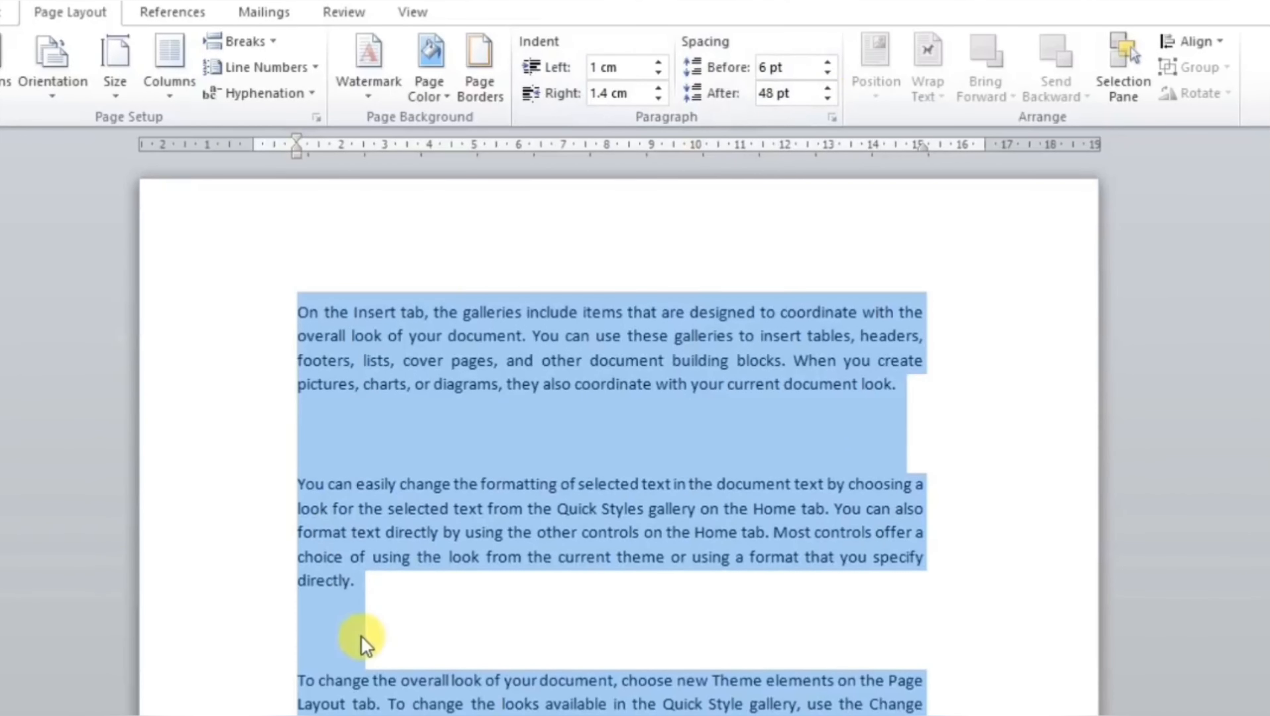
pyautogui.click(828, 89)
pyautogui.click(828, 89)
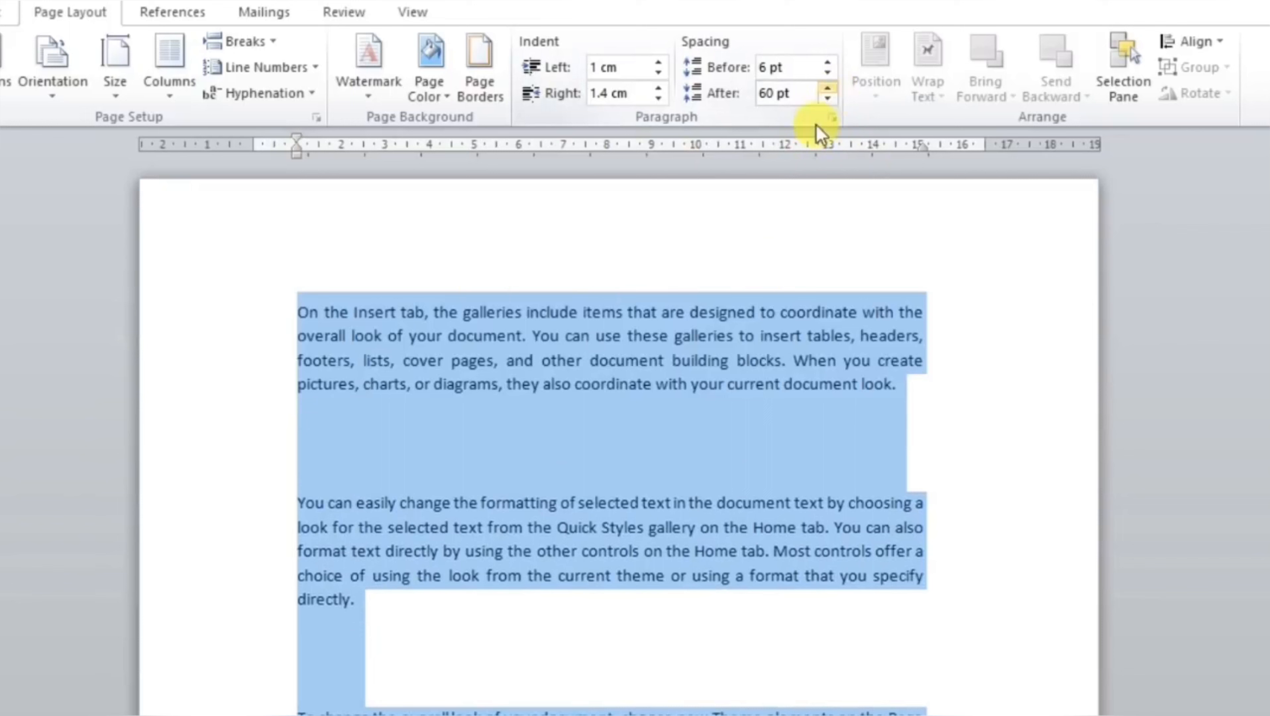
pyautogui.click(598, 399)
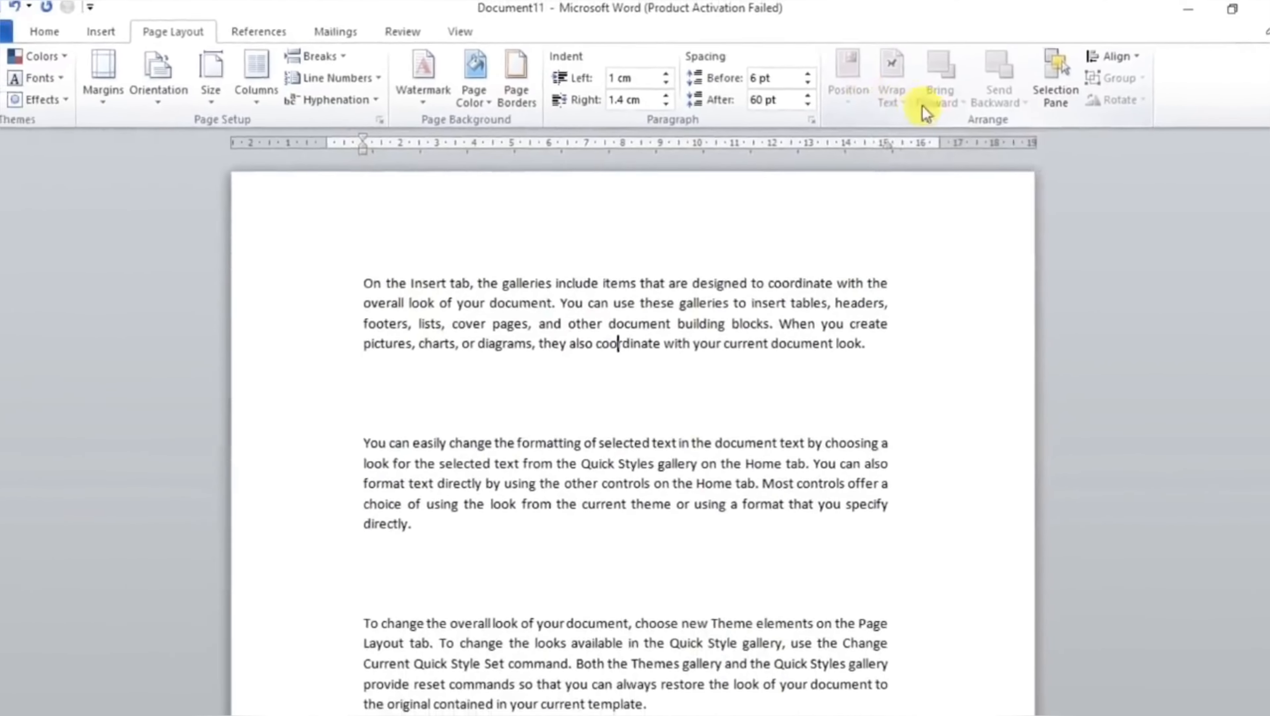
# Step: Draw a rectangle about 9 cm wide and 4.74 cm high over the first two paragraphs and show the page layout options
pyautogui.click(100, 33)
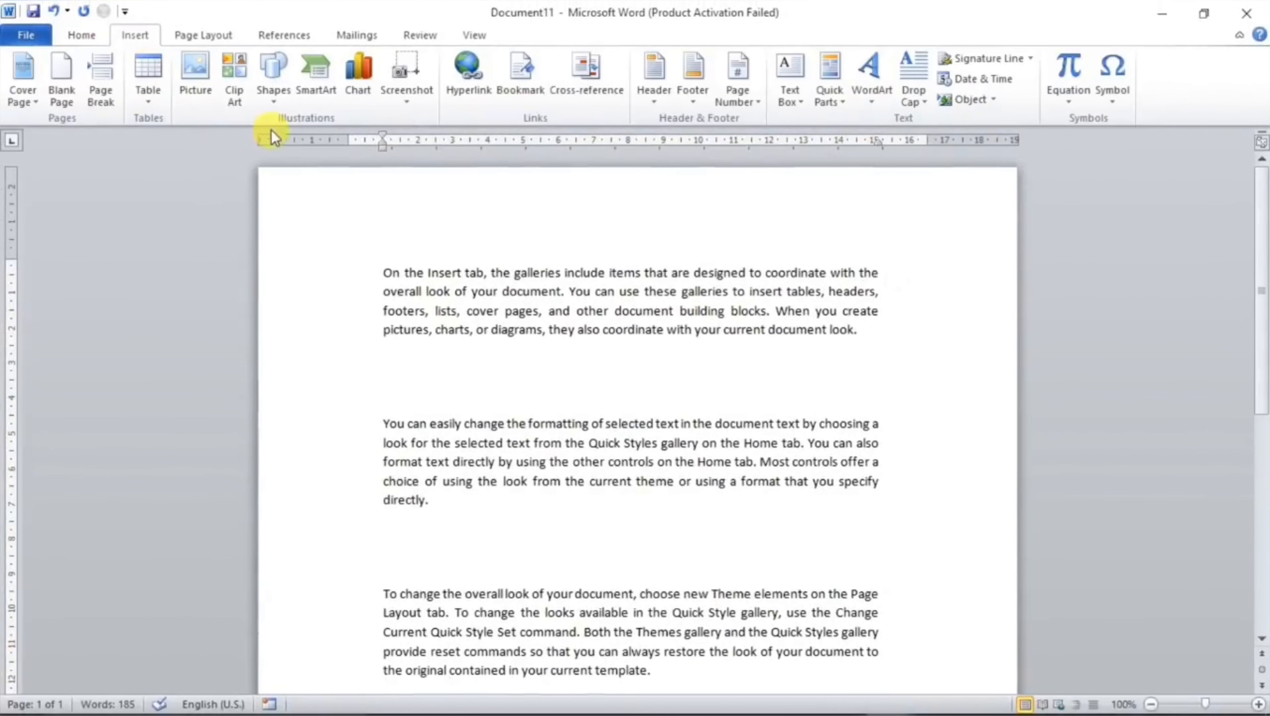
pyautogui.click(276, 101)
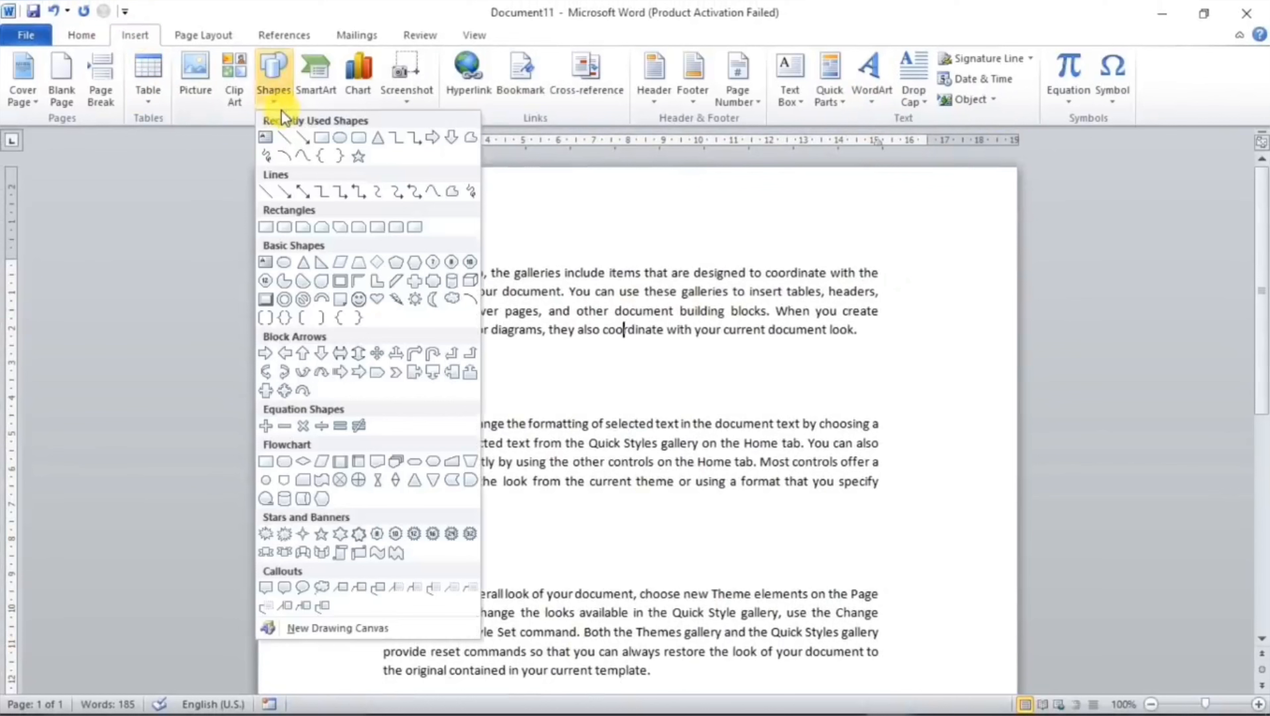
pyautogui.click(329, 146)
pyautogui.moveTo(440, 294); pyautogui.dragTo(757, 460)
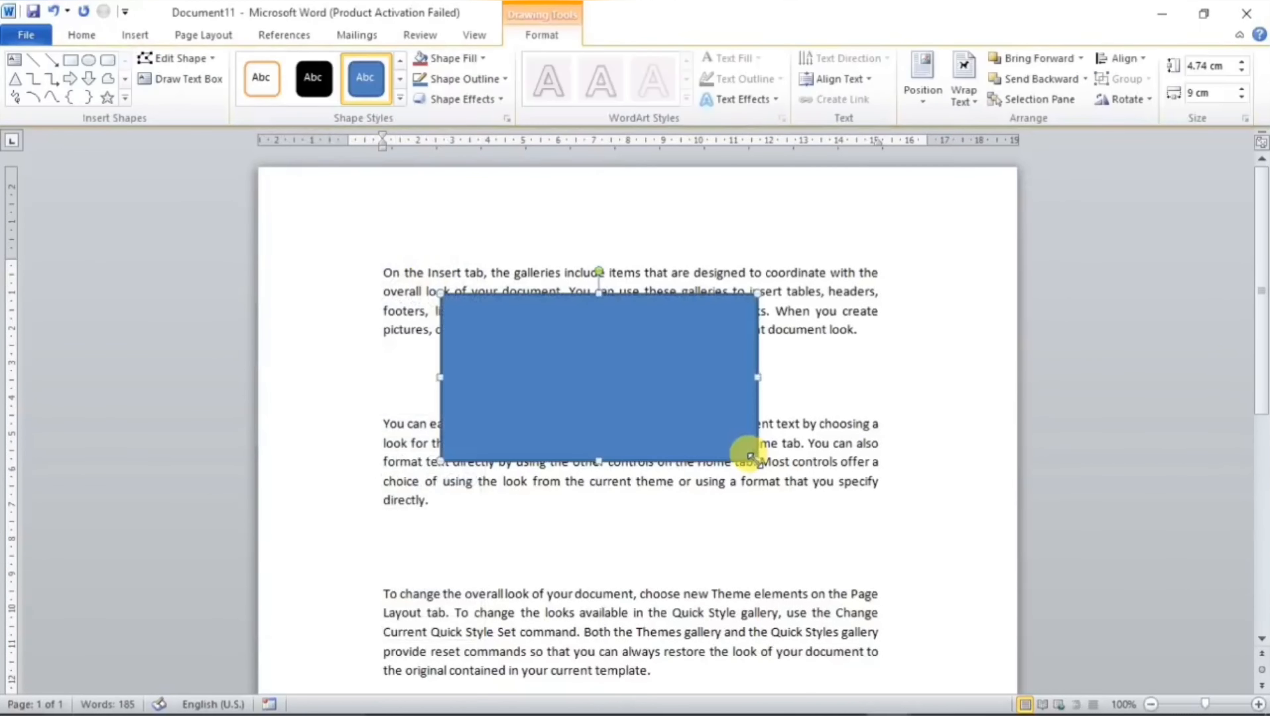
pyautogui.click(539, 36)
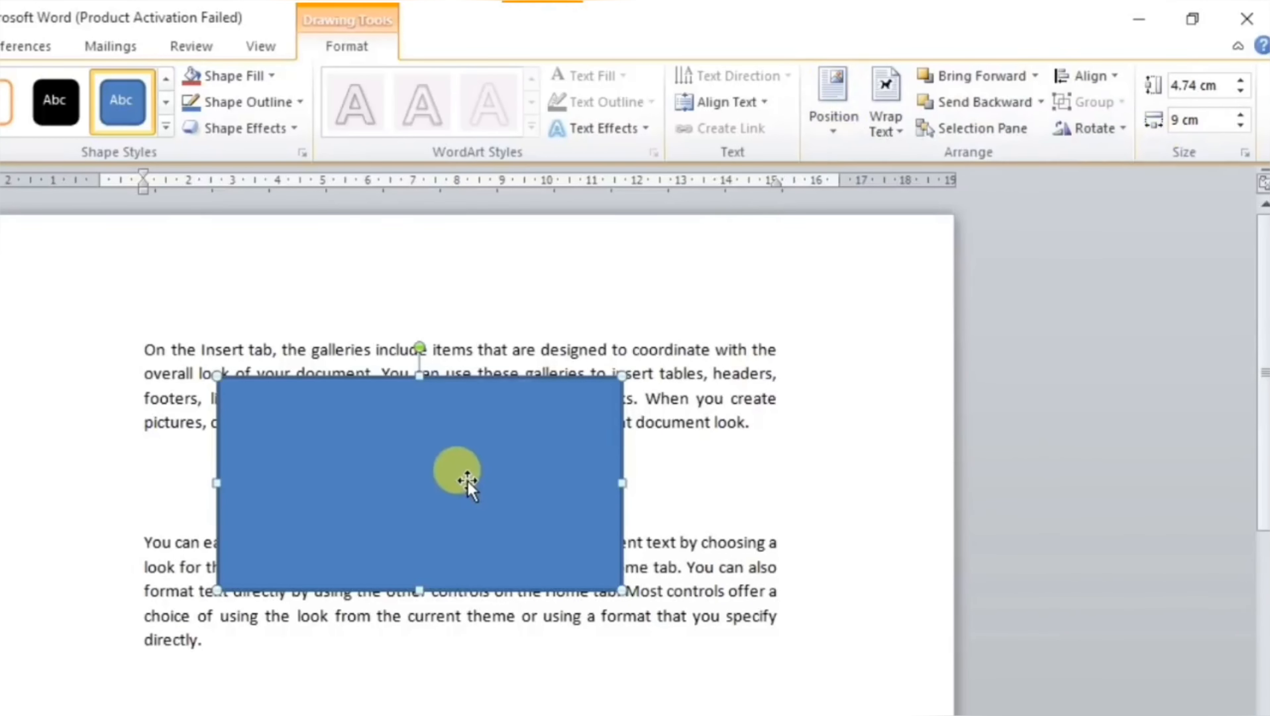
pyautogui.click(0, 46)
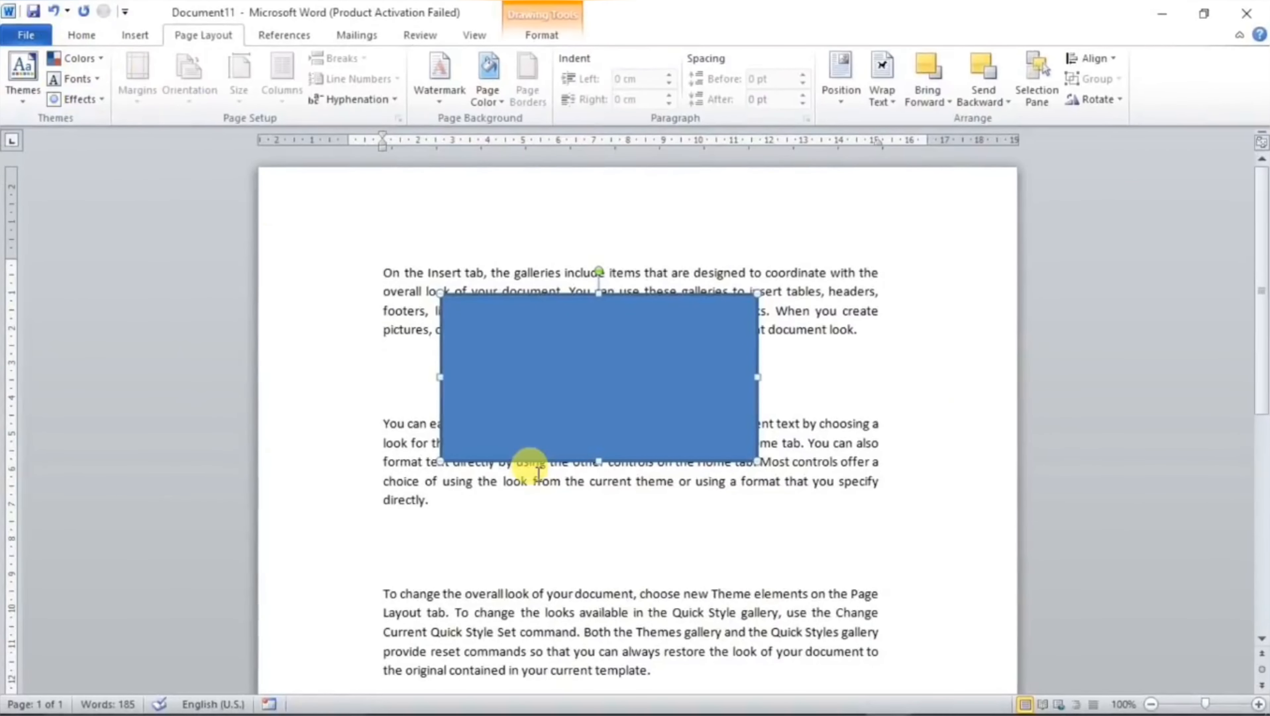
# Step: Create a new blank document, generate sample paragraphs with =rand(), and set all the text to size 12
pyautogui.hotkey('ctrl', 'n')
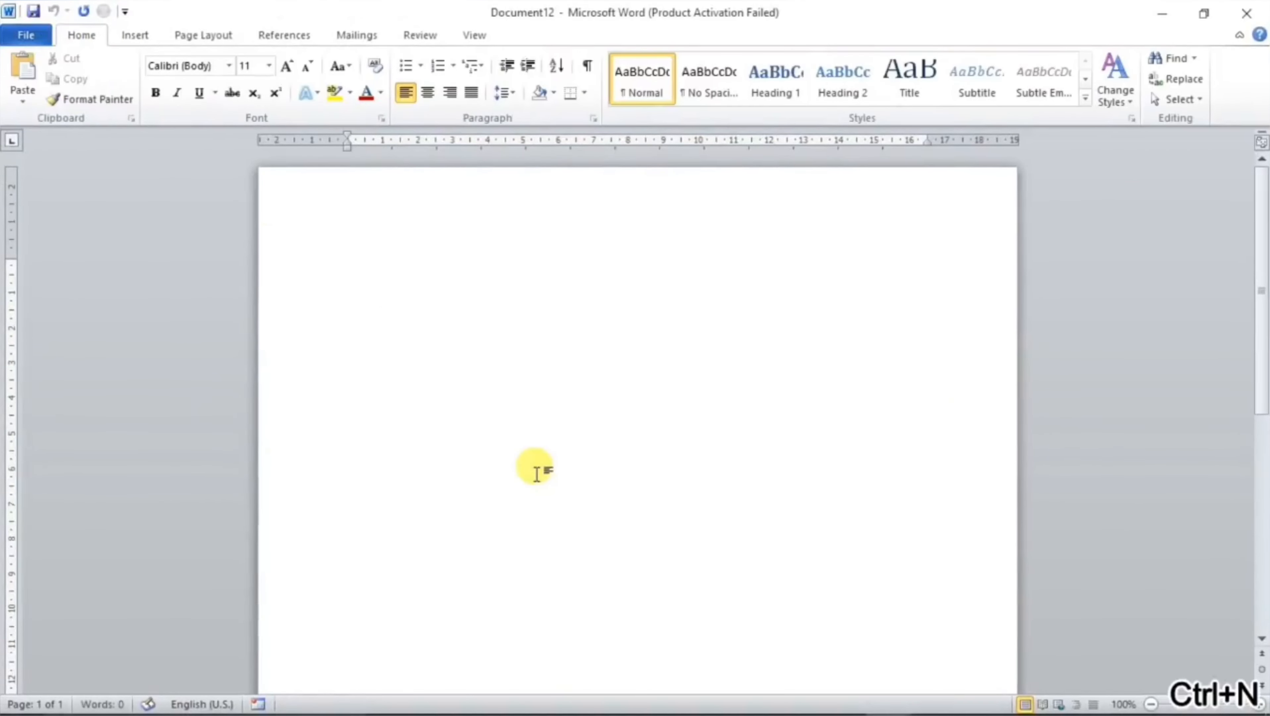
pyautogui.scroll(1, 702, 364)
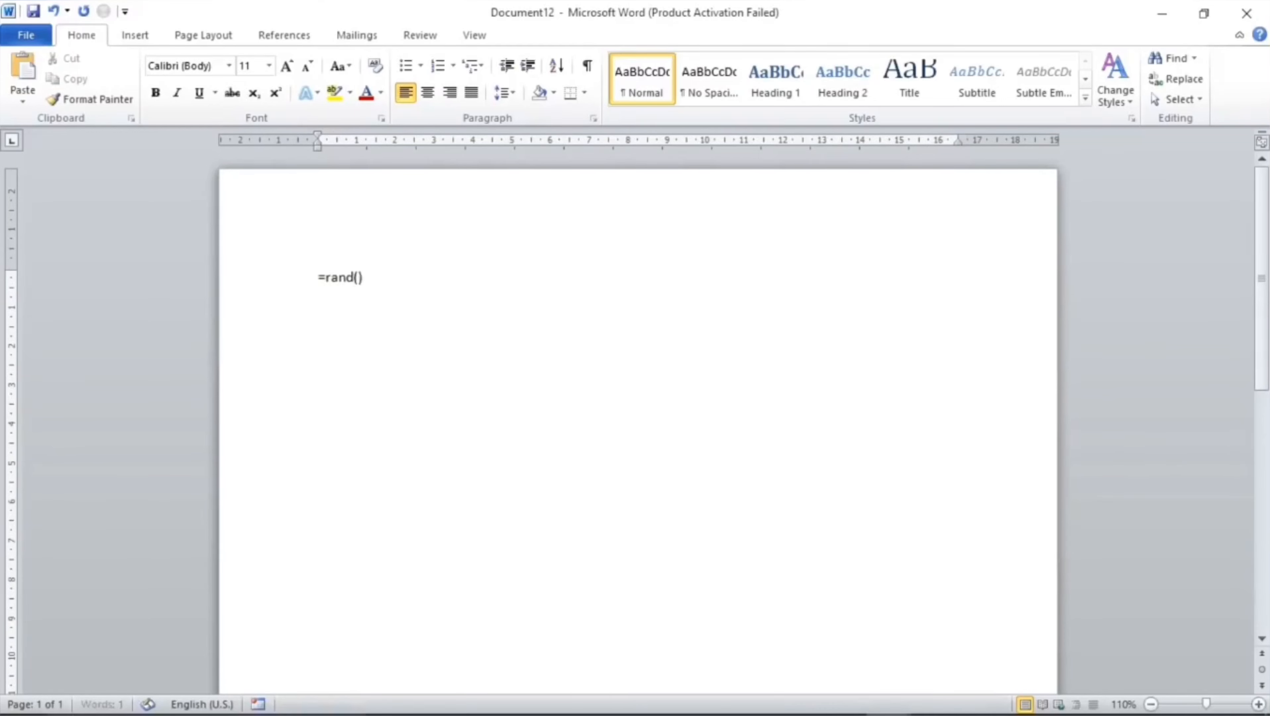
pyautogui.press('Return')
pyautogui.hotkey('ctrl', 'a')
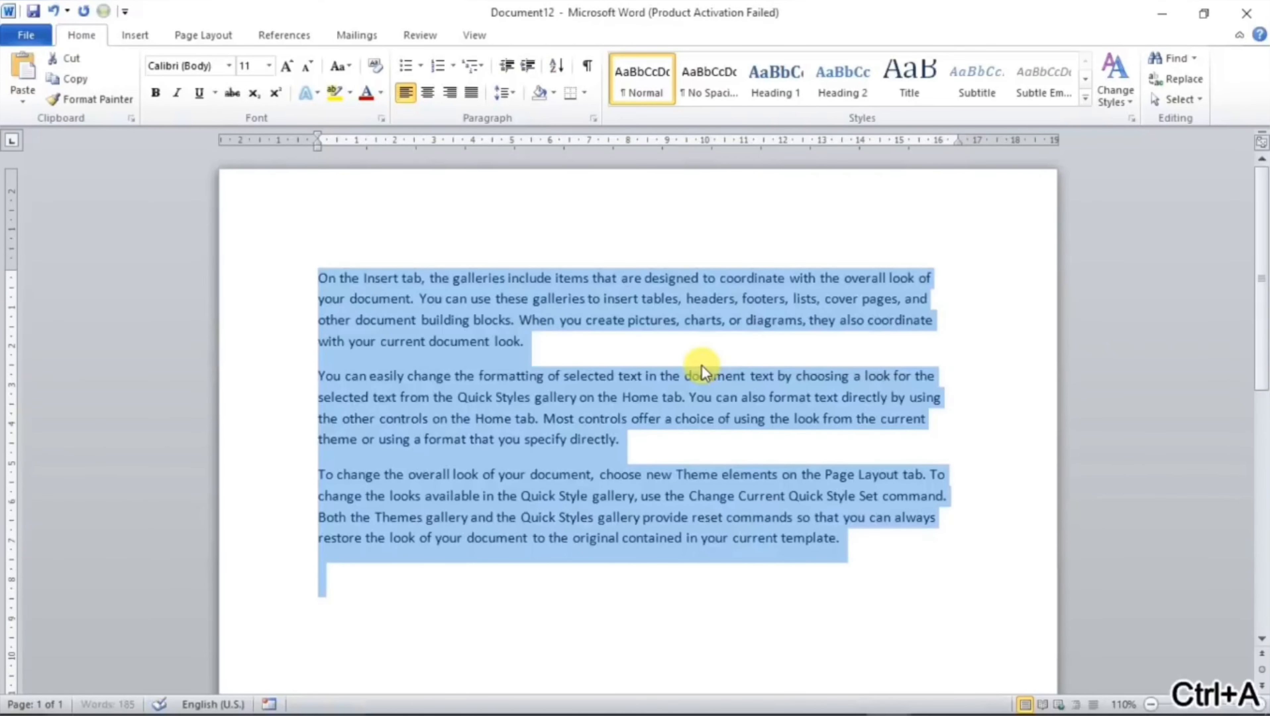
pyautogui.hotkey('ctrl', 'shift', '.')
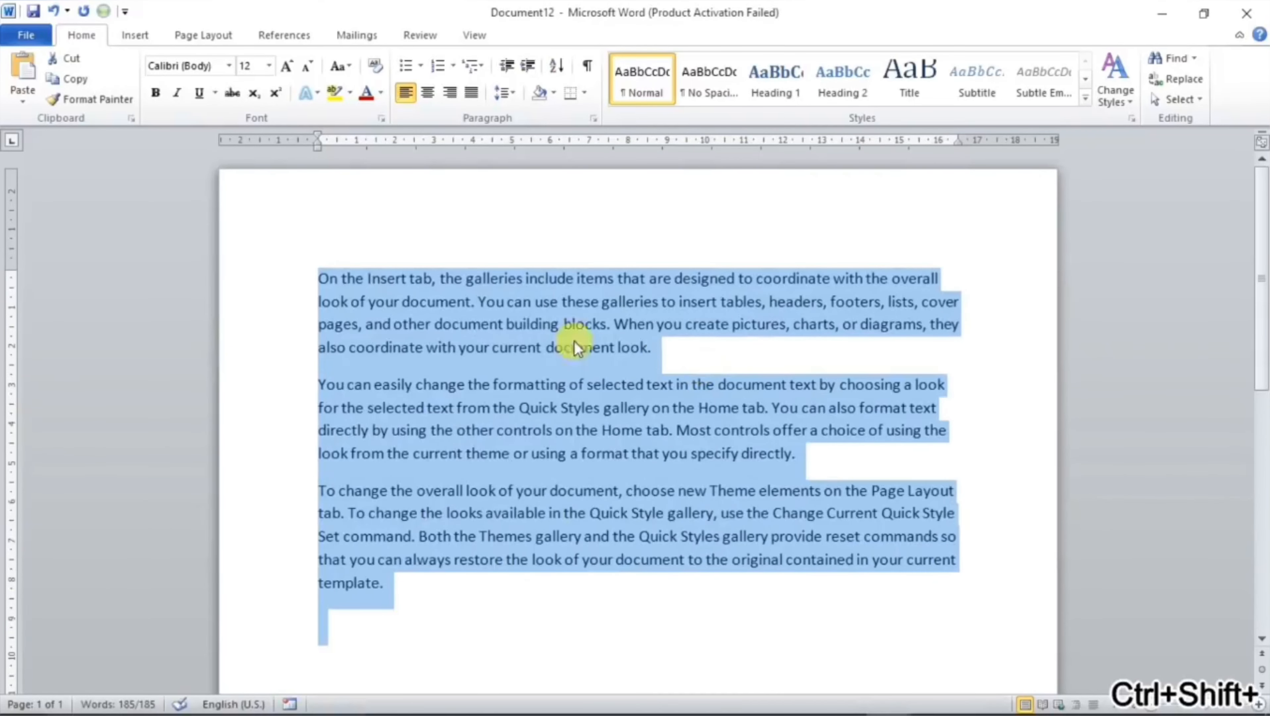
# Step: Add the title "MICROSOFT WORD" and the heading "What is MS Word?" on separate lines above the first sample paragraph
pyautogui.click(323, 278)
pyautogui.press('Return')
pyautogui.press('Return')
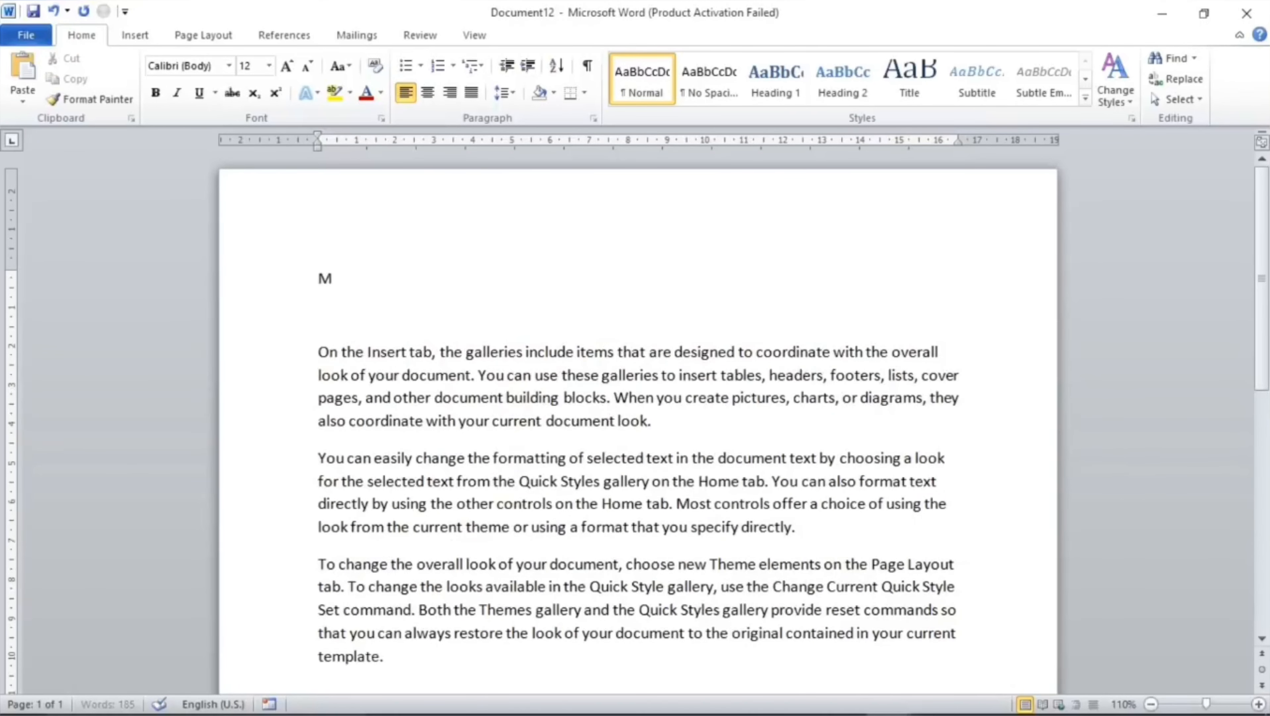
pyautogui.write('MICROS')
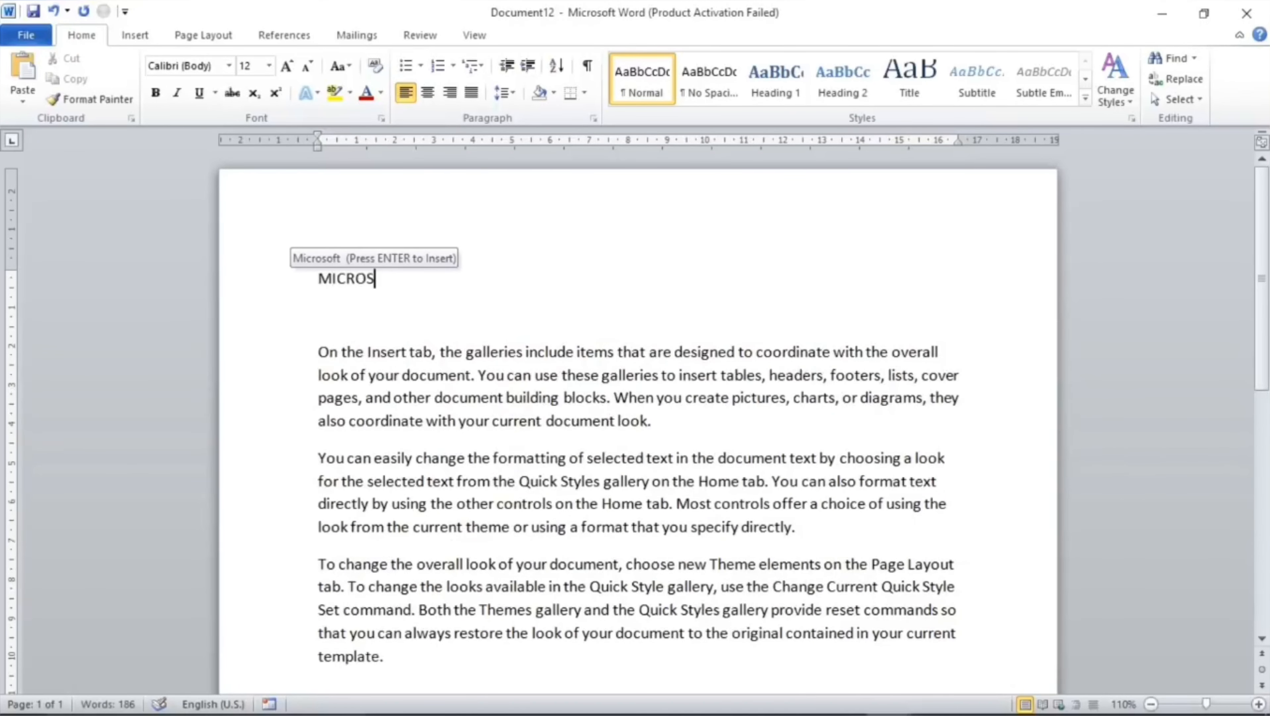
pyautogui.write('OFT WORD')
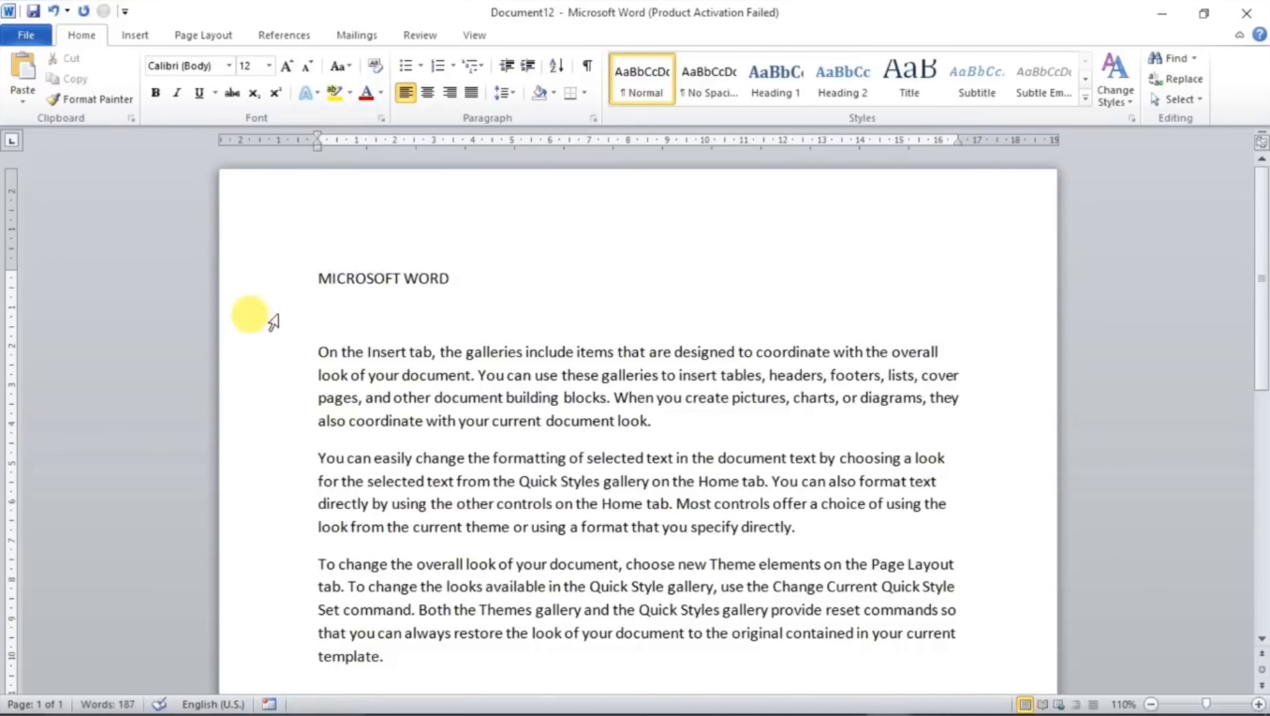
pyautogui.click(321, 321)
pyautogui.press('Return')
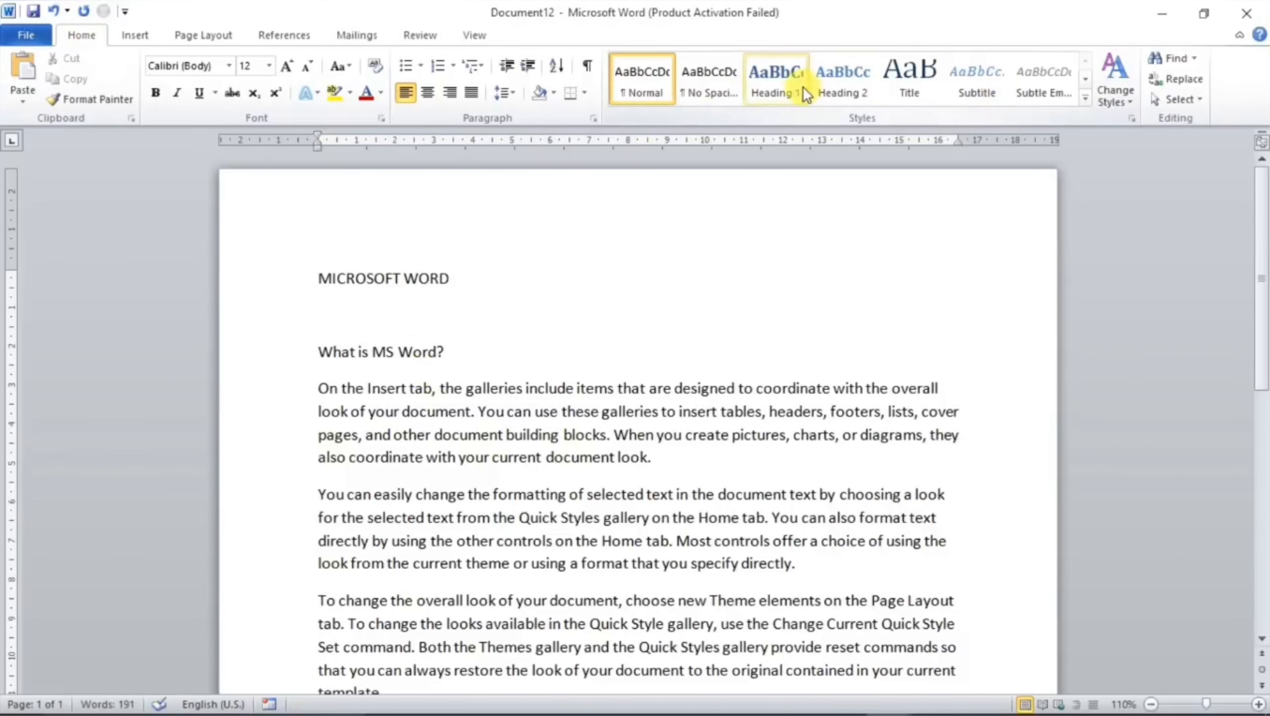
# Step: Apply the Title style to the "MICROSOFT WORD" line
pyautogui.moveTo(482, 265); pyautogui.dragTo(354, 258)
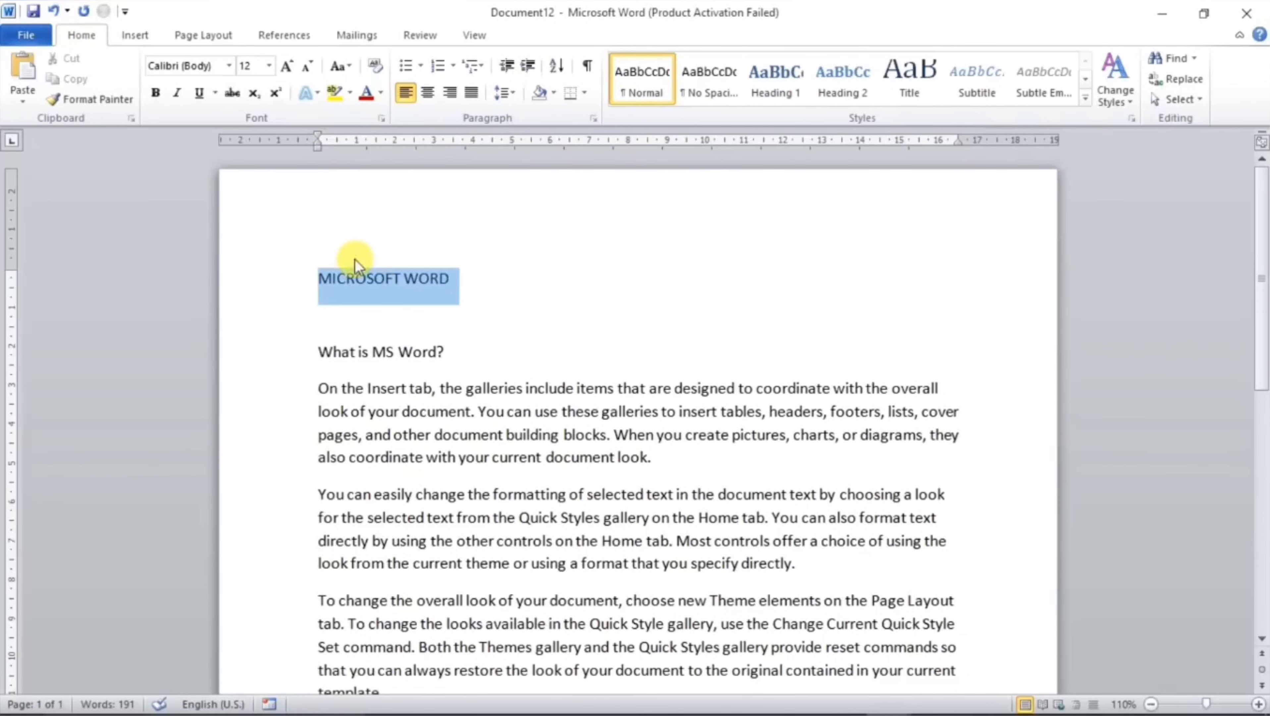
pyautogui.click(1084, 100)
pyautogui.click(904, 85)
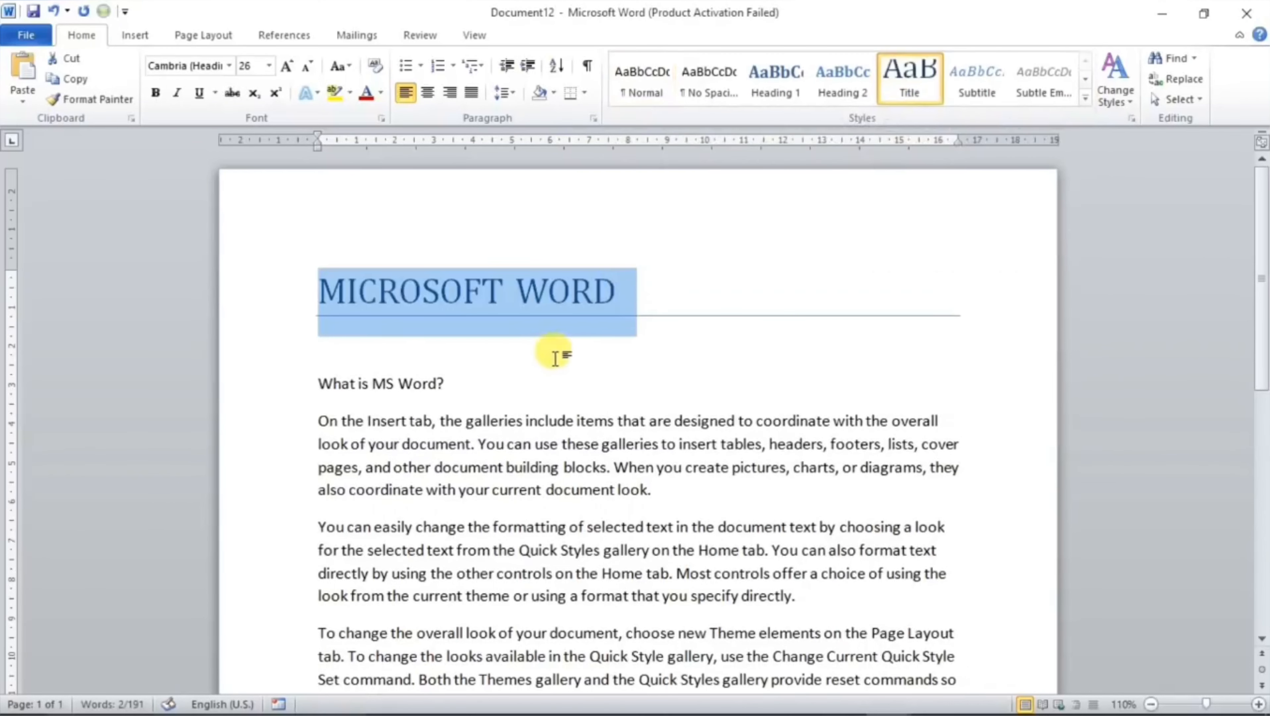
pyautogui.click(555, 356)
# Step: Apply the Heading 1 style to the "What is MS Word?" line
pyautogui.moveTo(454, 381); pyautogui.dragTo(320, 389)
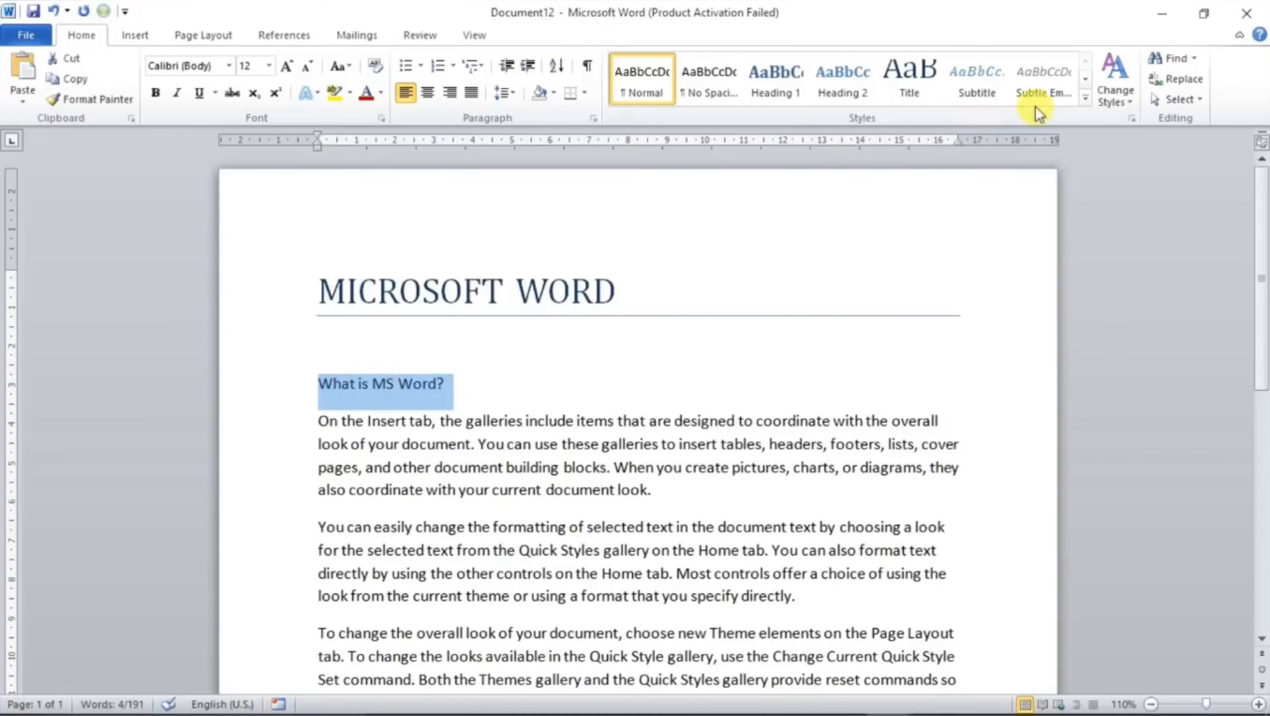
pyautogui.click(1085, 98)
pyautogui.click(772, 78)
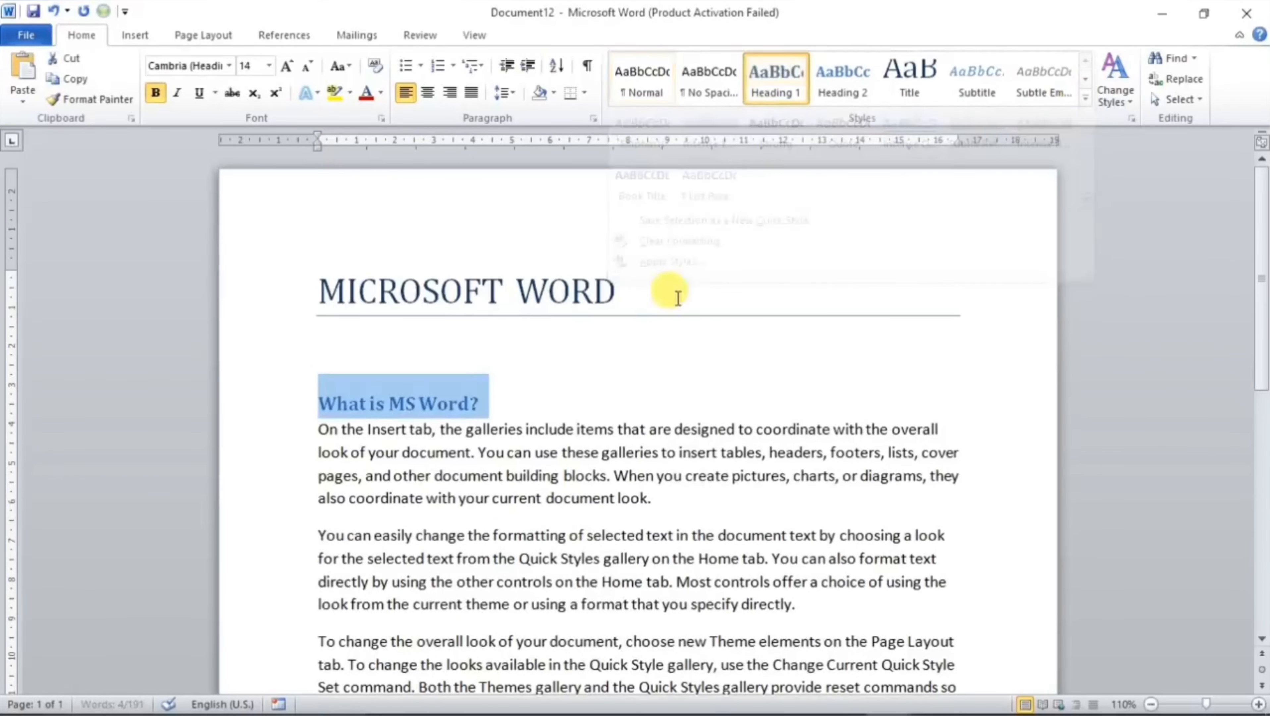
pyautogui.click(509, 409)
# Step: Apply the List Paragraph style to the three sample paragraphs below the heading
pyautogui.moveTo(321, 434); pyautogui.dragTo(739, 644)
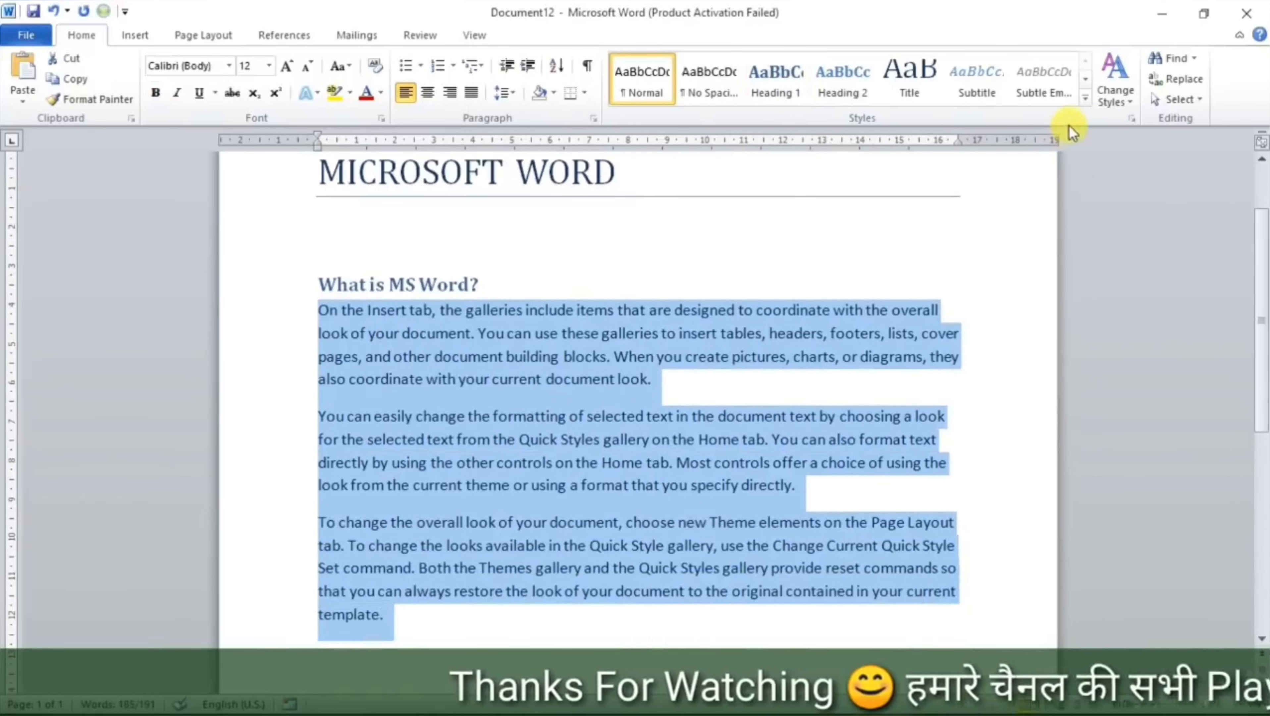
pyautogui.click(1086, 105)
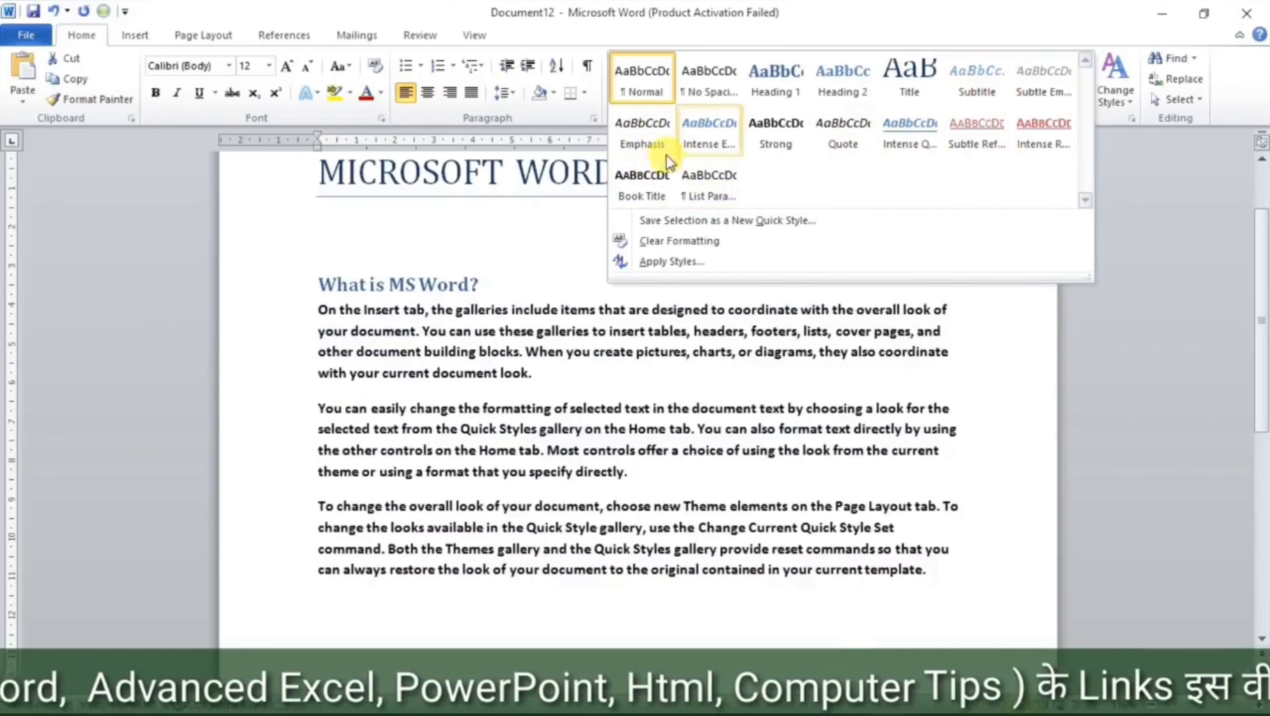
pyautogui.click(688, 180)
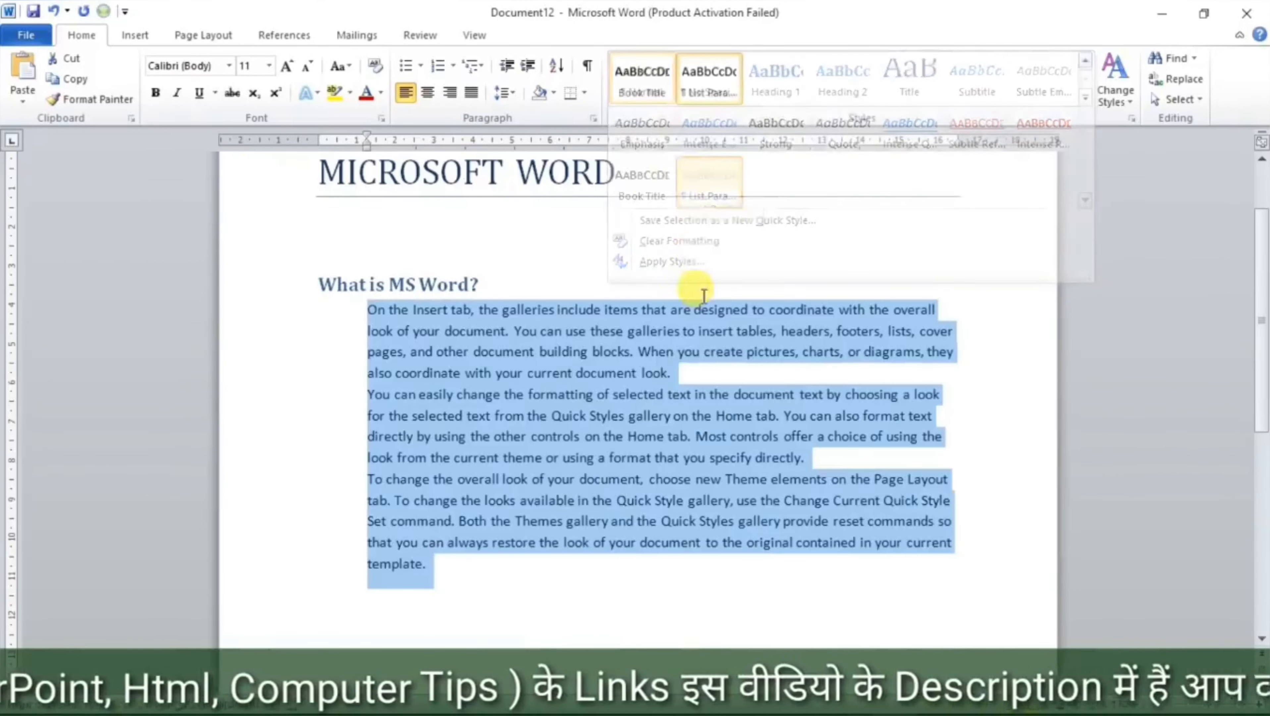
pyautogui.click(562, 411)
pyautogui.scroll(2, 542, 401)
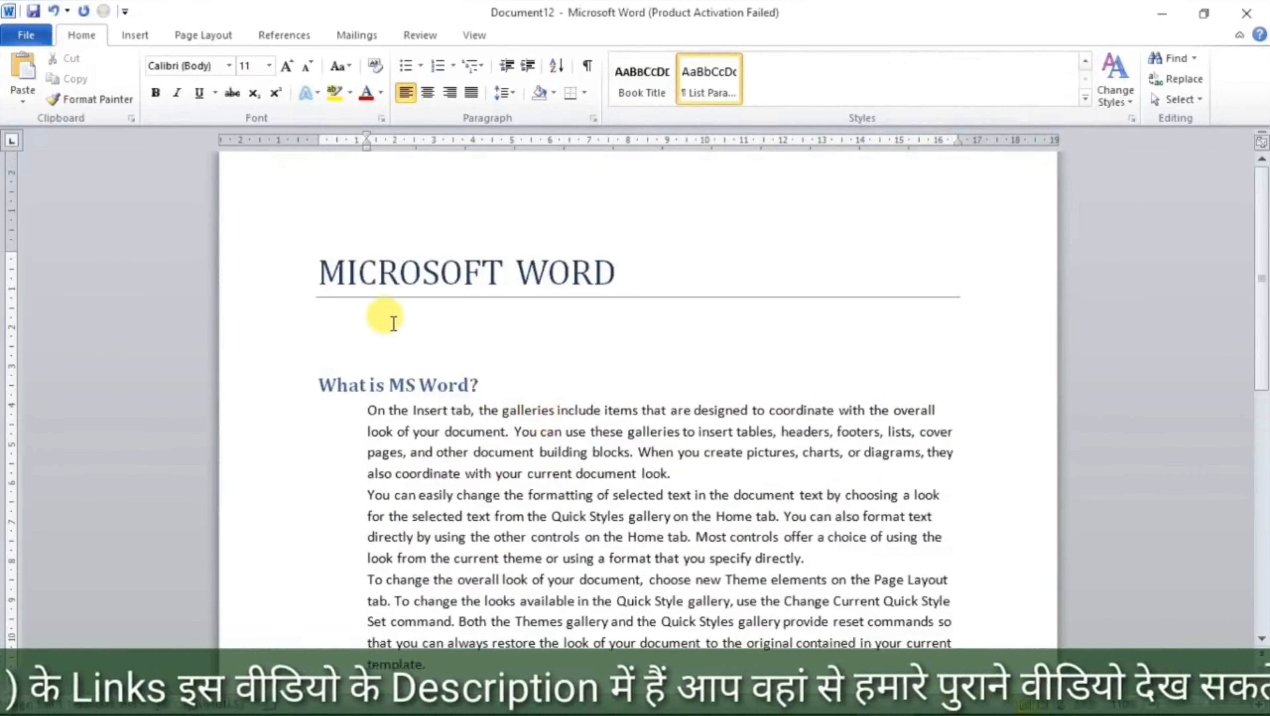
# Step: Draw a rectangle spanning the full text width between the "MICROSOFT WORD" title and the "What is MS Word?" heading
pyautogui.click(153, 34)
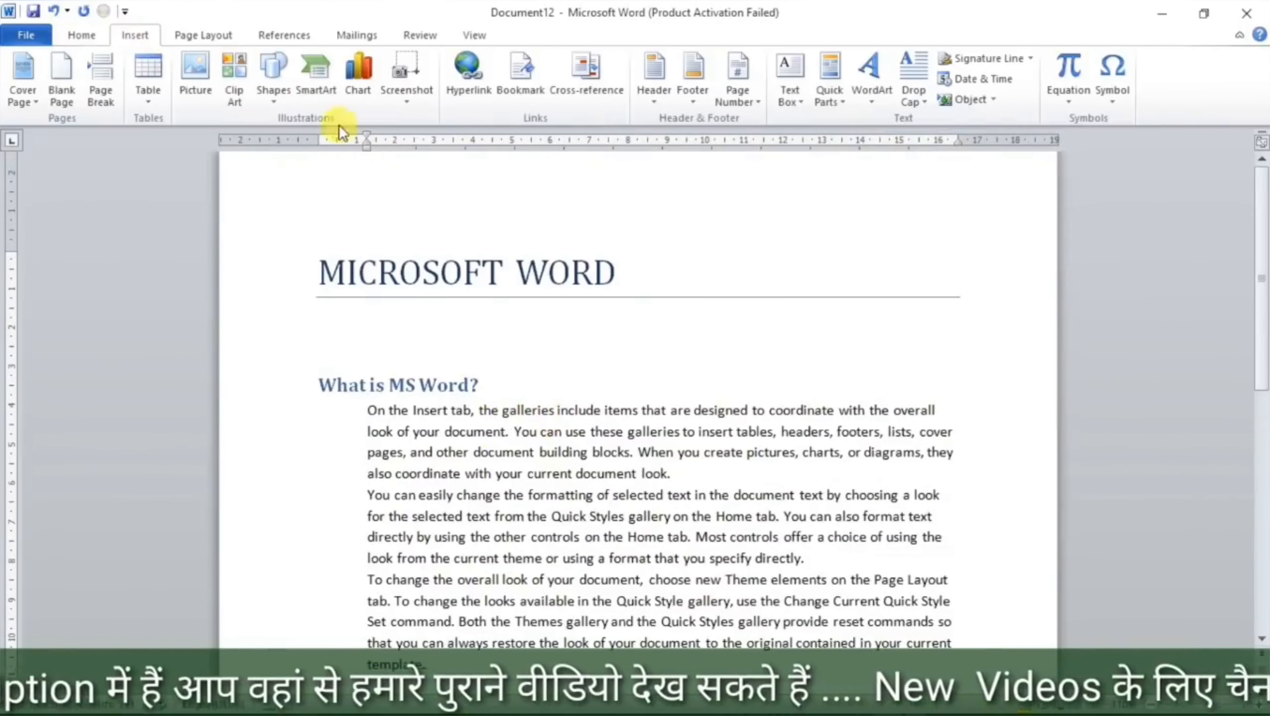
pyautogui.click(276, 100)
pyautogui.click(337, 137)
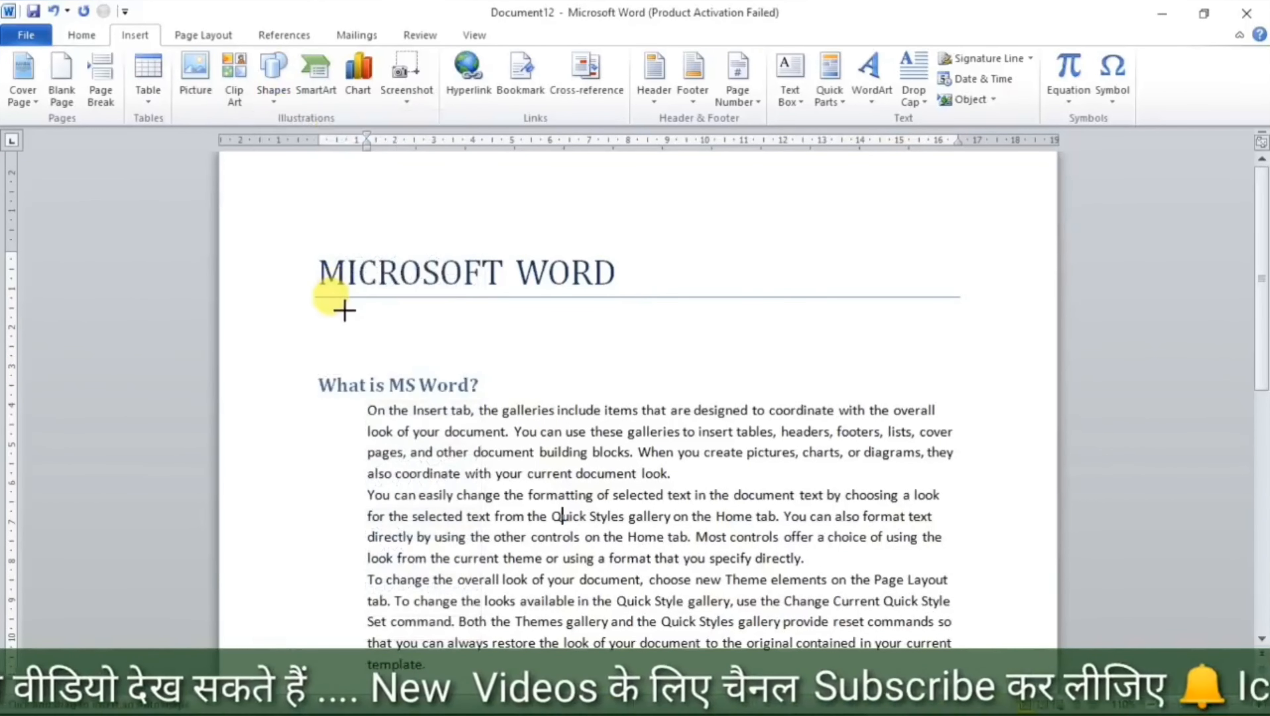
pyautogui.moveTo(318, 311)
pyautogui.mouseDown()
pyautogui.moveTo(570, 366)
pyautogui.moveTo(958, 368)
pyautogui.mouseUp()
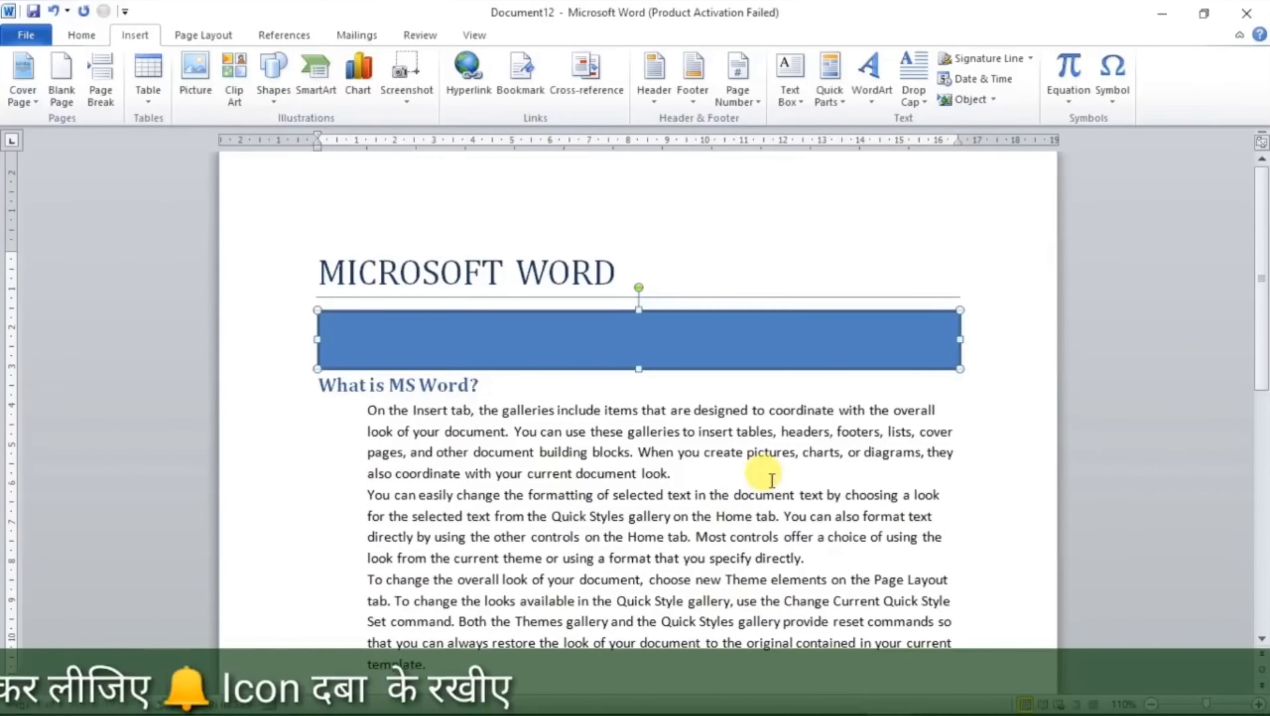
pyautogui.click(711, 506)
# Step: Justify the three sample paragraphs below the heading
pyautogui.moveTo(366, 410); pyautogui.dragTo(533, 661)
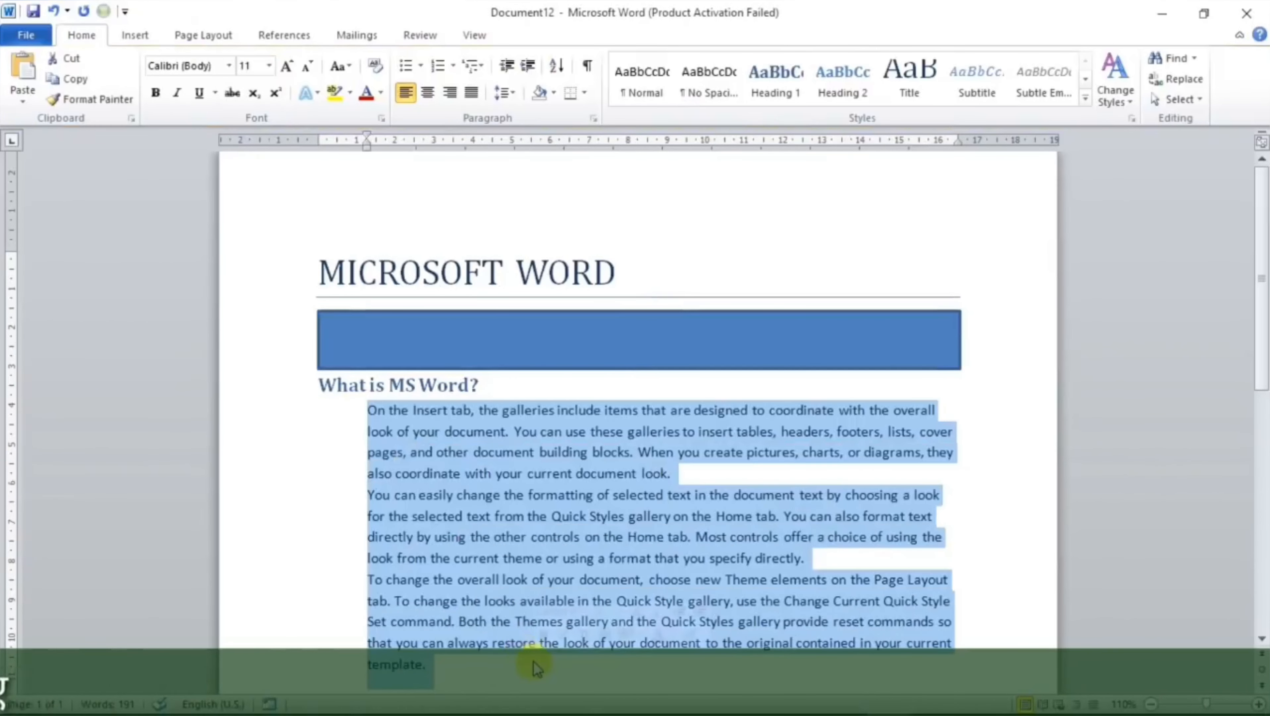
pyautogui.hotkey('ctrl', 'j')
pyautogui.scroll(1, 533, 661)
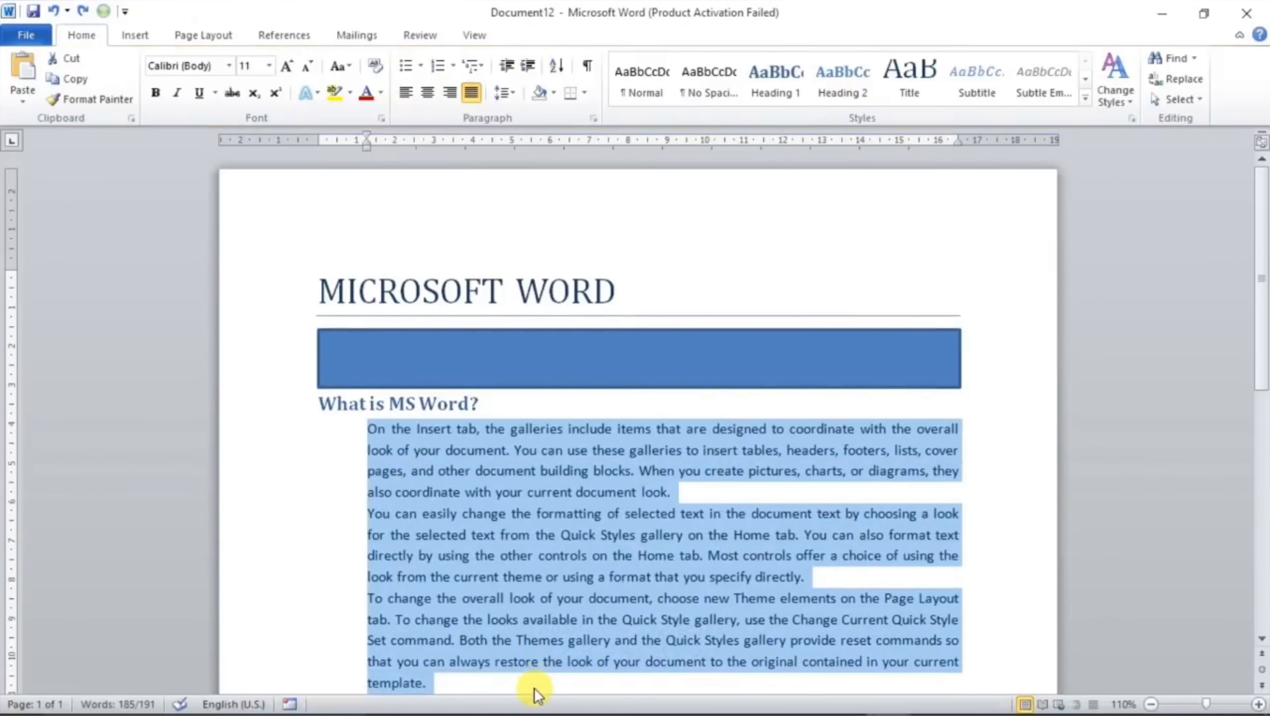
# Step: Apply the Austin theme to the document and deselect the text
pyautogui.click(203, 37)
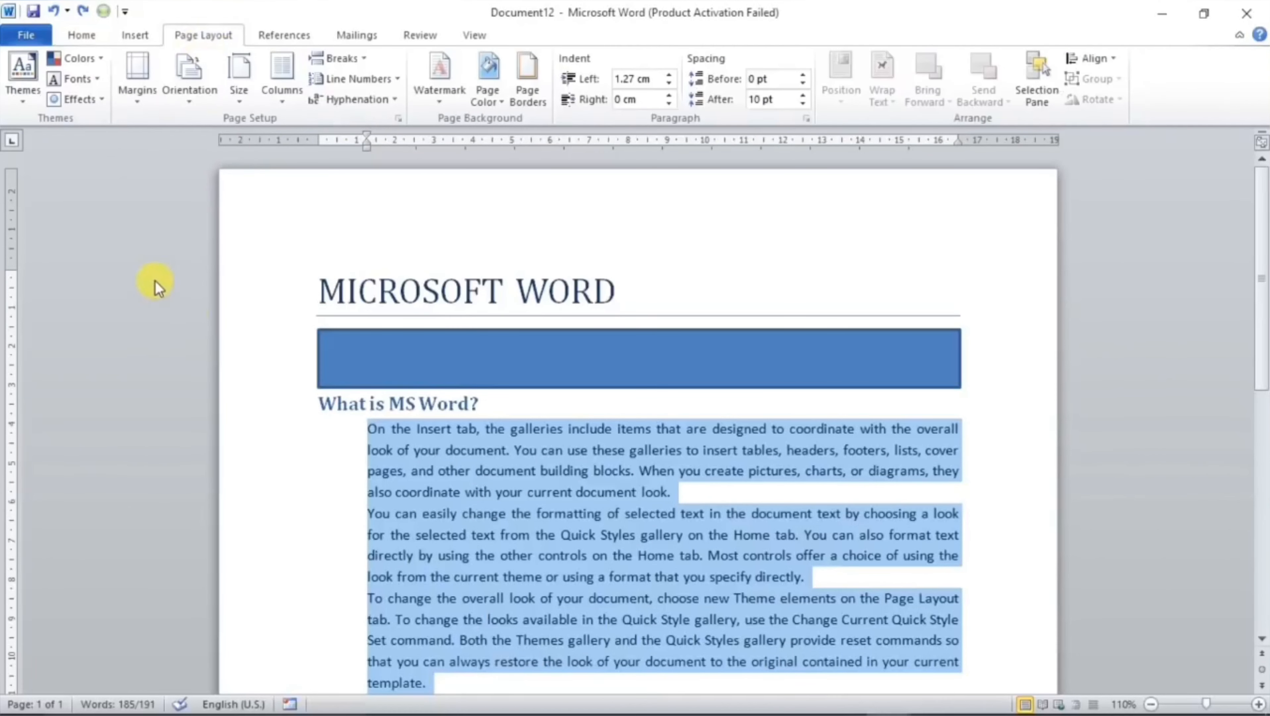
pyautogui.click(18, 97)
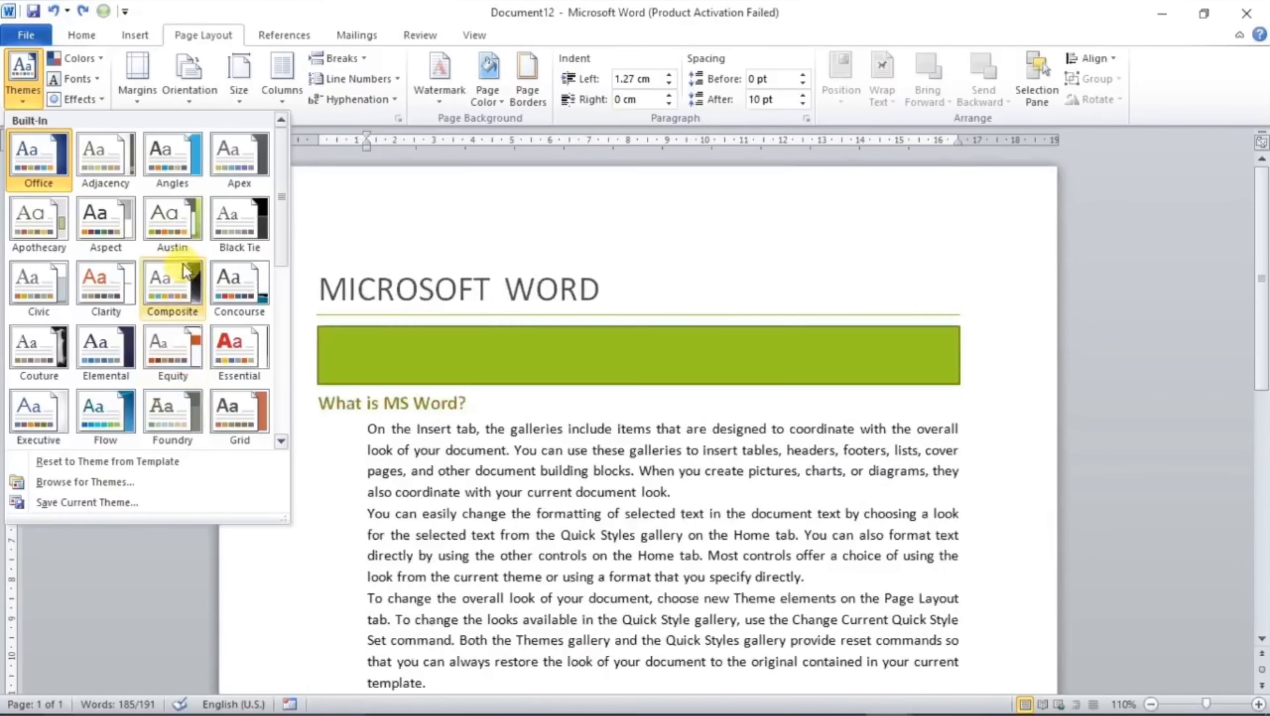
pyautogui.click(167, 220)
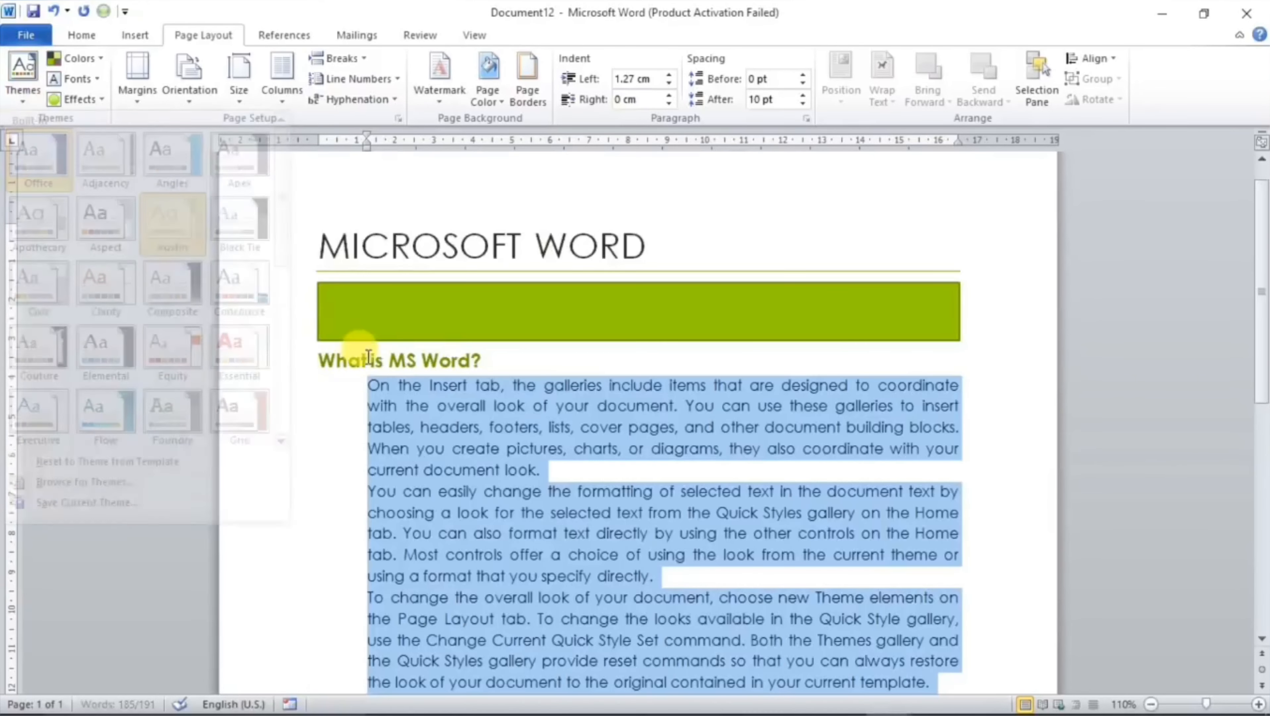
pyautogui.click(435, 499)
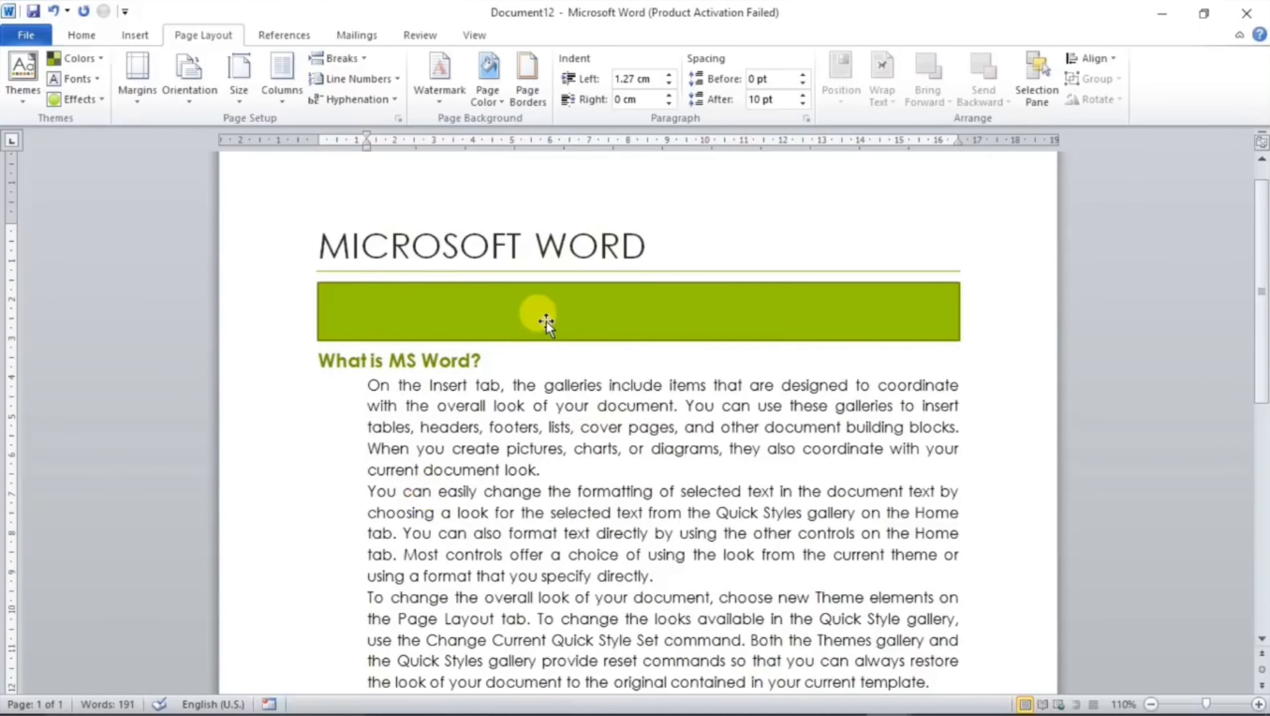
# Step: Preview the built-in document themes, such as Foundry, on the page while keeping the Austin theme
pyautogui.click(26, 102)
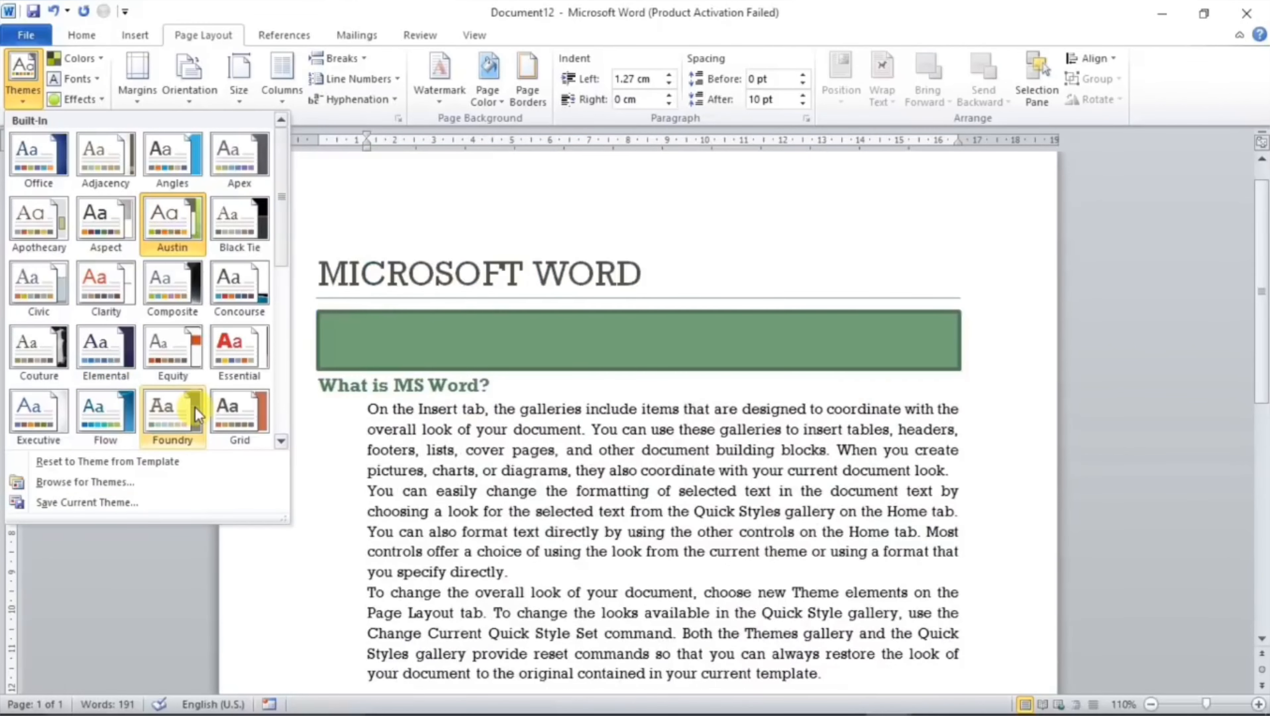
pyautogui.click(558, 466)
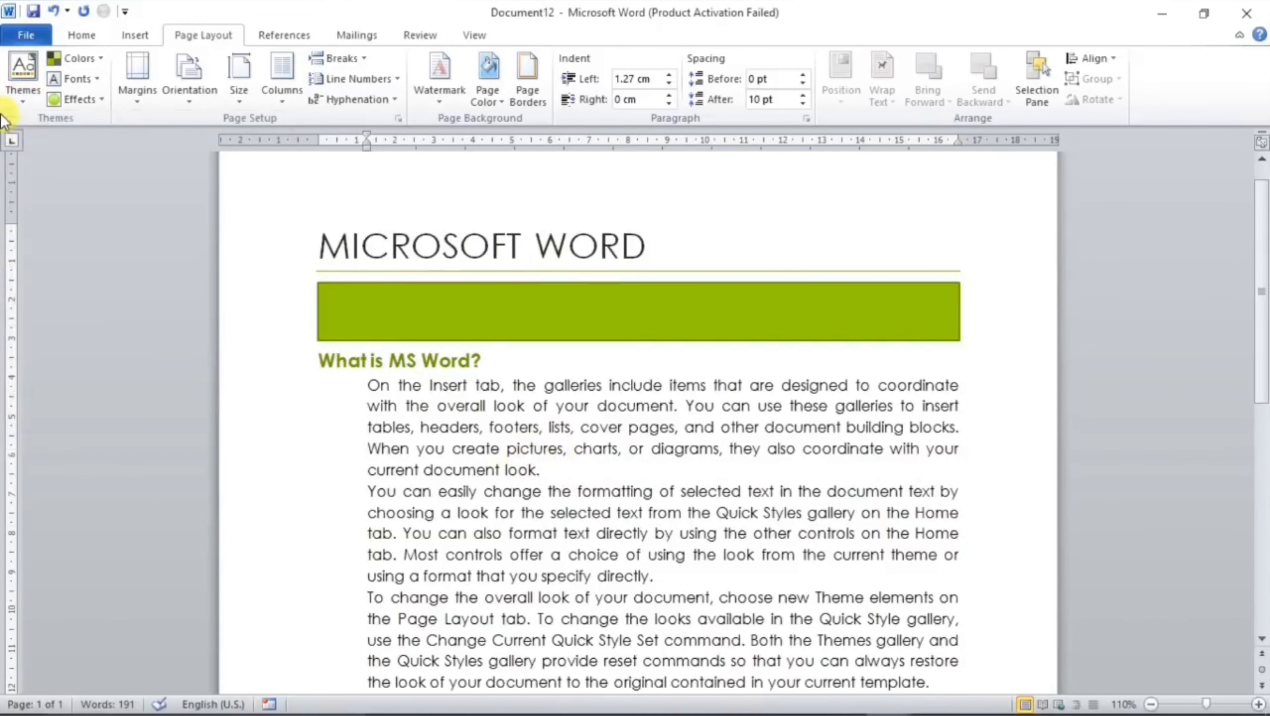
pyautogui.click(7, 103)
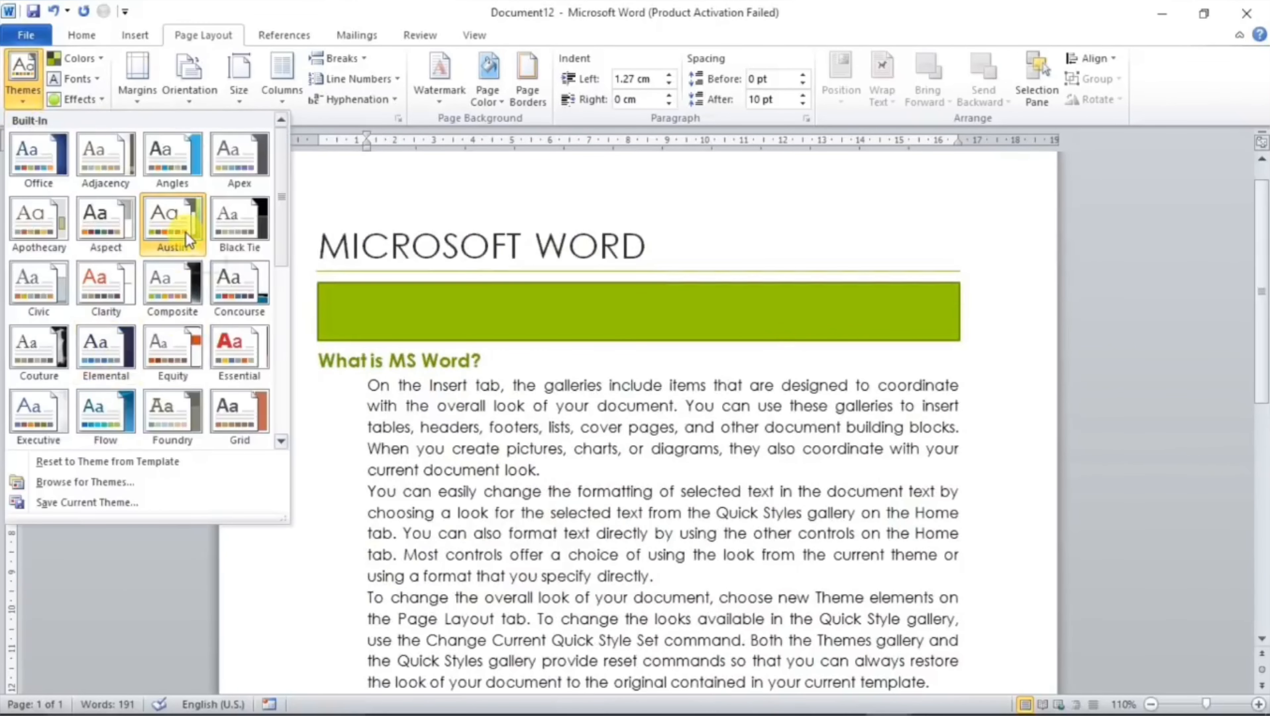
pyautogui.click(491, 494)
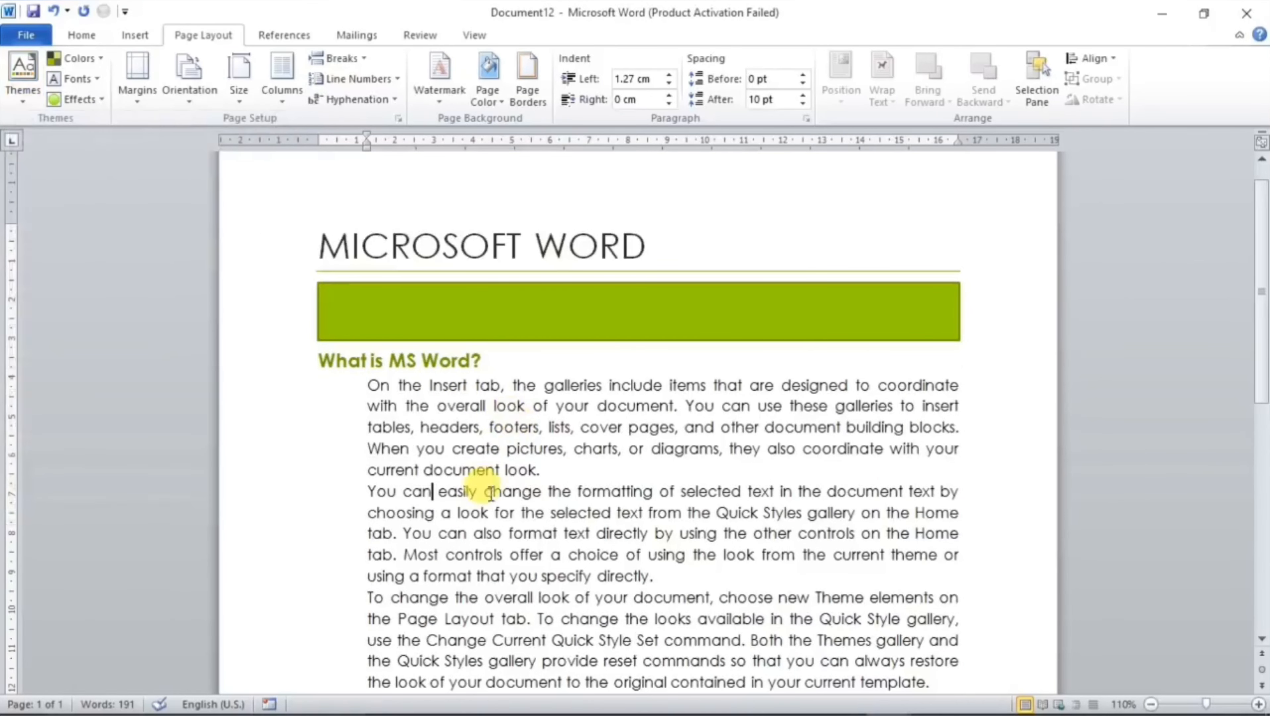
# Step: Apply the Aspect theme colors to the document
pyautogui.click(102, 59)
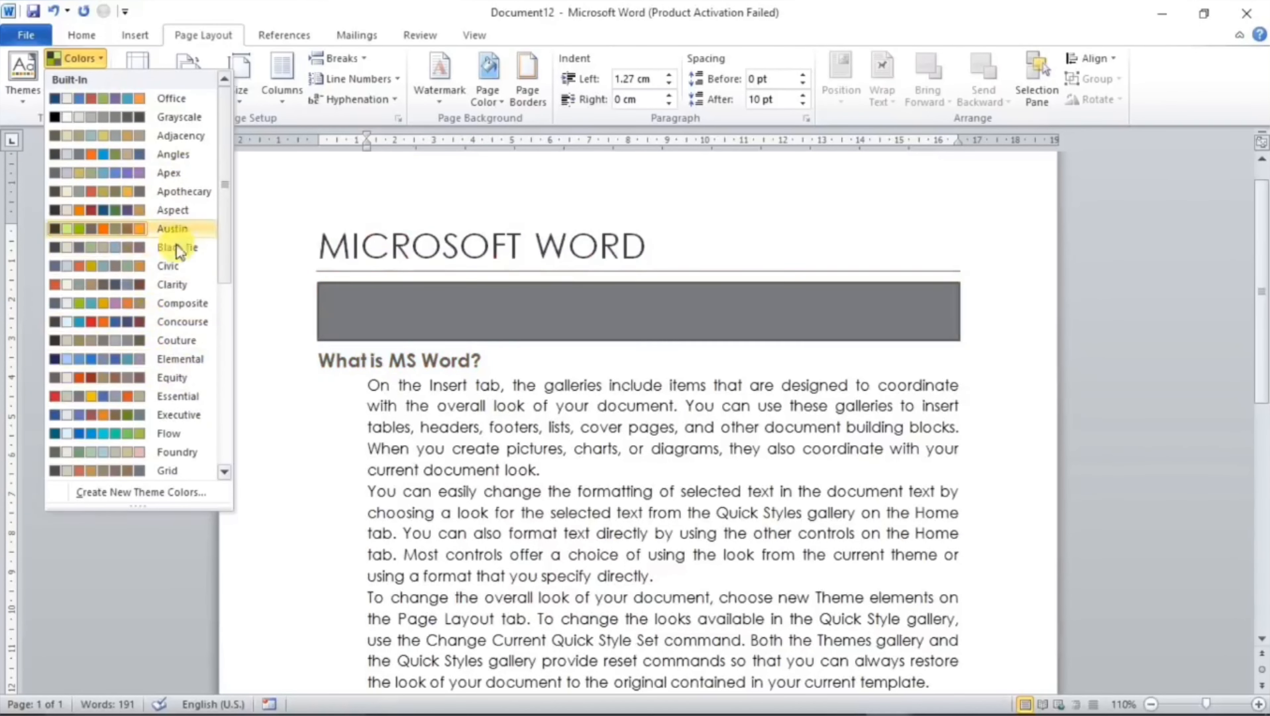
pyautogui.click(175, 209)
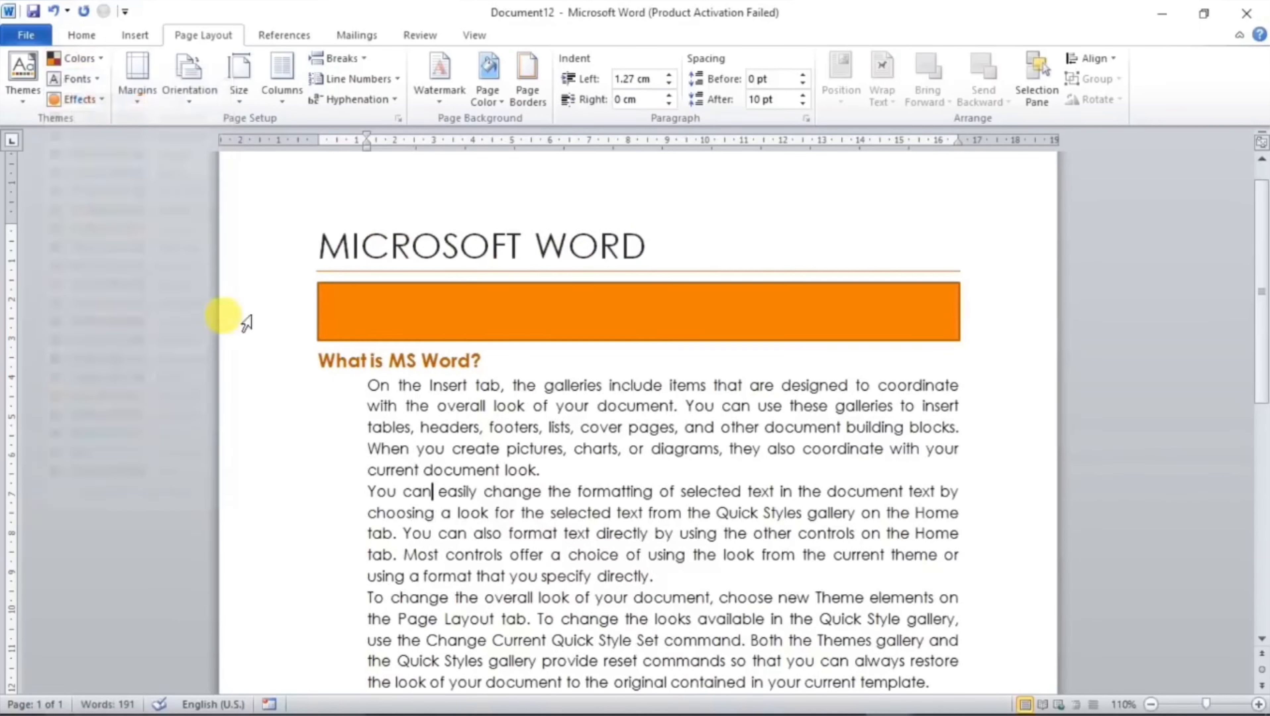
# Step: Preview built-in theme fonts, such as Angles, on the document without applying a different set
pyautogui.click(98, 81)
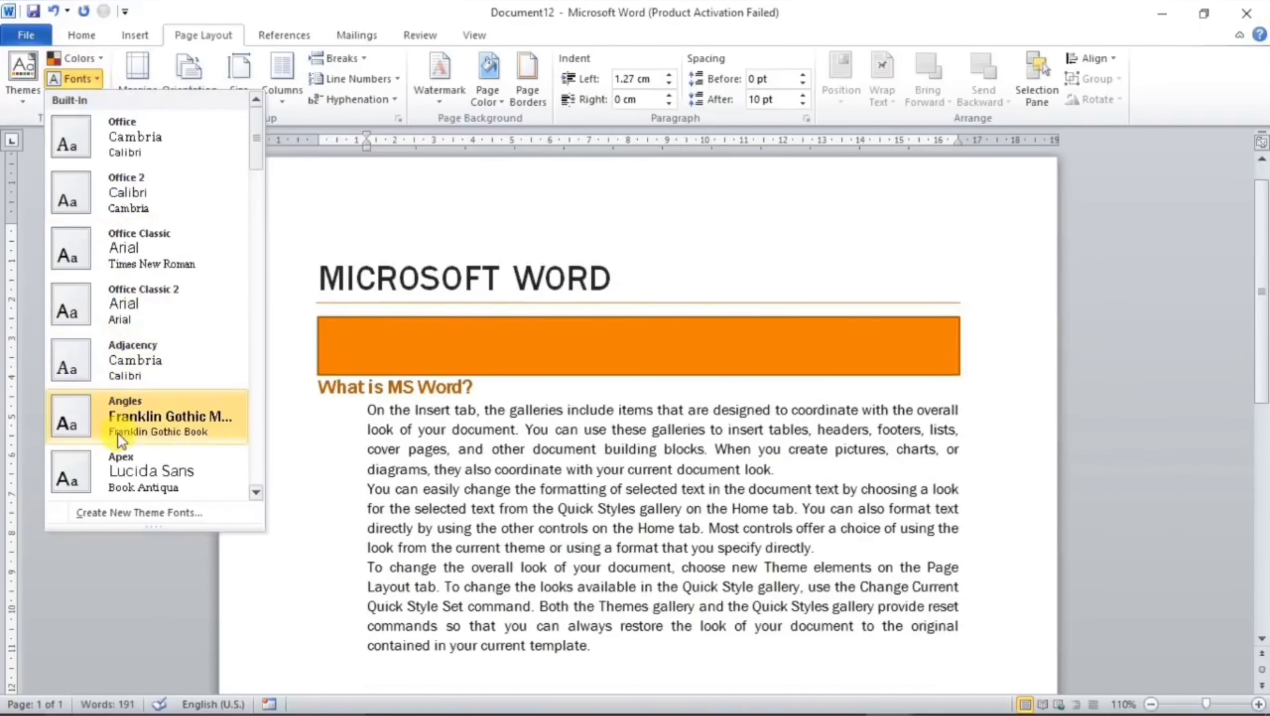
pyautogui.press('Escape')
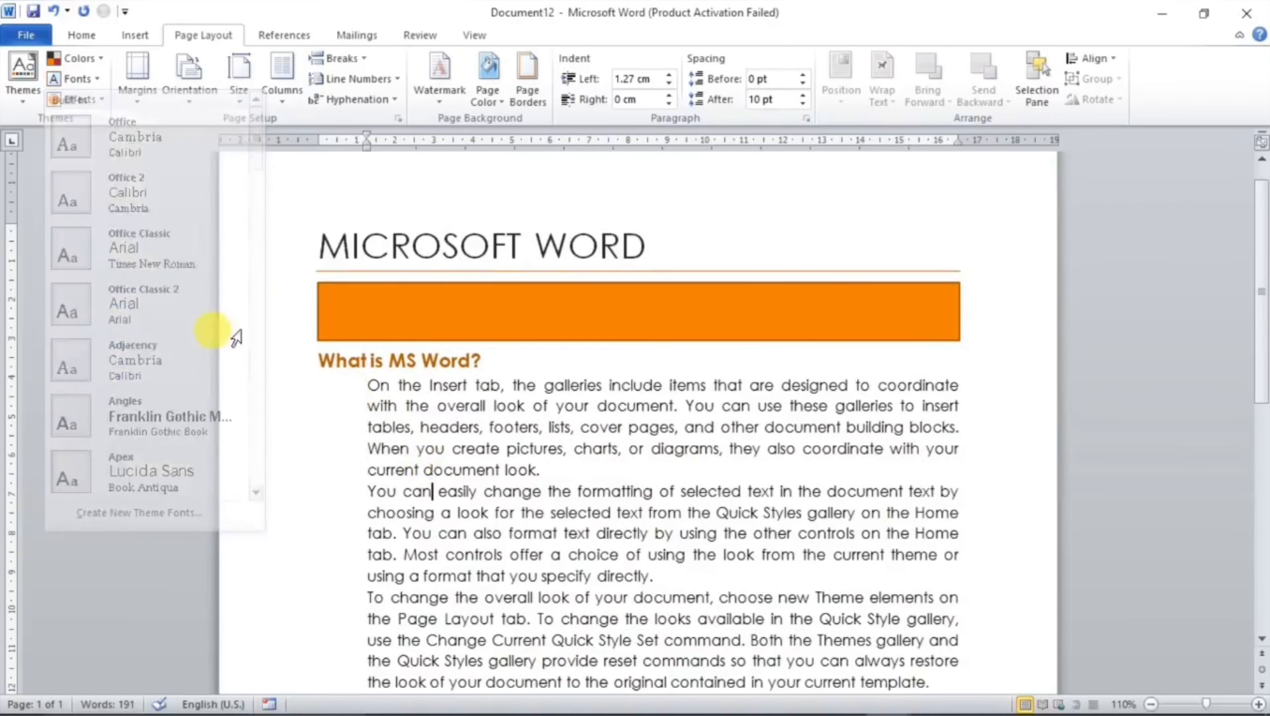
# Step: Select the rectangle below the title and browse the built-in theme effects for it
pyautogui.click(102, 103)
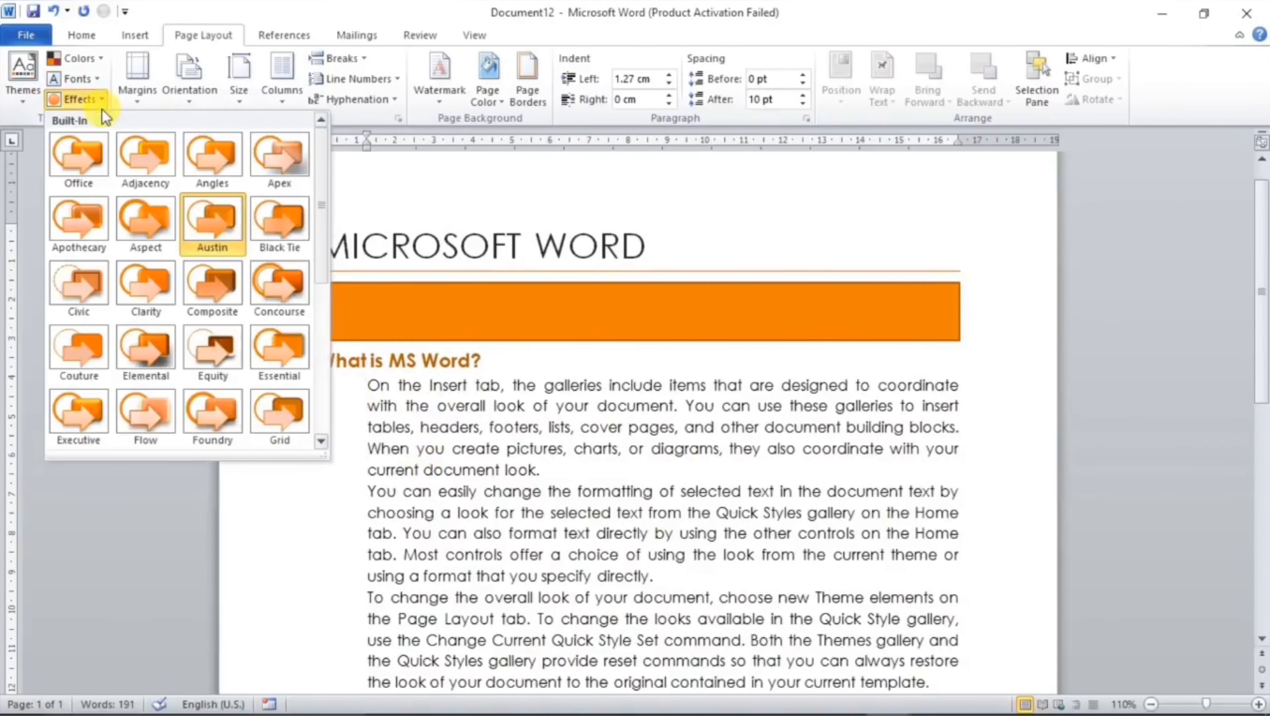
pyautogui.click(556, 391)
pyautogui.click(487, 302)
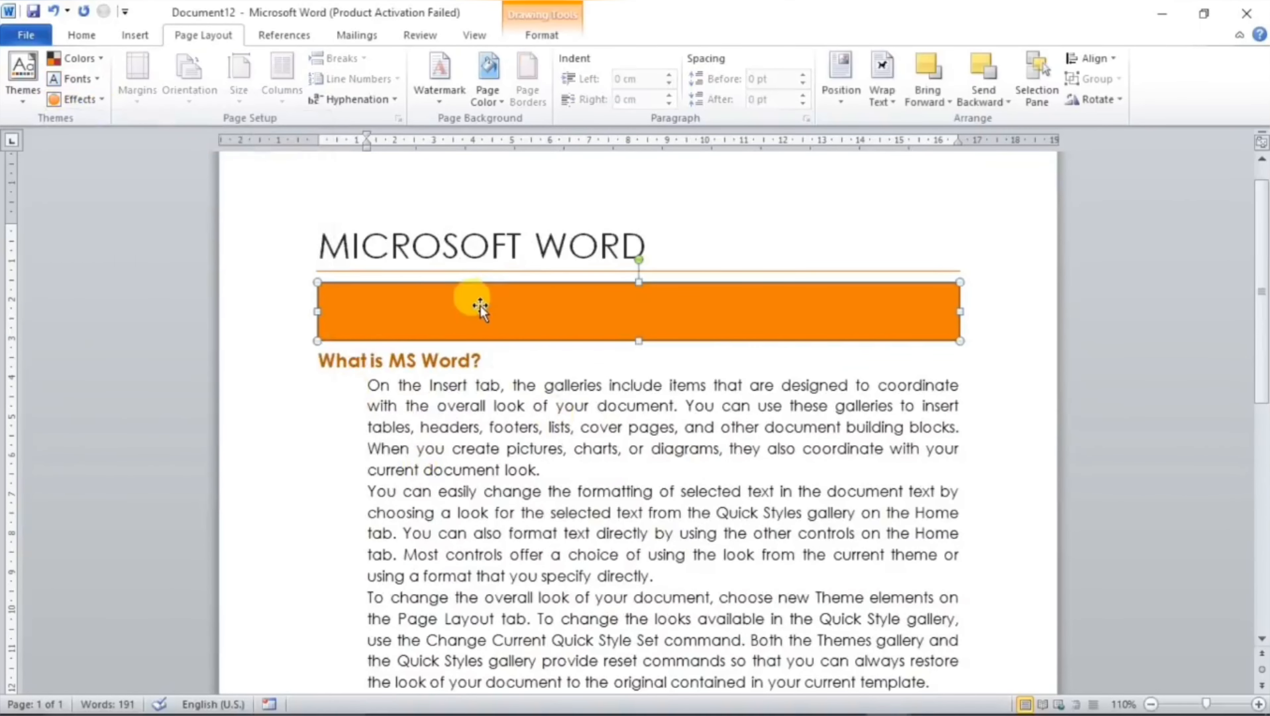
pyautogui.click(87, 102)
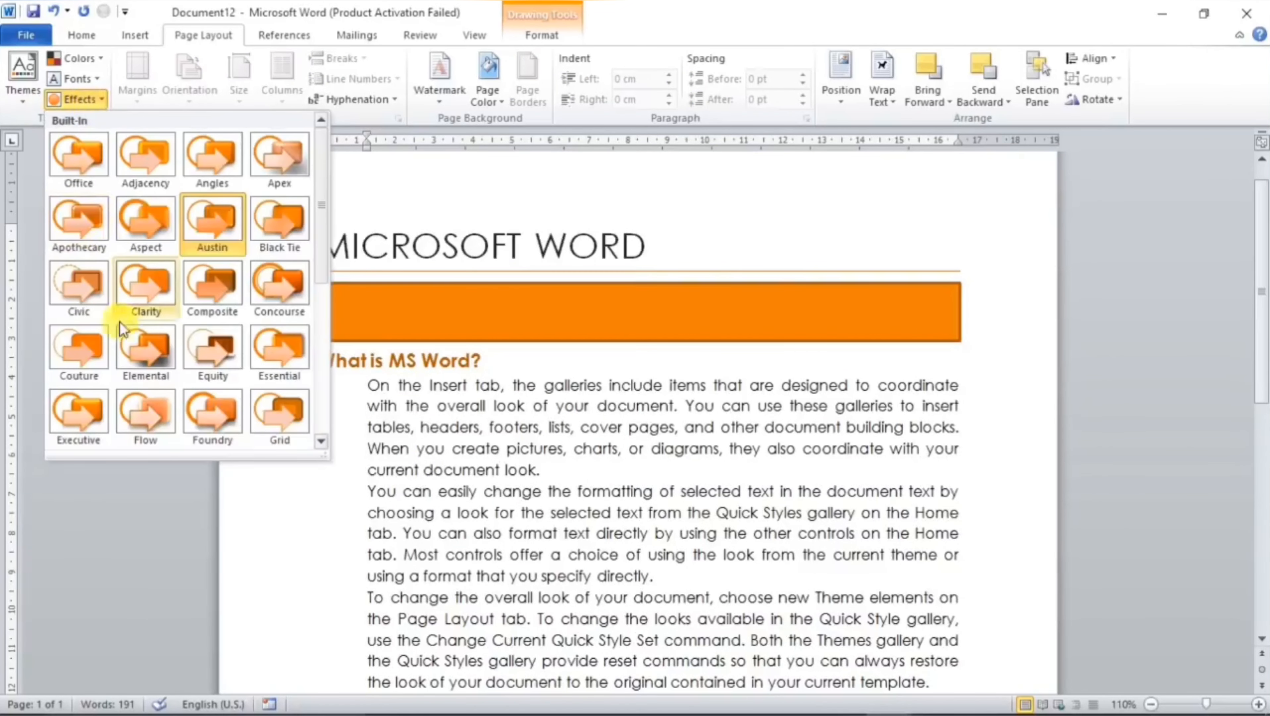